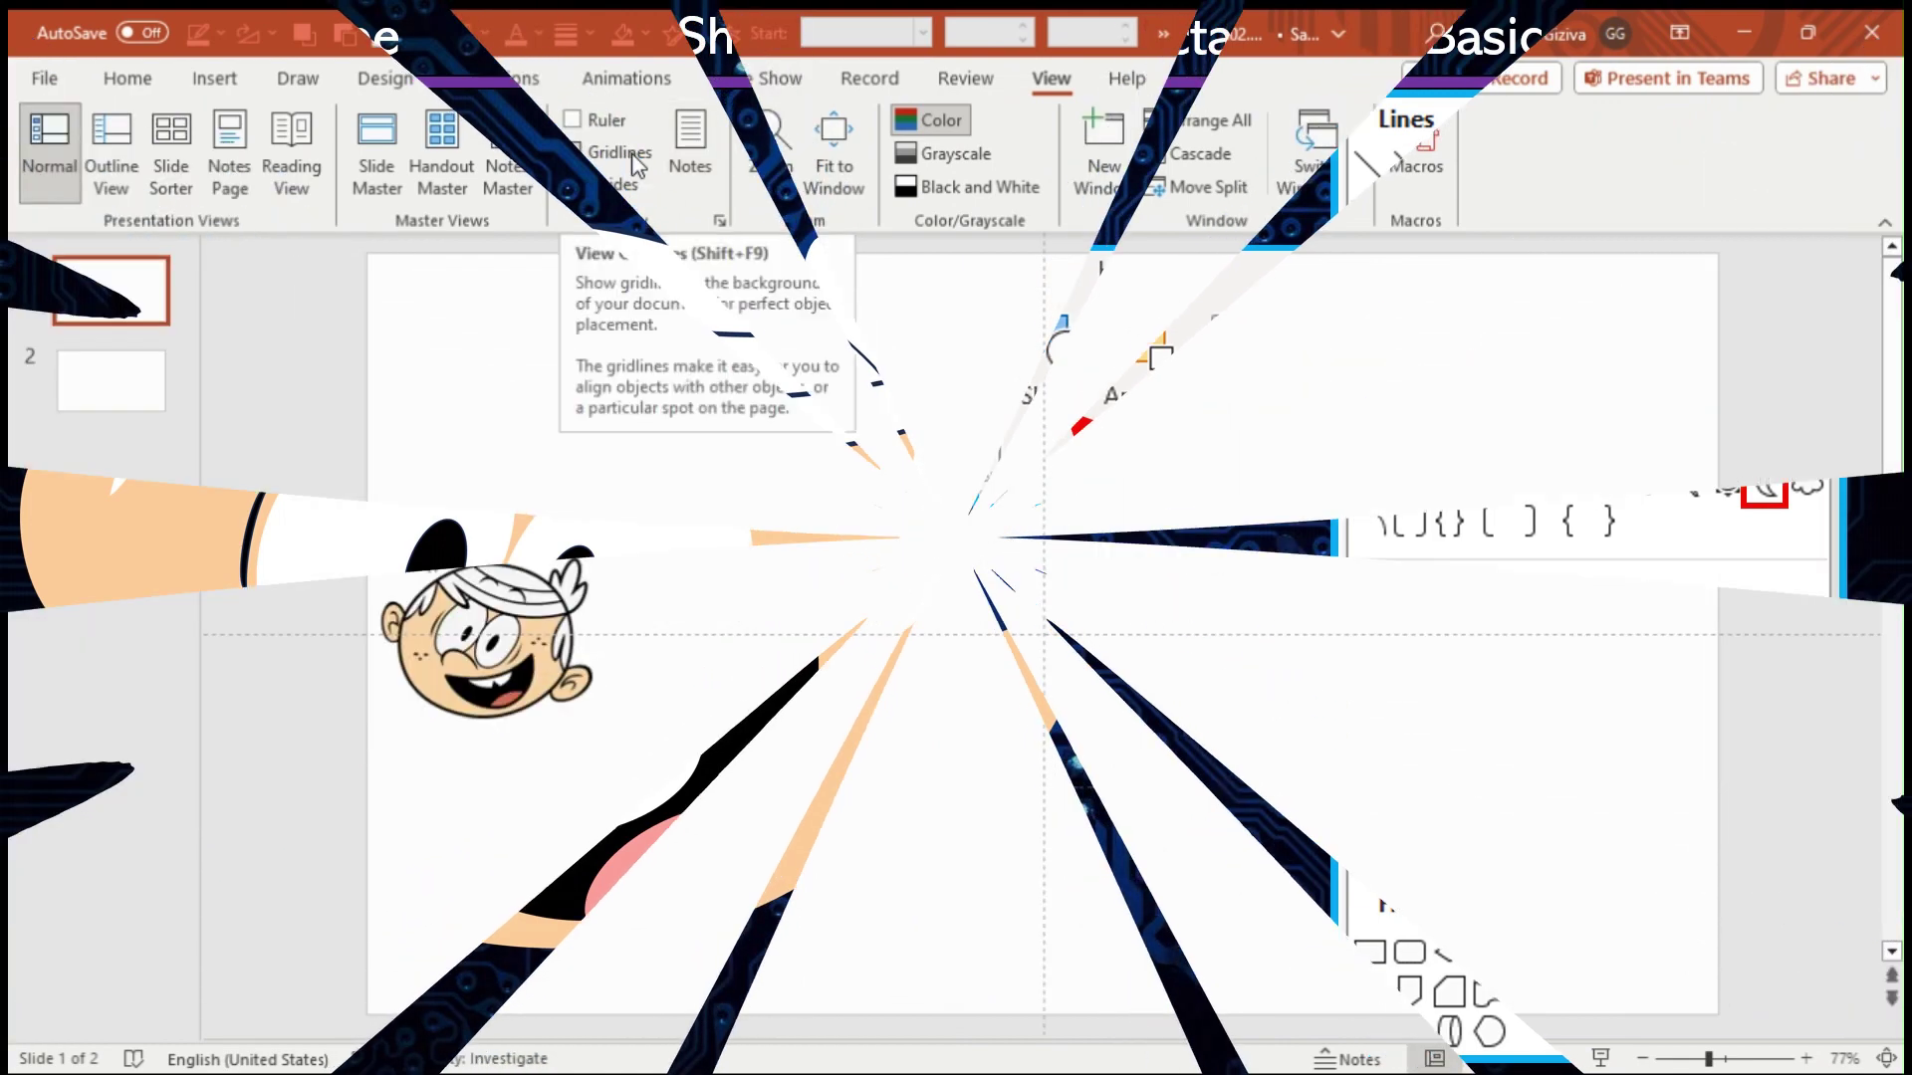
- Show gridlines over the first slide with the cartoon reference picture
{"action": "left_click", "coordinate": [637, 154]}
- Move the cartoon reference picture further left on the slide
{"action": "left_click", "coordinate": [588, 638]}
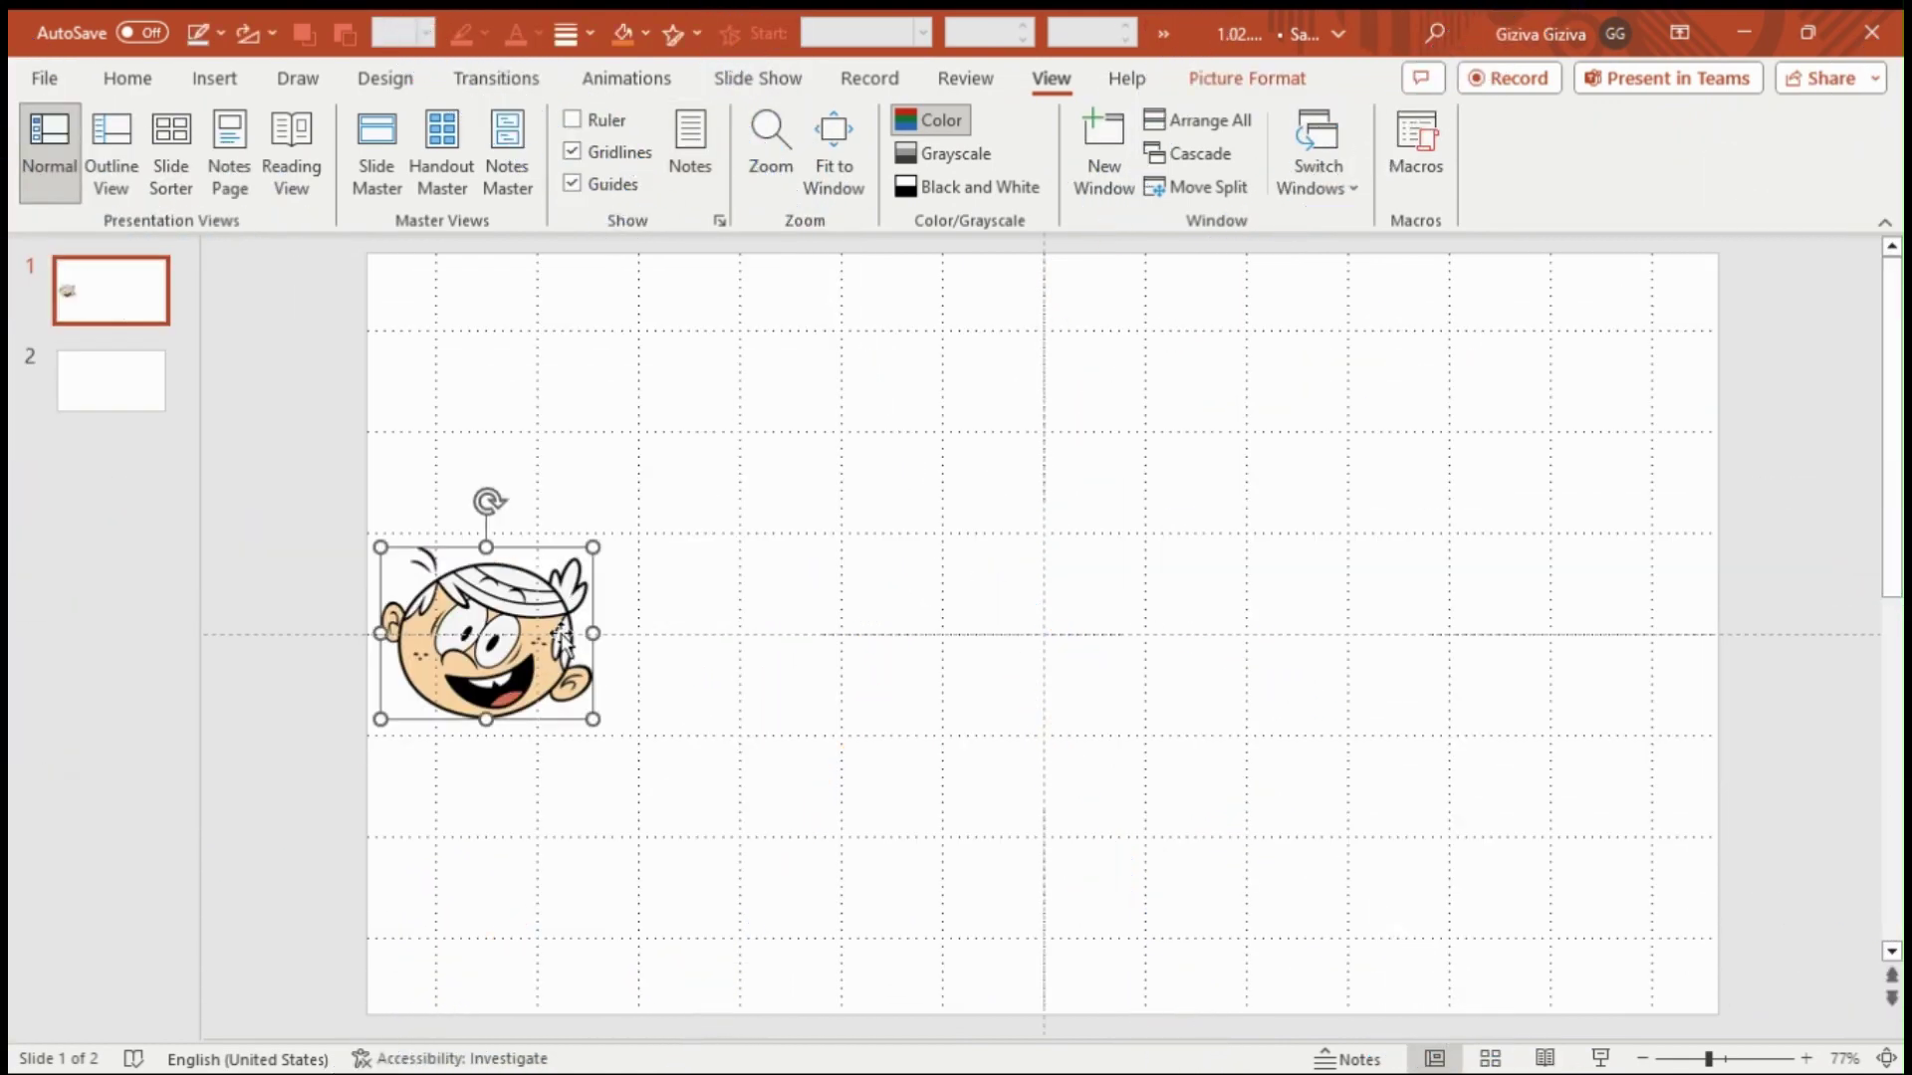
{"action": "left_click_drag", "start_coordinate": [587, 638], "coordinate": [554, 633]}
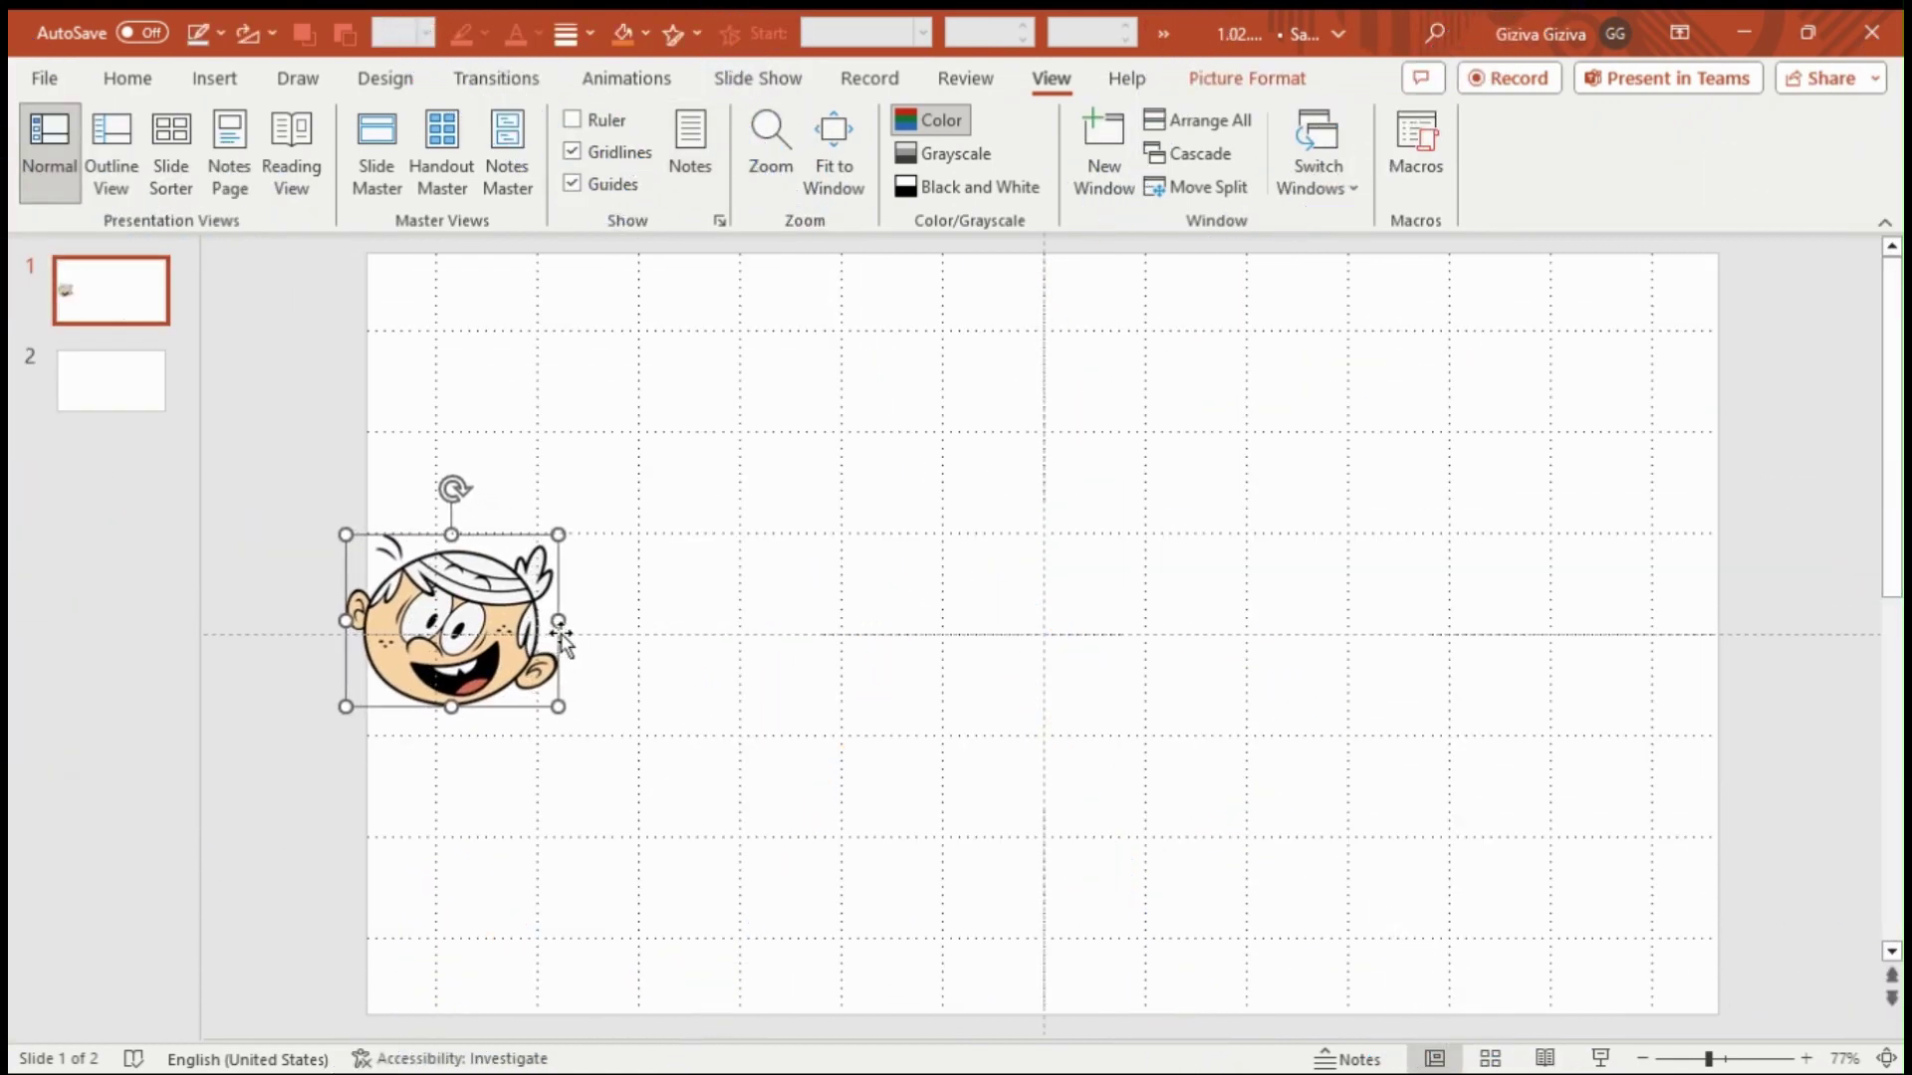
{"action": "key", "text": "Escape"}
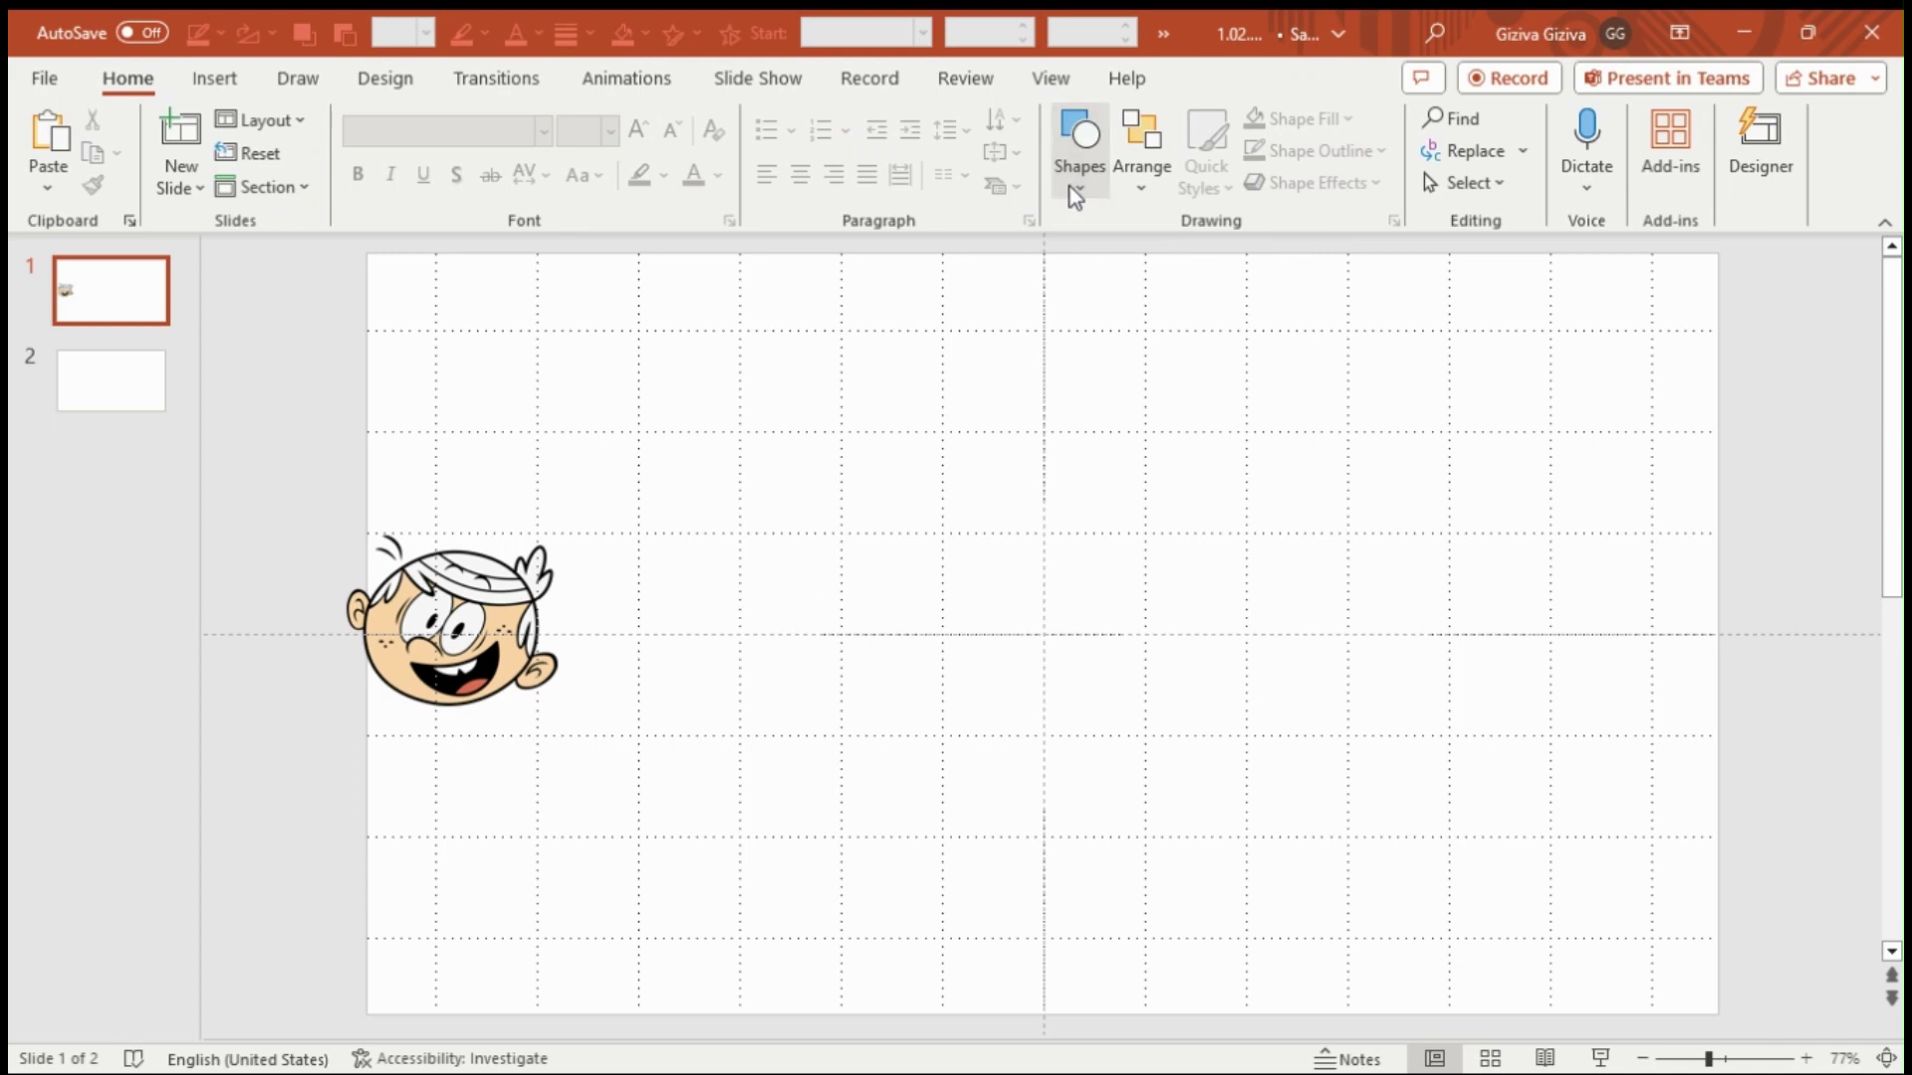
- Insert a 5.56" x 7.4" oval with a peach skin-tone fill as the face
{"action": "left_click", "coordinate": [1079, 160]}
{"action": "left_click", "coordinate": [1122, 525]}
{"action": "left_click", "coordinate": [815, 221]}
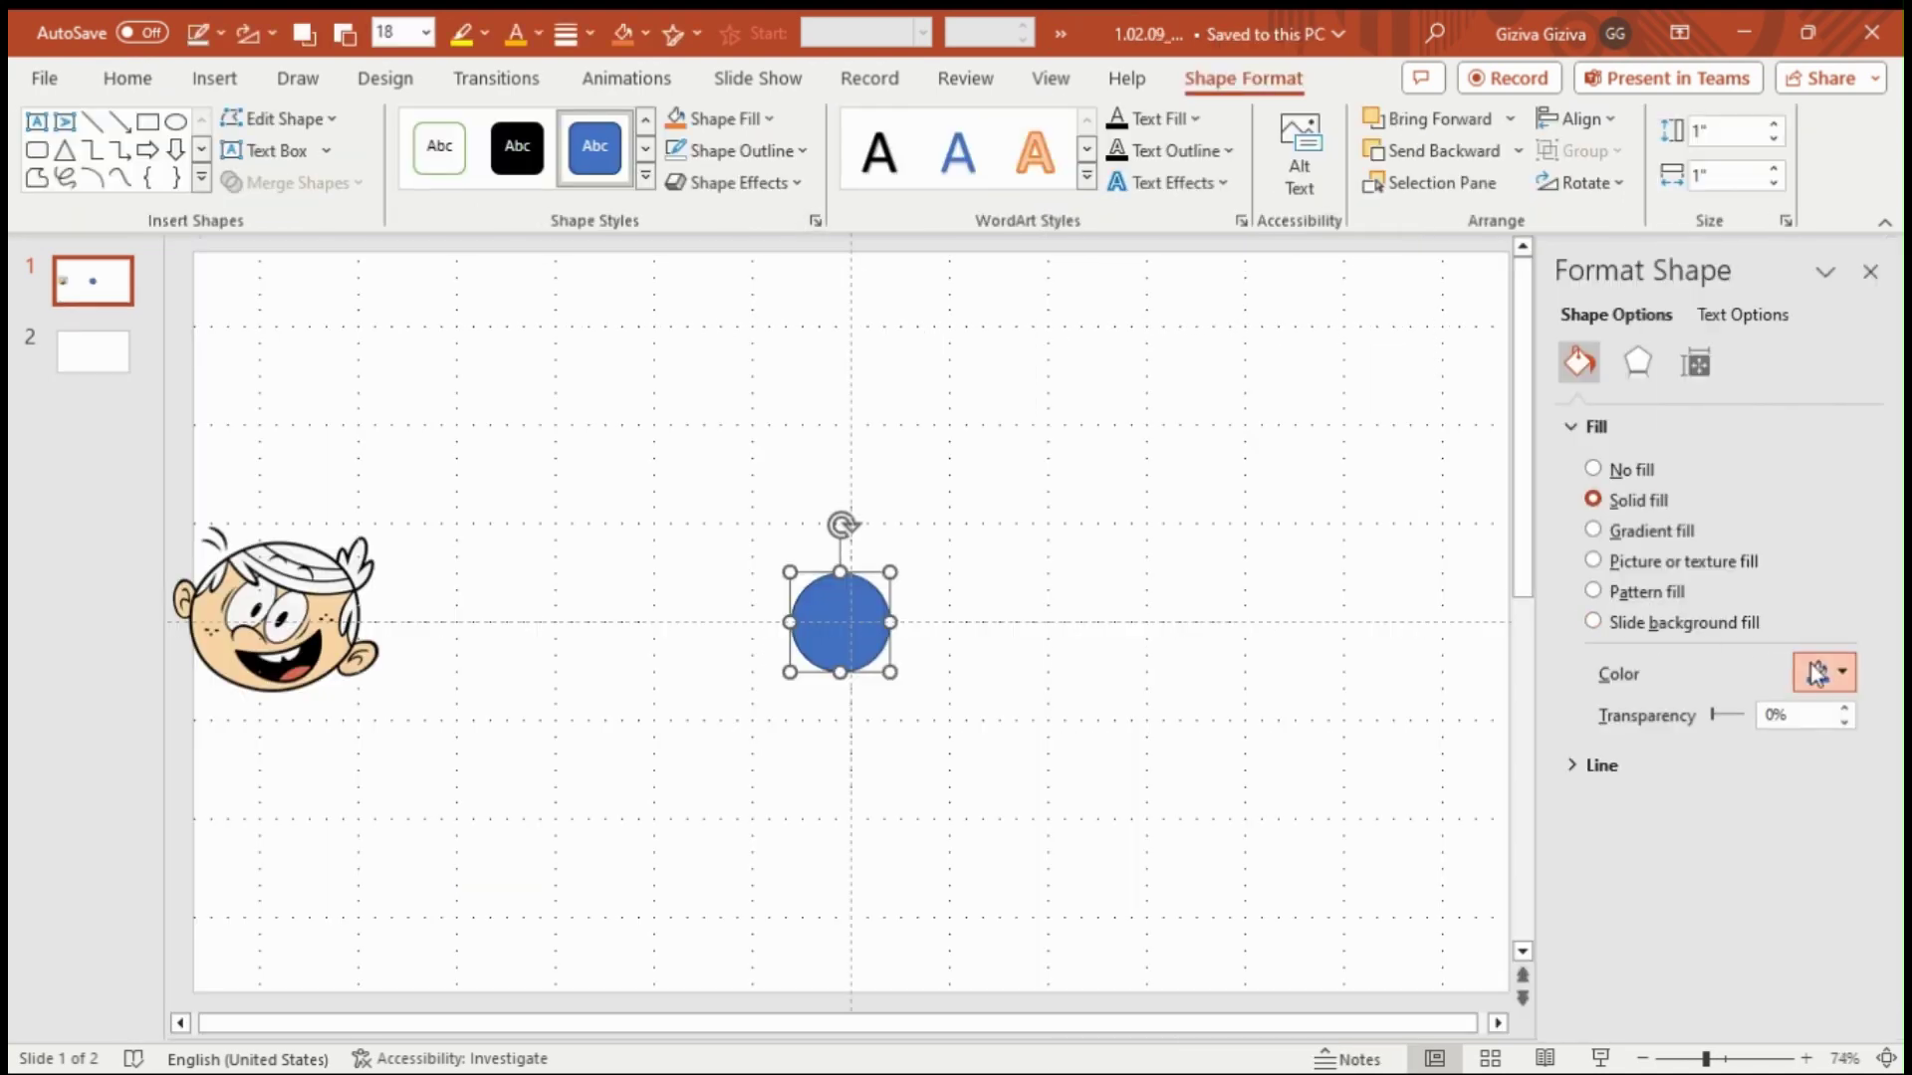
{"action": "left_click", "coordinate": [1824, 672]}
{"action": "left_click", "coordinate": [1713, 901]}
{"action": "left_click", "coordinate": [781, 308]}
{"action": "key", "text": "Escape"}
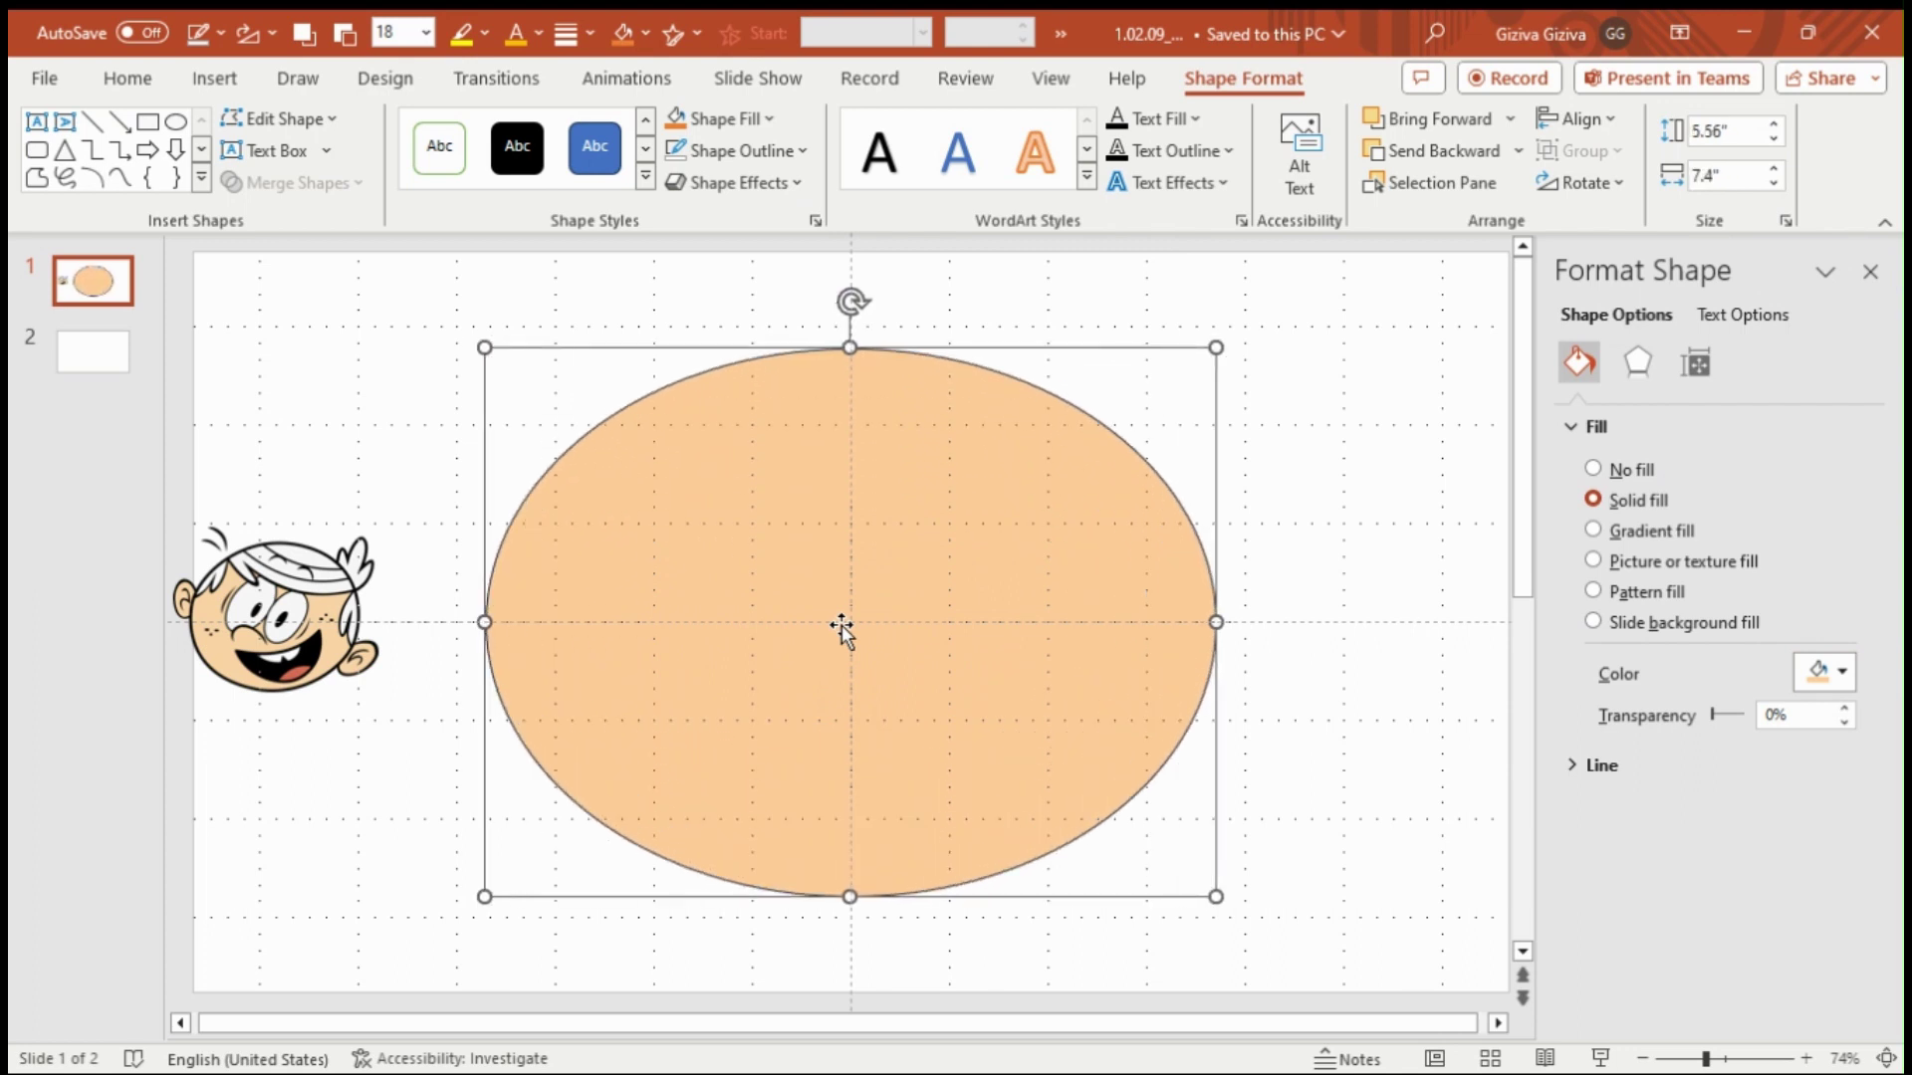
{"action": "key", "text": "Escape"}
- Tilt the face oval slightly with an 8° rotation
{"action": "left_click", "coordinate": [789, 791]}
{"action": "left_click", "coordinate": [1694, 359]}
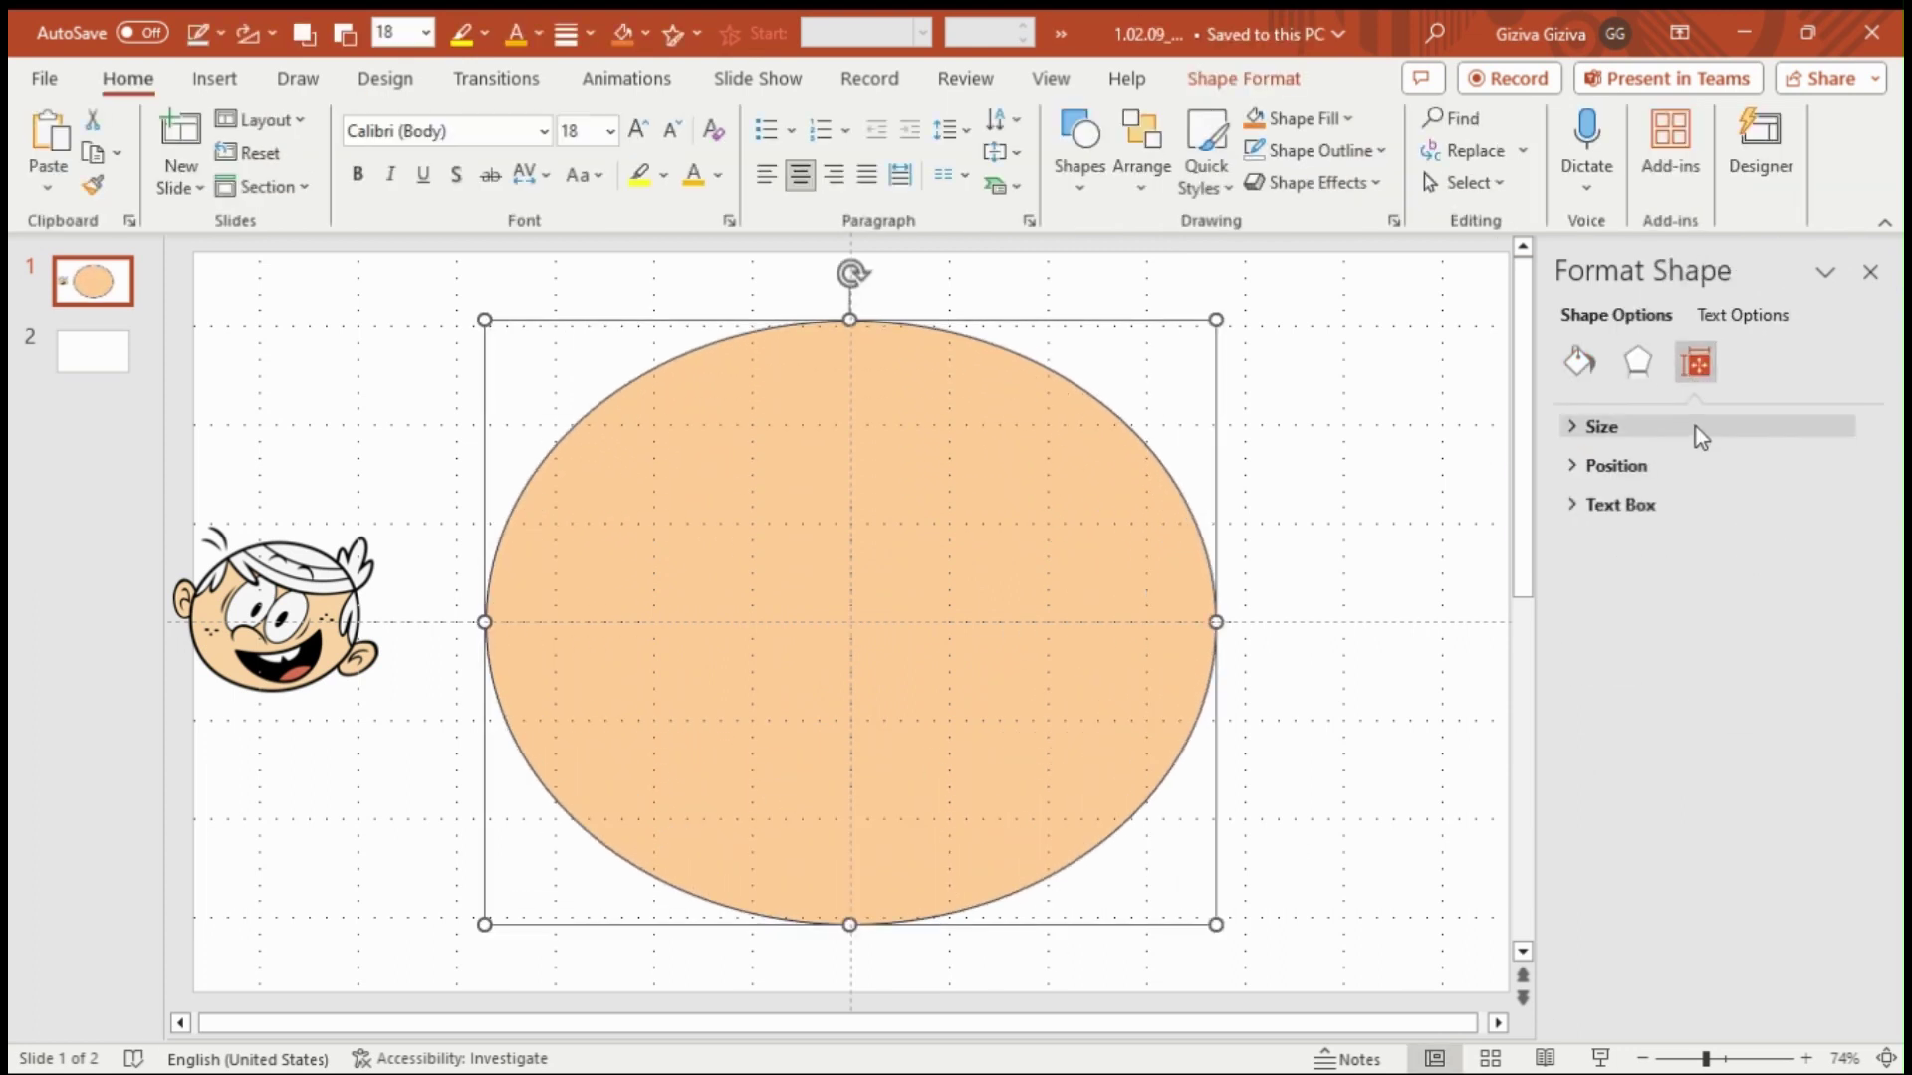
{"action": "left_click", "coordinate": [1596, 422]}
{"action": "type", "text": "8"}
{"action": "key", "text": "Return"}
{"action": "left_click", "coordinate": [1224, 905]}
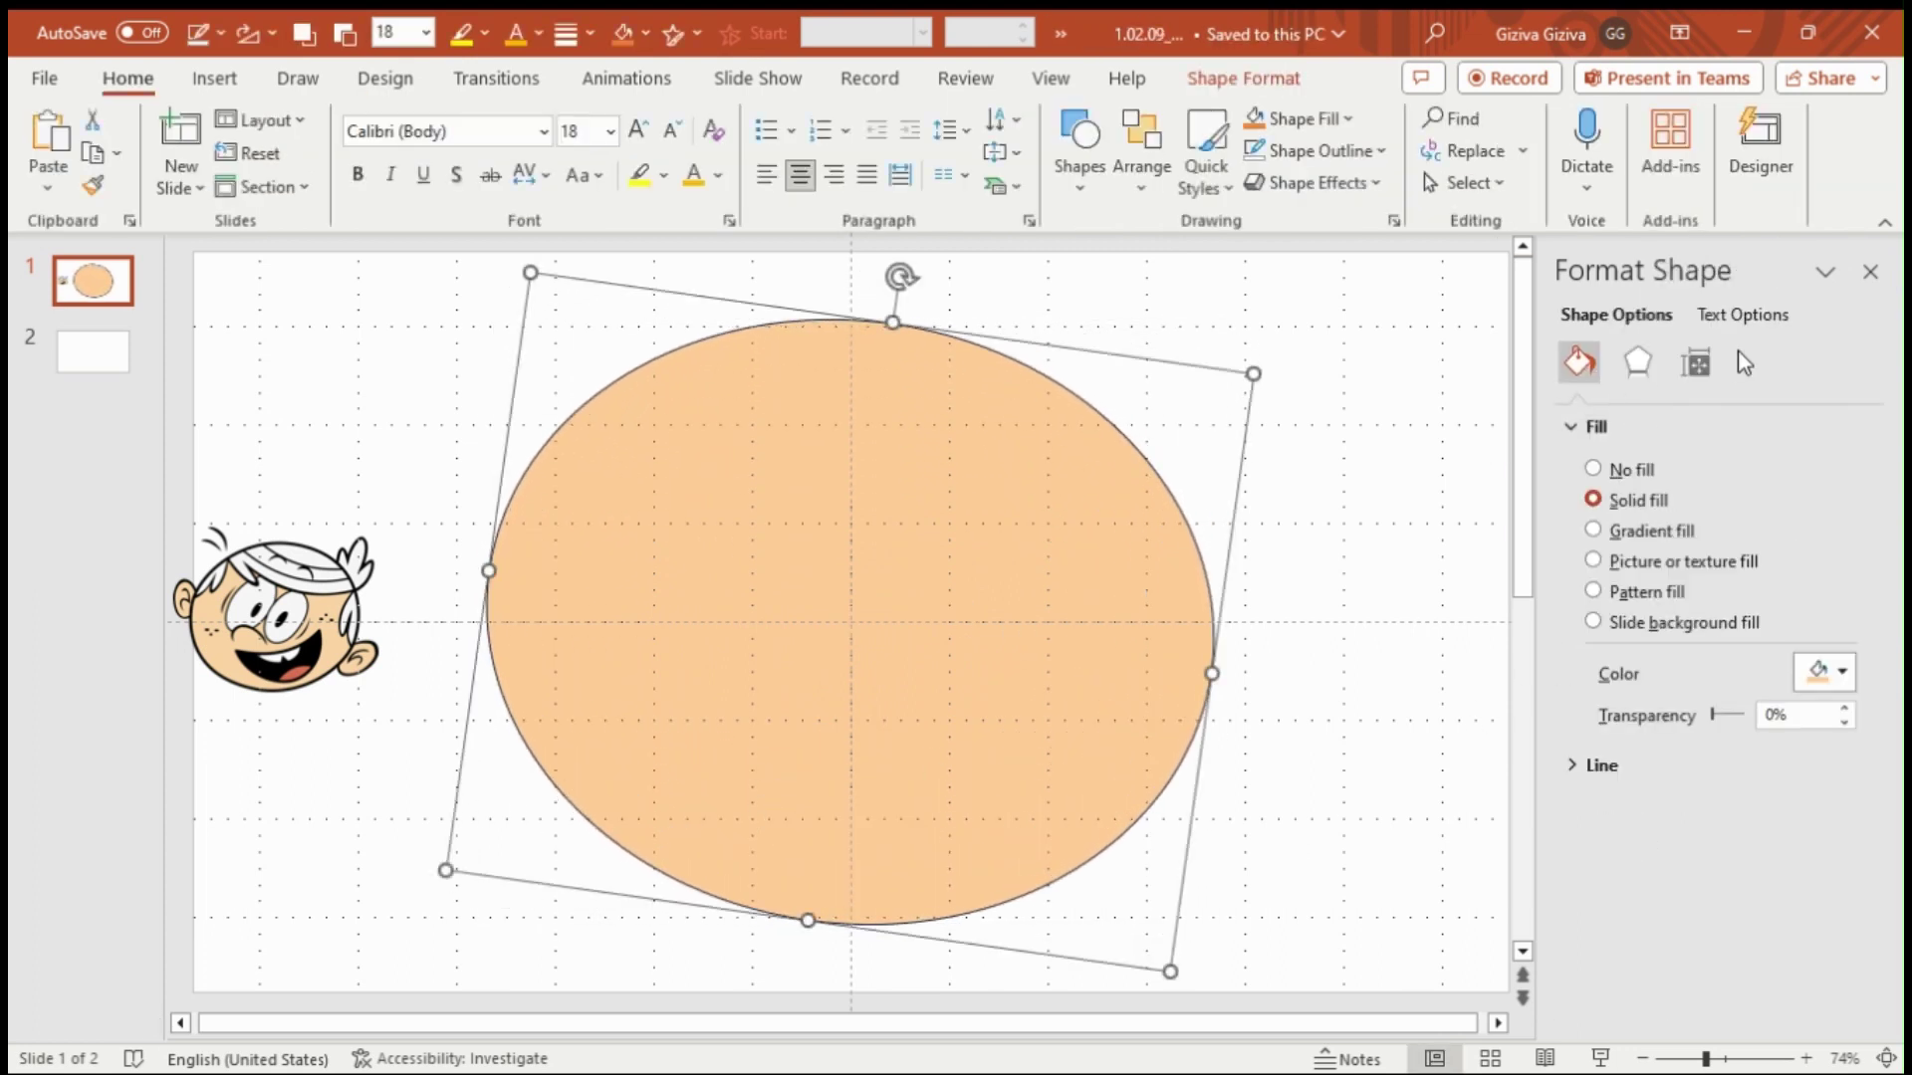
- Fill the eye ovals white, arrange them side by side, and add a circle between them
{"action": "left_click", "coordinate": [1824, 671]}
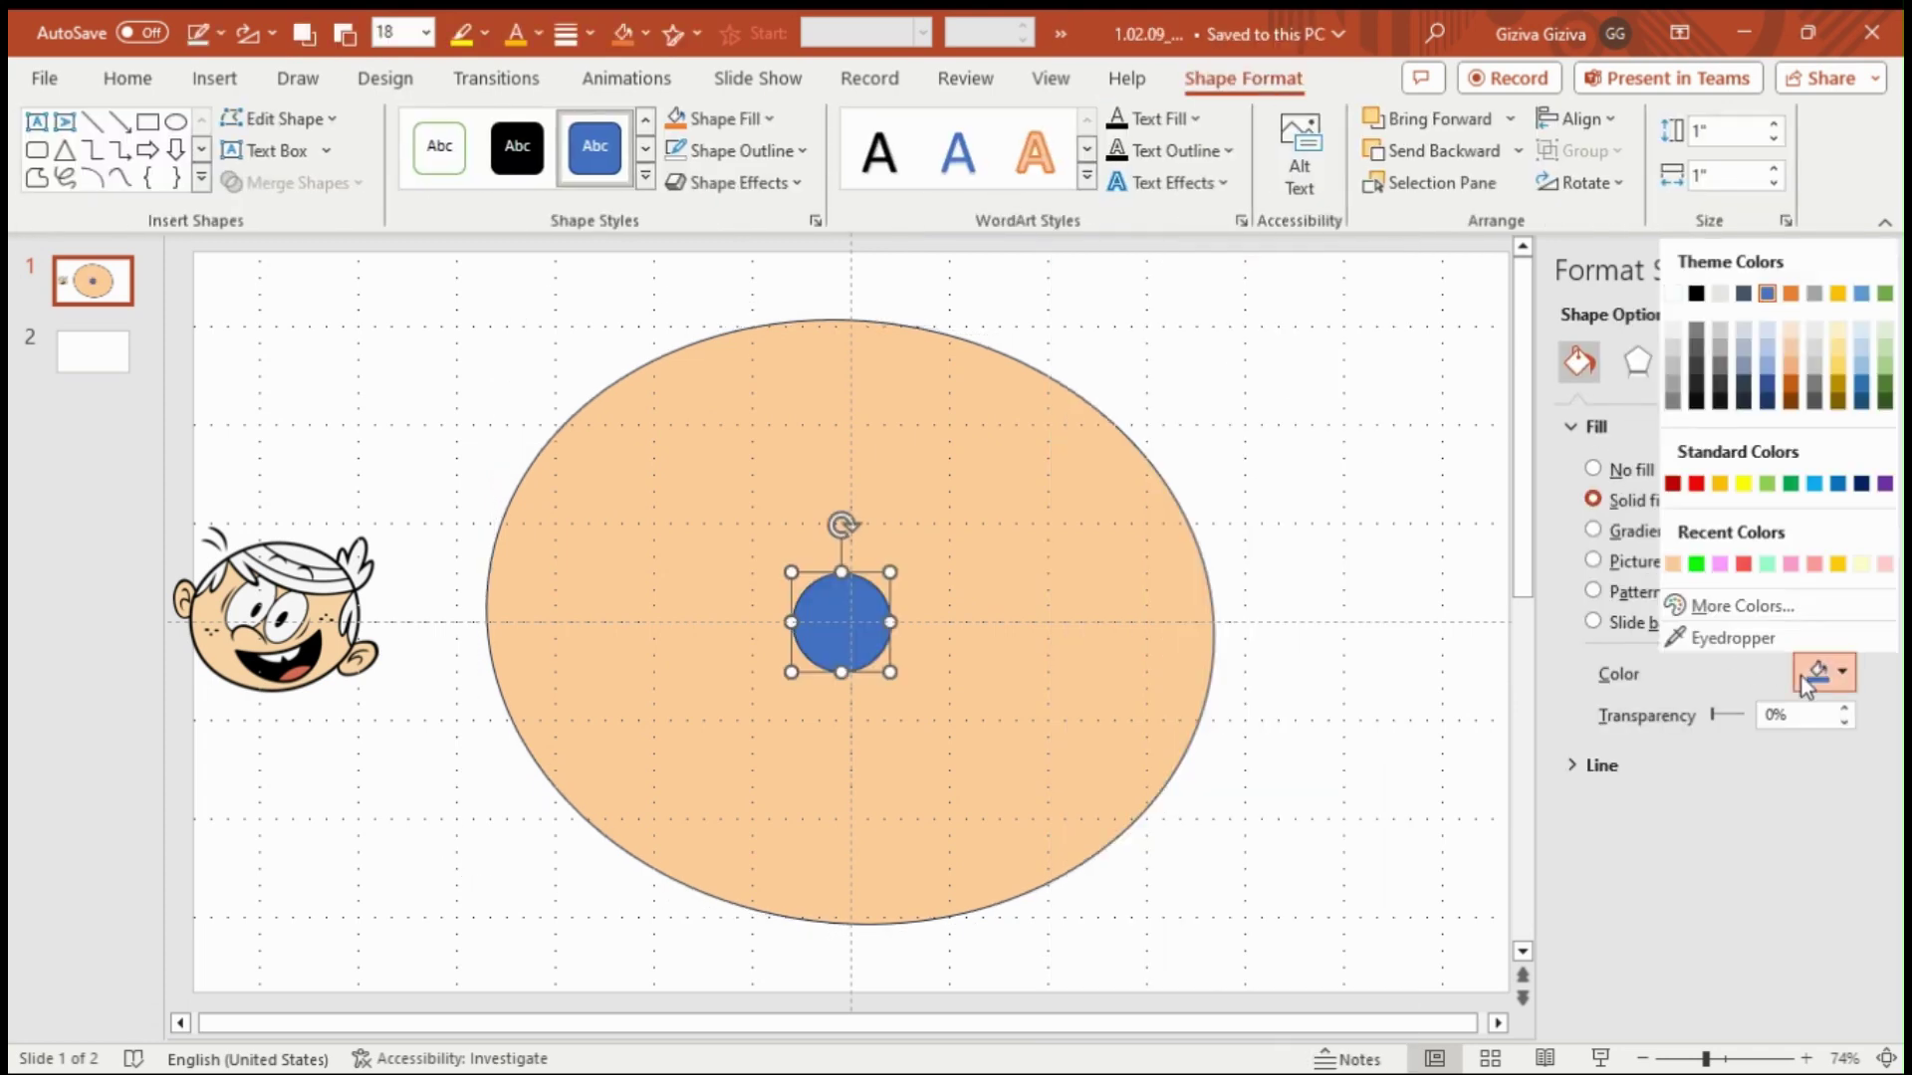
{"action": "left_click", "coordinate": [1690, 299]}
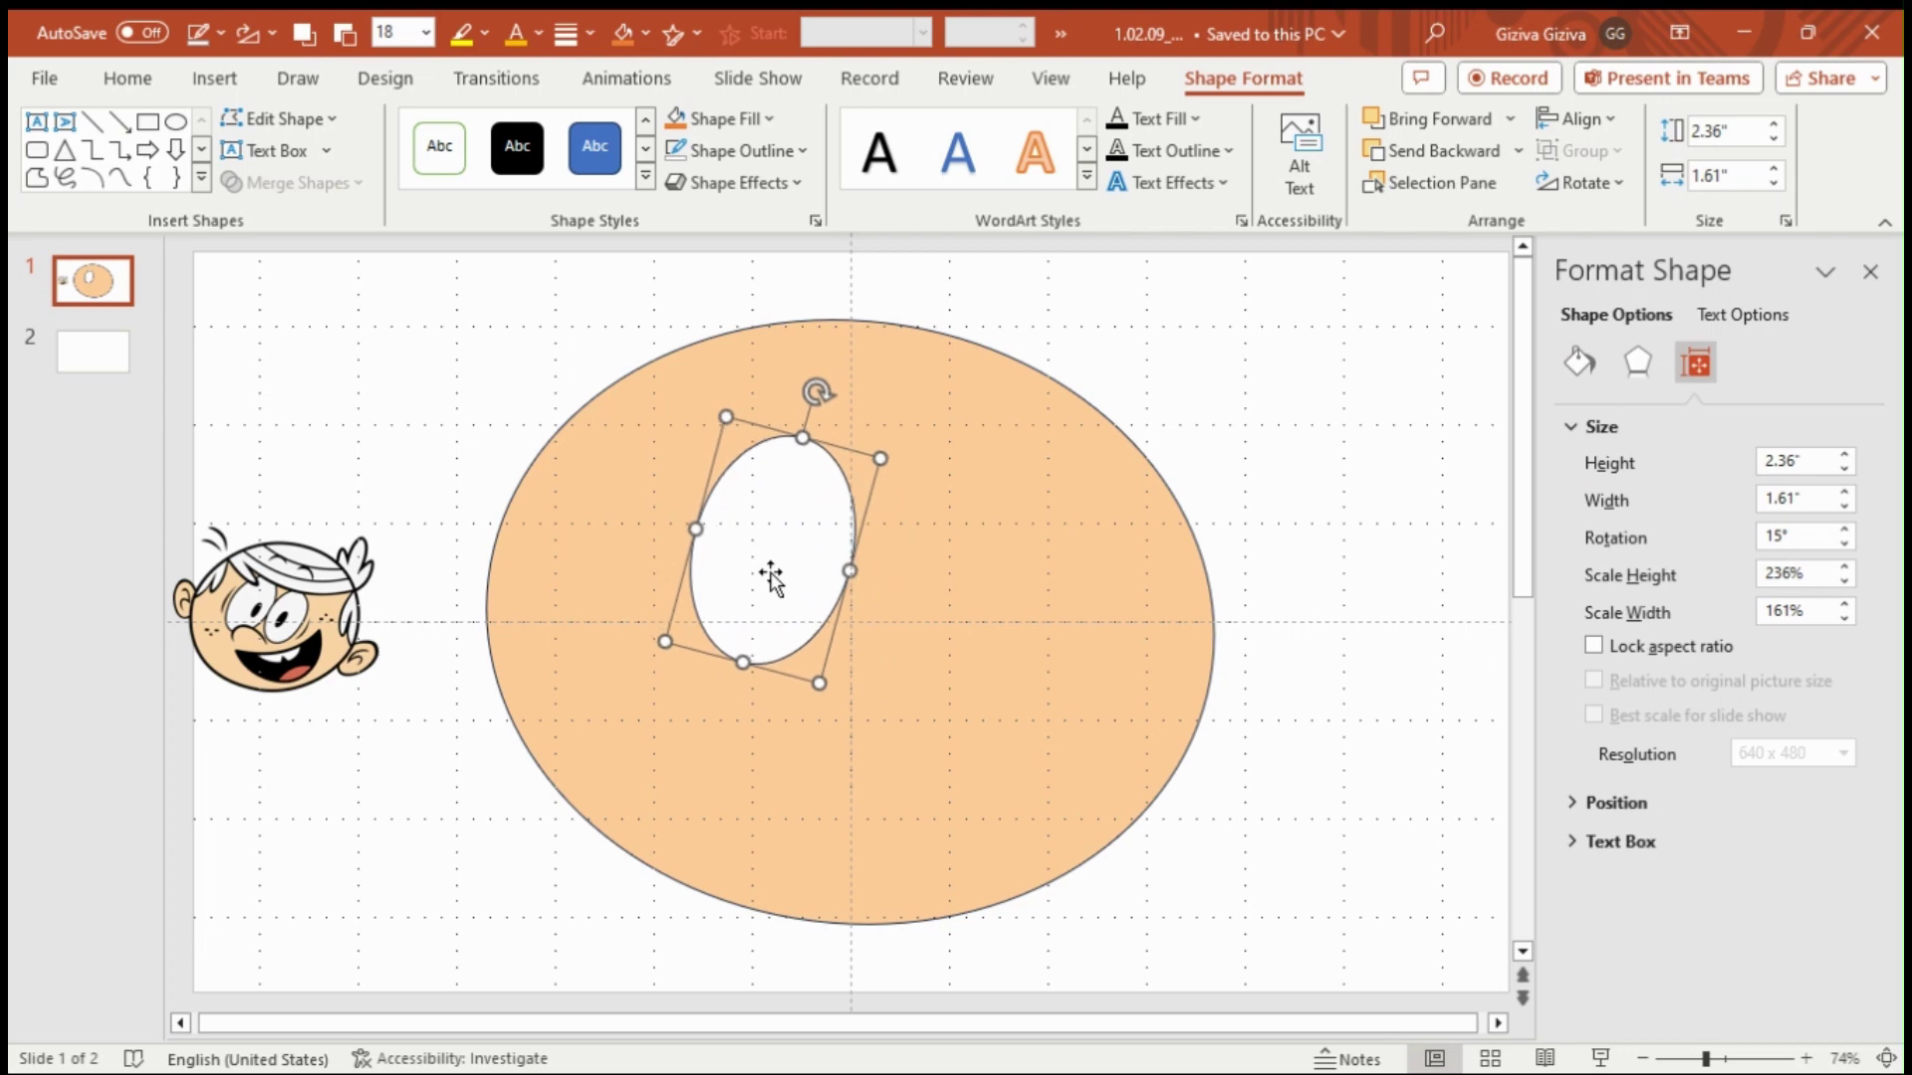
{"action": "left_click_drag", "start_coordinate": [771, 576], "coordinate": [763, 562]}
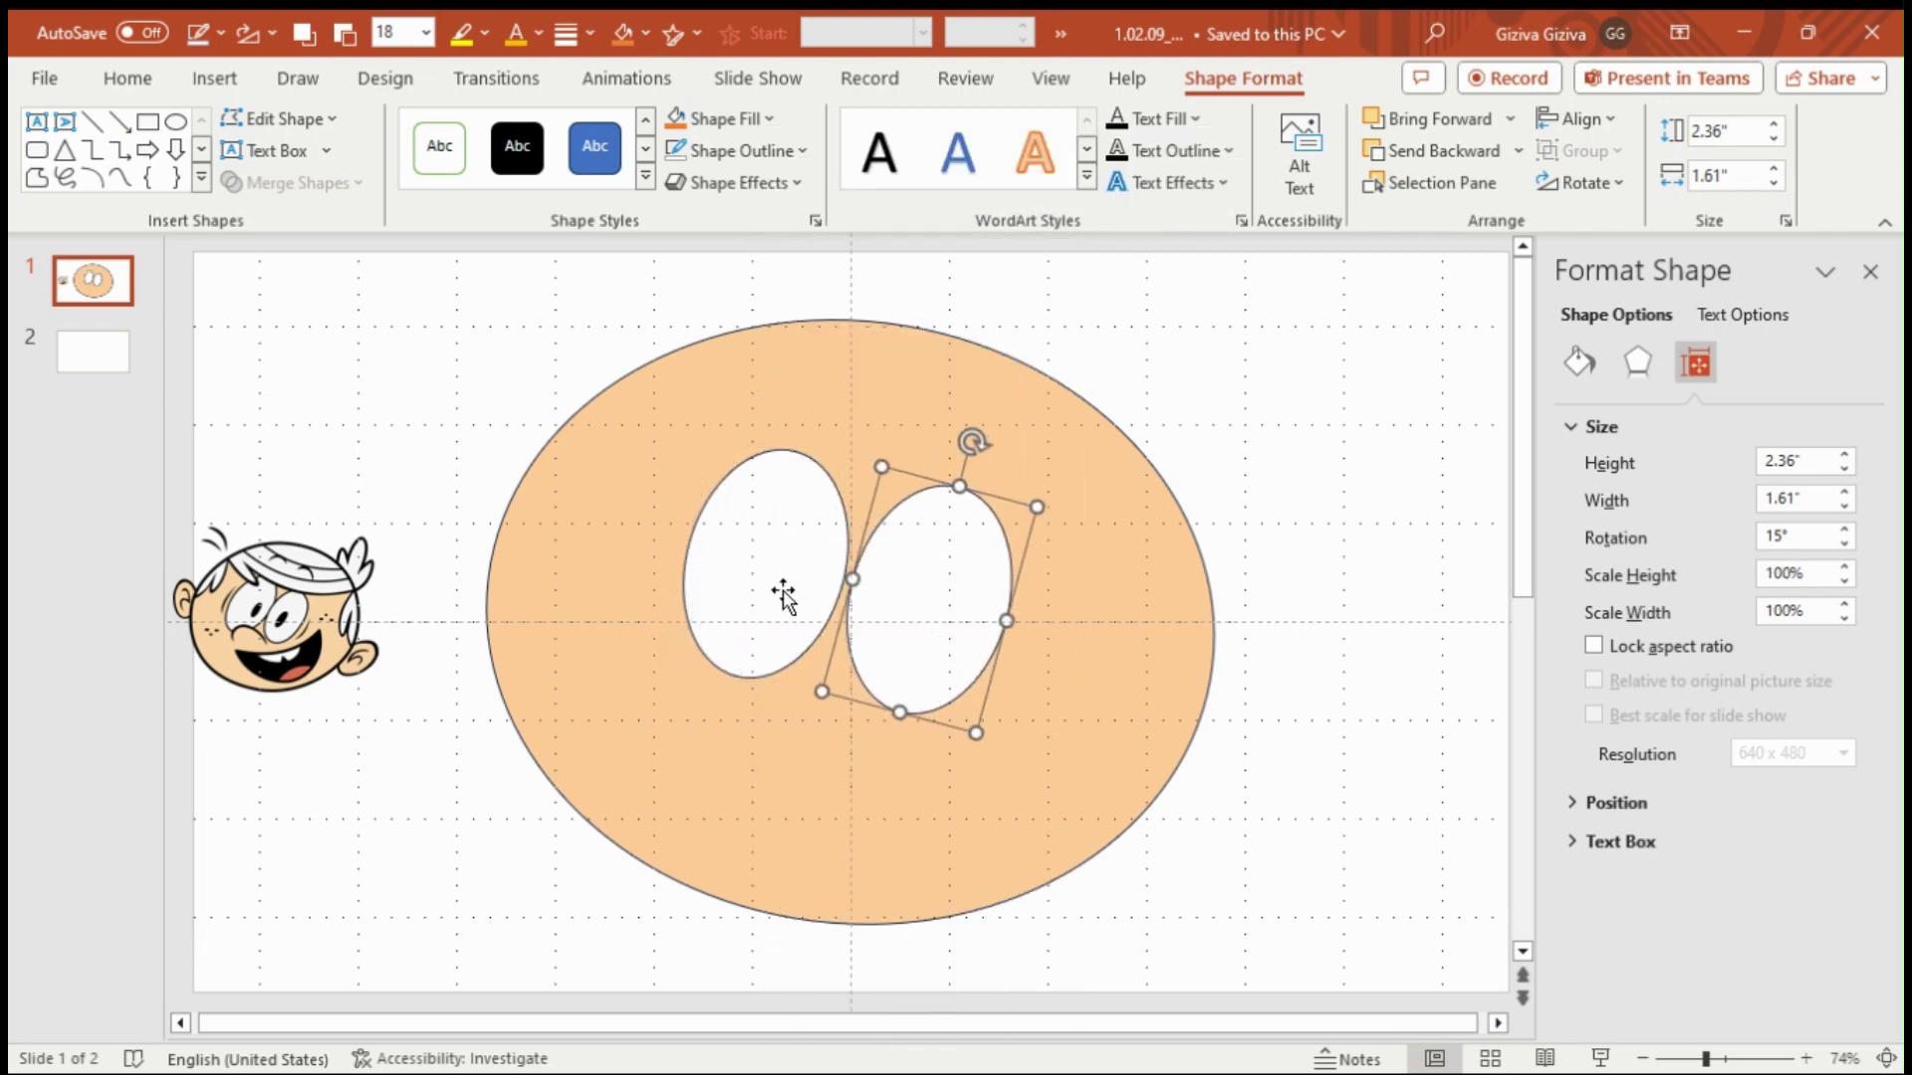
{"action": "left_click", "coordinate": [890, 620]}
{"action": "left_click_drag", "start_coordinate": [828, 559], "coordinate": [821, 559]}
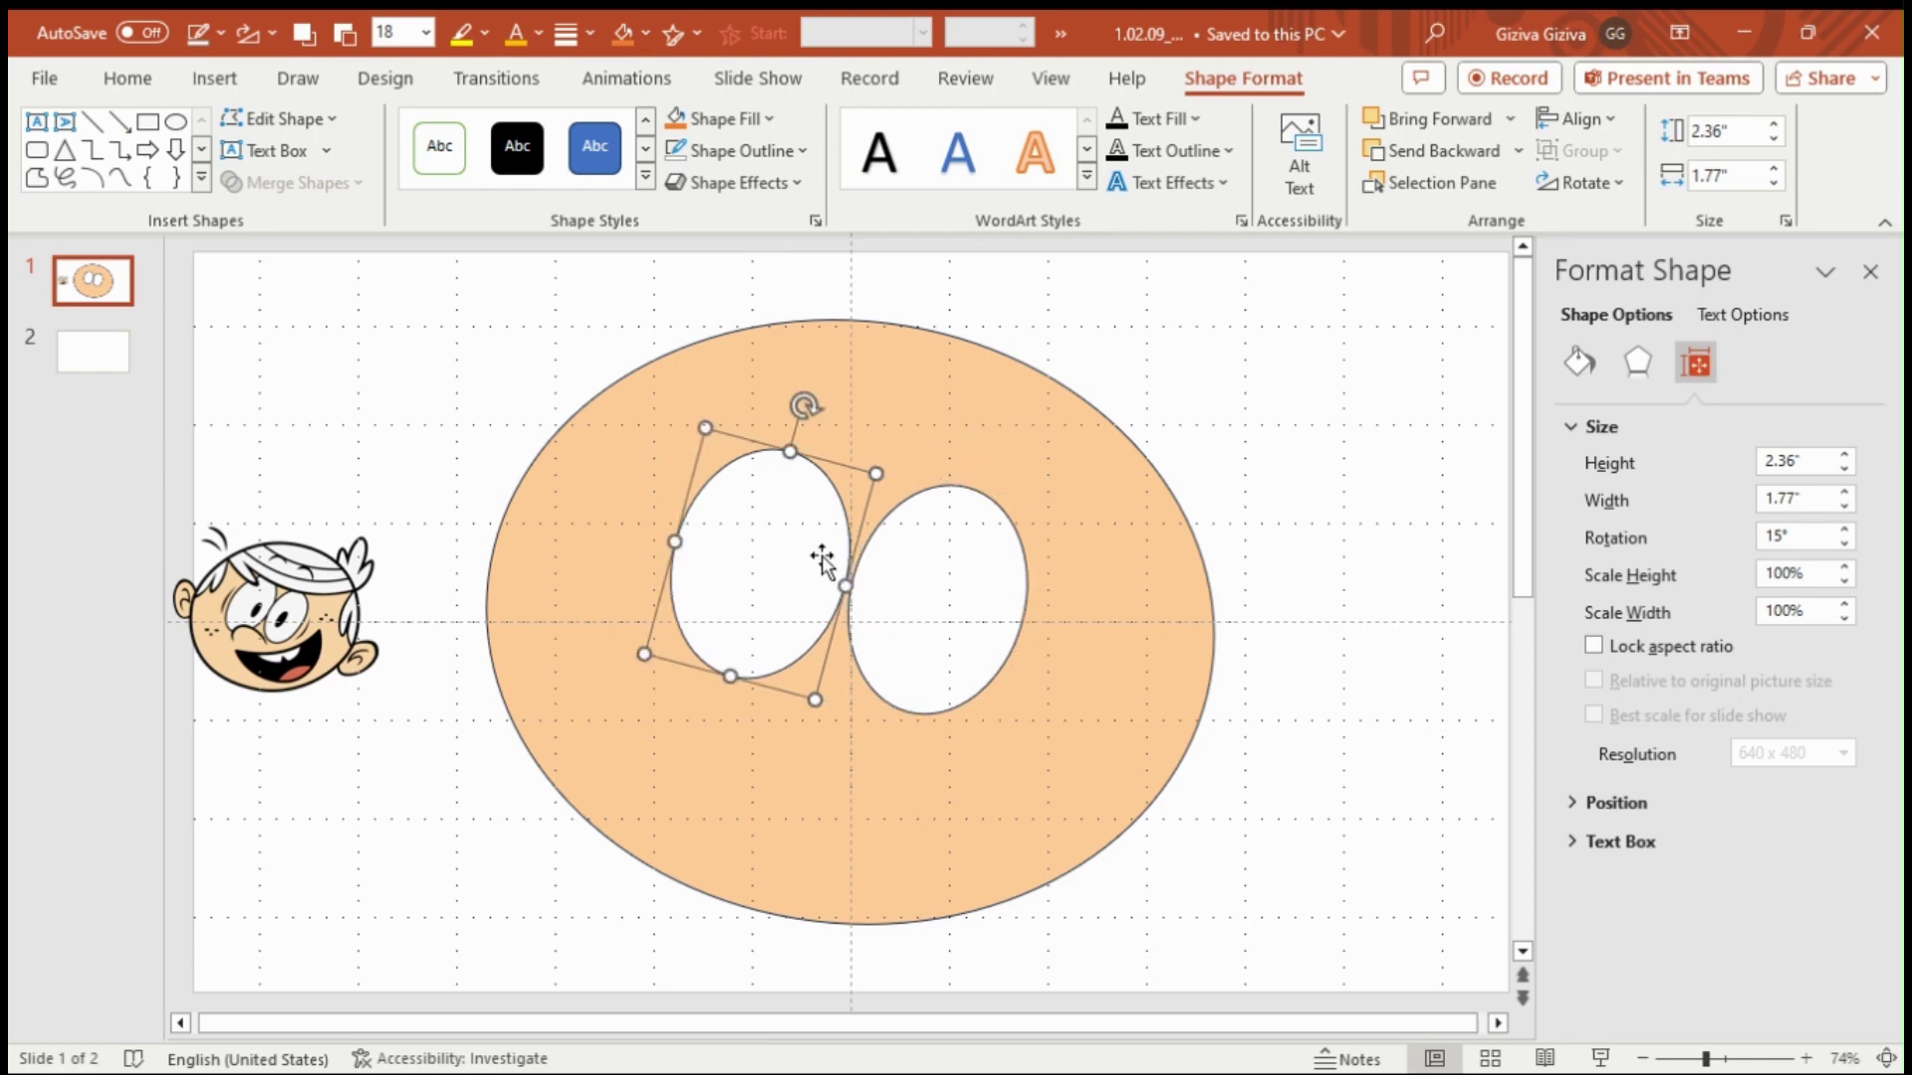
{"action": "left_click_drag", "start_coordinate": [947, 572], "coordinate": [934, 570]}
{"action": "left_click", "coordinate": [790, 568]}
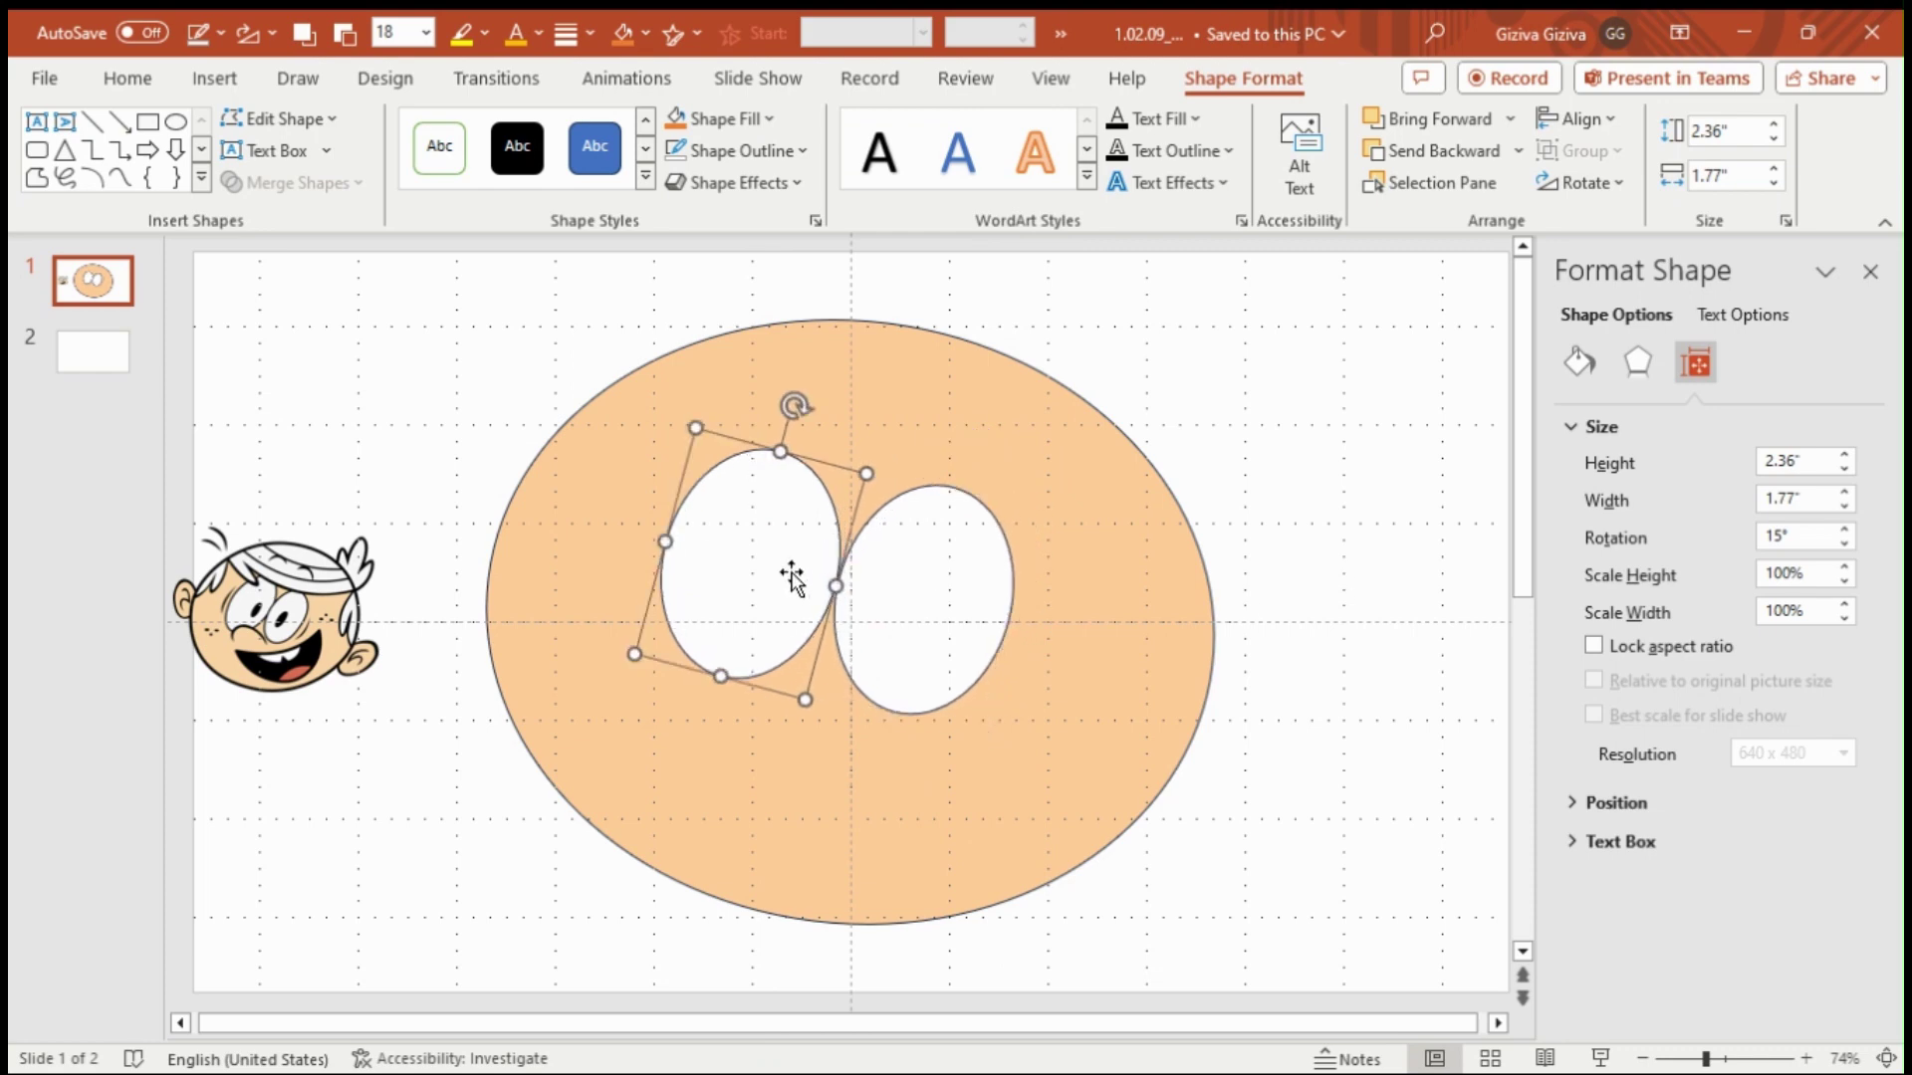
{"action": "left_click", "coordinate": [865, 596]}
{"action": "left_click", "coordinate": [750, 586]}
{"action": "left_click", "coordinate": [1388, 595]}
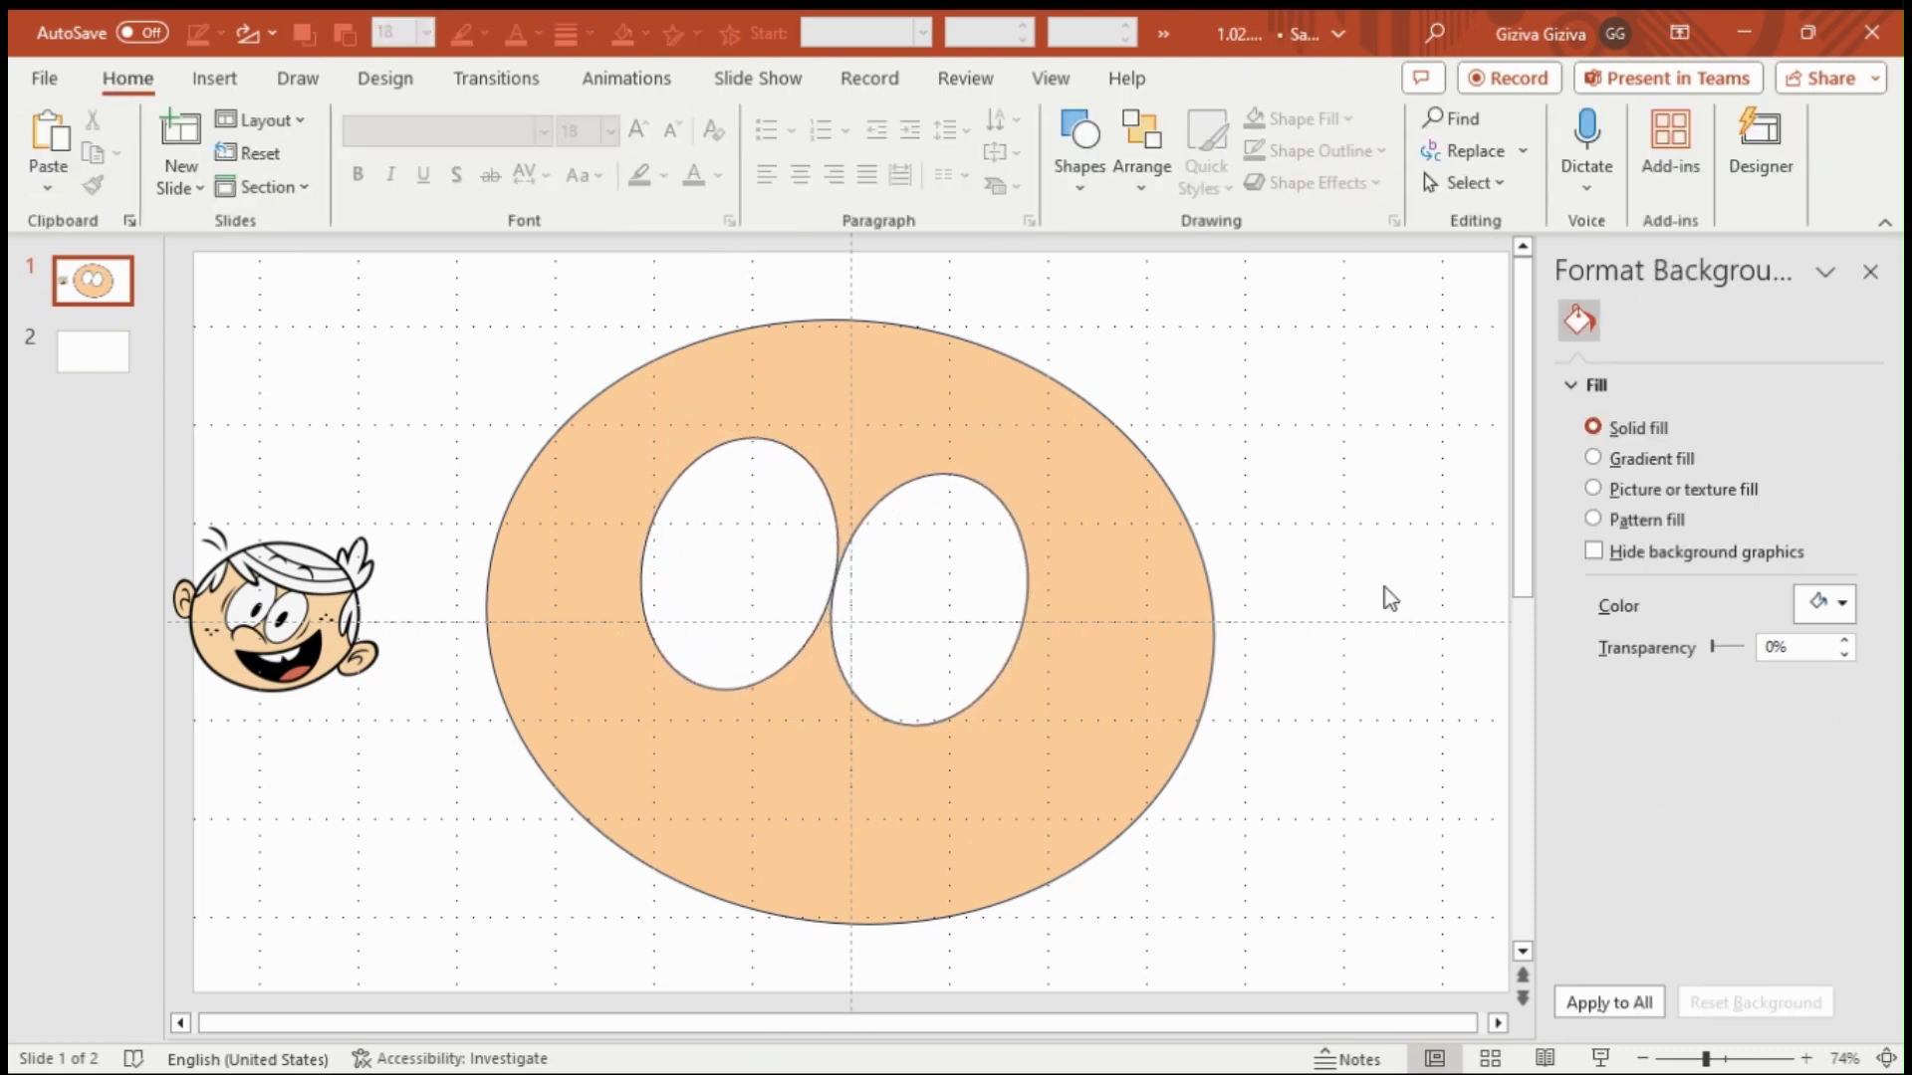
{"action": "left_click", "coordinate": [1096, 189]}
{"action": "left_click", "coordinate": [791, 573]}
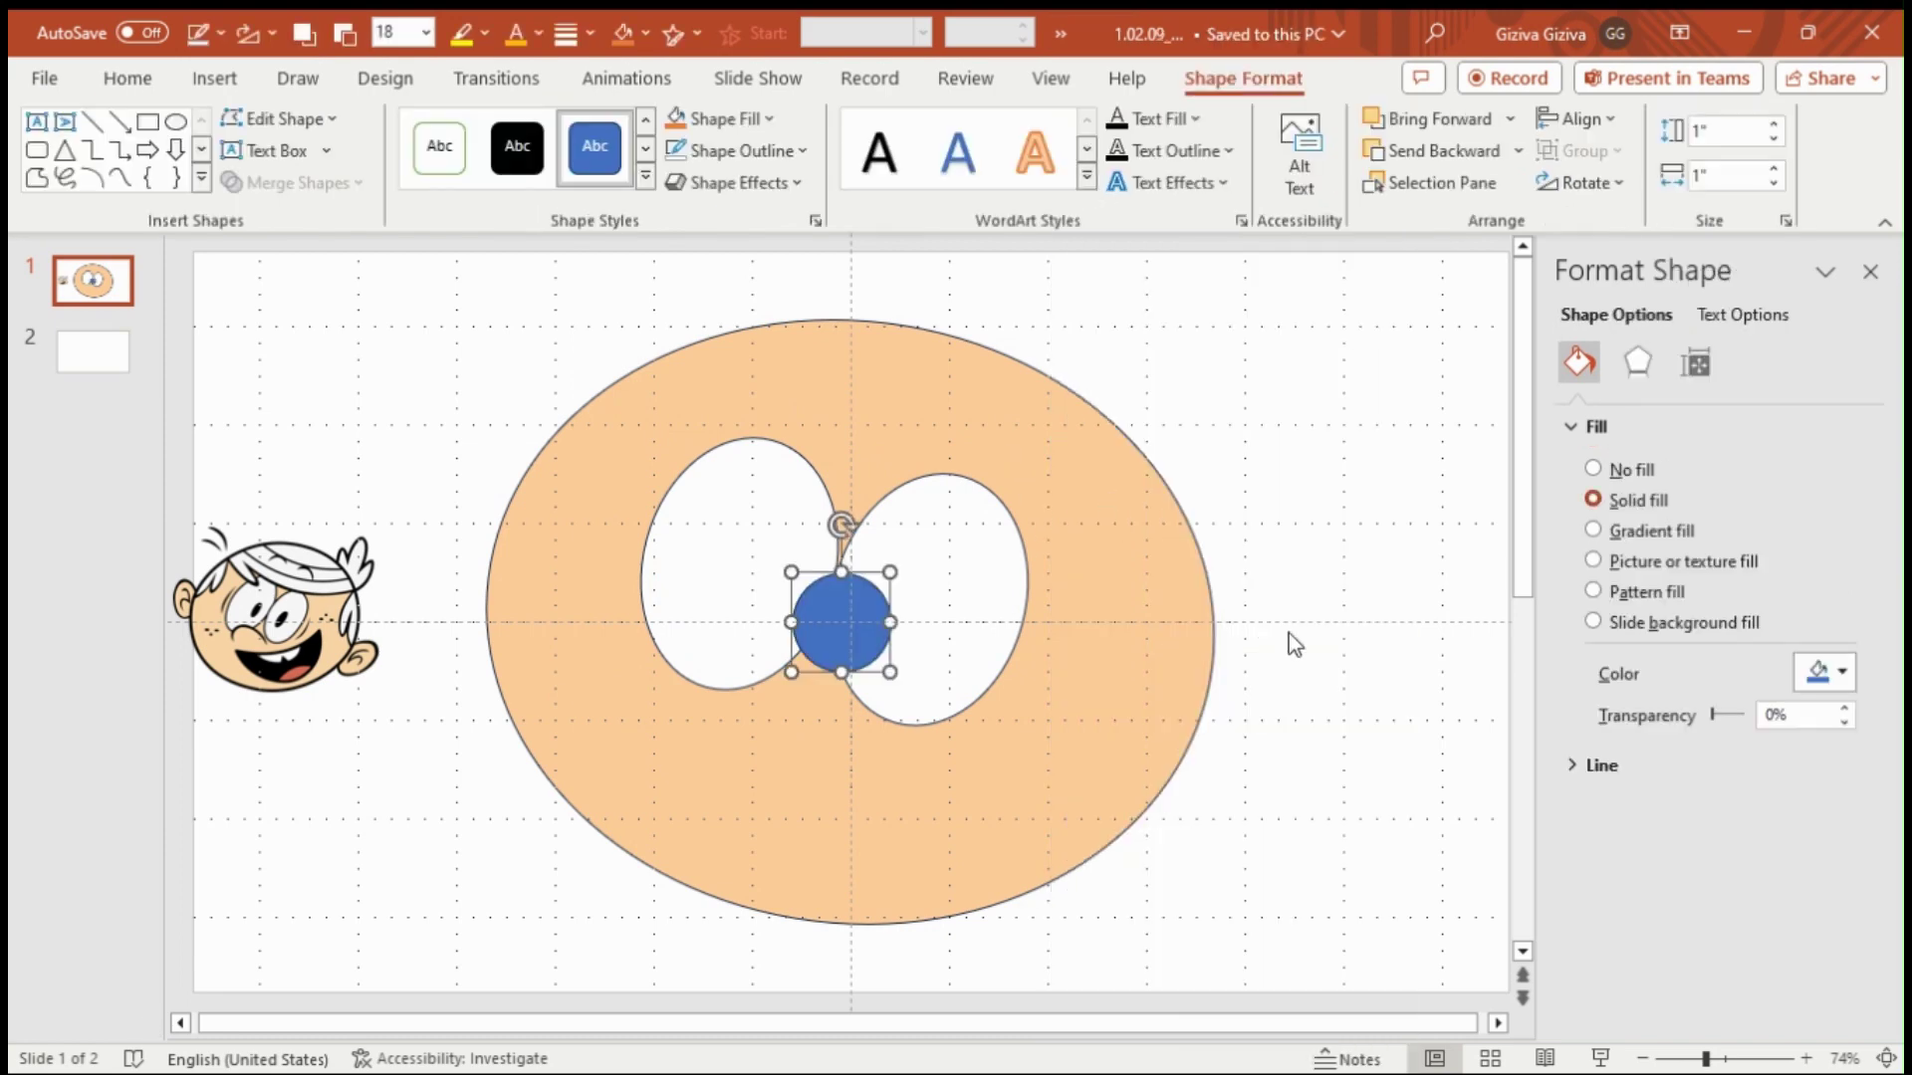
- Make the new circle a 1.33" semi-transparent gold circle at the left eye's lower edge
{"action": "left_click", "coordinate": [1807, 672]}
{"action": "left_click", "coordinate": [1720, 484]}
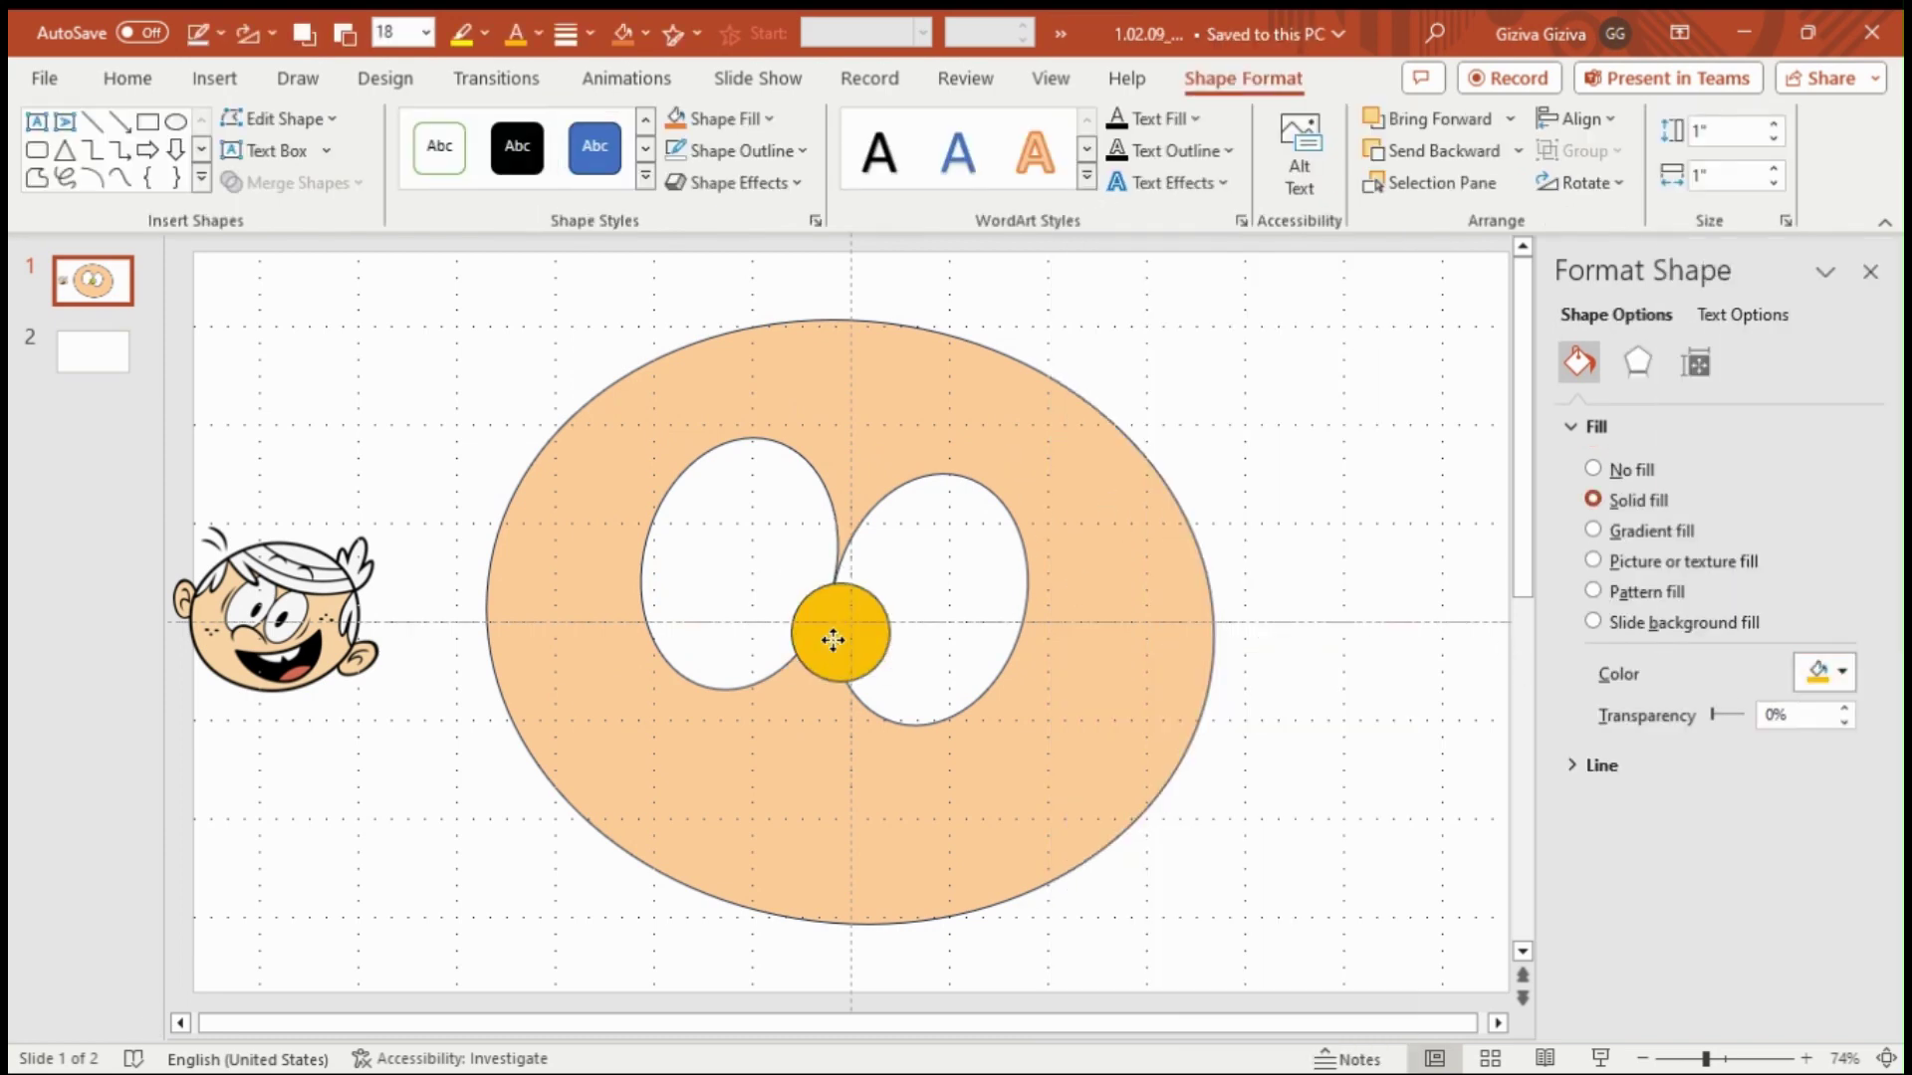
{"action": "left_click_drag", "start_coordinate": [830, 638], "coordinate": [769, 713]}
{"action": "left_click", "coordinate": [1696, 362]}
{"action": "scroll", "coordinate": [1797, 538], "scroll_direction": "down", "scroll_amount": 20}
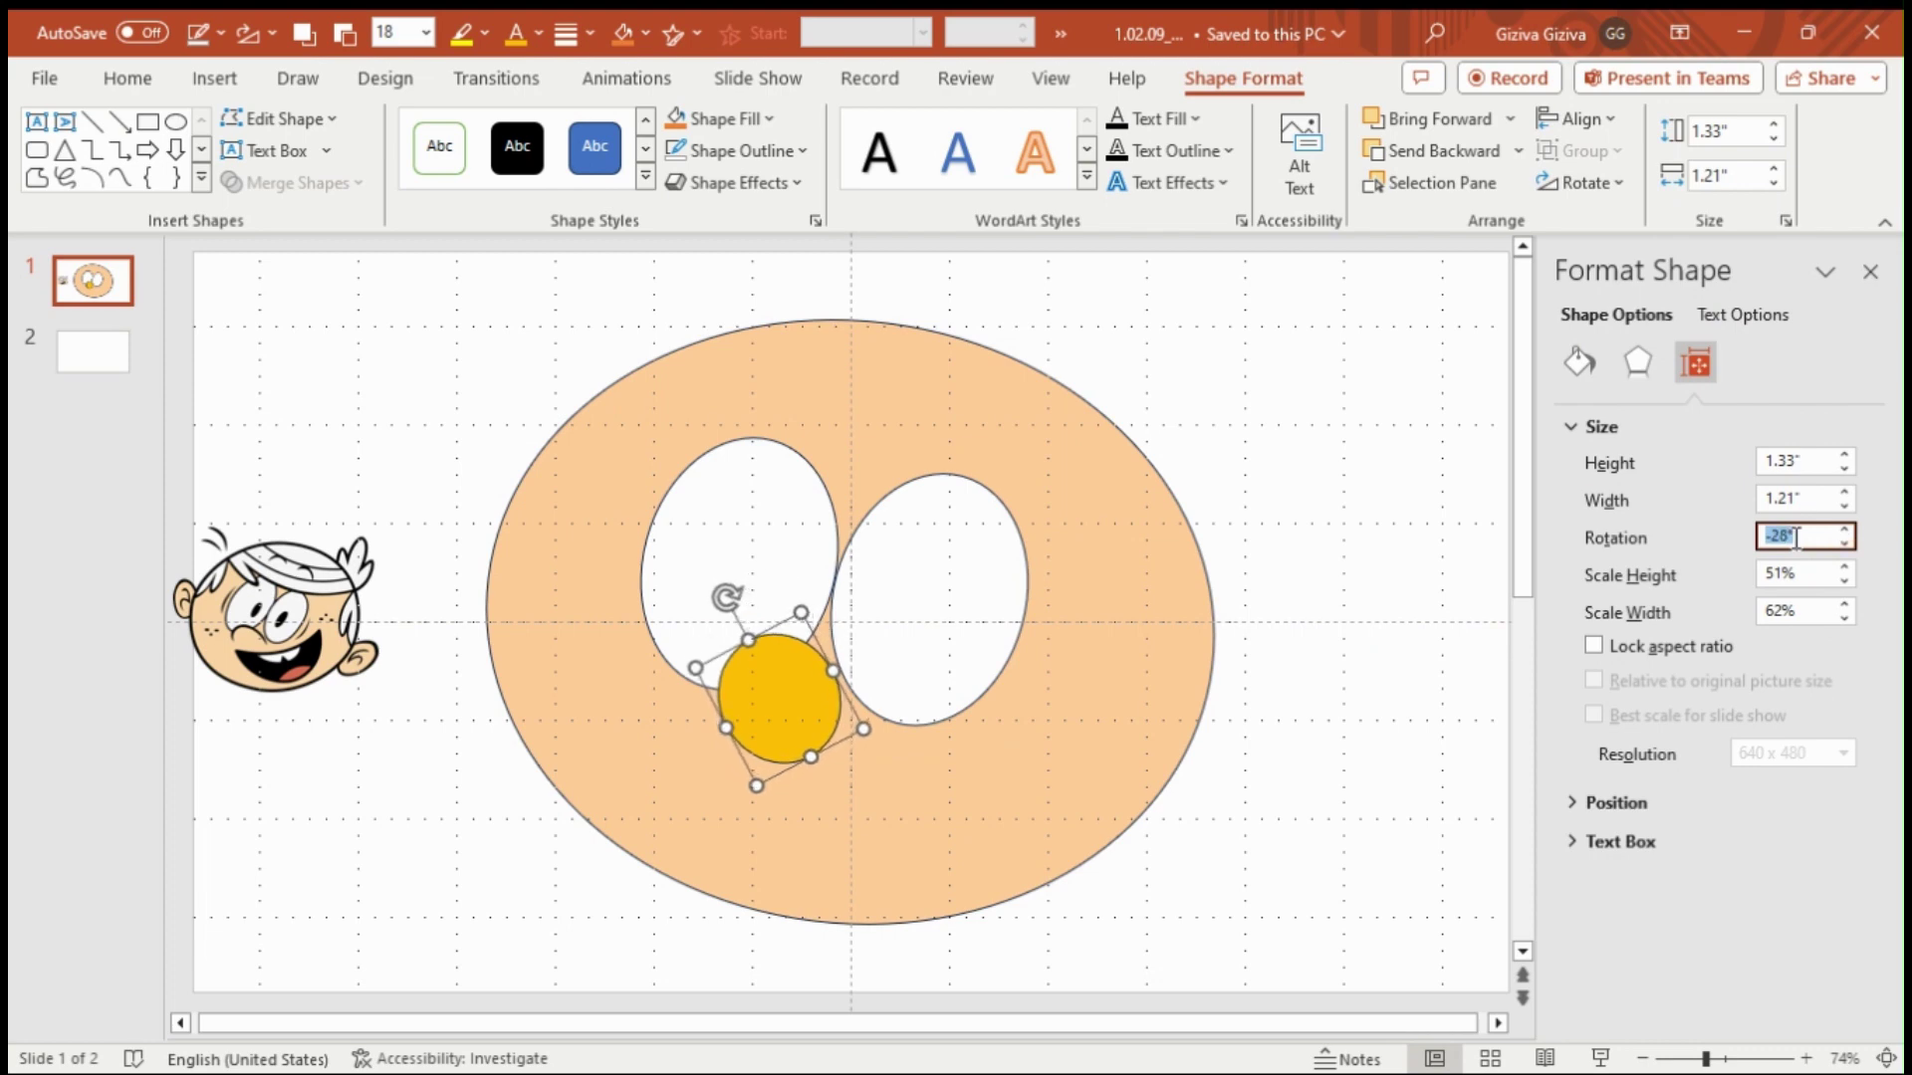
{"action": "key", "text": "shift+Right"}
{"action": "key", "text": "shift+Right"}
{"action": "key", "text": "shift+Right"}
{"action": "key", "text": "shift+Right"}
{"action": "key", "text": "shift+Right"}
{"action": "key", "text": "shift+Right"}
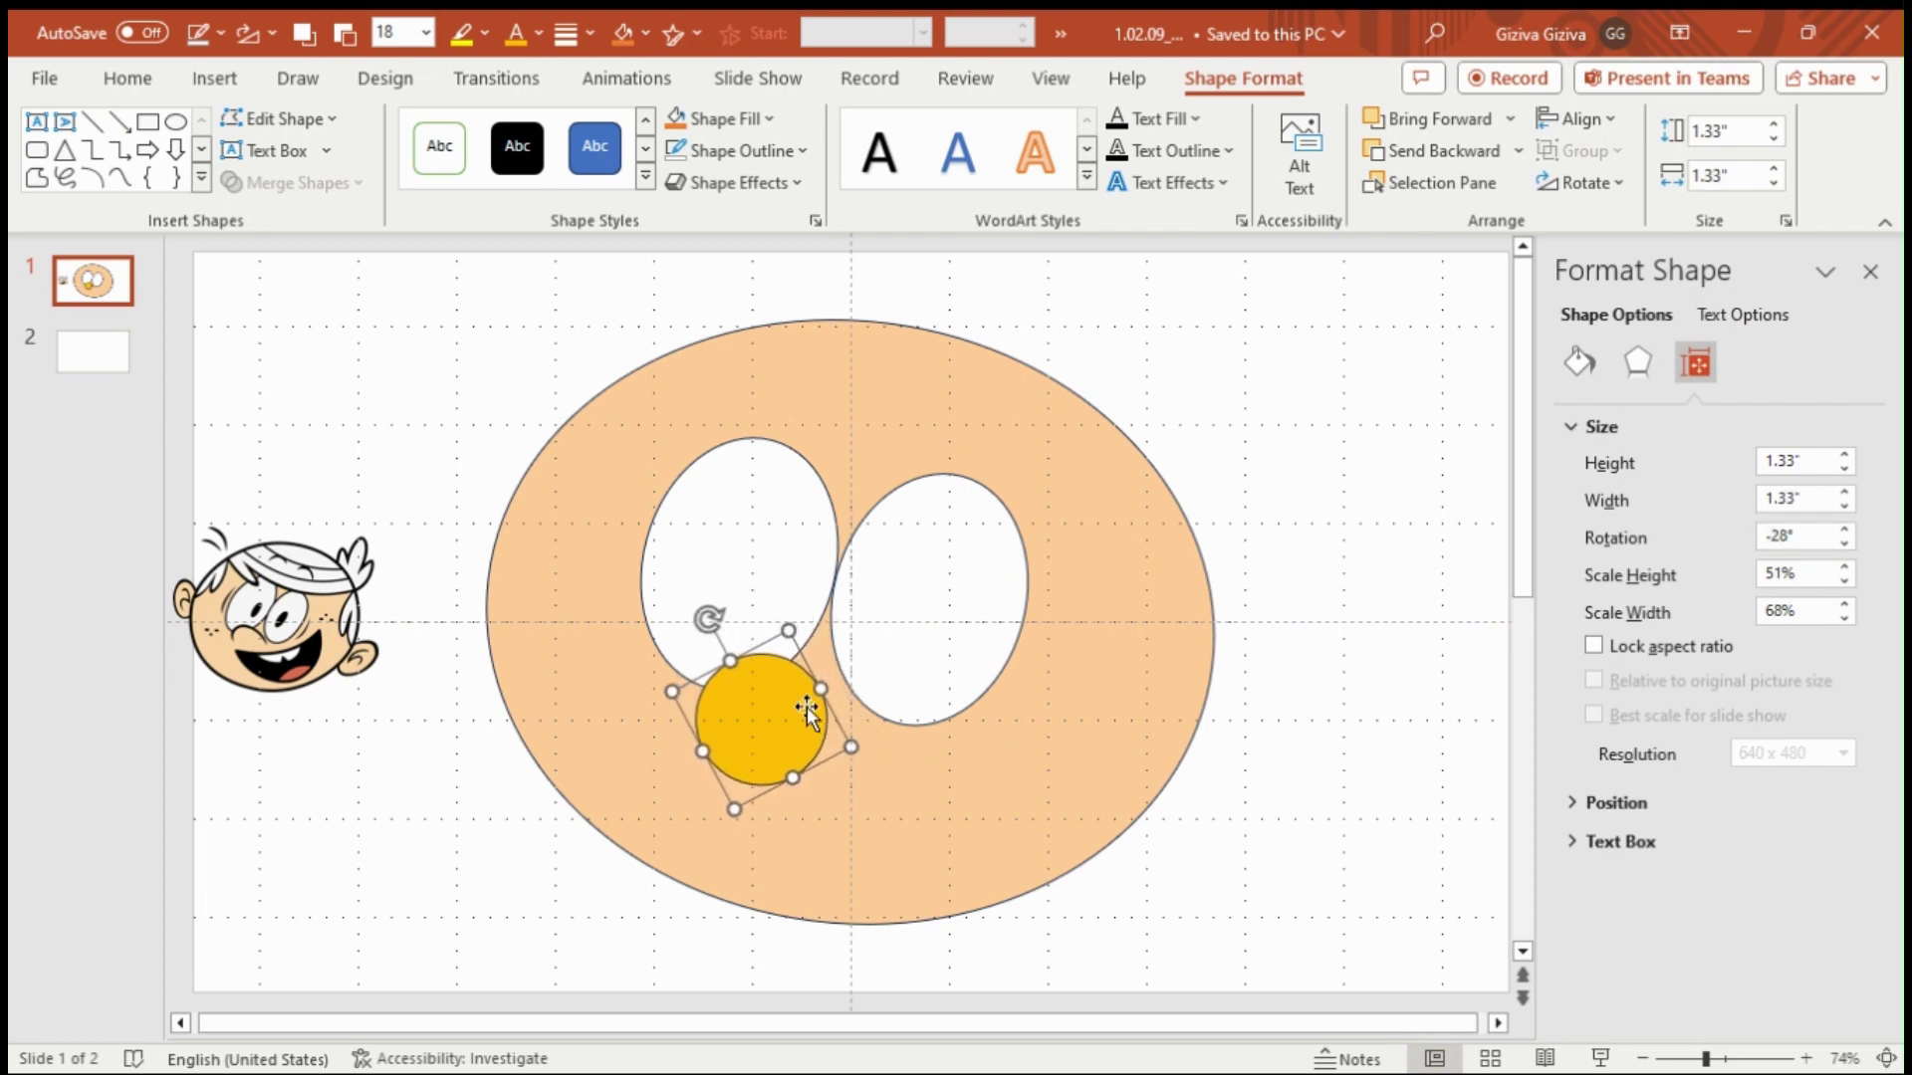
{"action": "left_click_drag", "start_coordinate": [806, 710], "coordinate": [809, 728]}
{"action": "left_click", "coordinate": [1579, 361]}
{"action": "type", "text": "30"}
{"action": "key", "text": "Return"}
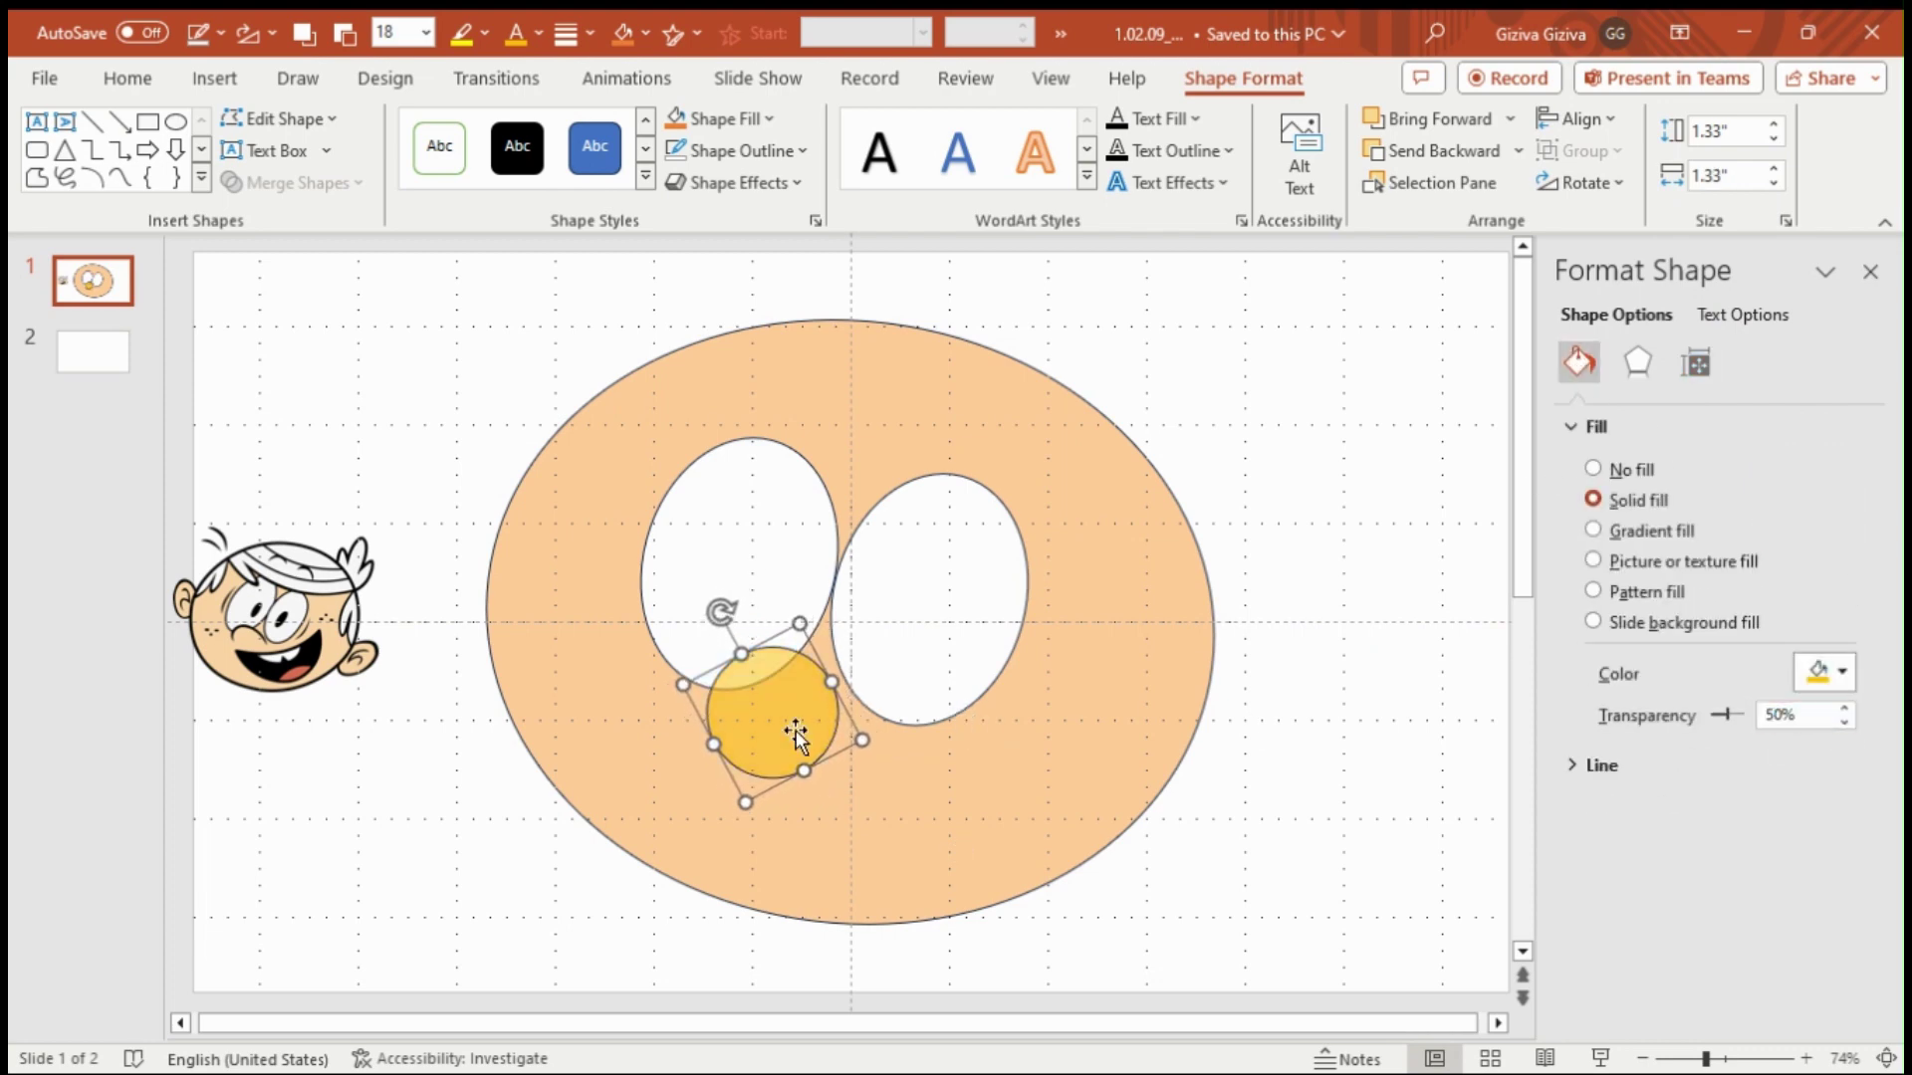
{"action": "key", "text": "Escape"}
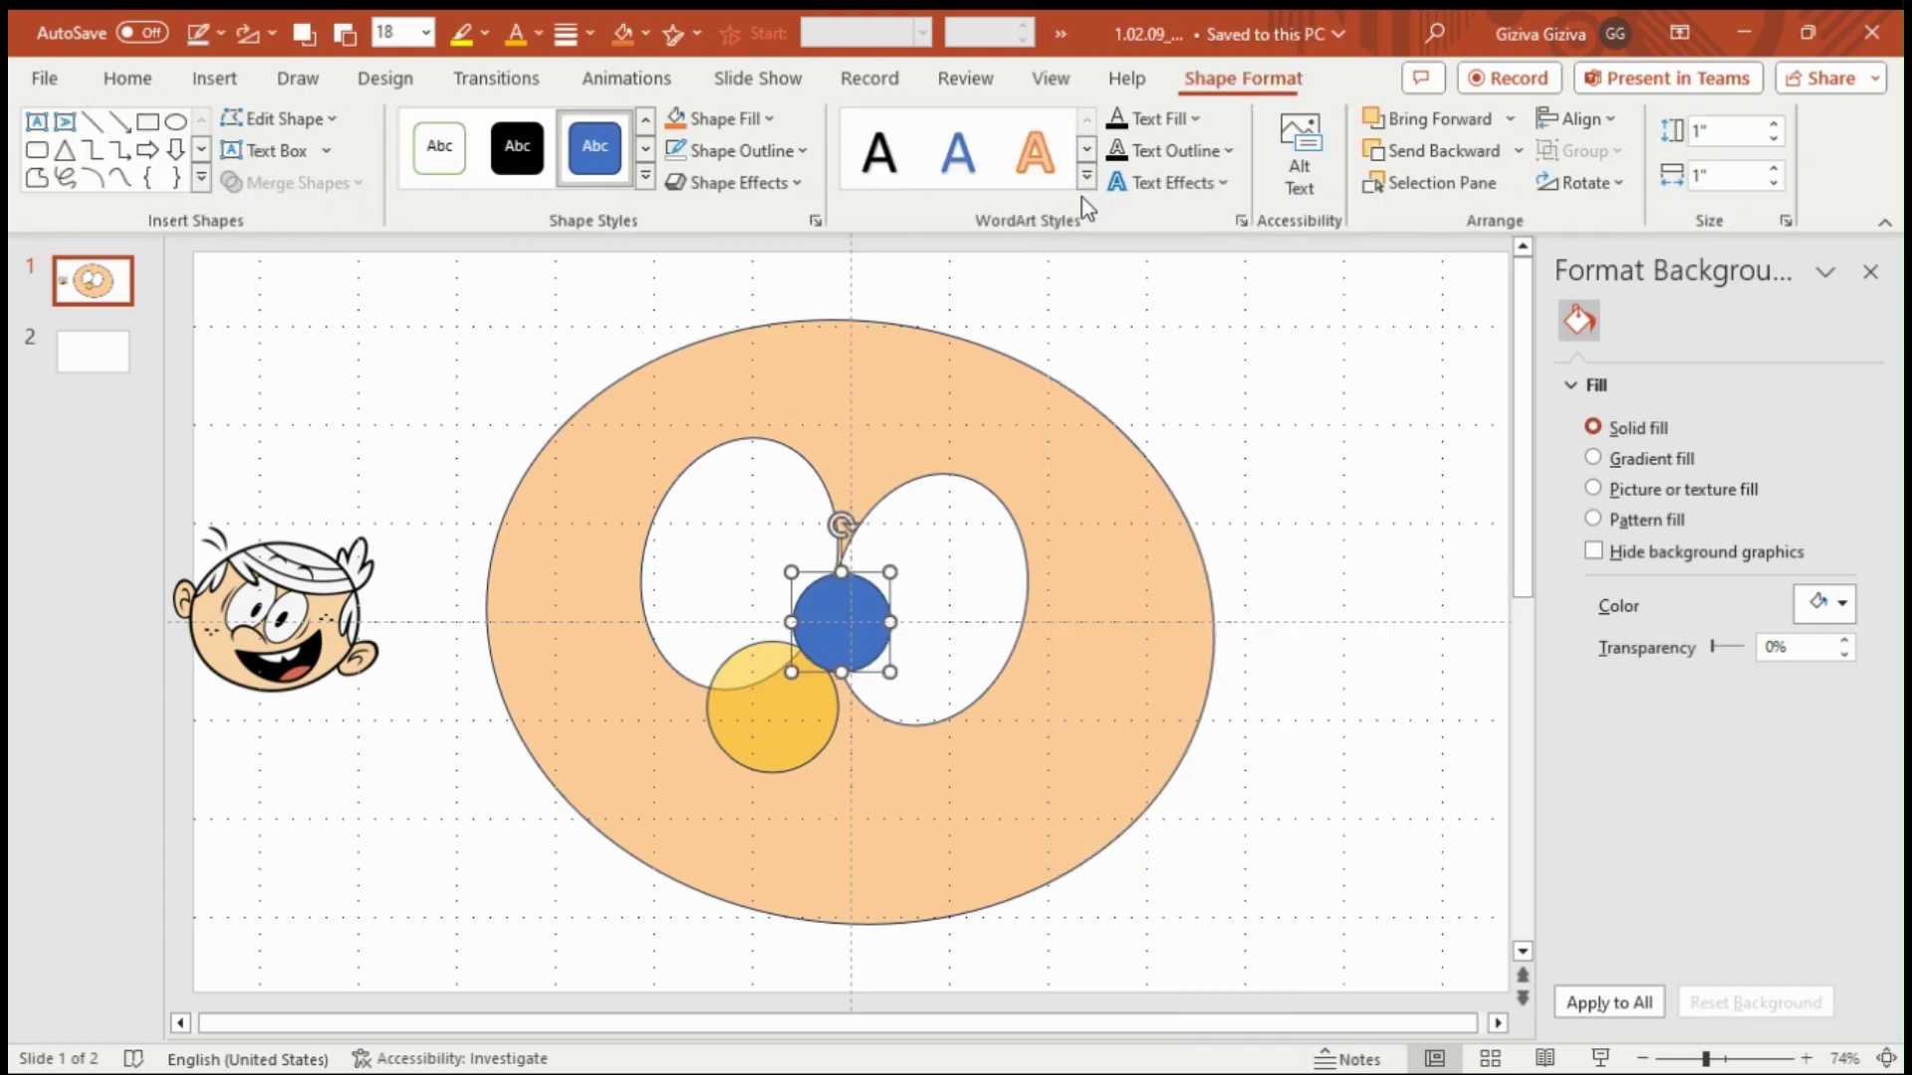
- Add a 50% transparent black circle tilted -18° and nudge it over the lower face
{"action": "left_click", "coordinate": [1842, 672]}
{"action": "left_click", "coordinate": [1698, 289]}
{"action": "type", "text": "50"}
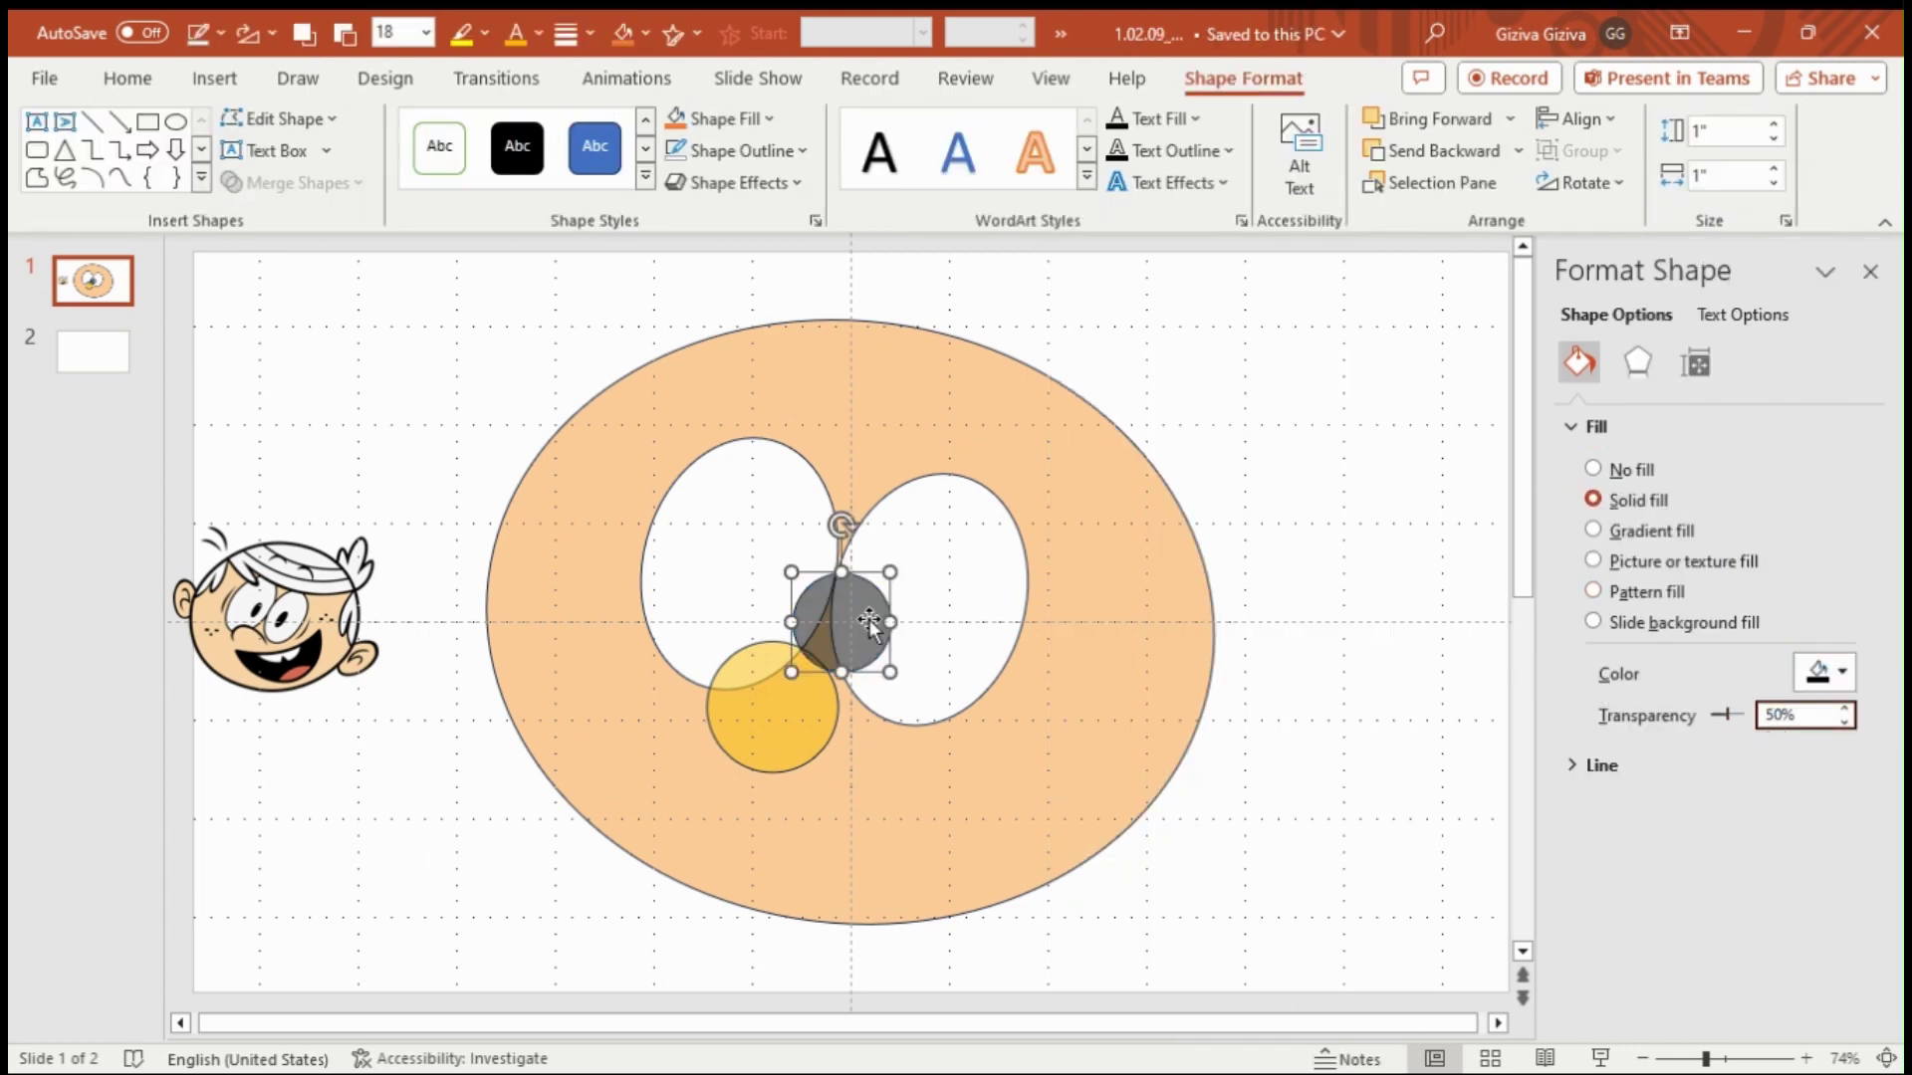
{"action": "left_click", "coordinate": [1696, 361]}
{"action": "left_click", "coordinate": [1796, 536]}
{"action": "type", "text": "-2"}
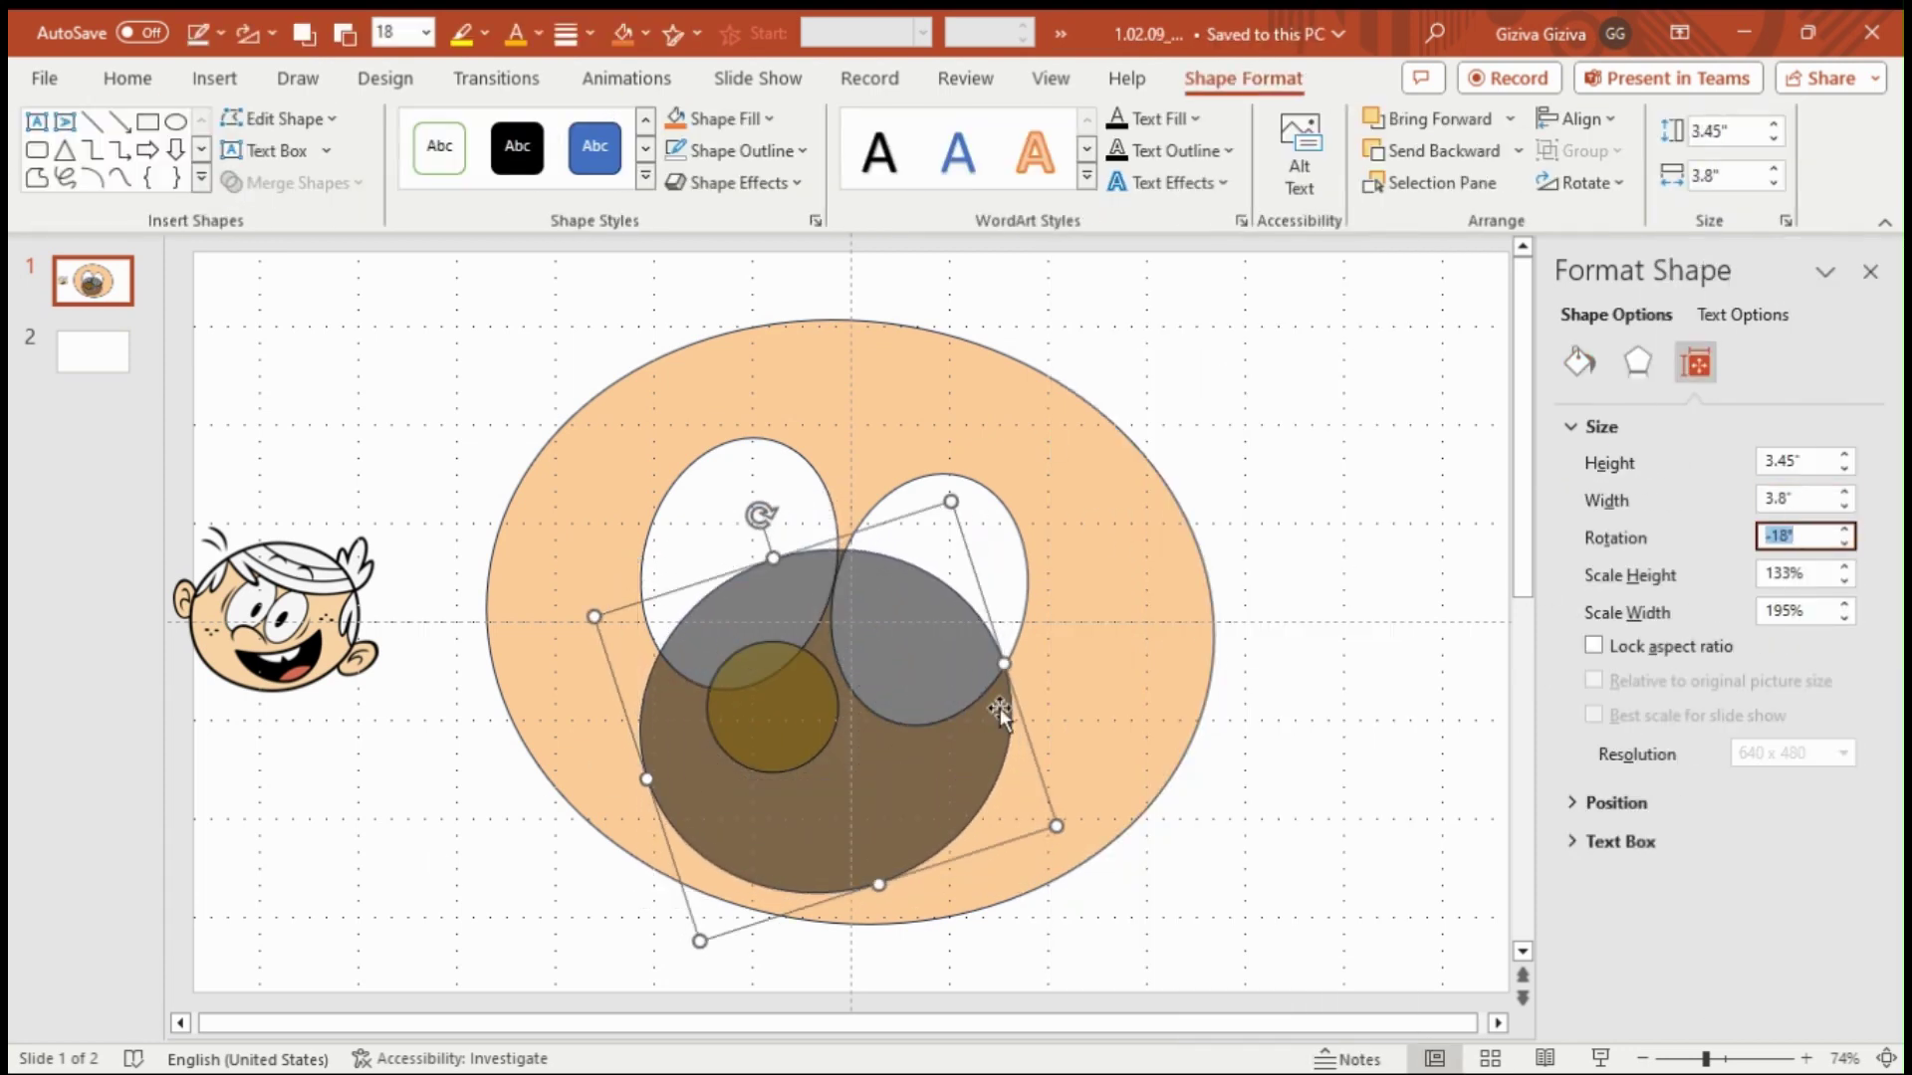
{"action": "key", "text": "ctrl+Up"}
{"action": "key", "text": "ctrl+Left"}
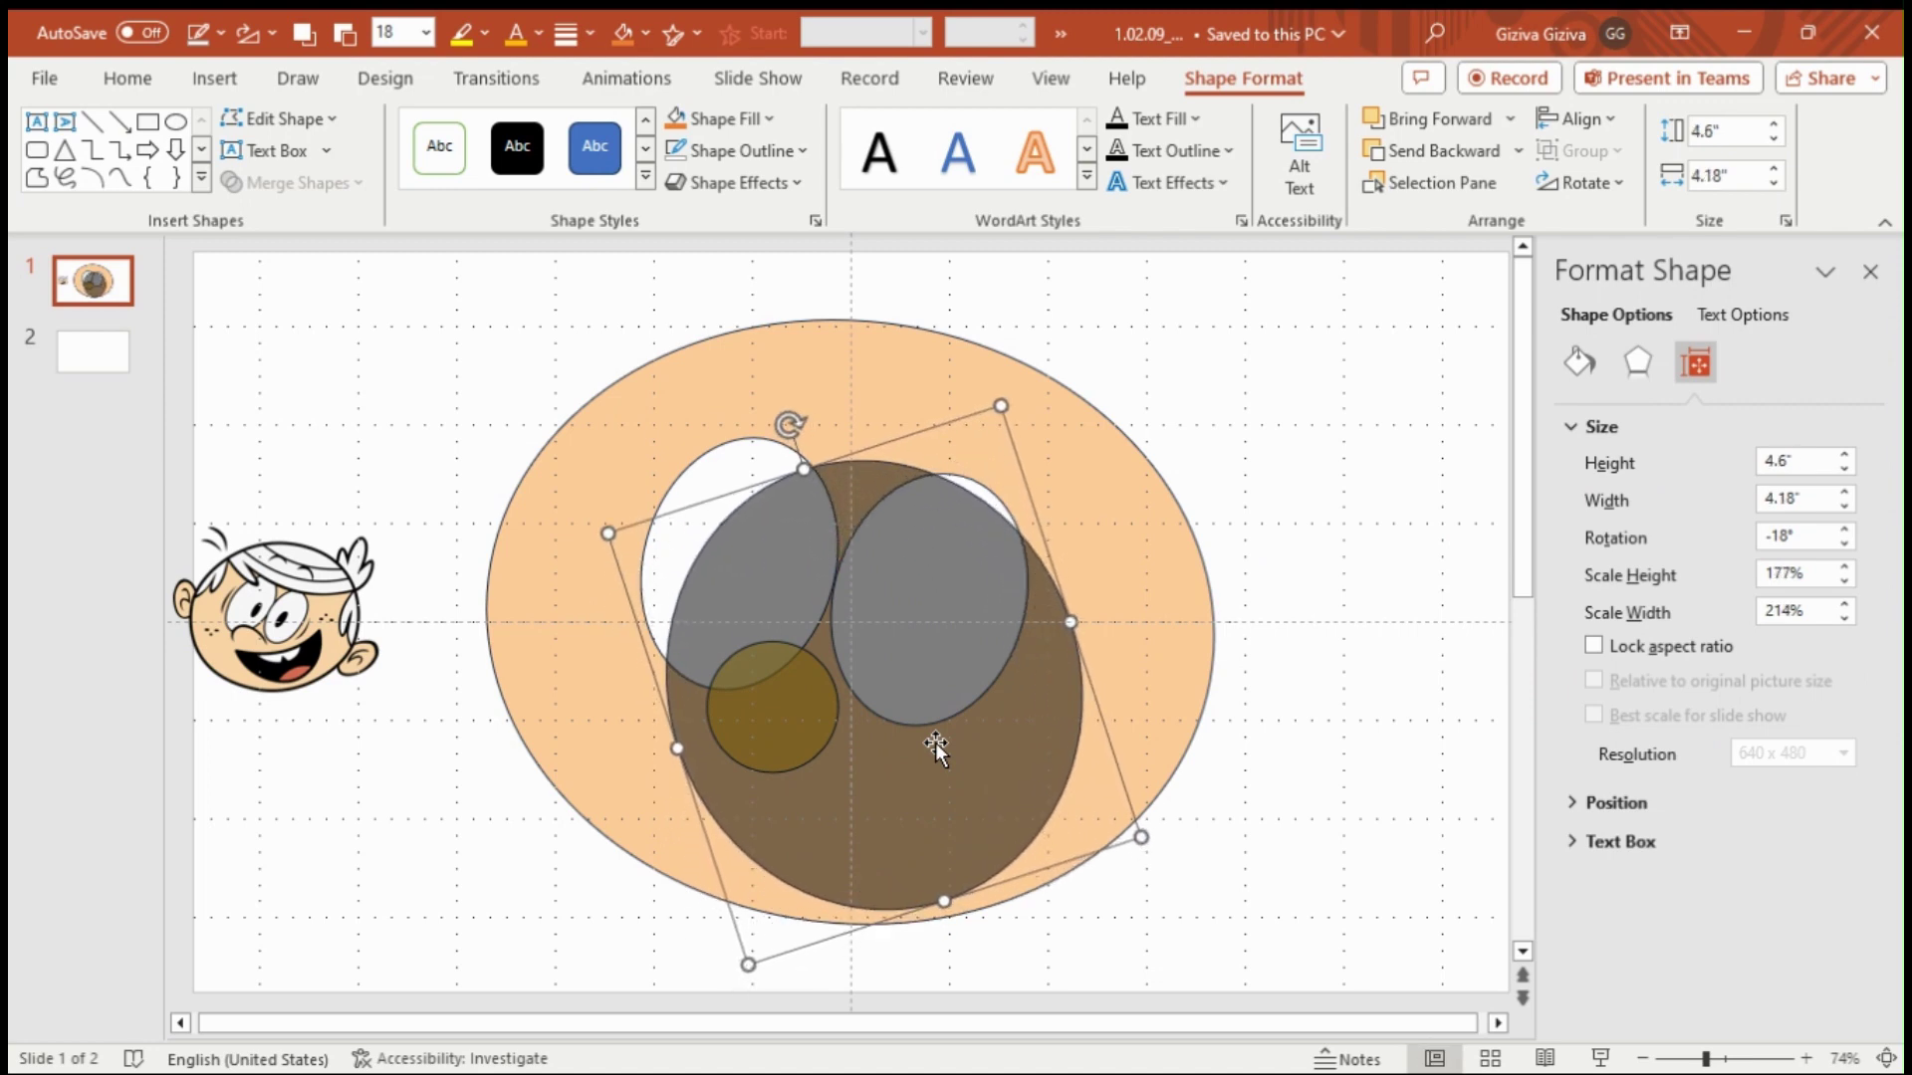
{"action": "key", "text": "Right"}
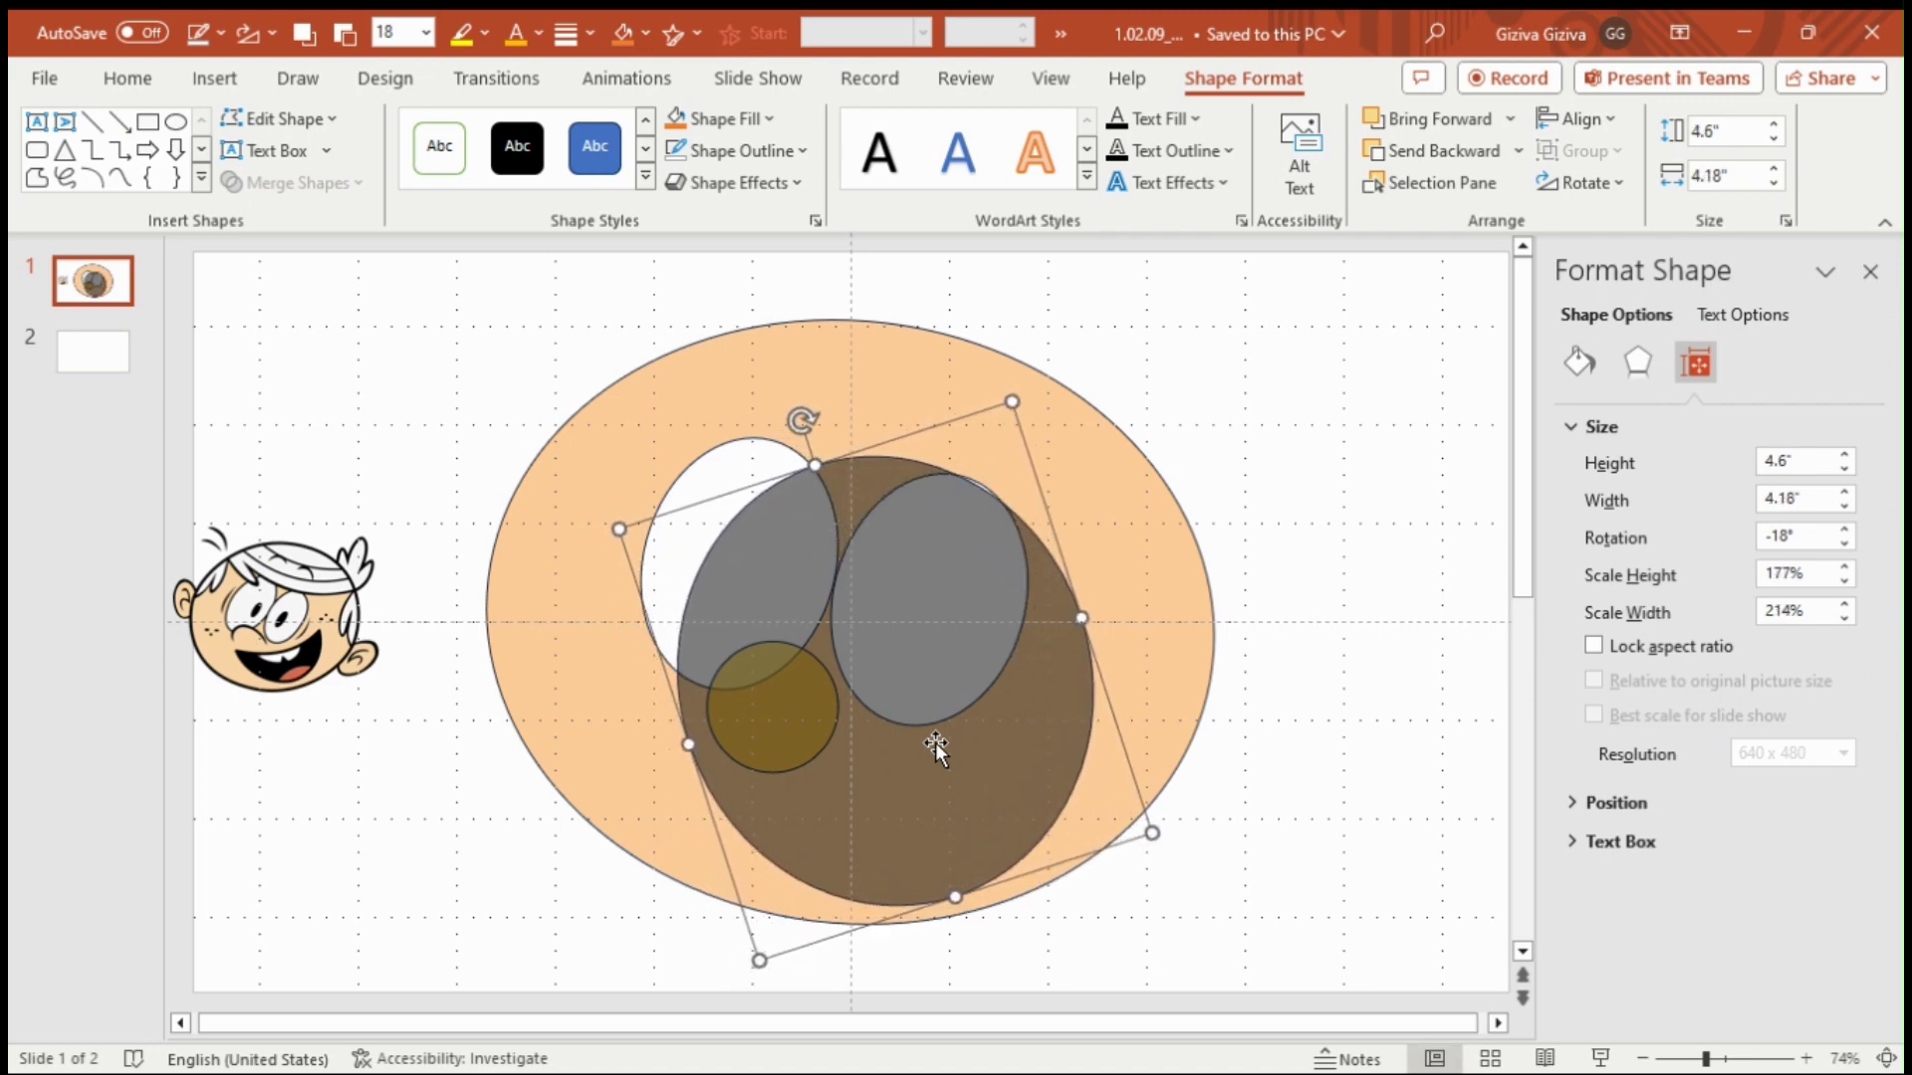
{"action": "key", "text": "Right"}
{"action": "left_click", "coordinate": [1286, 791]}
- Draw a wide oval over the lower face, tilted -18°, taller, and moved left
{"action": "left_click", "coordinate": [1083, 150]}
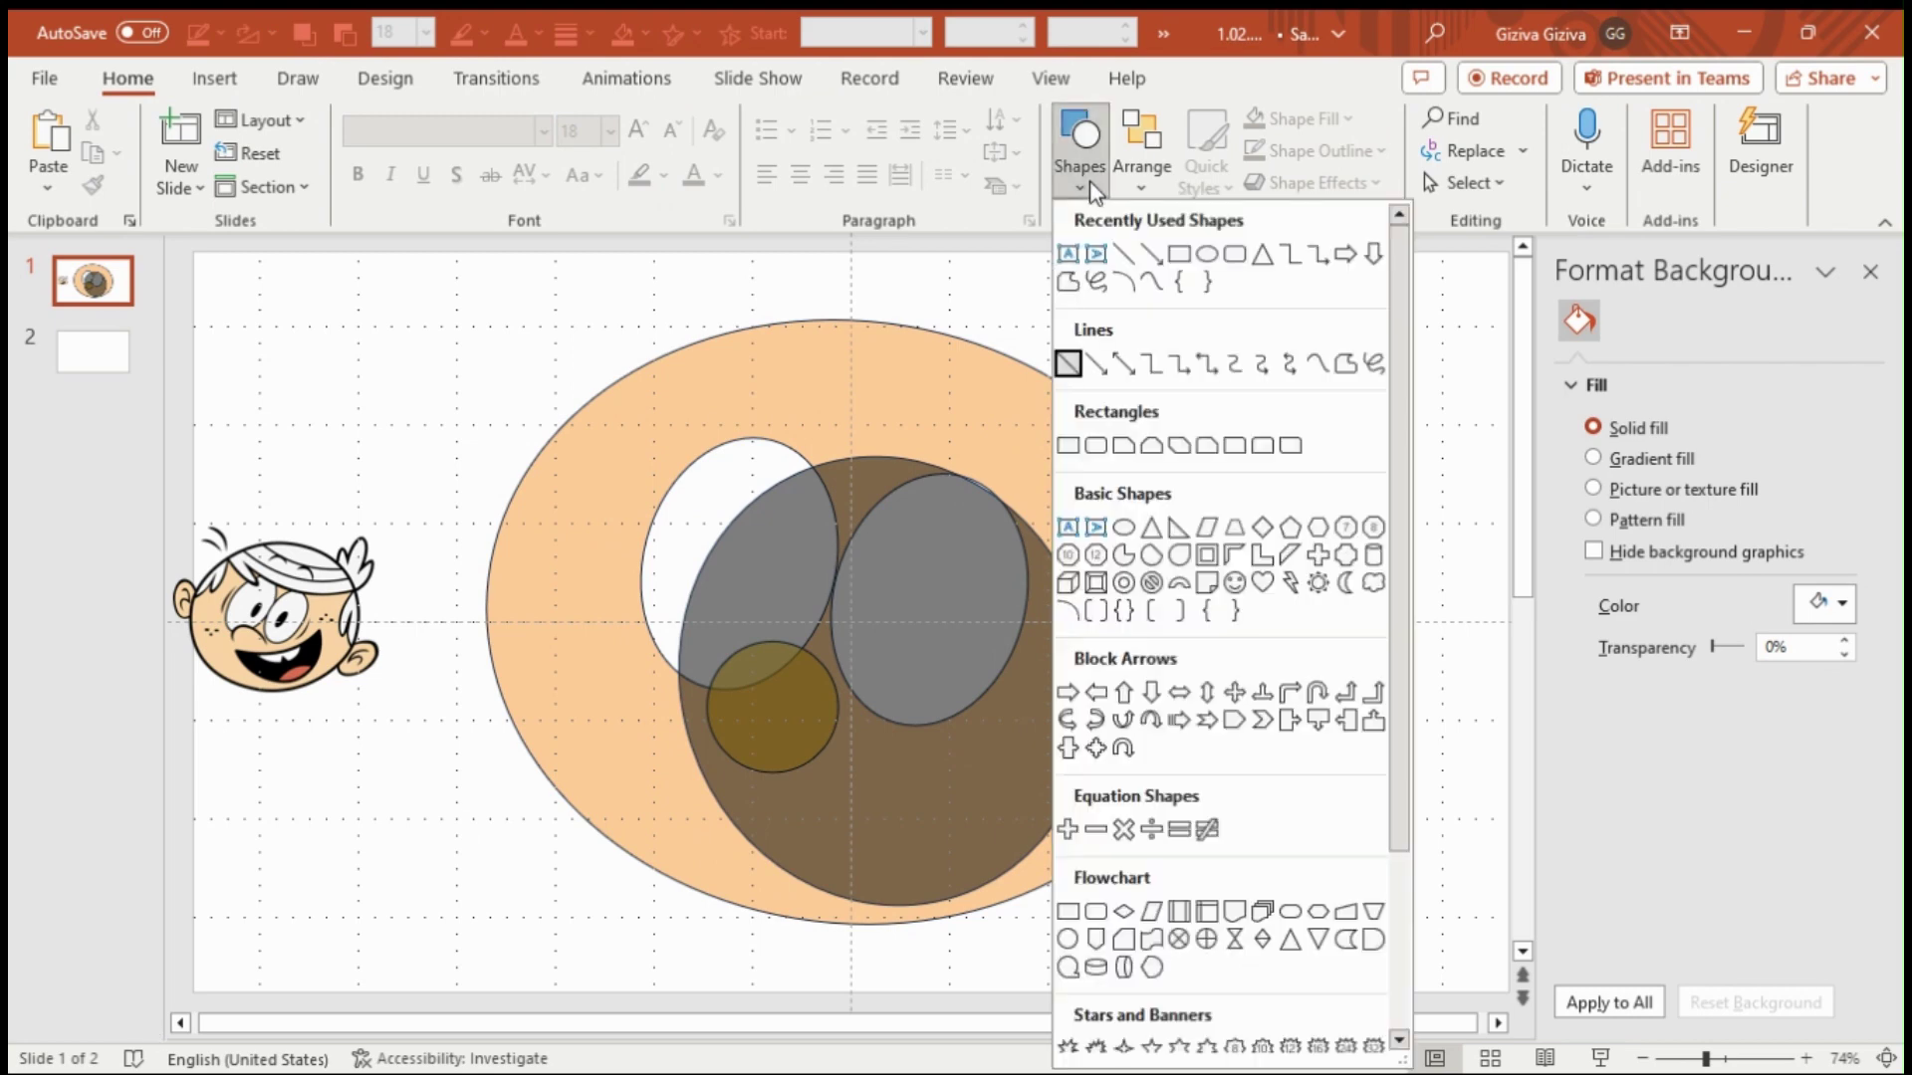
{"action": "left_click", "coordinate": [1098, 573]}
{"action": "left_click", "coordinate": [841, 623]}
{"action": "left_click_drag", "start_coordinate": [890, 672], "coordinate": [1208, 757]}
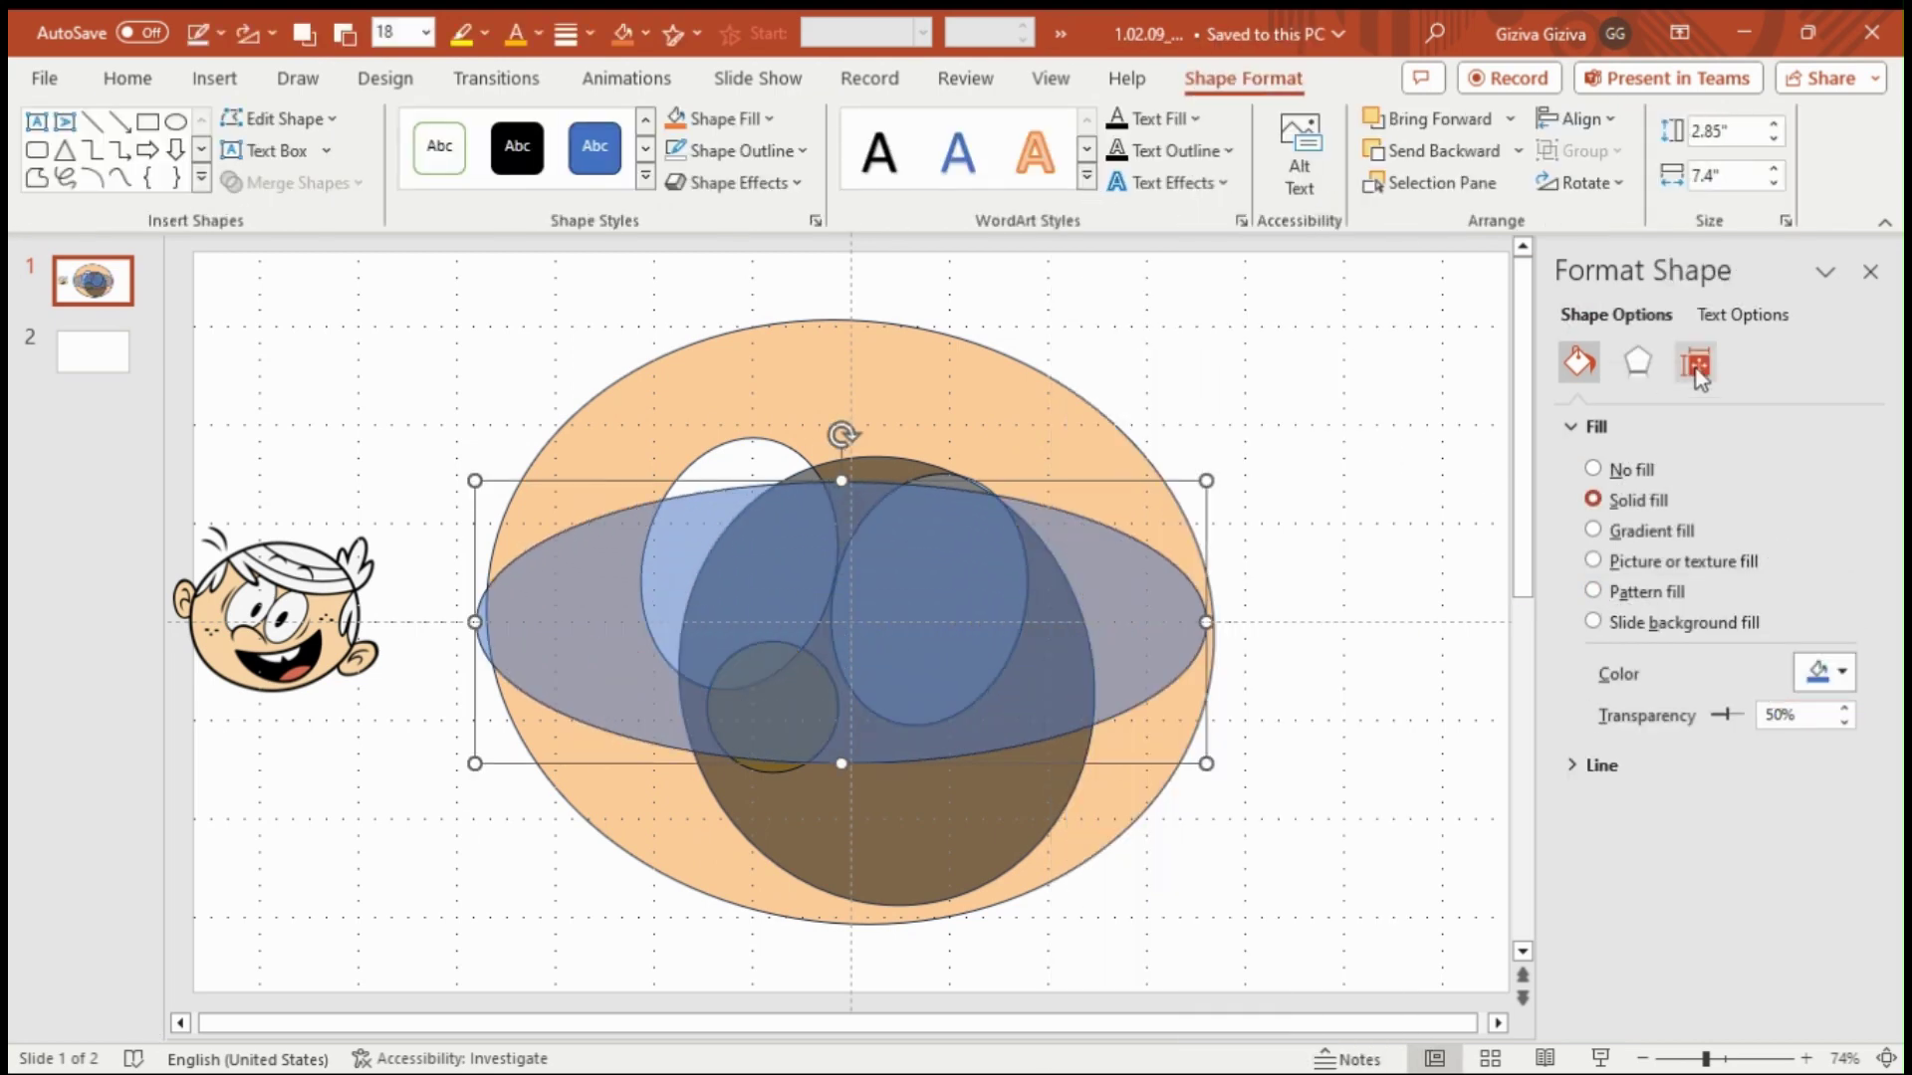
{"action": "left_click", "coordinate": [1695, 362]}
{"action": "left_click", "coordinate": [1802, 536]}
{"action": "type", "text": "-18"}
{"action": "key", "text": "Return"}
{"action": "key", "text": "shift+Up"}
{"action": "key", "text": "shift+Up"}
{"action": "key", "text": "shift+Up"}
{"action": "key", "text": "shift+Up"}
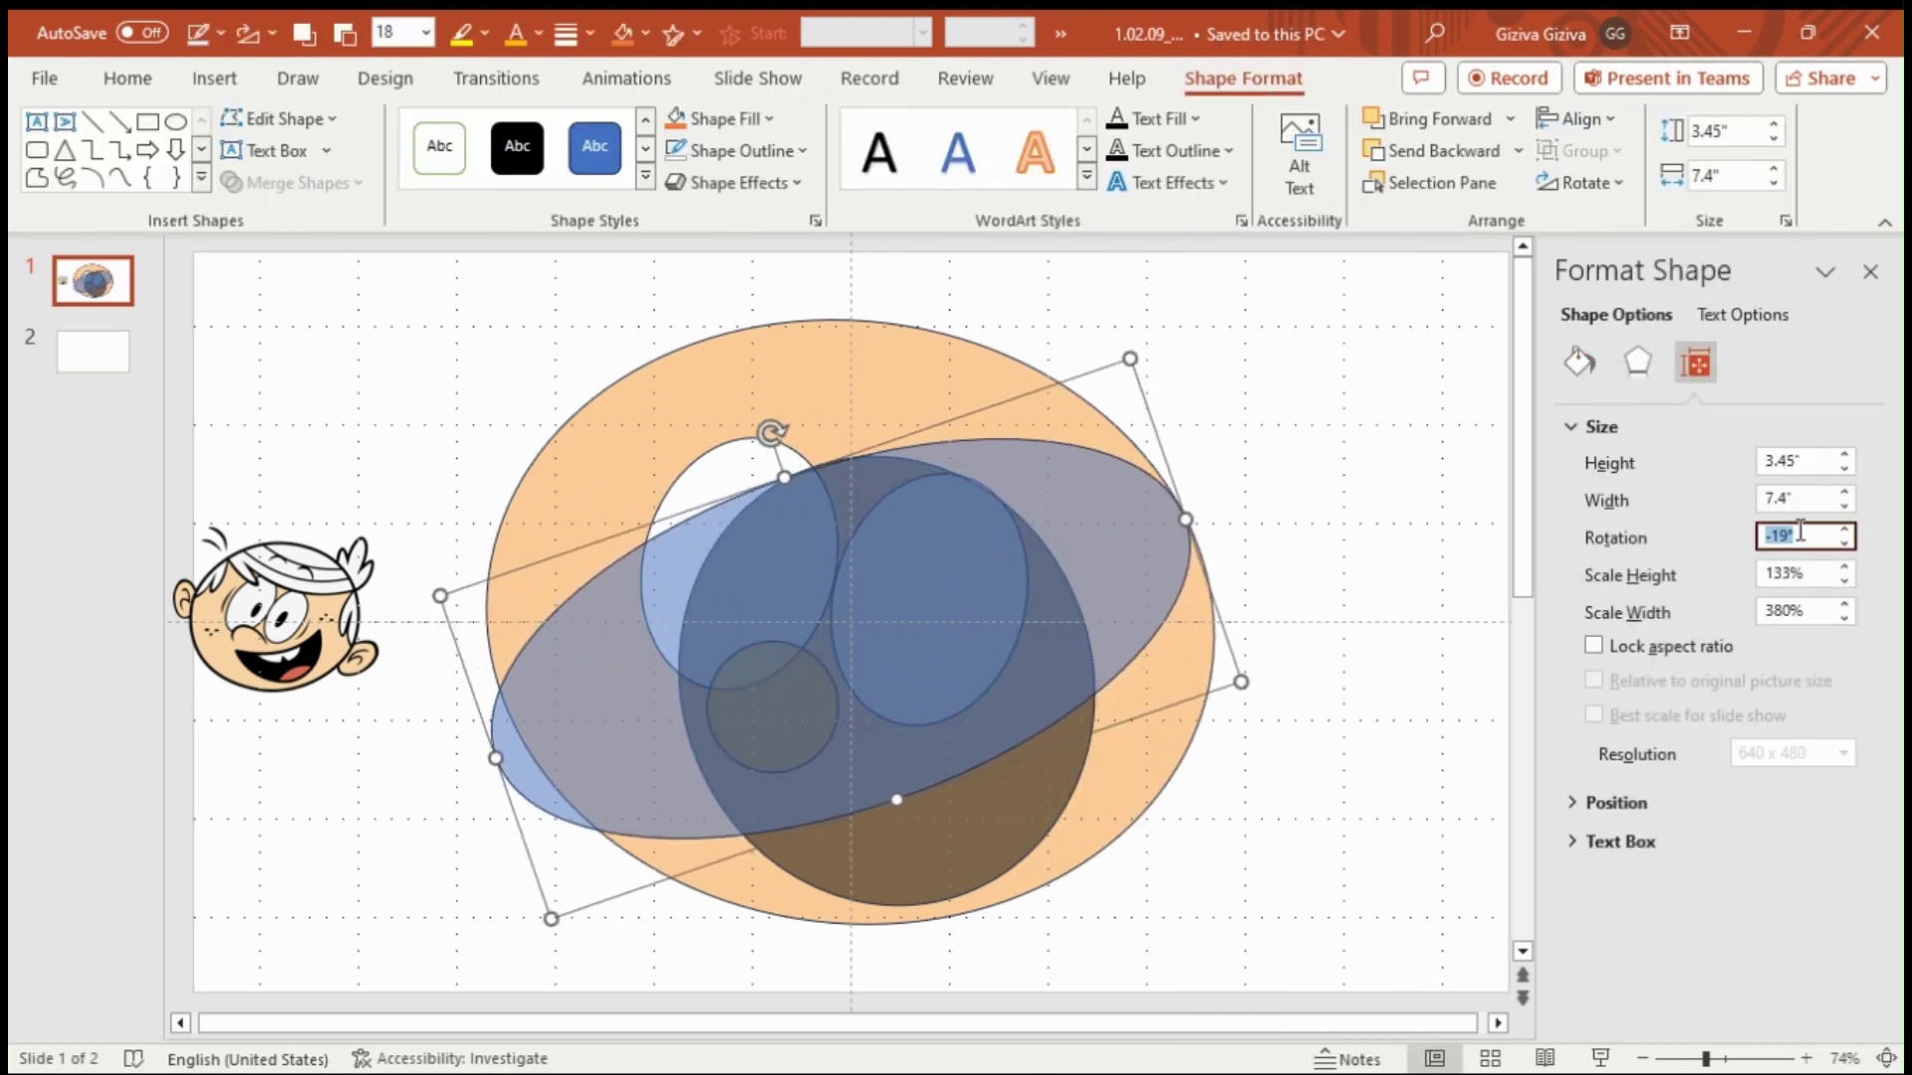
{"action": "key", "text": "ctrl+alt+Right"}
{"action": "key", "text": "ctrl+alt+Right"}
{"action": "key", "text": "ctrl+alt+Right"}
{"action": "key", "text": "ctrl+alt+Right"}
{"action": "key", "text": "ctrl+alt+Right"}
{"action": "key", "text": "ctrl+alt+Right"}
{"action": "left_click_drag", "start_coordinate": [1089, 626], "coordinate": [915, 626]}
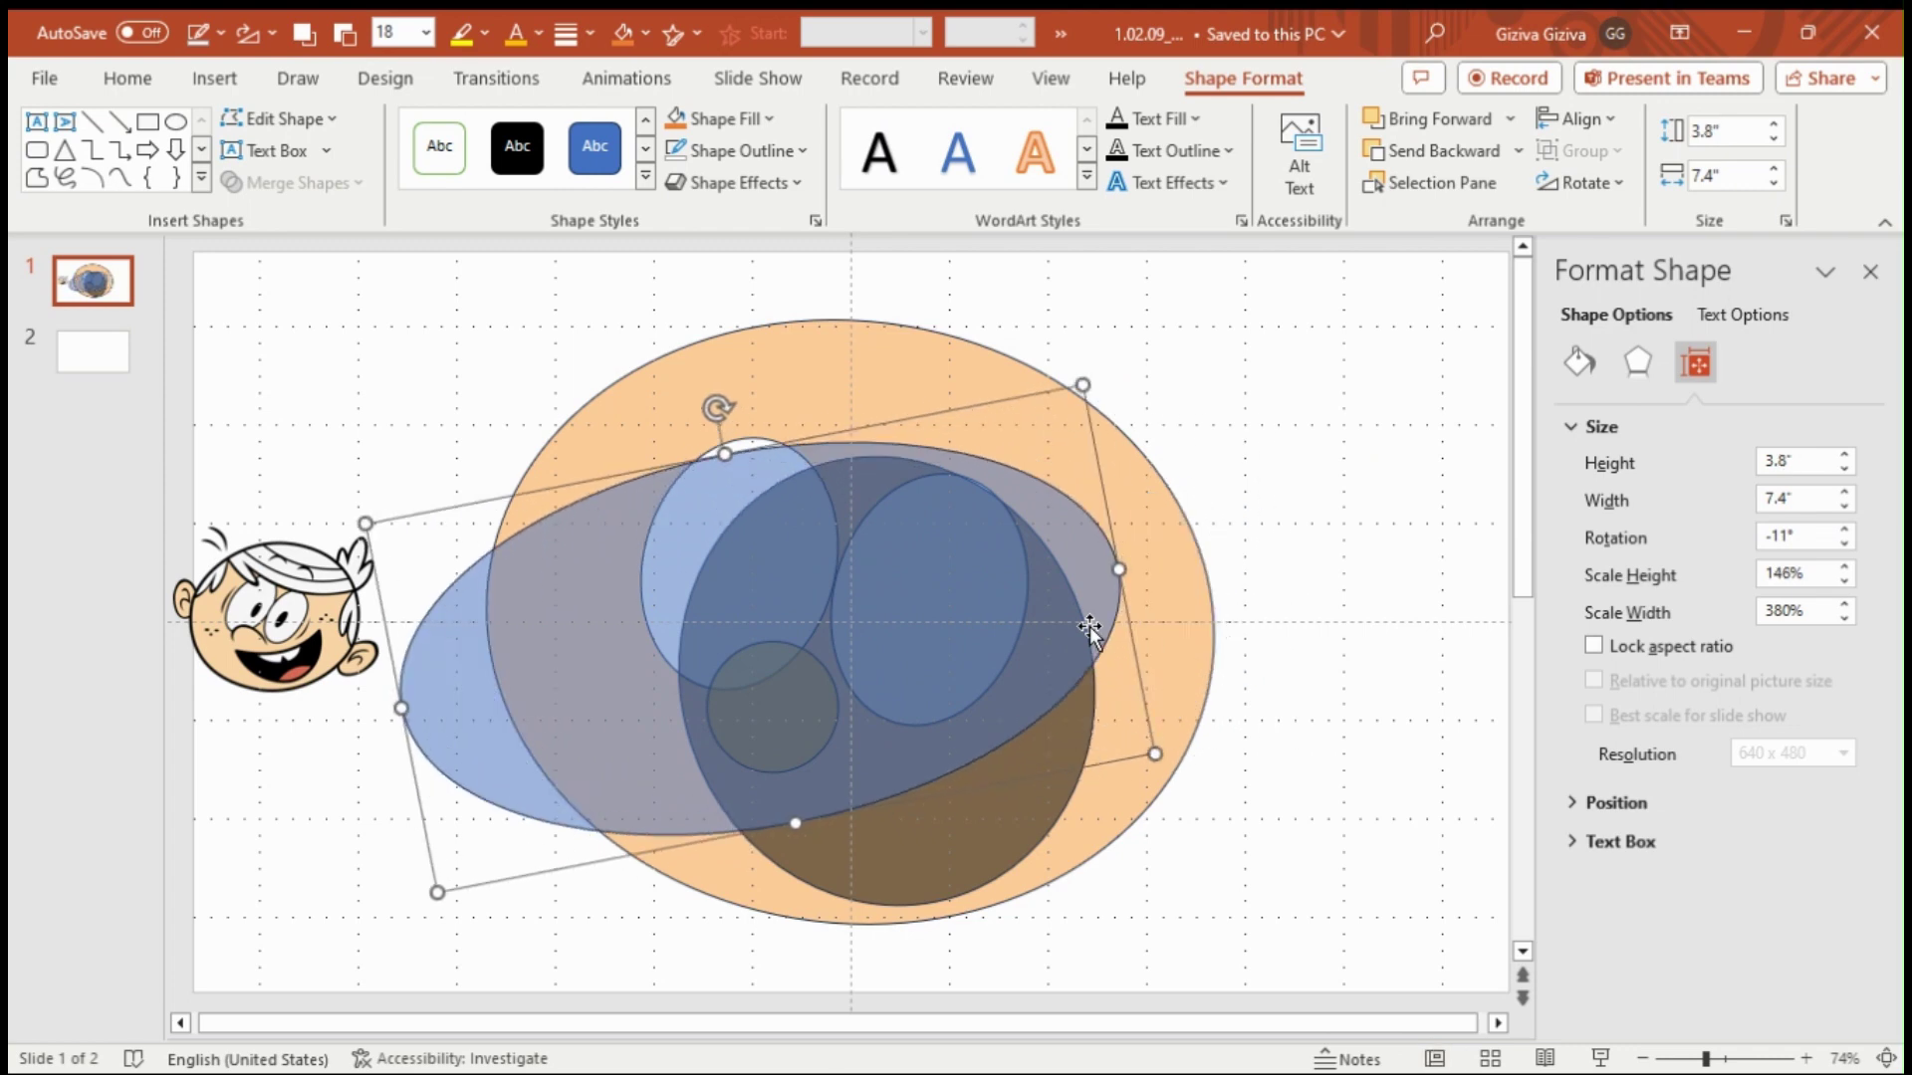
- Fine-tune the dark ellipse, easing its tilt to about -3° and adjusting its width
{"action": "left_click", "coordinate": [1814, 537]}
{"action": "type", "text": "-8"}
{"action": "key", "text": "Return"}
{"action": "key", "text": "Up"}
{"action": "key", "text": "Up"}
{"action": "key", "text": "Up"}
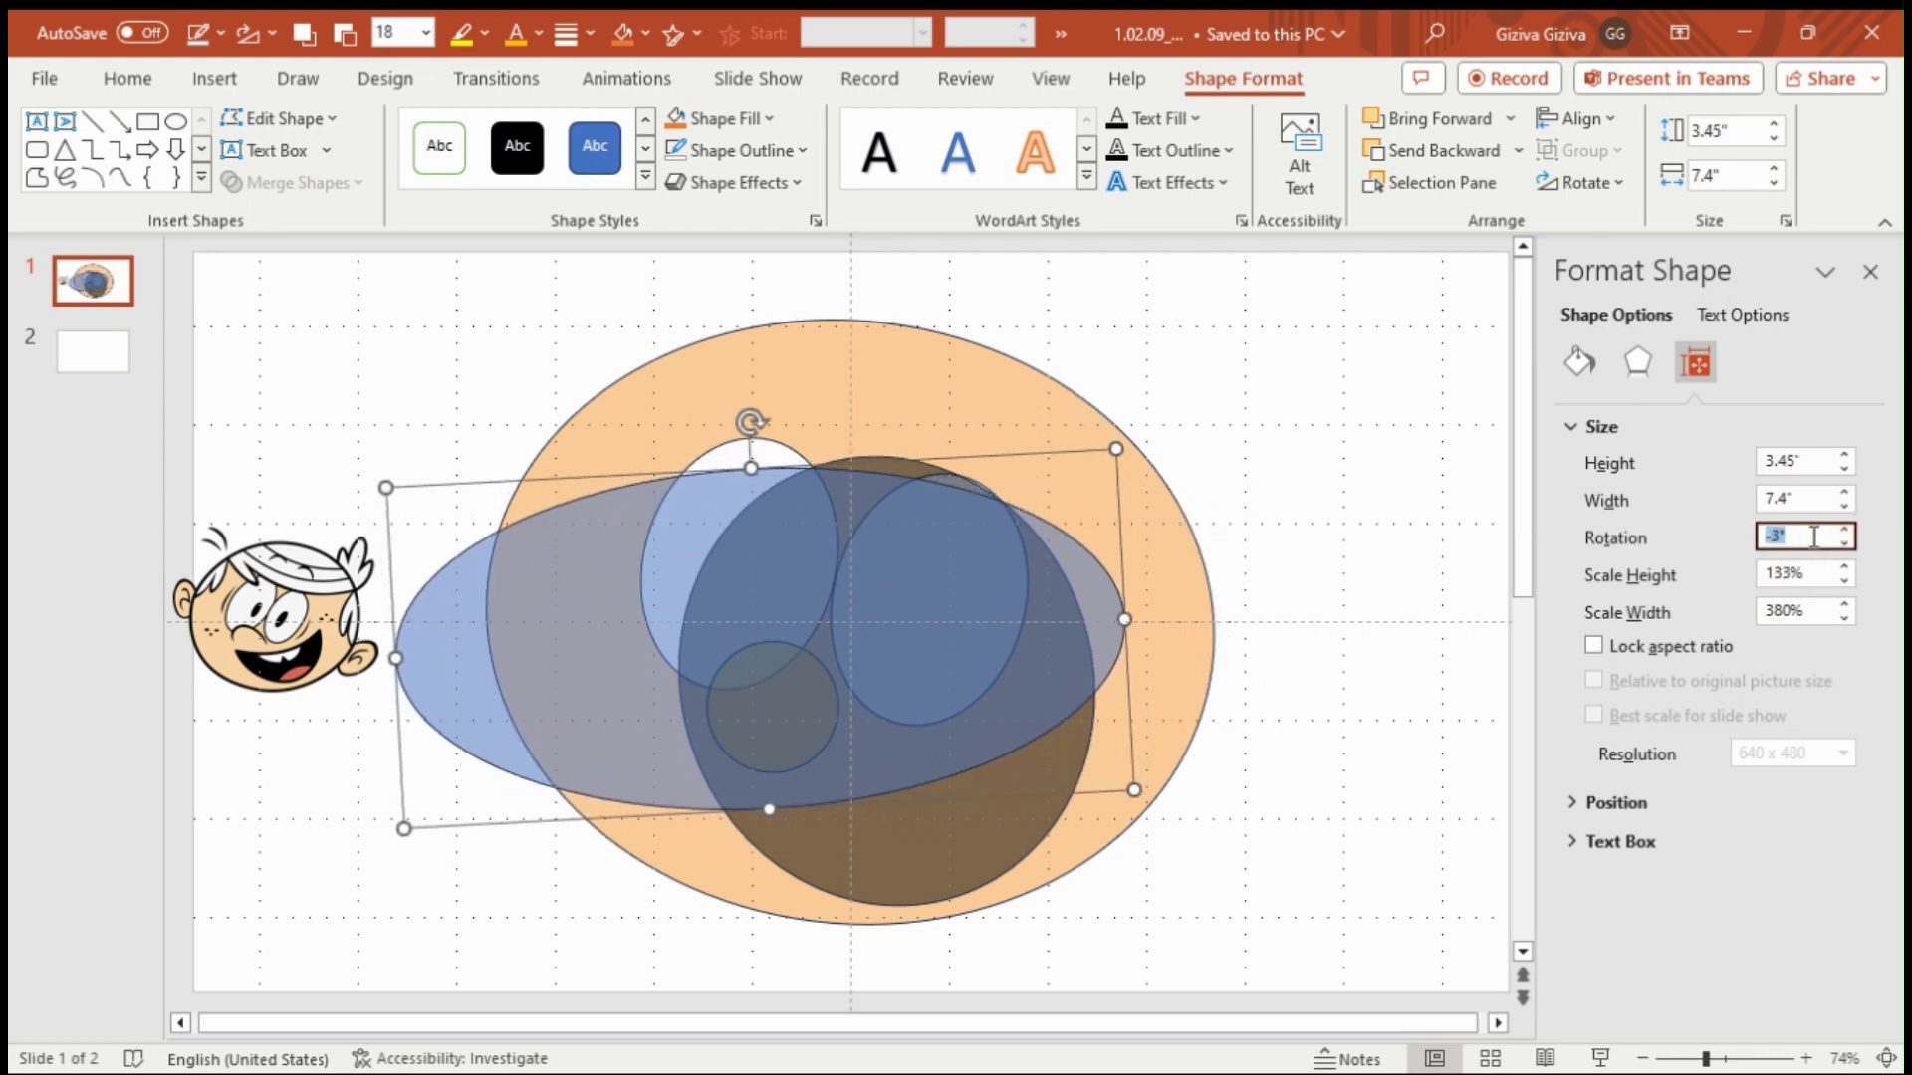
{"action": "key", "text": "shift+Left"}
{"action": "key", "text": "shift+Left"}
{"action": "key", "text": "shift+Left"}
{"action": "key", "text": "Up"}
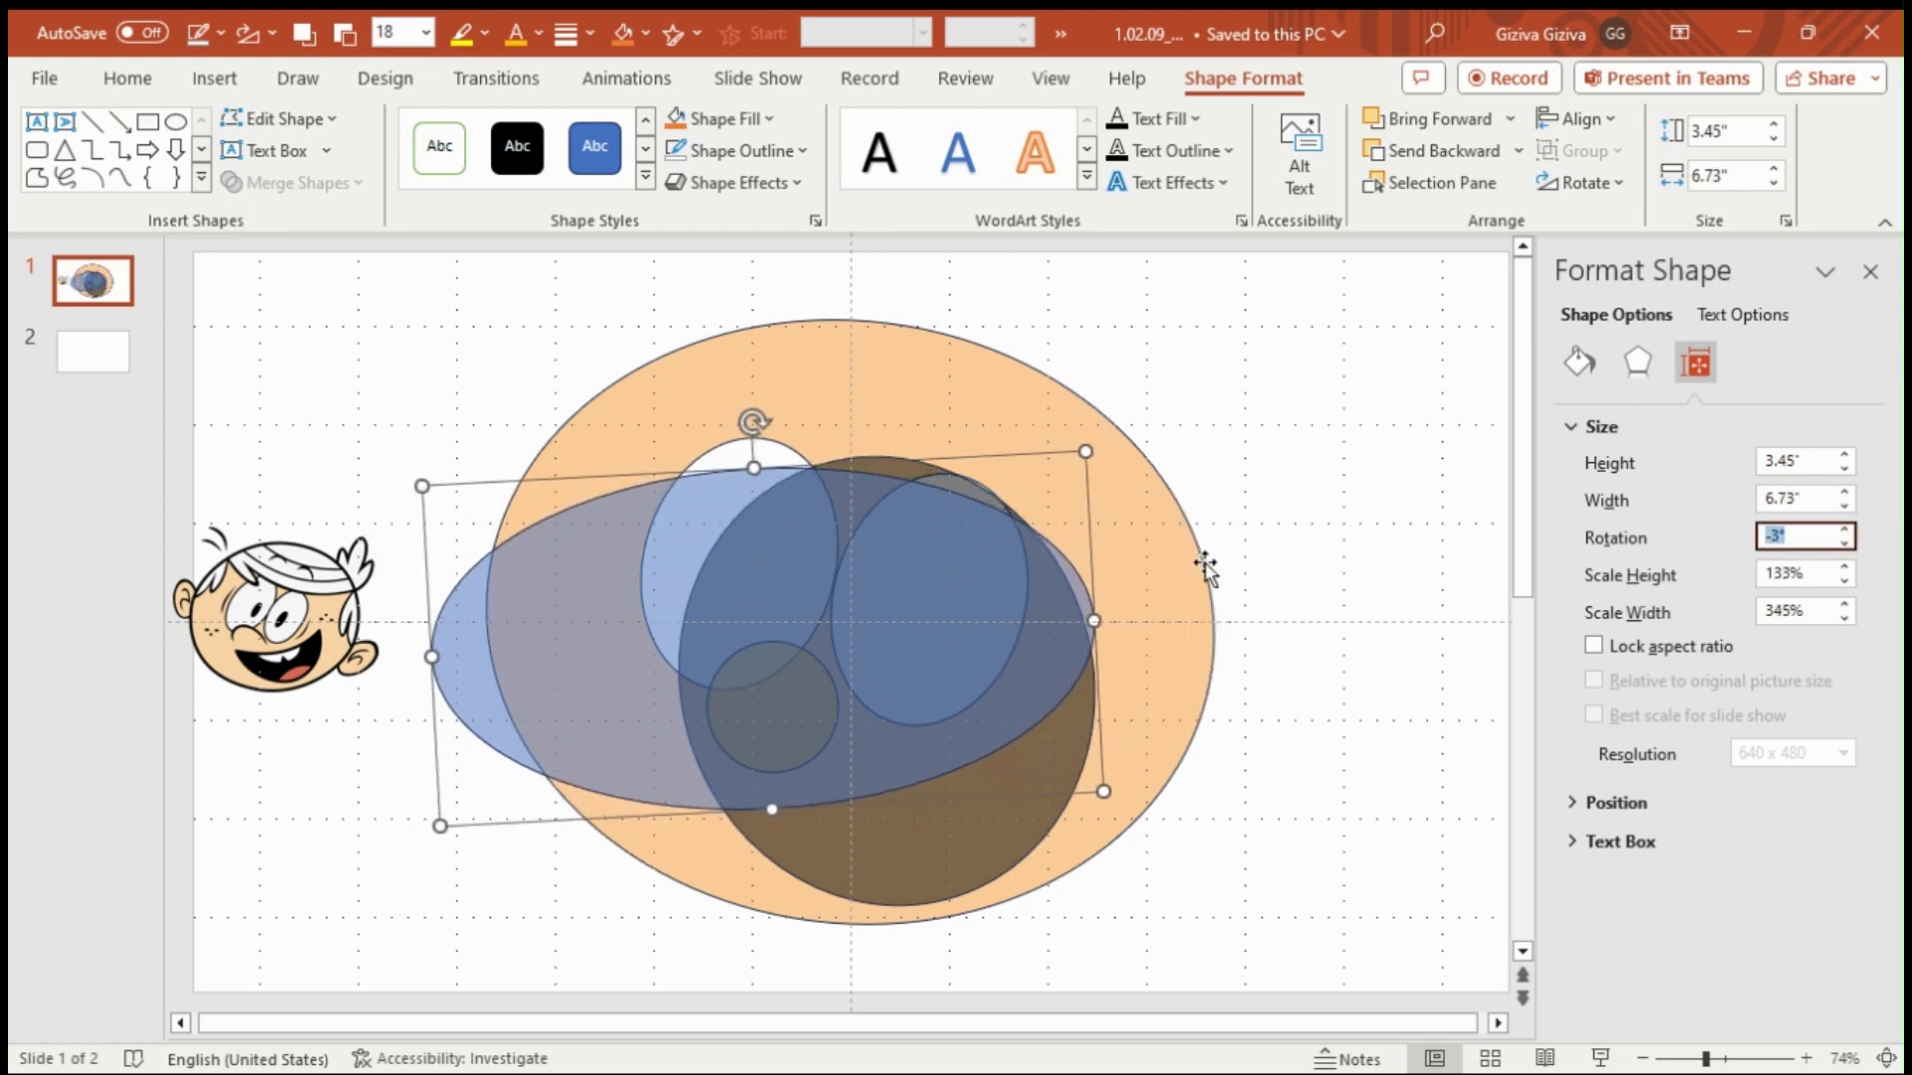
{"action": "key", "text": "shift+Right"}
{"action": "key", "text": "shift+Right"}
{"action": "key", "text": "shift+Right"}
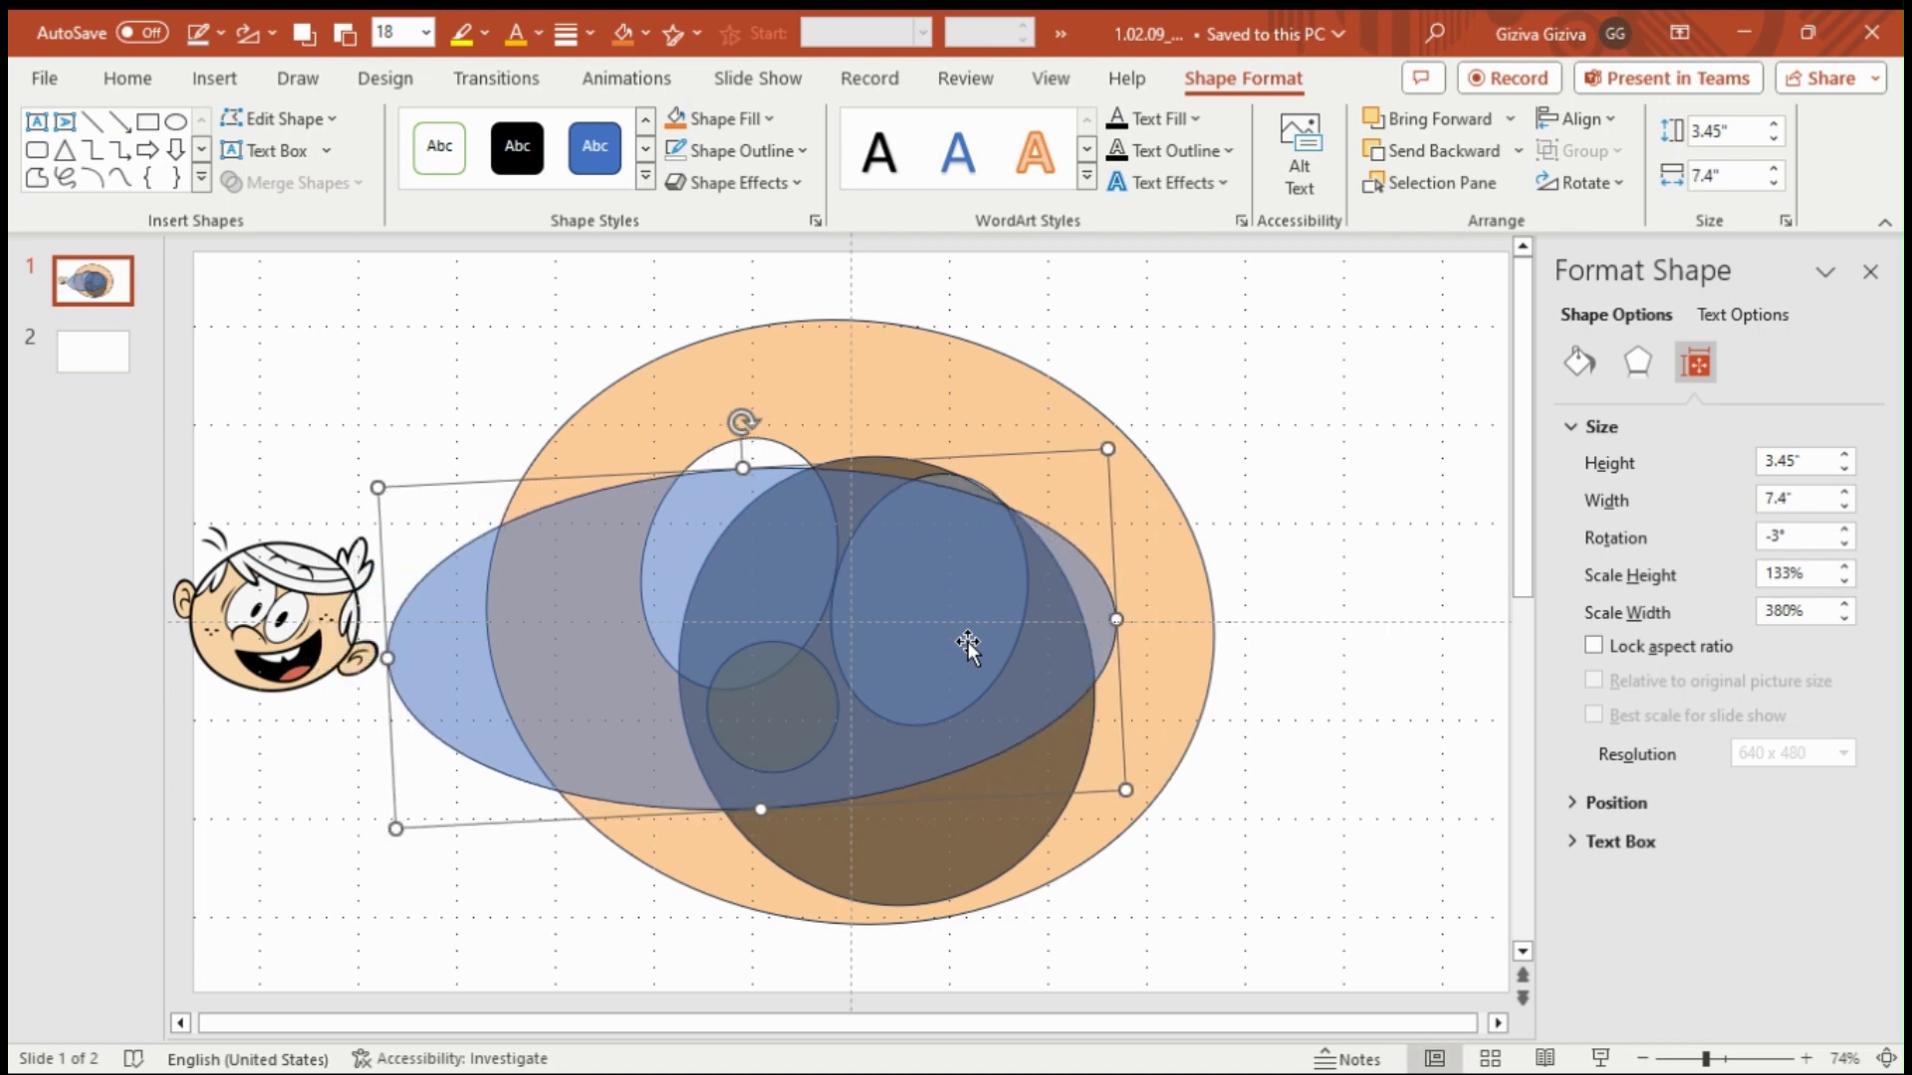
{"action": "key", "text": "shift+Left"}
{"action": "key", "text": "shift+Left"}
{"action": "key", "text": "shift+Left"}
{"action": "key", "text": "shift+Left"}
{"action": "key", "text": "shift+Left"}
{"action": "key", "text": "shift+Left"}
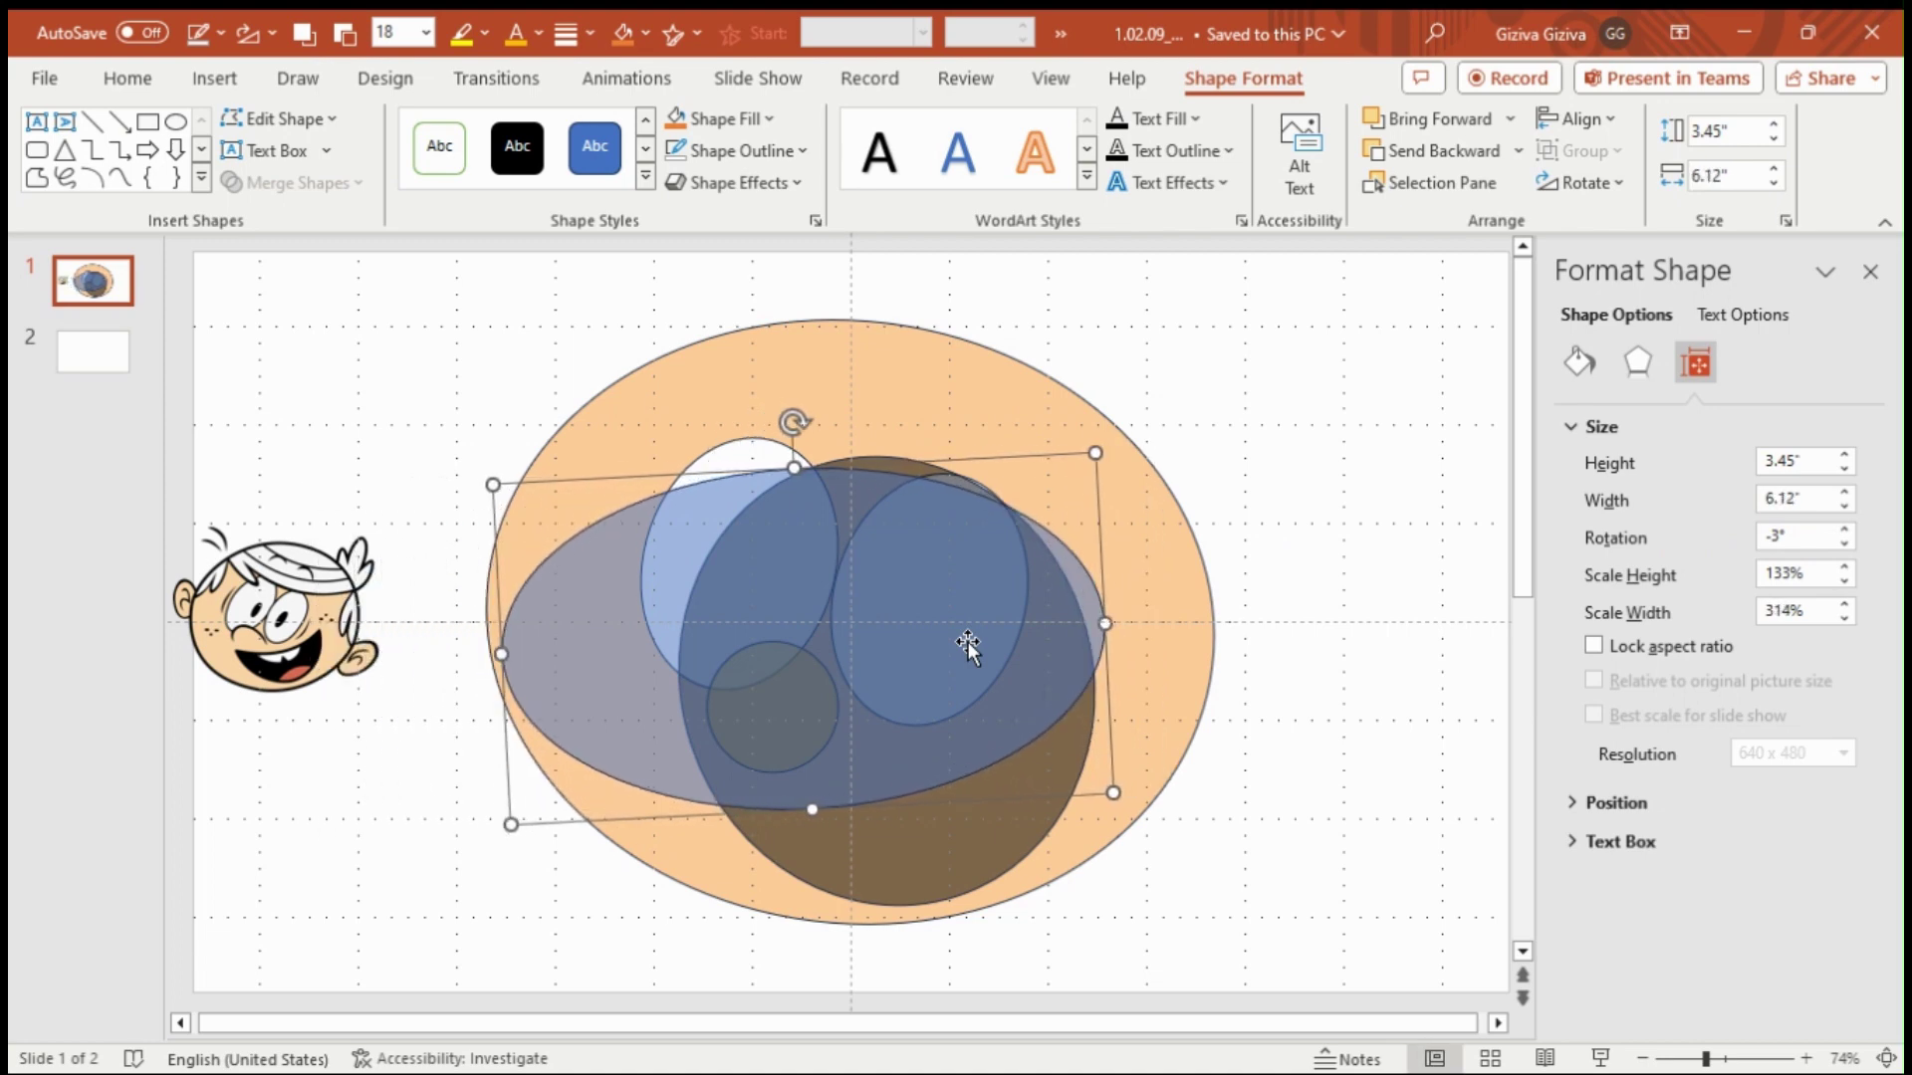
{"action": "key", "text": "Right"}
{"action": "key", "text": "Right"}
{"action": "key", "text": "Right"}
{"action": "key", "text": "shift+Left"}
{"action": "key", "text": "shift+Left"}
{"action": "key", "text": "shift+Left"}
{"action": "key", "text": "shift+Left"}
{"action": "key", "text": "shift+Left"}
{"action": "key", "text": "shift+Left"}
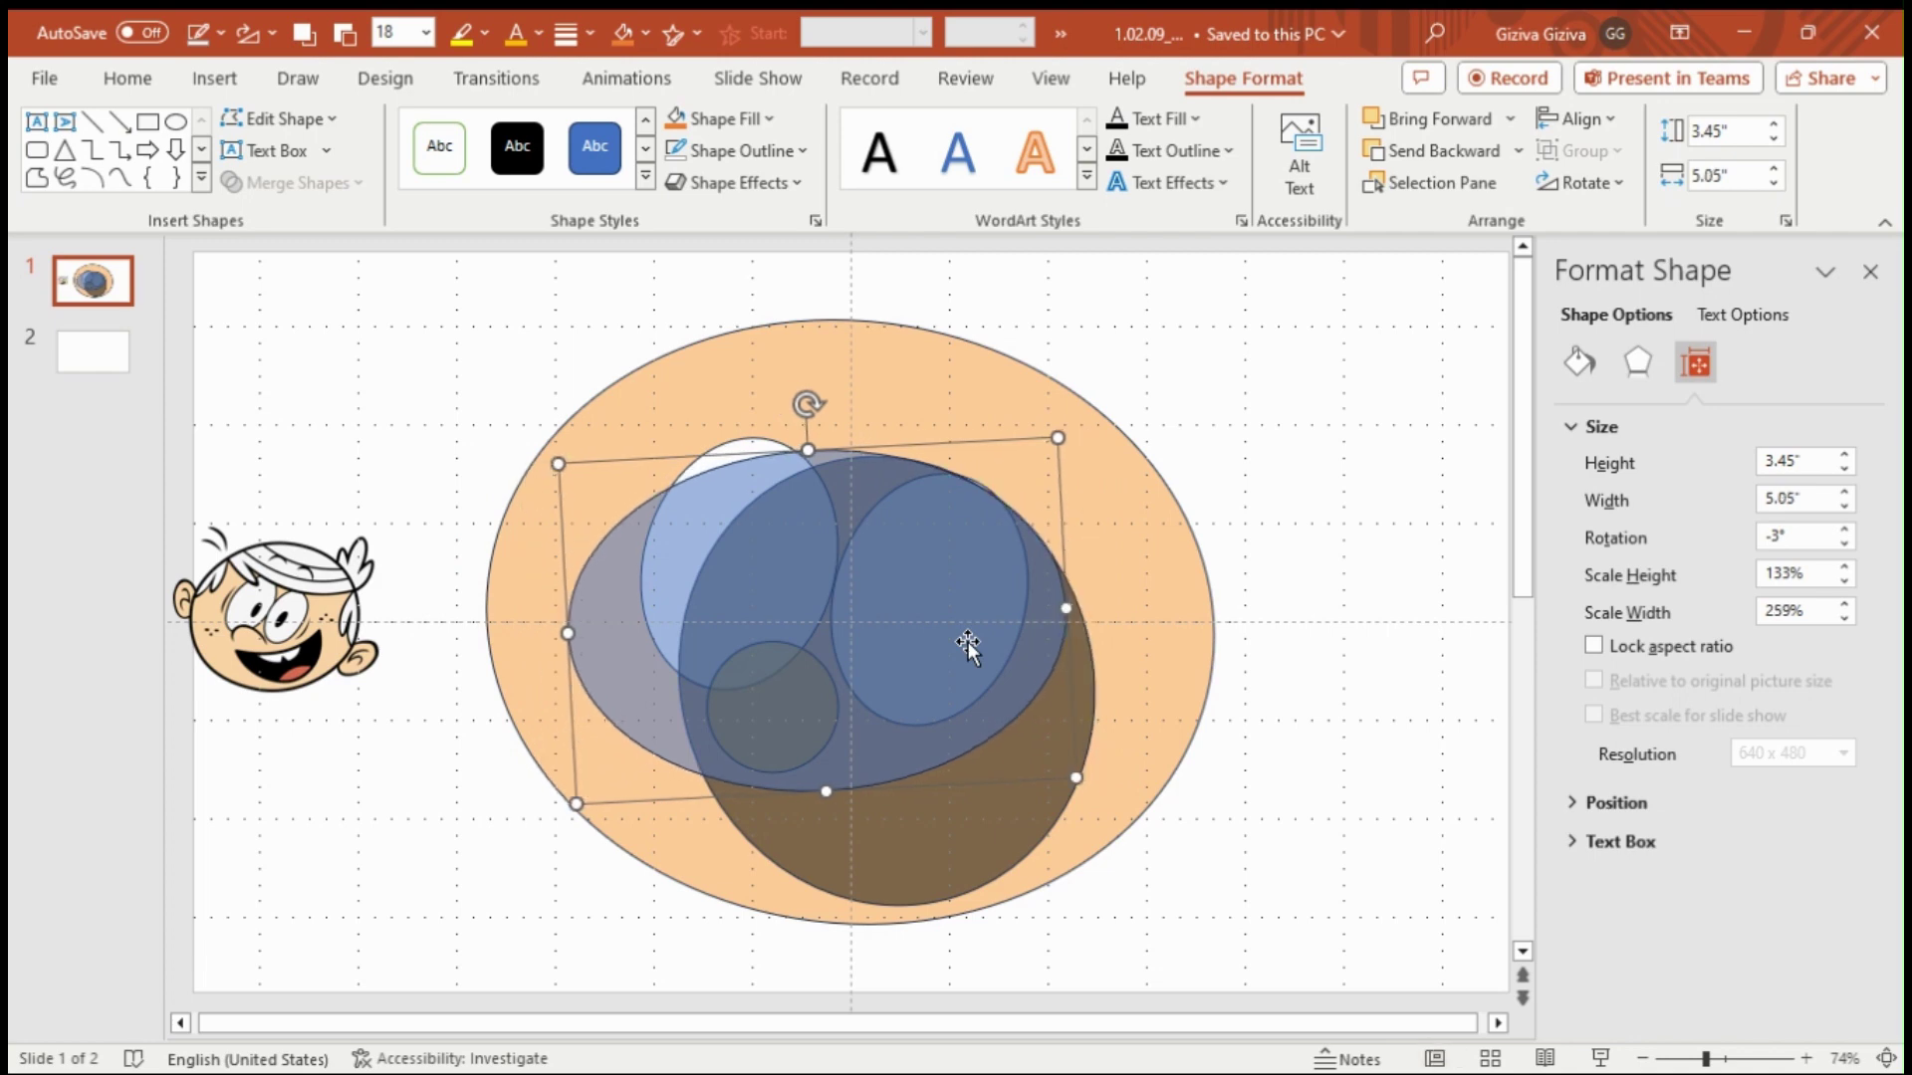
{"action": "key", "text": "Right"}
{"action": "key", "text": "Right"}
{"action": "key", "text": "Right"}
{"action": "key", "text": "Right"}
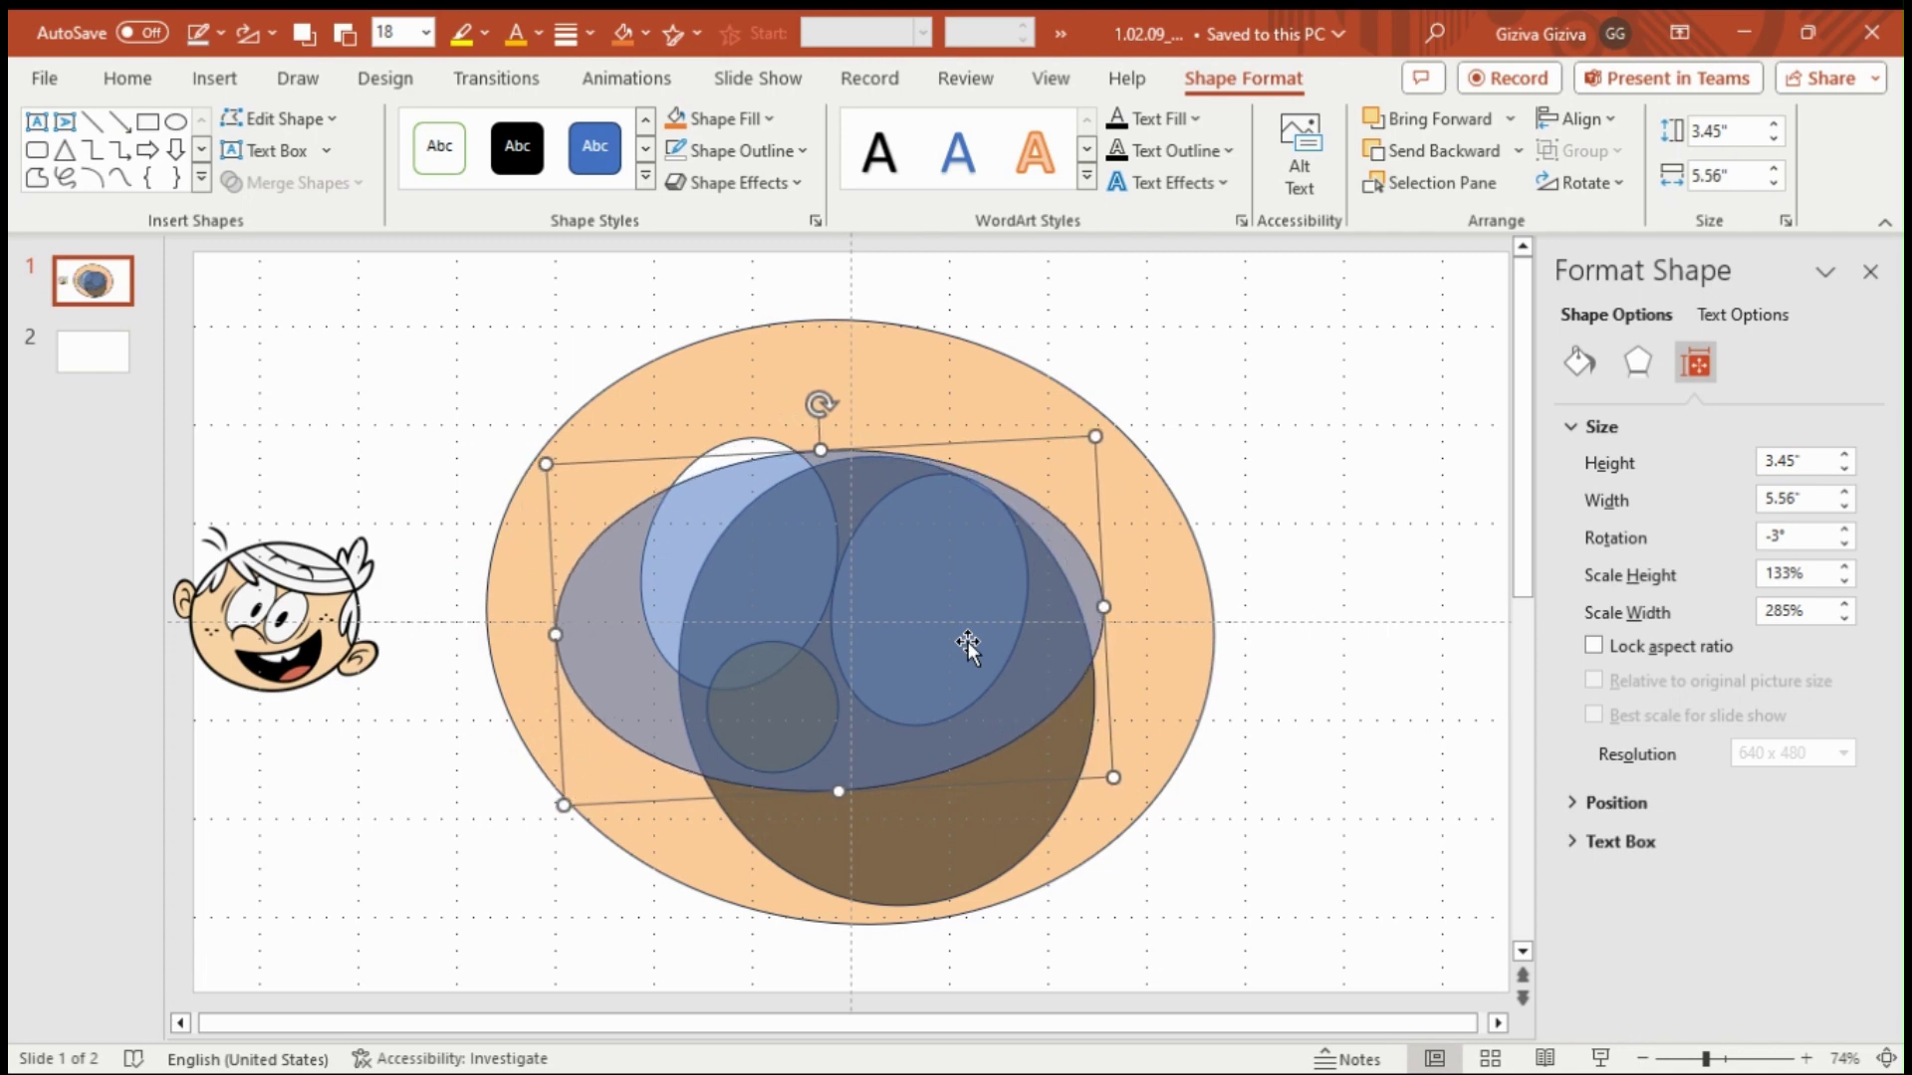
{"action": "key", "text": "ctrl+z"}
{"action": "key", "text": "ctrl+z"}
{"action": "key", "text": "ctrl+z"}
{"action": "key", "text": "ctrl+z"}
{"action": "key", "text": "ctrl+z"}
{"action": "key", "text": "ctrl+z"}
{"action": "key", "text": "Escape"}
- Subtract the overlapping eye and mouth shapes from the face with Merge Shapes
{"action": "left_click", "coordinate": [618, 667], "text": "shift"}
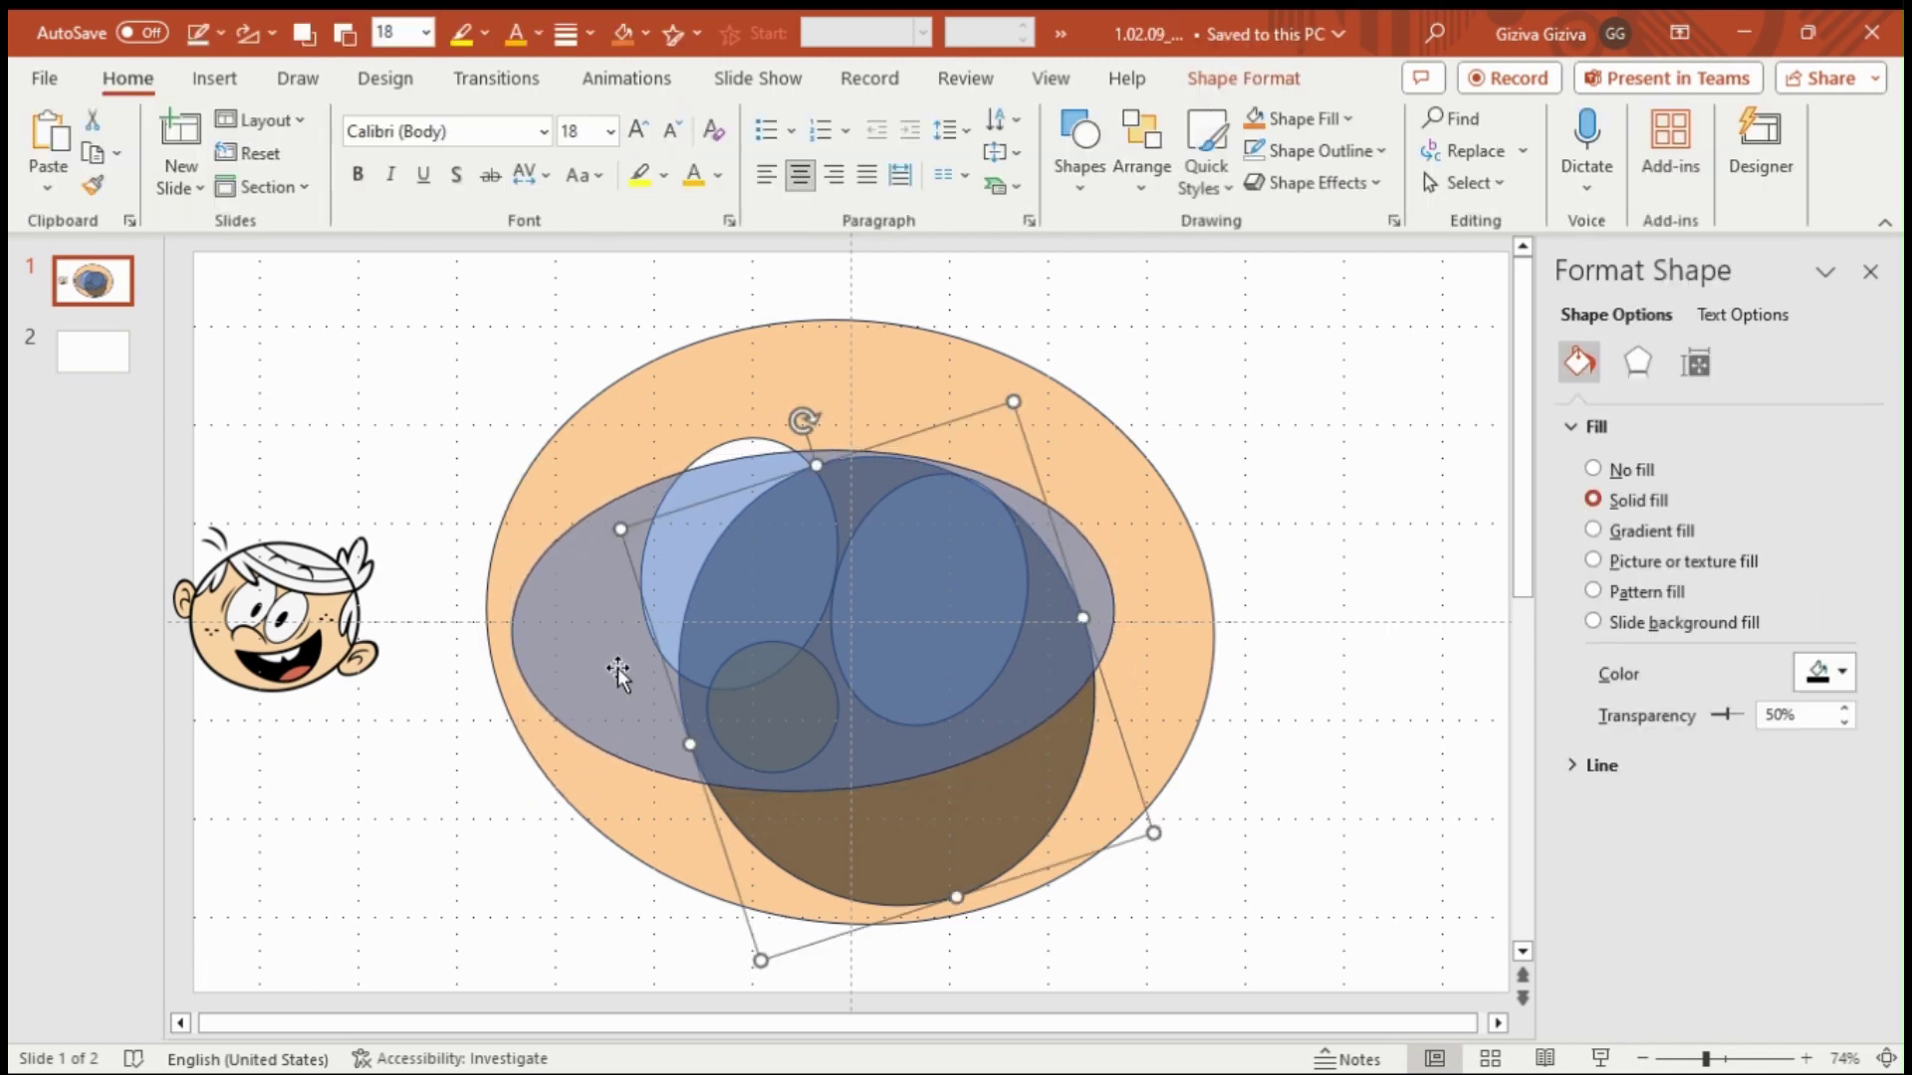
{"action": "left_click", "coordinate": [617, 667], "text": "shift"}
{"action": "left_click", "coordinate": [1244, 78]}
{"action": "left_click", "coordinate": [297, 182]}
{"action": "key", "text": "Escape"}
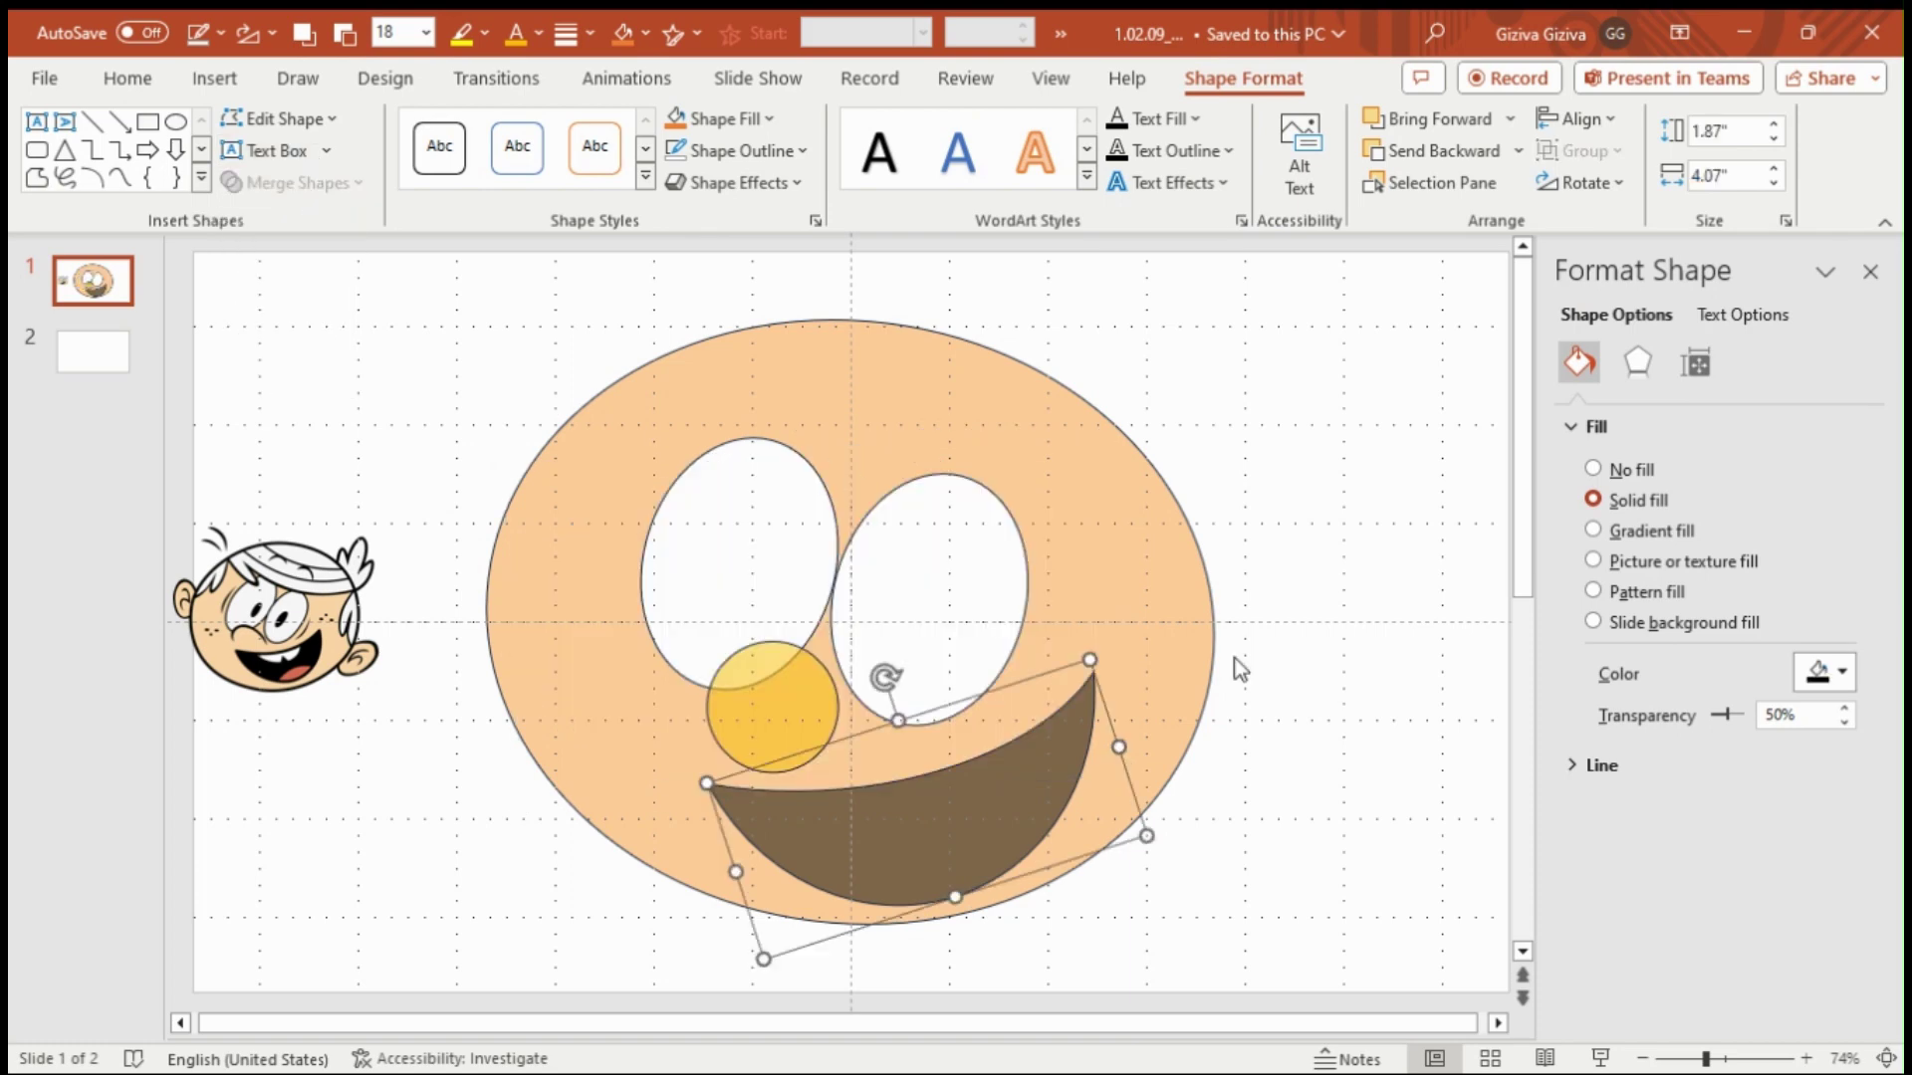
- Choose the Oval shape for a new circle between the eyes
{"action": "left_click", "coordinate": [1239, 670]}
{"action": "left_click", "coordinate": [1078, 139]}
{"action": "left_click", "coordinate": [1070, 171]}
- Place a white circle and stretch it into a slightly tilted ellipse over the mouth
{"action": "left_click", "coordinate": [792, 574]}
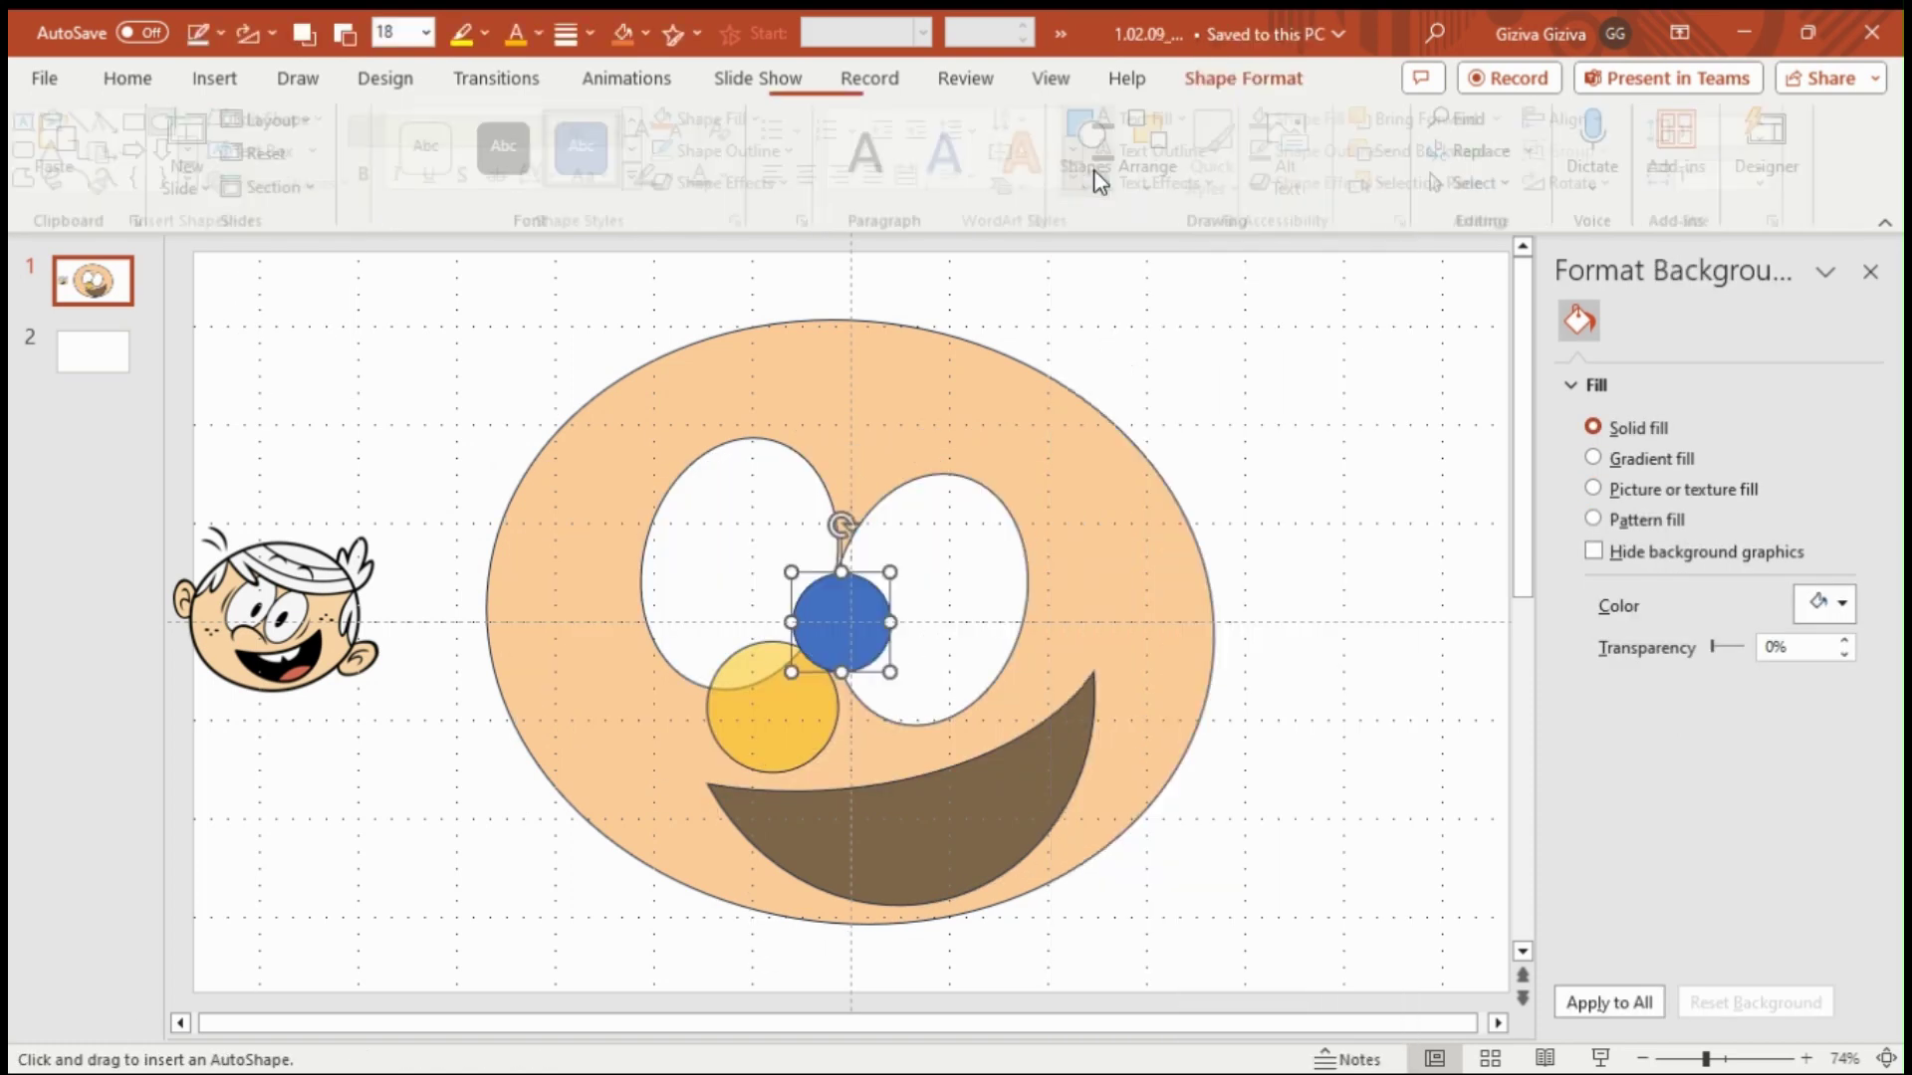
{"action": "left_click", "coordinate": [1816, 673]}
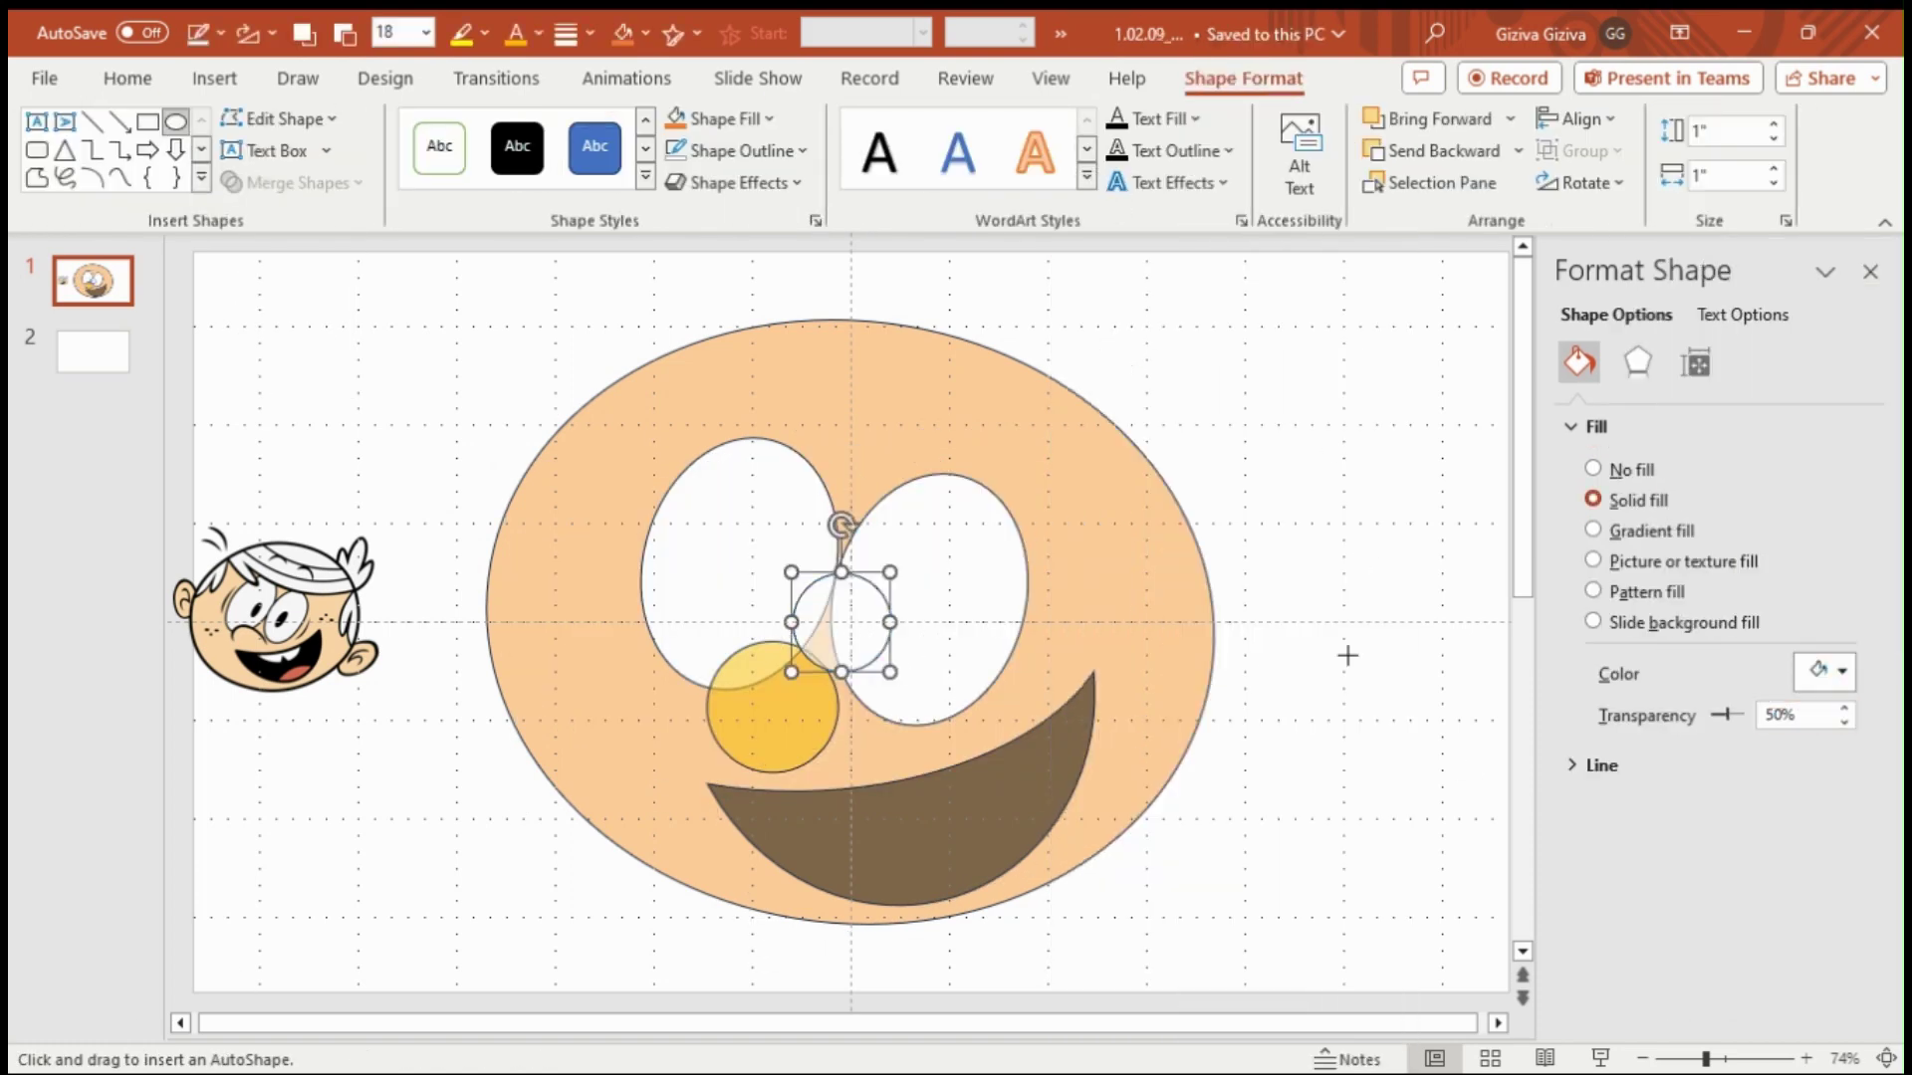
{"action": "key", "text": "Escape"}
{"action": "left_click_drag", "start_coordinate": [842, 623], "coordinate": [855, 753]}
{"action": "left_click_drag", "start_coordinate": [924, 811], "coordinate": [972, 830]}
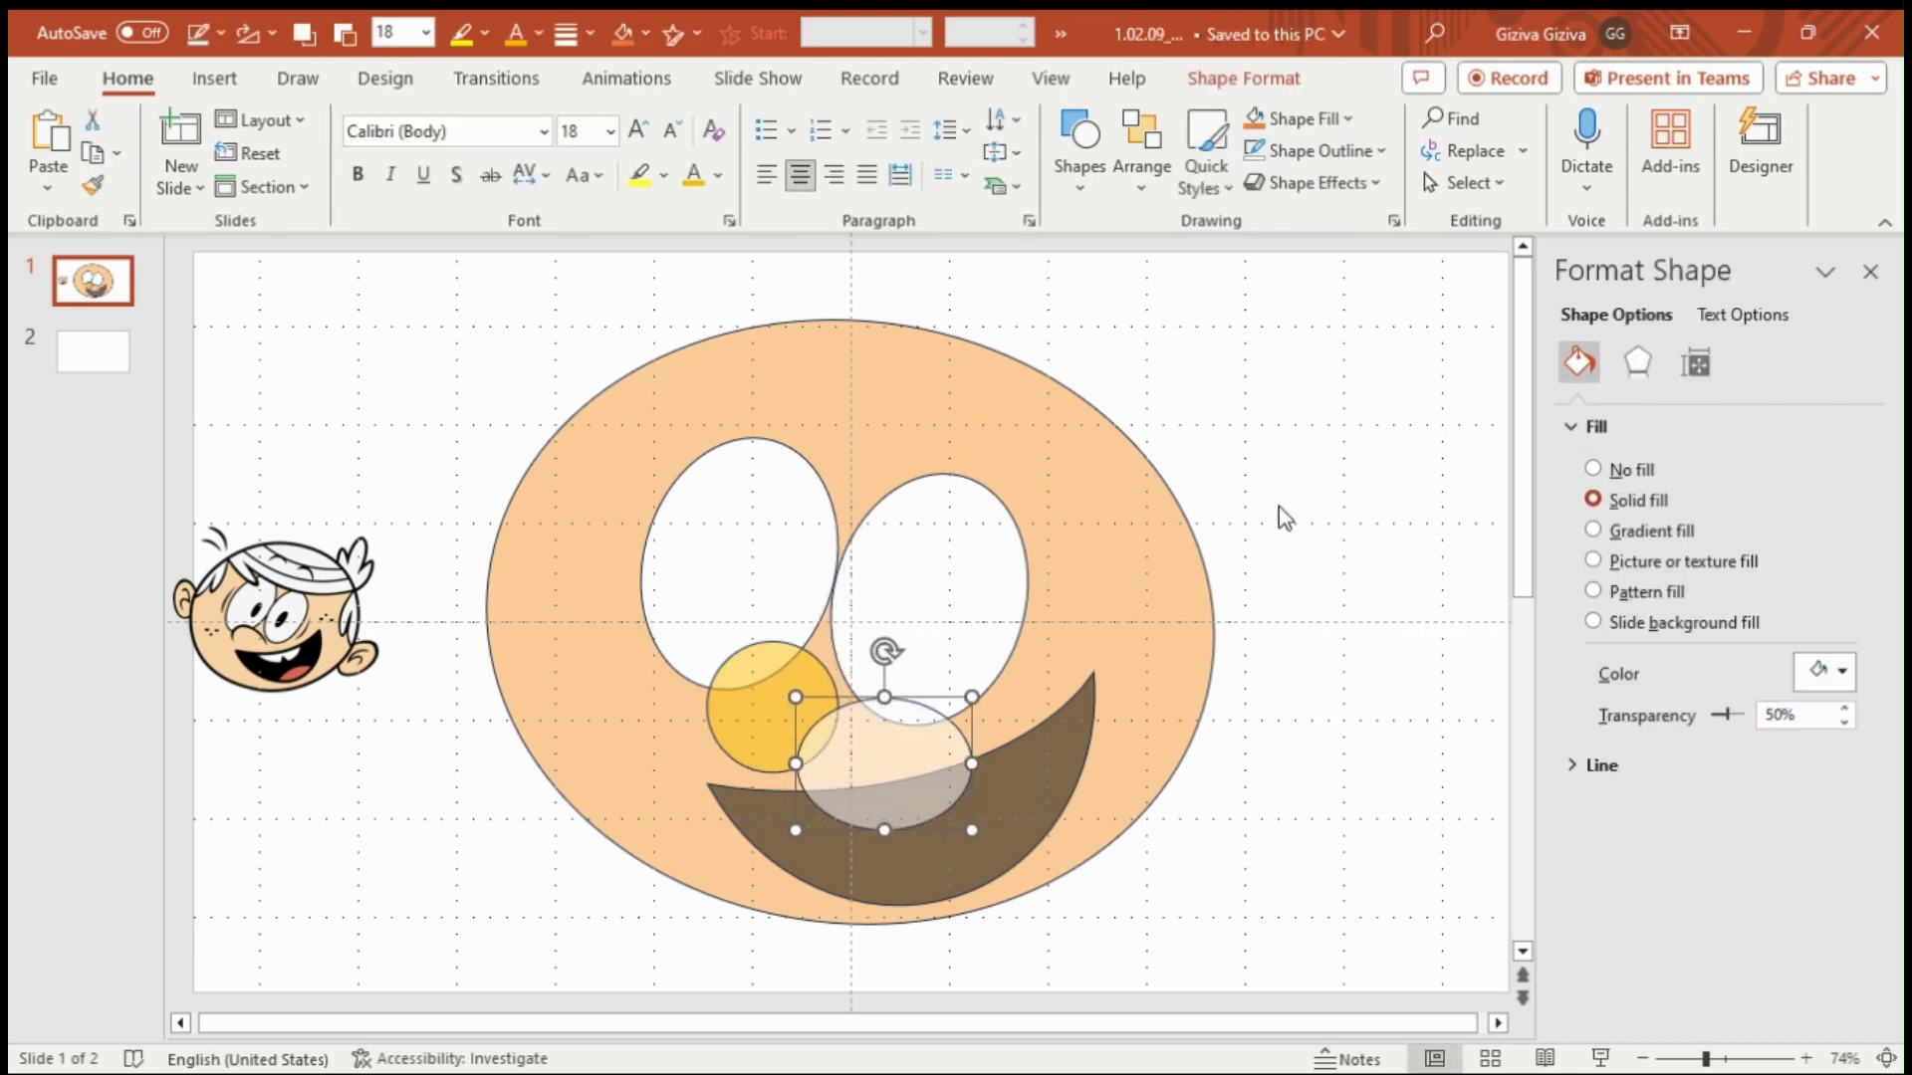
{"action": "left_click", "coordinate": [1695, 362]}
{"action": "left_click", "coordinate": [1844, 543]}
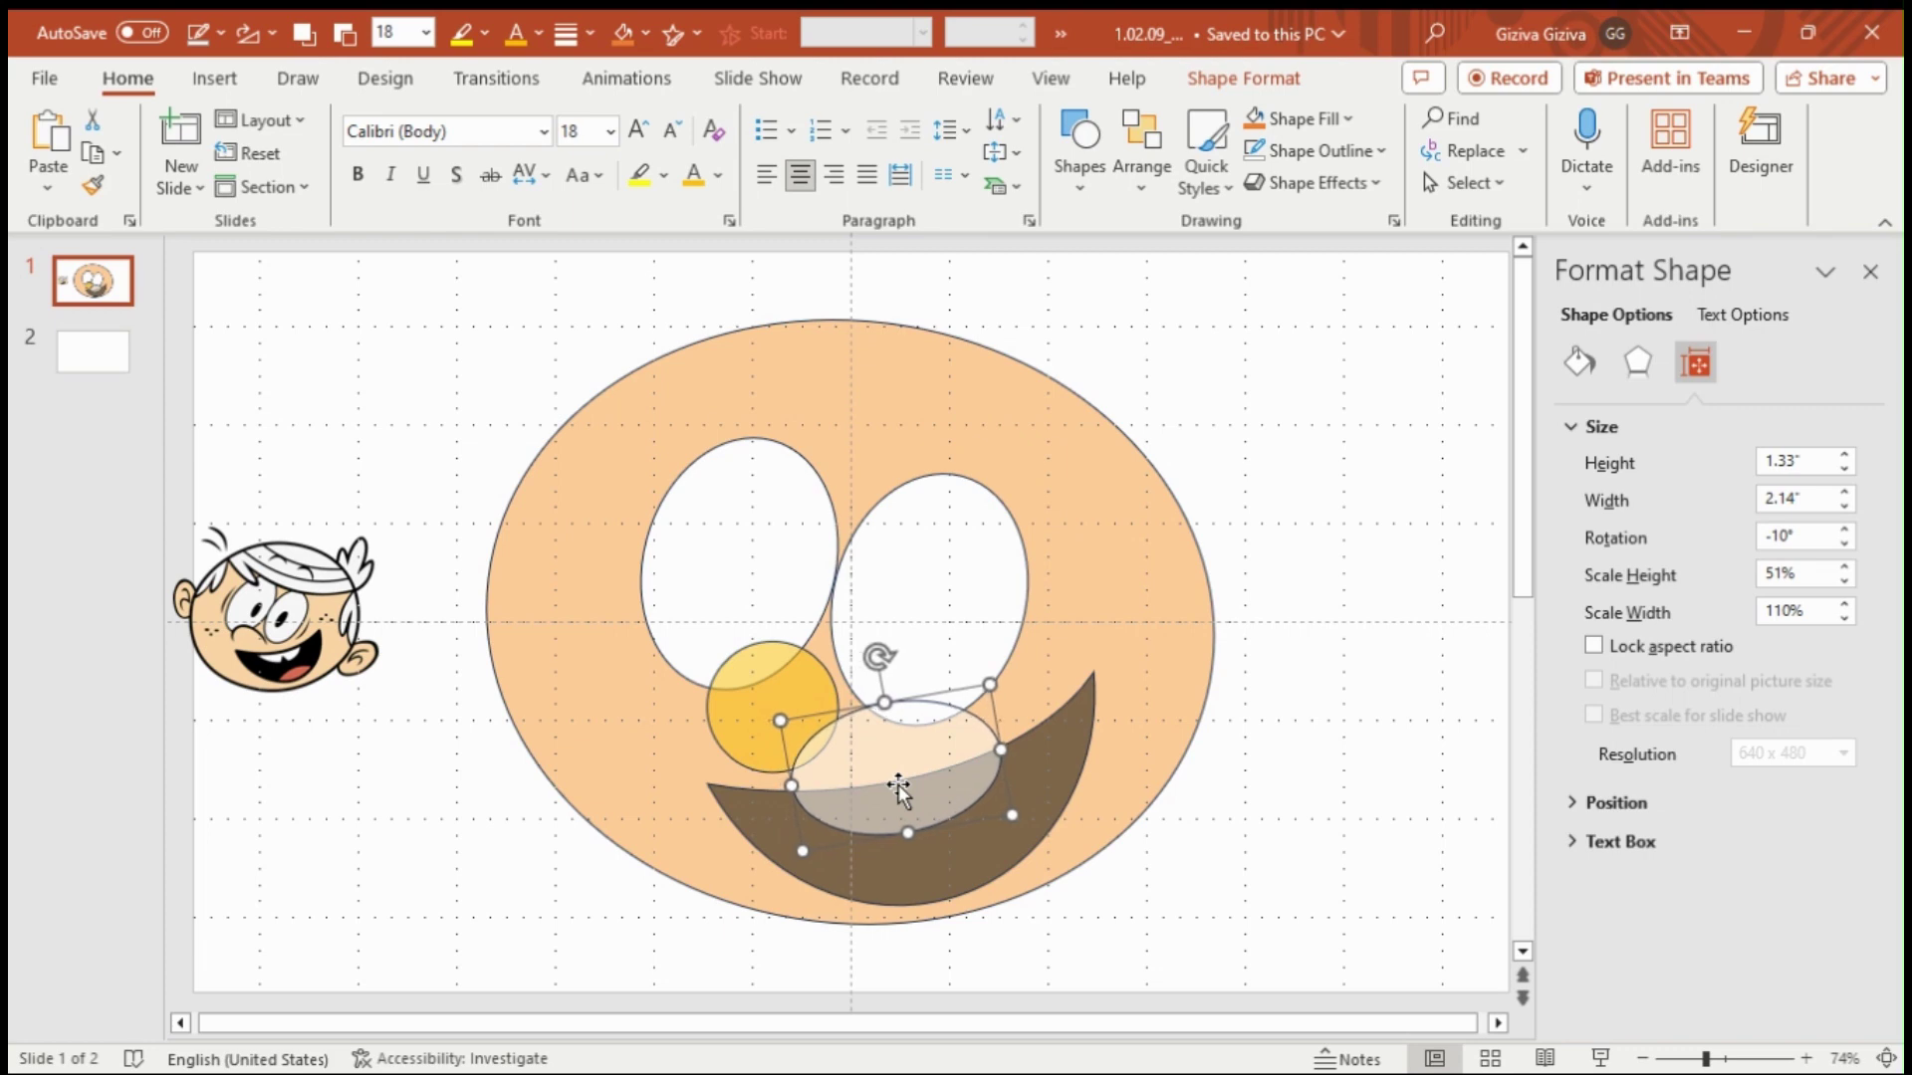
- Duplicate the face slide as a backup before merging
{"action": "left_click", "coordinate": [1054, 769]}
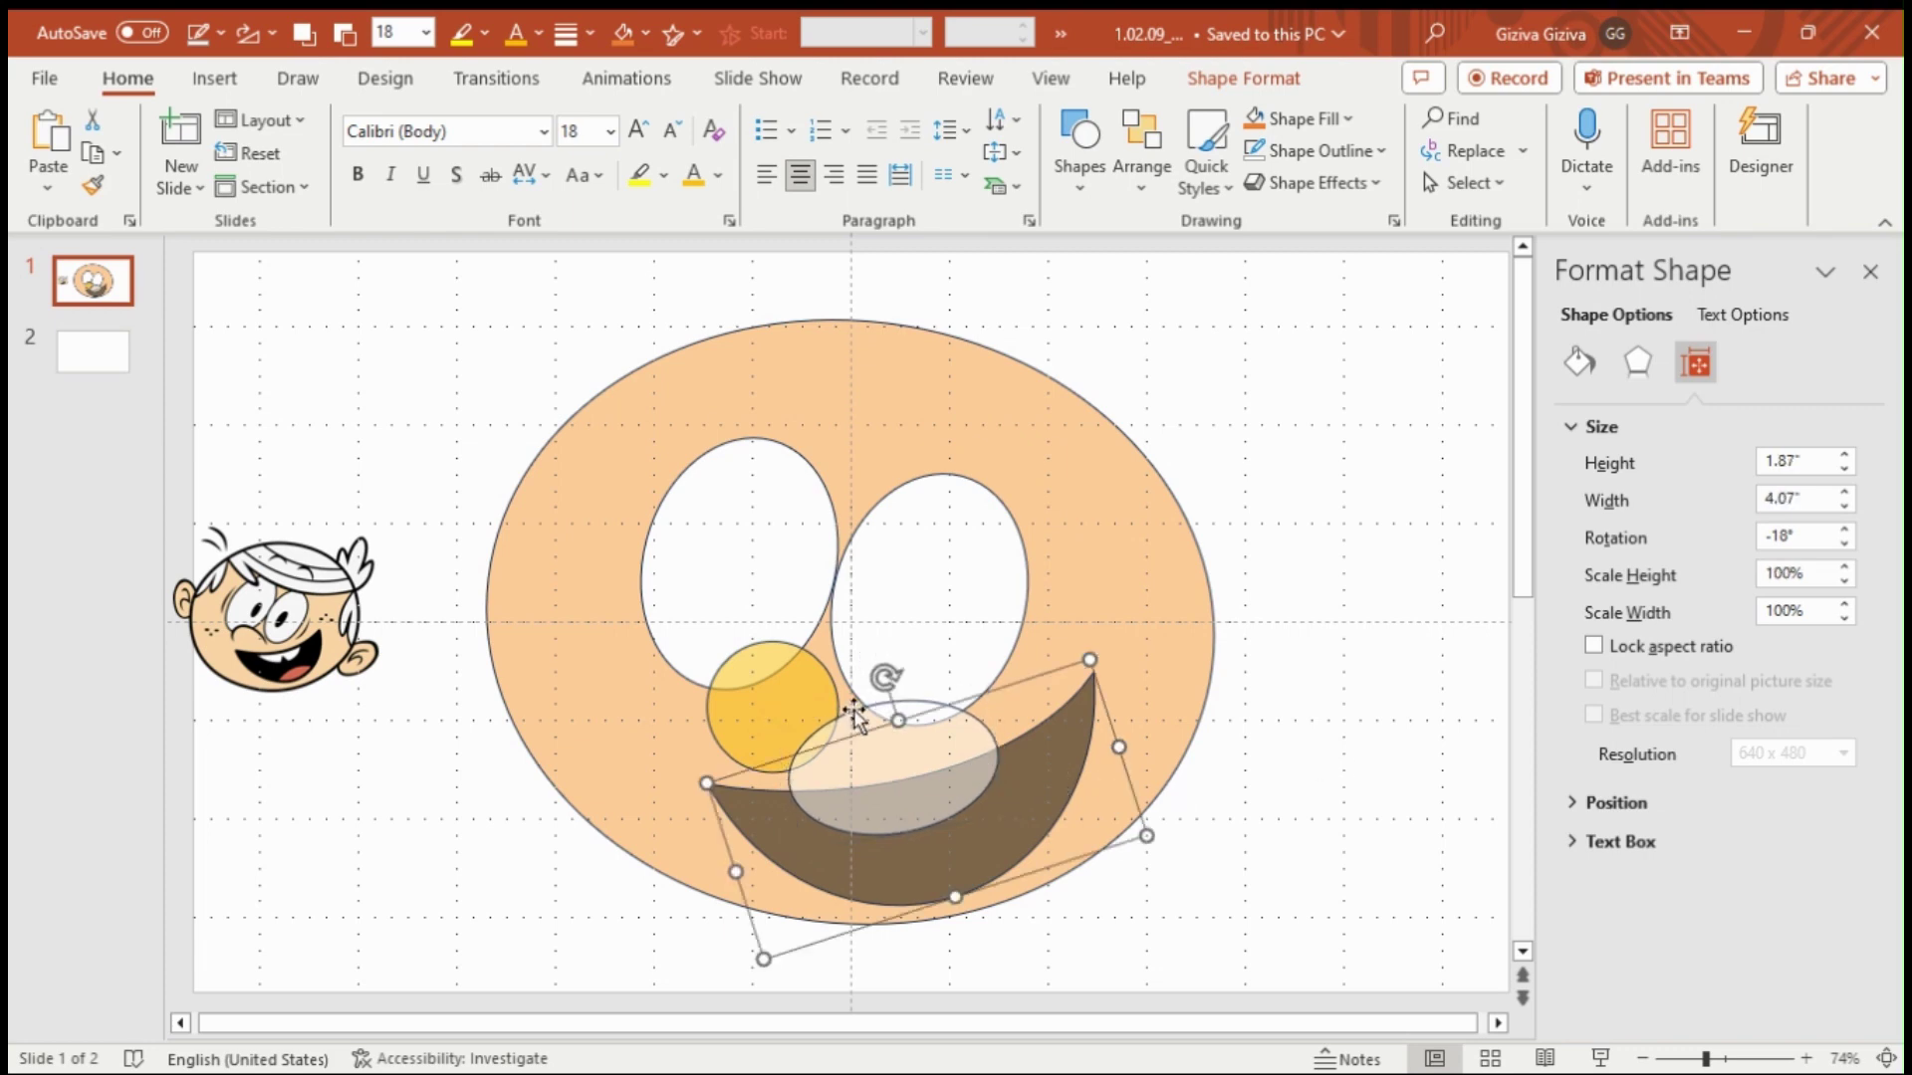
{"action": "left_click", "coordinate": [1250, 78]}
{"action": "left_click", "coordinate": [343, 187]}
{"action": "left_click", "coordinate": [959, 896]}
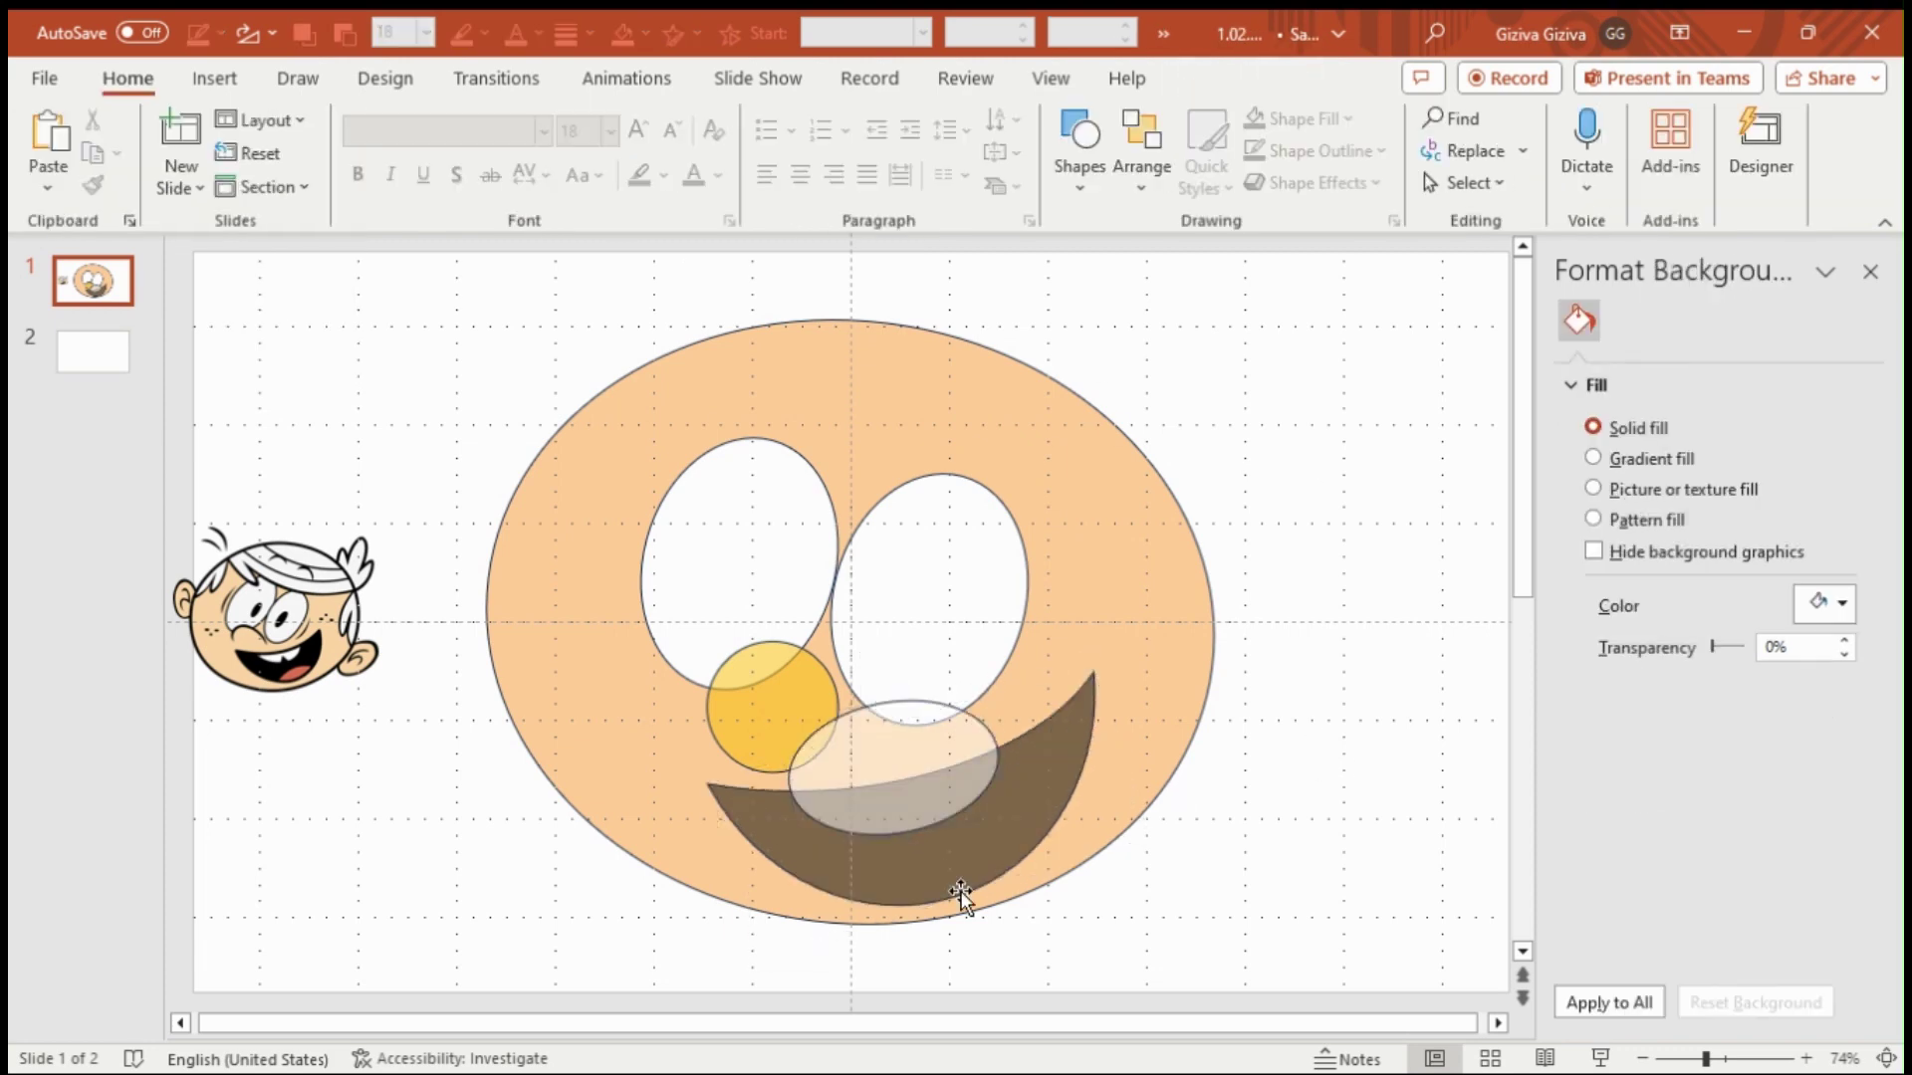
{"action": "right_click", "coordinate": [96, 307]}
{"action": "left_click", "coordinate": [205, 572]}
- Subtract the ellipse from the brown mouth to cut the teeth opening
{"action": "left_click", "coordinate": [917, 798]}
{"action": "left_click", "coordinate": [1050, 759], "text": "shift"}
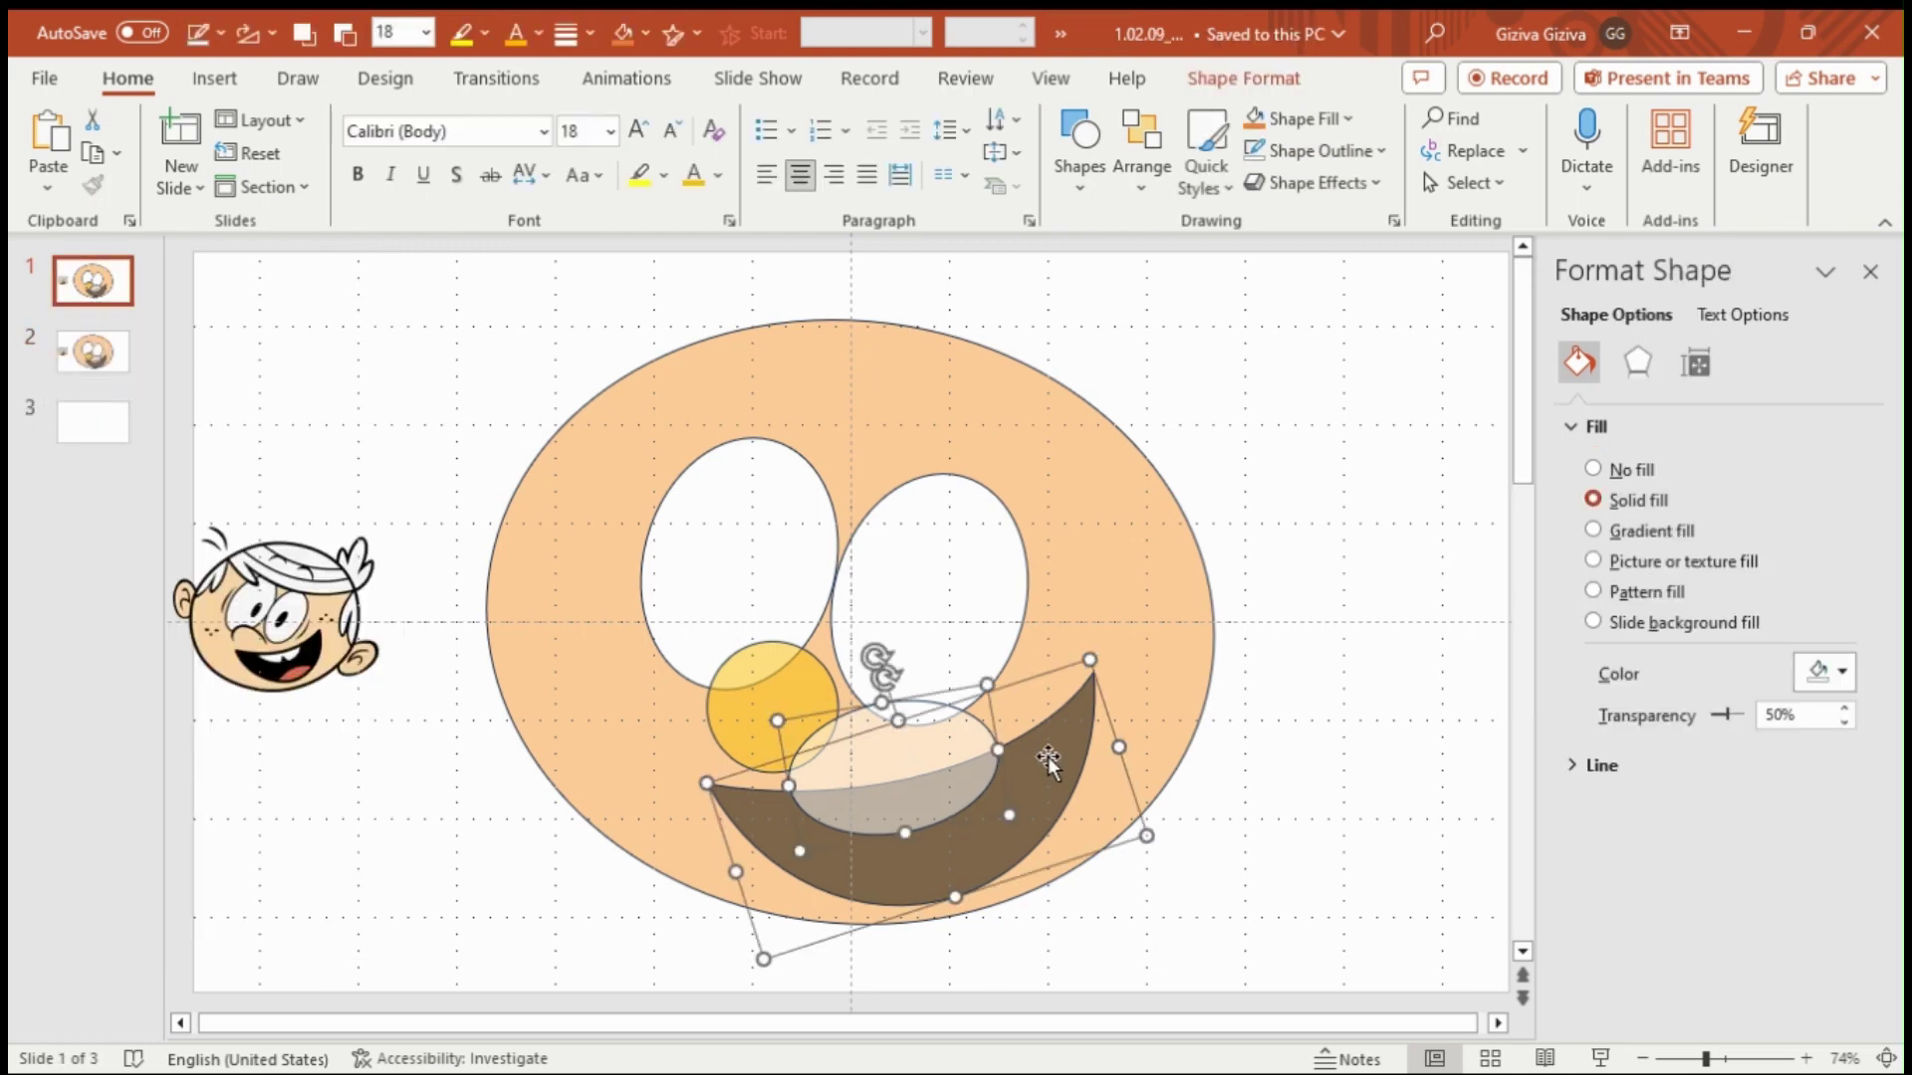
{"action": "left_click", "coordinate": [1242, 78]}
{"action": "left_click", "coordinate": [295, 182]}
{"action": "left_click", "coordinate": [299, 375]}
- Copy the merged mouth and paste it onto the duplicated second slide
{"action": "right_click", "coordinate": [844, 803]}
{"action": "left_click", "coordinate": [917, 158]}
{"action": "key", "text": "Page_Down"}
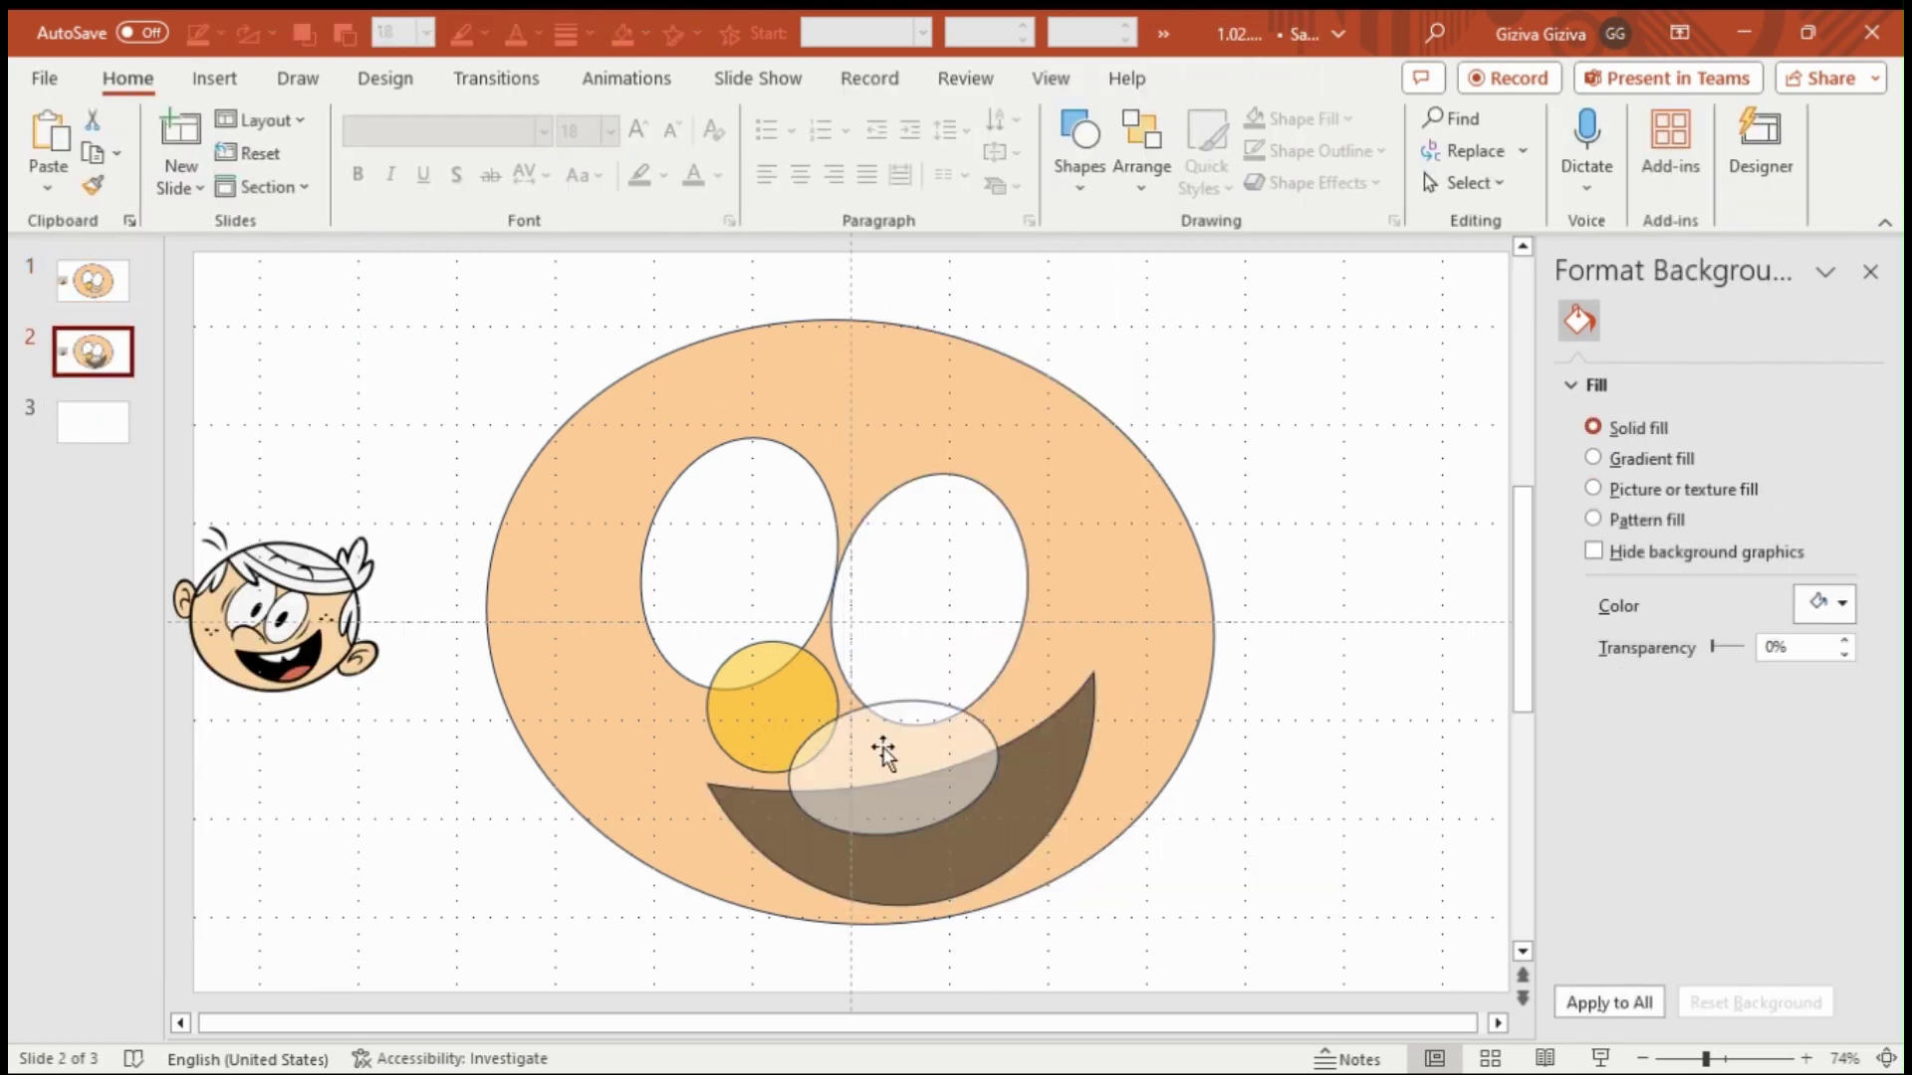
{"action": "right_click", "coordinate": [882, 747]}
{"action": "left_click", "coordinate": [951, 426]}
{"action": "left_click", "coordinate": [1451, 742]}
- Insert an isosceles triangle over the teeth, narrowed to 0.66" wide
{"action": "left_click", "coordinate": [1076, 195]}
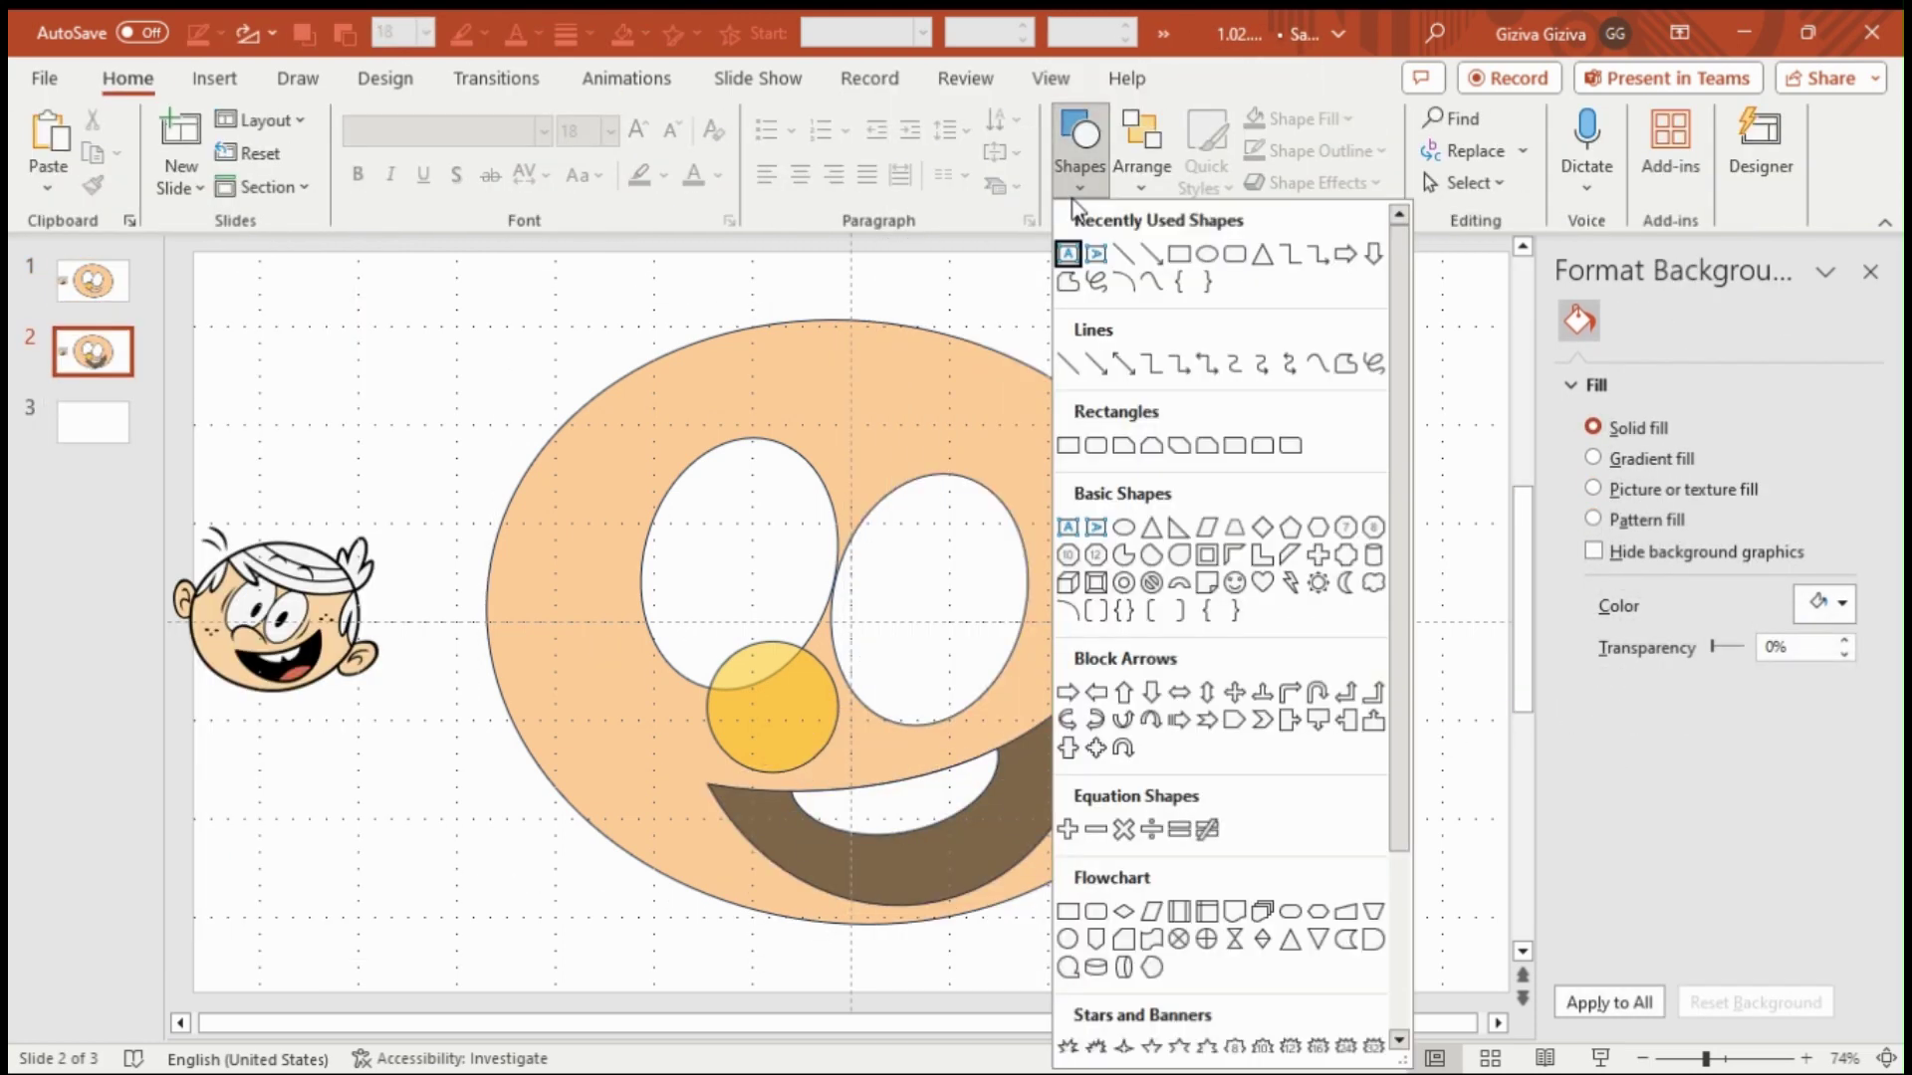
{"action": "key", "text": "Down"}
{"action": "key", "text": "Down"}
{"action": "key", "text": "Down"}
{"action": "key", "text": "Return"}
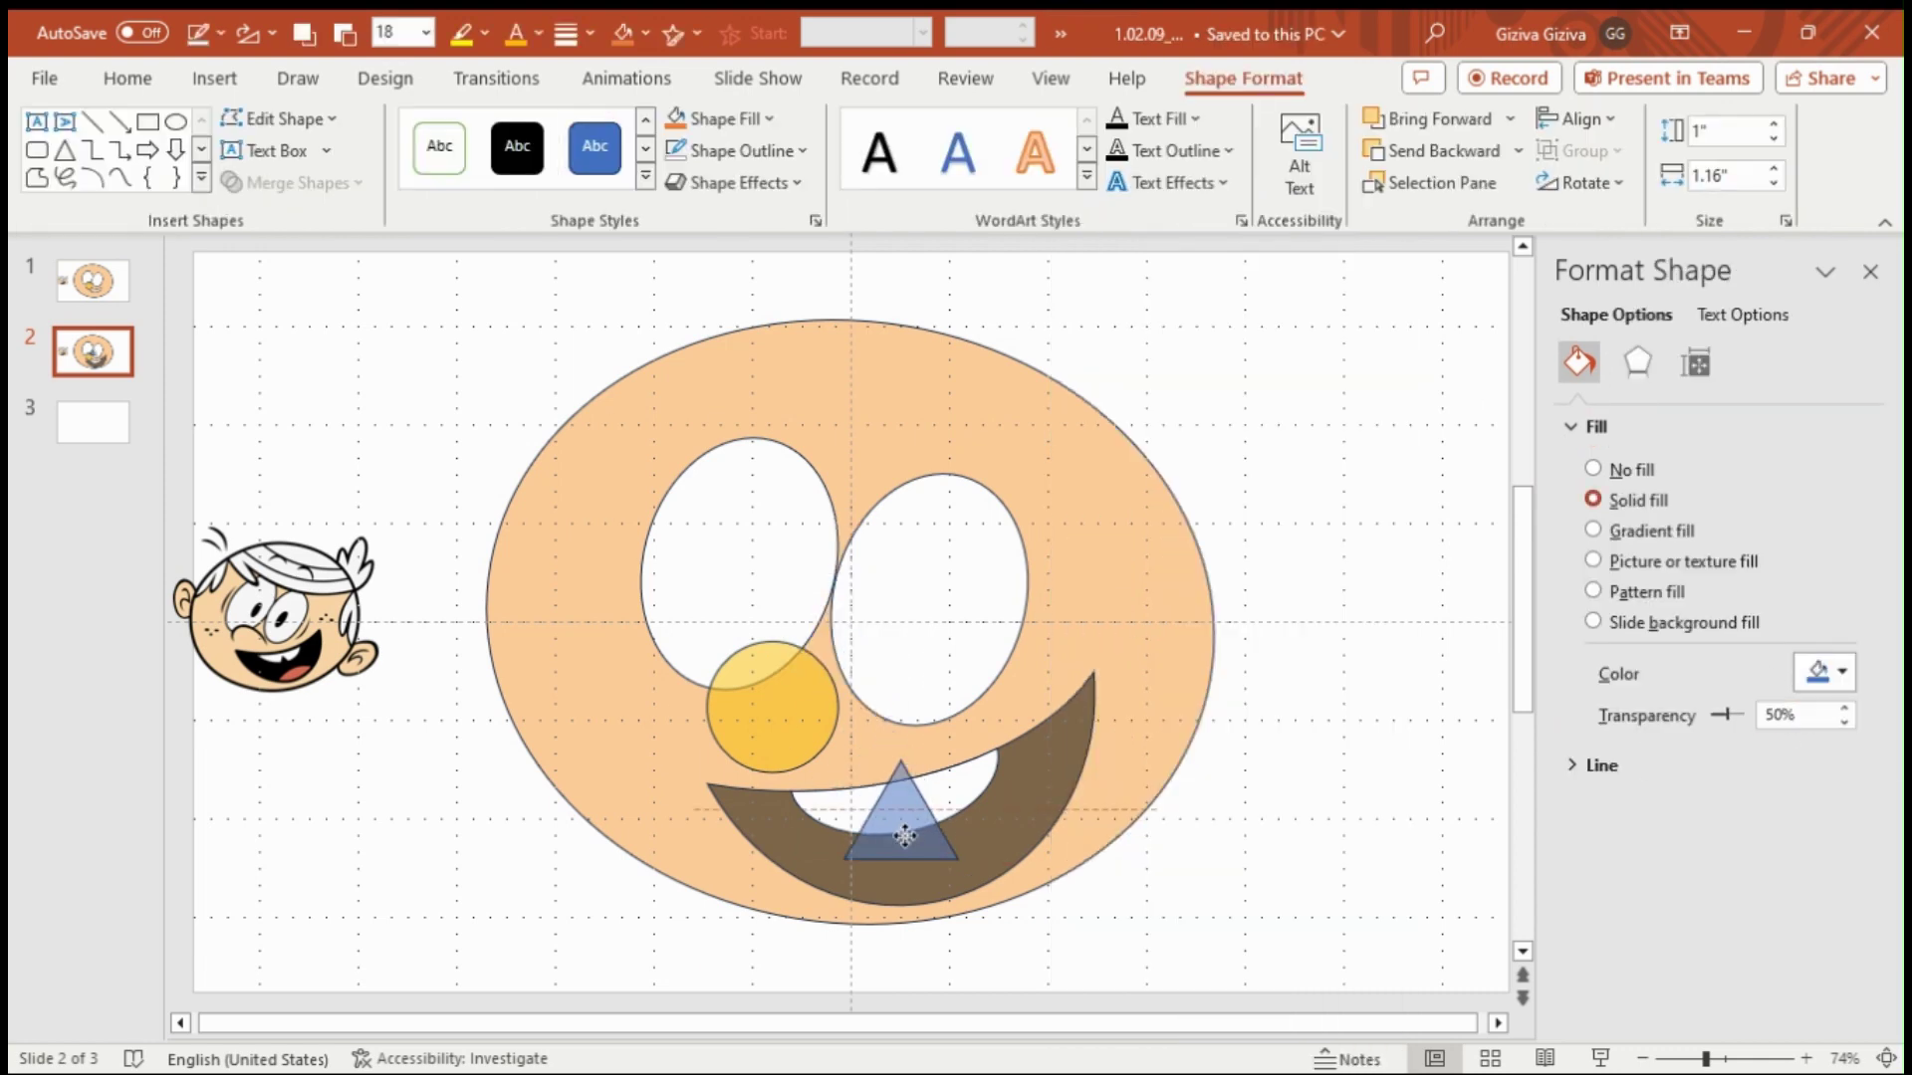
{"action": "key", "text": "shift+Left"}
{"action": "key", "text": "shift+Left"}
{"action": "key", "text": "shift+Left"}
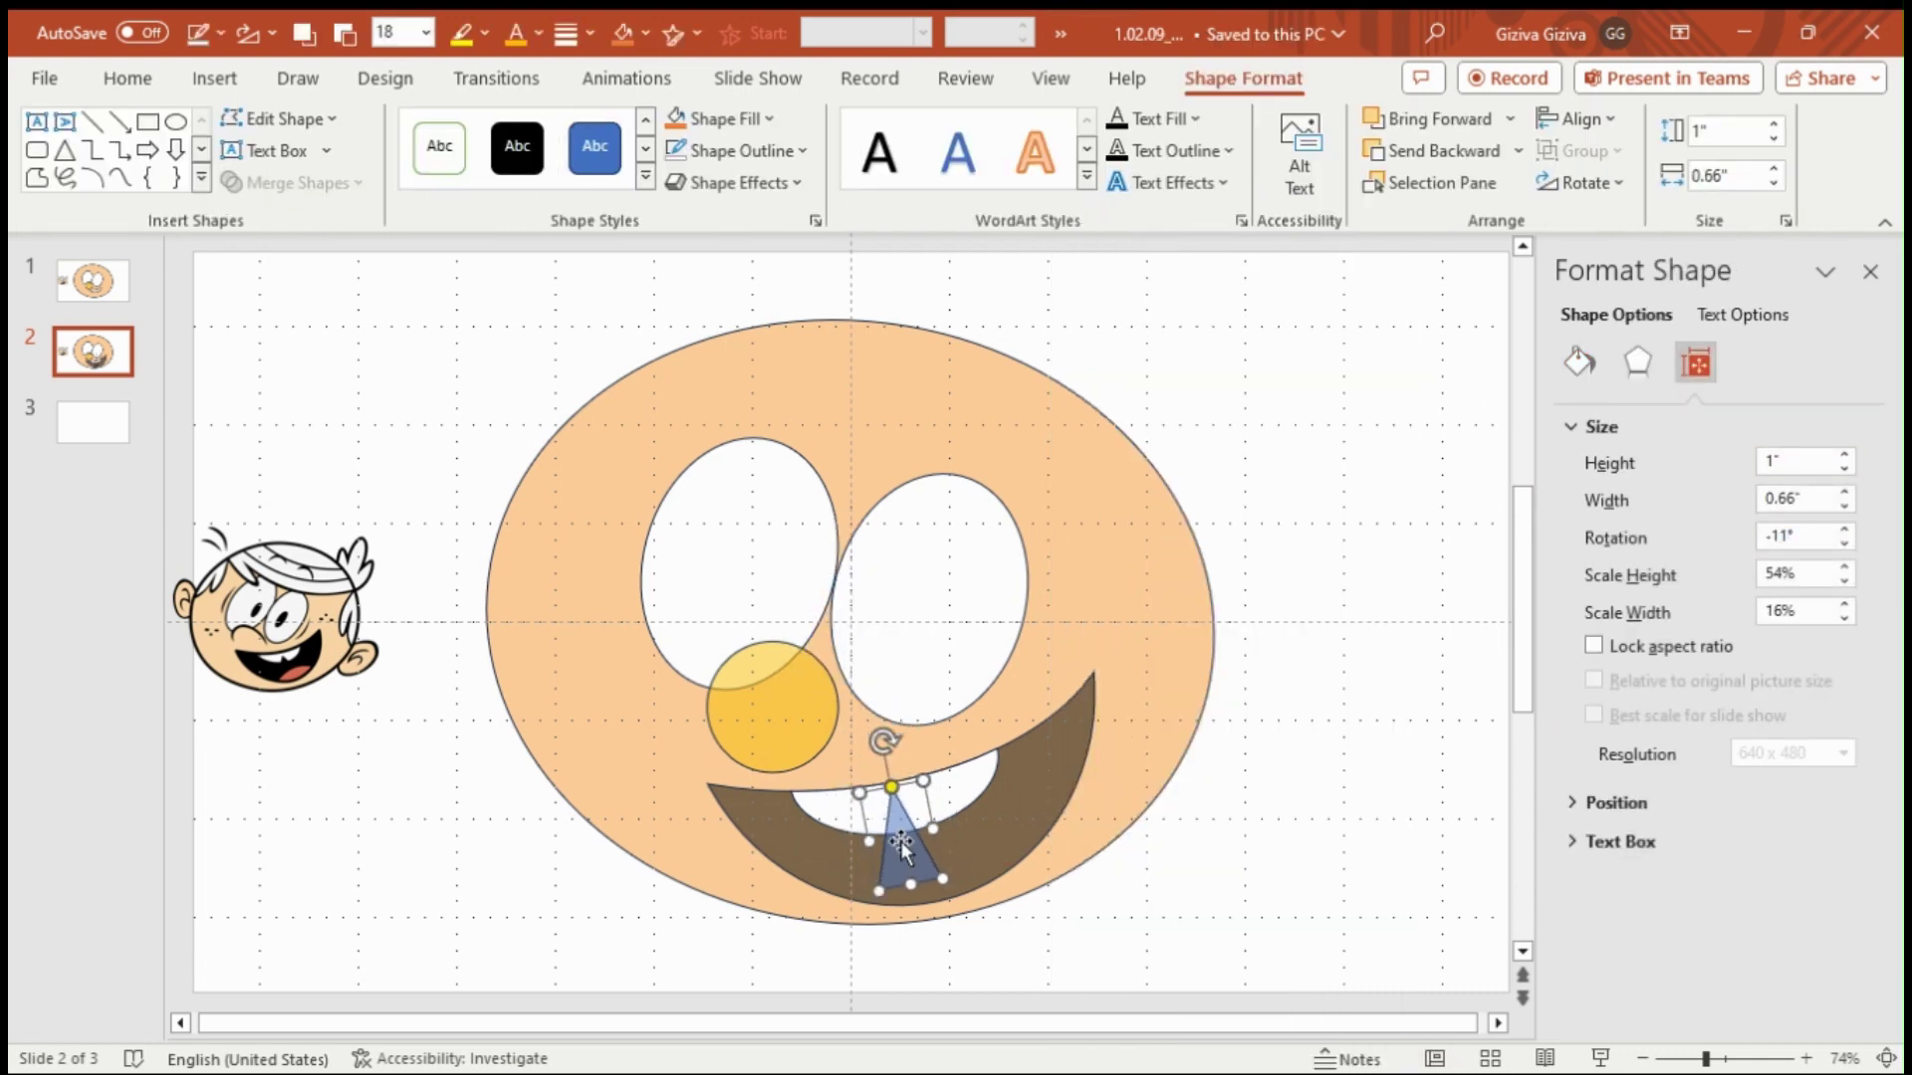
{"action": "left_click", "coordinate": [1300, 847]}
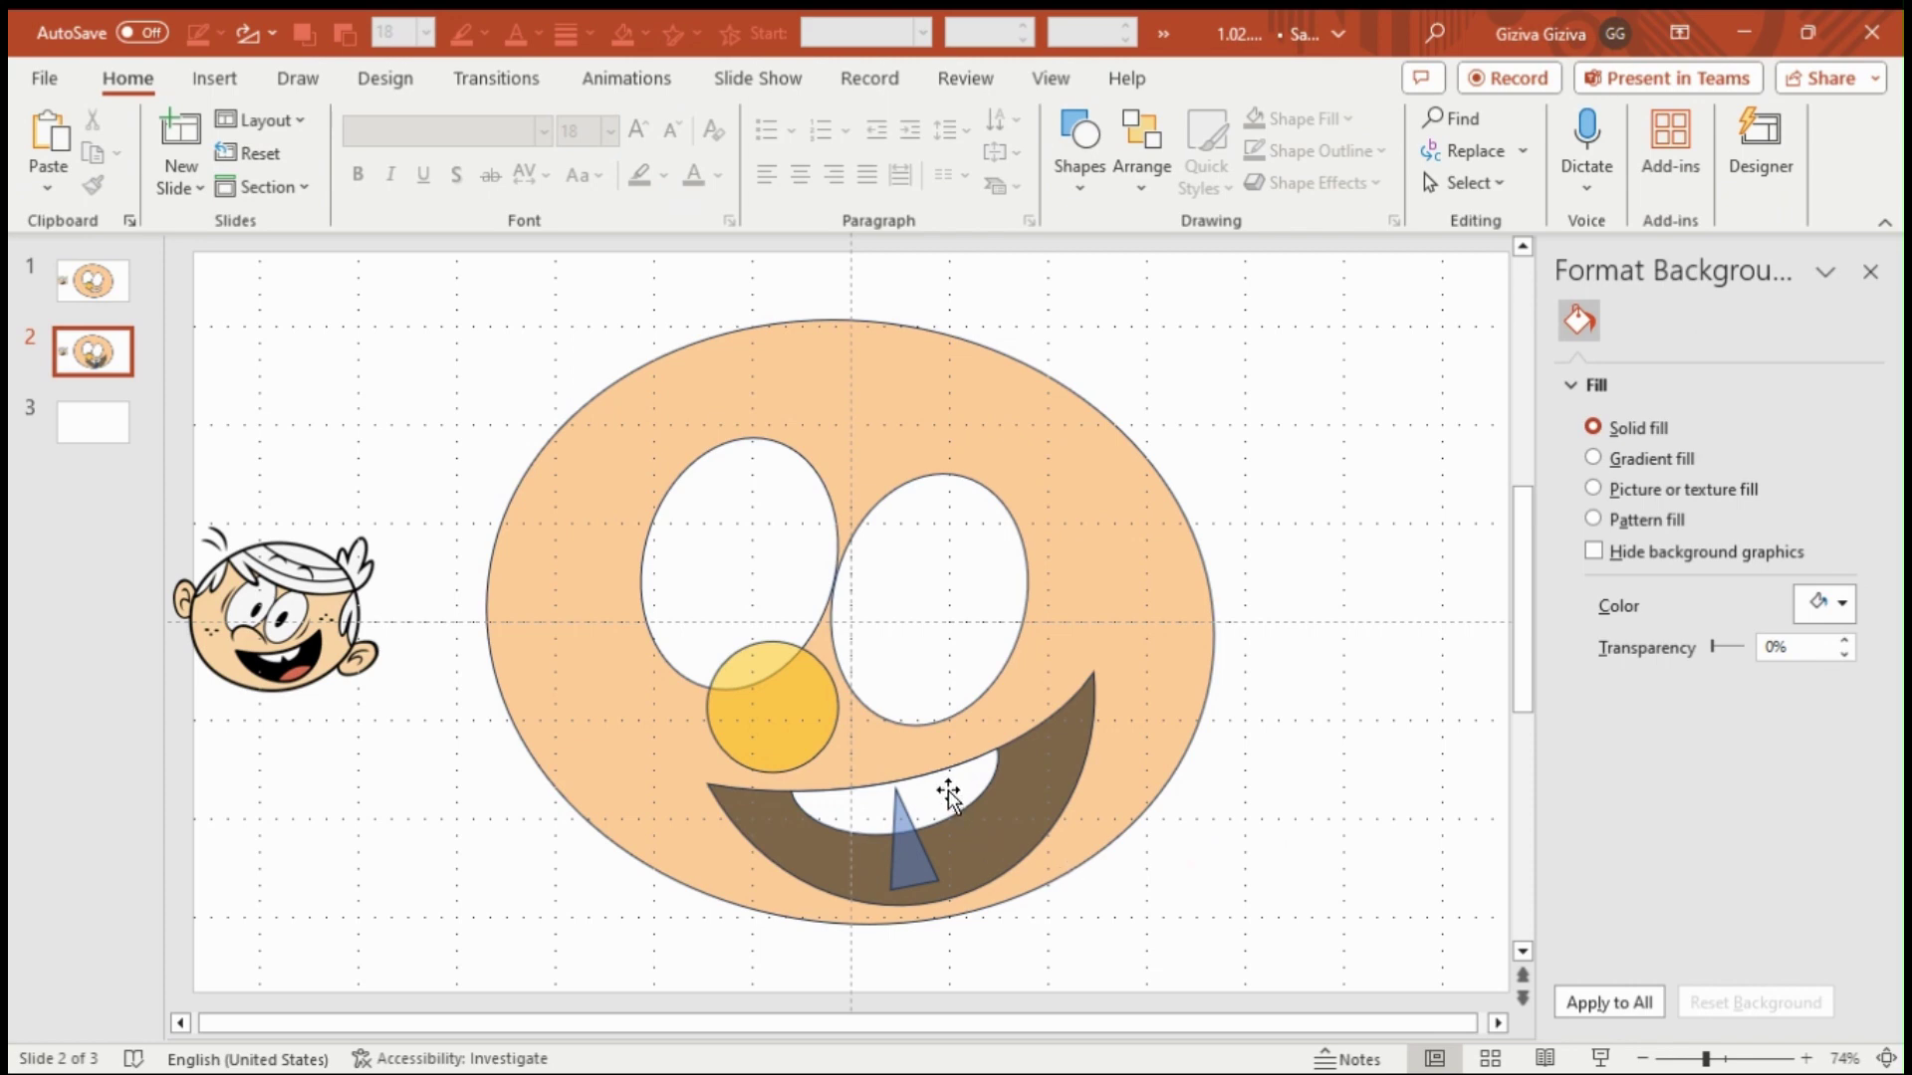
- Duplicate slide 2 to keep a copy
{"action": "right_click", "coordinate": [122, 359]}
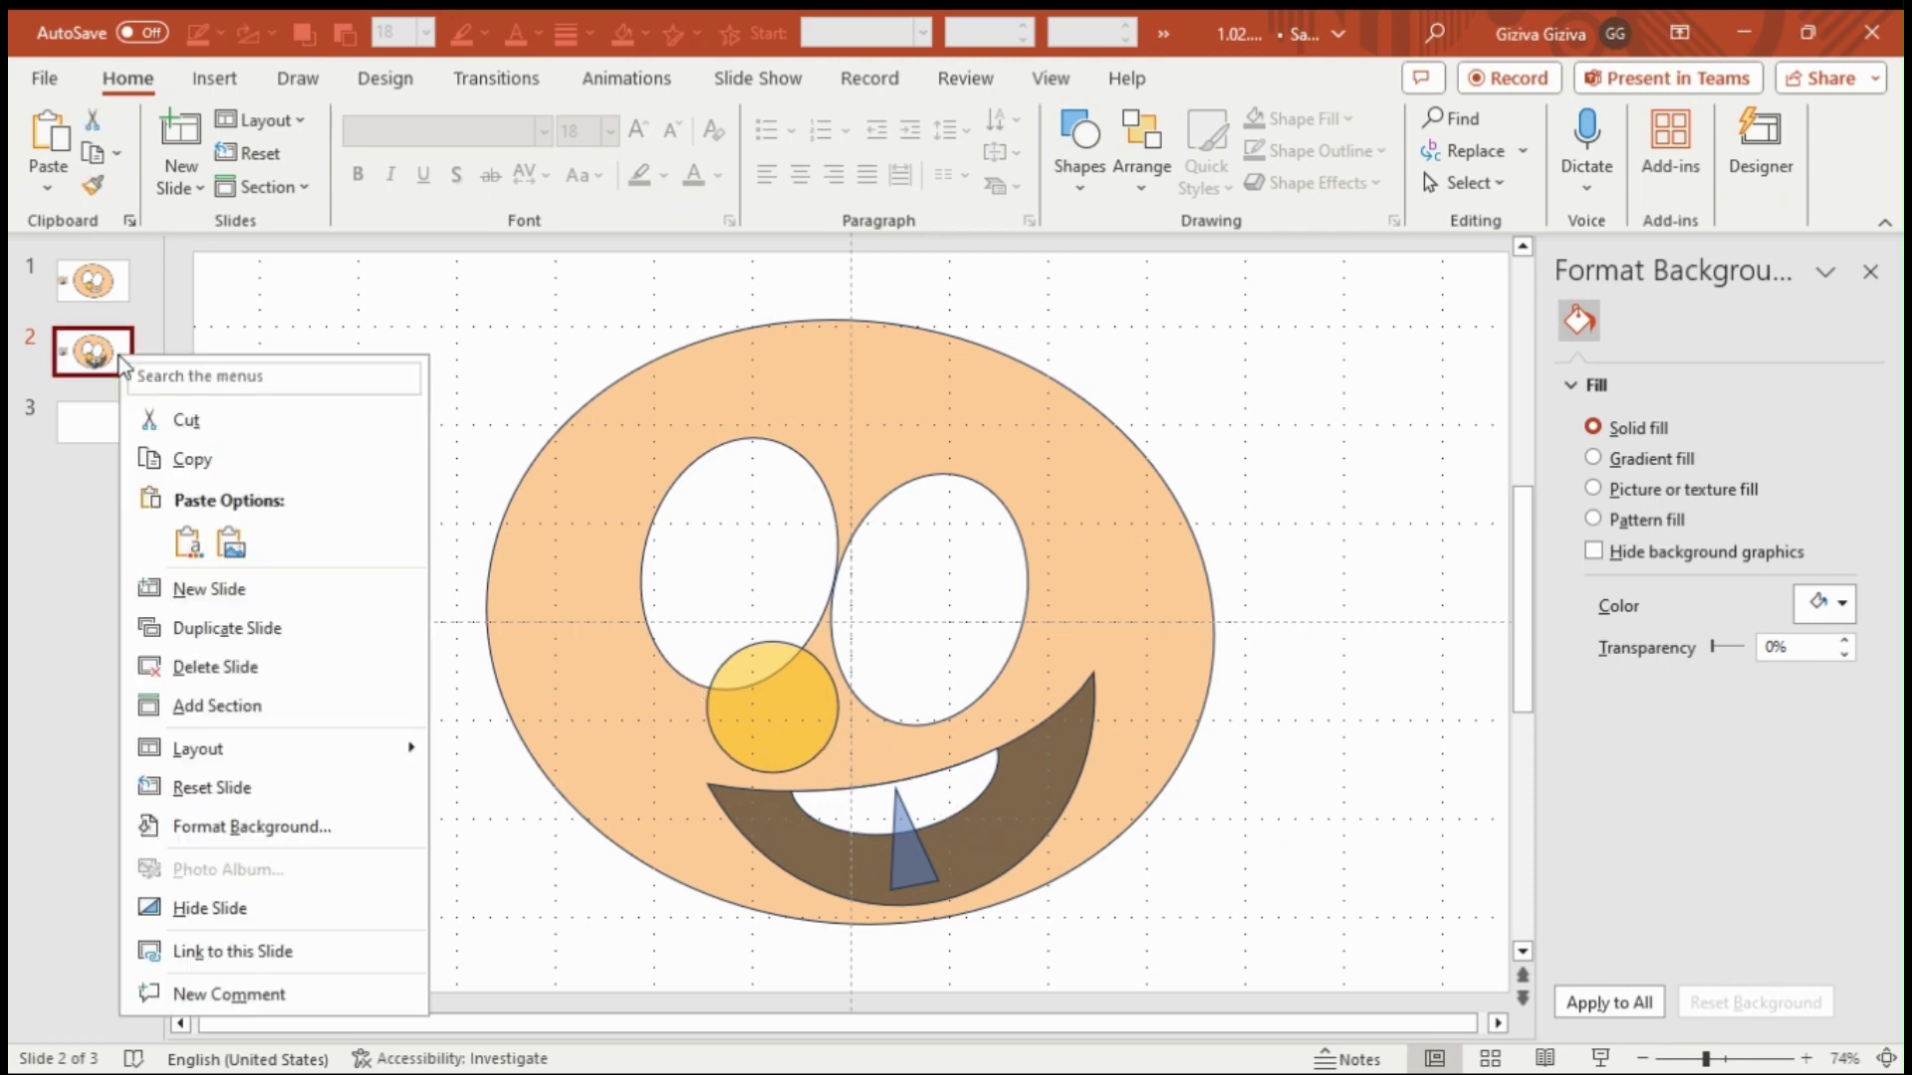
{"action": "left_click", "coordinate": [192, 542]}
{"action": "left_click", "coordinate": [916, 854]}
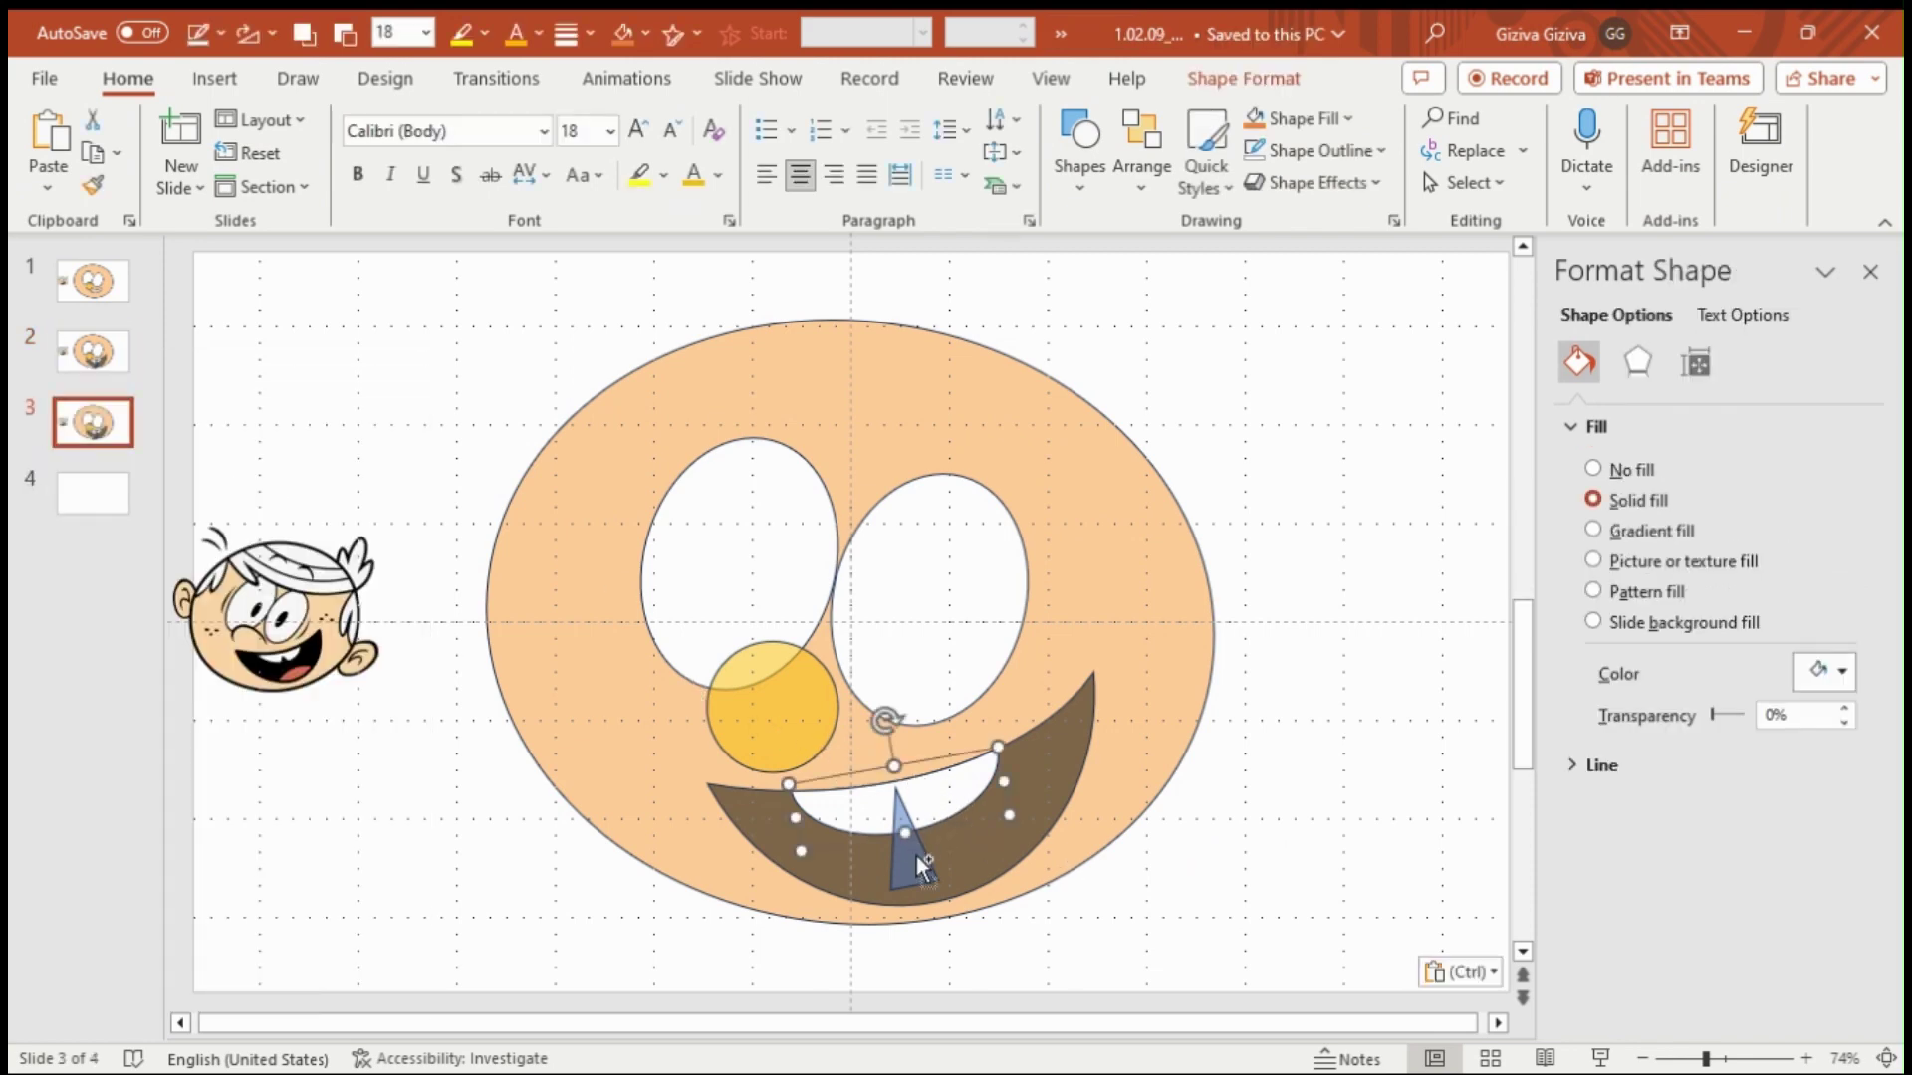
- Subtract the triangle from the mouth to split the teeth in two
{"action": "left_click", "coordinate": [1270, 94]}
{"action": "left_click", "coordinate": [334, 193]}
{"action": "left_click", "coordinate": [290, 375]}
{"action": "left_click", "coordinate": [1247, 832]}
- Draw a new circle and fill it orange using the full colour picker
{"action": "left_click", "coordinate": [1079, 164]}
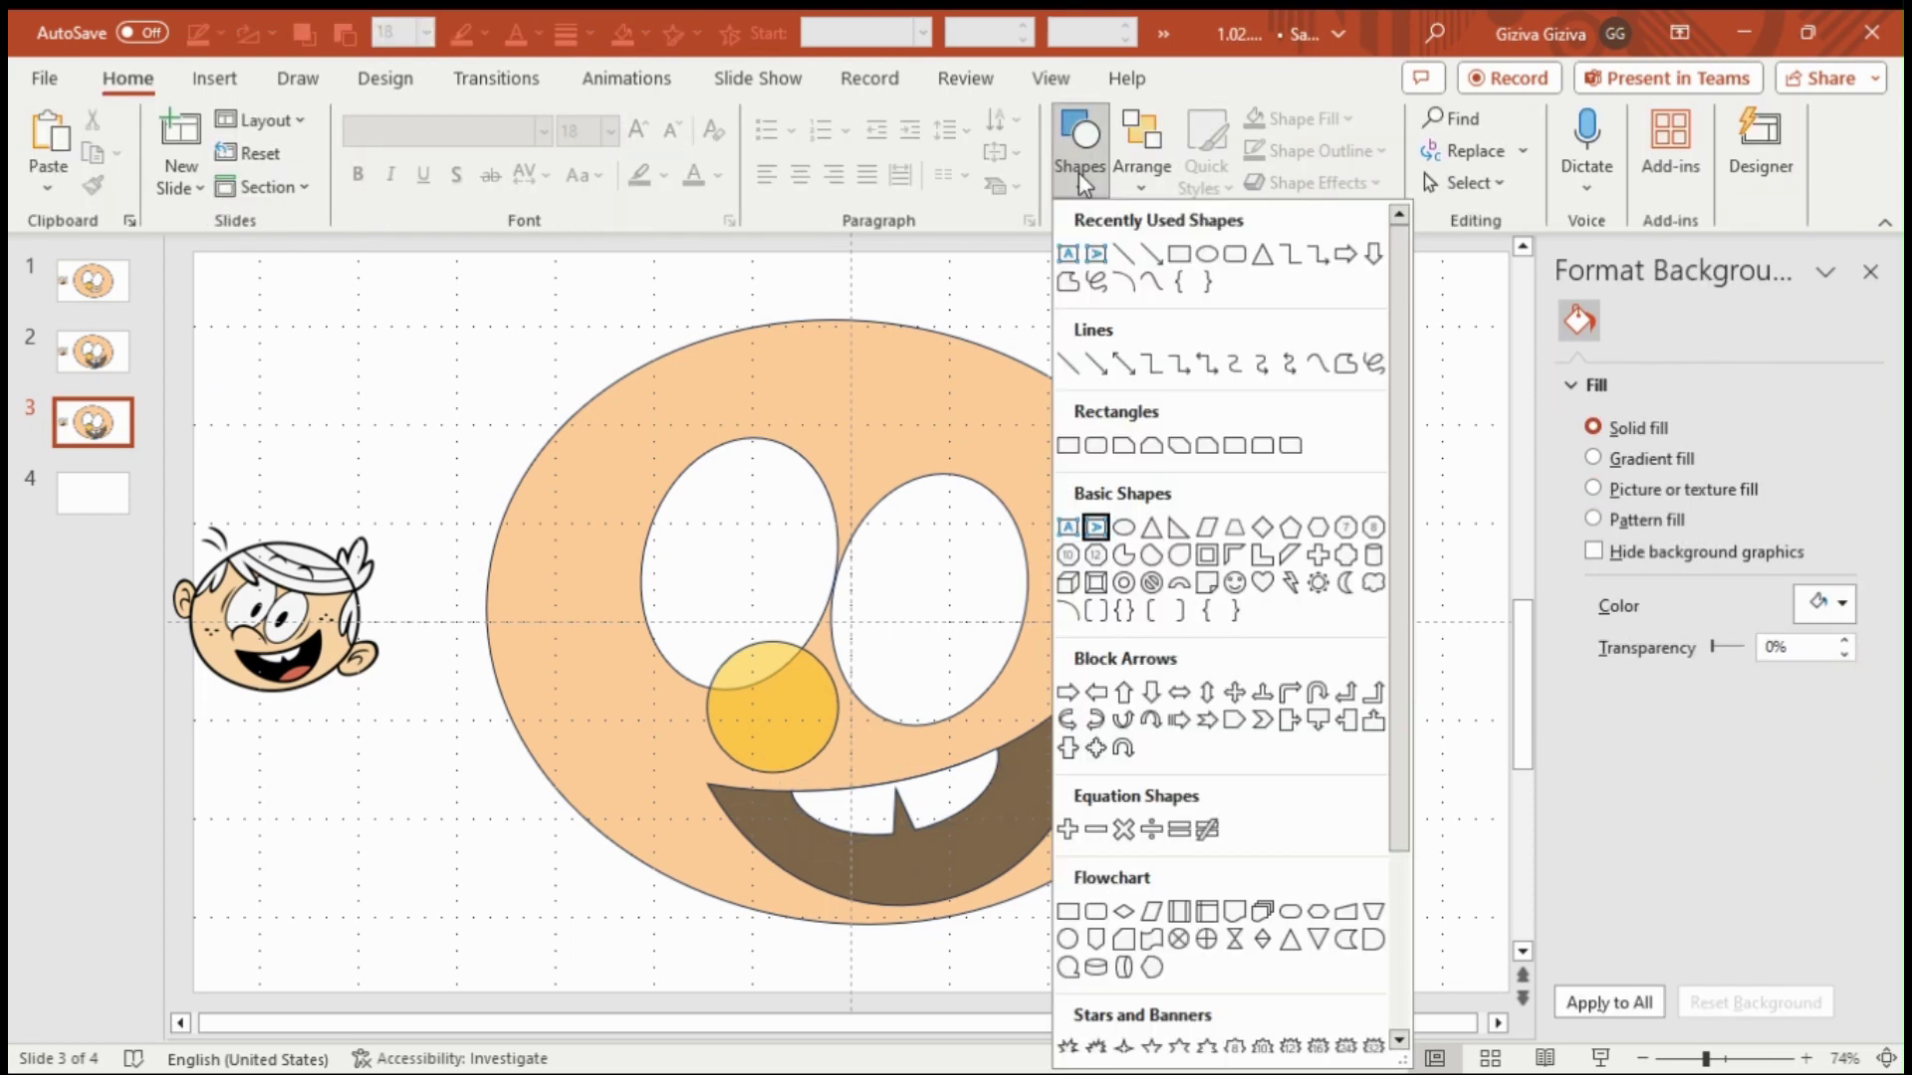
{"action": "left_click", "coordinate": [1124, 527]}
{"action": "left_click_drag", "start_coordinate": [790, 571], "coordinate": [896, 678]}
{"action": "left_click", "coordinate": [1838, 679]}
{"action": "left_click", "coordinate": [1728, 602]}
{"action": "left_click", "coordinate": [958, 508]}
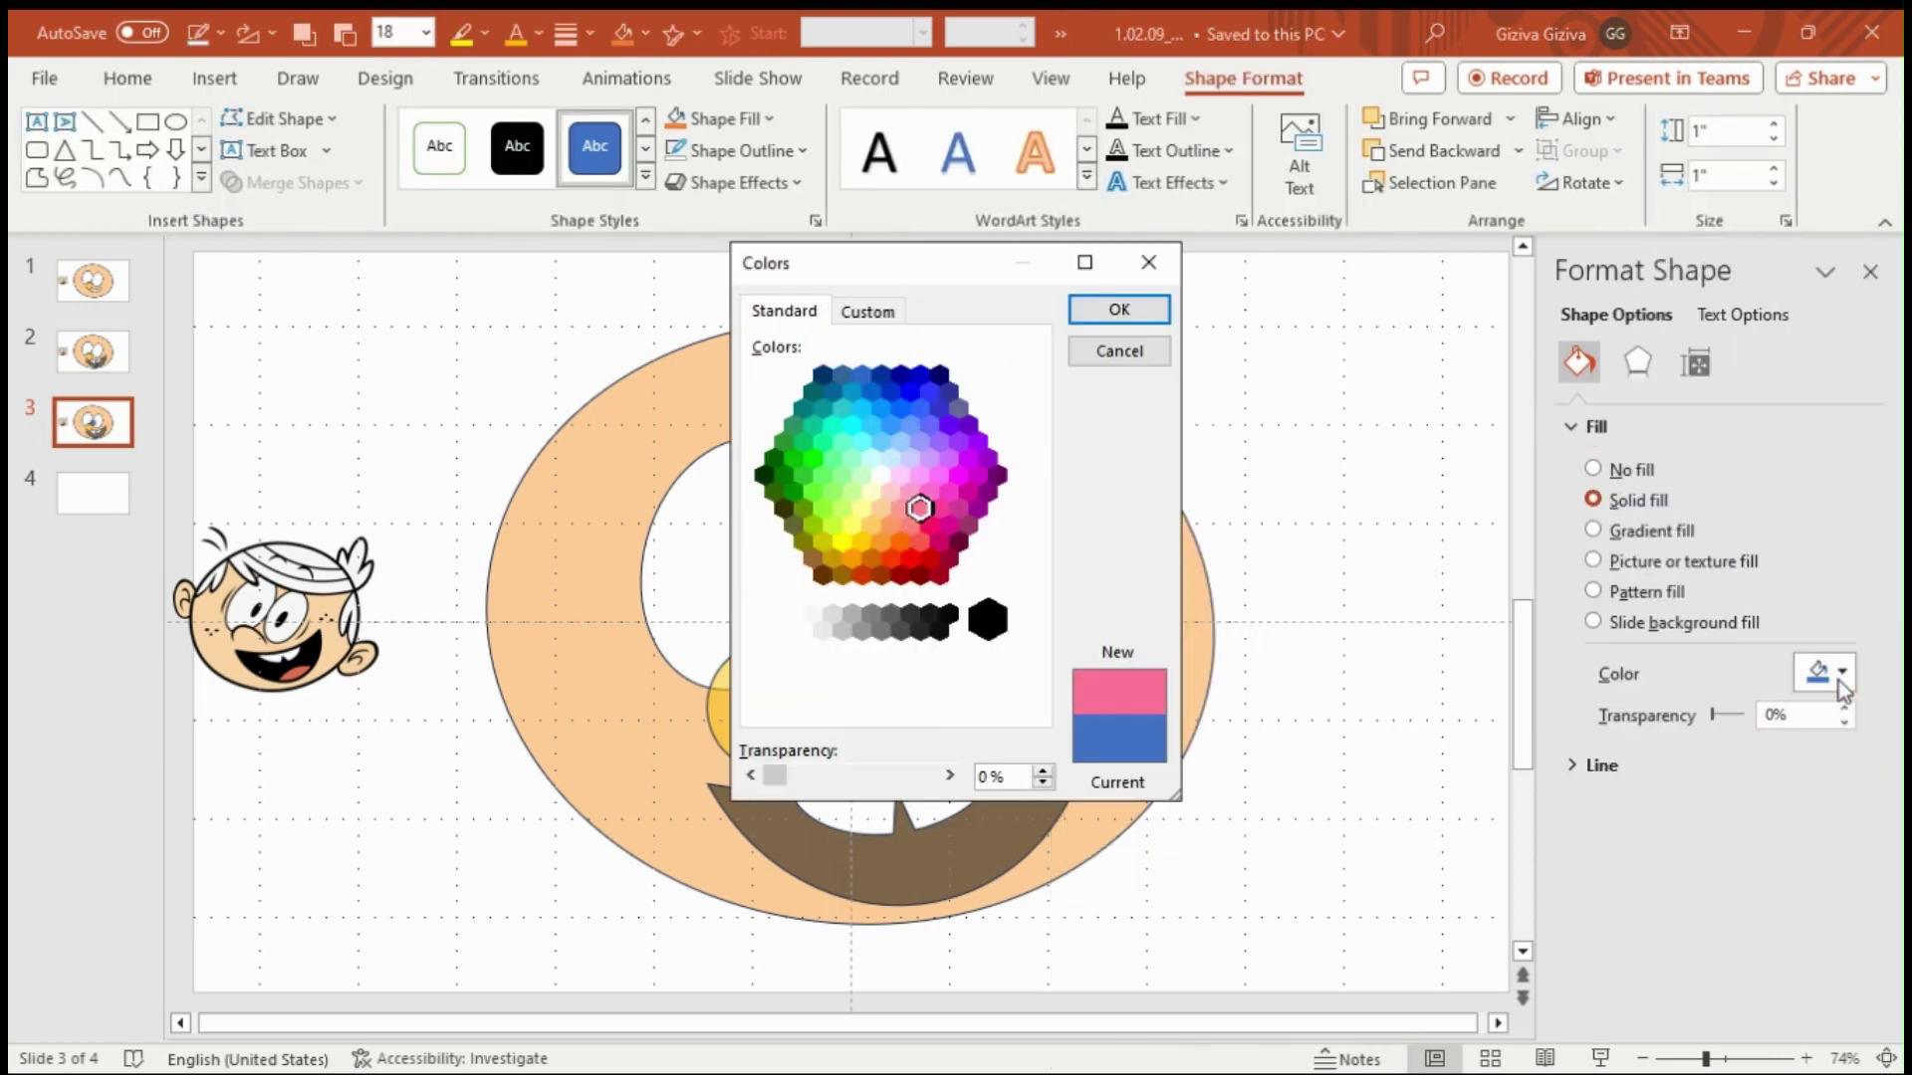
{"action": "key", "text": "Return"}
- Widen the orange circle into a tilted ellipse over the mouth's lower edge as a tongue
{"action": "left_click_drag", "start_coordinate": [841, 649], "coordinate": [962, 885]}
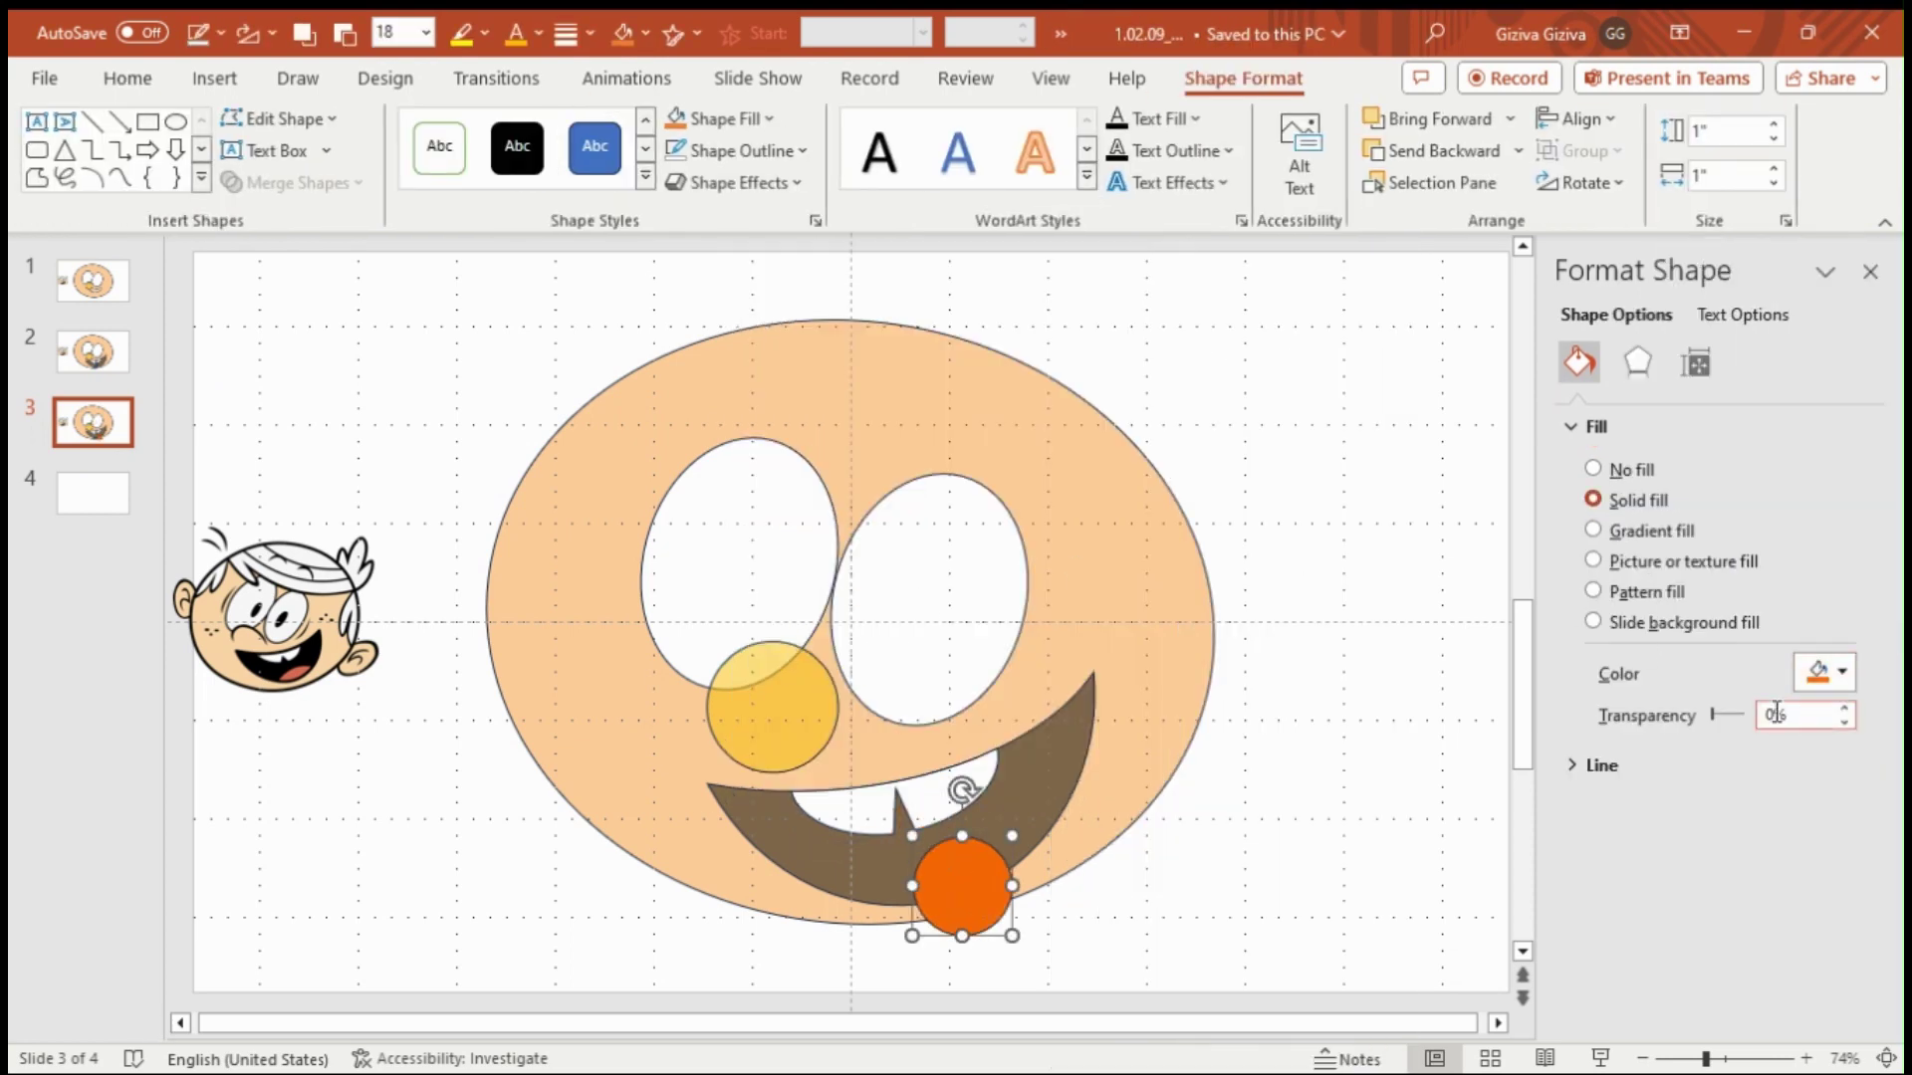
{"action": "key", "text": "shift+Right"}
{"action": "key", "text": "shift+Right"}
{"action": "key", "text": "shift+Right"}
{"action": "left_click", "coordinate": [1696, 363]}
{"action": "triple_click", "coordinate": [1798, 537]}
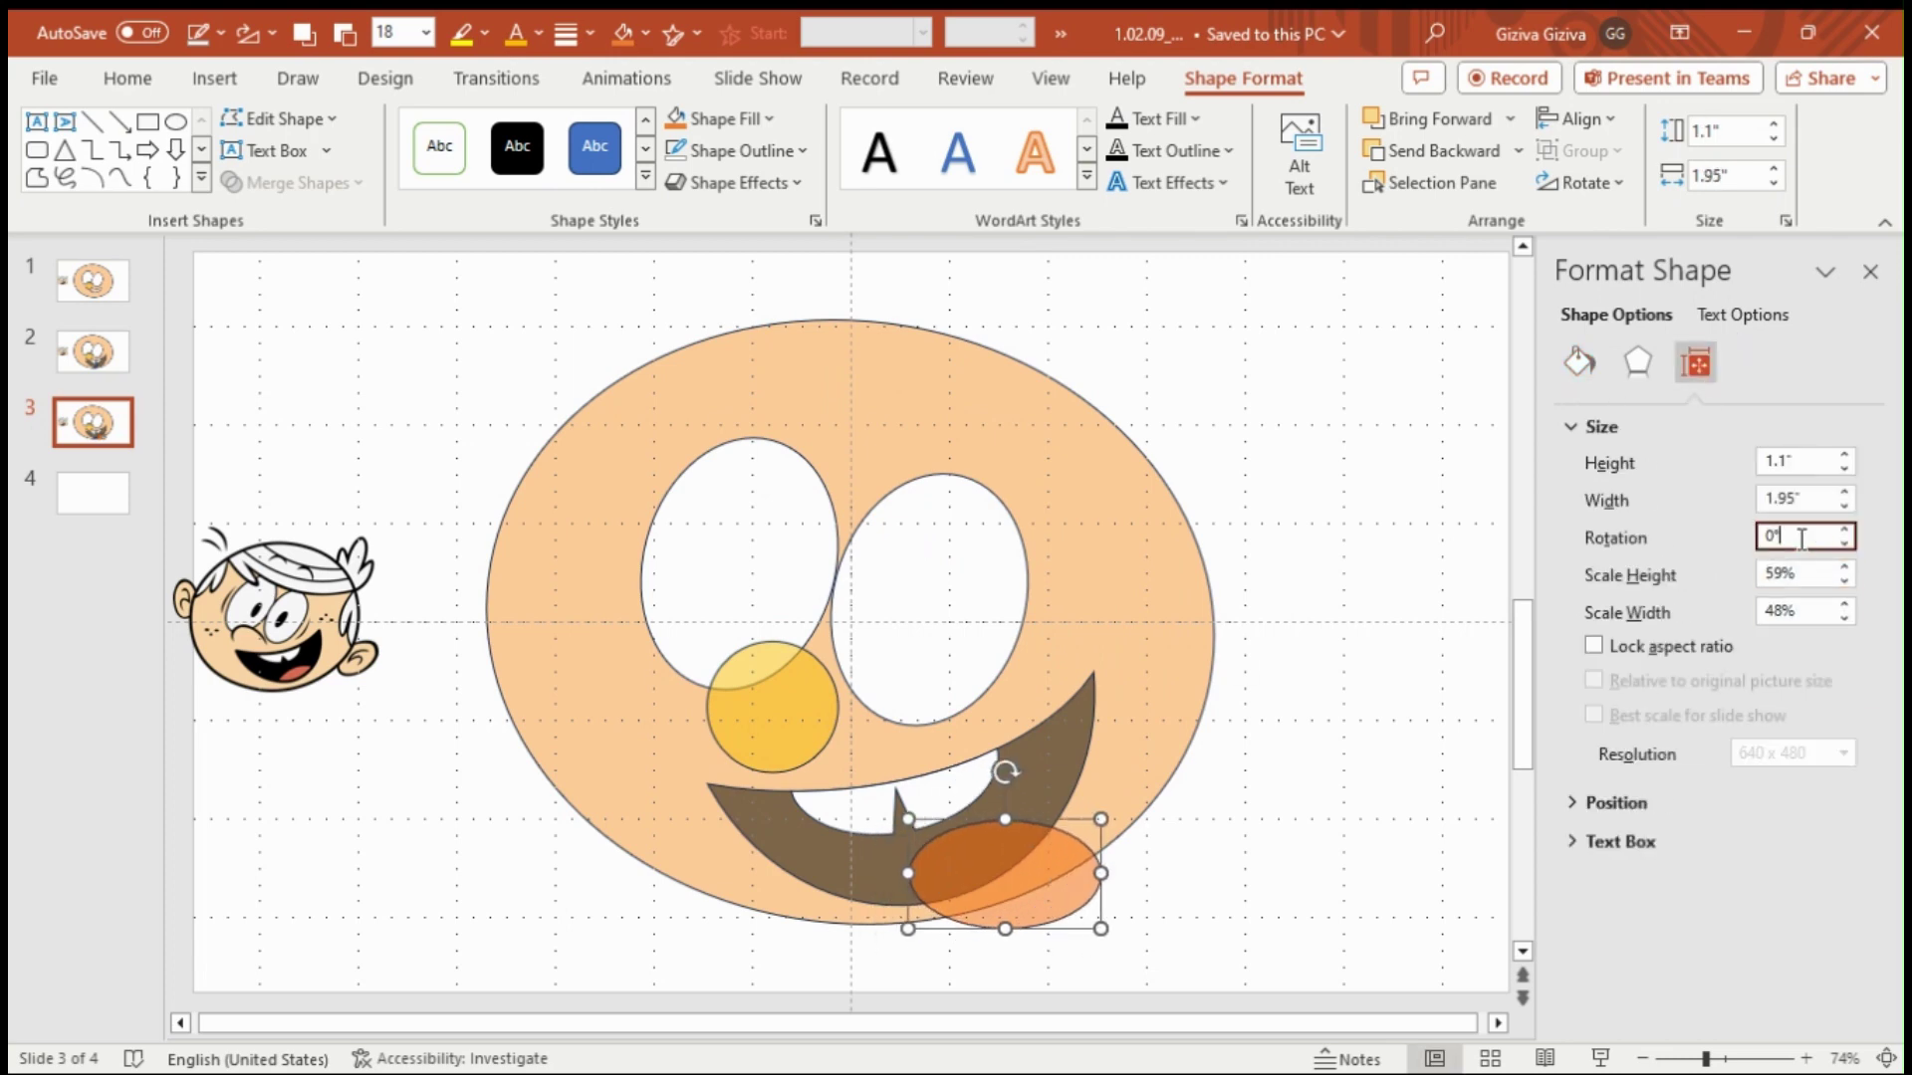
{"action": "type", "text": "-13"}
{"action": "key", "text": "Return"}
{"action": "left_click", "coordinate": [1061, 846]}
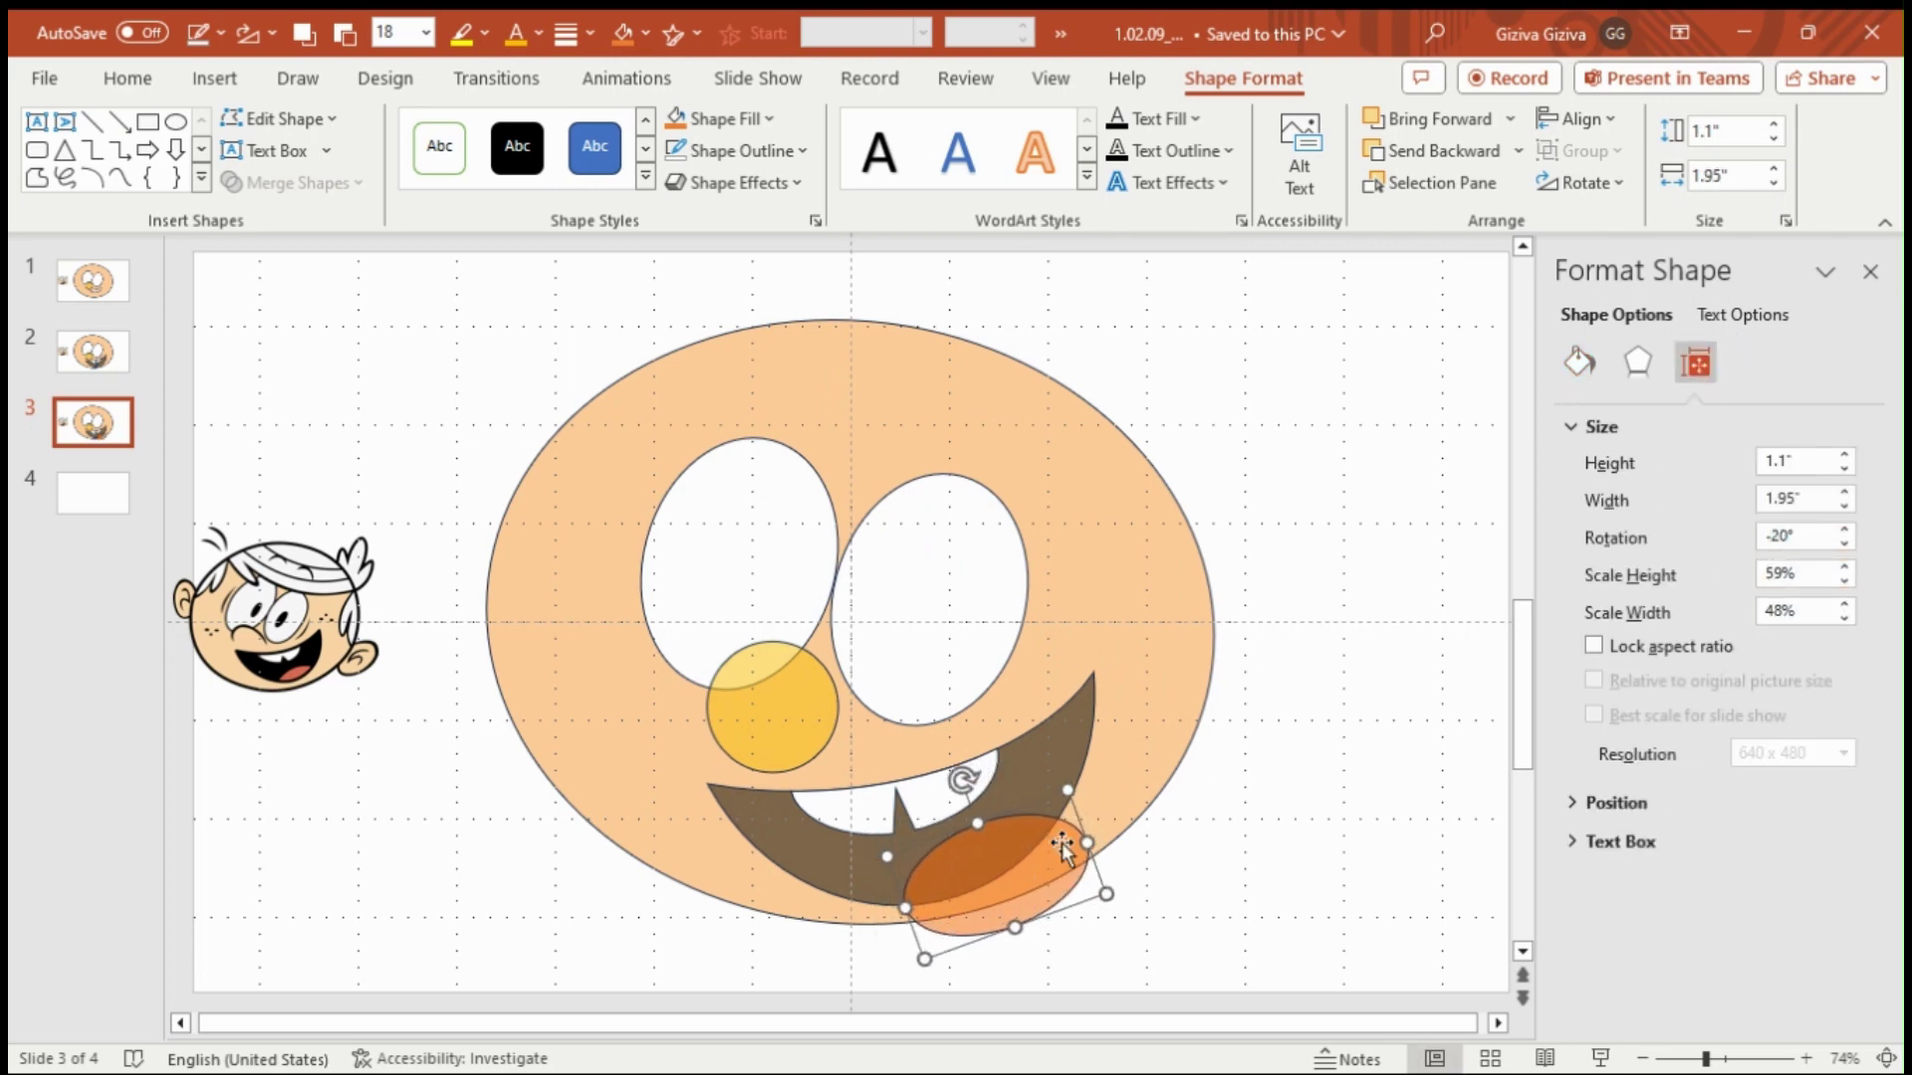
{"action": "left_click_drag", "start_coordinate": [974, 887], "coordinate": [982, 882]}
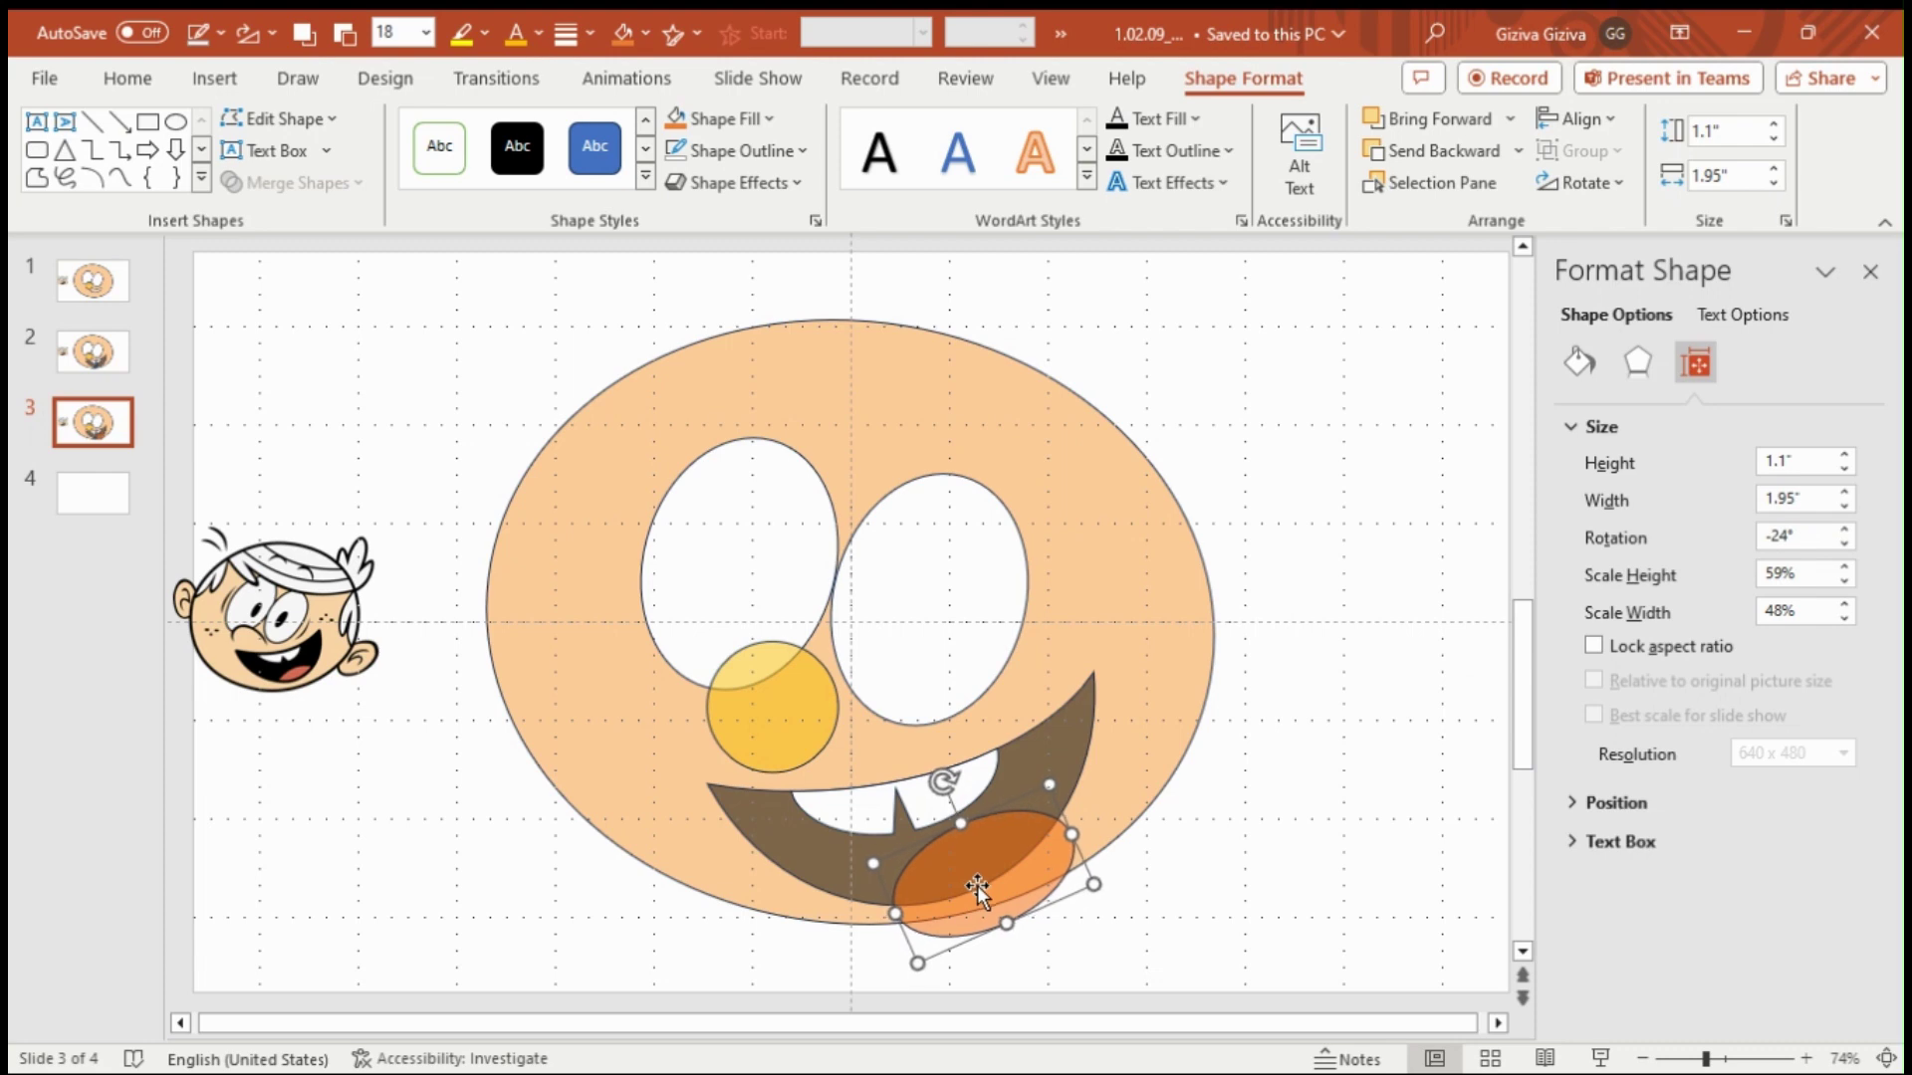
{"action": "left_click", "coordinate": [424, 843]}
{"action": "left_click", "coordinate": [935, 870]}
- Duplicate slide 3 and subtract the ellipse from the brown mouth shape
{"action": "right_click", "coordinate": [101, 432]}
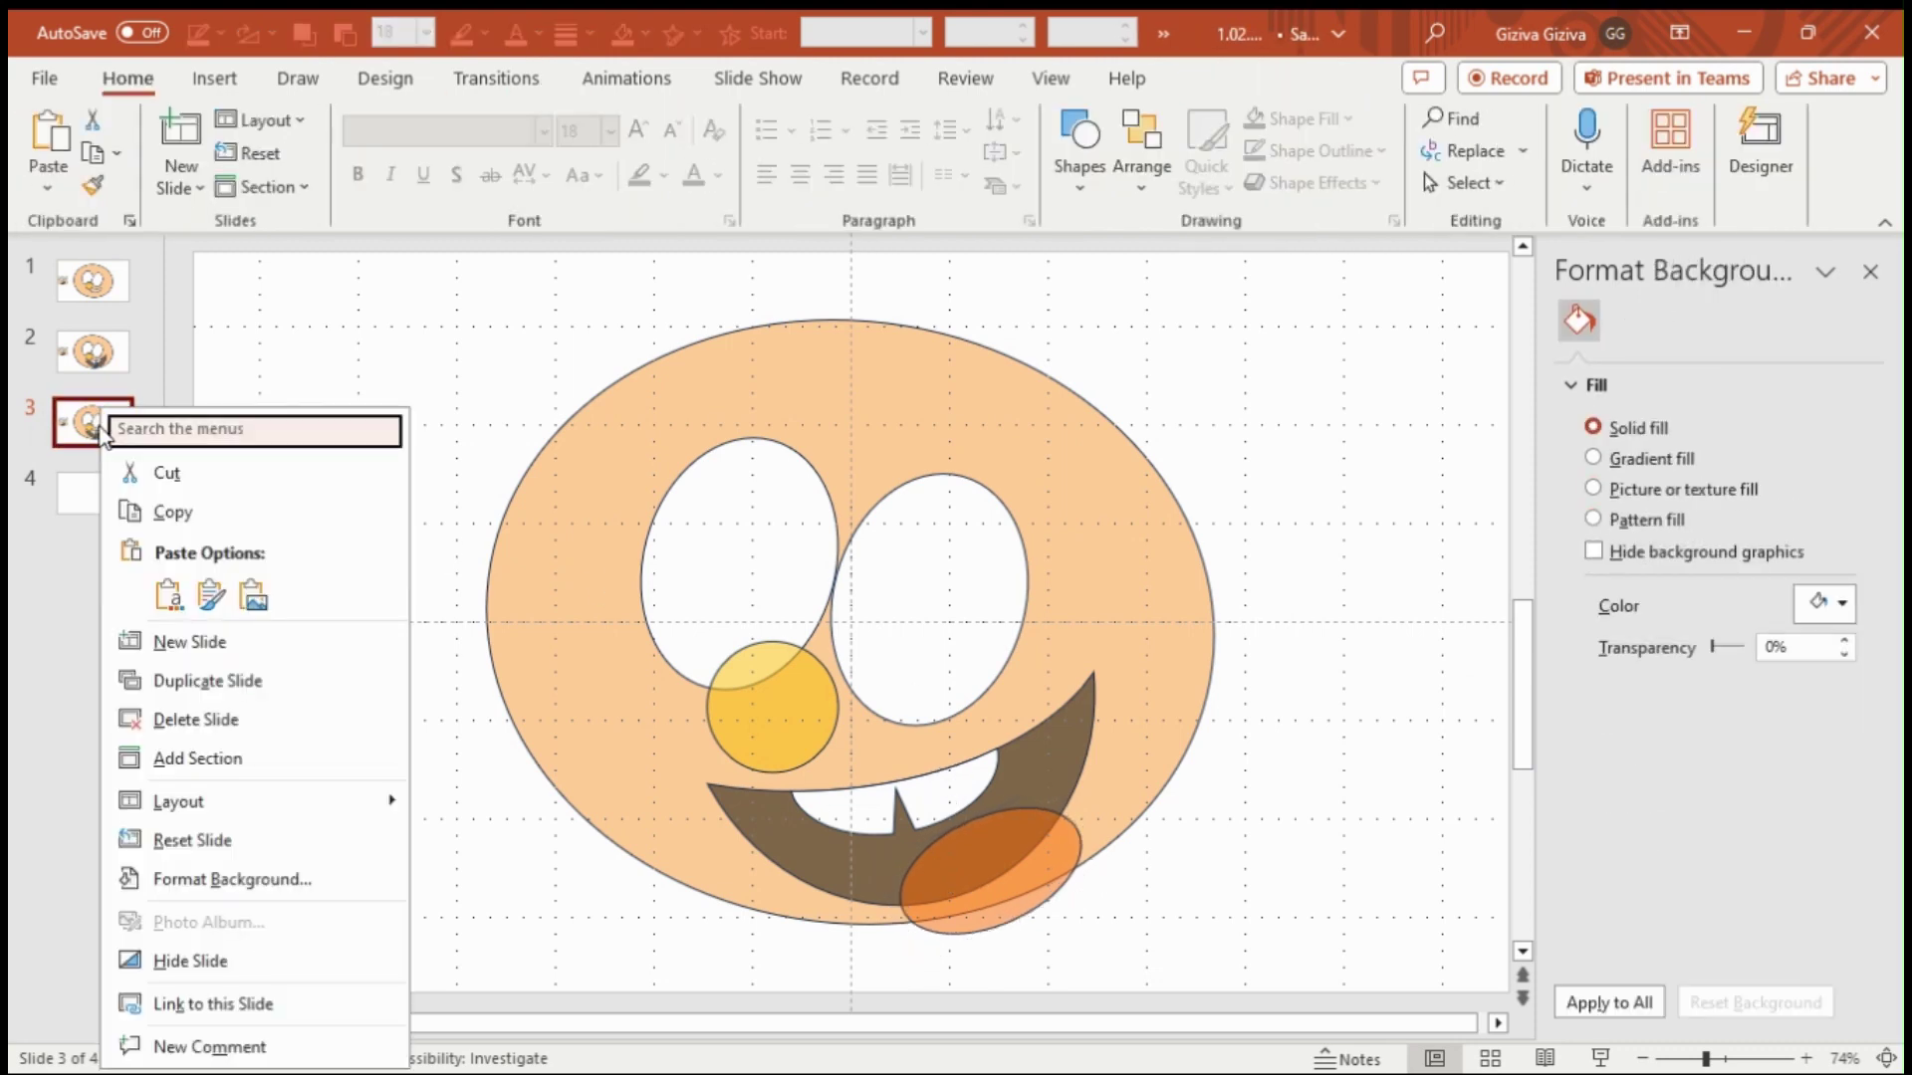
{"action": "left_click", "coordinate": [189, 674]}
{"action": "left_click", "coordinate": [838, 847], "text": "shift"}
{"action": "left_click", "coordinate": [289, 182]}
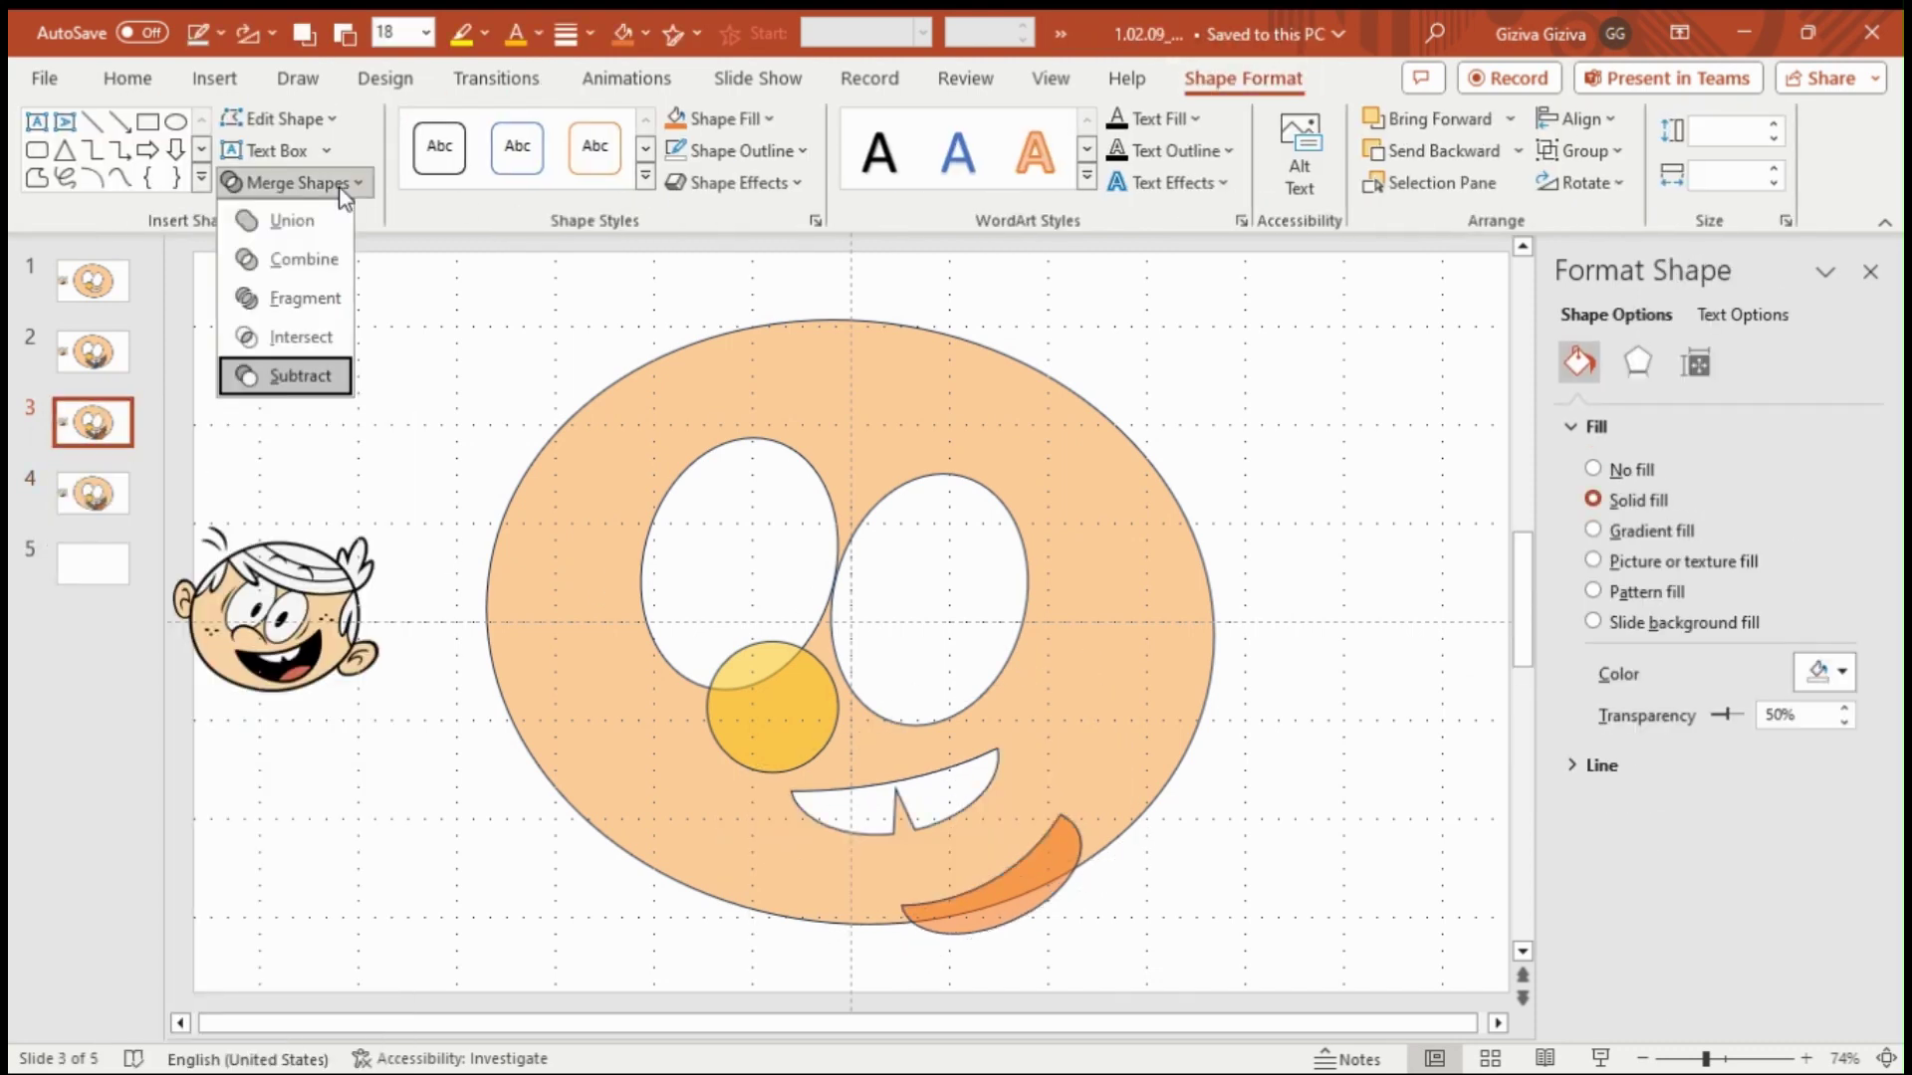
{"action": "left_click", "coordinate": [293, 375]}
- Paste the ellipse onto slide 4 and colour it pink as a tongue
{"action": "key", "text": "Return"}
{"action": "key", "text": "ctrl+c"}
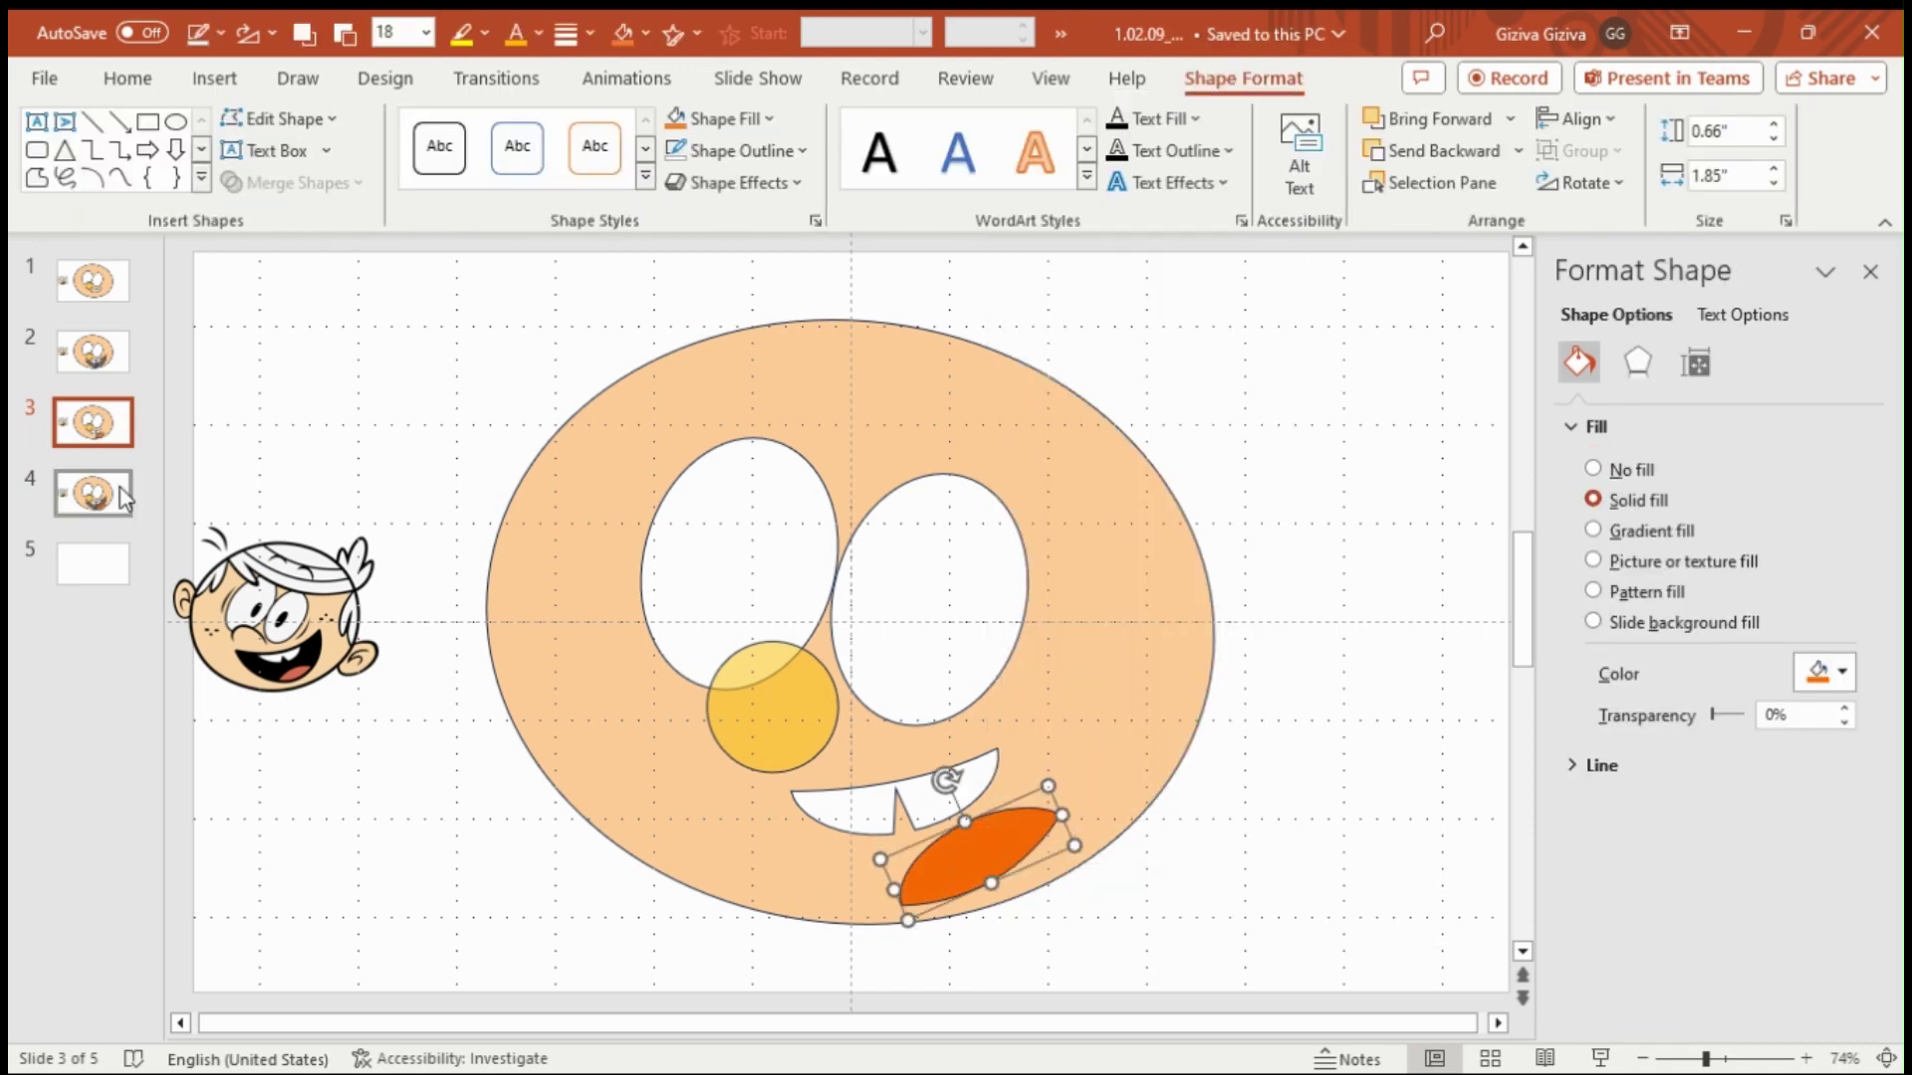
{"action": "left_click", "coordinate": [93, 493]}
{"action": "key", "text": "ctrl+v"}
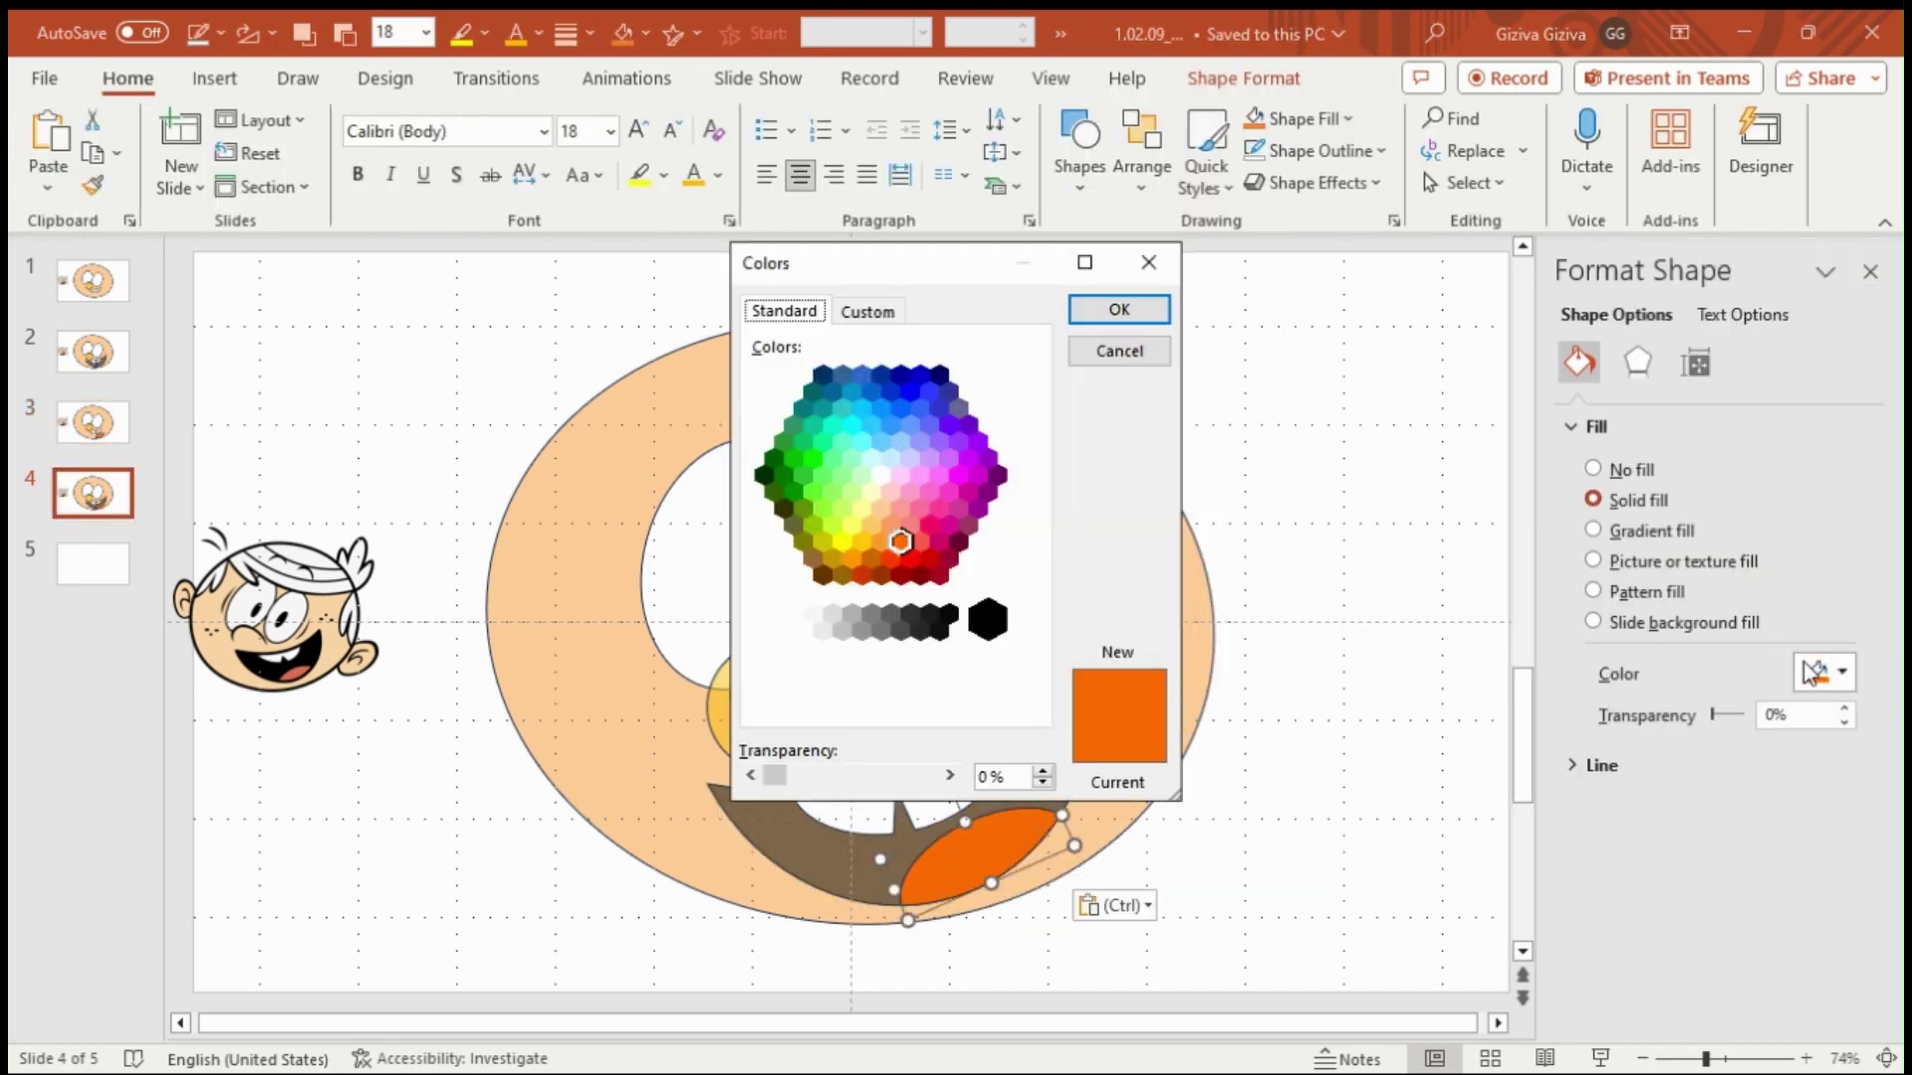
{"action": "left_click", "coordinate": [1119, 310]}
- Draw a circle between the eyes and fill the mouth black
{"action": "left_click", "coordinate": [947, 931]}
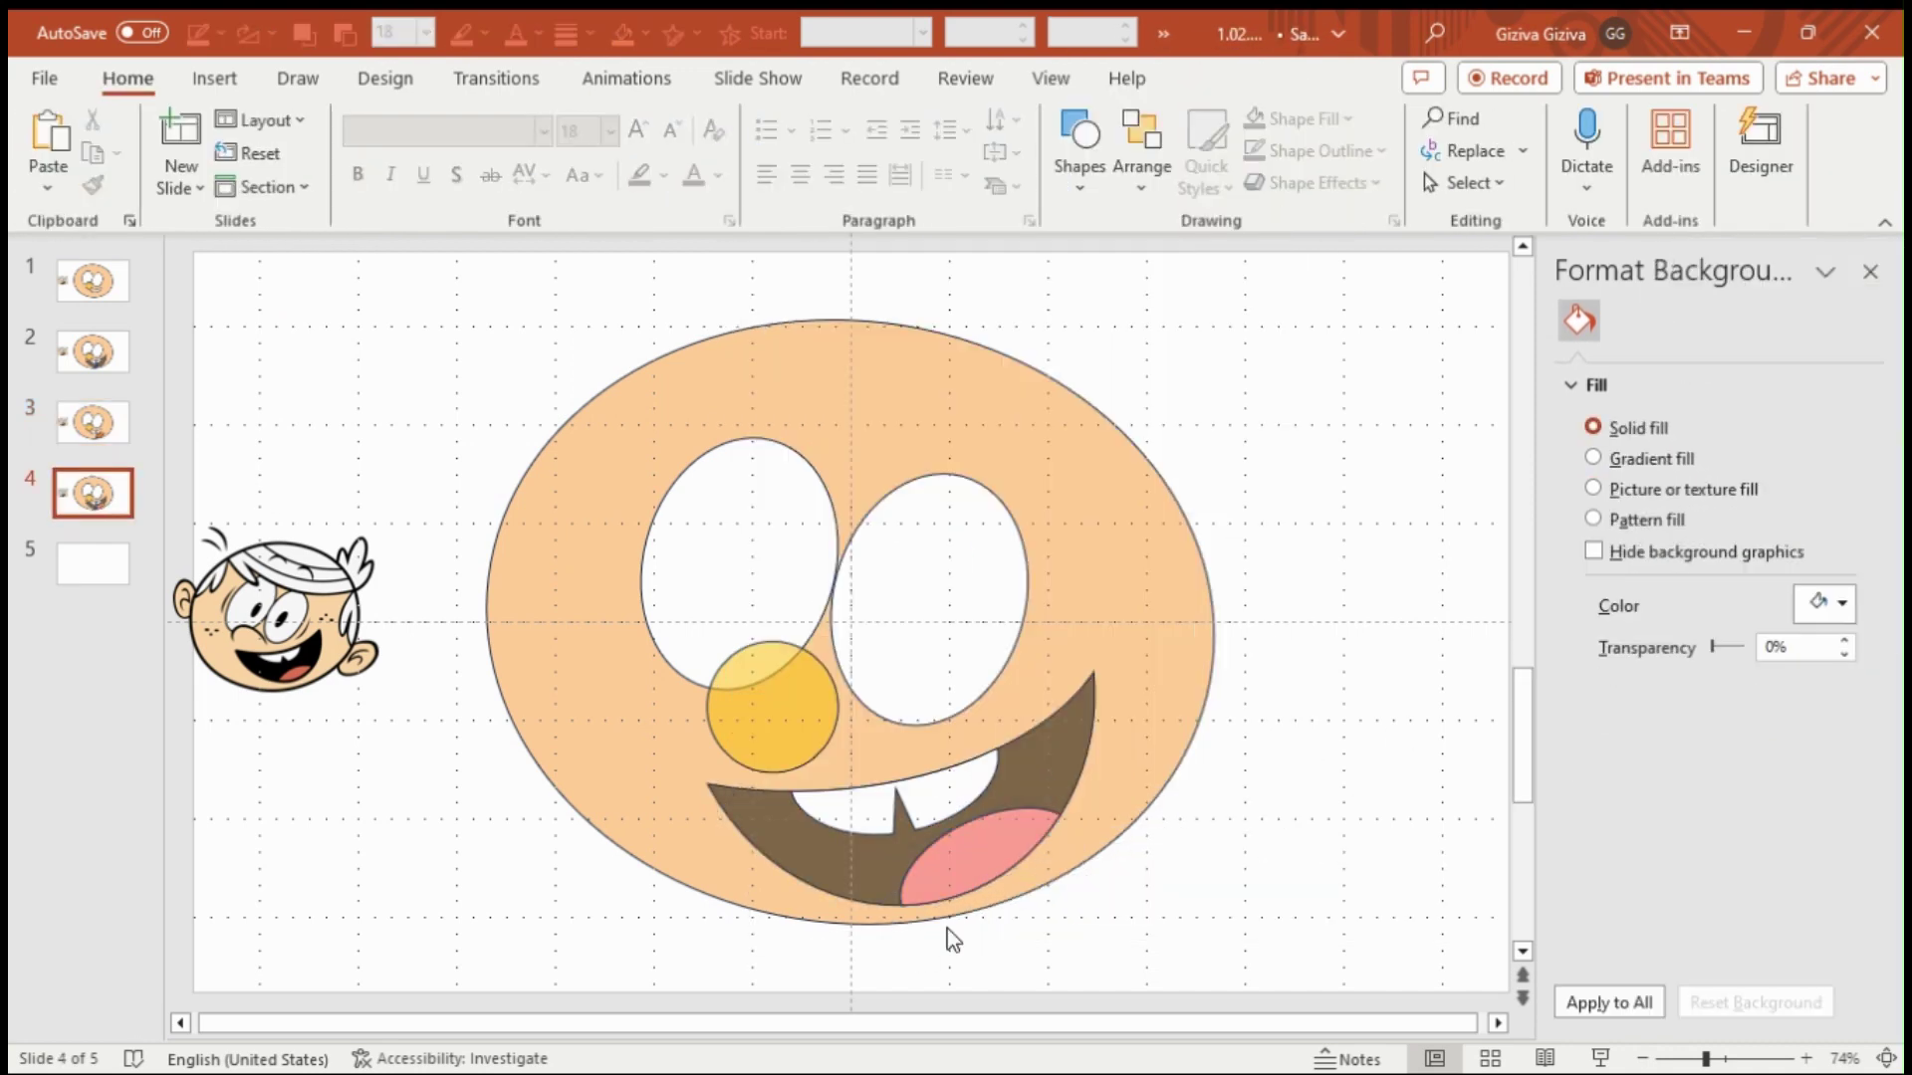
{"action": "left_click", "coordinate": [883, 674]}
{"action": "left_click", "coordinate": [1450, 784]}
{"action": "left_click", "coordinate": [1079, 149]}
{"action": "left_click", "coordinate": [1090, 444]}
{"action": "left_click_drag", "start_coordinate": [792, 573], "coordinate": [890, 672]}
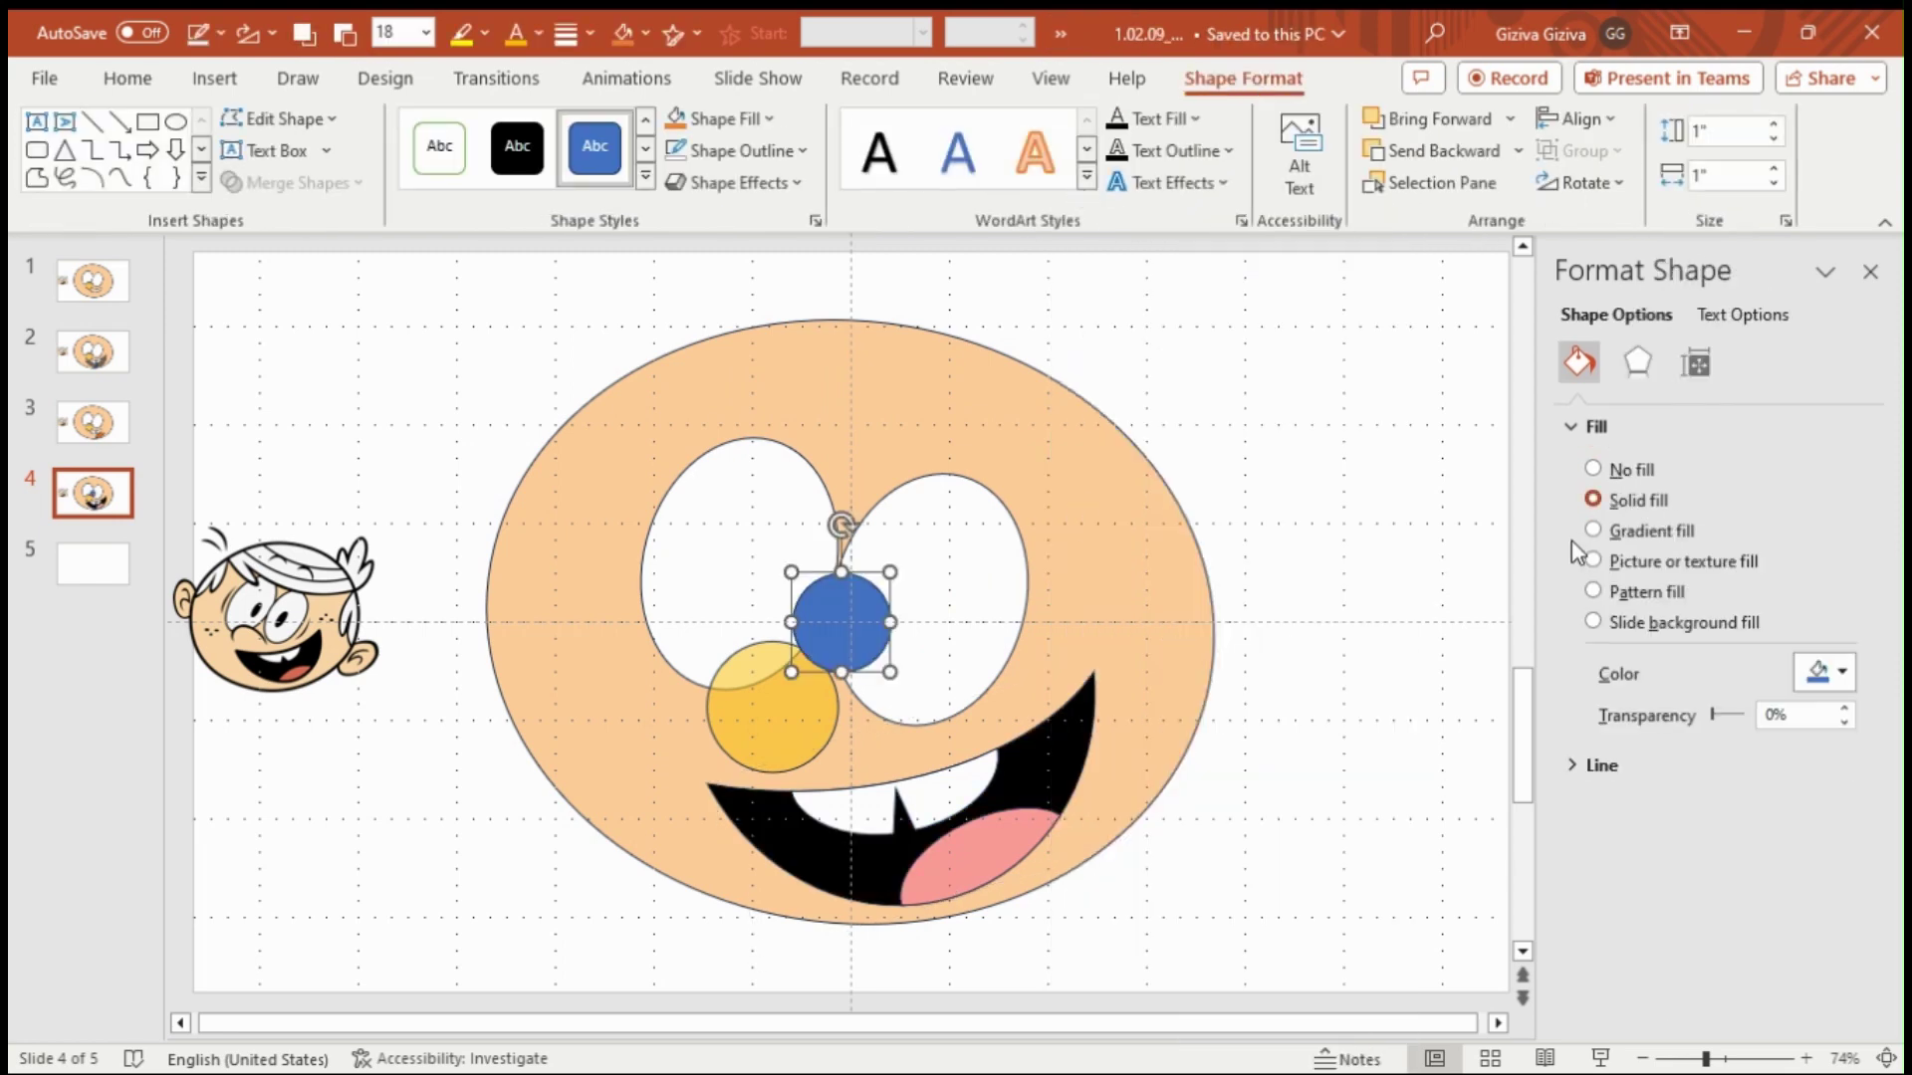
{"action": "left_click", "coordinate": [1814, 674]}
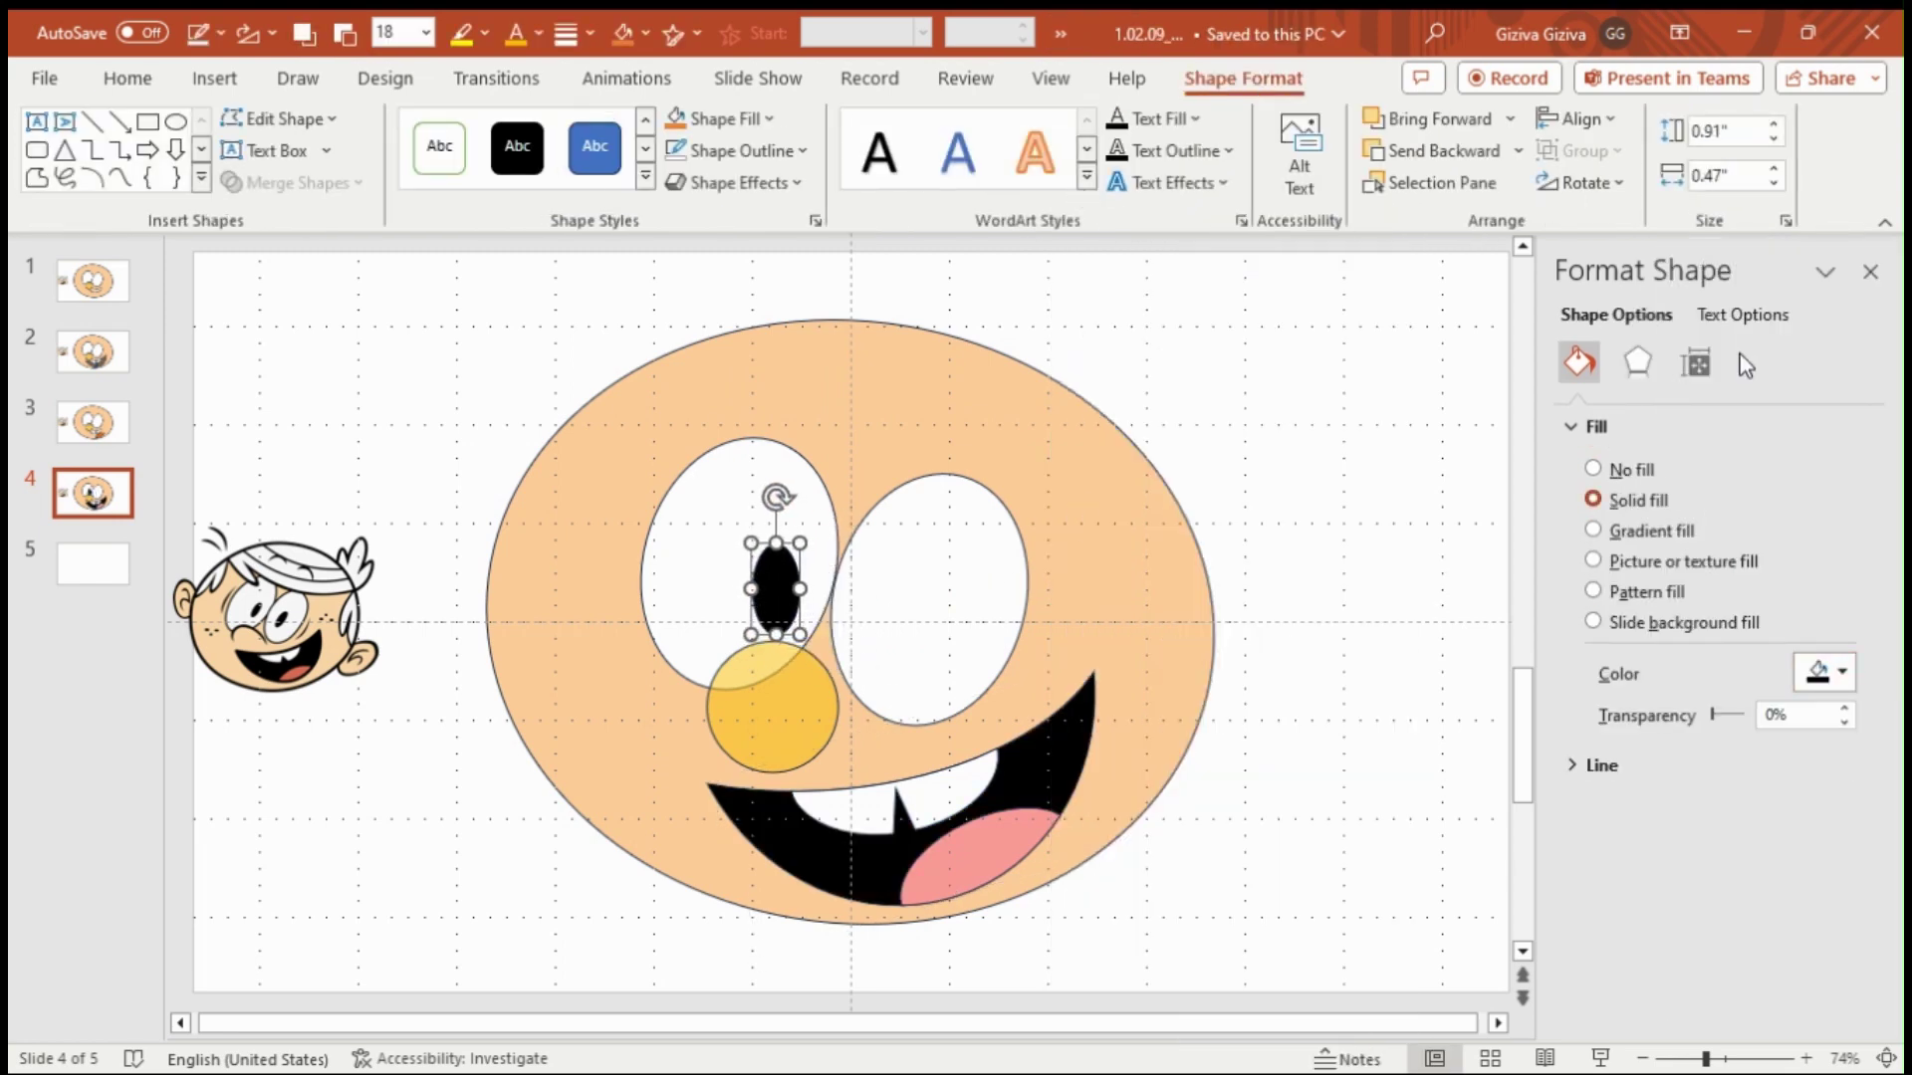
- Tilt the black pupil in the Size settings and paste a copy into the right eye
{"action": "left_click", "coordinate": [1695, 363]}
{"action": "left_click", "coordinate": [1802, 536]}
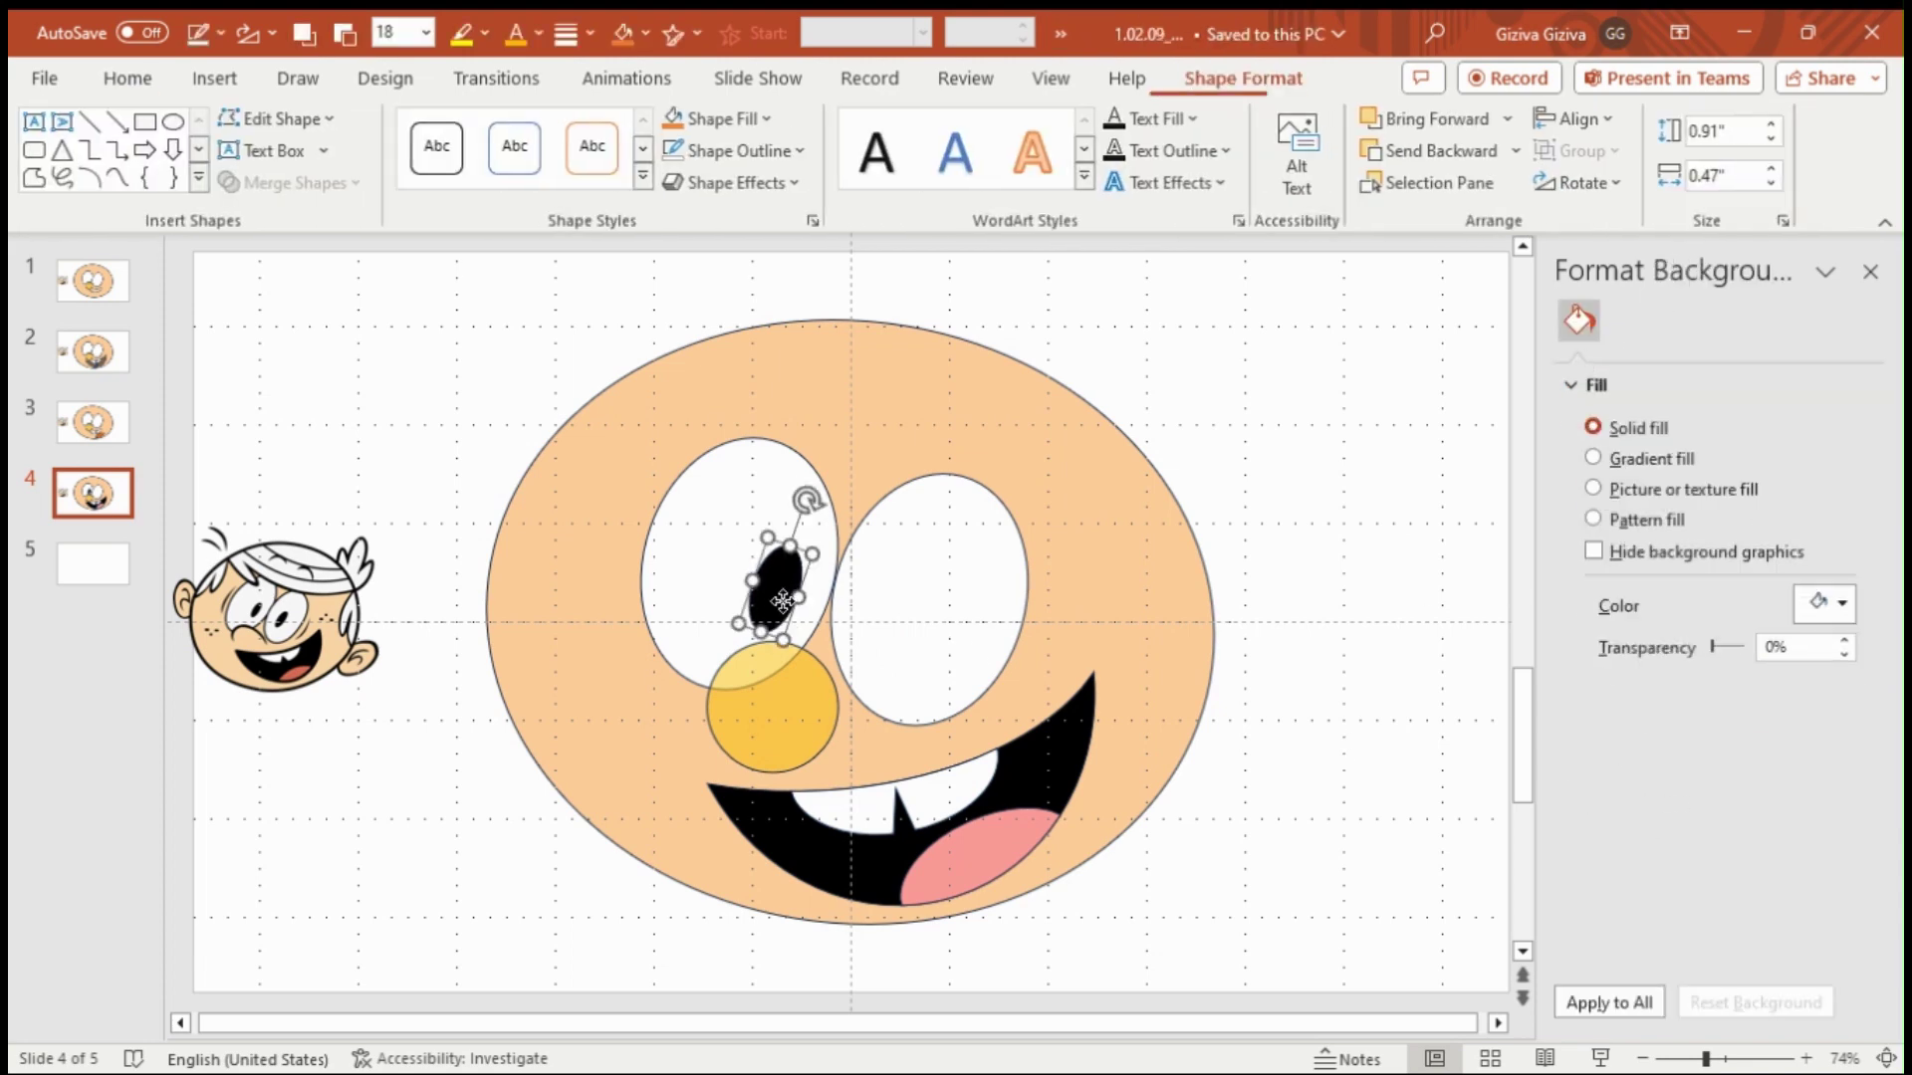
{"action": "right_click", "coordinate": [783, 600]}
{"action": "left_click", "coordinate": [828, 341]}
{"action": "key", "text": "ctrl+v"}
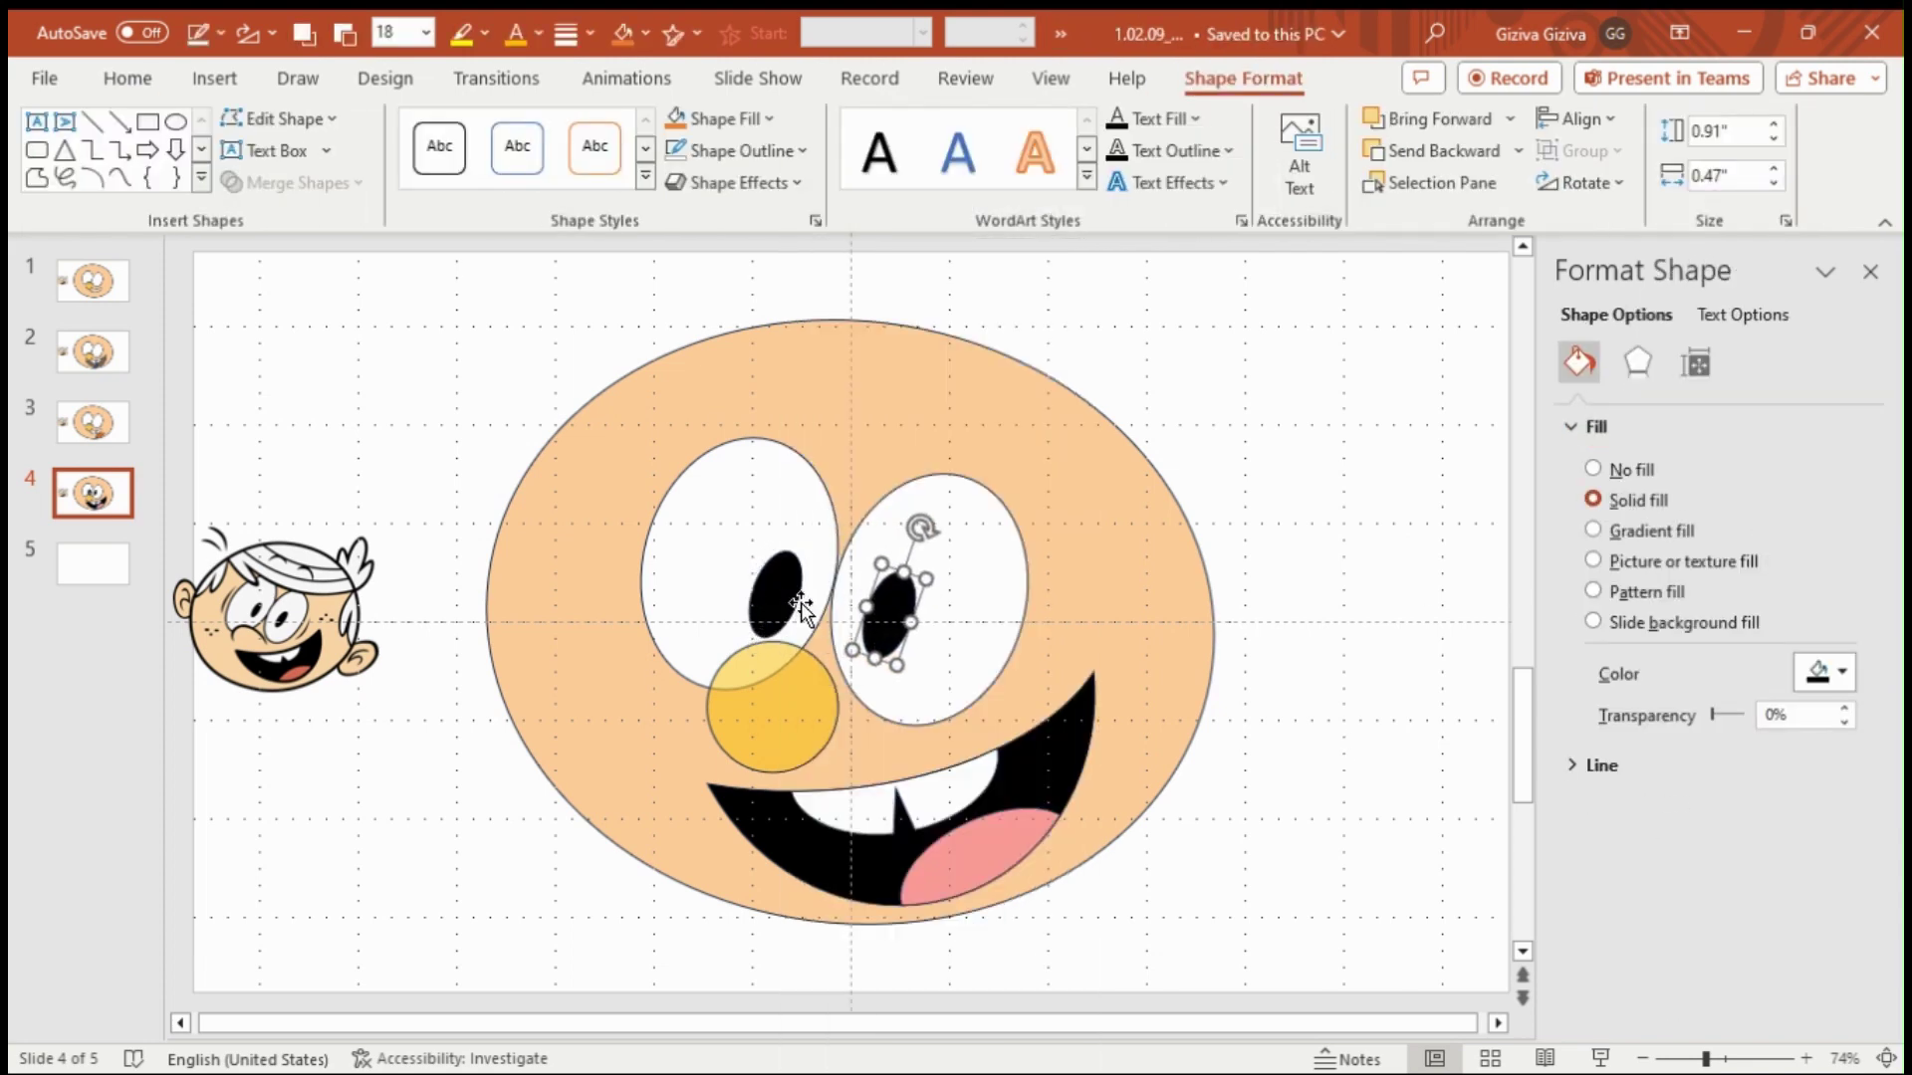
{"action": "left_click", "coordinate": [1199, 848]}
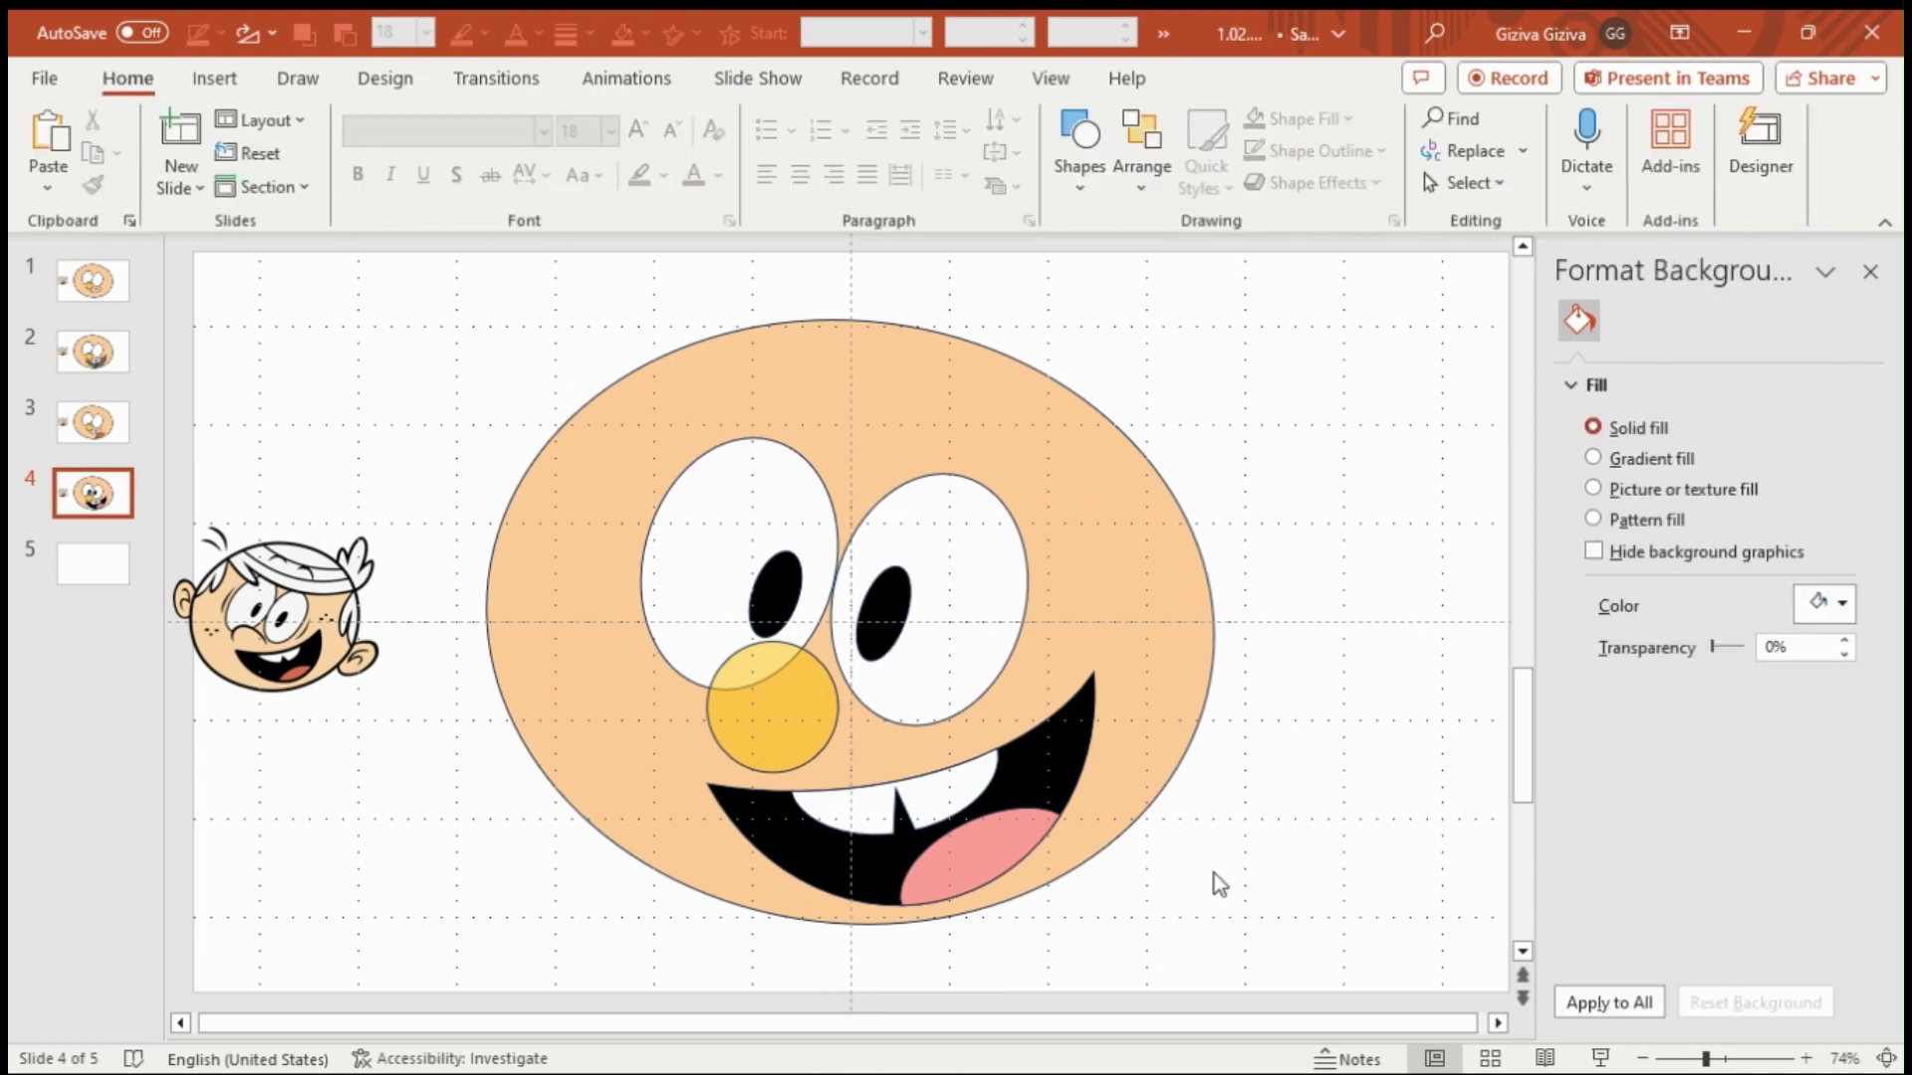
- Enlarge the yellow nose and select the eyes, pupils and mouth together
{"action": "key", "text": "shift+Right"}
{"action": "key", "text": "shift+Right"}
{"action": "key", "text": "shift+Right"}
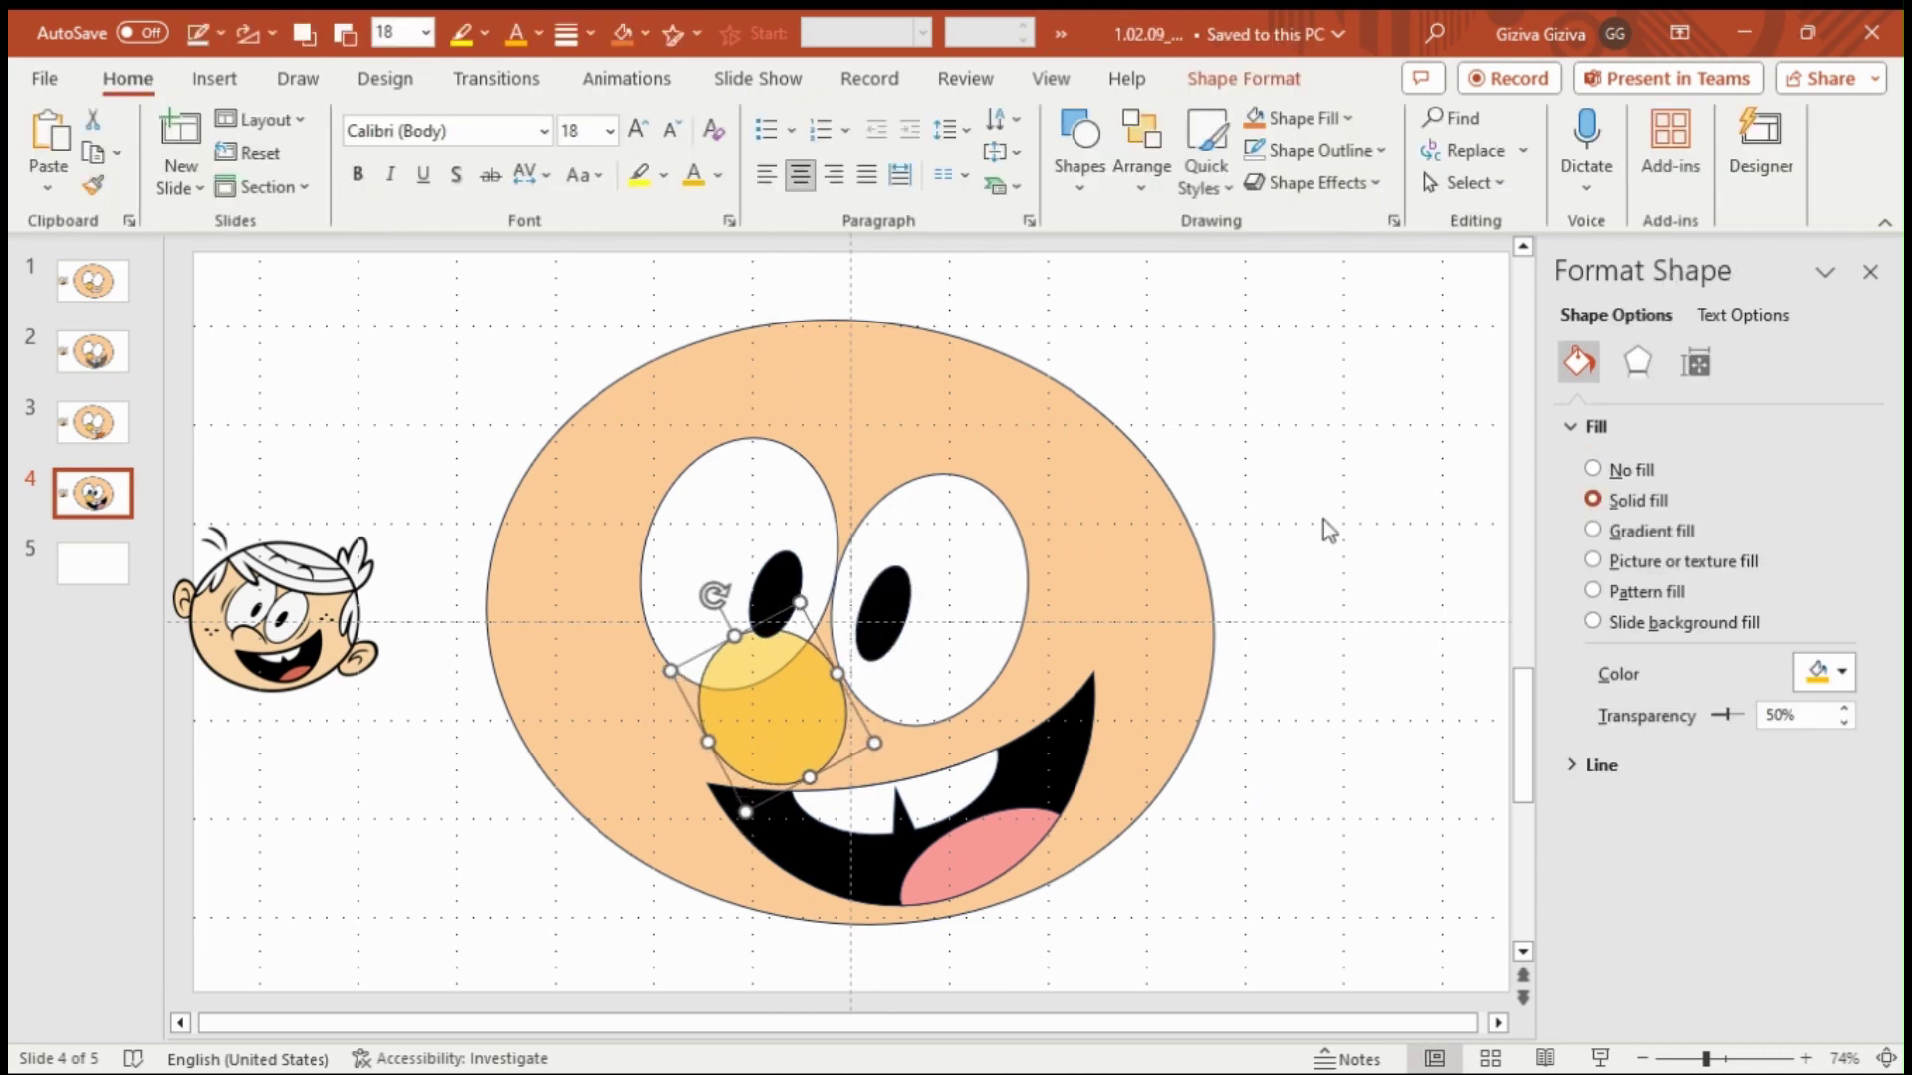
{"action": "key", "text": "shift+Up"}
{"action": "key", "text": "shift+Up"}
{"action": "key", "text": "shift+Up"}
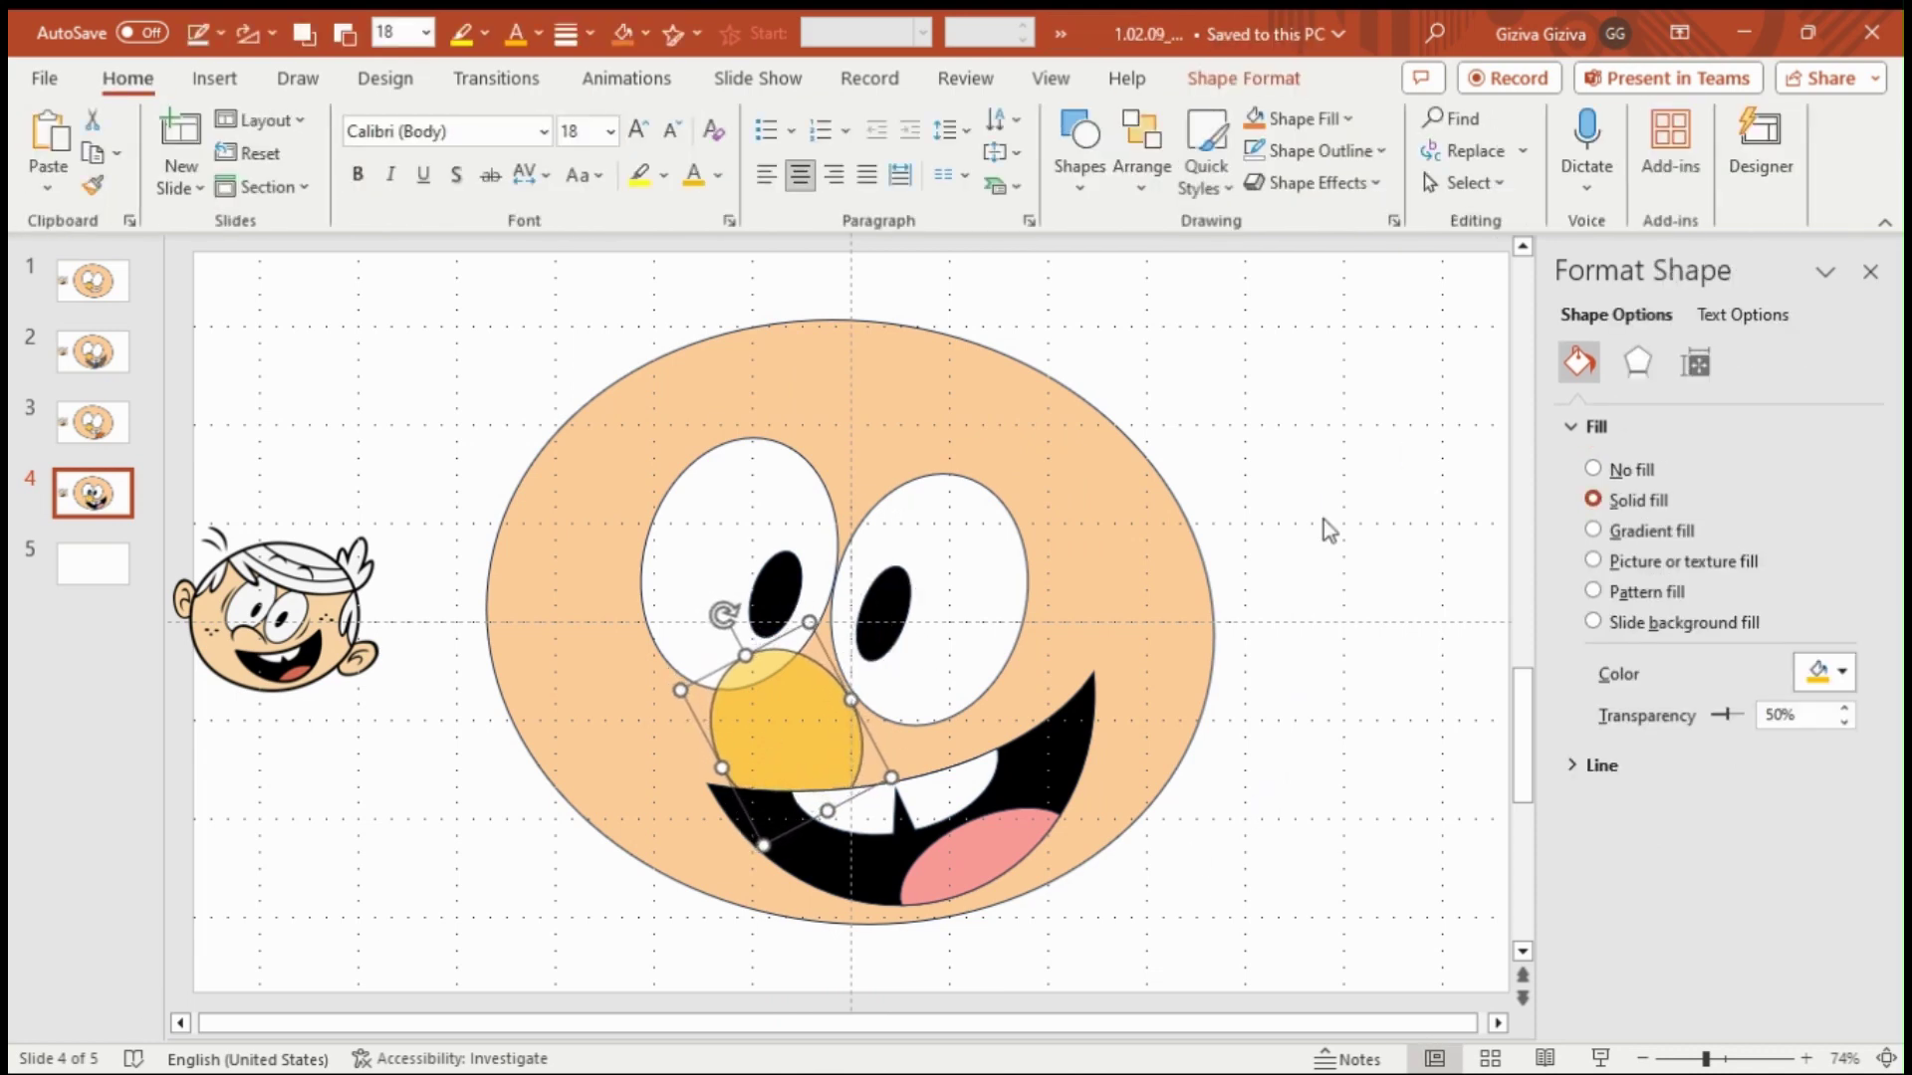
{"action": "left_click_drag", "start_coordinate": [1321, 415], "coordinate": [458, 986]}
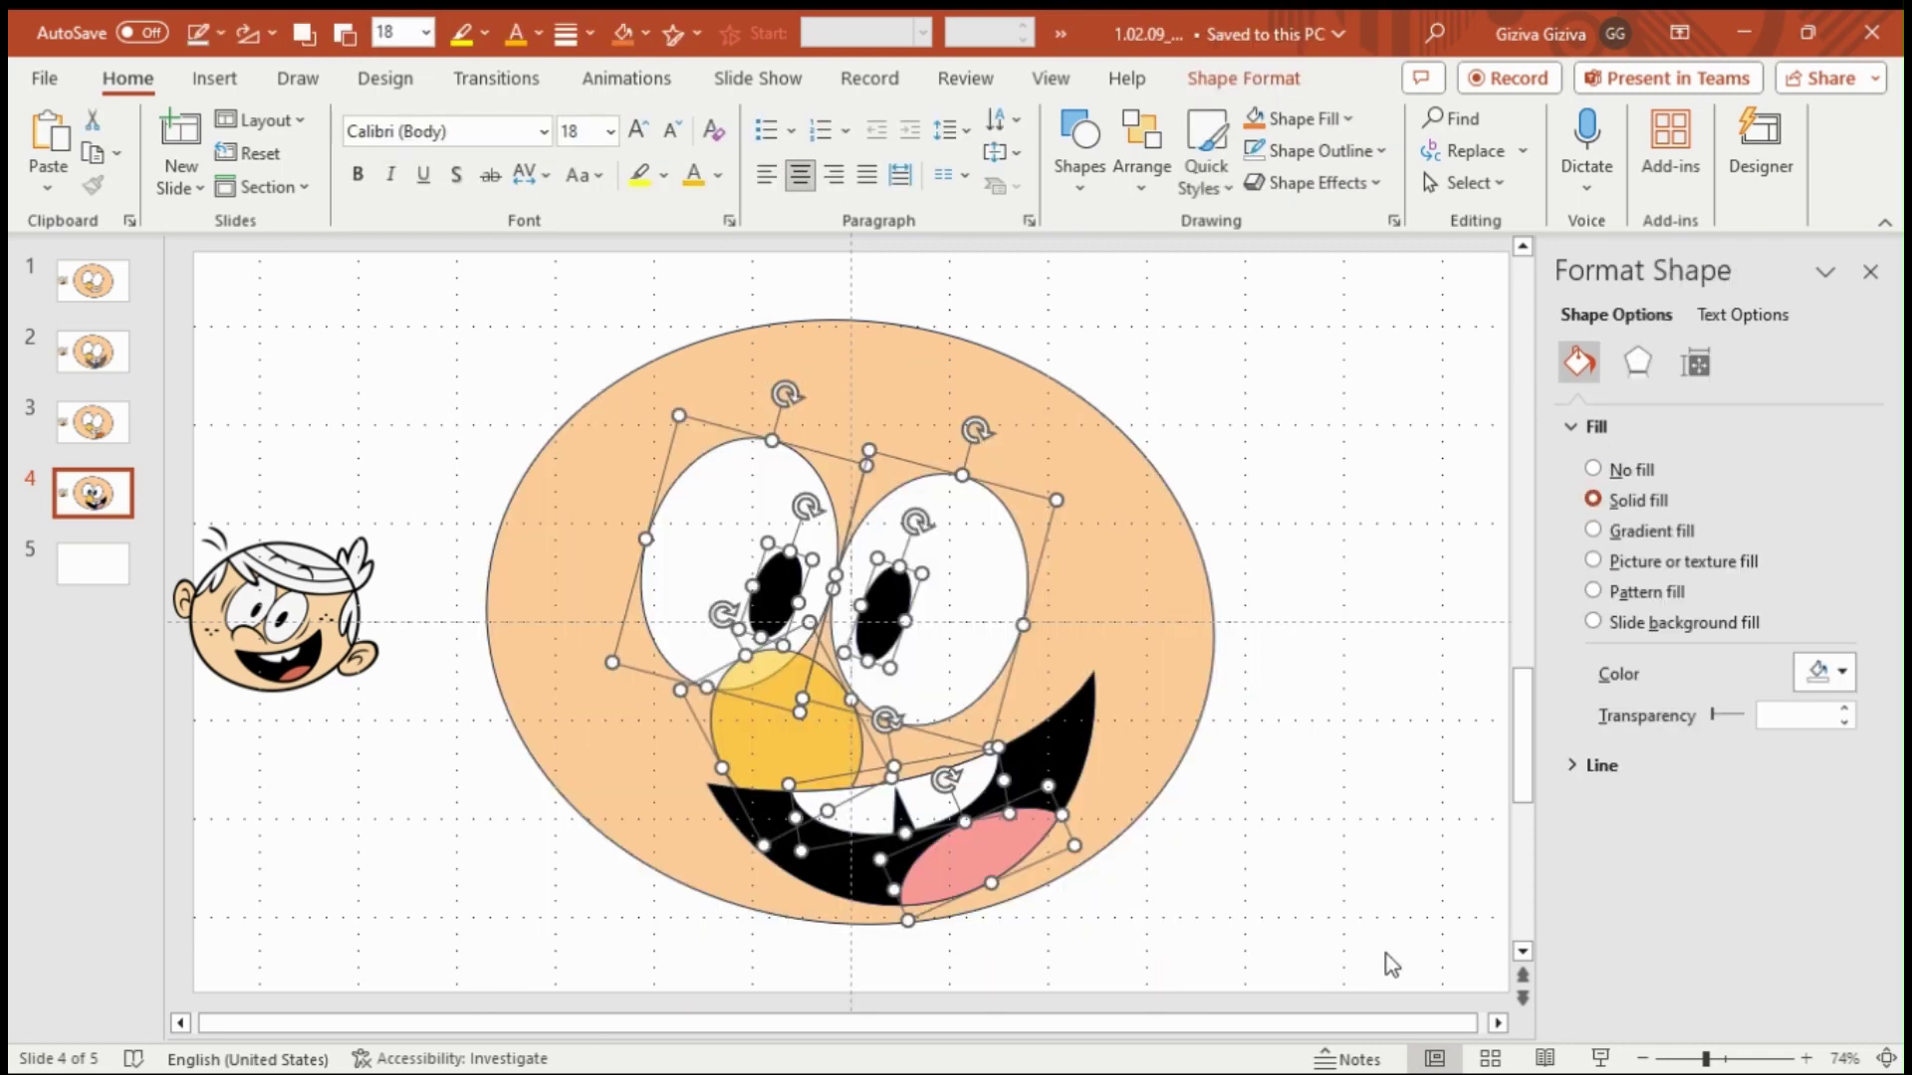
{"action": "left_click", "coordinate": [518, 433]}
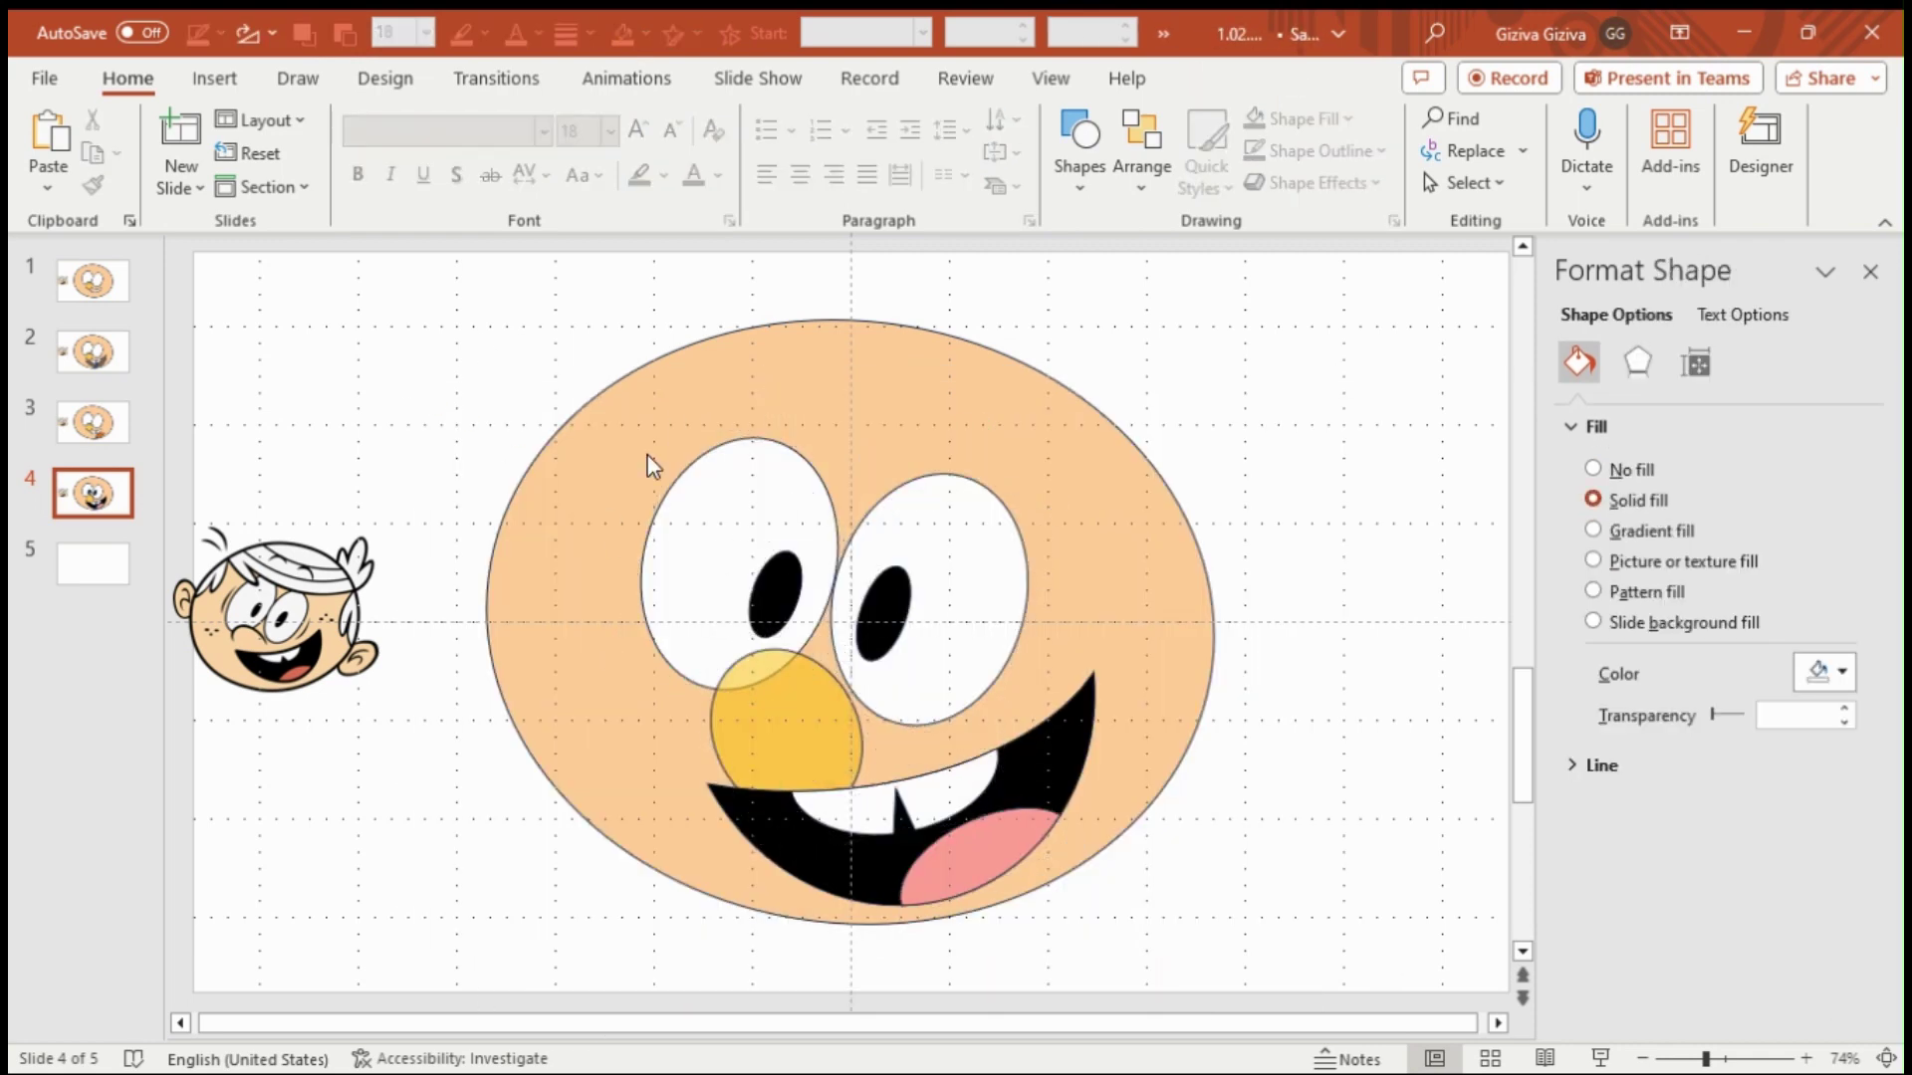
{"action": "left_click_drag", "start_coordinate": [371, 343], "coordinate": [1443, 981]}
{"action": "left_click", "coordinate": [1348, 871]}
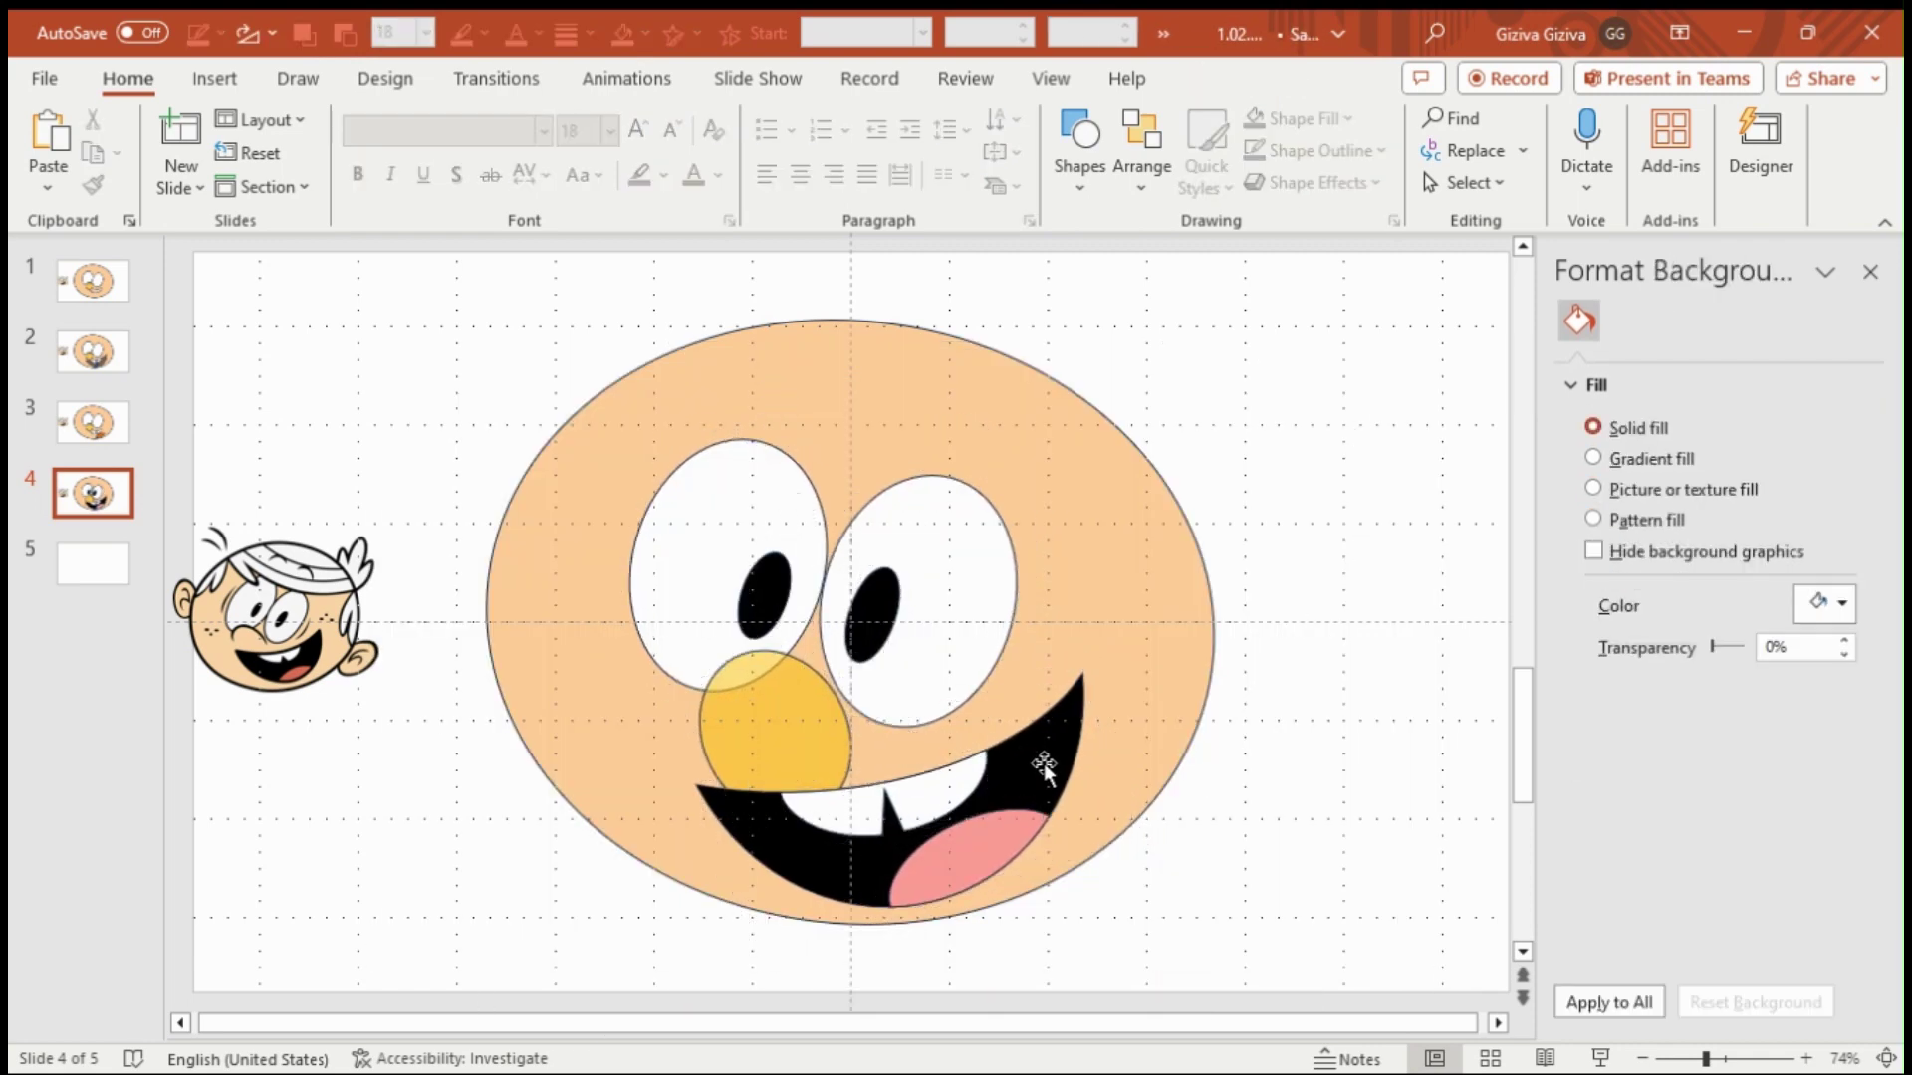
- Change the left eye's rotation value in the Format Shape Size settings
{"action": "left_click", "coordinate": [944, 739]}
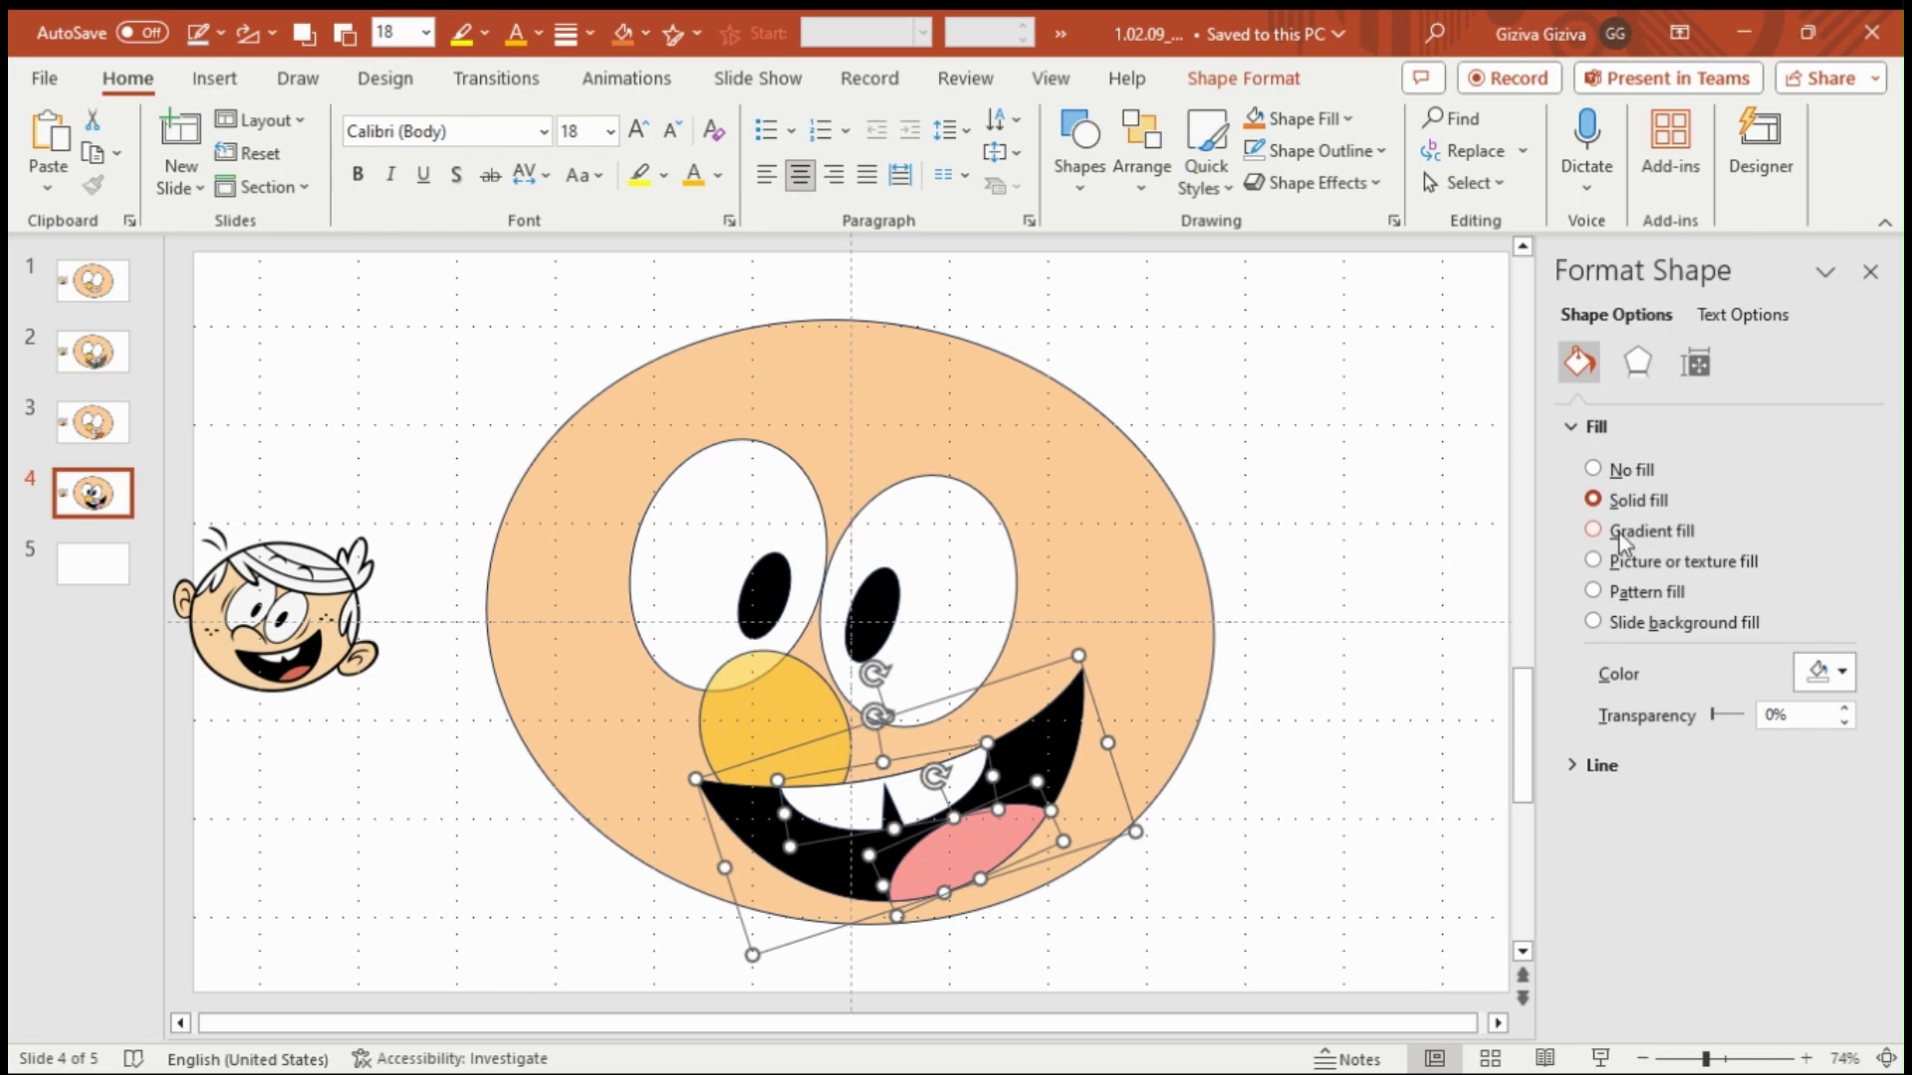
{"action": "left_click_drag", "start_coordinate": [1354, 353], "coordinate": [404, 787]}
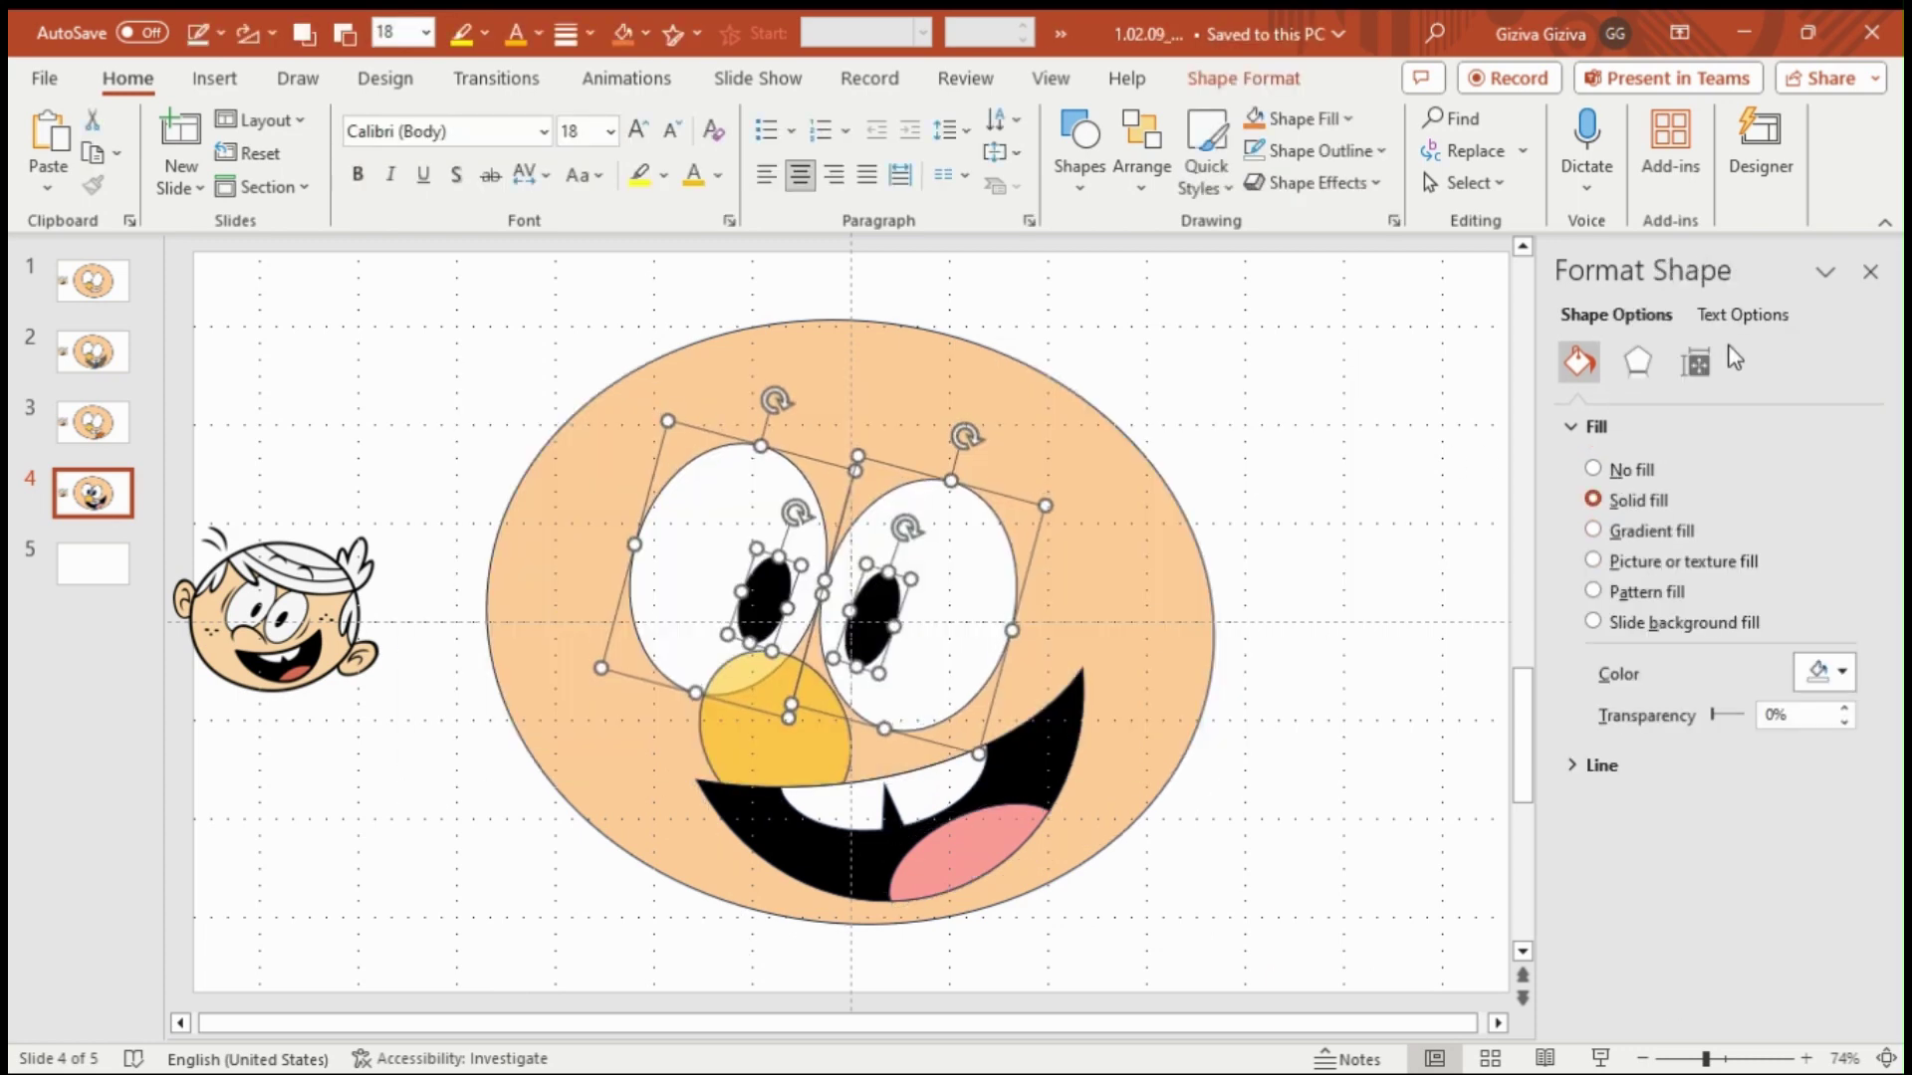
{"action": "left_click", "coordinate": [1694, 361]}
{"action": "left_click", "coordinate": [1322, 572]}
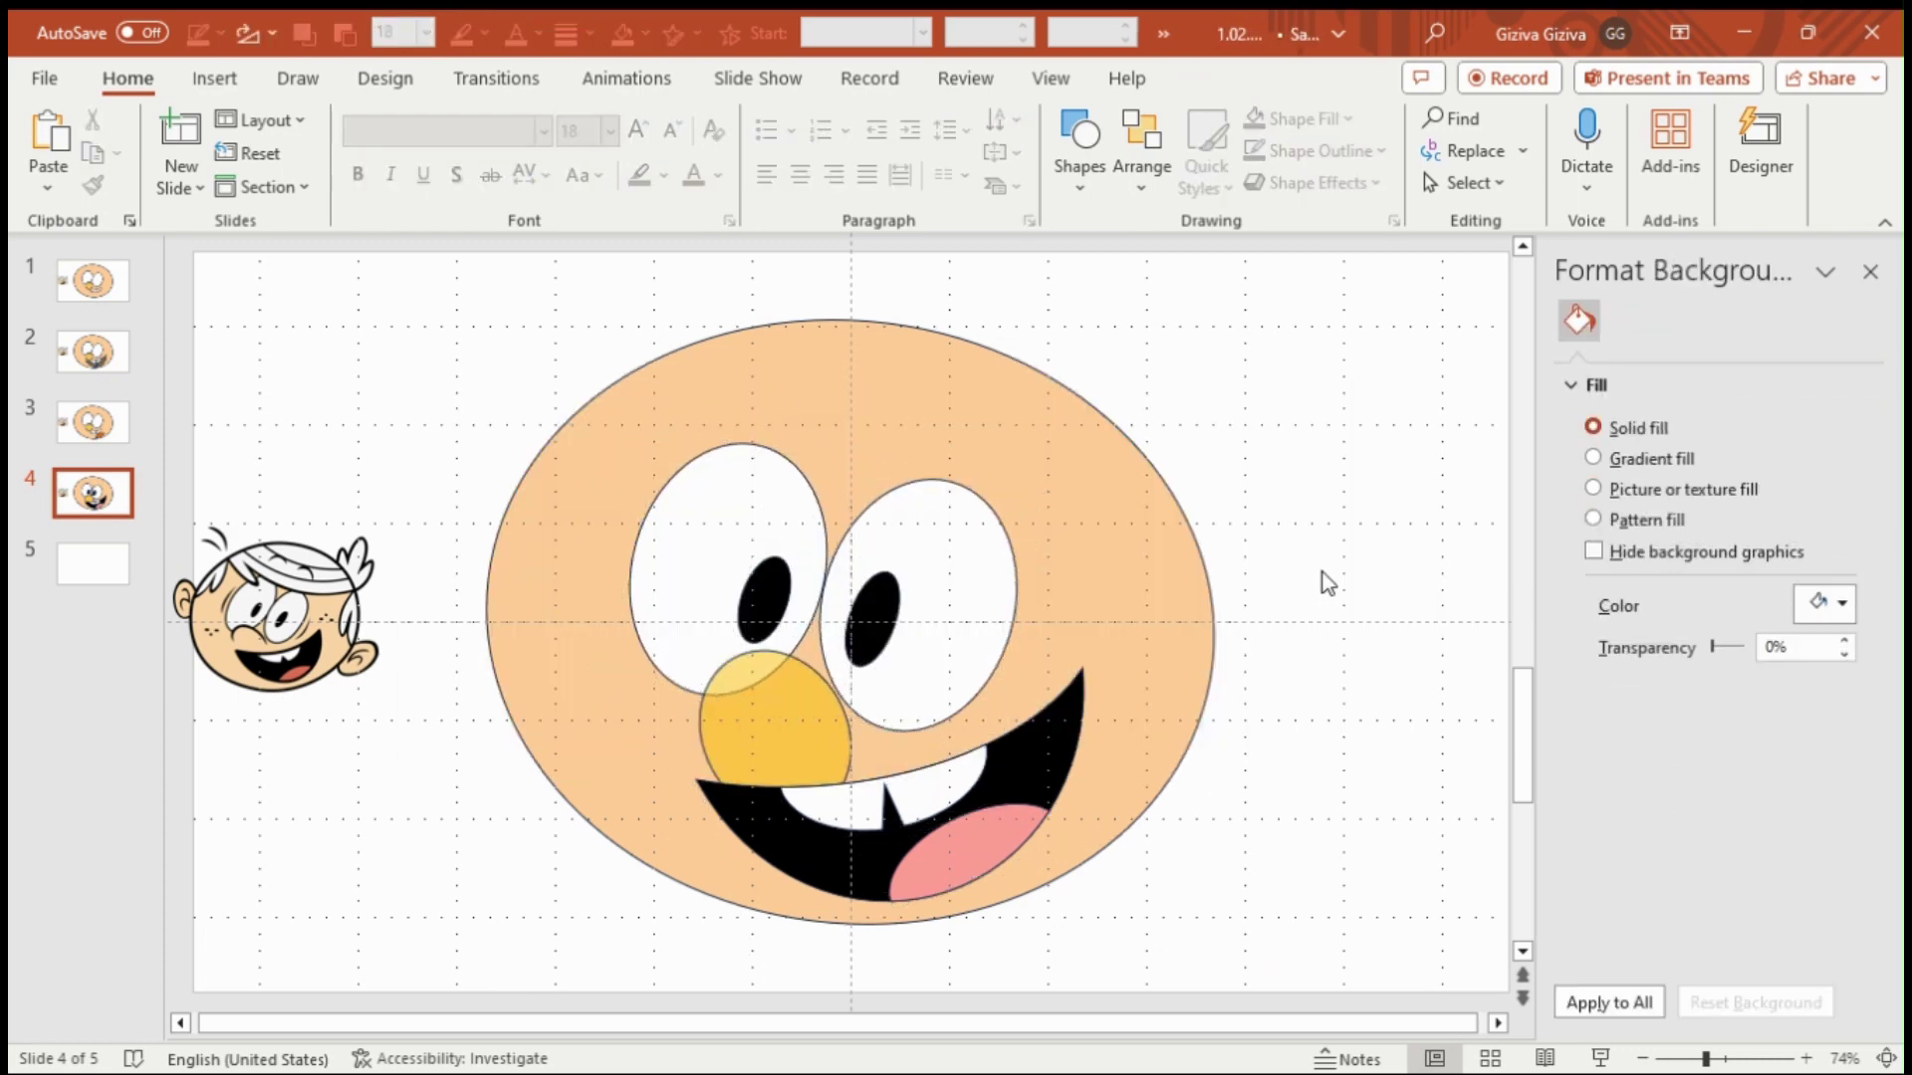
{"action": "key", "text": "Tab"}
{"action": "double_click", "coordinate": [1810, 535]}
{"action": "key", "text": "Tab"}
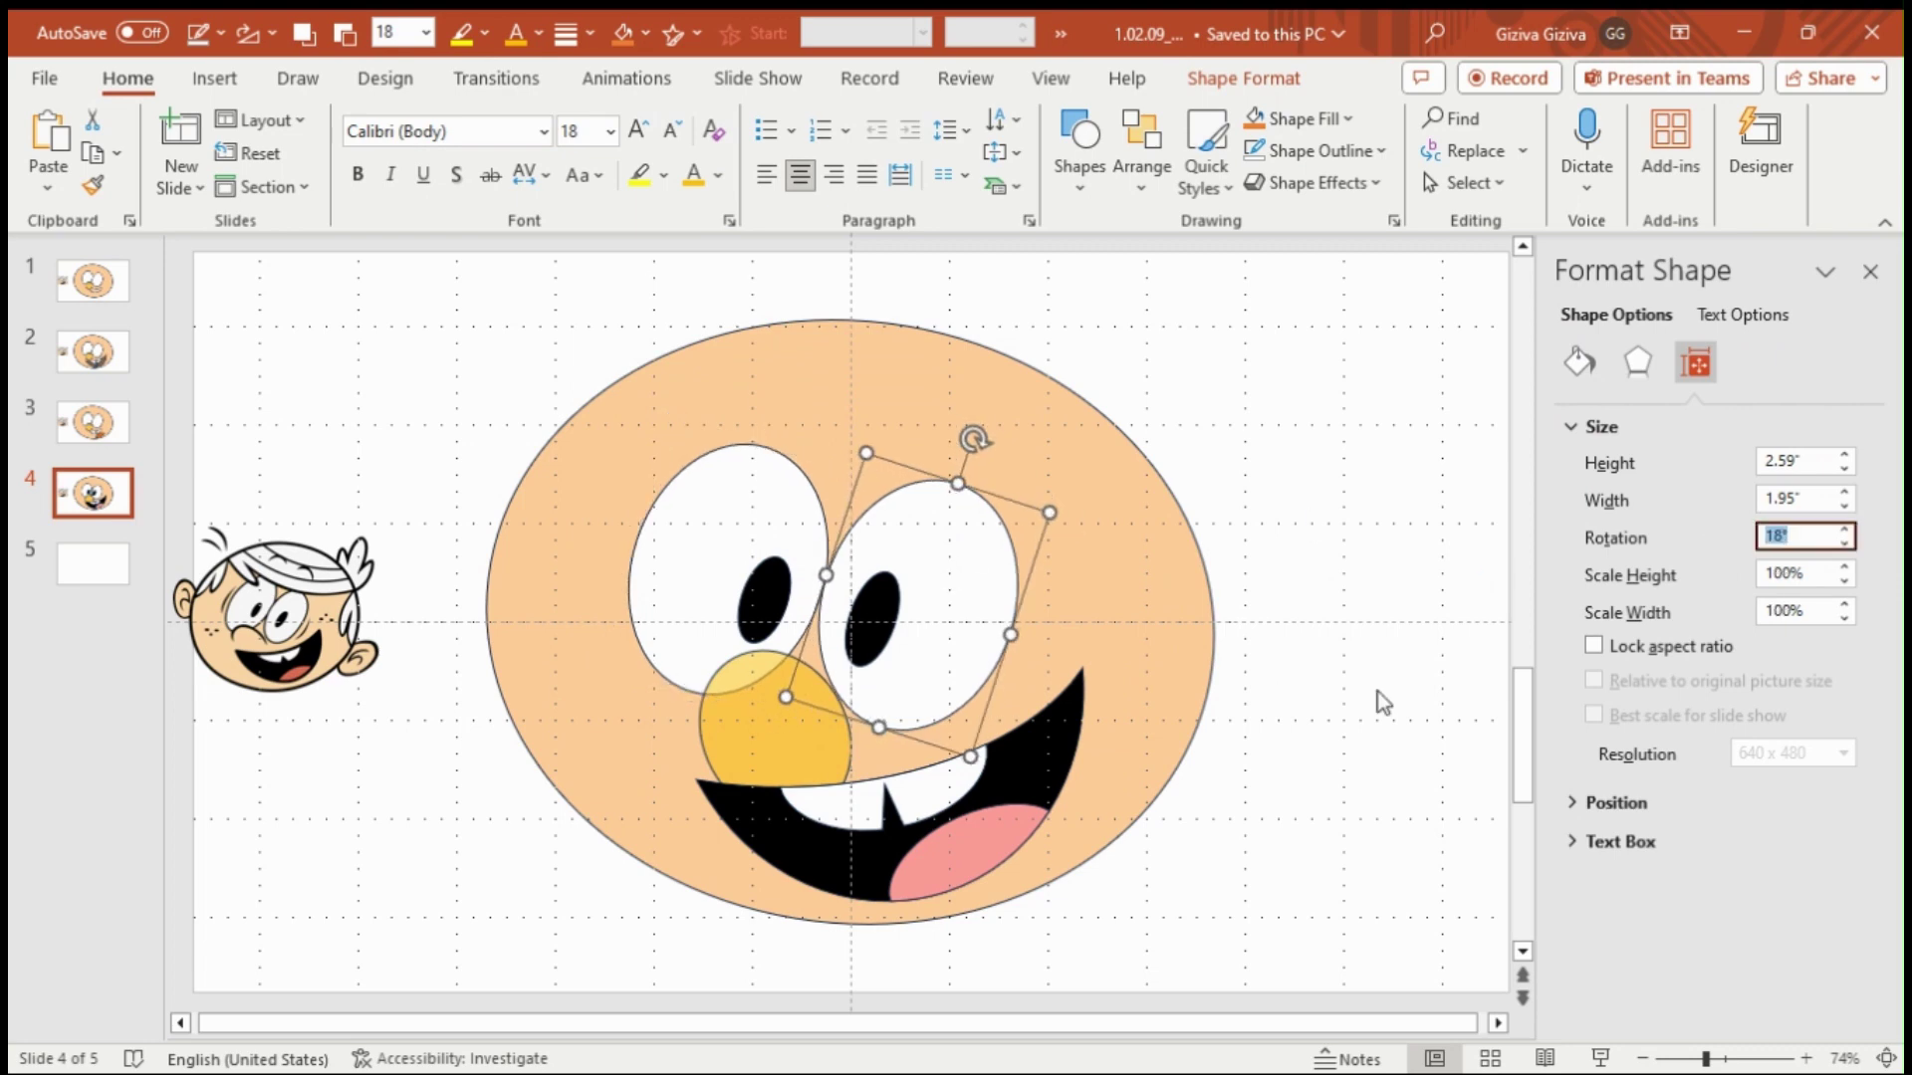
{"action": "left_click", "coordinate": [1351, 633]}
{"action": "scroll", "coordinate": [1250, 901], "scroll_direction": "down", "scroll_amount": 2}
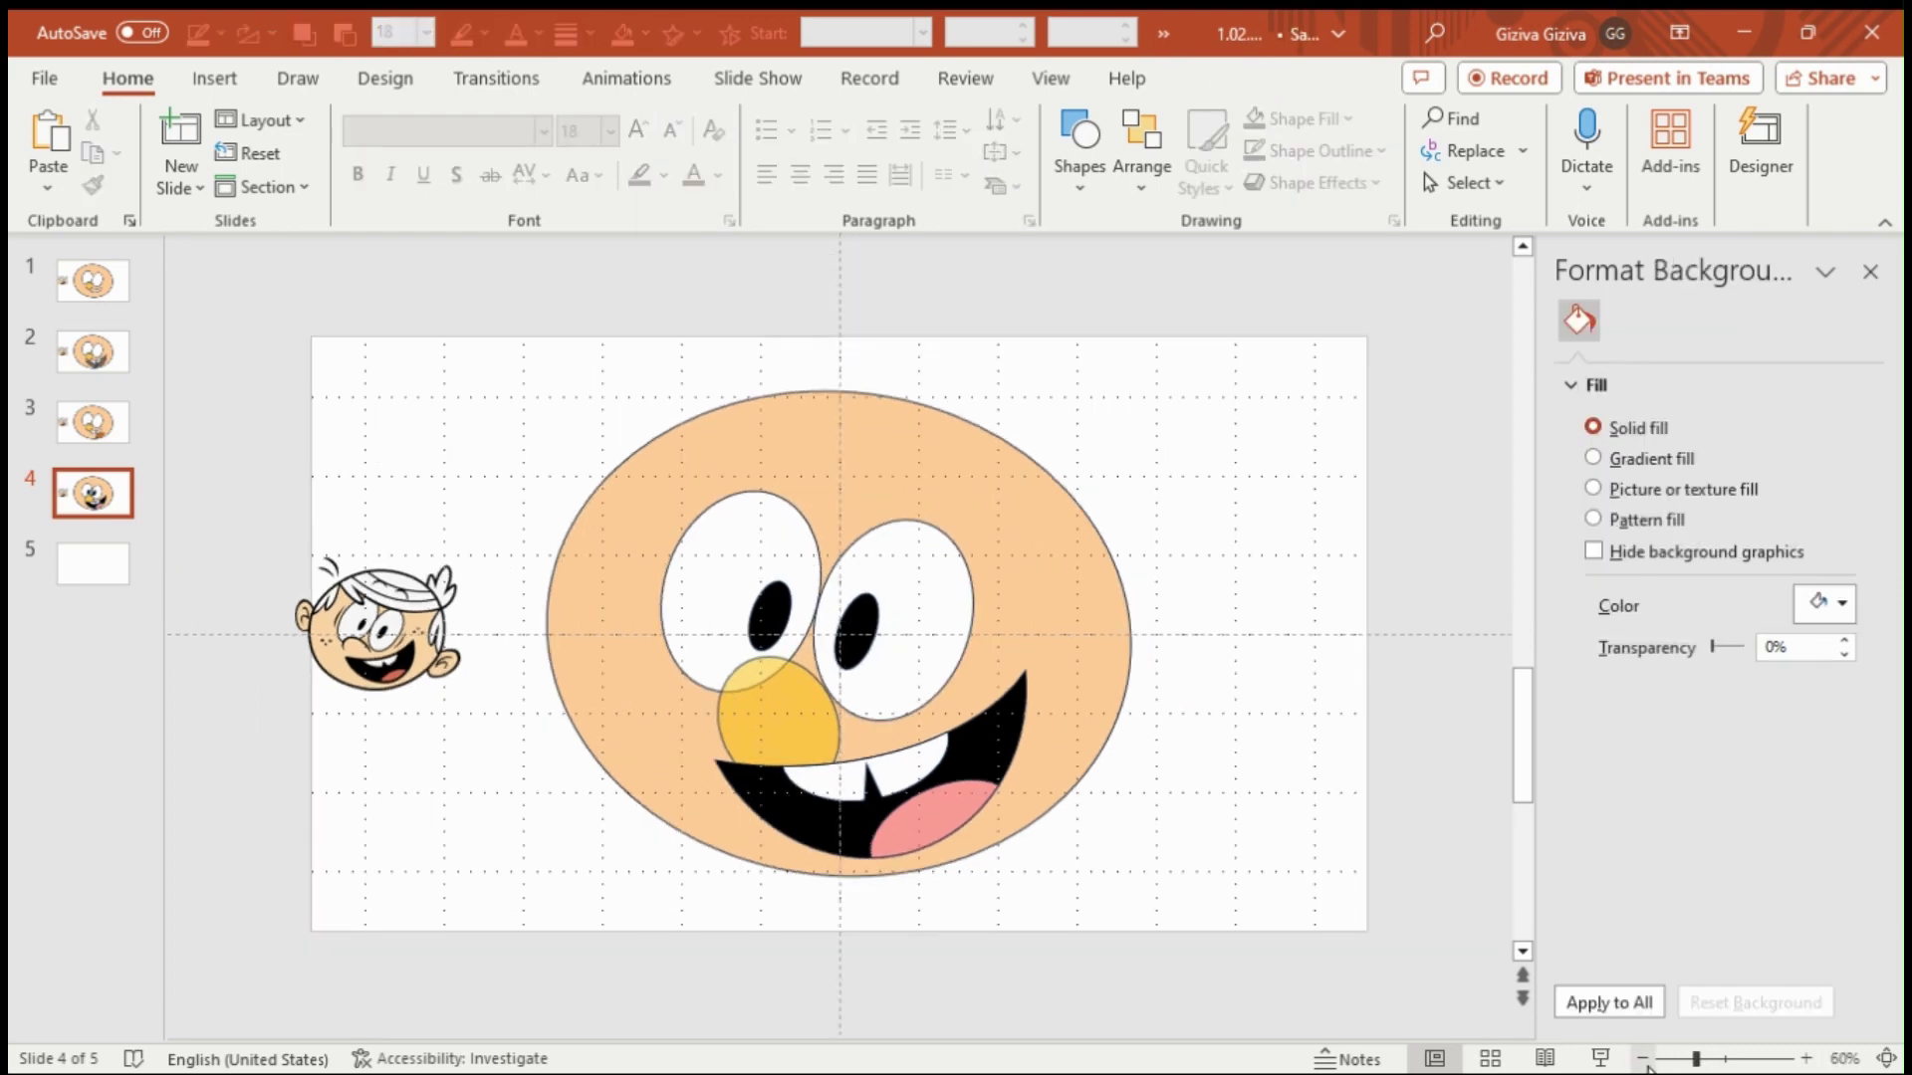
{"action": "scroll", "coordinate": [1157, 348], "scroll_direction": "down", "scroll_amount": 1}
- Insert an oval on the face and fill it white at 50% transparency
{"action": "left_click", "coordinate": [1077, 159]}
{"action": "left_click", "coordinate": [1118, 528]}
{"action": "left_click", "coordinate": [834, 633]}
{"action": "left_click", "coordinate": [1824, 672]}
{"action": "left_click", "coordinate": [1675, 279]}
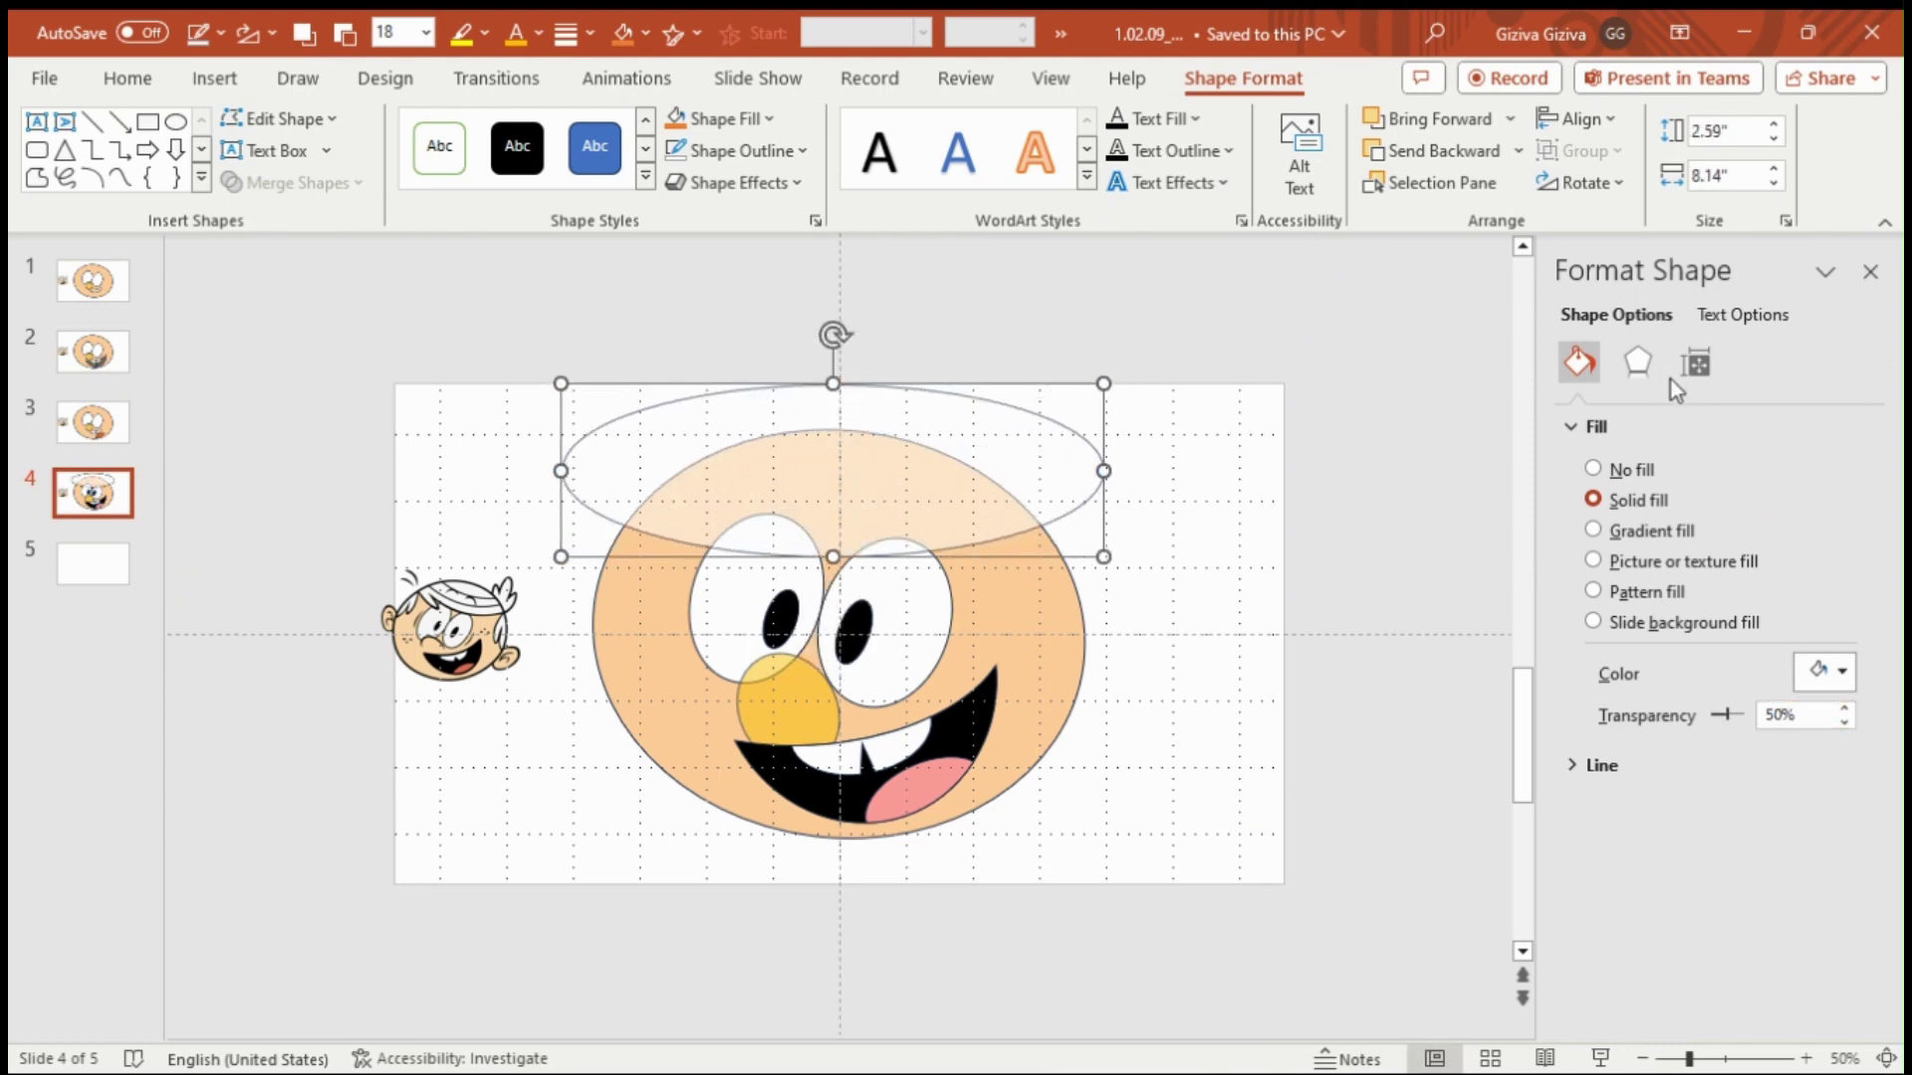
- Rotate the oval 10° and shift it slightly right
{"action": "left_click", "coordinate": [1695, 363]}
{"action": "type", "text": "10"}
{"action": "key", "text": "Return"}
{"action": "left_click_drag", "start_coordinate": [973, 508], "coordinate": [1020, 508]}
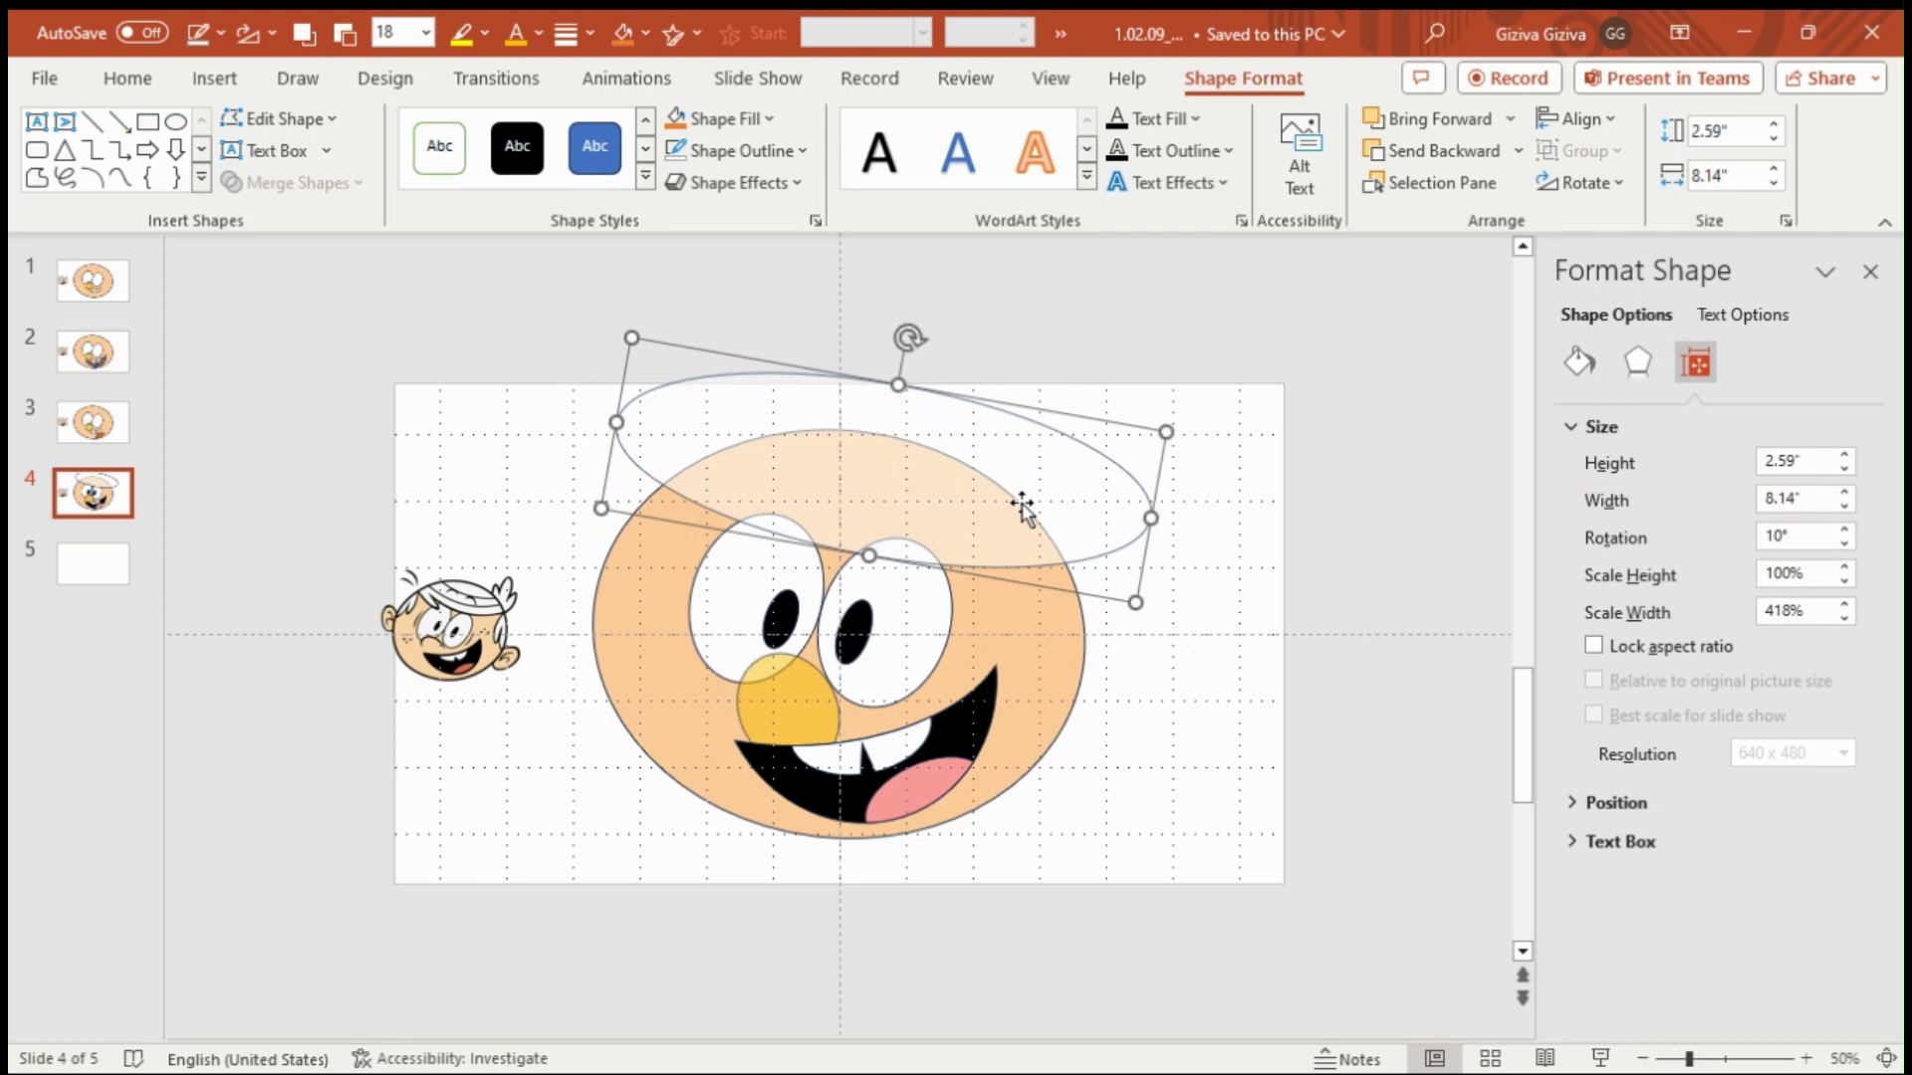
- Resize the ellipse to about 9.85 inches wide and make it taller
{"action": "key", "text": "shift+Right"}
{"action": "key", "text": "shift+Right"}
{"action": "key", "text": "shift+Right"}
{"action": "key", "text": "shift+Right"}
{"action": "key", "text": "shift+Right"}
{"action": "key", "text": "shift+Right"}
{"action": "key", "text": "shift+Right"}
{"action": "key", "text": "shift+Right"}
{"action": "key", "text": "shift+Right"}
{"action": "key", "text": "shift+Right"}
{"action": "key", "text": "shift+Right"}
{"action": "key", "text": "shift+Right"}
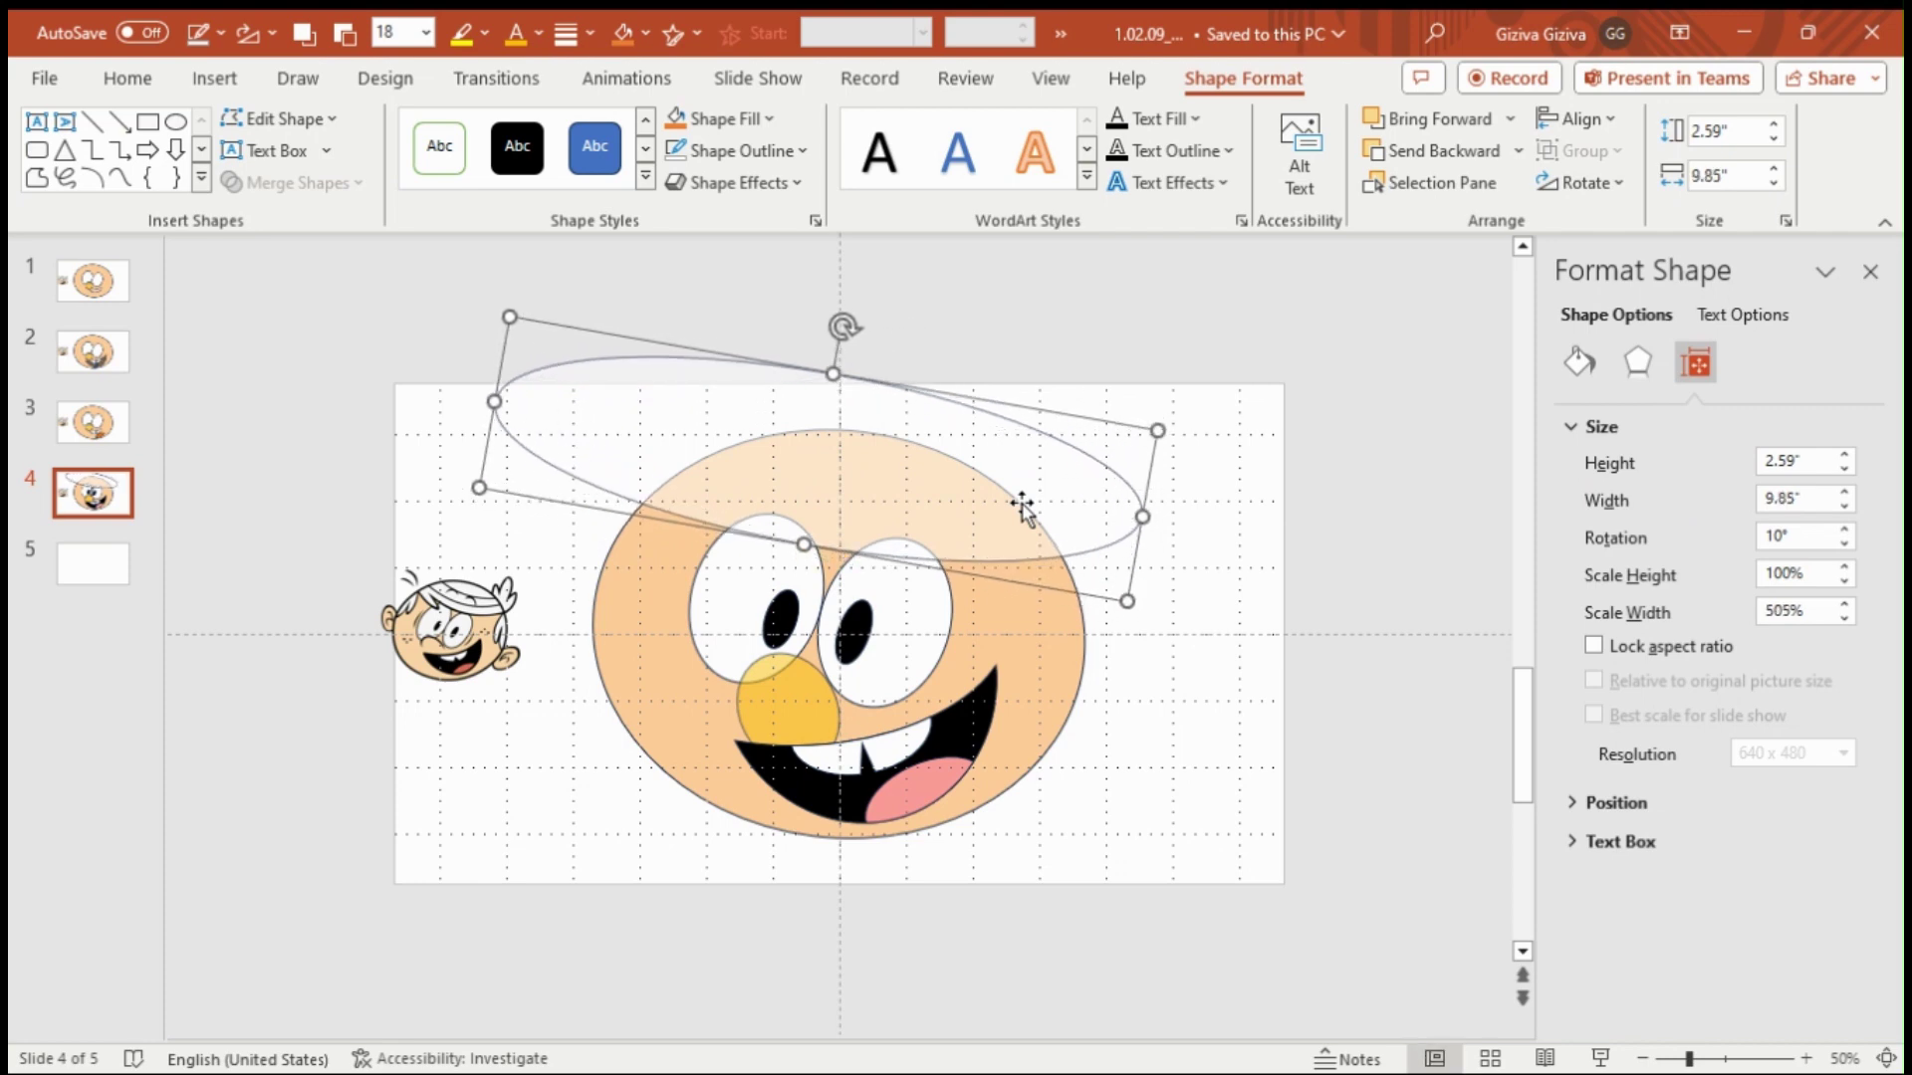
{"action": "key", "text": "shift+Up"}
{"action": "key", "text": "shift+Up"}
{"action": "key", "text": "shift+Up"}
{"action": "key", "text": "shift+Up"}
{"action": "key", "text": "shift+Up"}
{"action": "key", "text": "shift+Up"}
{"action": "key", "text": "shift+Up"}
{"action": "key", "text": "shift+Up"}
{"action": "key", "text": "shift+Up"}
{"action": "key", "text": "shift+Up"}
{"action": "key", "text": "shift+Up"}
{"action": "key", "text": "shift+Up"}
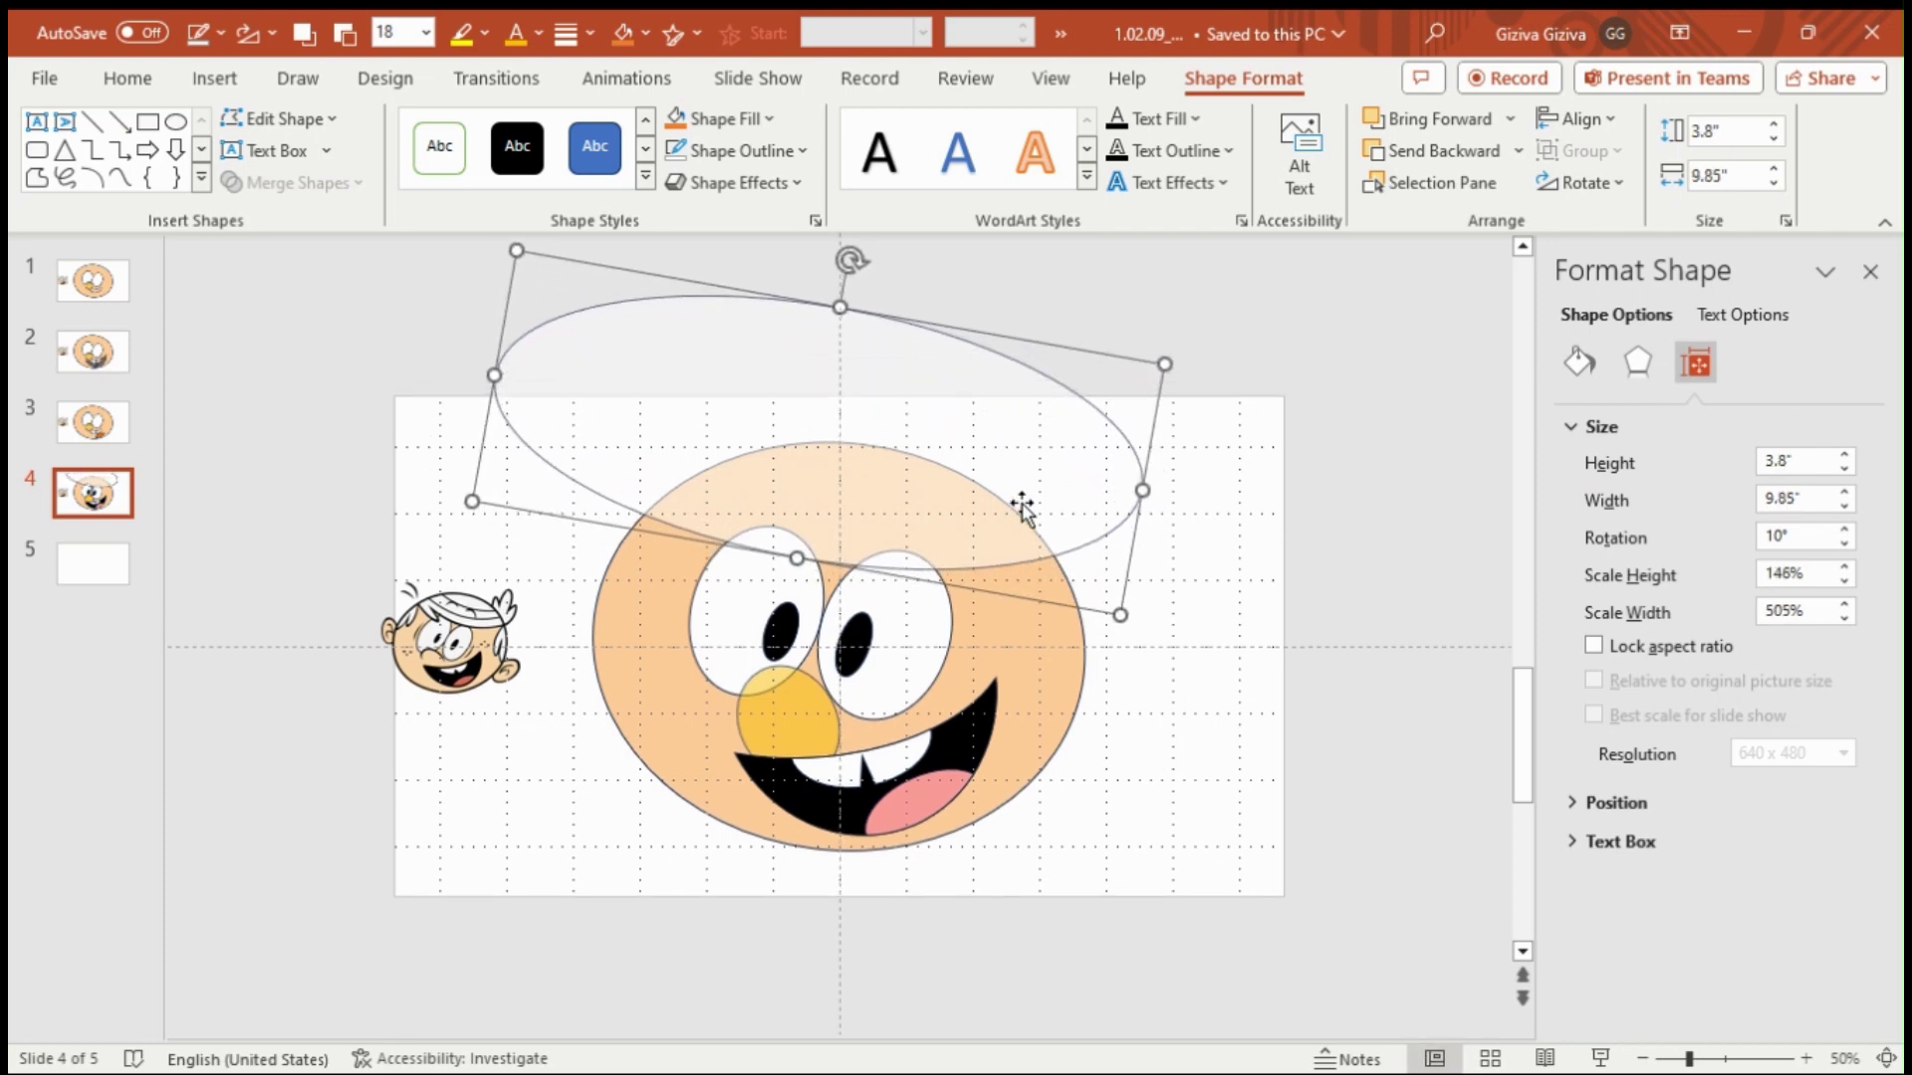
{"action": "scroll", "coordinate": [1155, 567], "scroll_direction": "down", "scroll_amount": 1}
{"action": "key", "text": "shift+Up"}
{"action": "key", "text": "shift+Up"}
{"action": "key", "text": "shift+Up"}
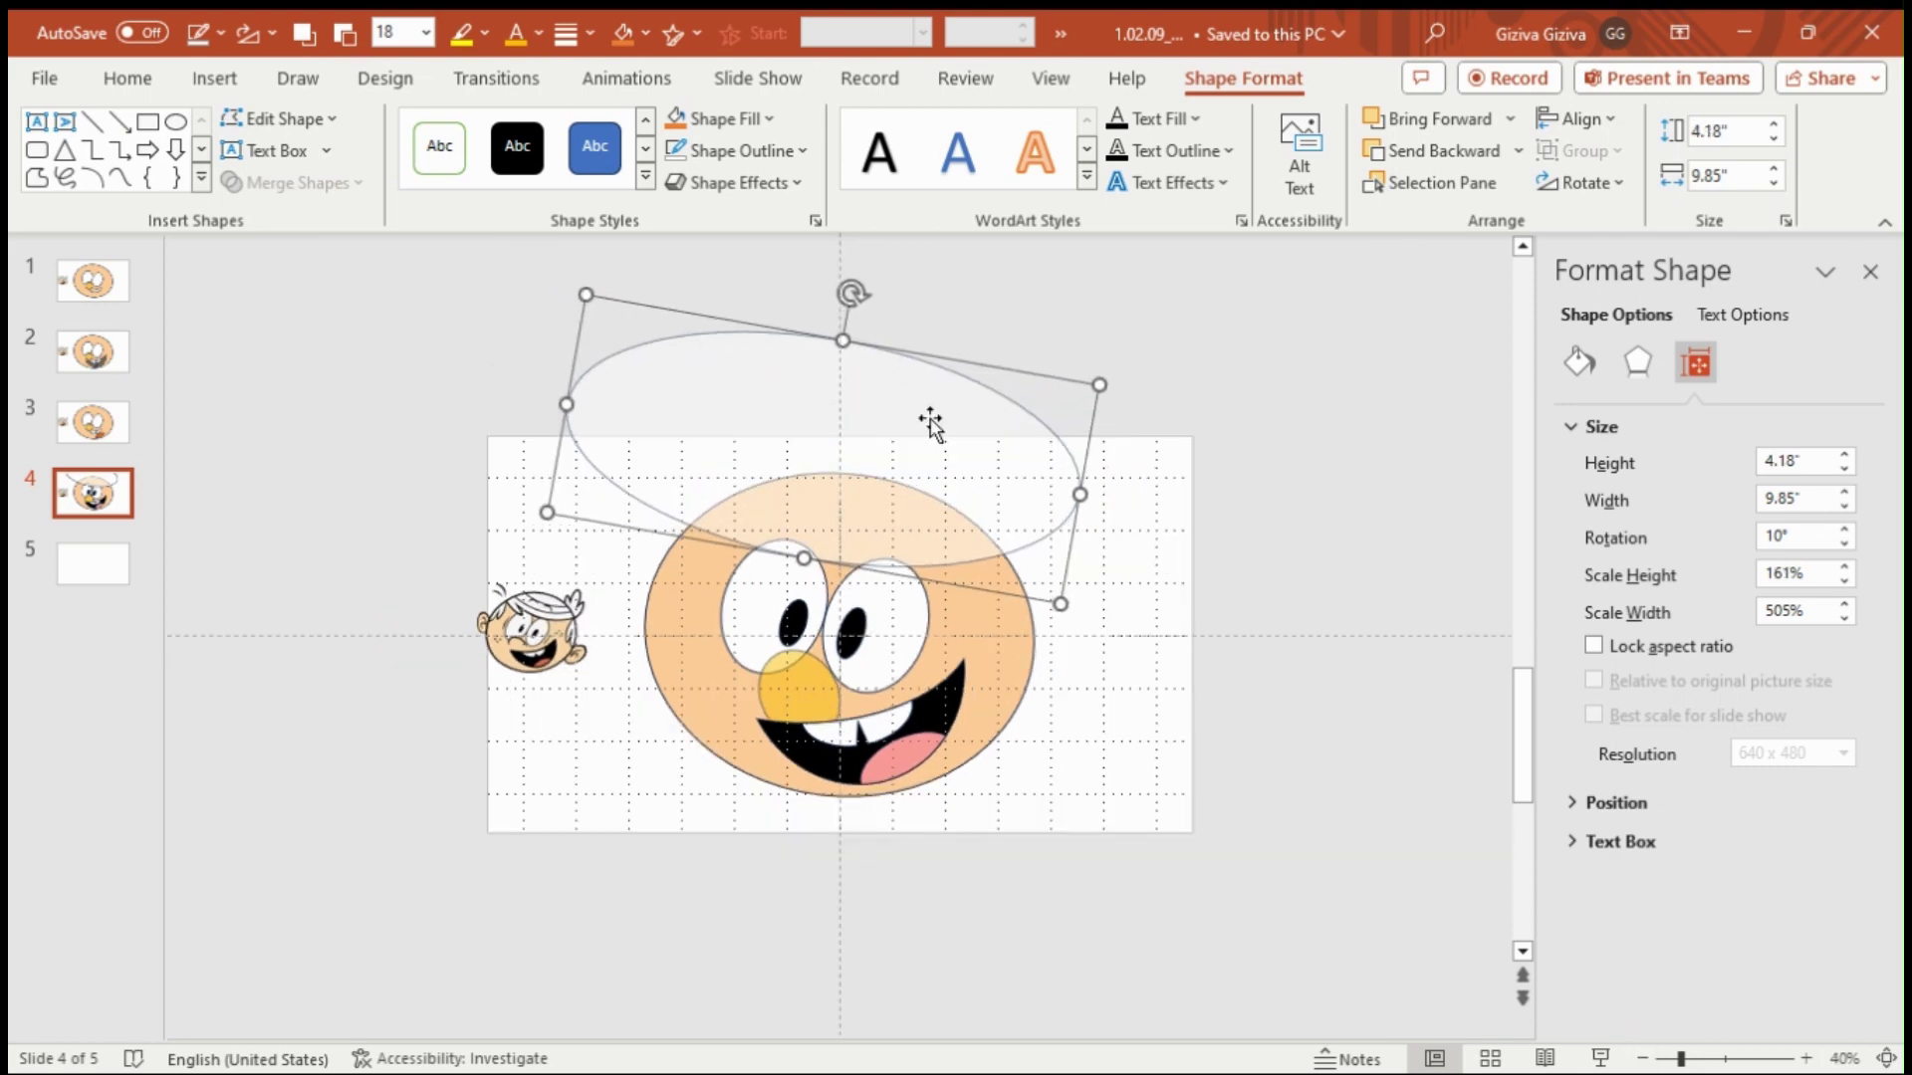
{"action": "key", "text": "shift+Up"}
{"action": "key", "text": "shift+Up"}
{"action": "key", "text": "shift+Up"}
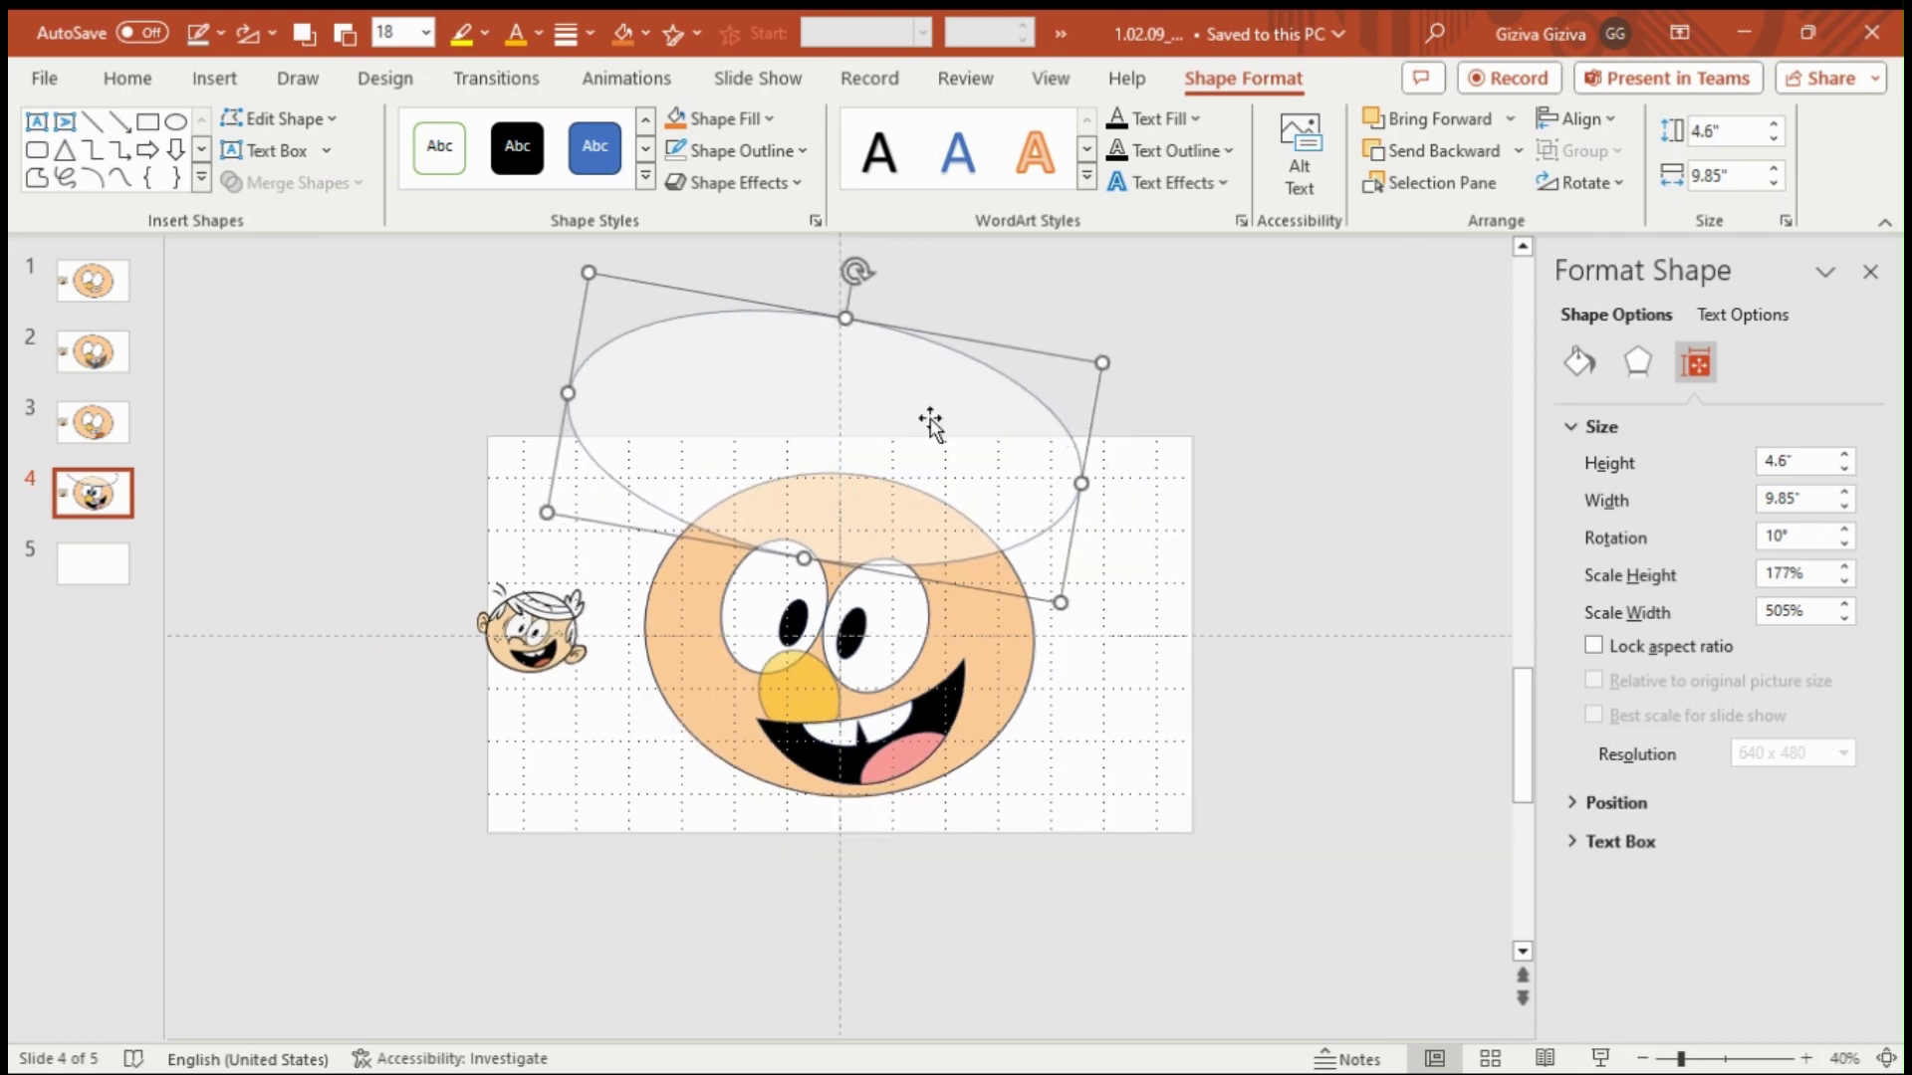
{"action": "key", "text": "shift+Up"}
{"action": "key", "text": "shift+Up"}
{"action": "key", "text": "shift+Up"}
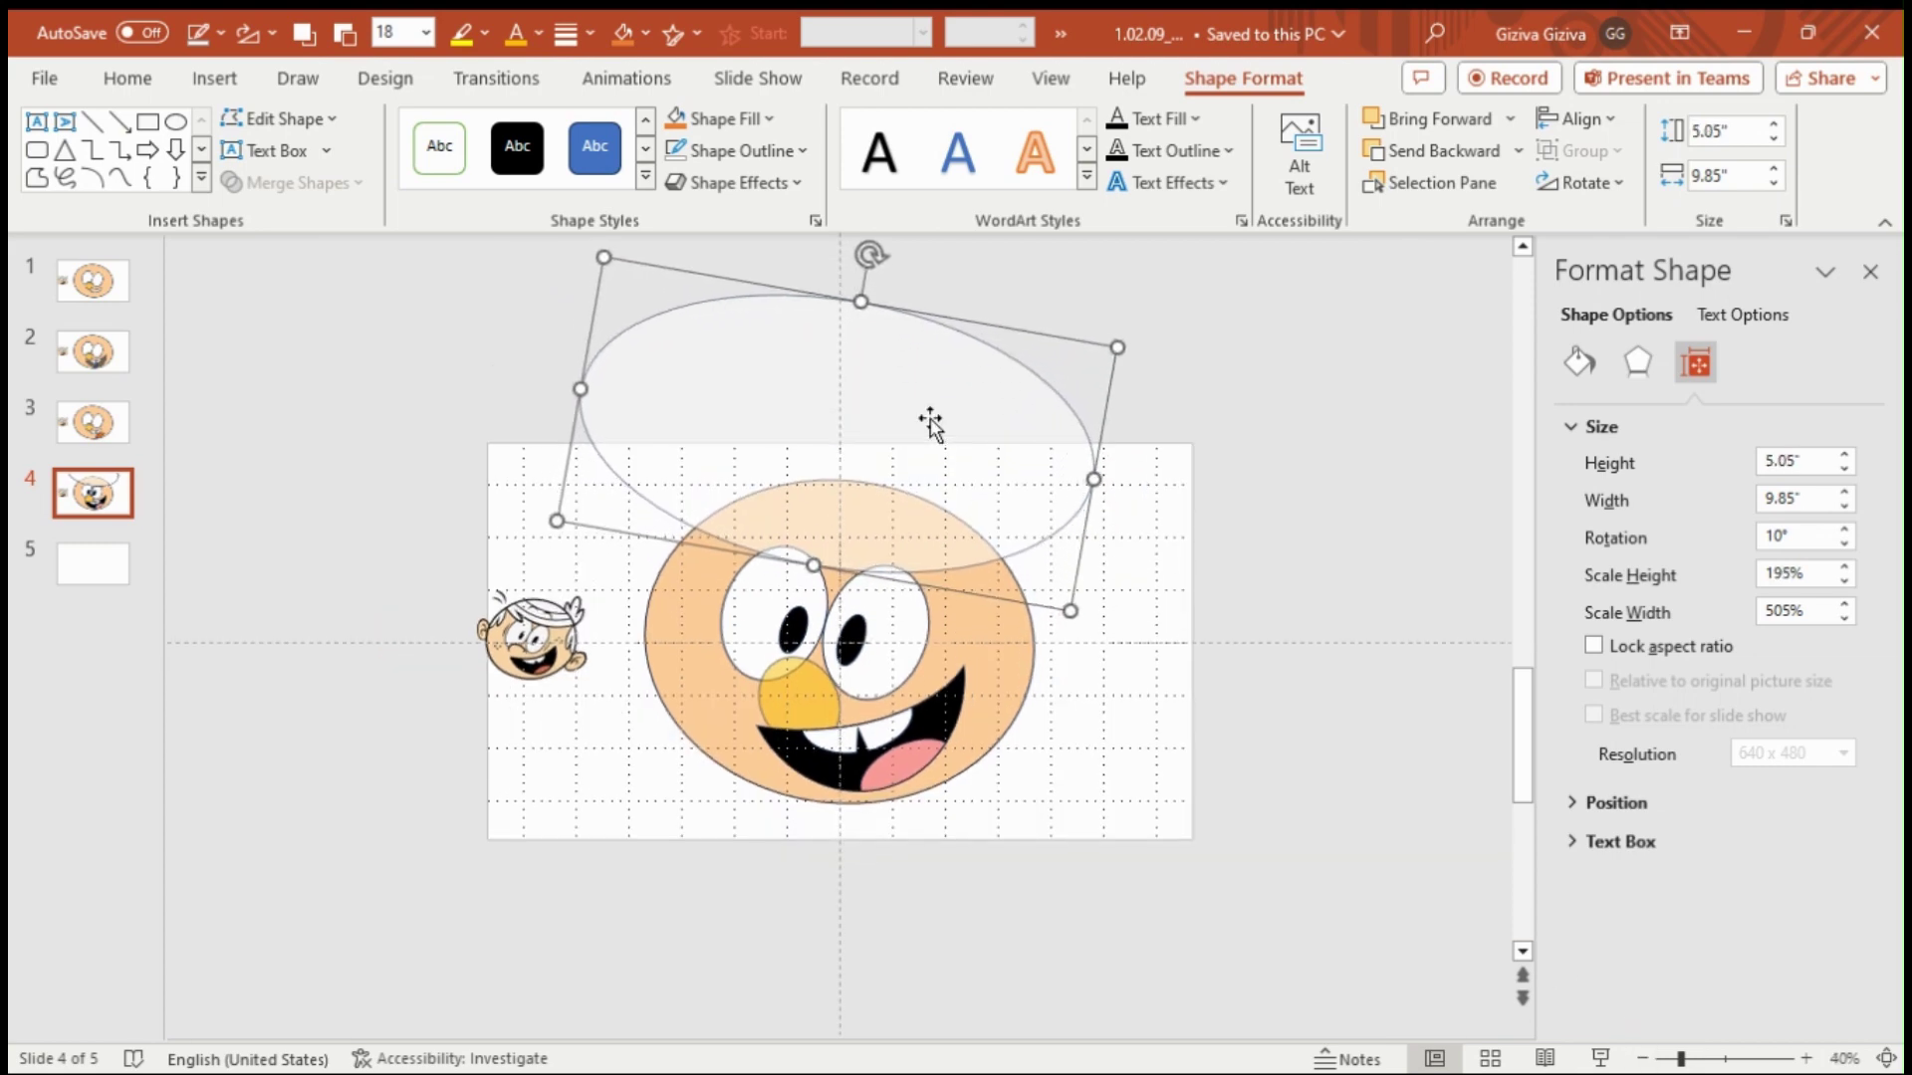
{"action": "key", "text": "ctrl+Right"}
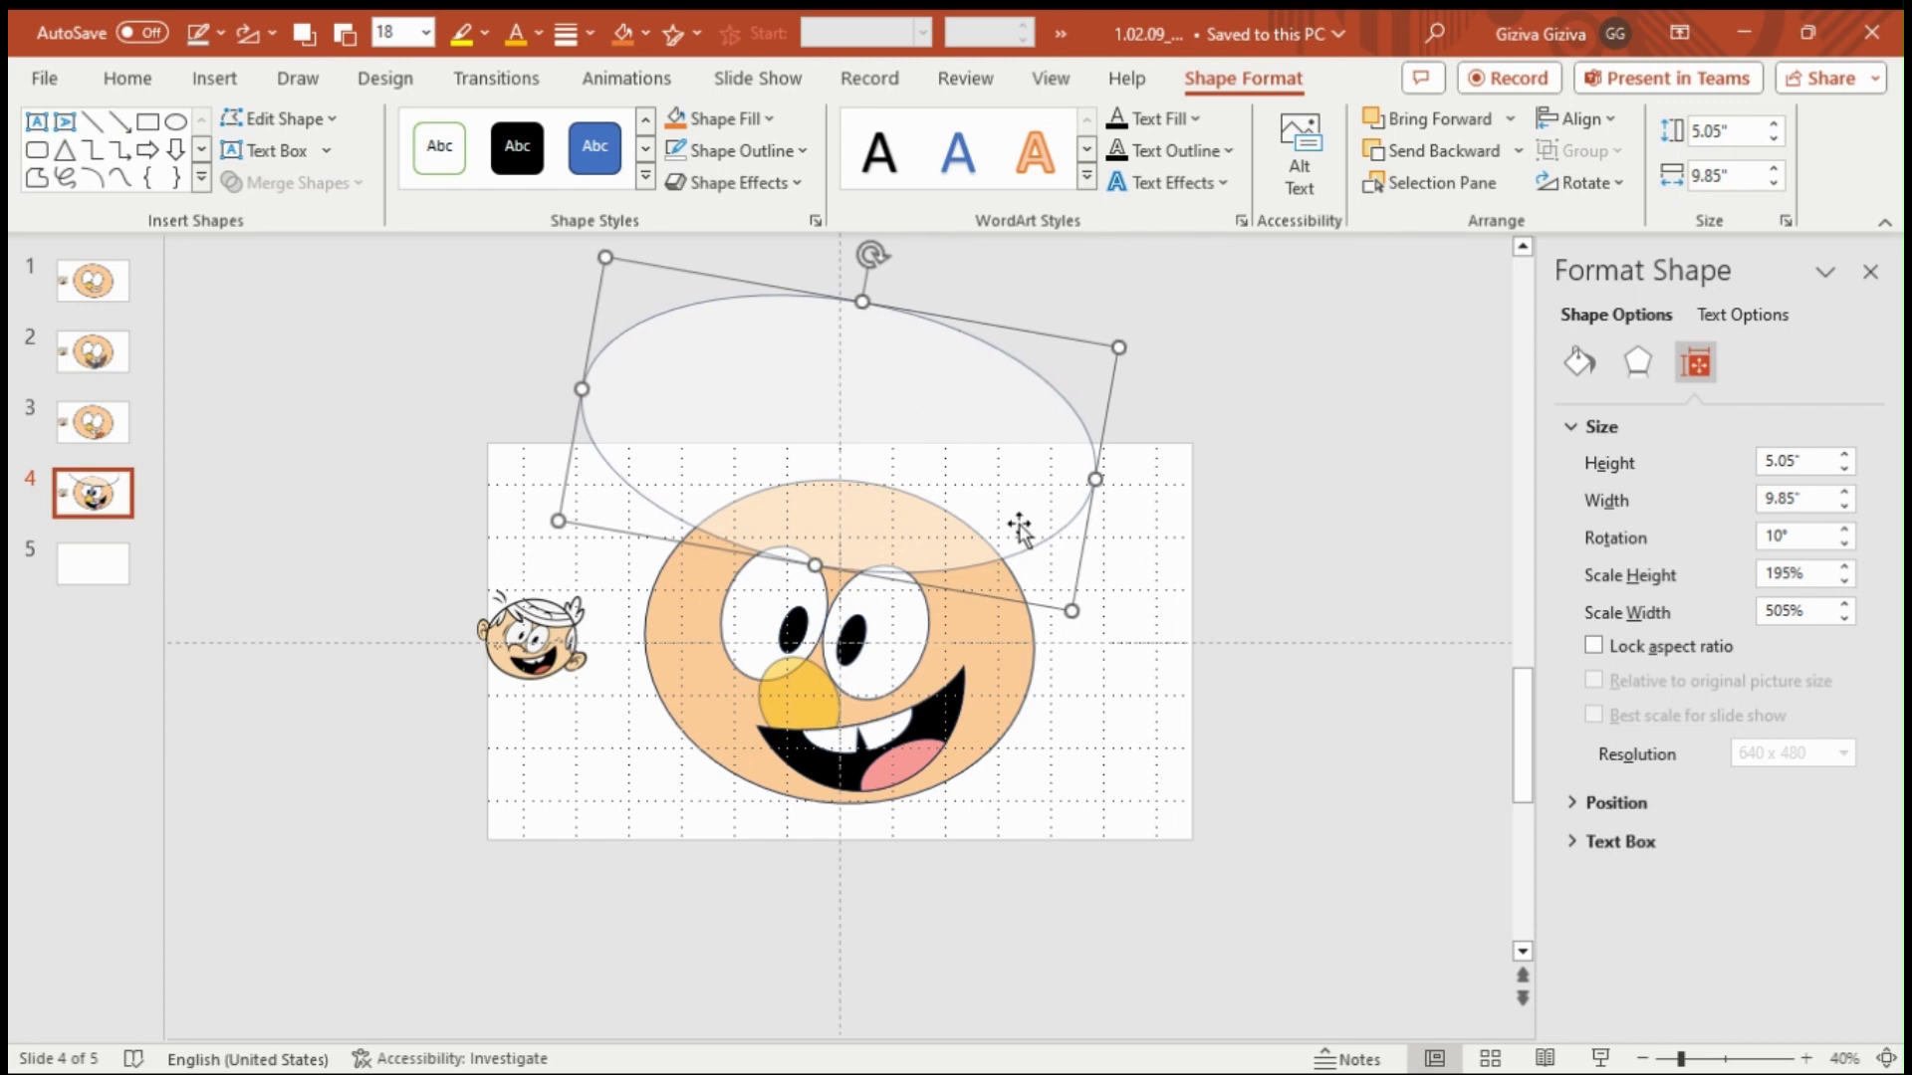
{"action": "left_click", "coordinate": [1287, 608]}
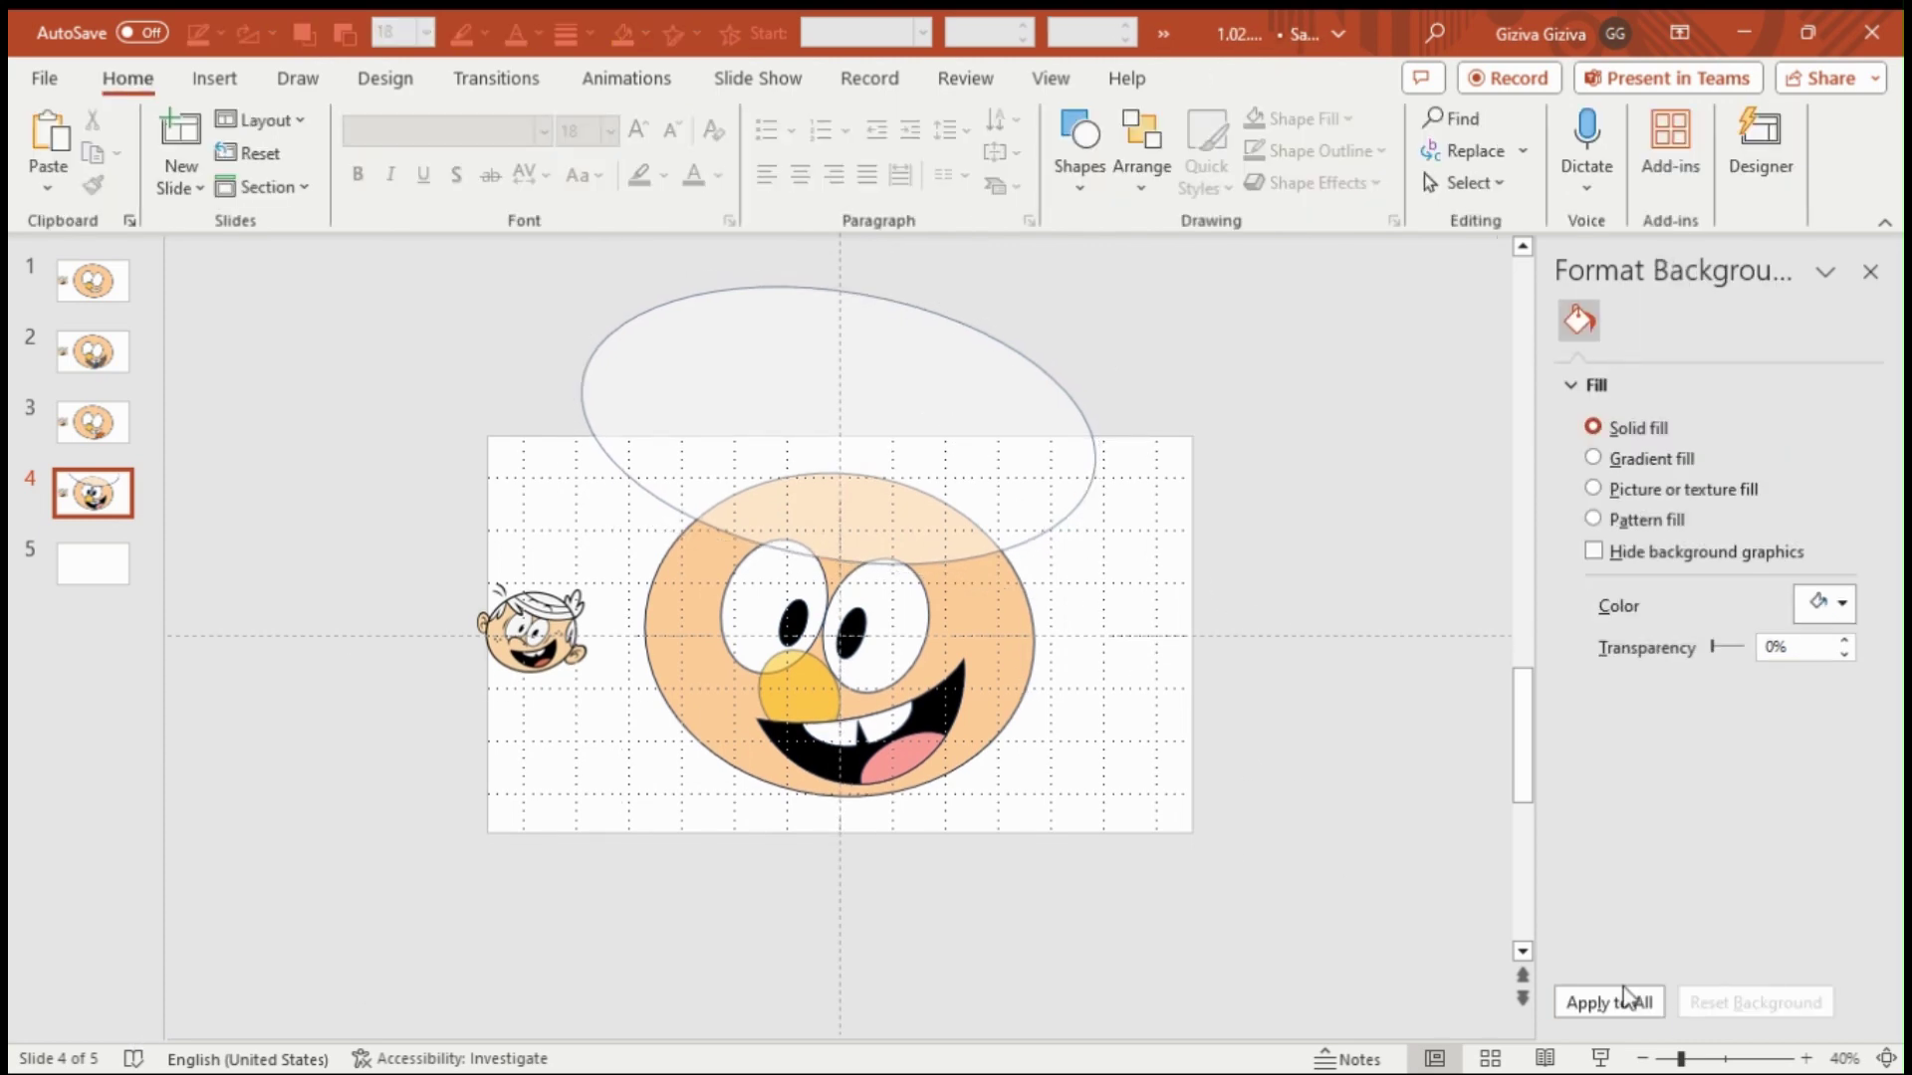
- Check the size settings of the eyes, nose and large ellipse
{"action": "scroll", "coordinate": [1503, 462], "scroll_direction": "up", "scroll_amount": 1, "text": "ctrl"}
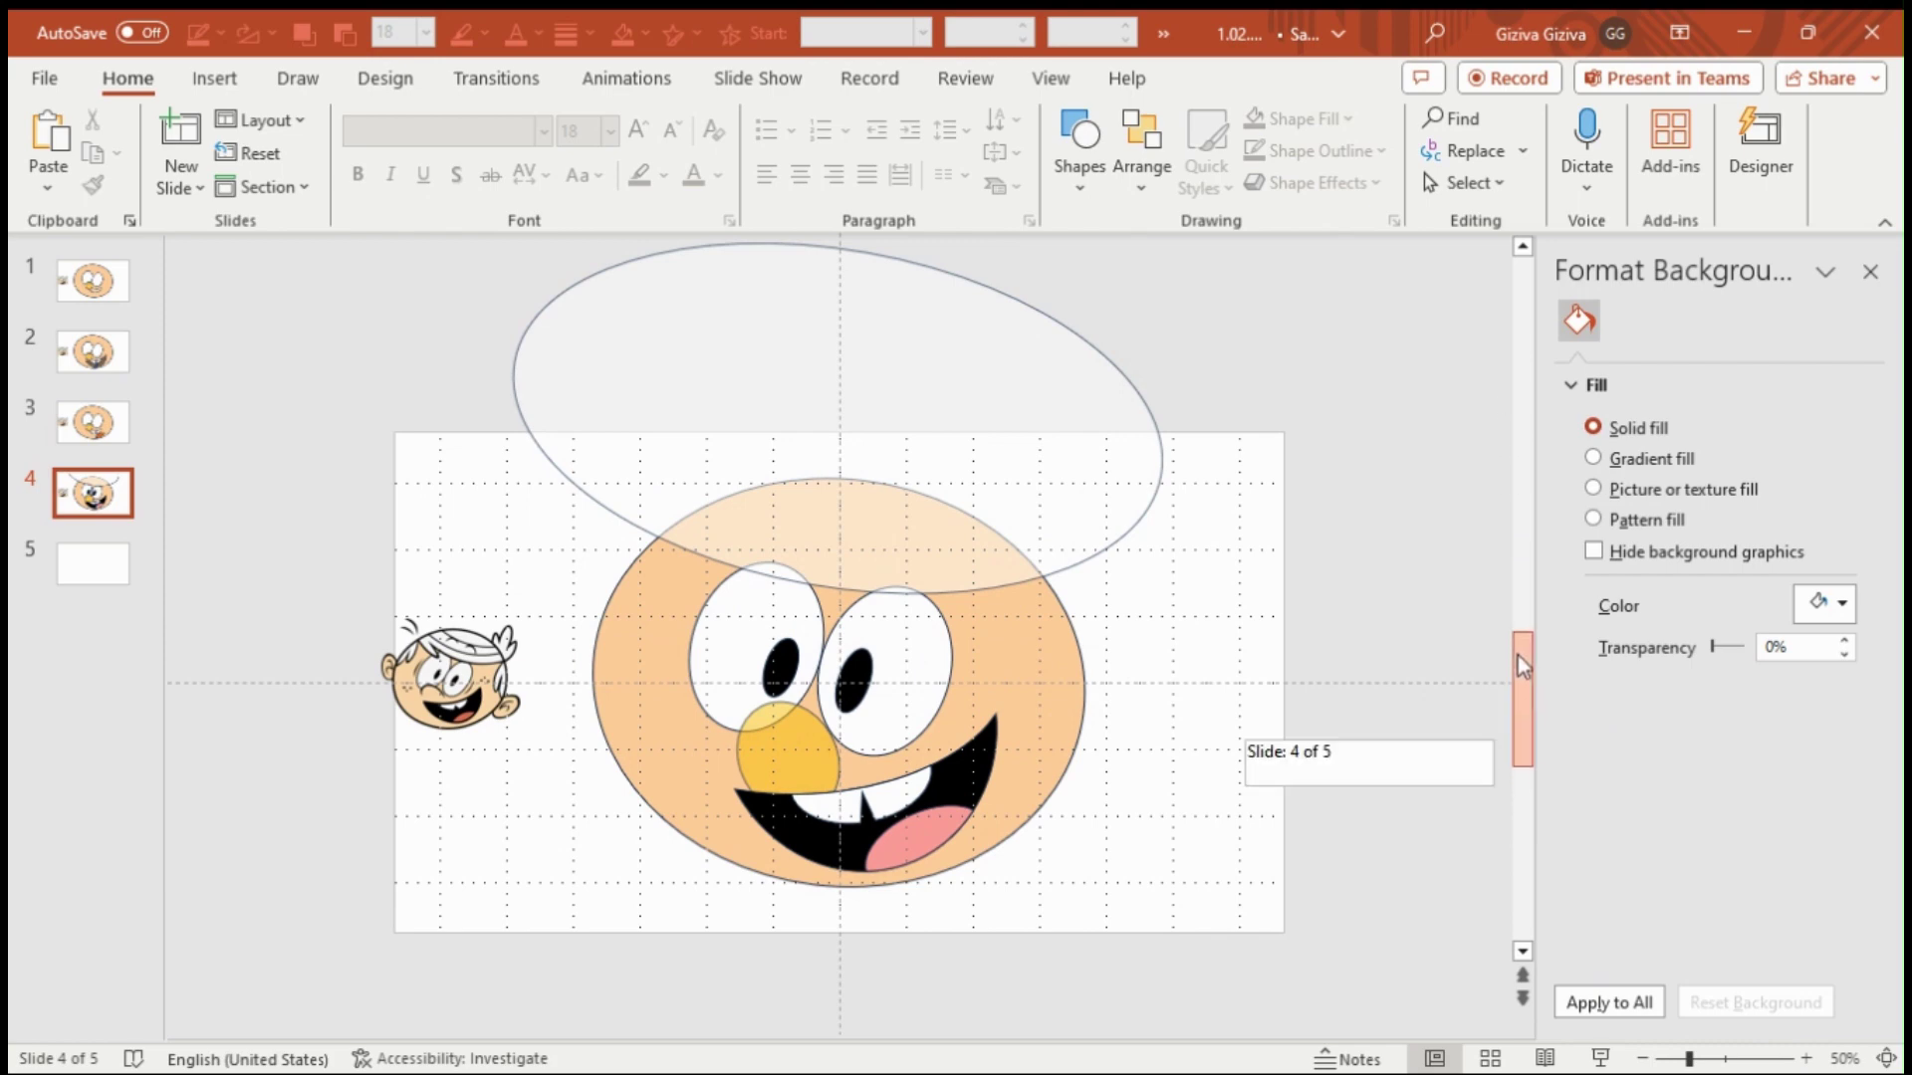
{"action": "scroll", "coordinate": [1517, 655], "scroll_direction": "up", "scroll_amount": 1, "text": "ctrl"}
{"action": "left_click", "coordinate": [693, 687]}
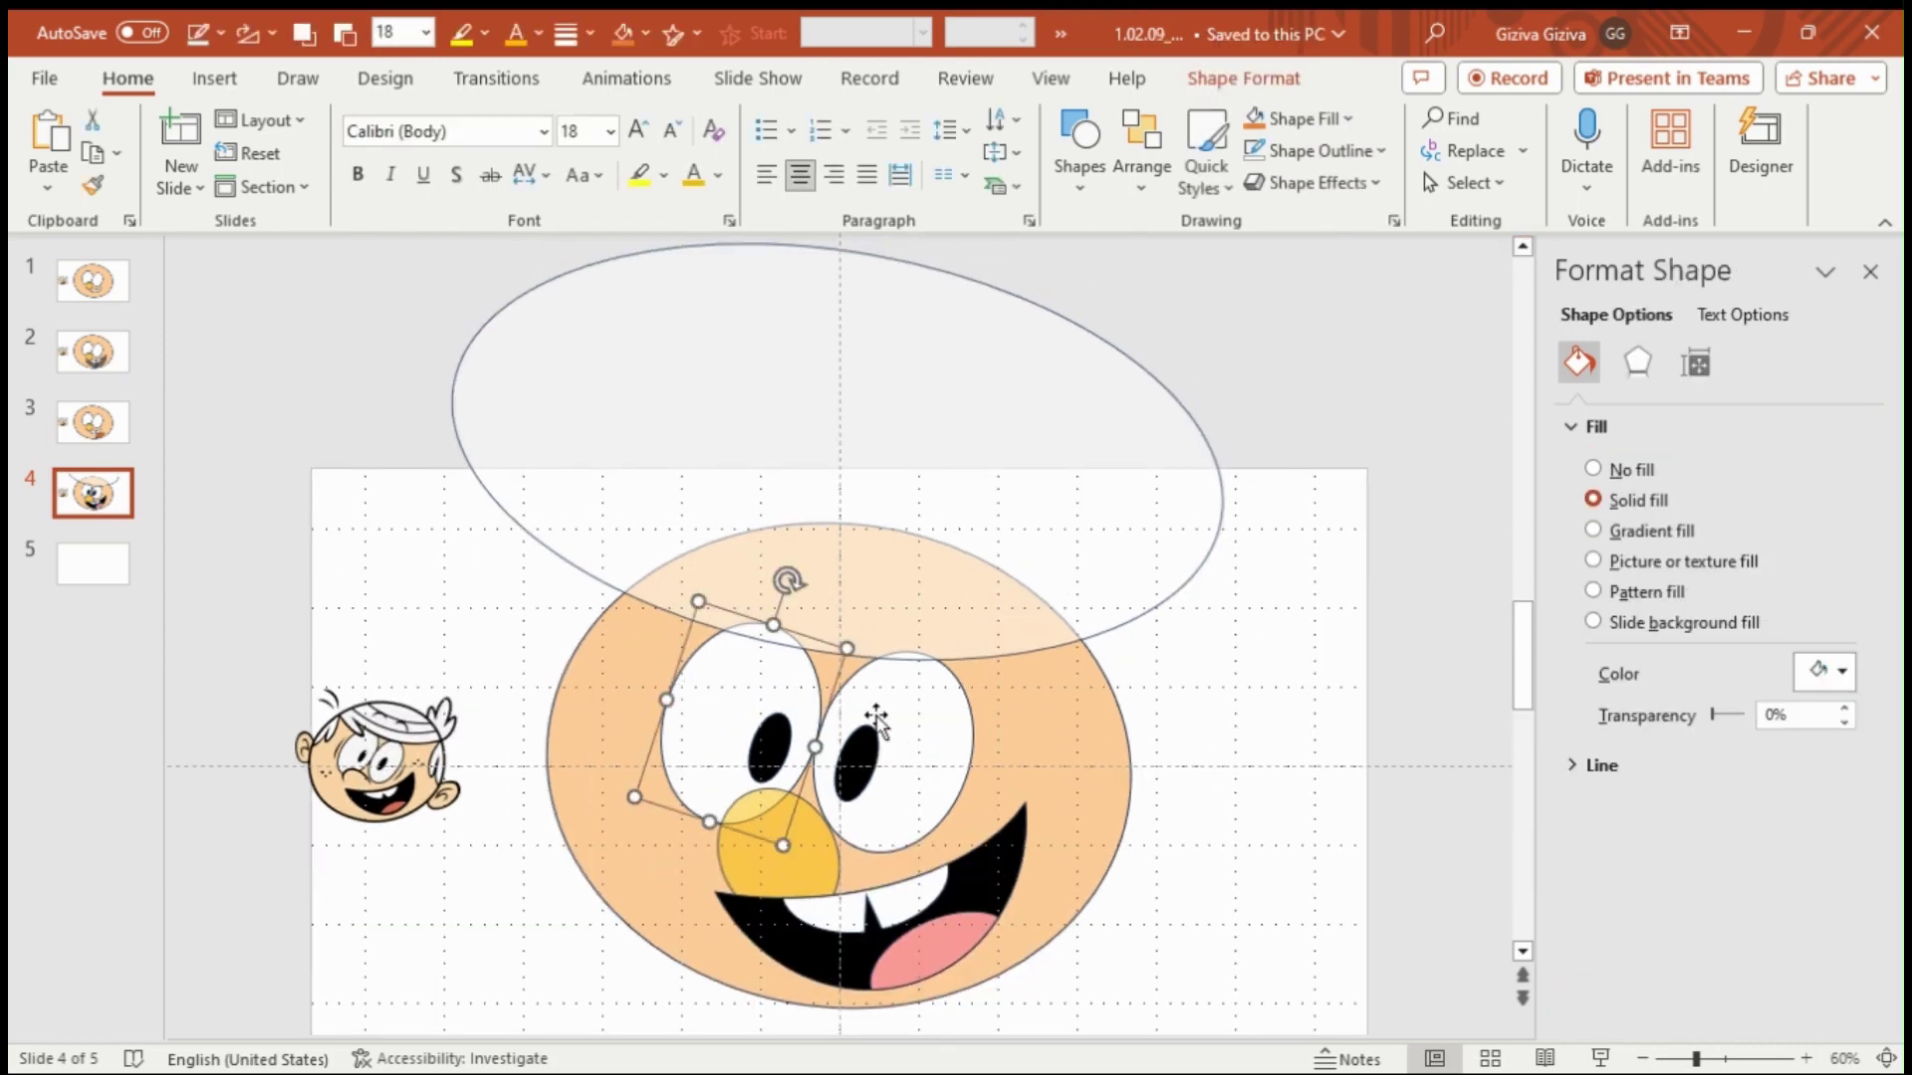
{"action": "left_click", "coordinate": [876, 722], "text": "shift"}
{"action": "left_click", "coordinate": [1696, 364]}
{"action": "left_click", "coordinate": [1298, 817]}
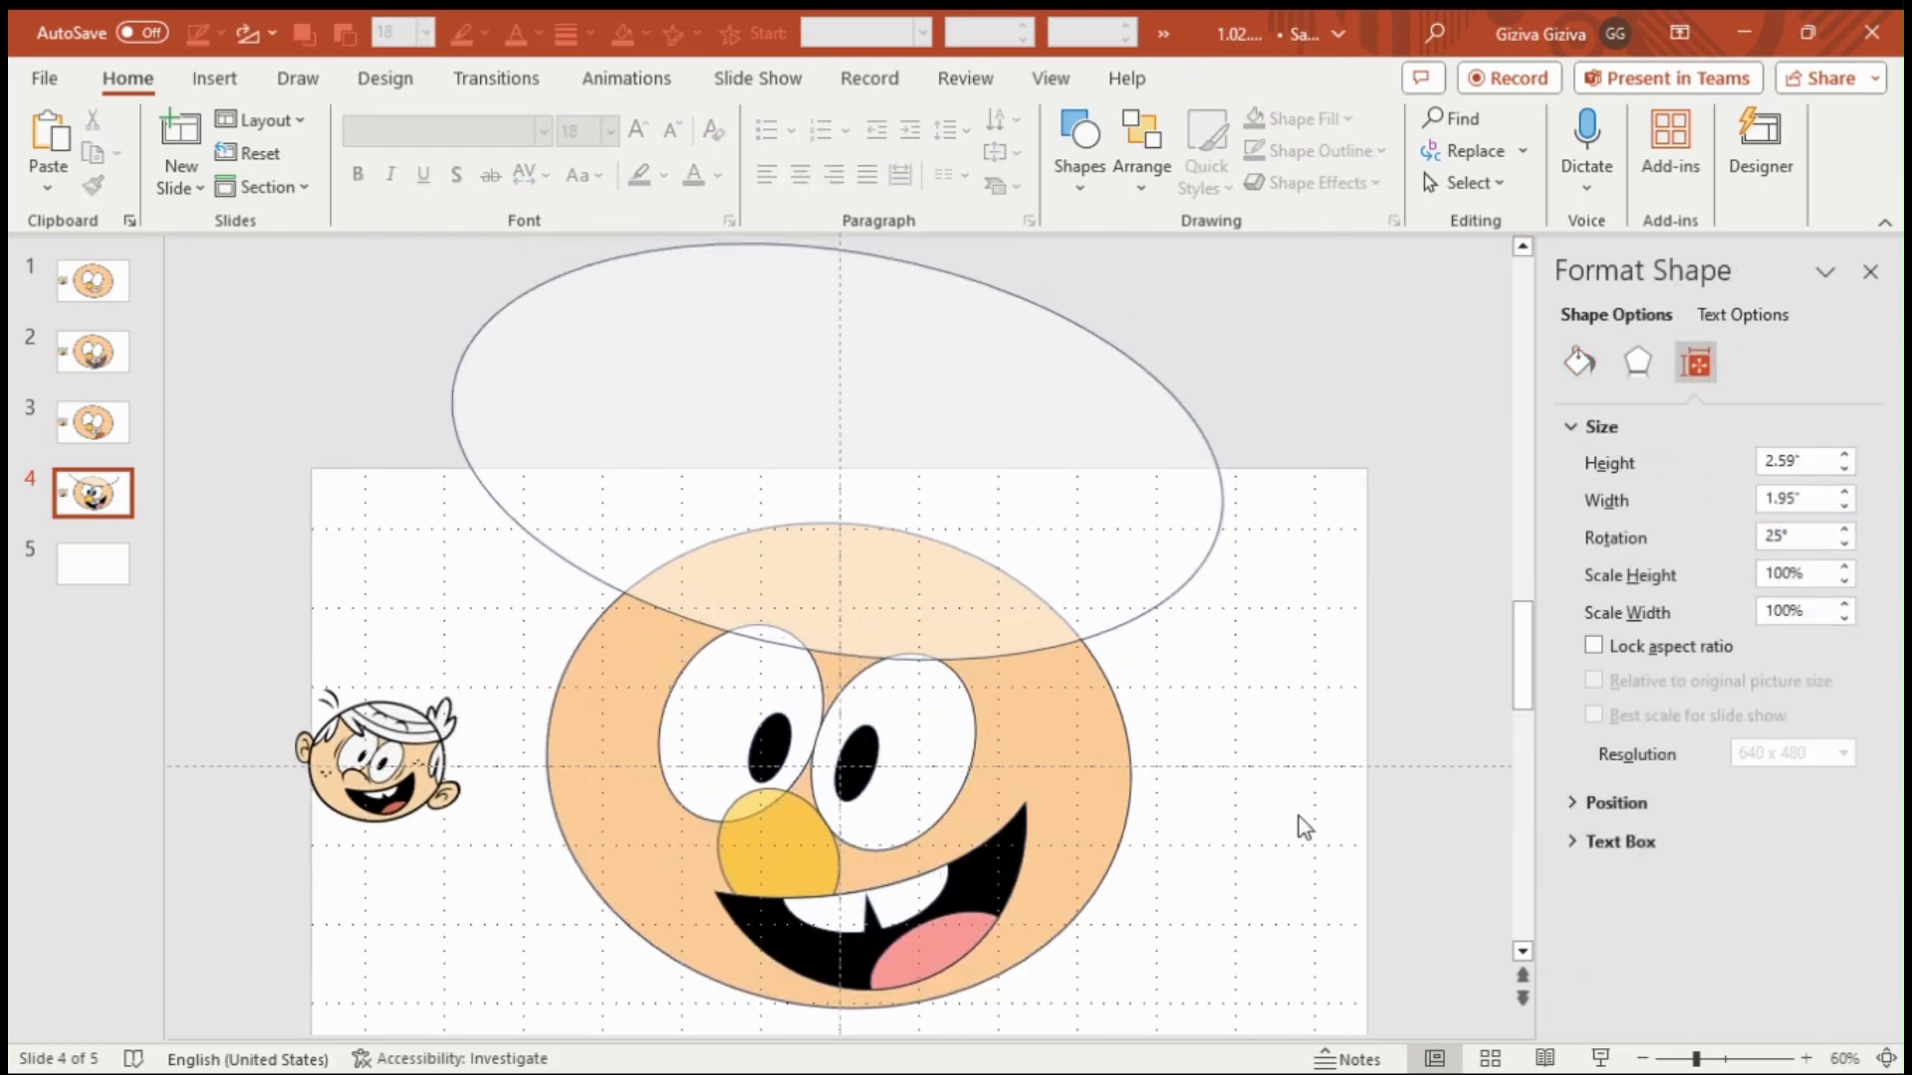
{"action": "left_click", "coordinate": [782, 787]}
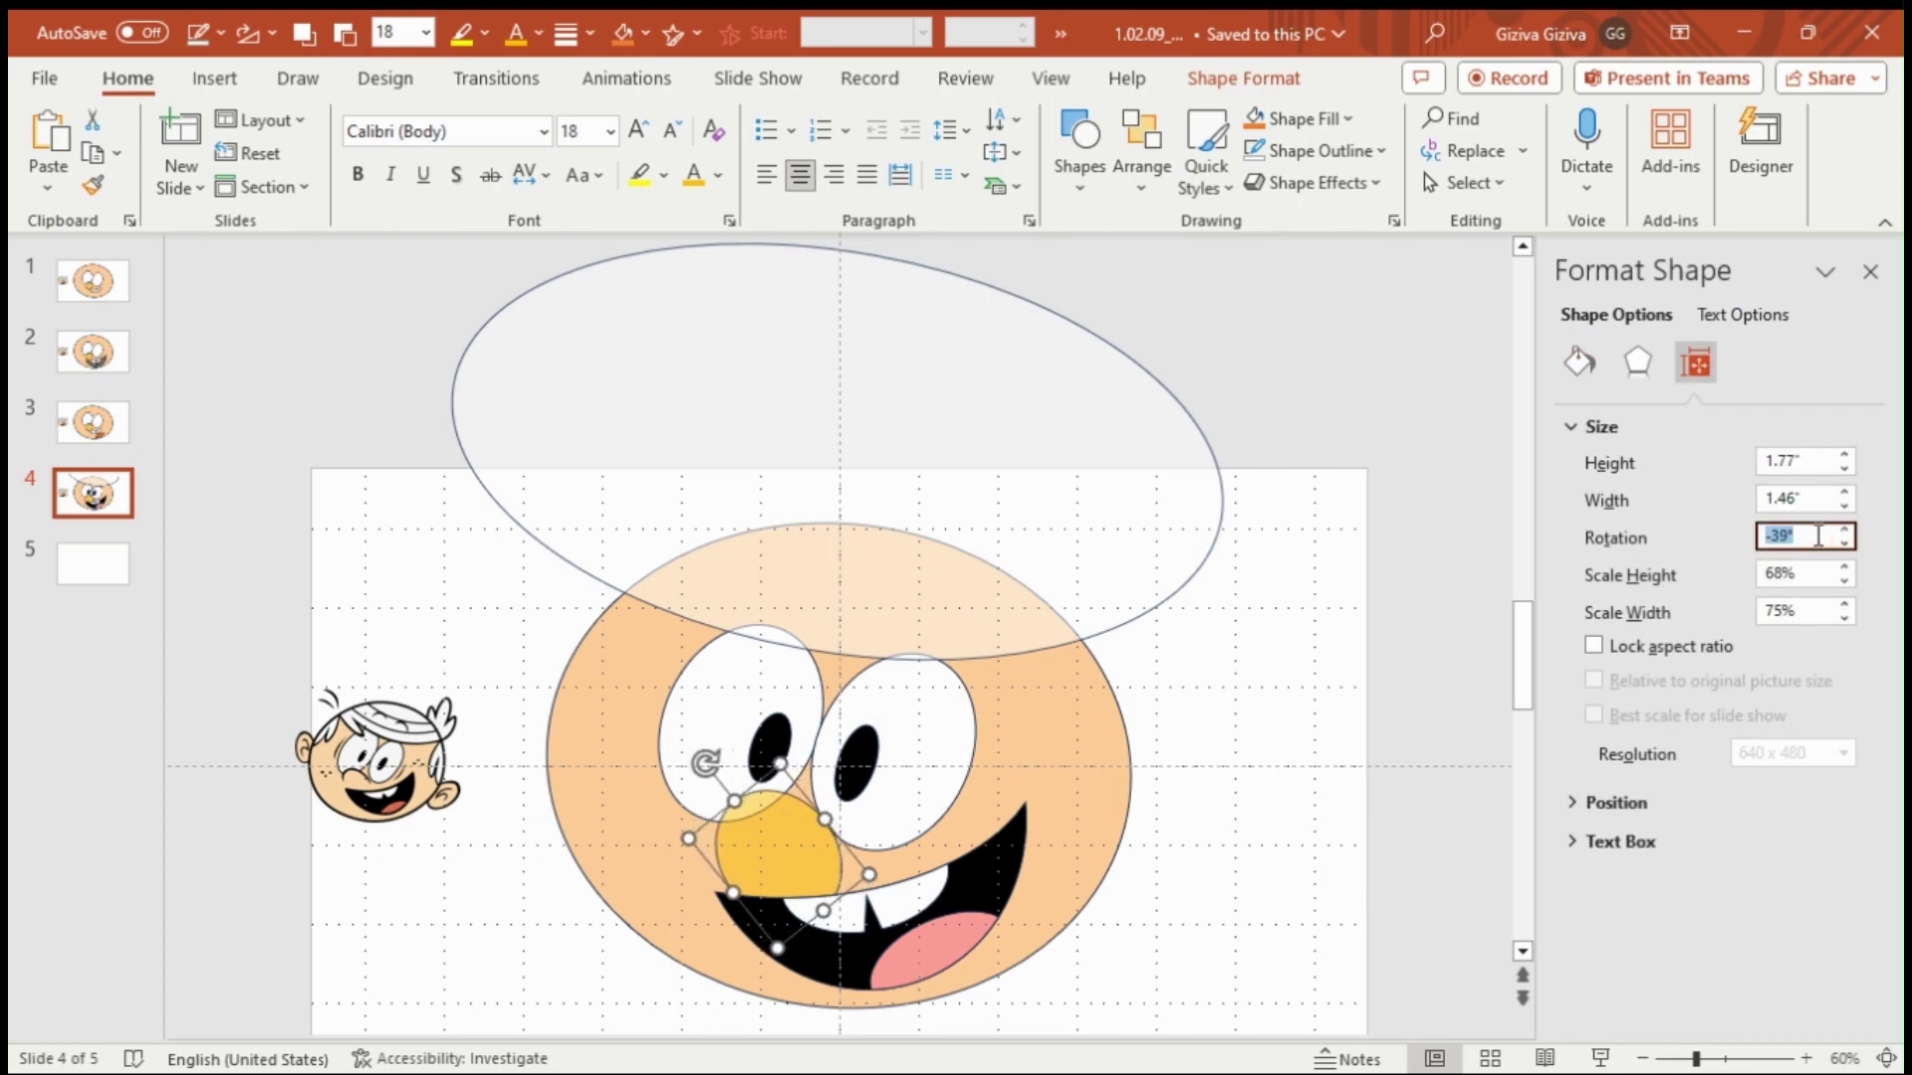
{"action": "left_click", "coordinate": [1216, 512]}
{"action": "left_click", "coordinate": [1215, 512]}
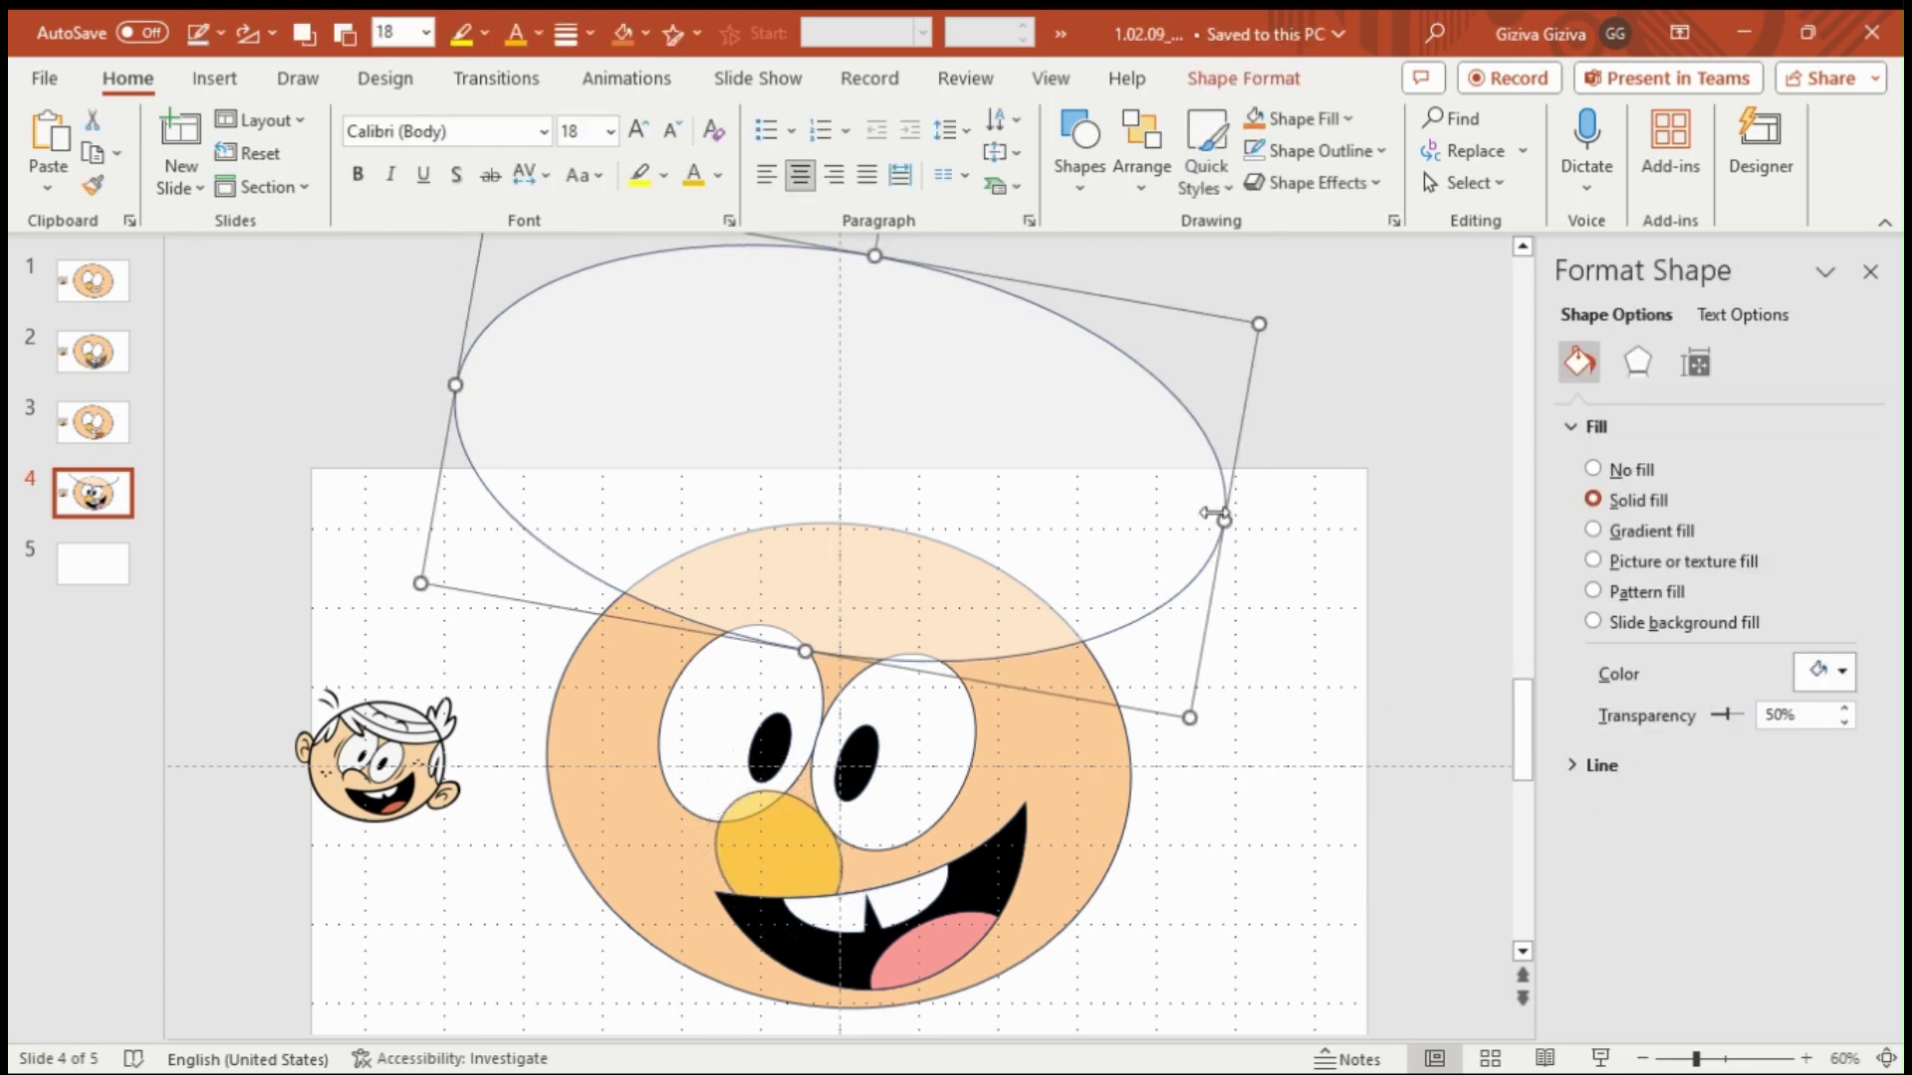
{"action": "left_click", "coordinate": [1485, 798]}
- Compare the left eye against the large ellipse's placement on slide 4
{"action": "scroll", "coordinate": [1514, 719], "scroll_direction": "up", "scroll_amount": 2}
{"action": "scroll", "coordinate": [1513, 719], "scroll_direction": "down", "scroll_amount": 2}
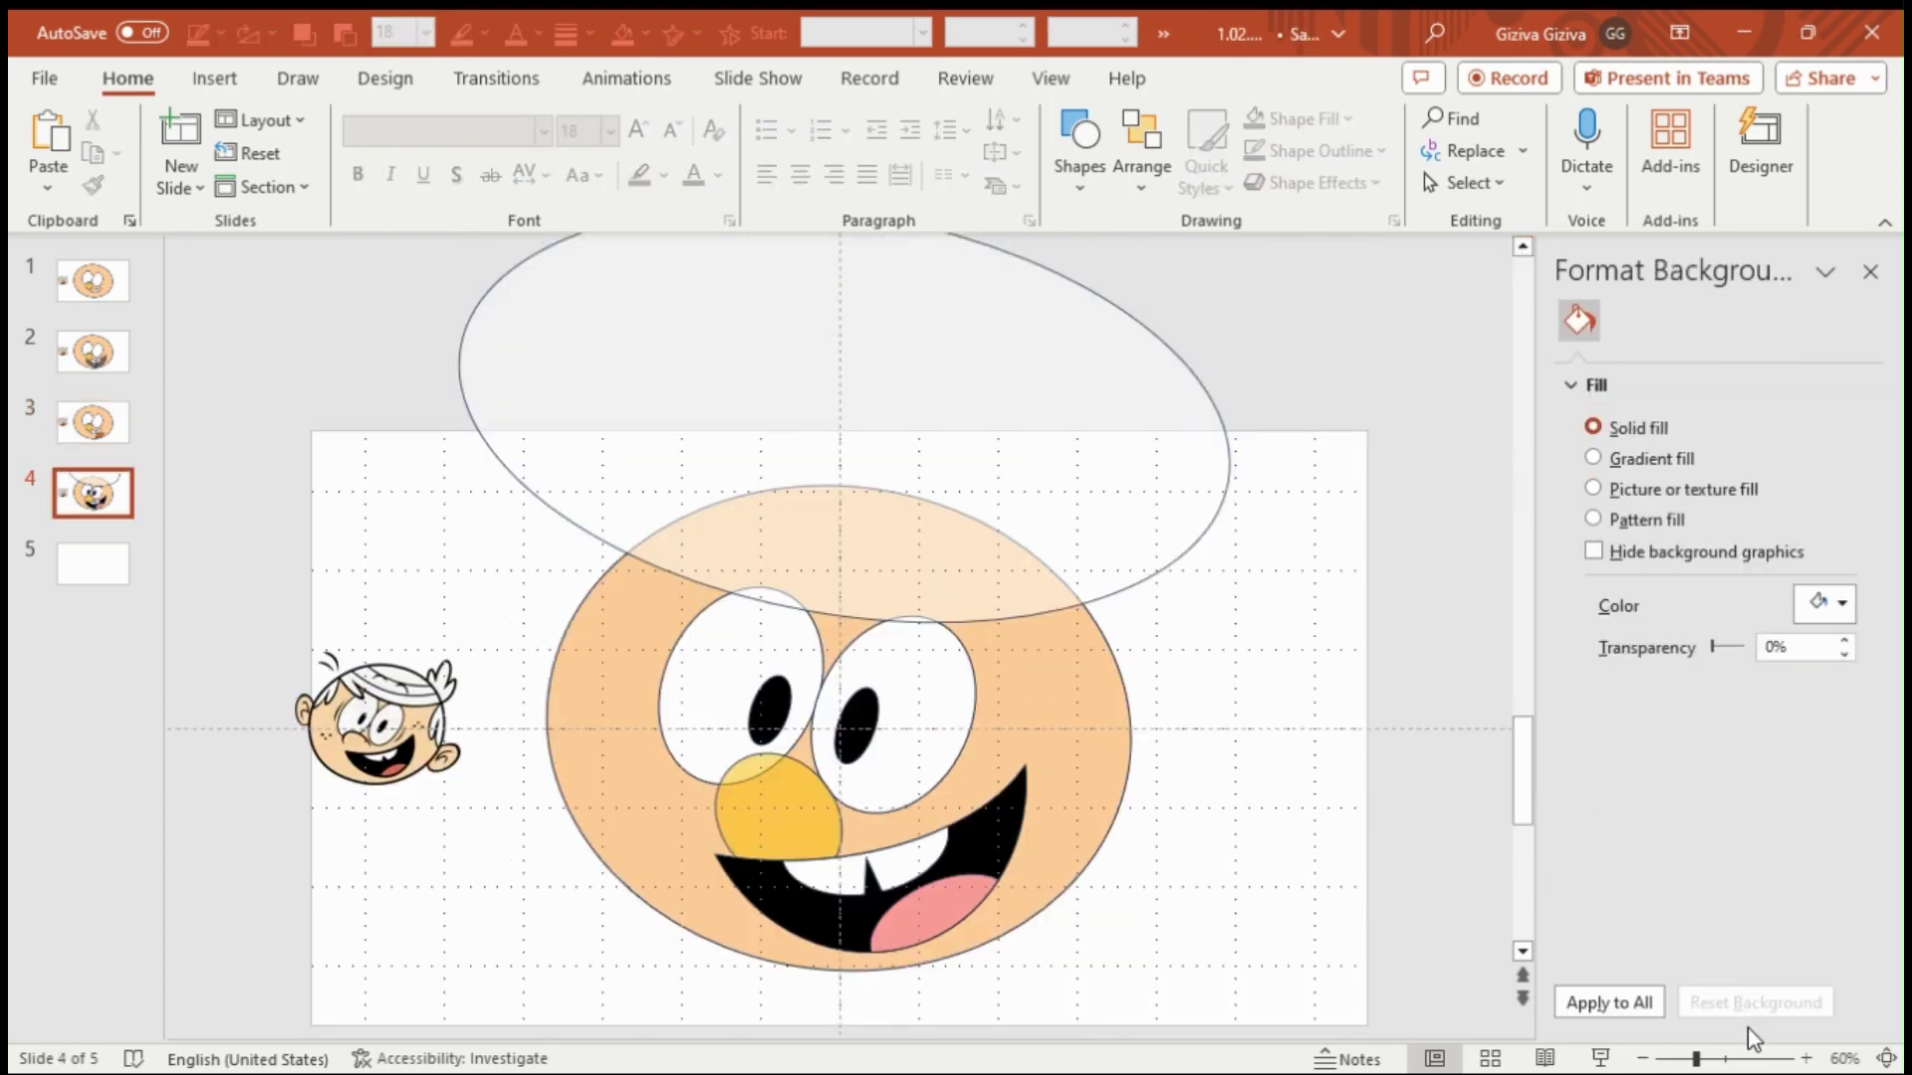
{"action": "scroll", "coordinate": [1399, 755], "scroll_direction": "up", "scroll_amount": 1}
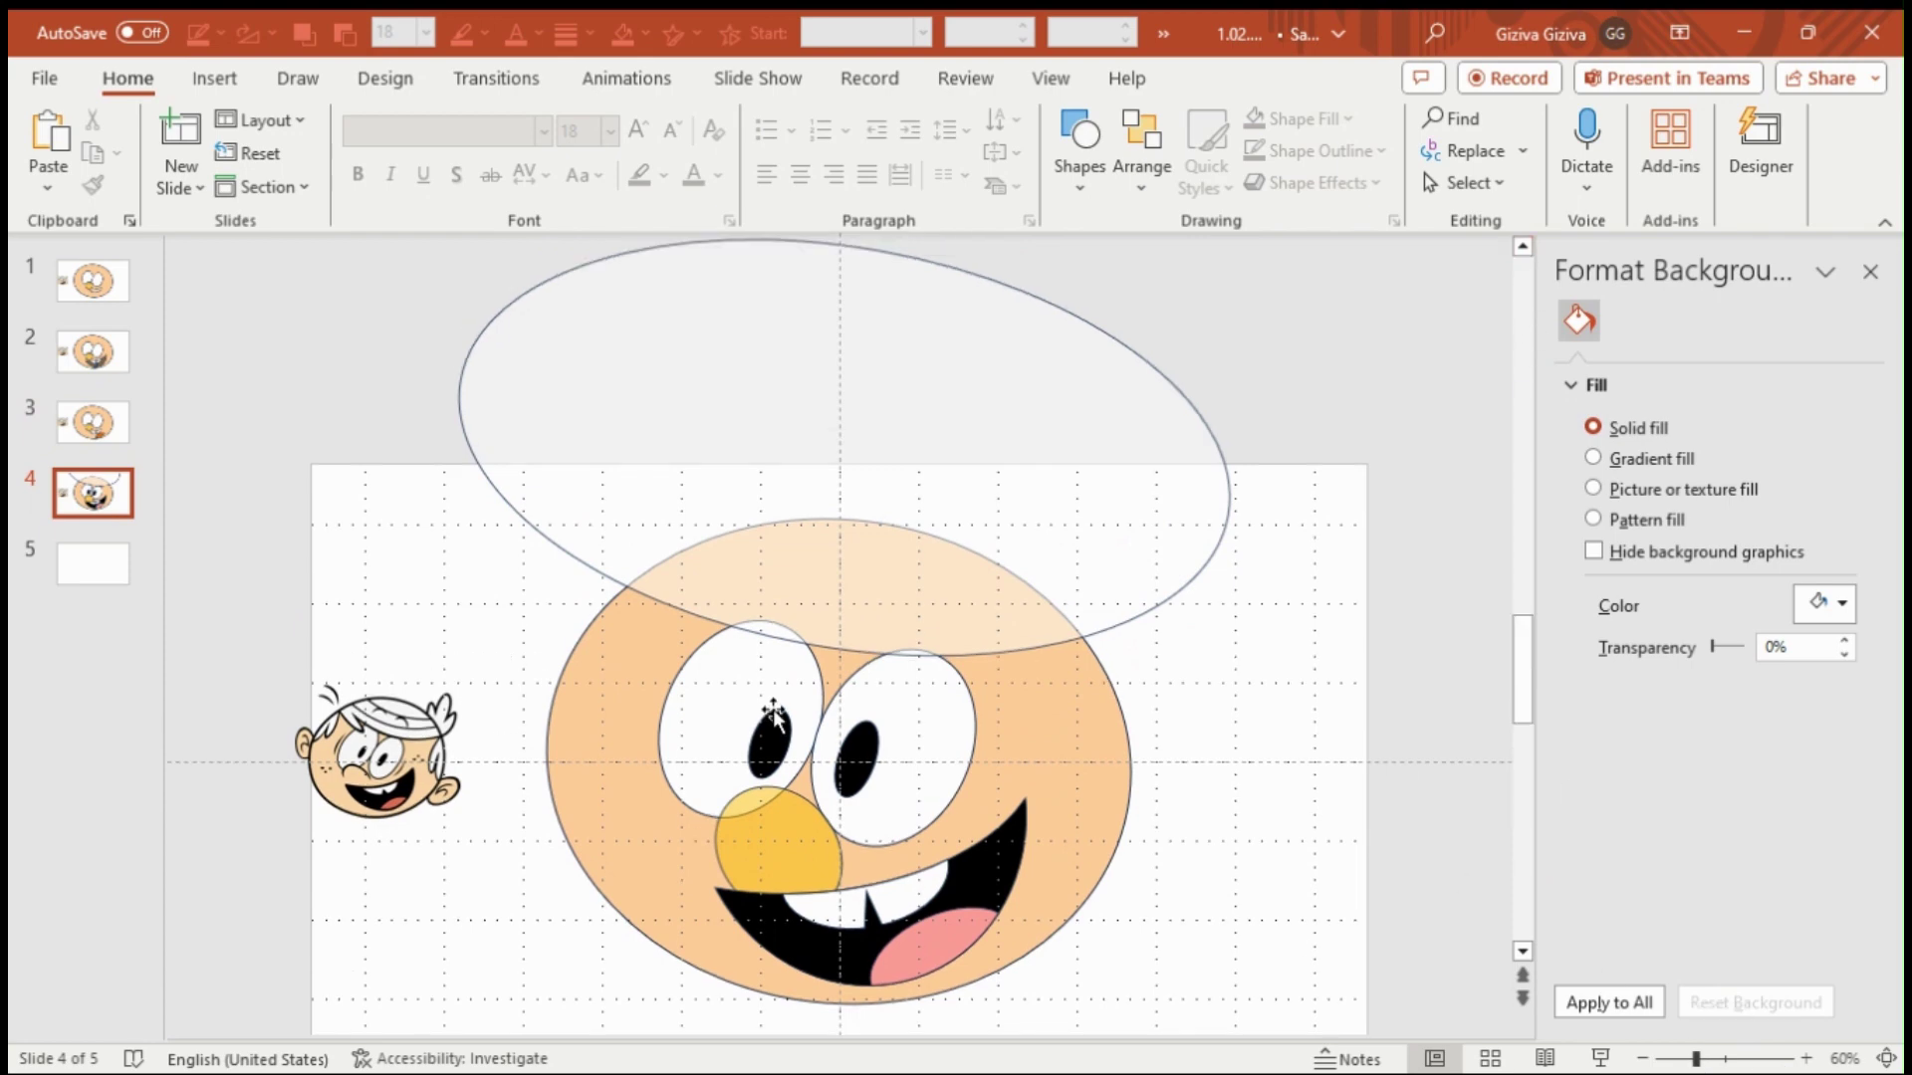
{"action": "left_click", "coordinate": [719, 705]}
{"action": "left_click", "coordinate": [1123, 537]}
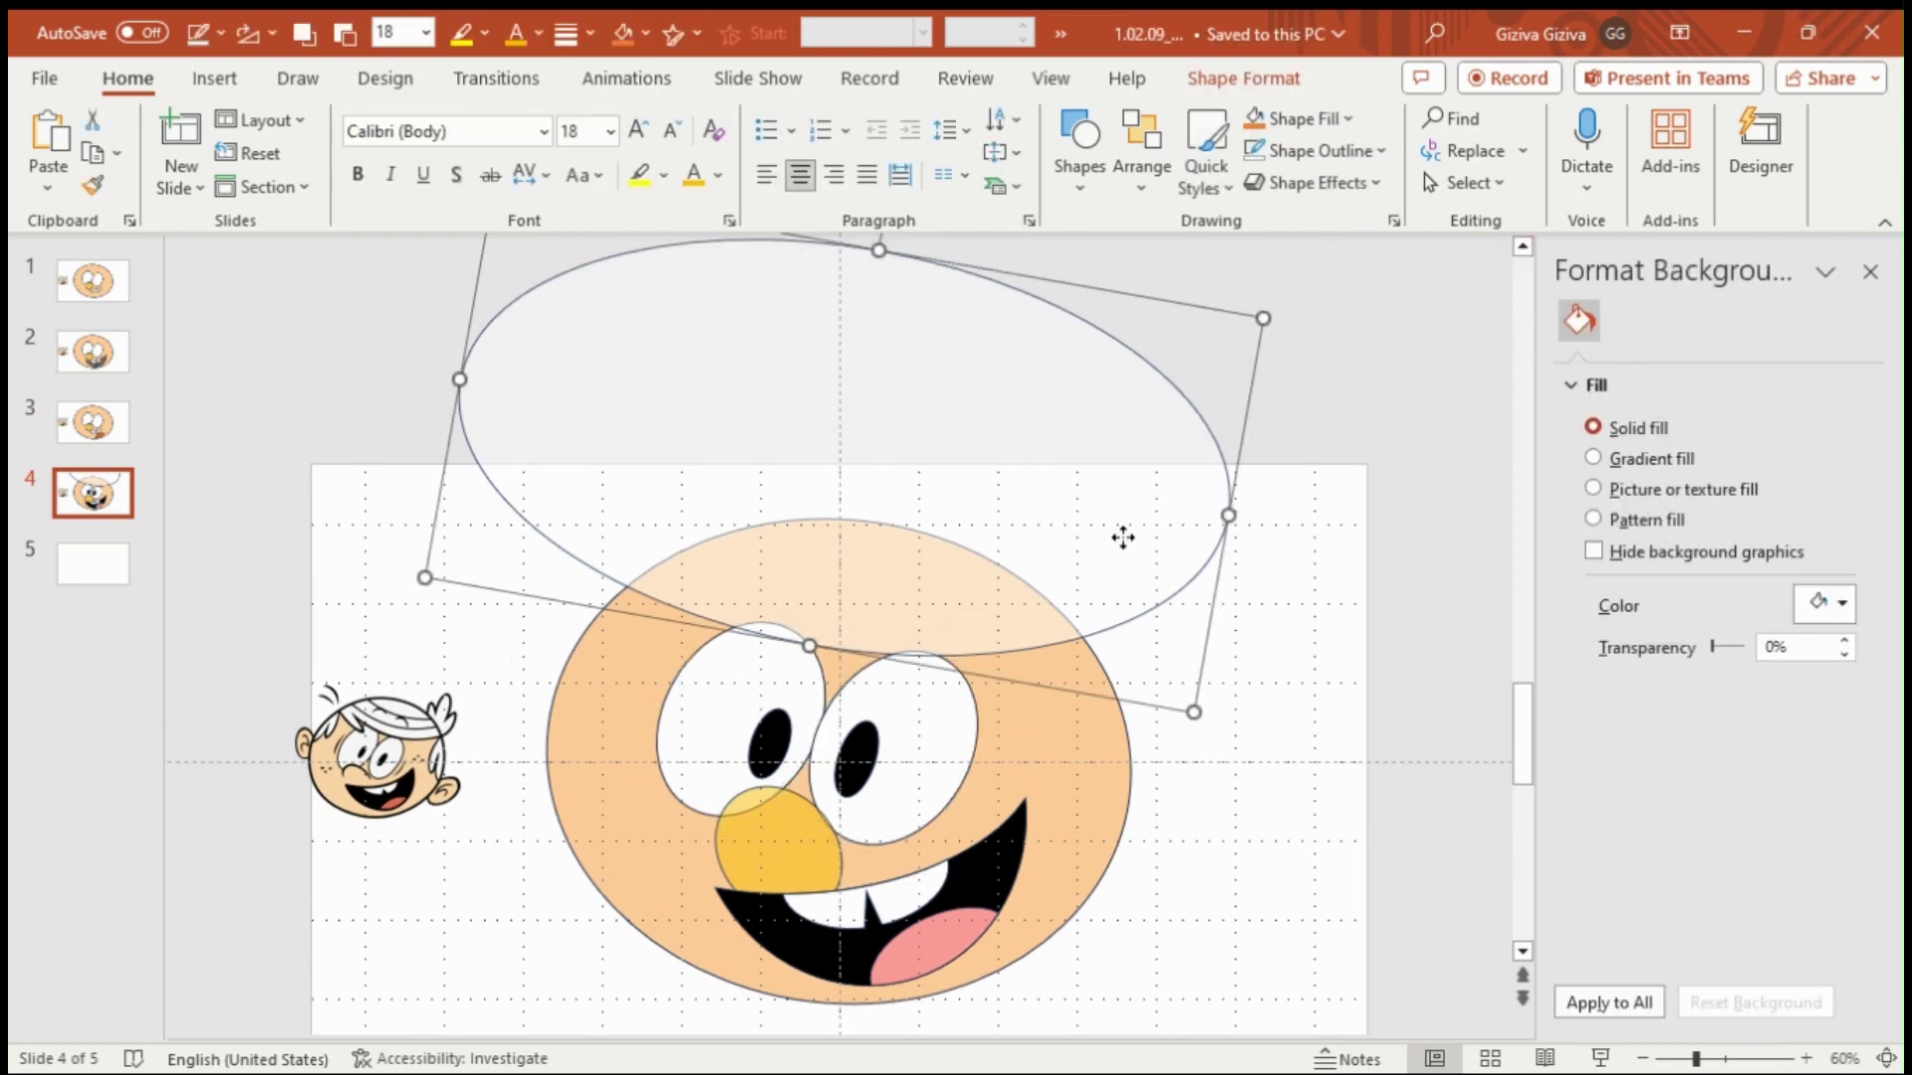
{"action": "left_click", "coordinate": [1288, 649]}
{"action": "left_click", "coordinate": [735, 685]}
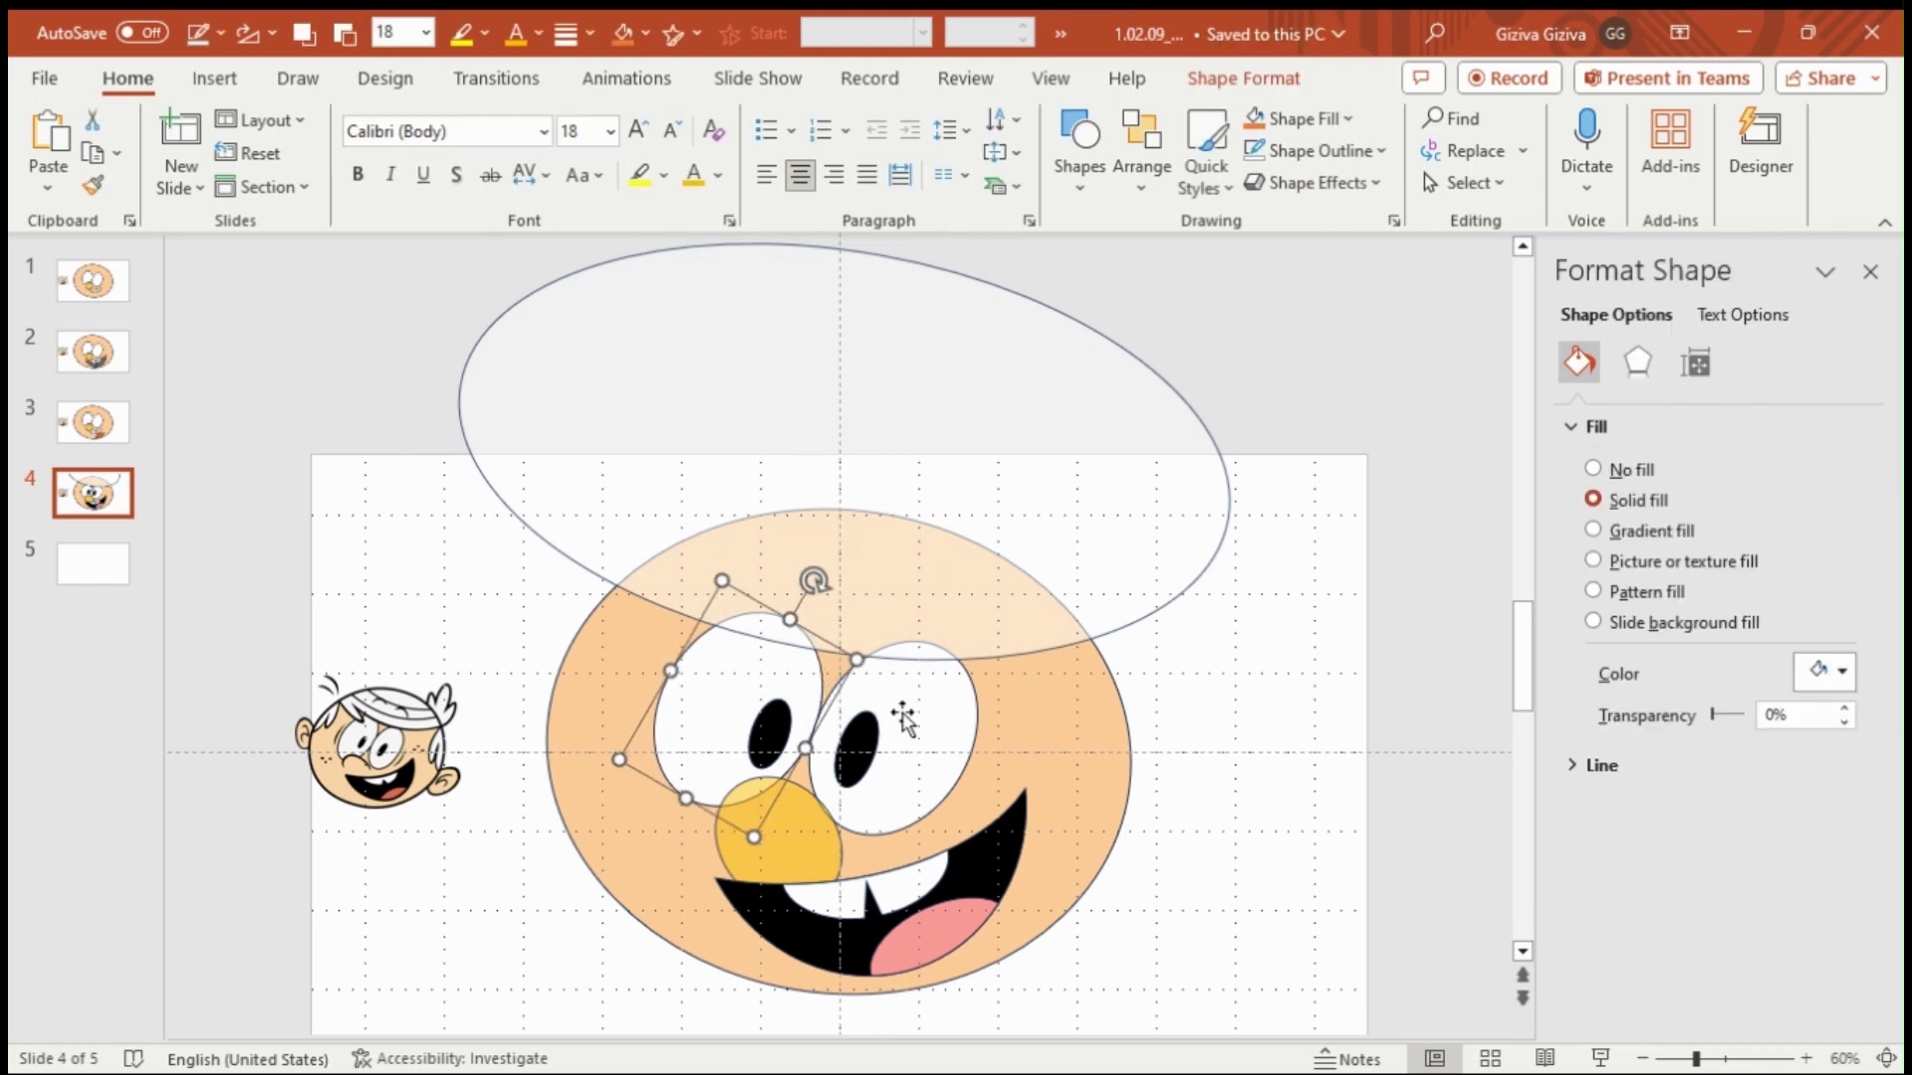
{"action": "left_click", "coordinate": [1444, 754]}
- Copy slide 4 and paste it as a new slide 5
{"action": "right_click", "coordinate": [120, 493]}
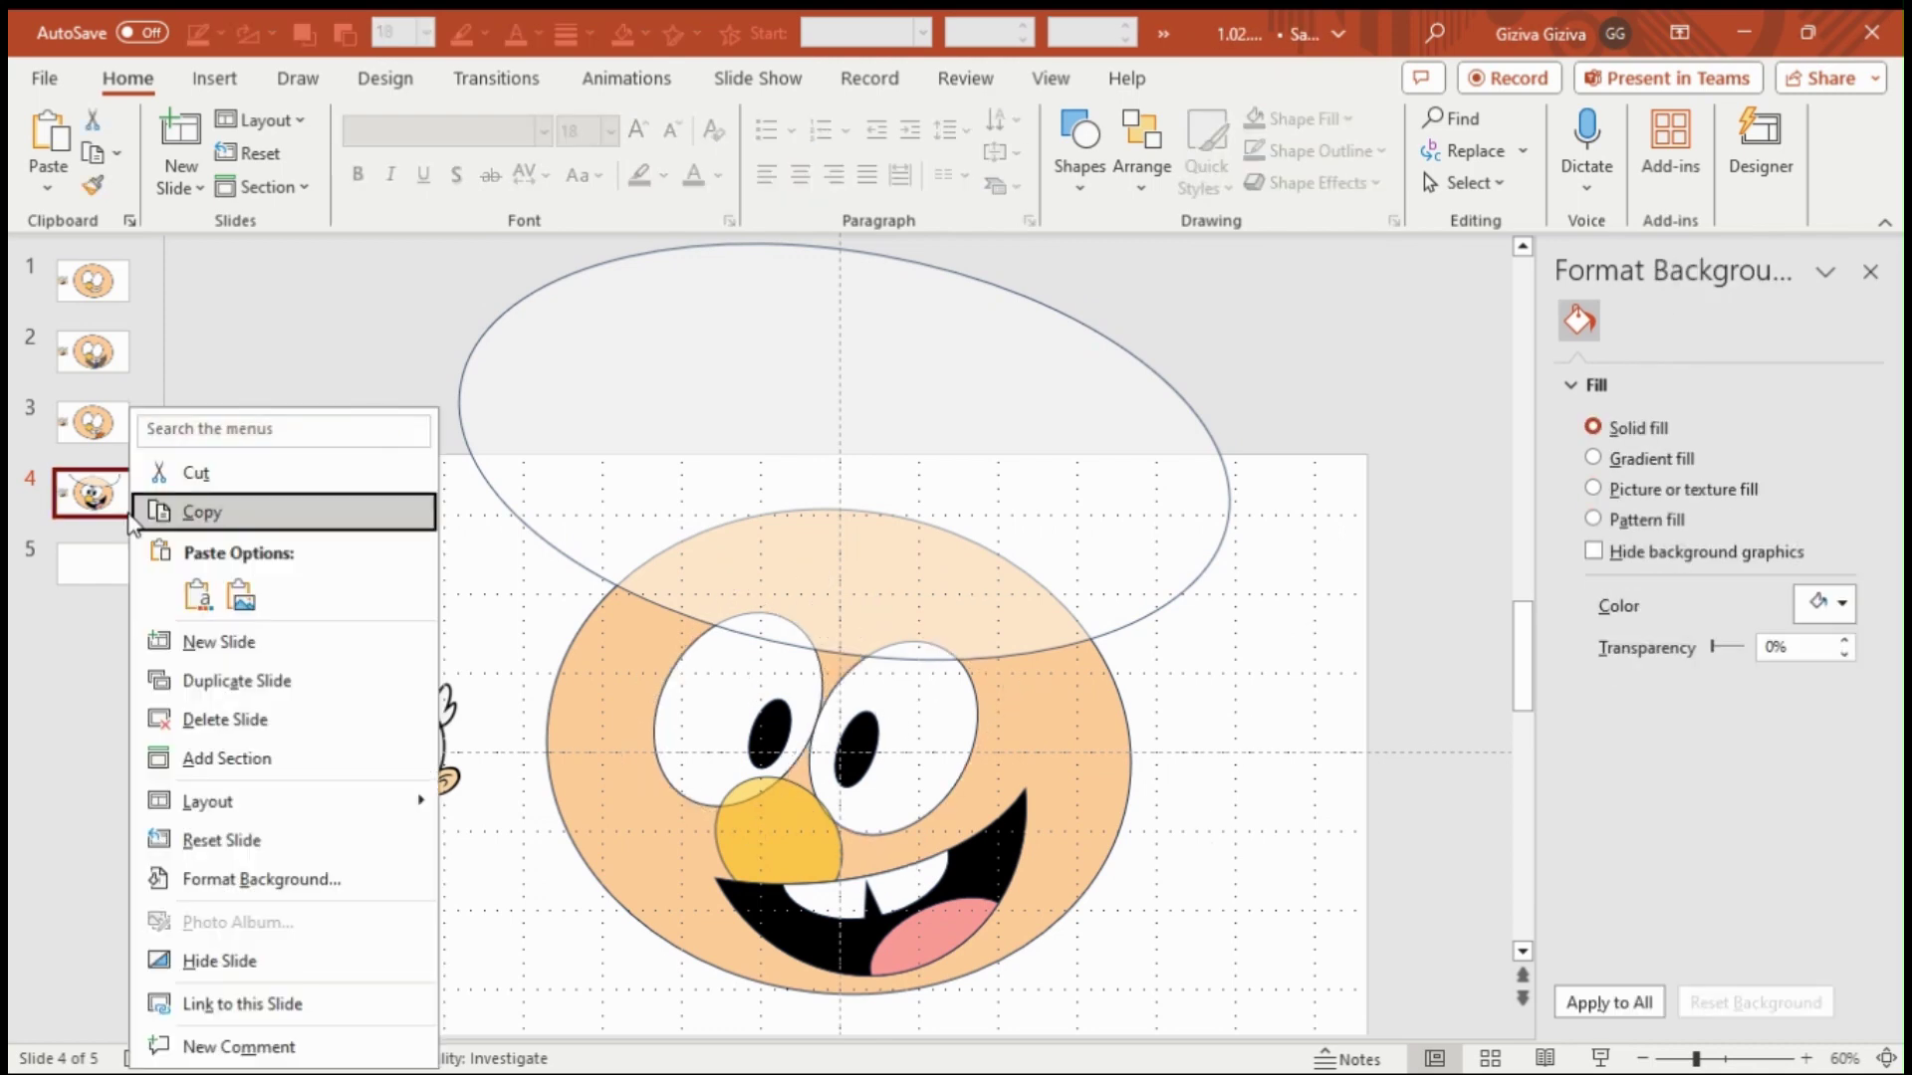
{"action": "left_click", "coordinate": [174, 507]}
{"action": "key", "text": "ctrl+v"}
{"action": "left_click", "coordinate": [1067, 754]}
{"action": "left_click", "coordinate": [1267, 684]}
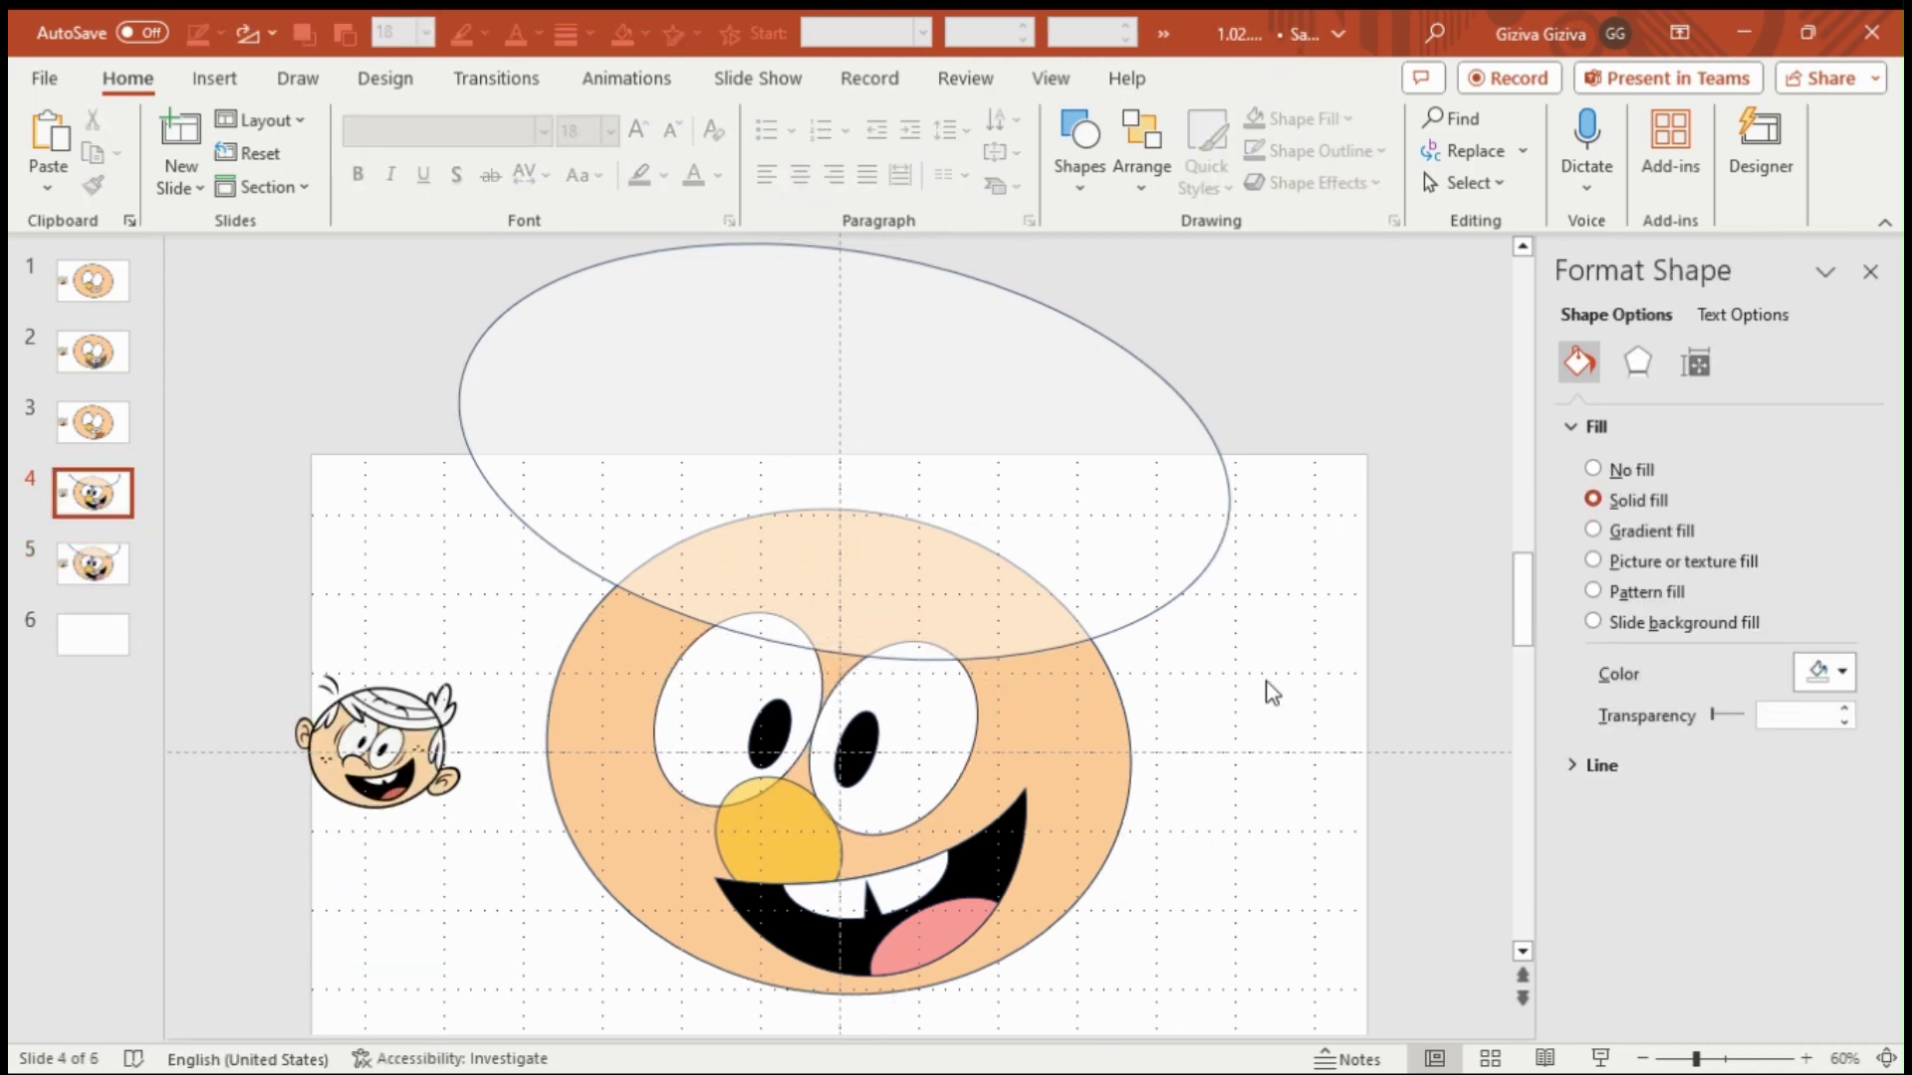
- Intersect the top ellipse with the face to make a headband and paste it onto slide 5
{"action": "left_click", "coordinate": [1178, 530]}
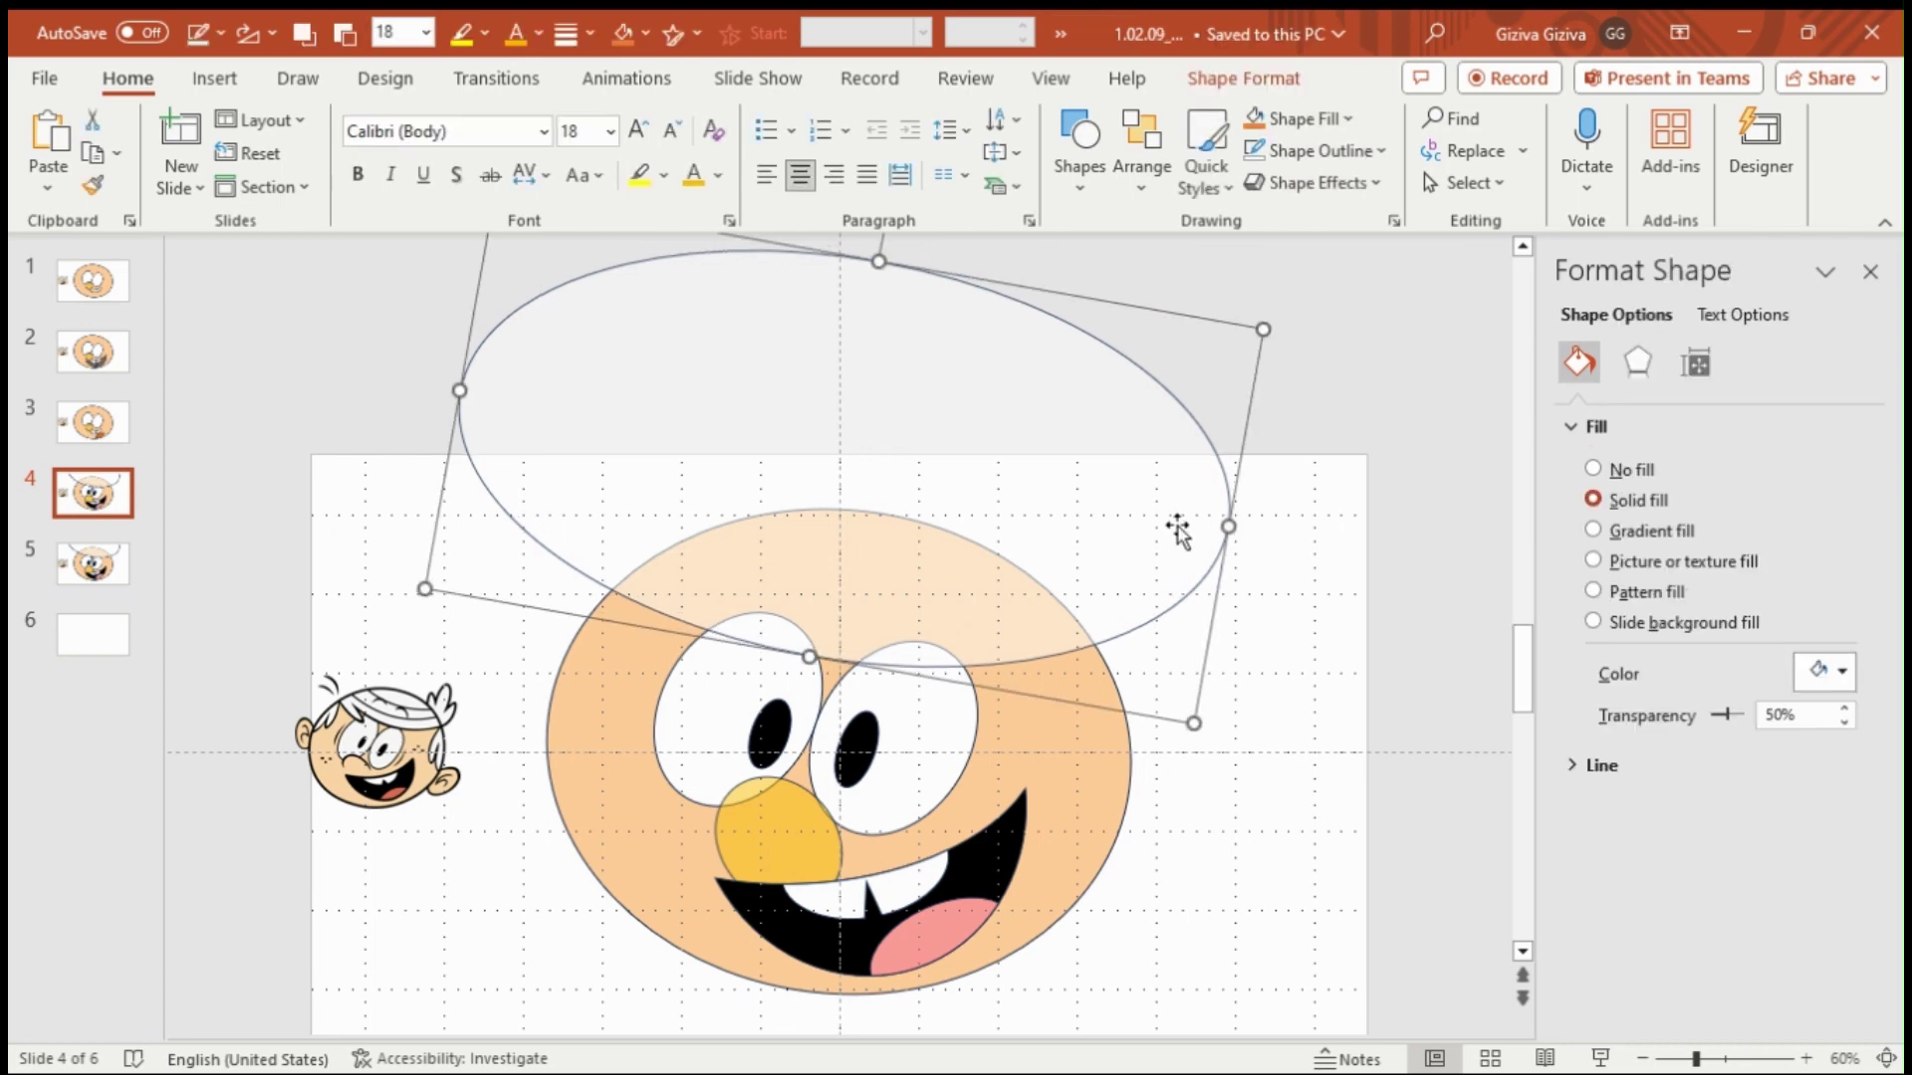
{"action": "left_click", "coordinate": [1155, 647]}
{"action": "left_click", "coordinate": [980, 727]}
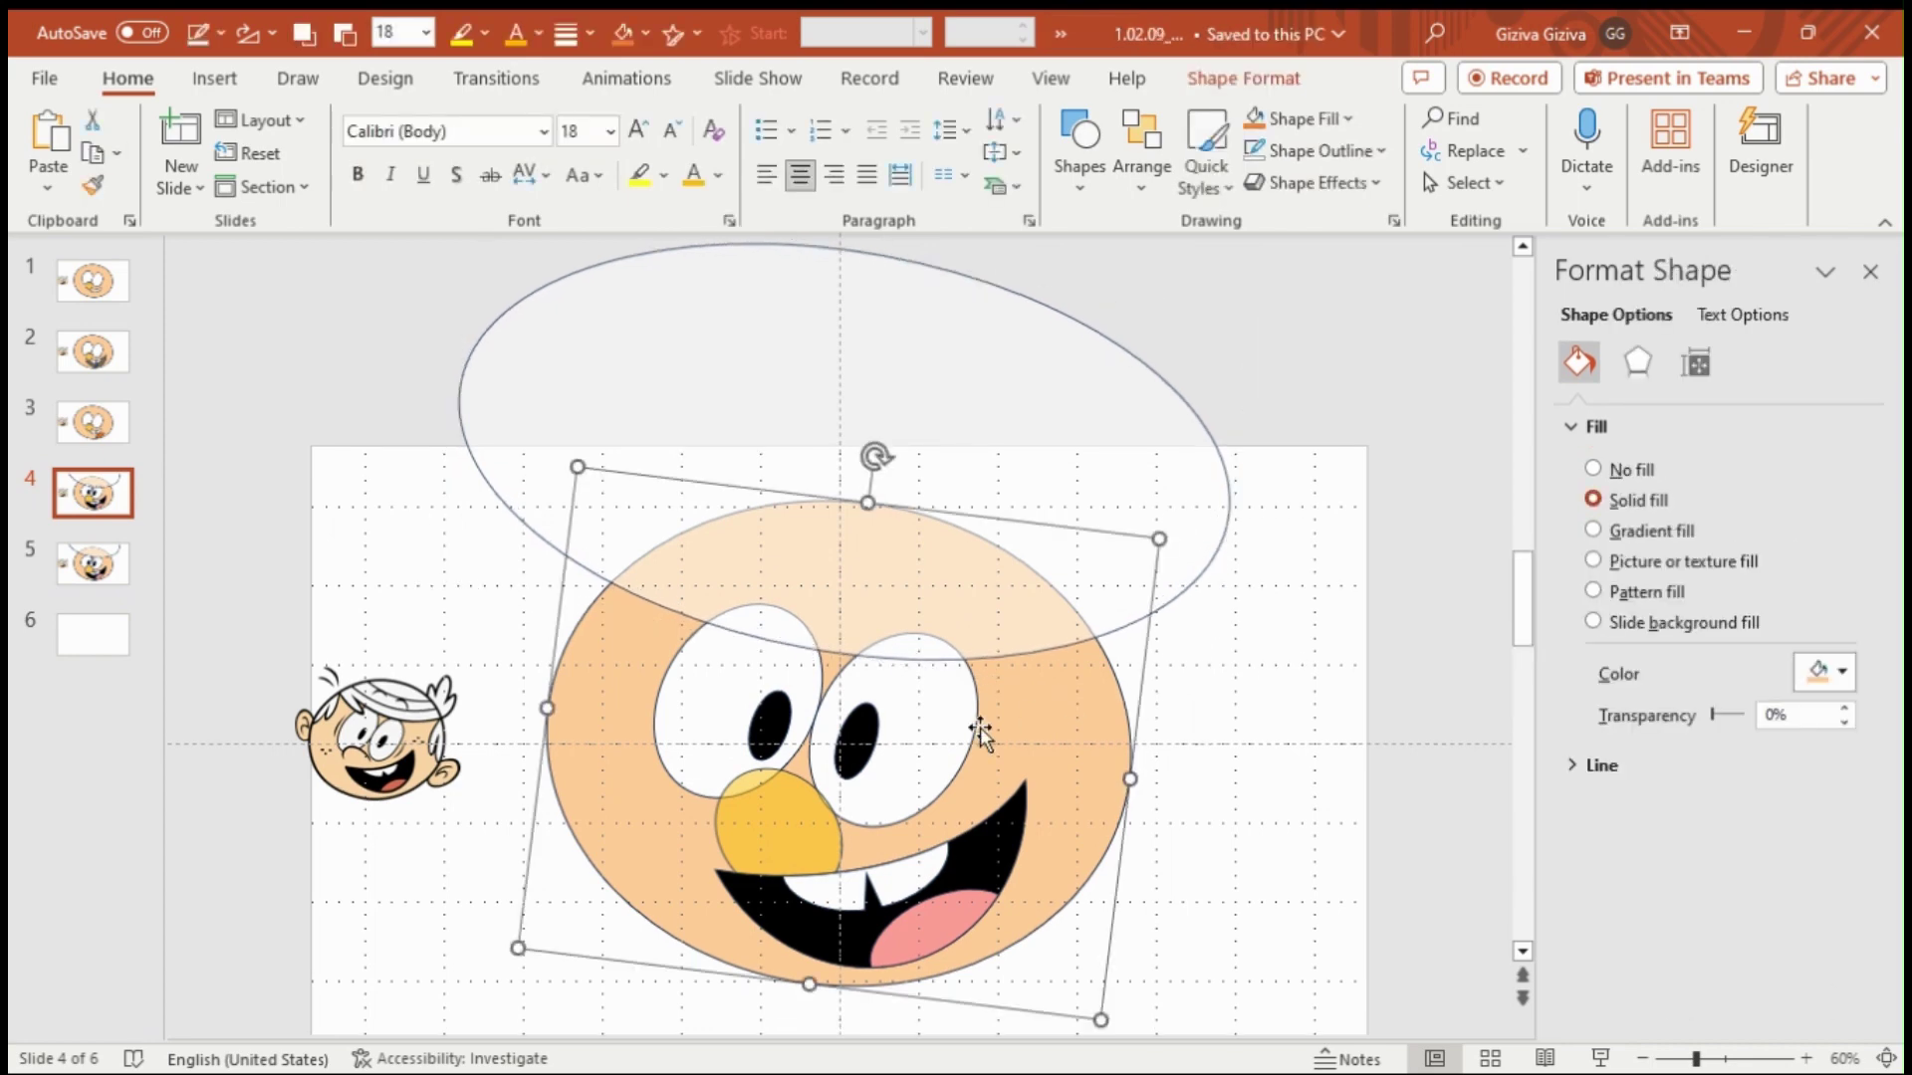
{"action": "left_click", "coordinate": [980, 727]}
{"action": "left_click", "coordinate": [1295, 742]}
{"action": "left_click", "coordinate": [1155, 558]}
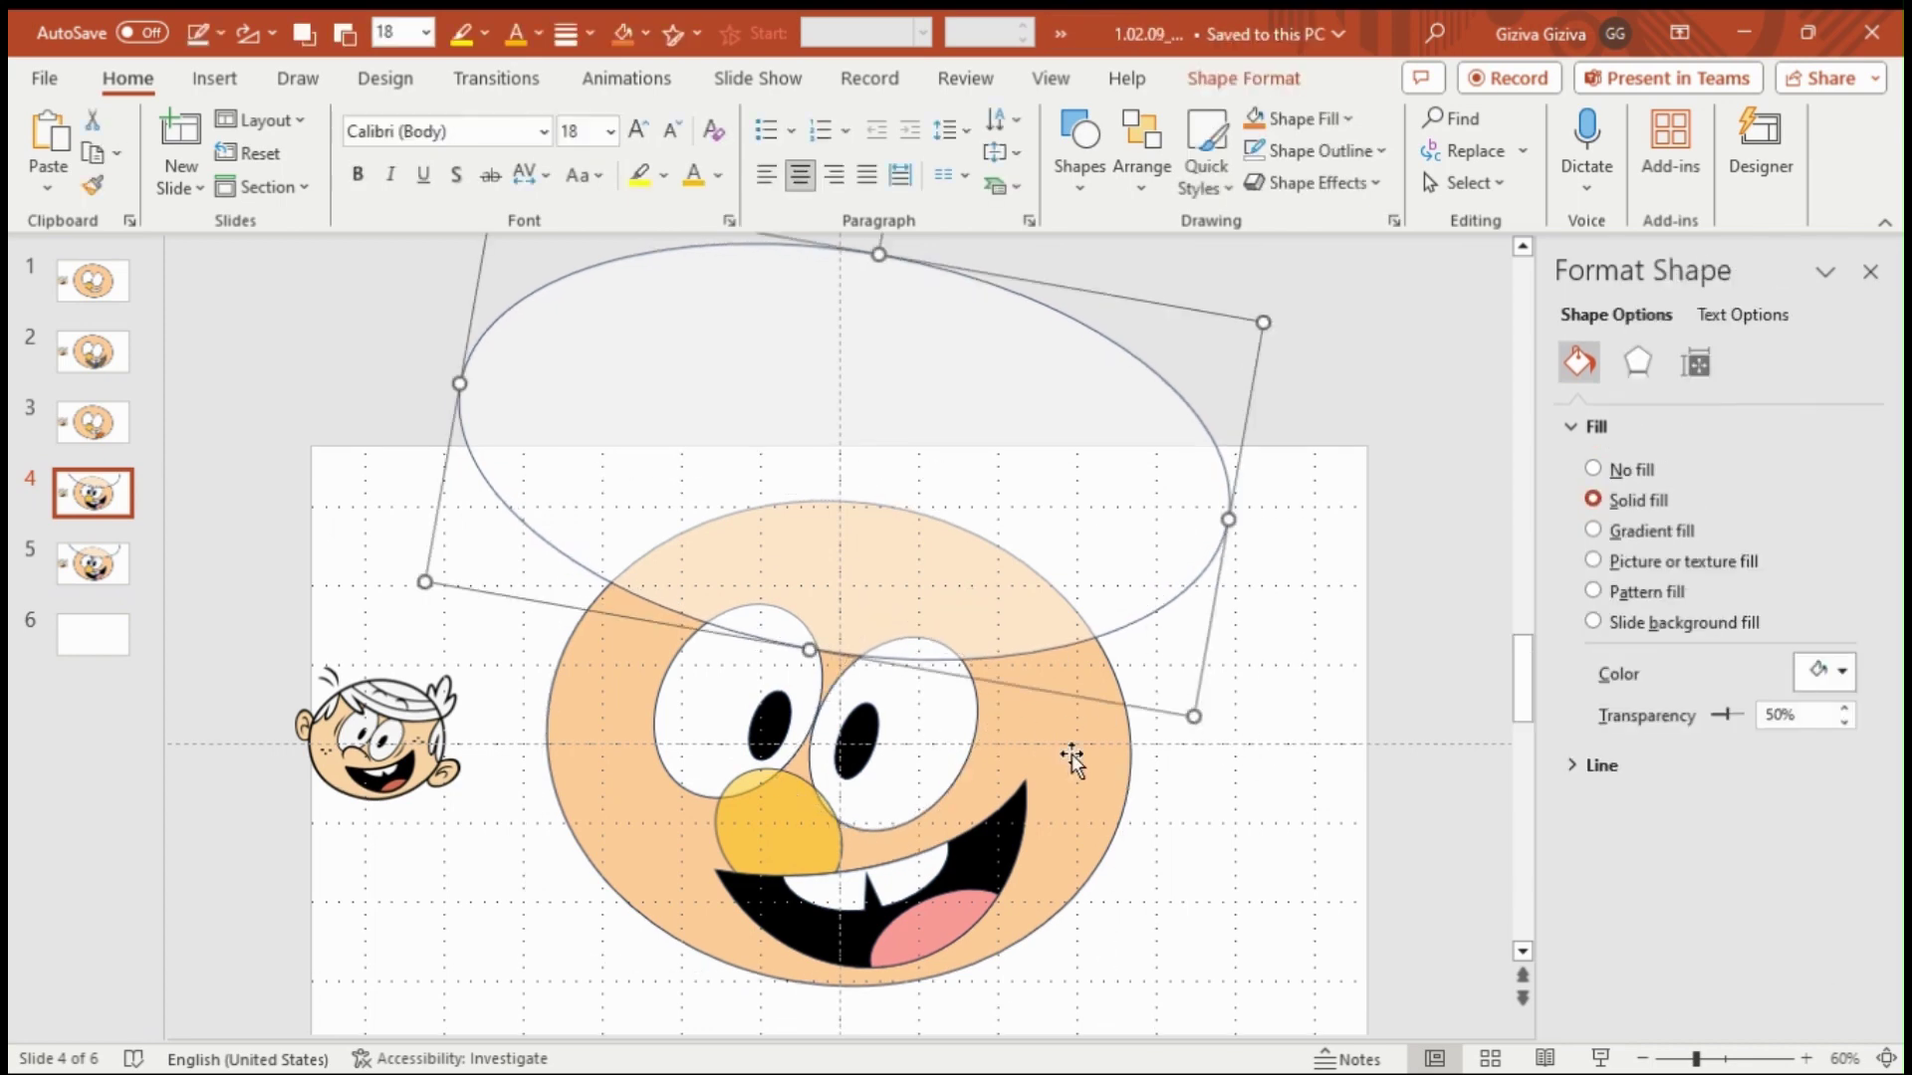
{"action": "left_click", "coordinate": [1072, 754], "text": "shift"}
{"action": "left_click", "coordinate": [1244, 77]}
{"action": "left_click", "coordinate": [298, 182]}
{"action": "left_click", "coordinate": [282, 333]}
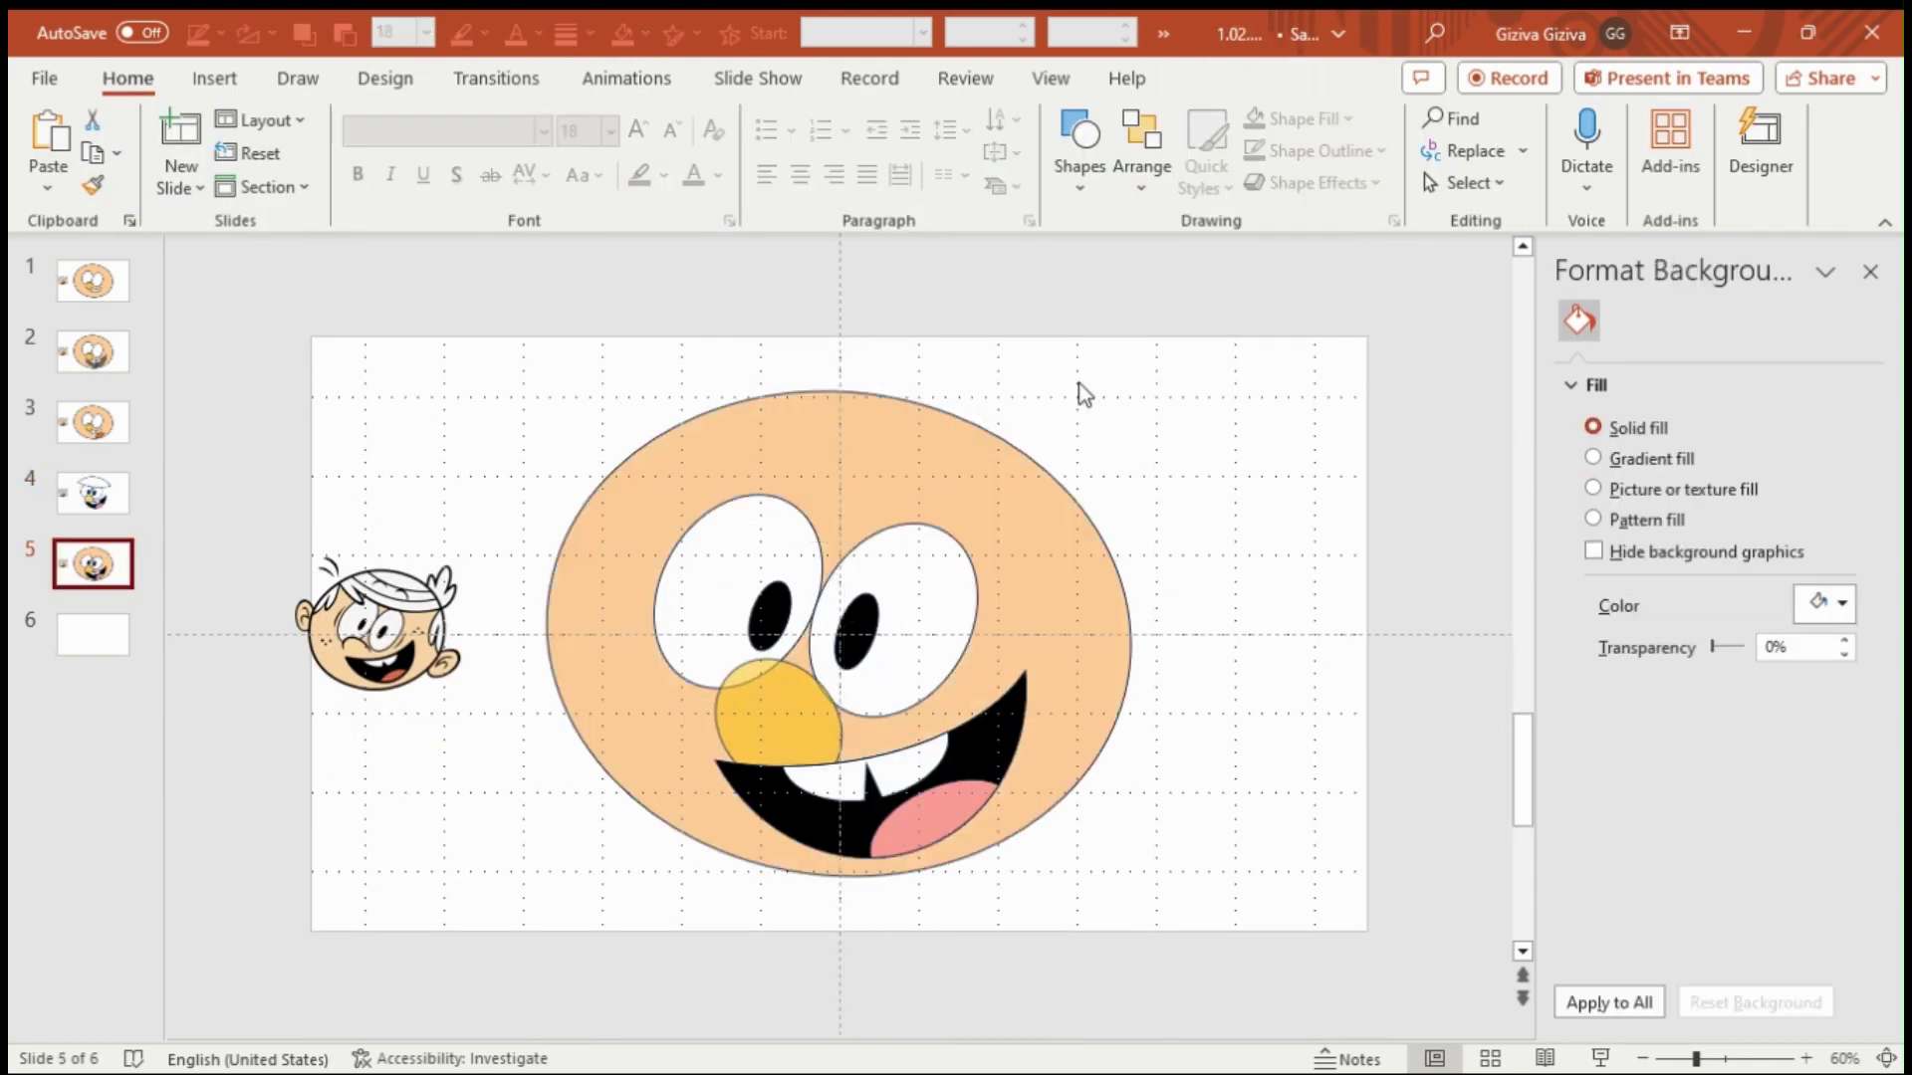
{"action": "right_click", "coordinate": [1084, 394]}
{"action": "left_click", "coordinate": [1140, 495]}
- Move the pasted headband up and slightly right on the head
{"action": "left_click", "coordinate": [992, 516]}
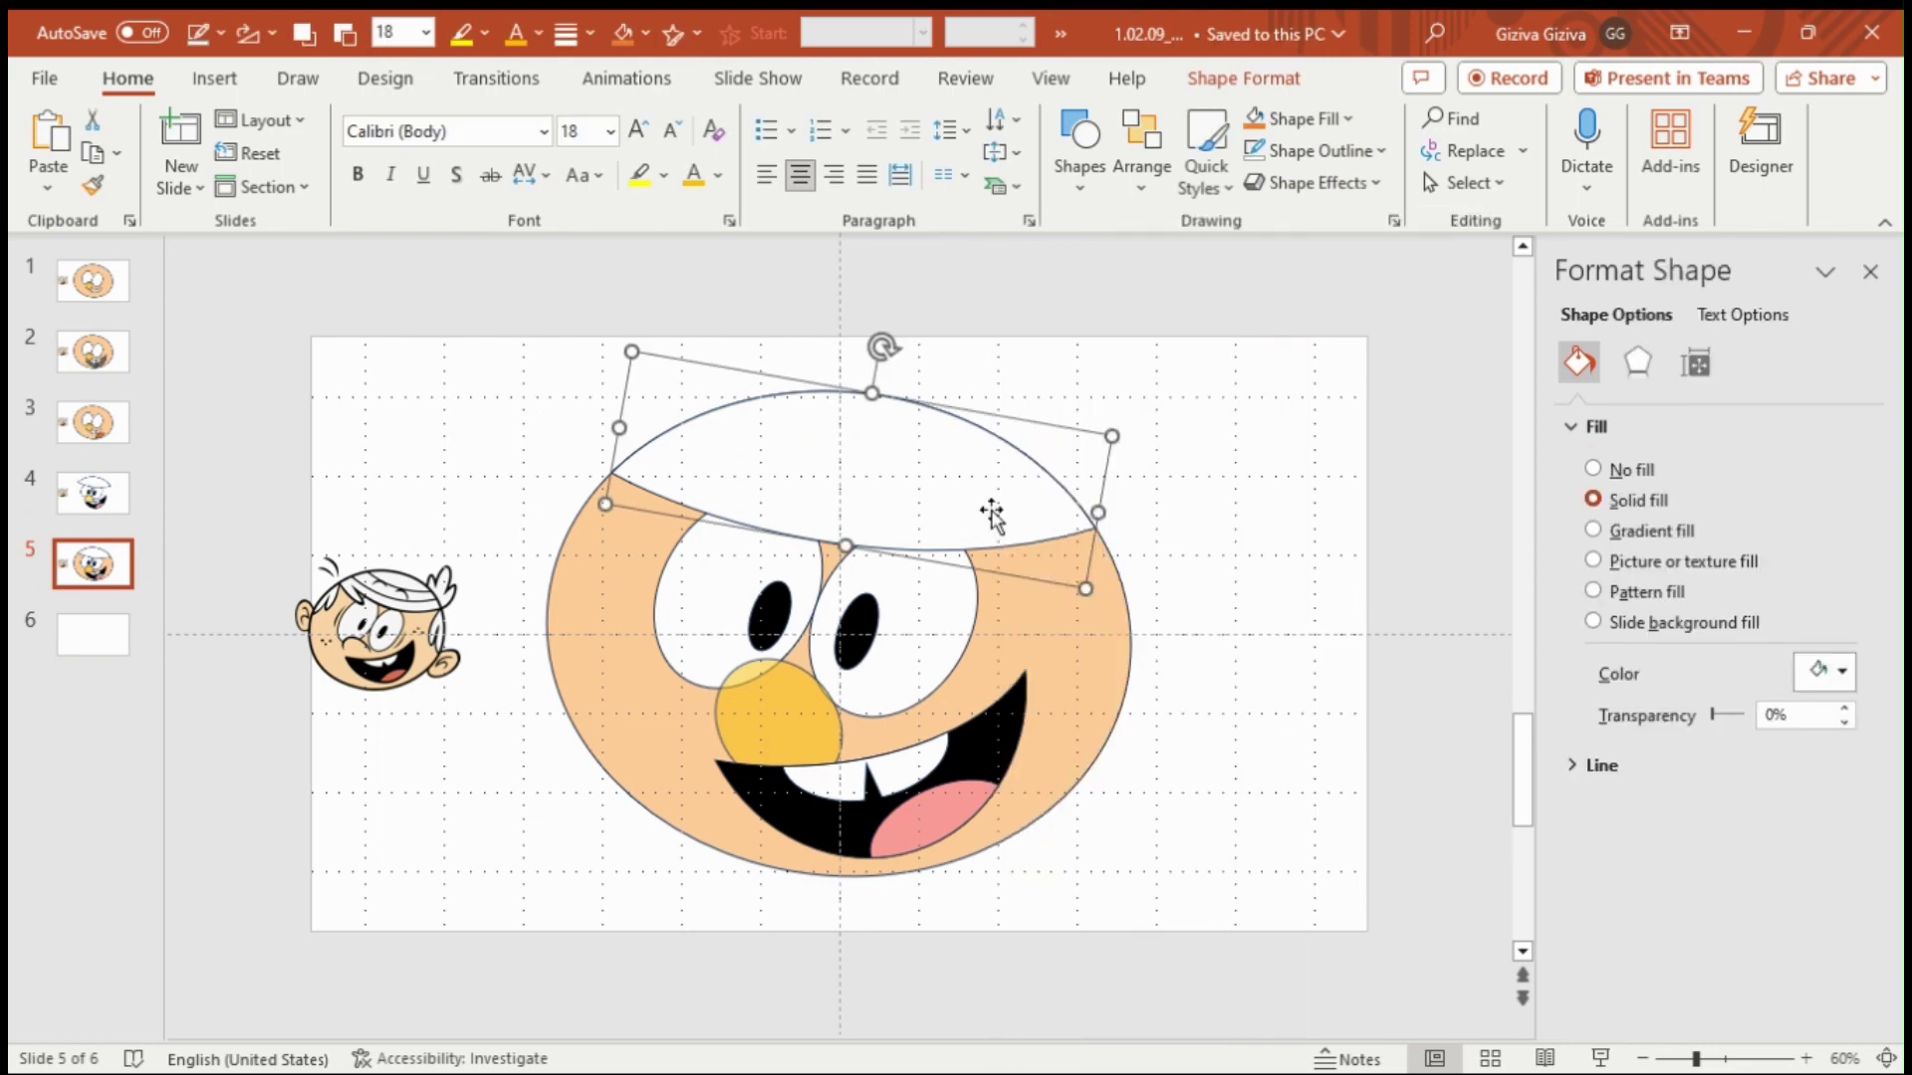
{"action": "key", "text": "Up"}
{"action": "key", "text": "Up"}
{"action": "key", "text": "Up"}
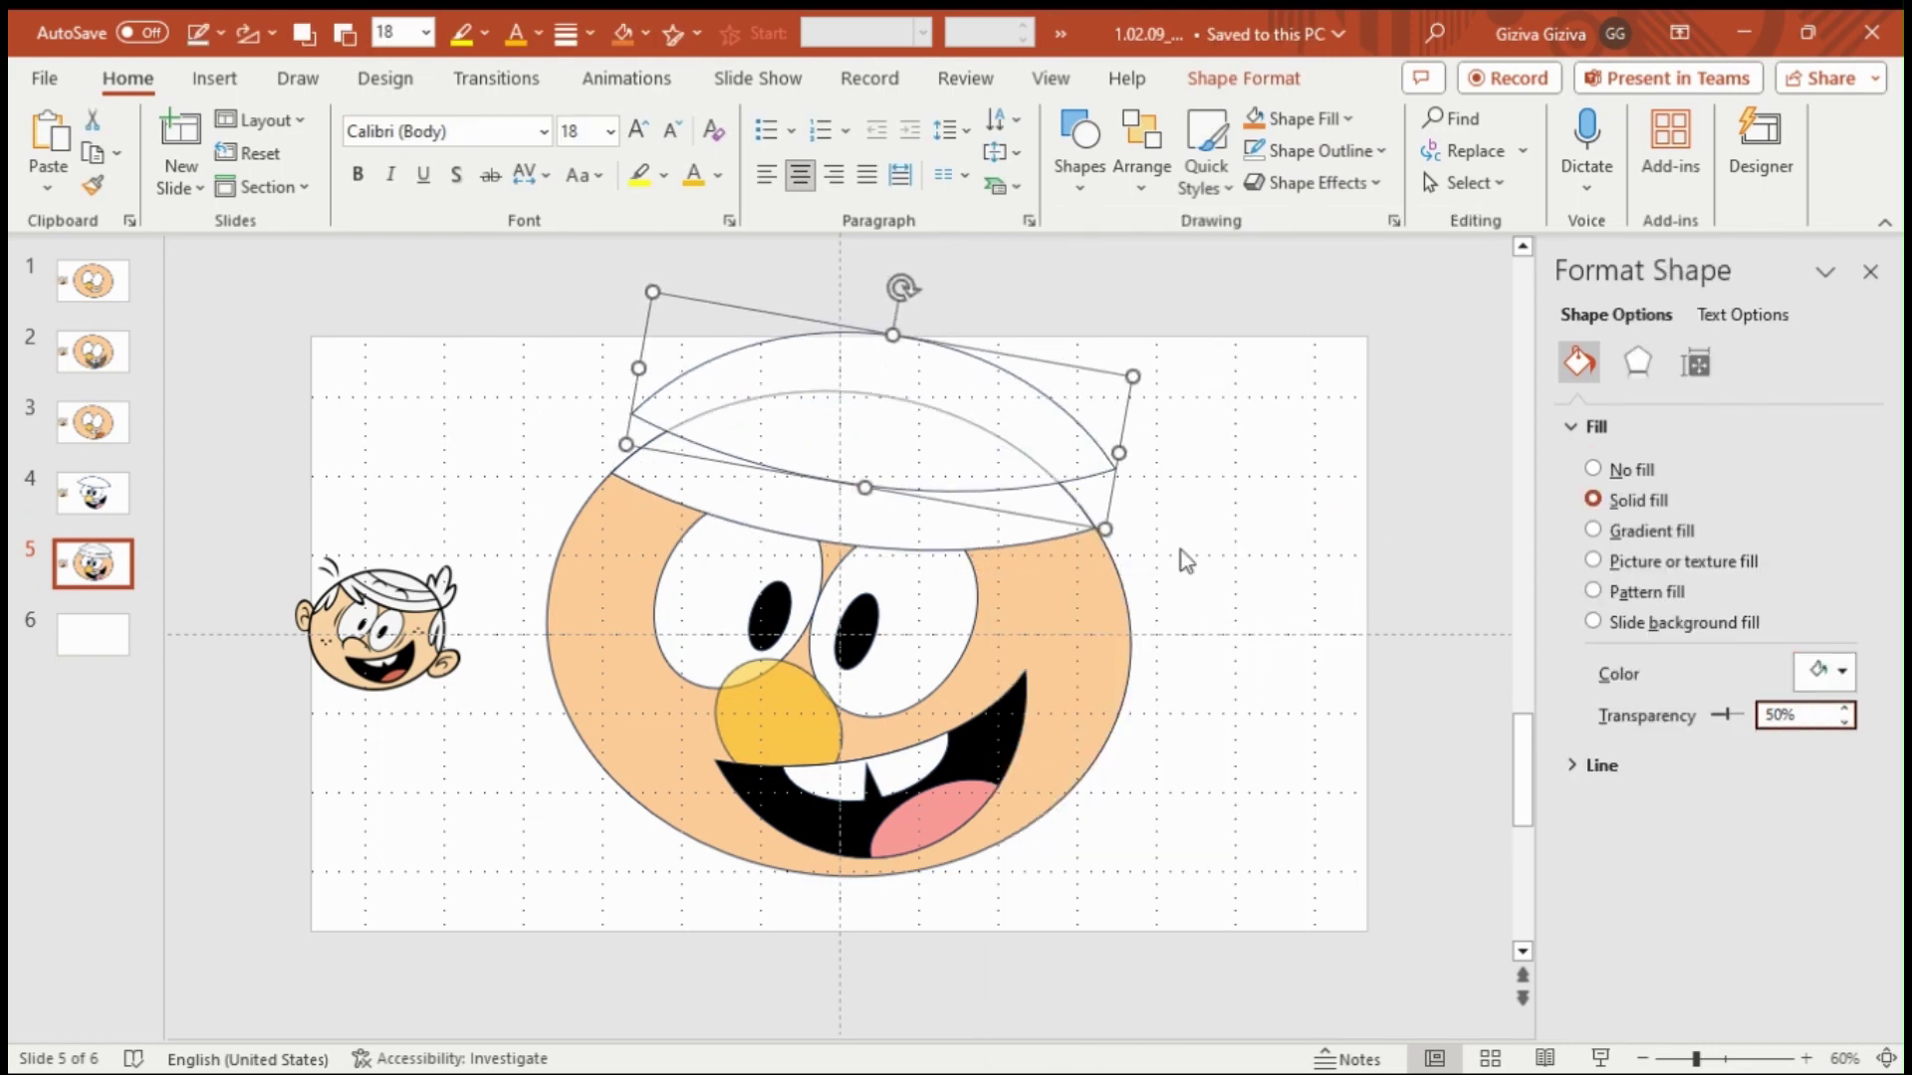
{"action": "key", "text": "Down"}
{"action": "key", "text": "Down"}
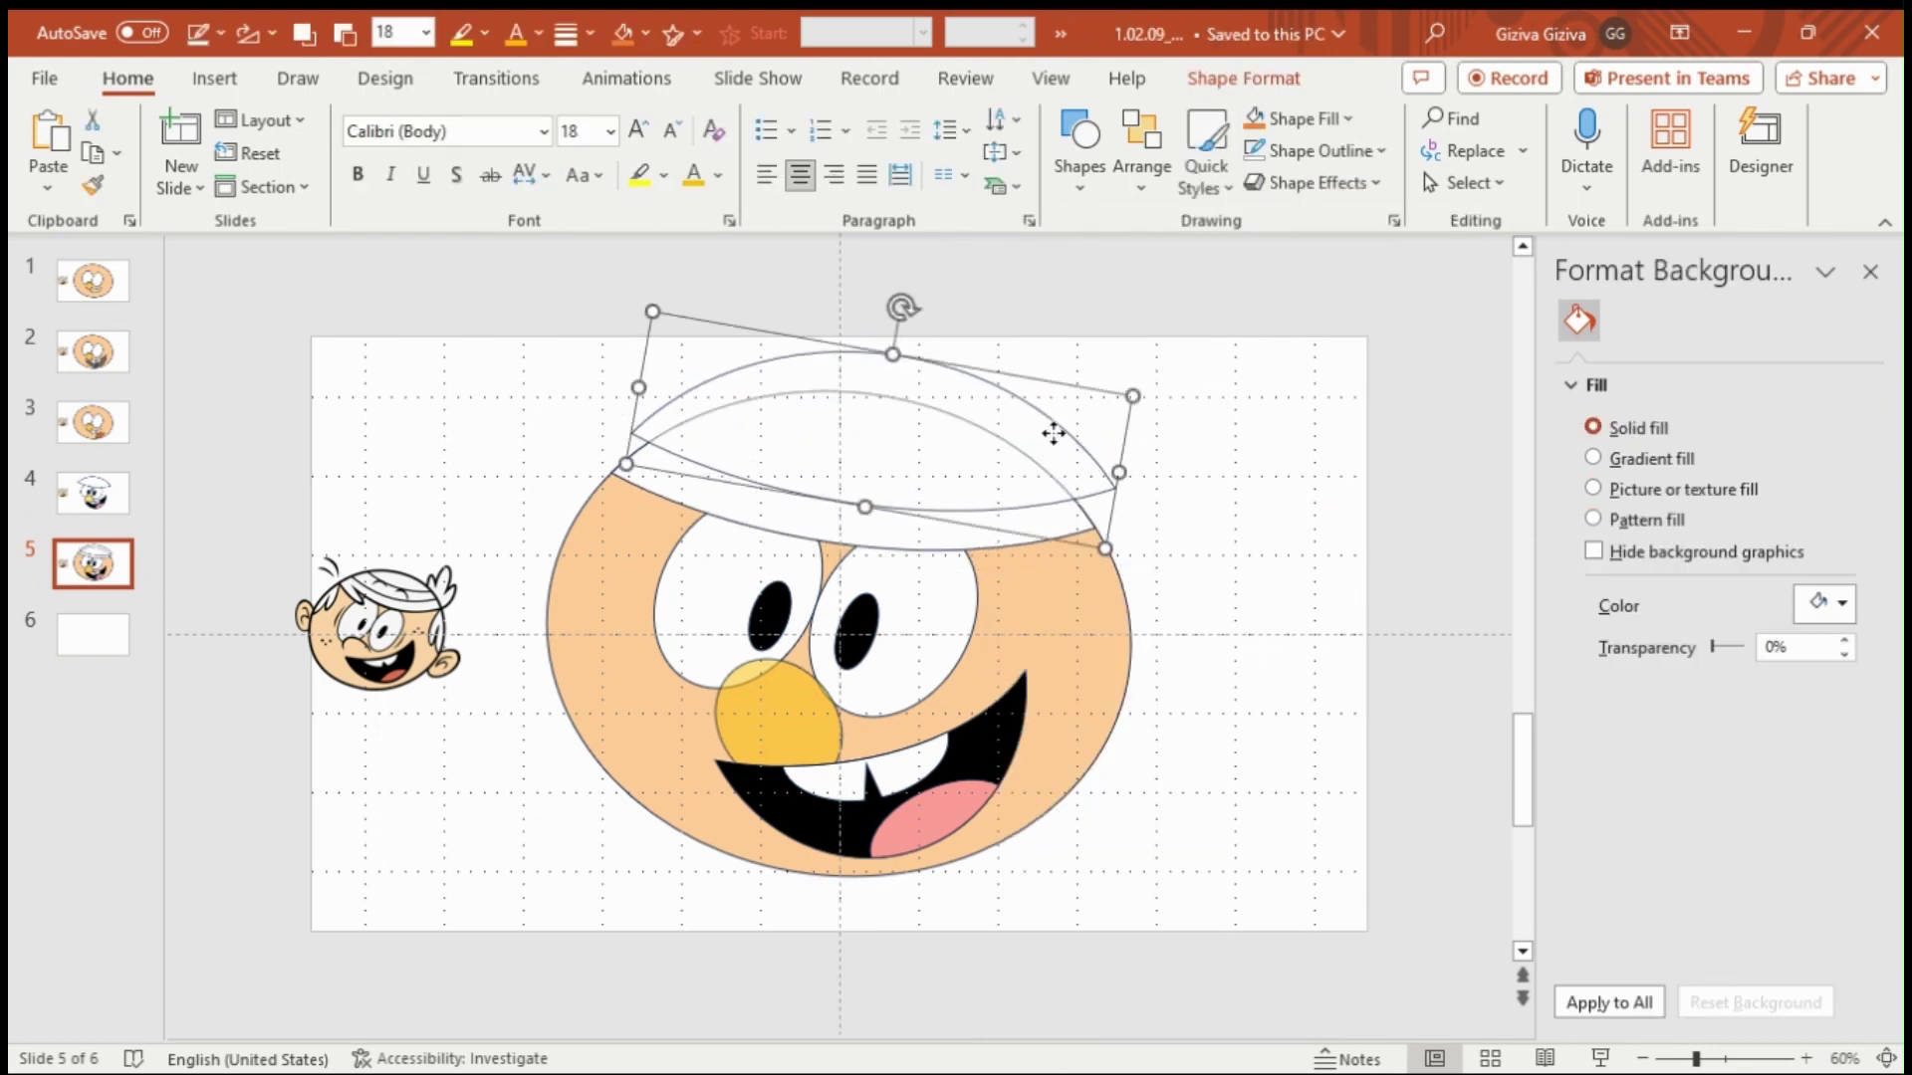
{"action": "right_click", "coordinate": [1053, 433]}
{"action": "left_click_drag", "start_coordinate": [956, 500], "coordinate": [986, 457]}
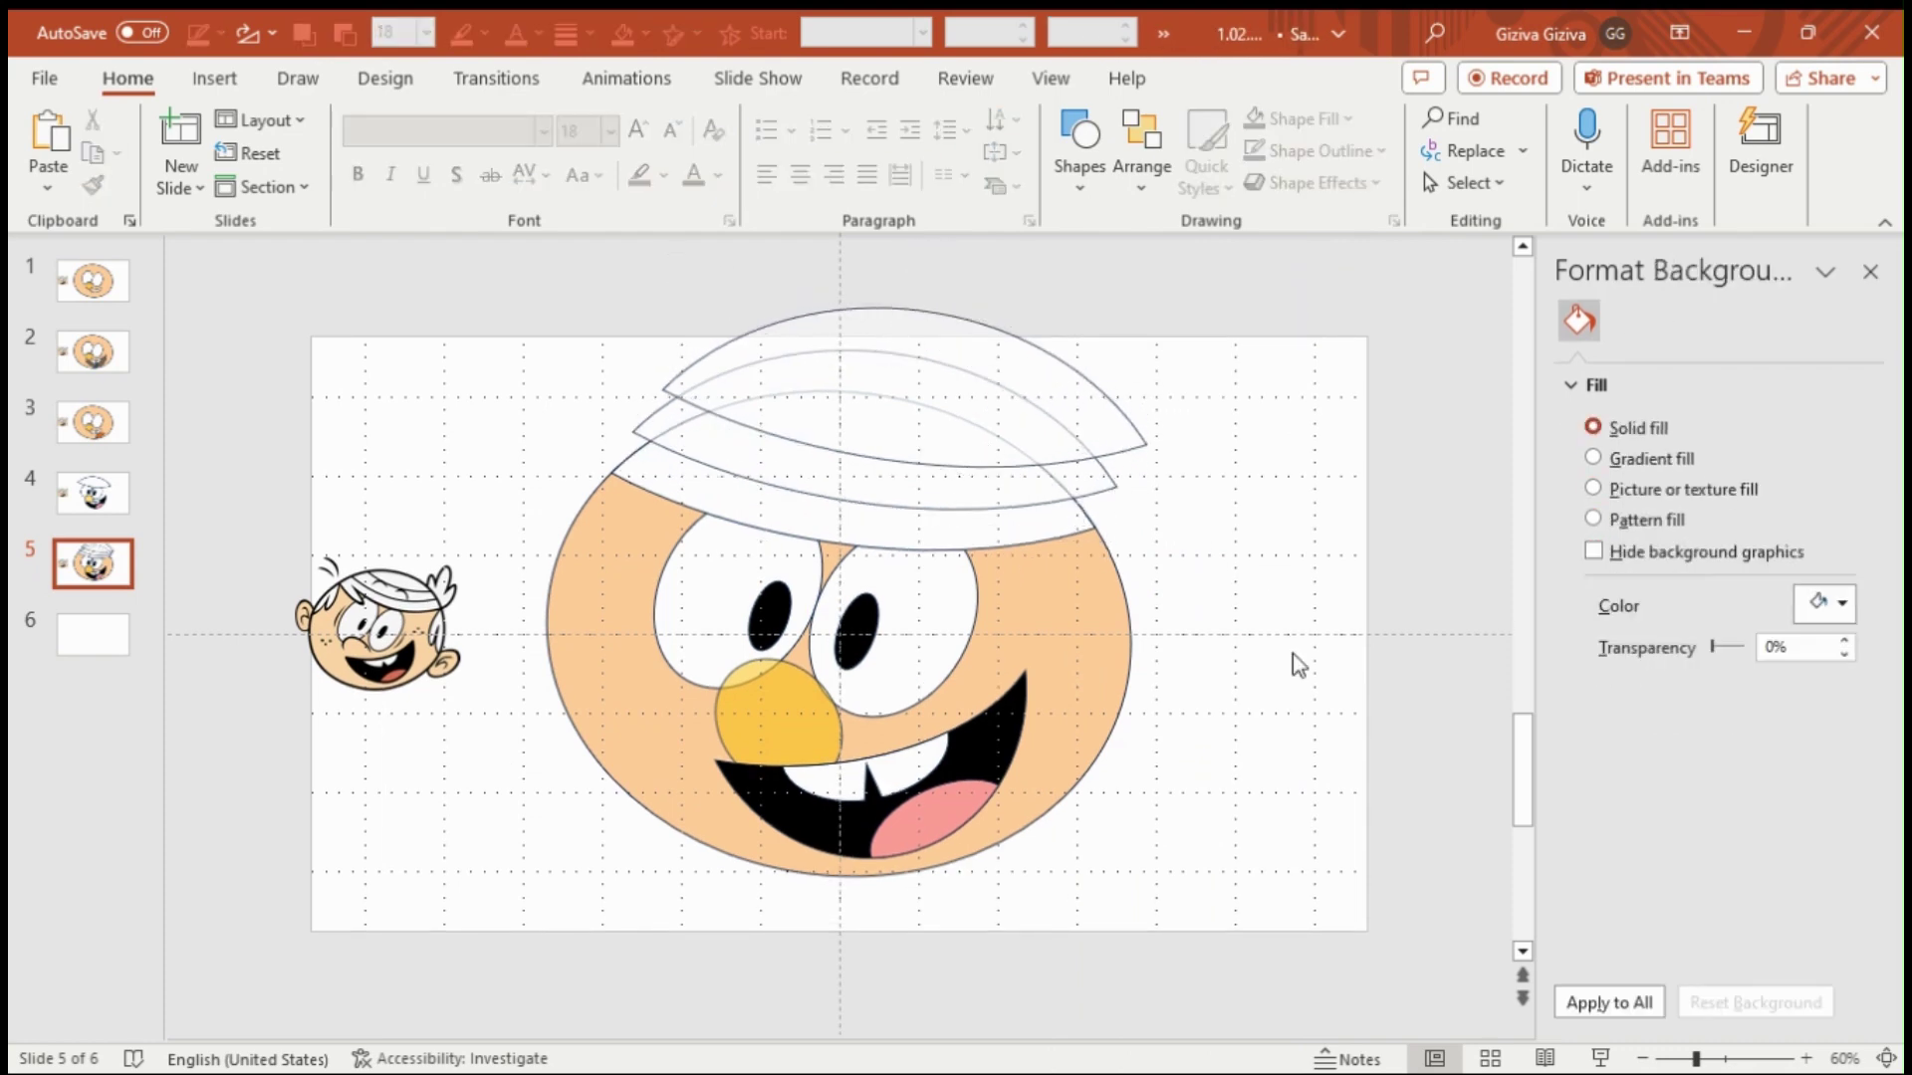
- Duplicate slide 5 as slide 6 and subtract one band shape from the other
{"action": "right_click", "coordinate": [124, 569]}
{"action": "left_click", "coordinate": [229, 680]}
{"action": "left_click", "coordinate": [956, 545]}
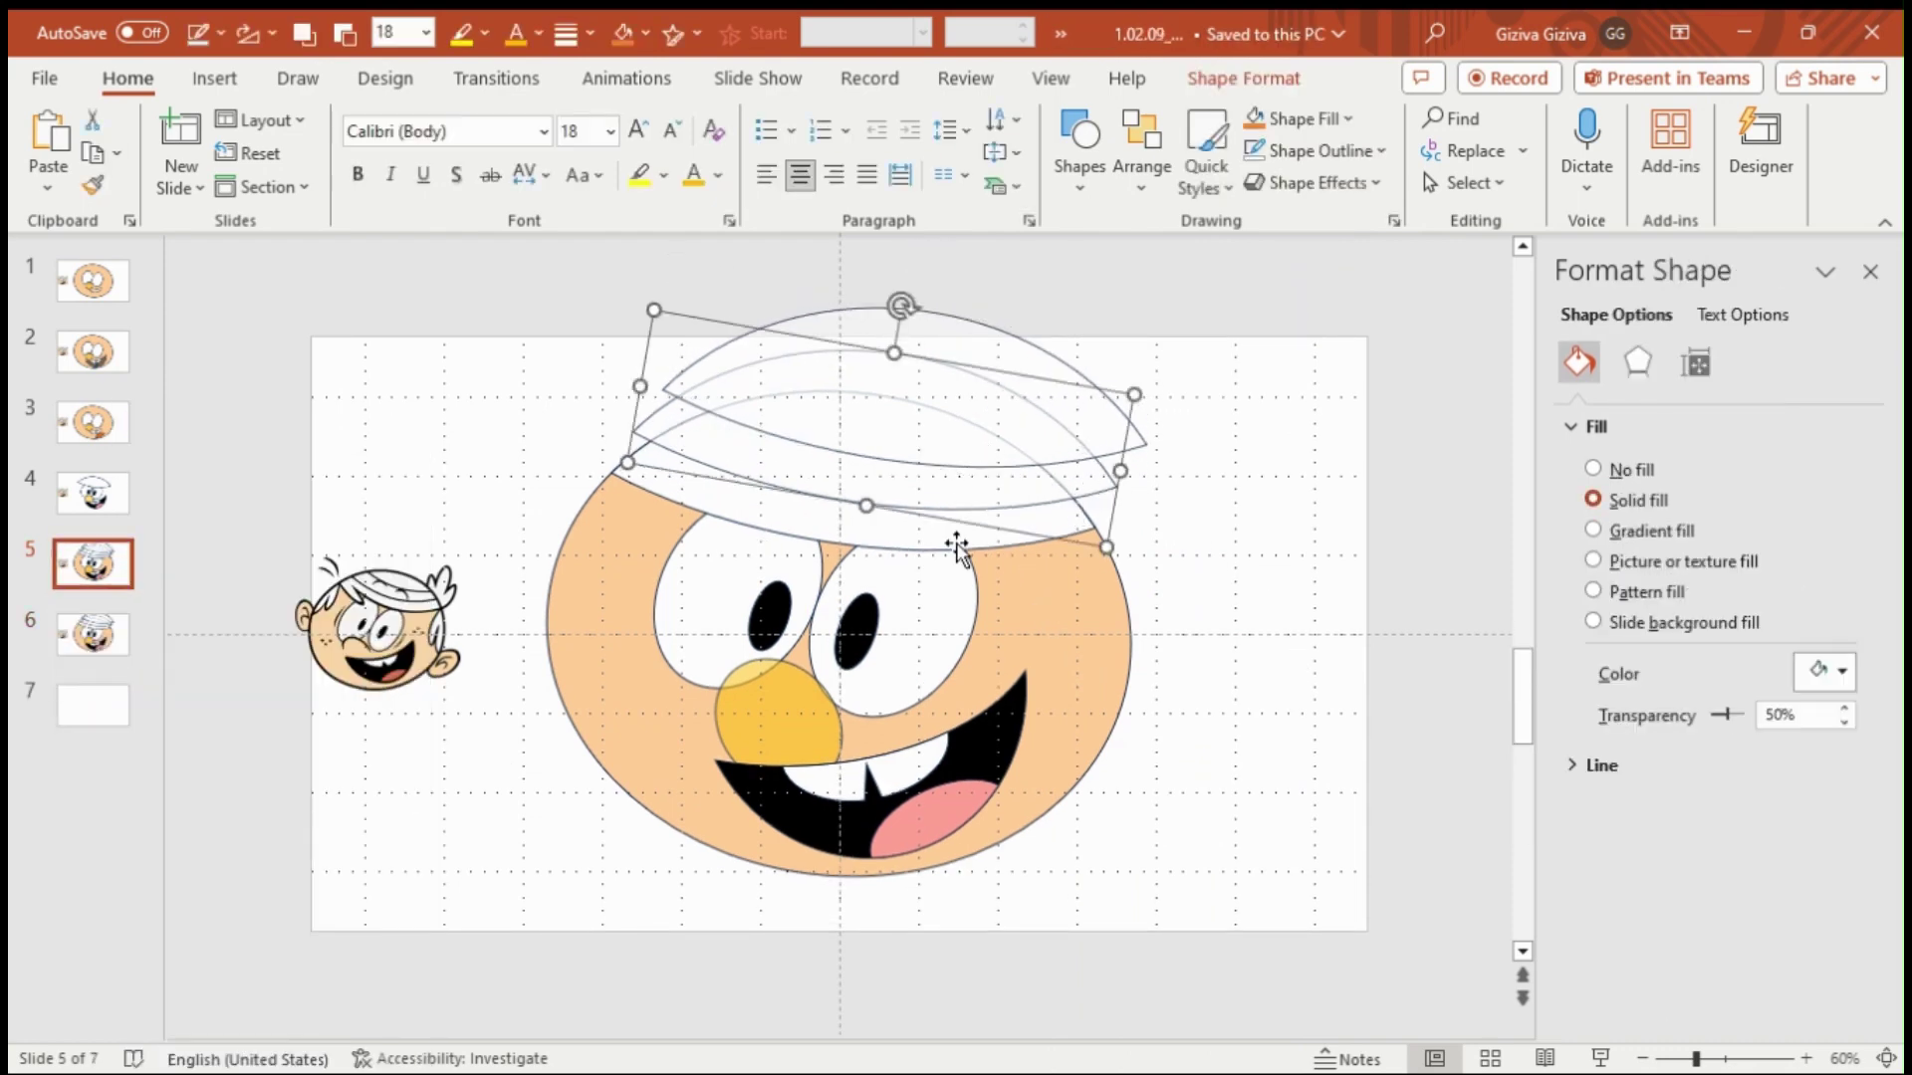
{"action": "left_click", "coordinate": [1244, 77]}
{"action": "left_click", "coordinate": [309, 183]}
{"action": "left_click", "coordinate": [307, 372]}
{"action": "right_click", "coordinate": [662, 428]}
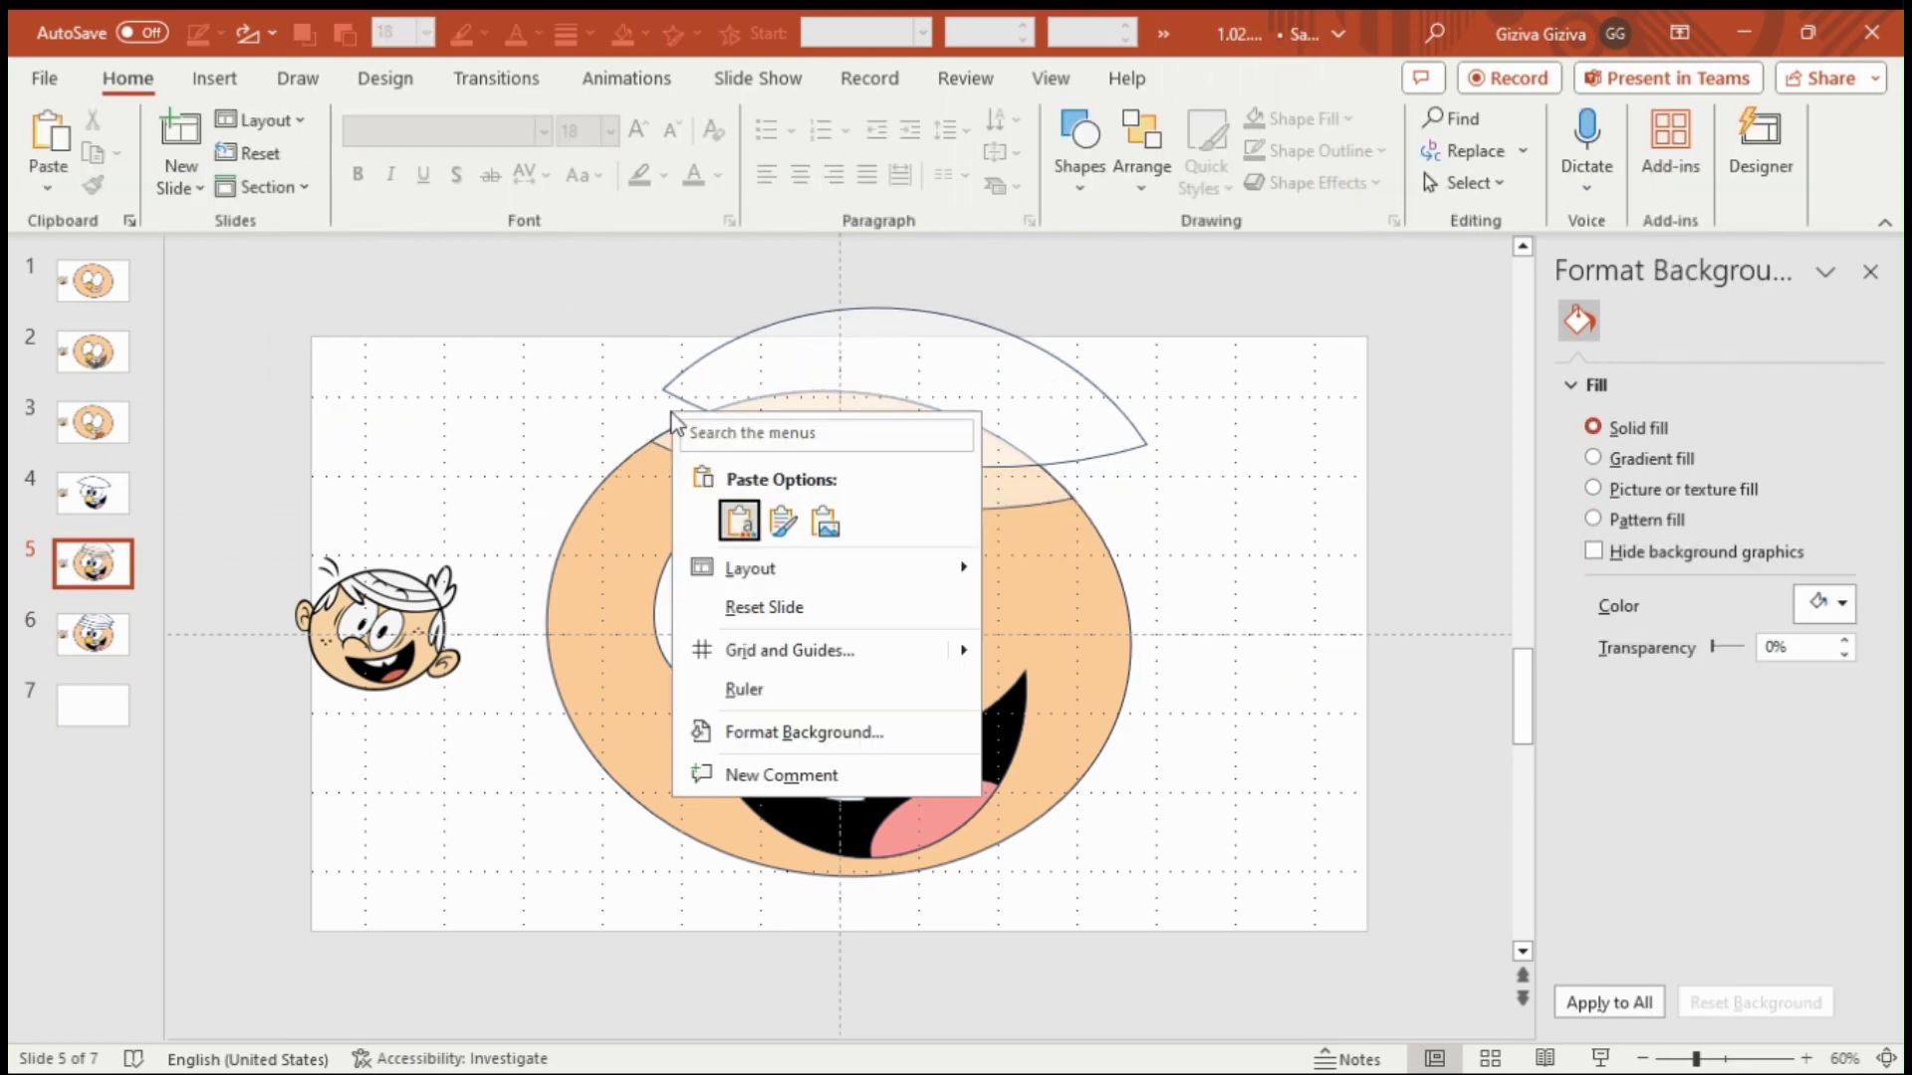
{"action": "right_click", "coordinate": [747, 457]}
{"action": "key", "text": "Escape"}
{"action": "key", "text": "Escape"}
- Intersect the cap band with the head and paste the trimmed band onto slide 6
{"action": "left_click", "coordinate": [947, 367]}
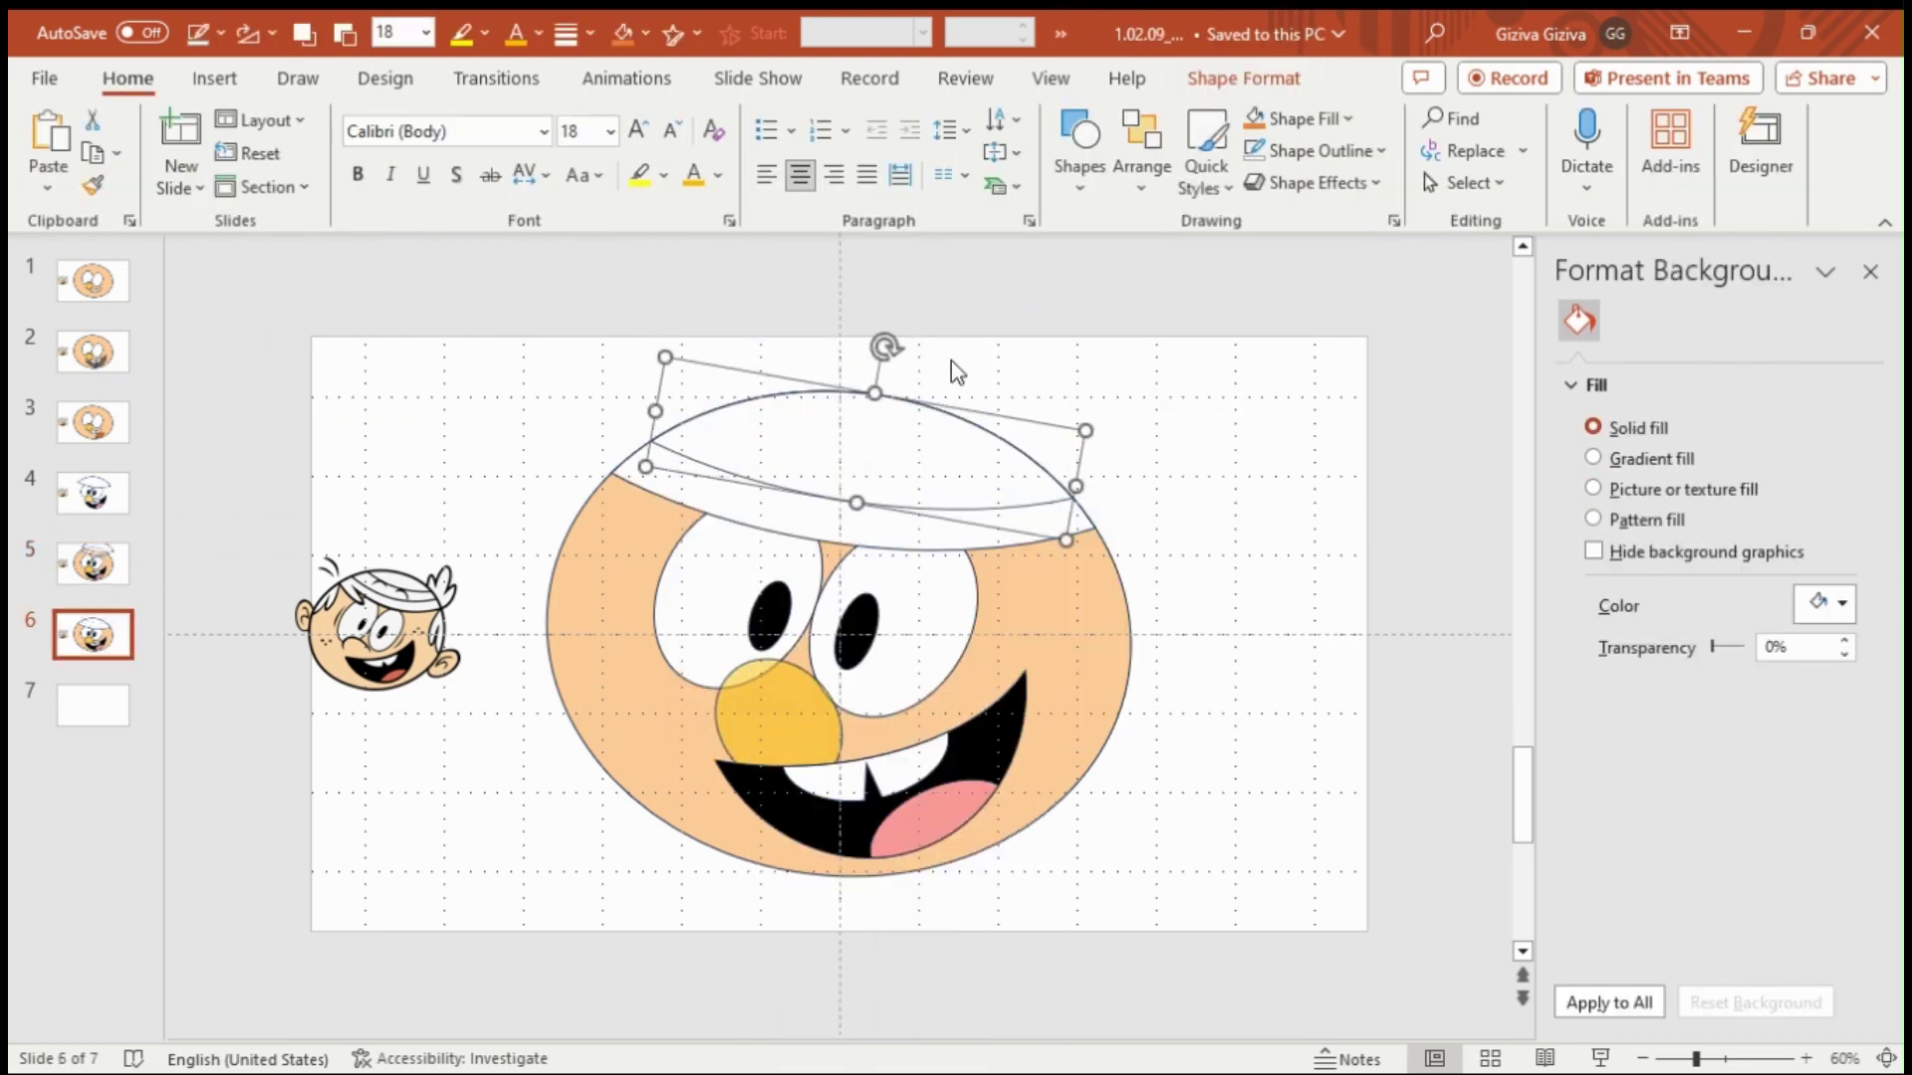
{"action": "left_click", "coordinate": [492, 438]}
{"action": "left_click", "coordinate": [983, 500]}
{"action": "right_click", "coordinate": [983, 453]}
{"action": "left_click", "coordinate": [1244, 77]}
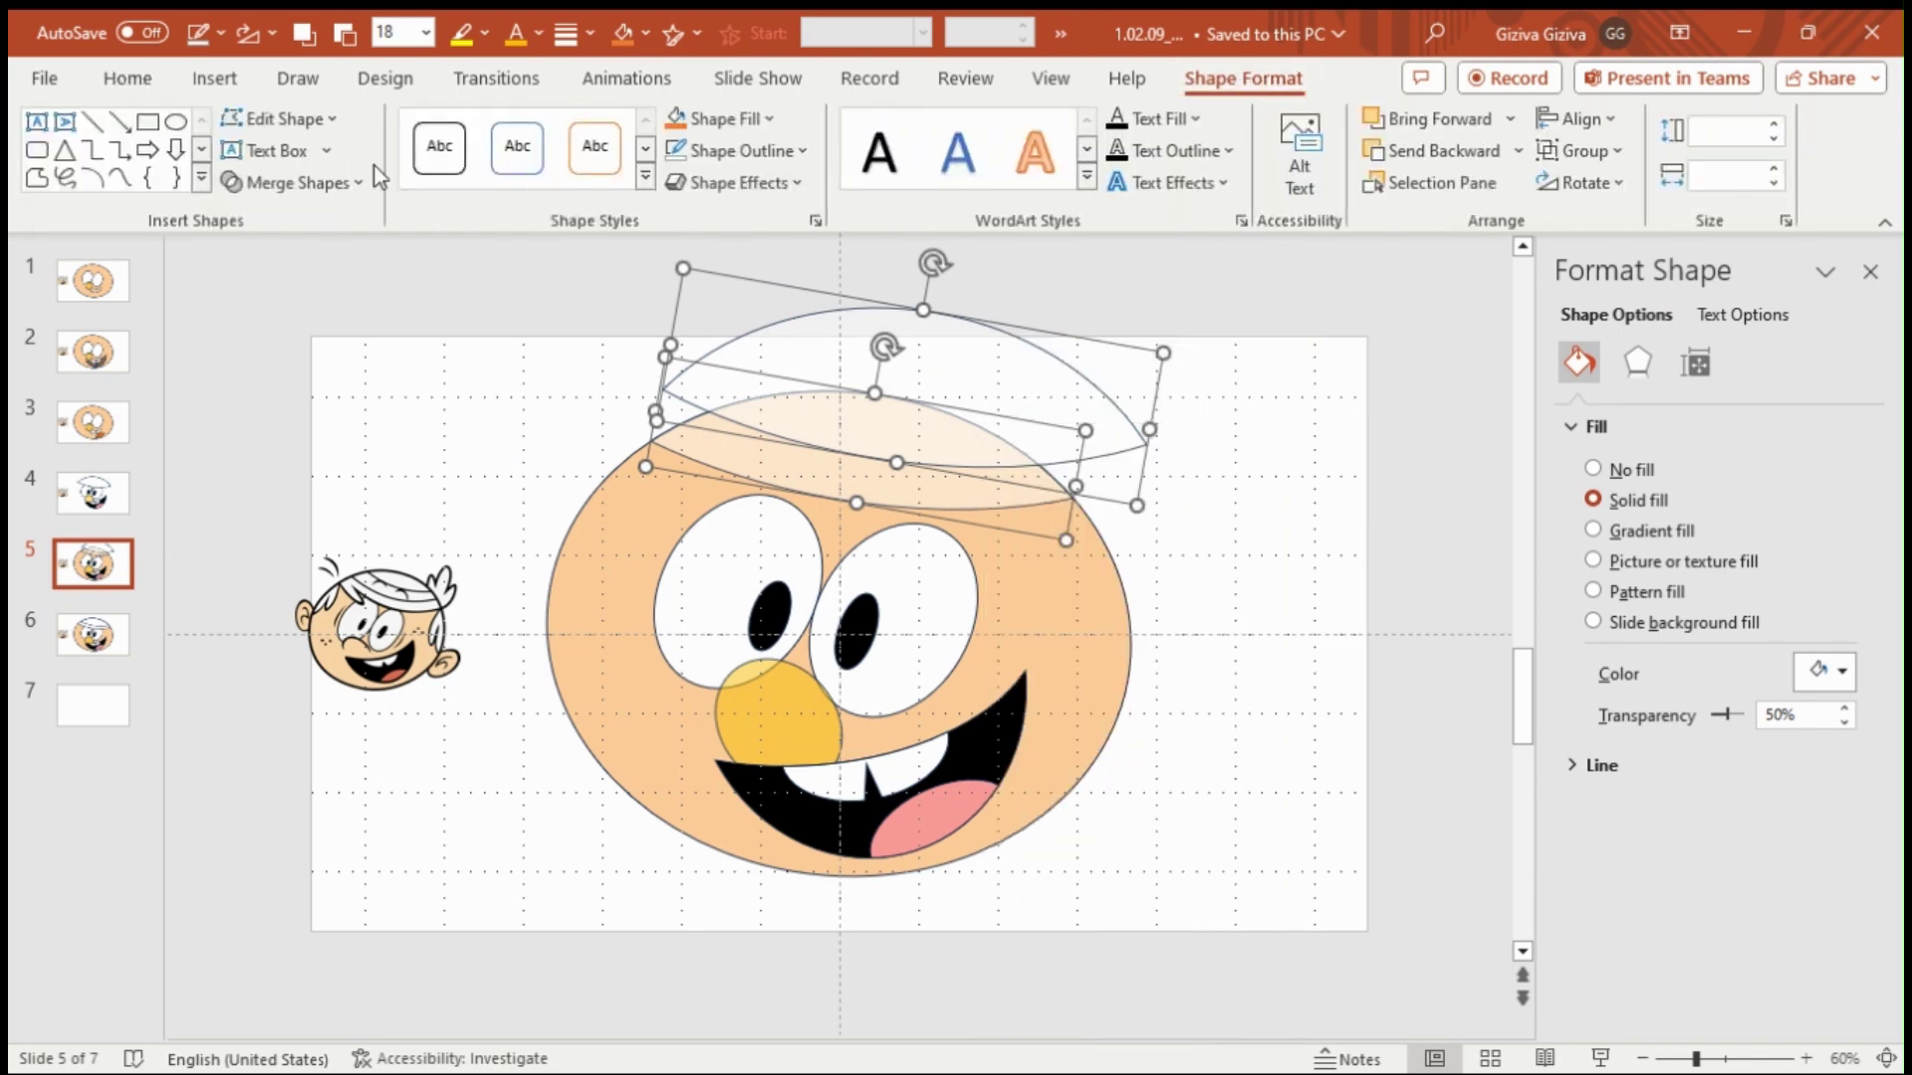
{"action": "left_click", "coordinate": [309, 183]}
{"action": "left_click", "coordinate": [308, 337]}
{"action": "right_click", "coordinate": [952, 438]}
{"action": "left_click", "coordinate": [93, 634]}
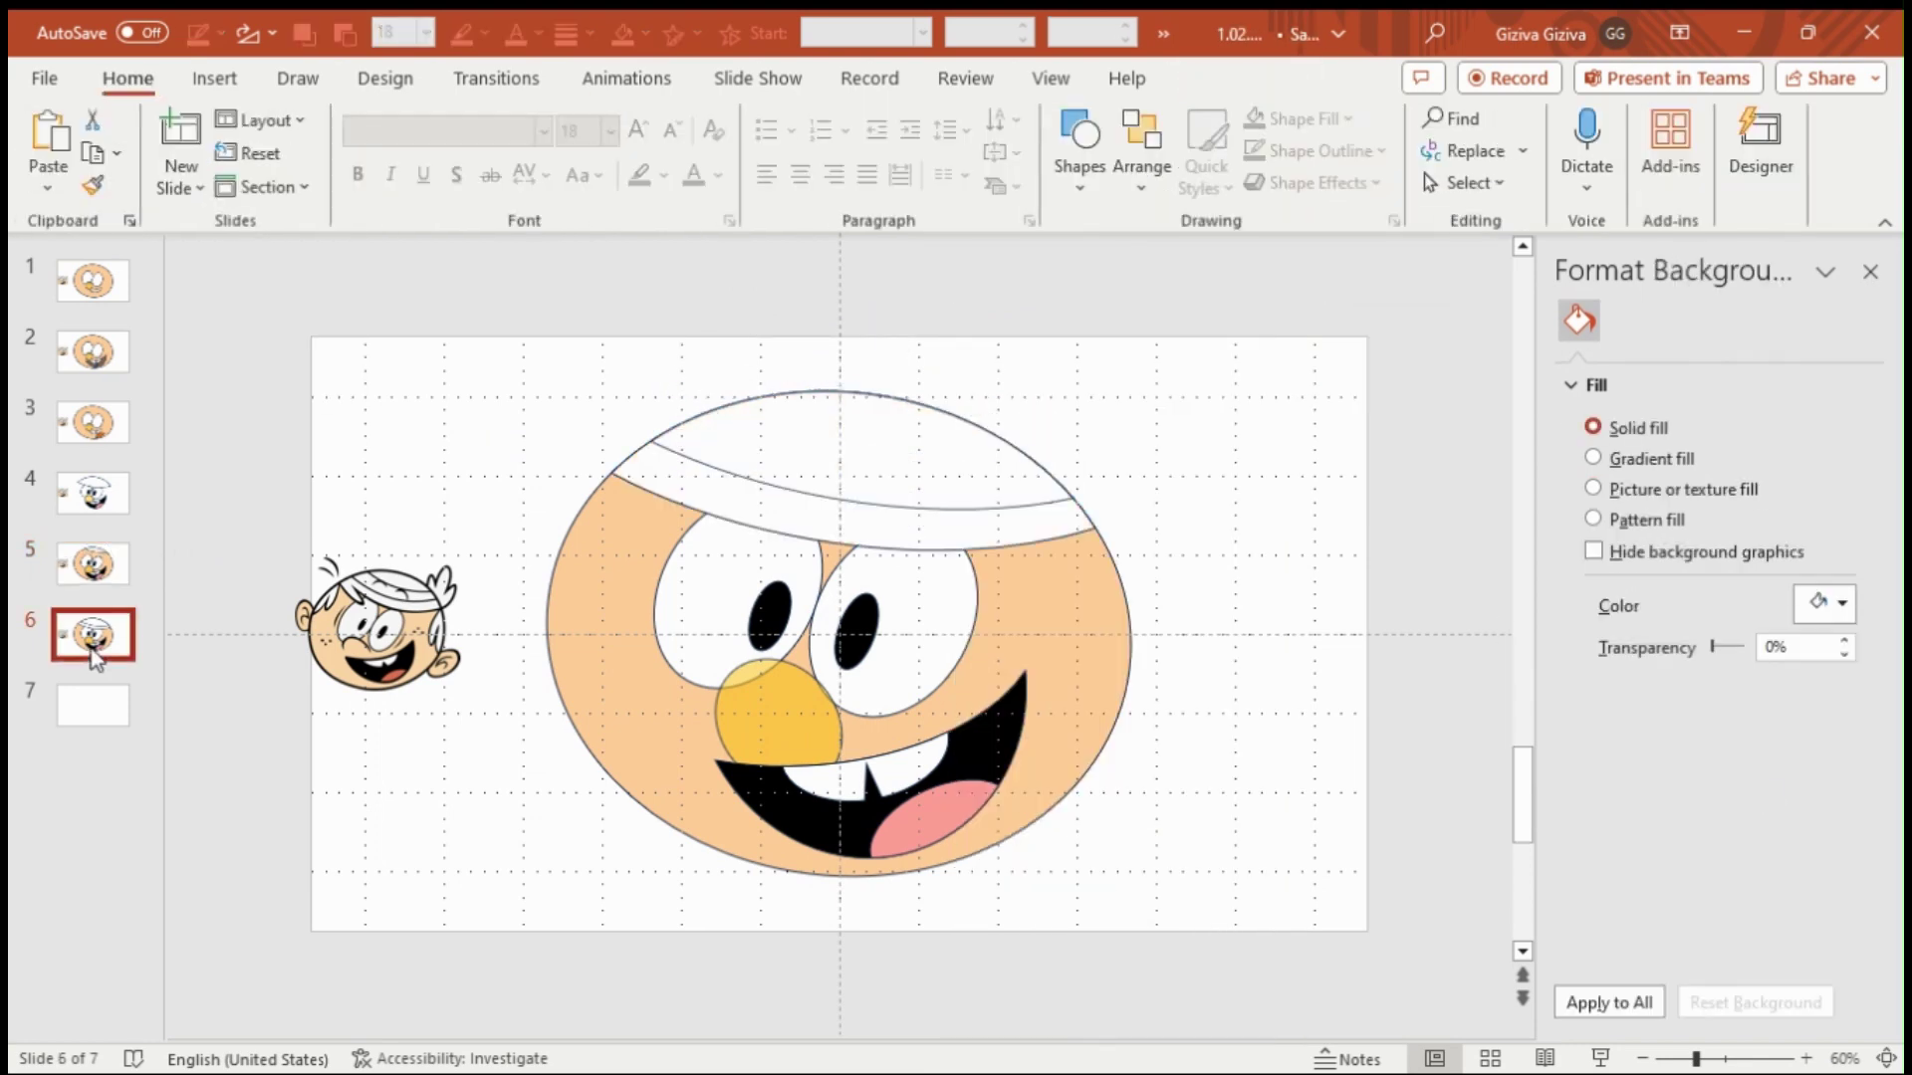
{"action": "key", "text": "ctrl+v"}
{"action": "left_click", "coordinate": [1324, 685]}
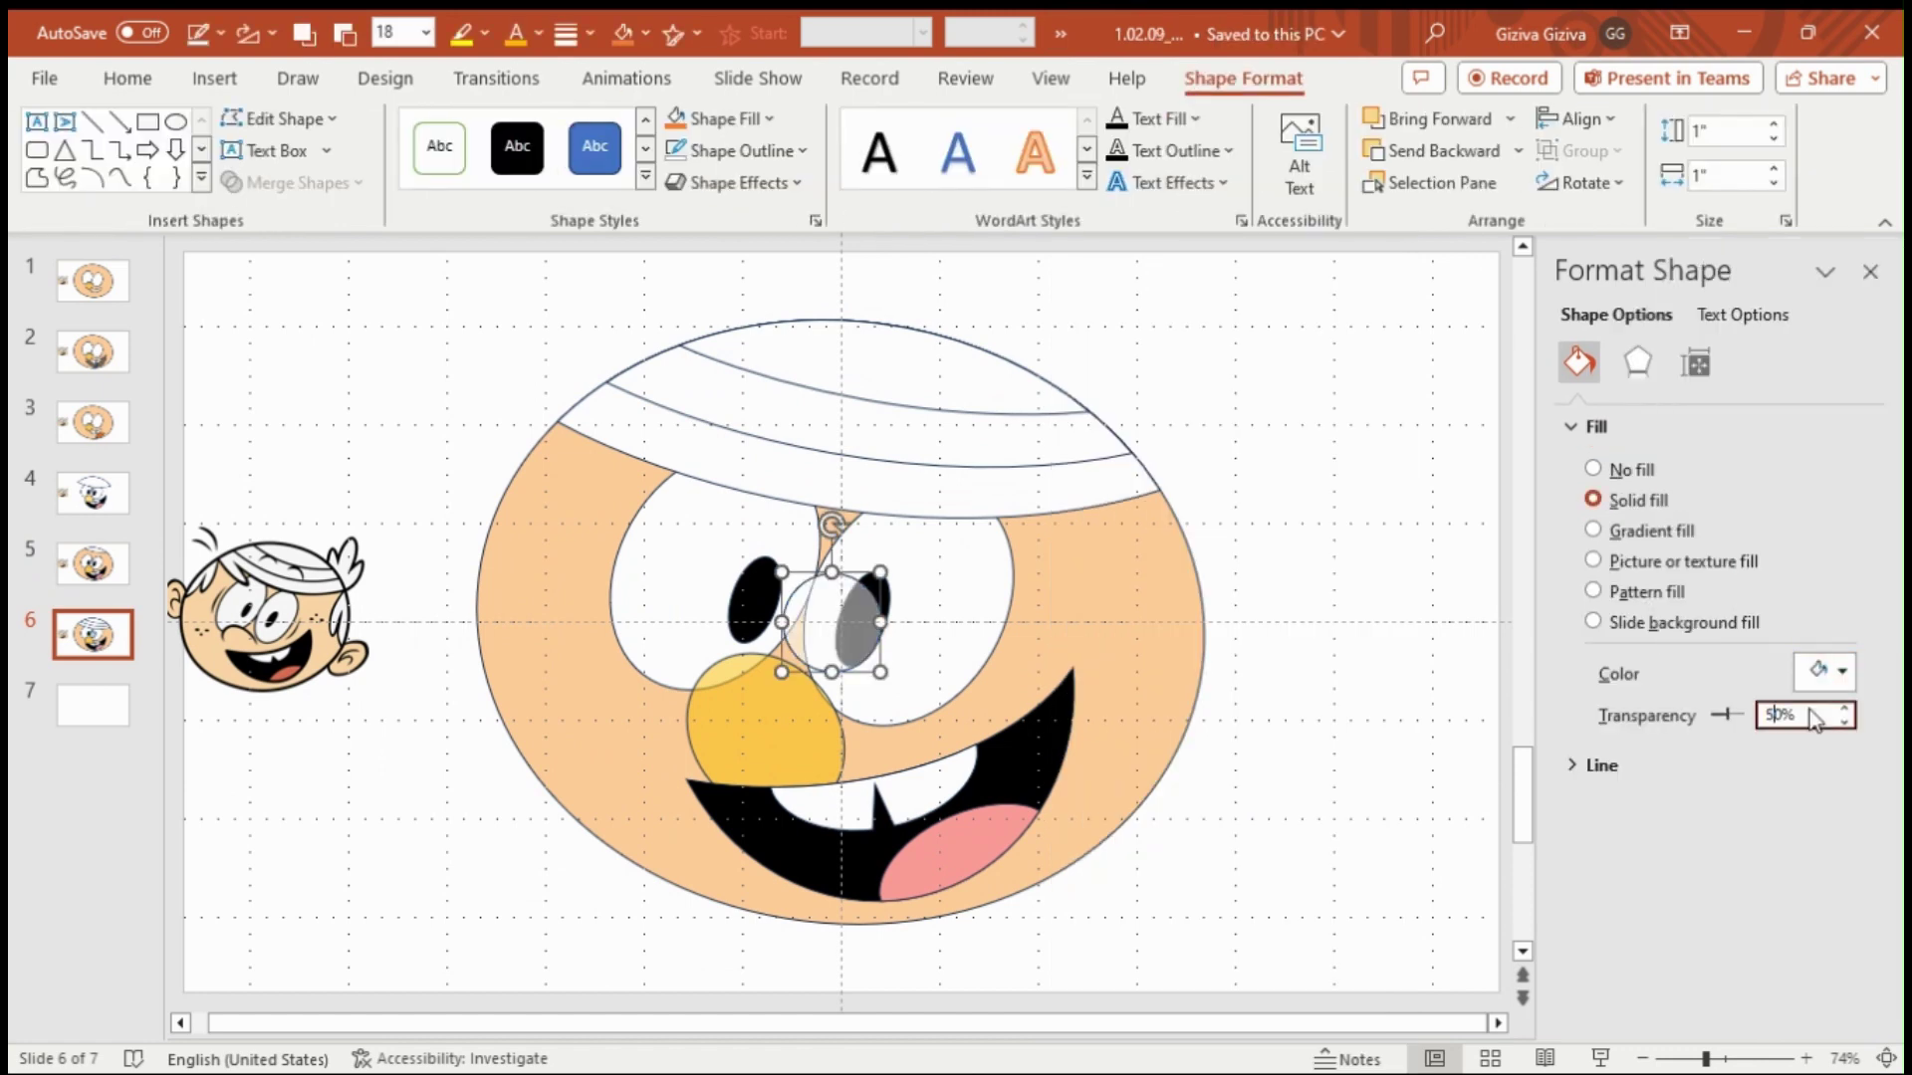
- Stretch the new ellipse into a tall narrow strand tilted left at the head's upper left
{"action": "left_click_drag", "start_coordinate": [831, 623], "coordinate": [508, 498]}
{"action": "left_click", "coordinate": [1696, 362]}
{"action": "left_click", "coordinate": [1767, 497]}
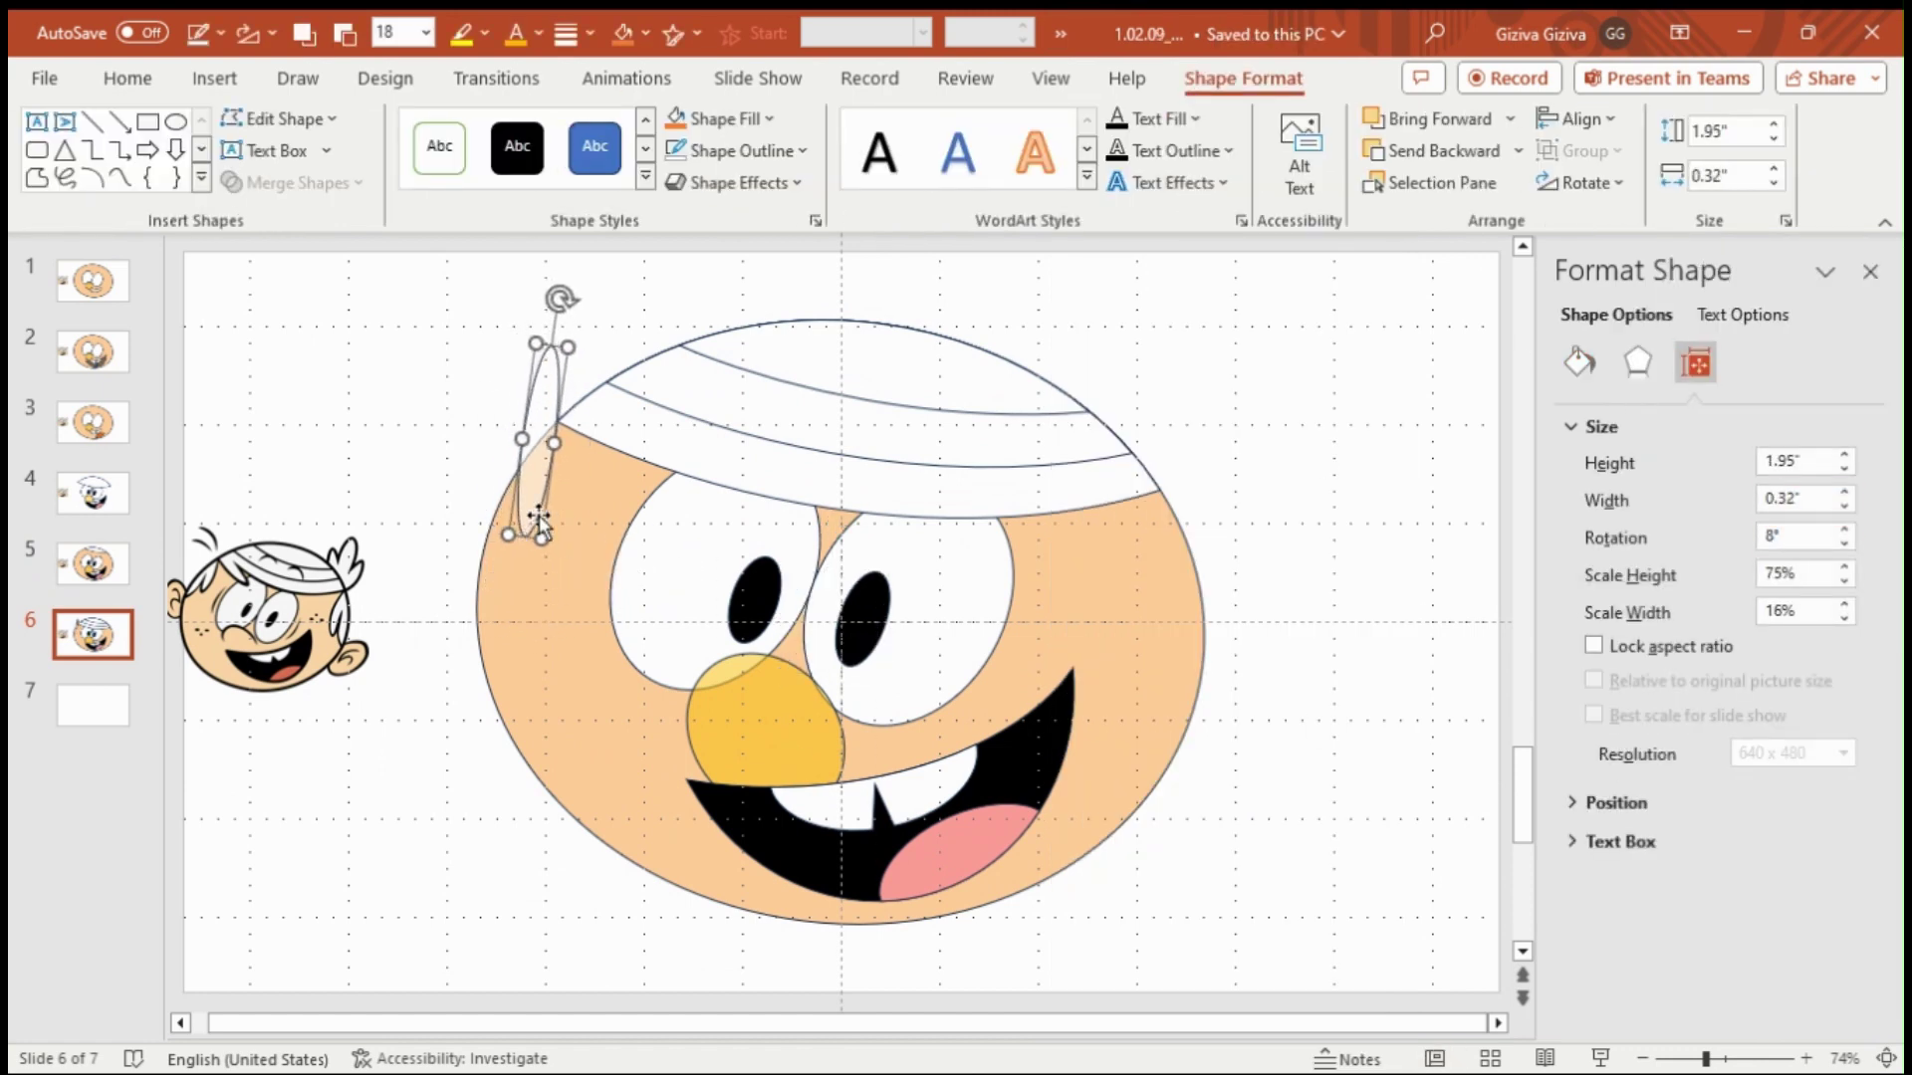
{"action": "right_click", "coordinate": [536, 498]}
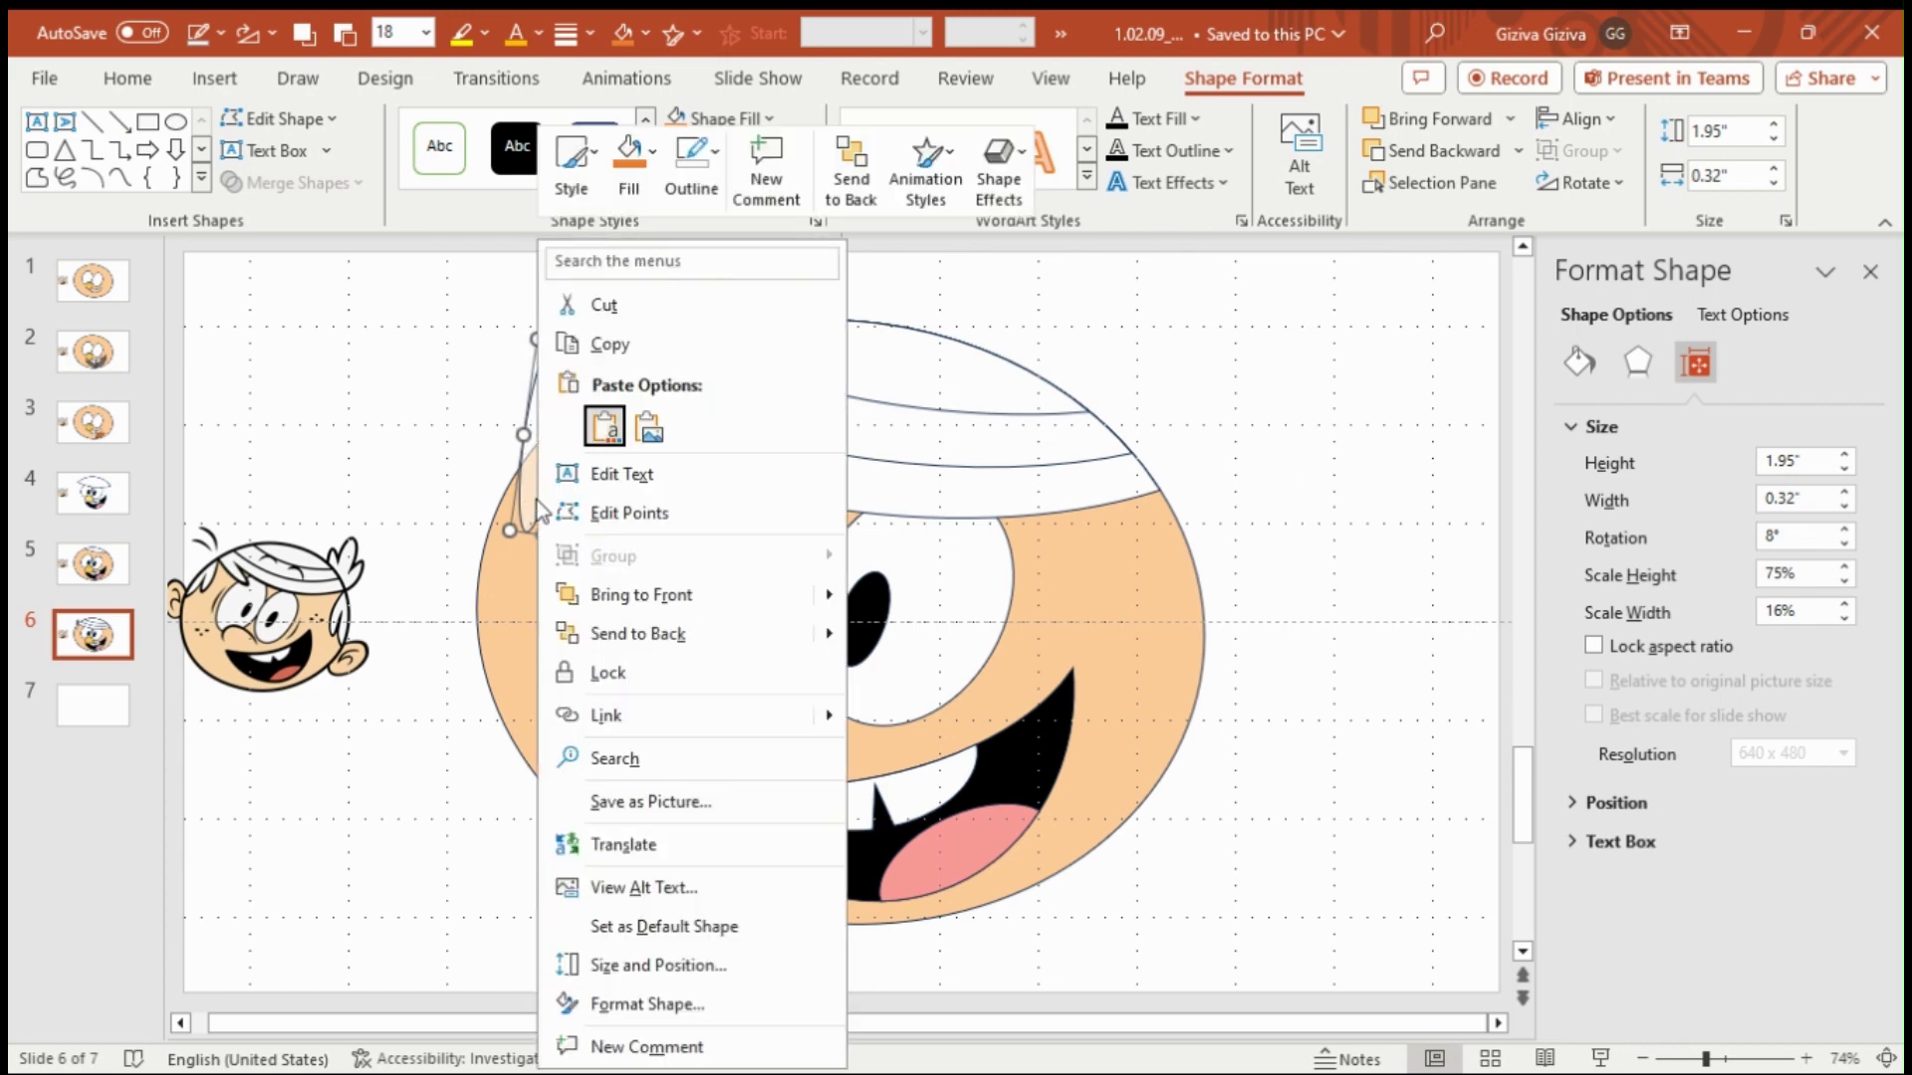
{"action": "left_click_drag", "start_coordinate": [536, 498], "coordinate": [505, 493]}
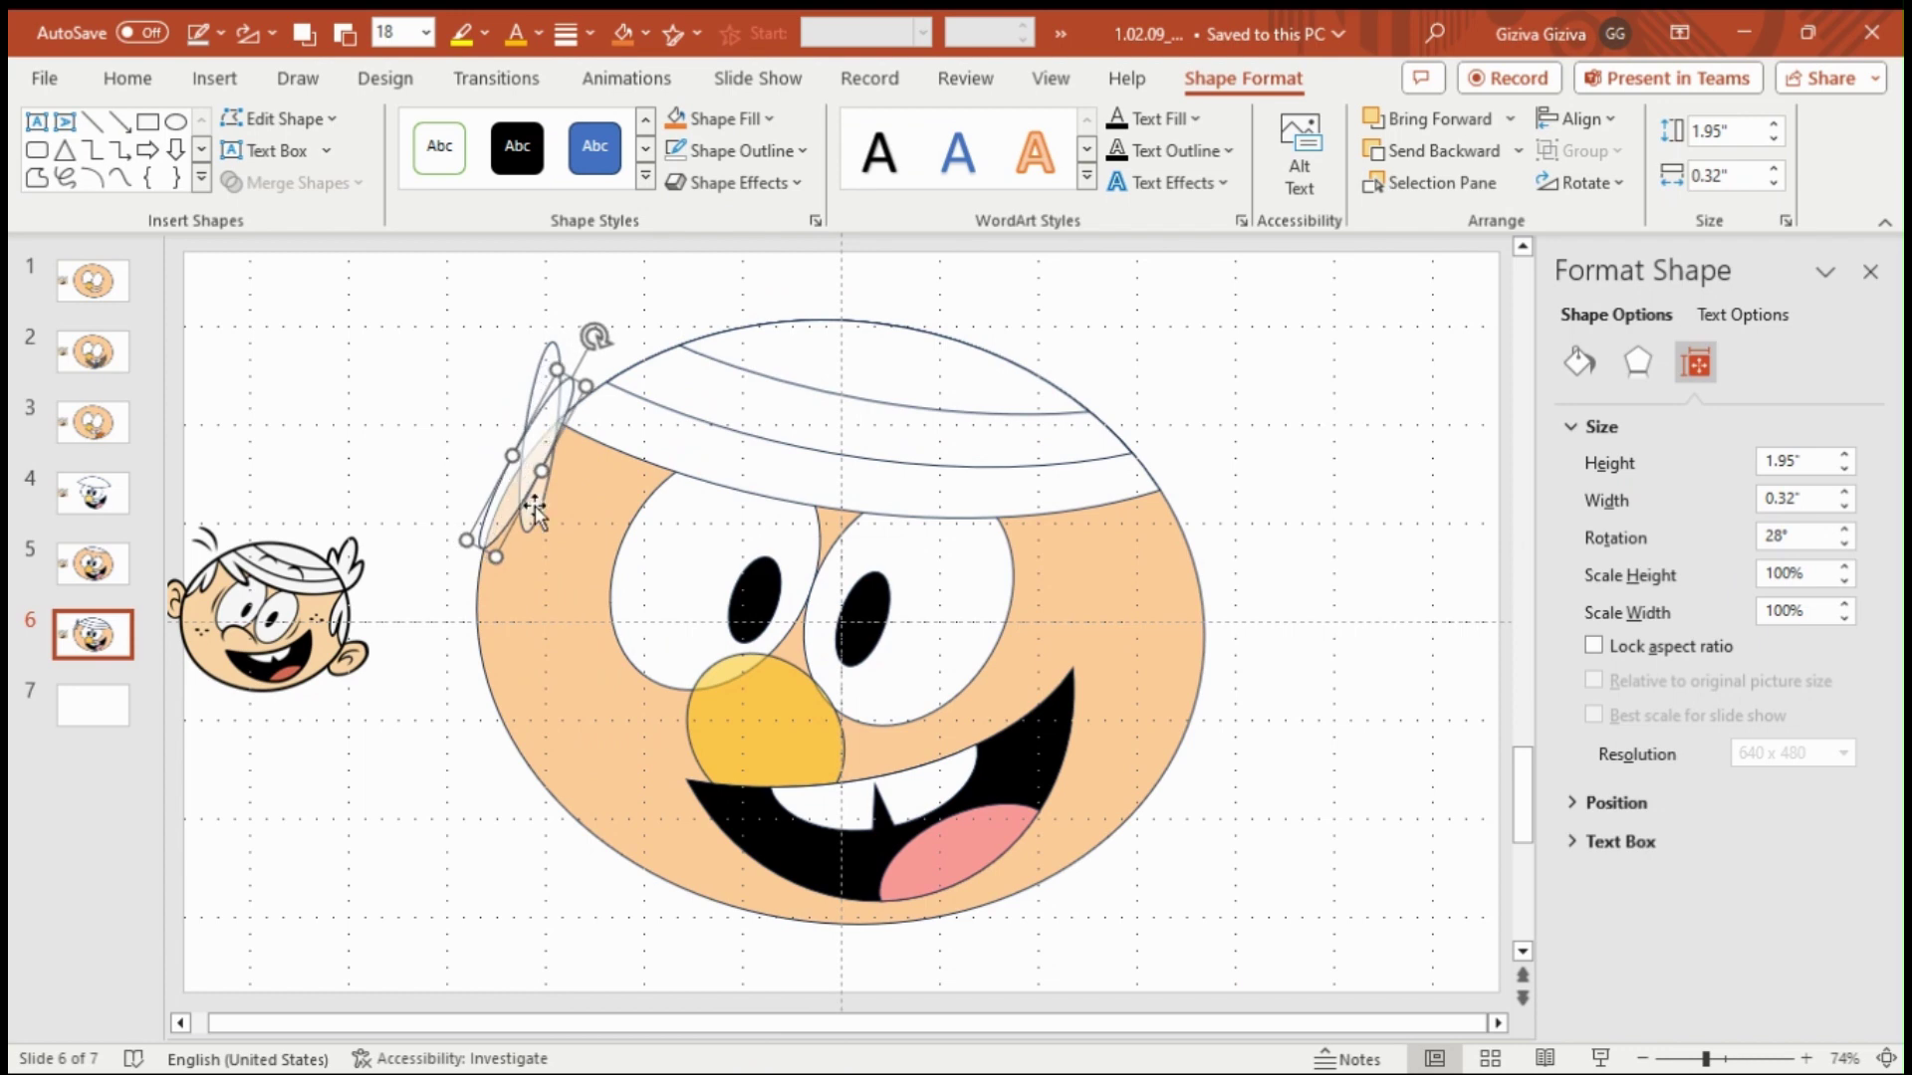
{"action": "left_click", "coordinate": [387, 482]}
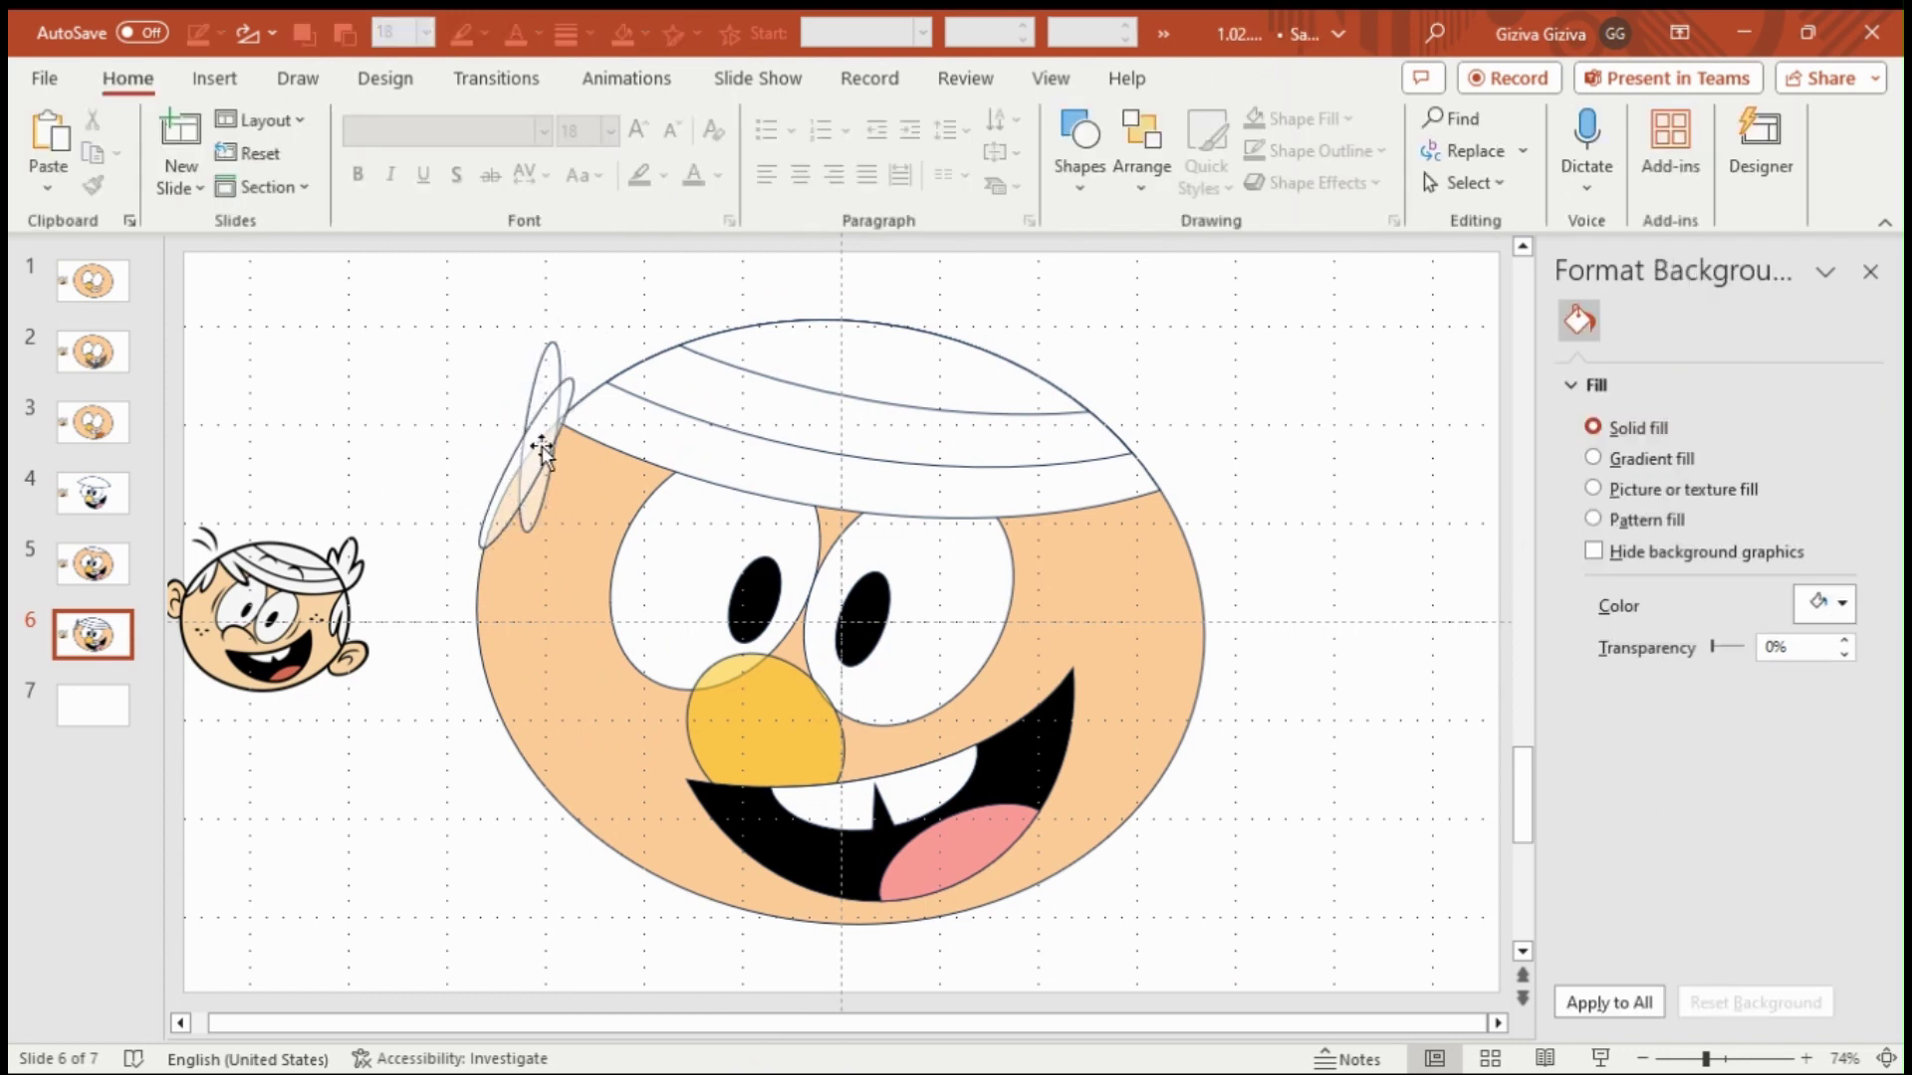
{"action": "left_click", "coordinate": [491, 508]}
{"action": "left_click", "coordinate": [400, 703]}
{"action": "left_click", "coordinate": [480, 529]}
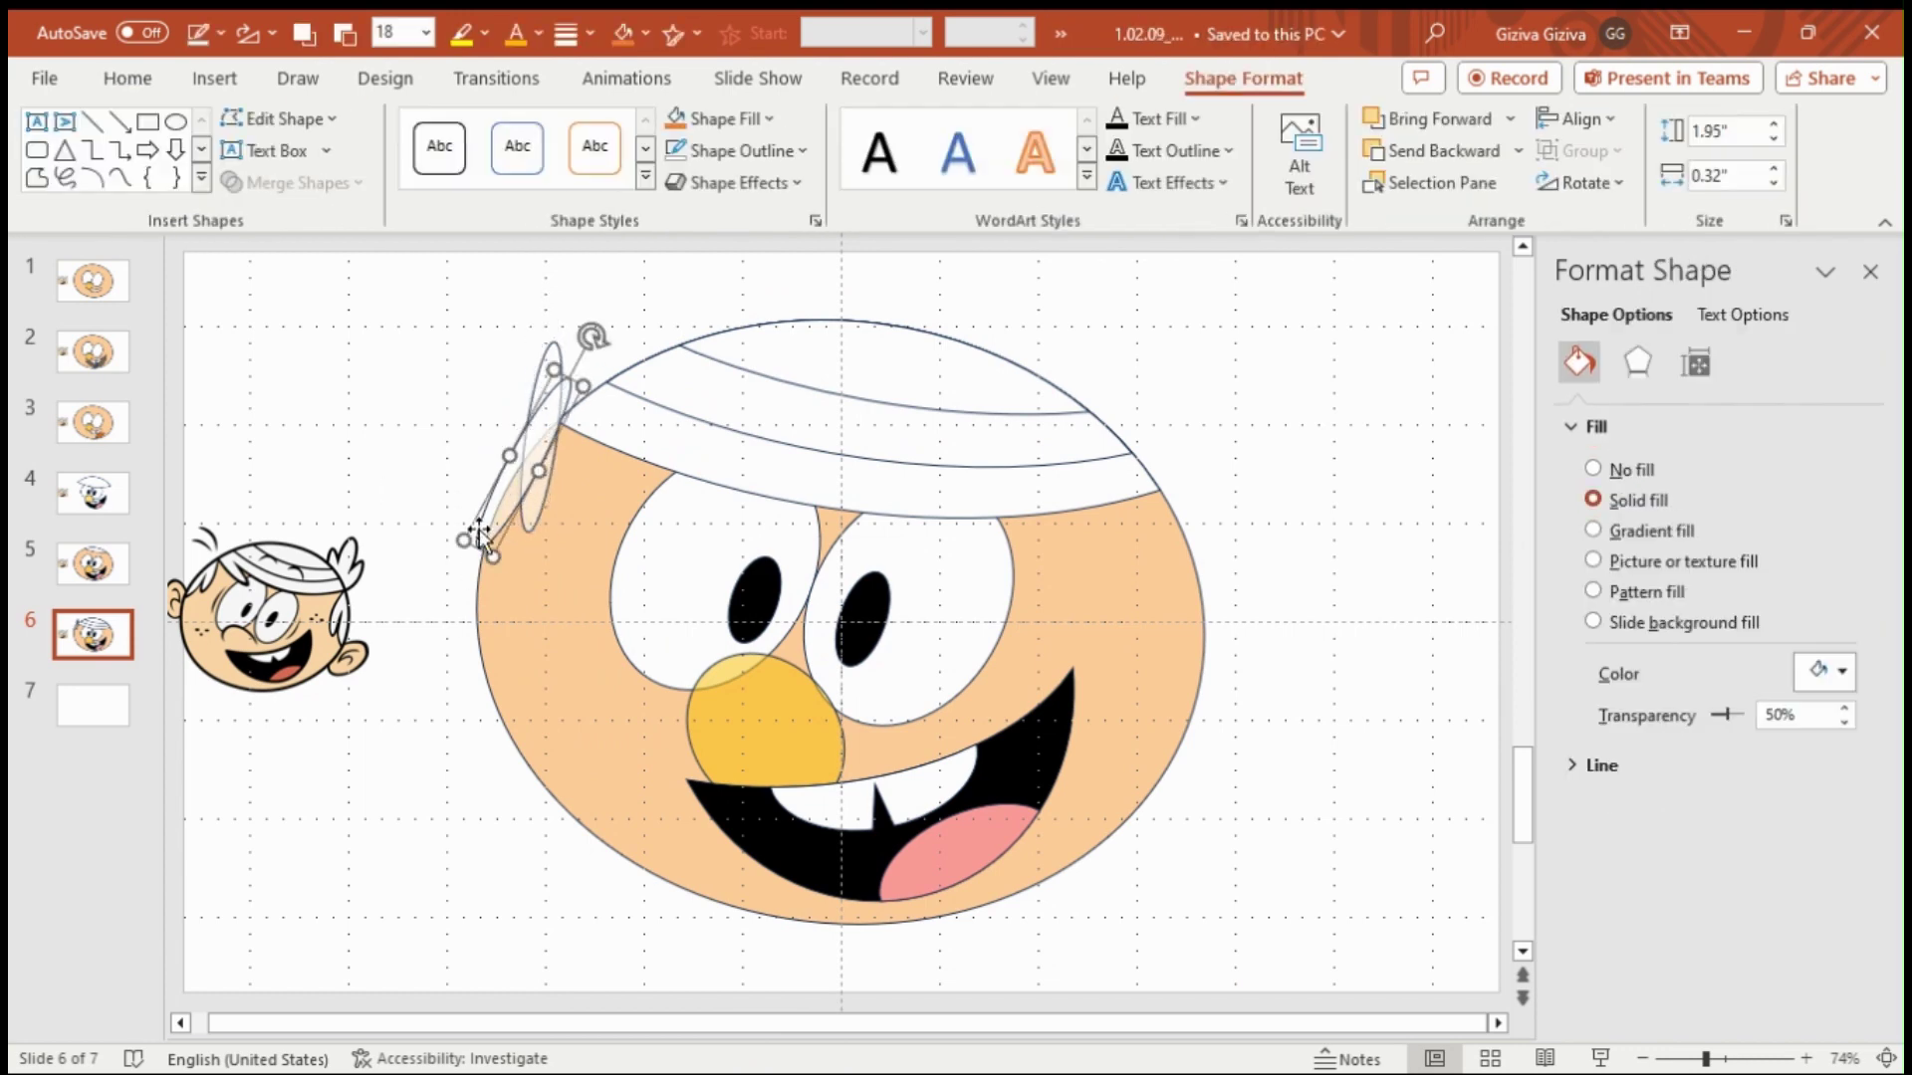
{"action": "left_click", "coordinate": [396, 735]}
- Paste a copy of slide 6 as slide 7 and Intersect the strand with the head
{"action": "key", "text": "ctrl+v"}
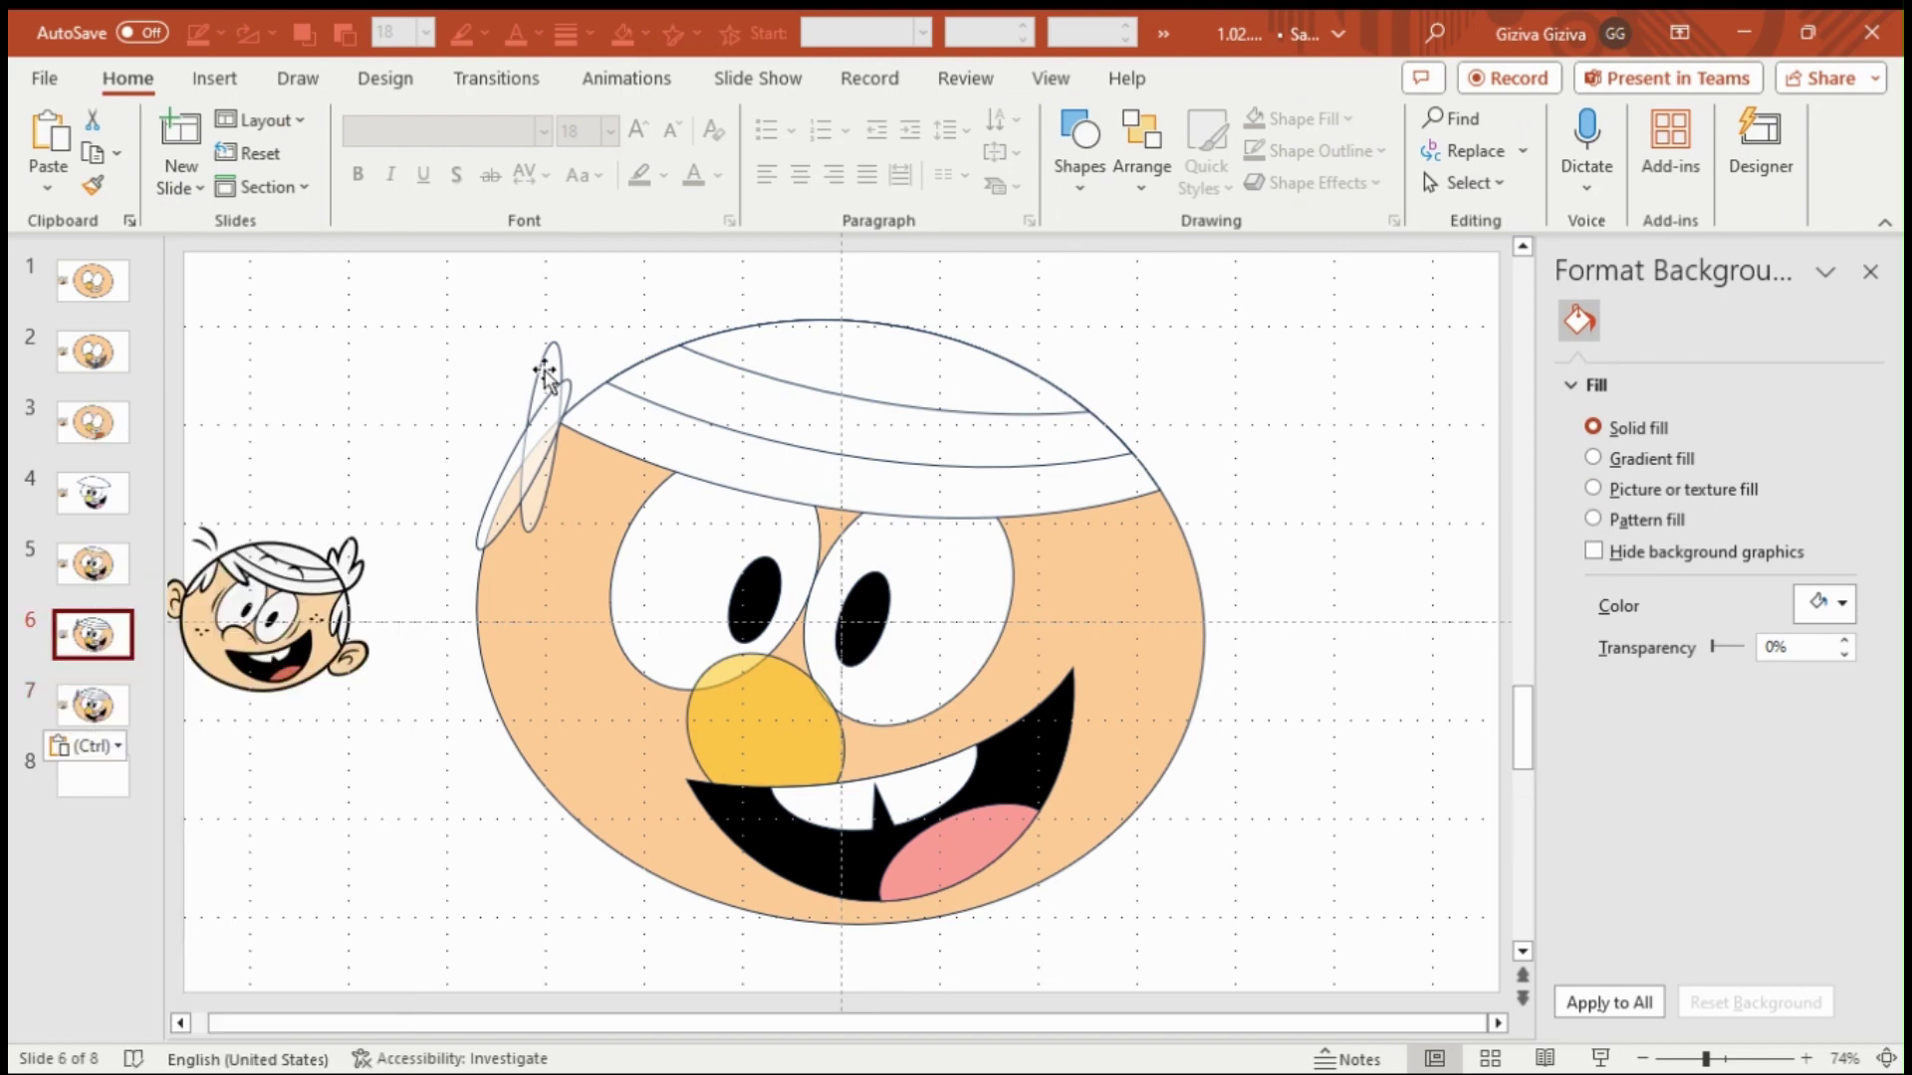
{"action": "left_click", "coordinate": [544, 373]}
{"action": "left_click", "coordinate": [1145, 557], "text": "shift"}
{"action": "left_click", "coordinate": [1243, 78]}
{"action": "left_click", "coordinate": [288, 182]}
{"action": "left_click", "coordinate": [299, 334]}
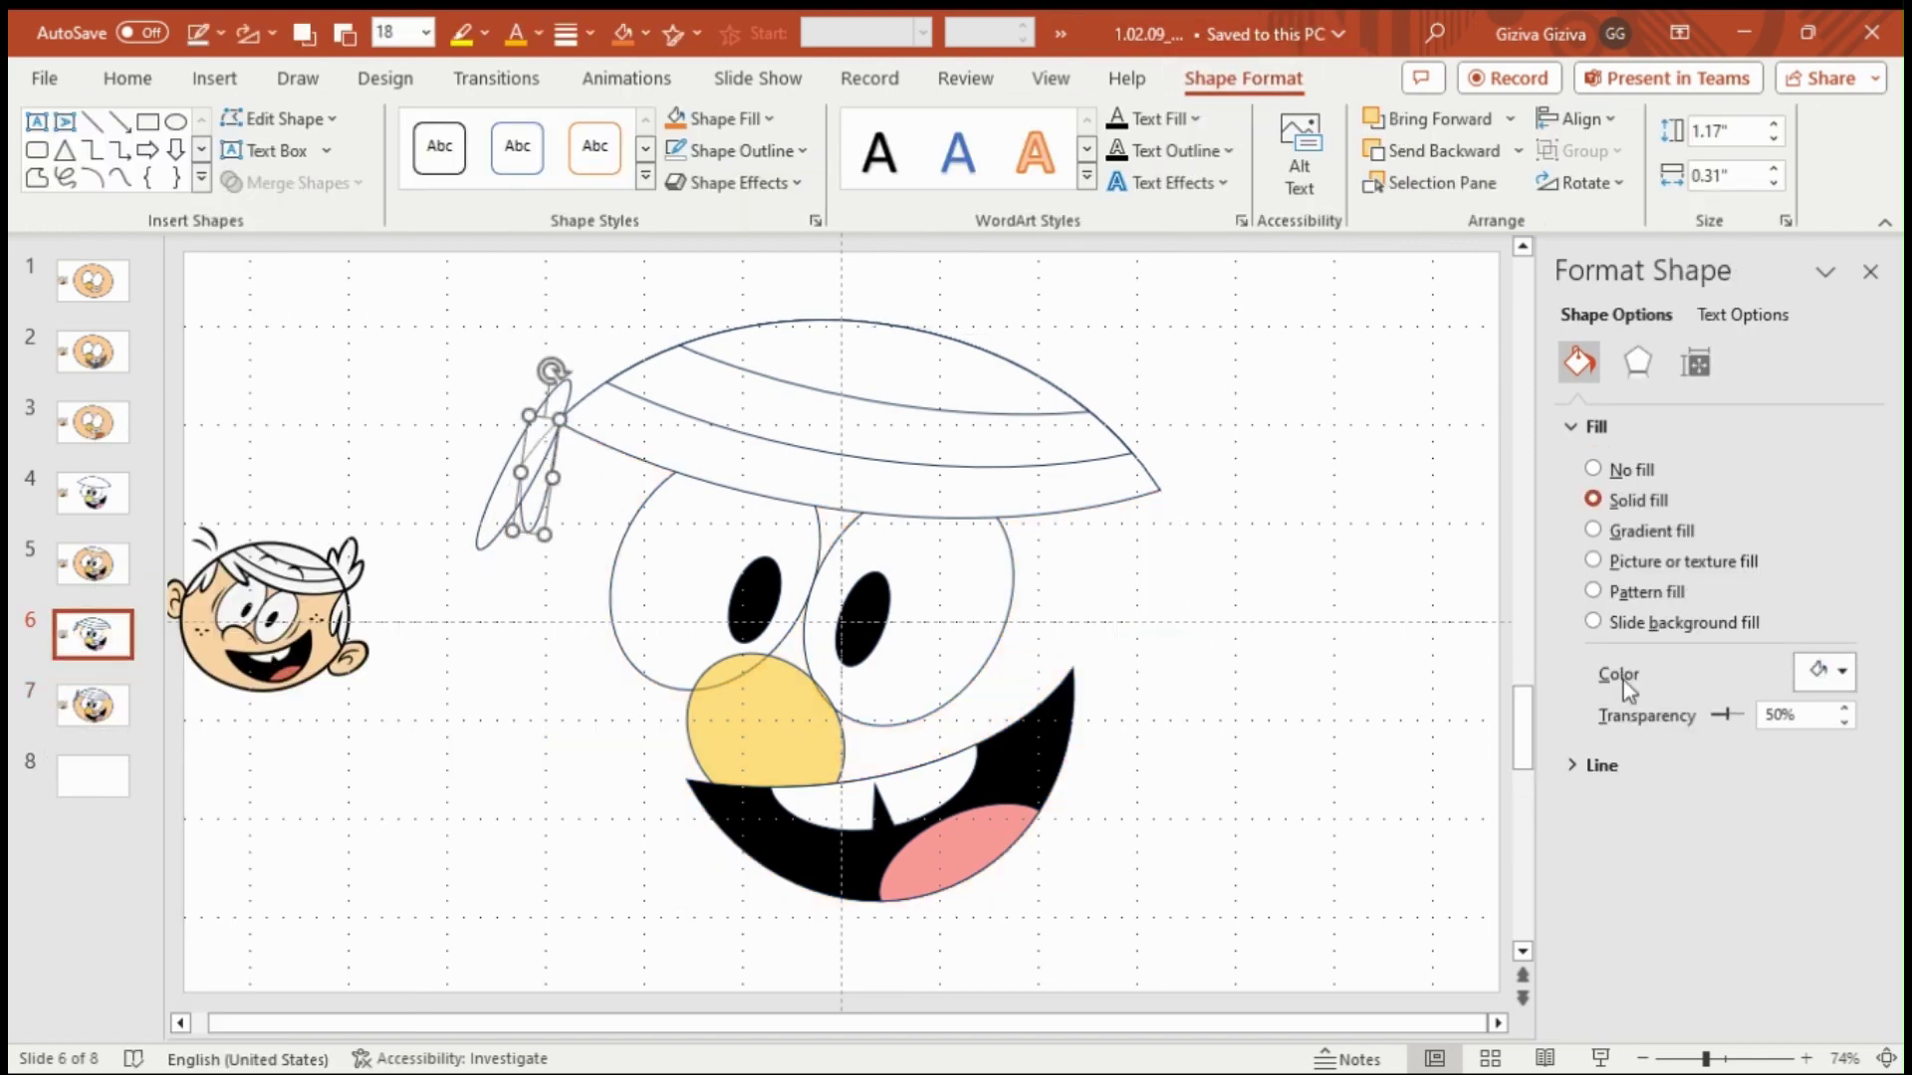
{"action": "key", "text": "ctrl+z"}
{"action": "key", "text": "ctrl+z"}
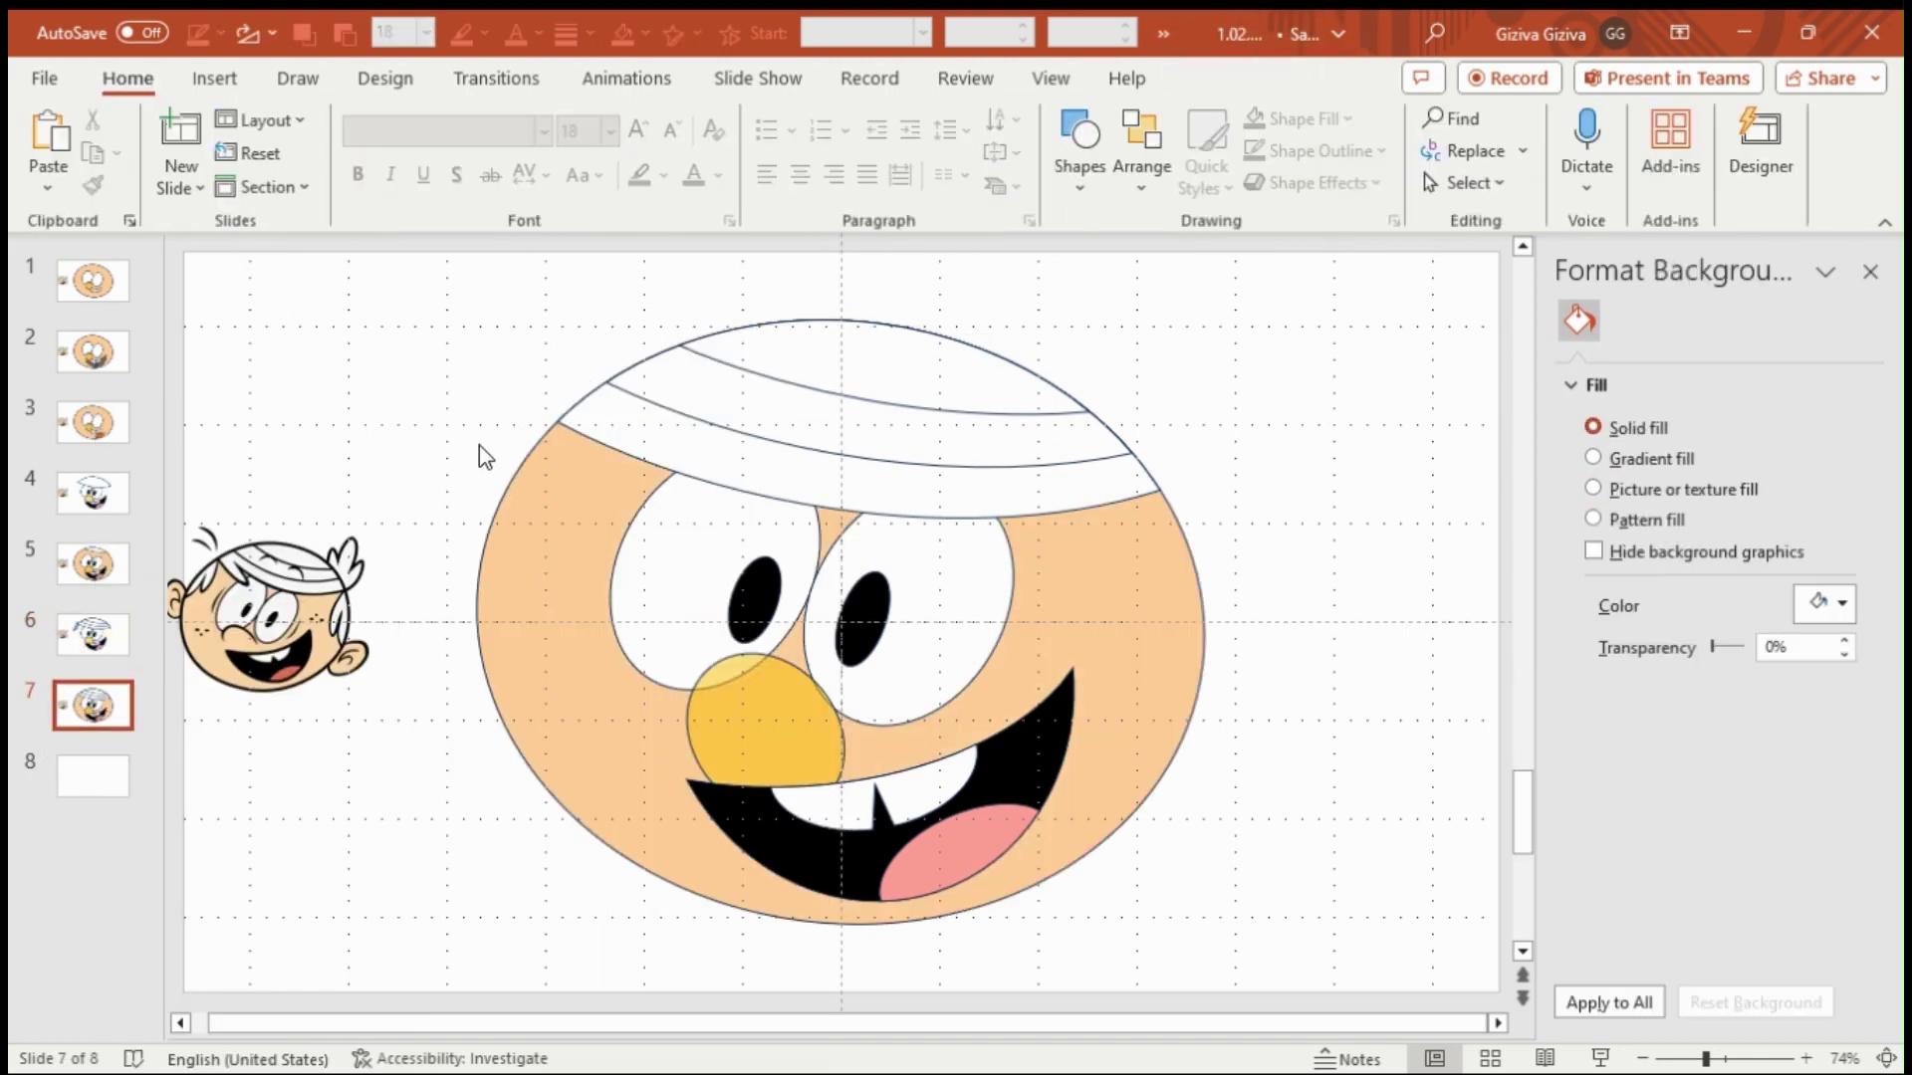
{"action": "key", "text": "ctrl+y"}
{"action": "key", "text": "ctrl+y"}
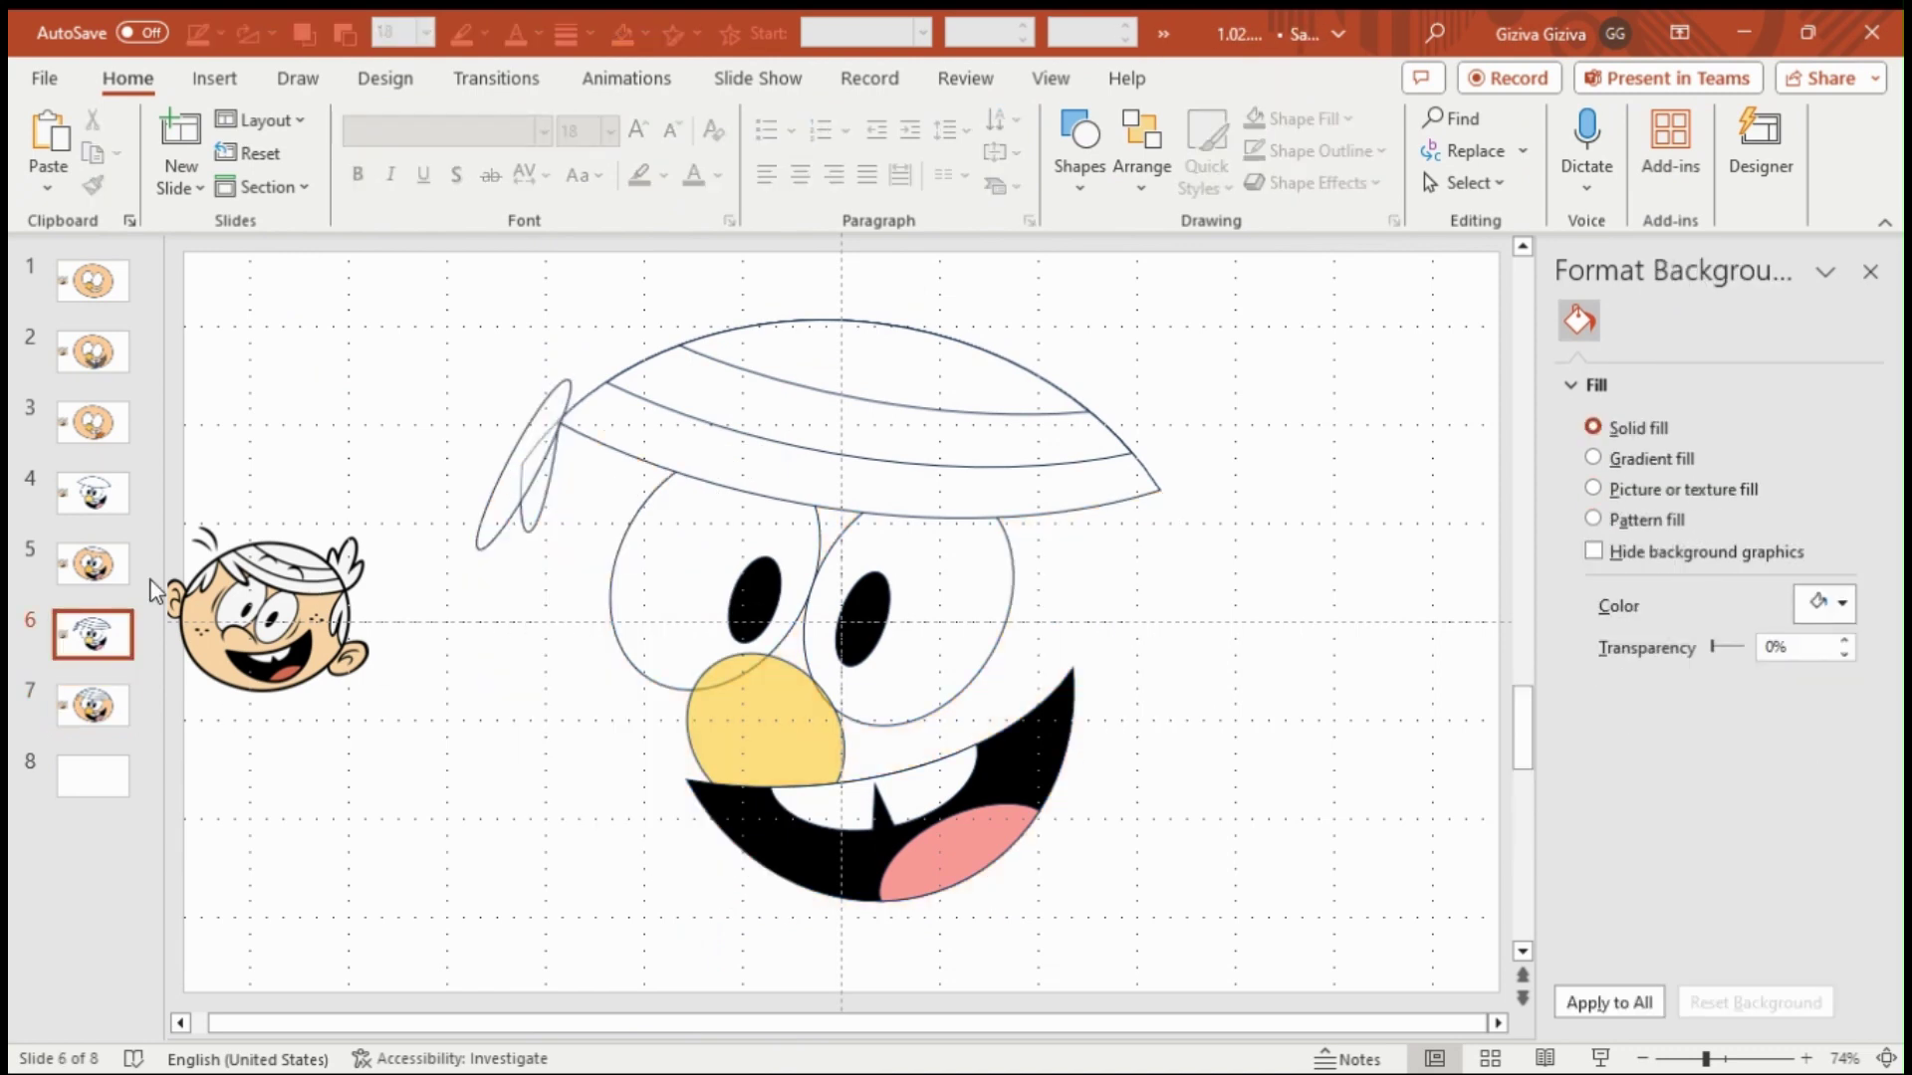
- Paste a new slide 8, copy the strand from slide 6 and intersect it with the head on slide 7
{"action": "right_click", "coordinate": [93, 705]}
{"action": "left_click", "coordinate": [146, 478]}
{"action": "left_click", "coordinate": [92, 635]}
{"action": "left_click", "coordinate": [488, 527]}
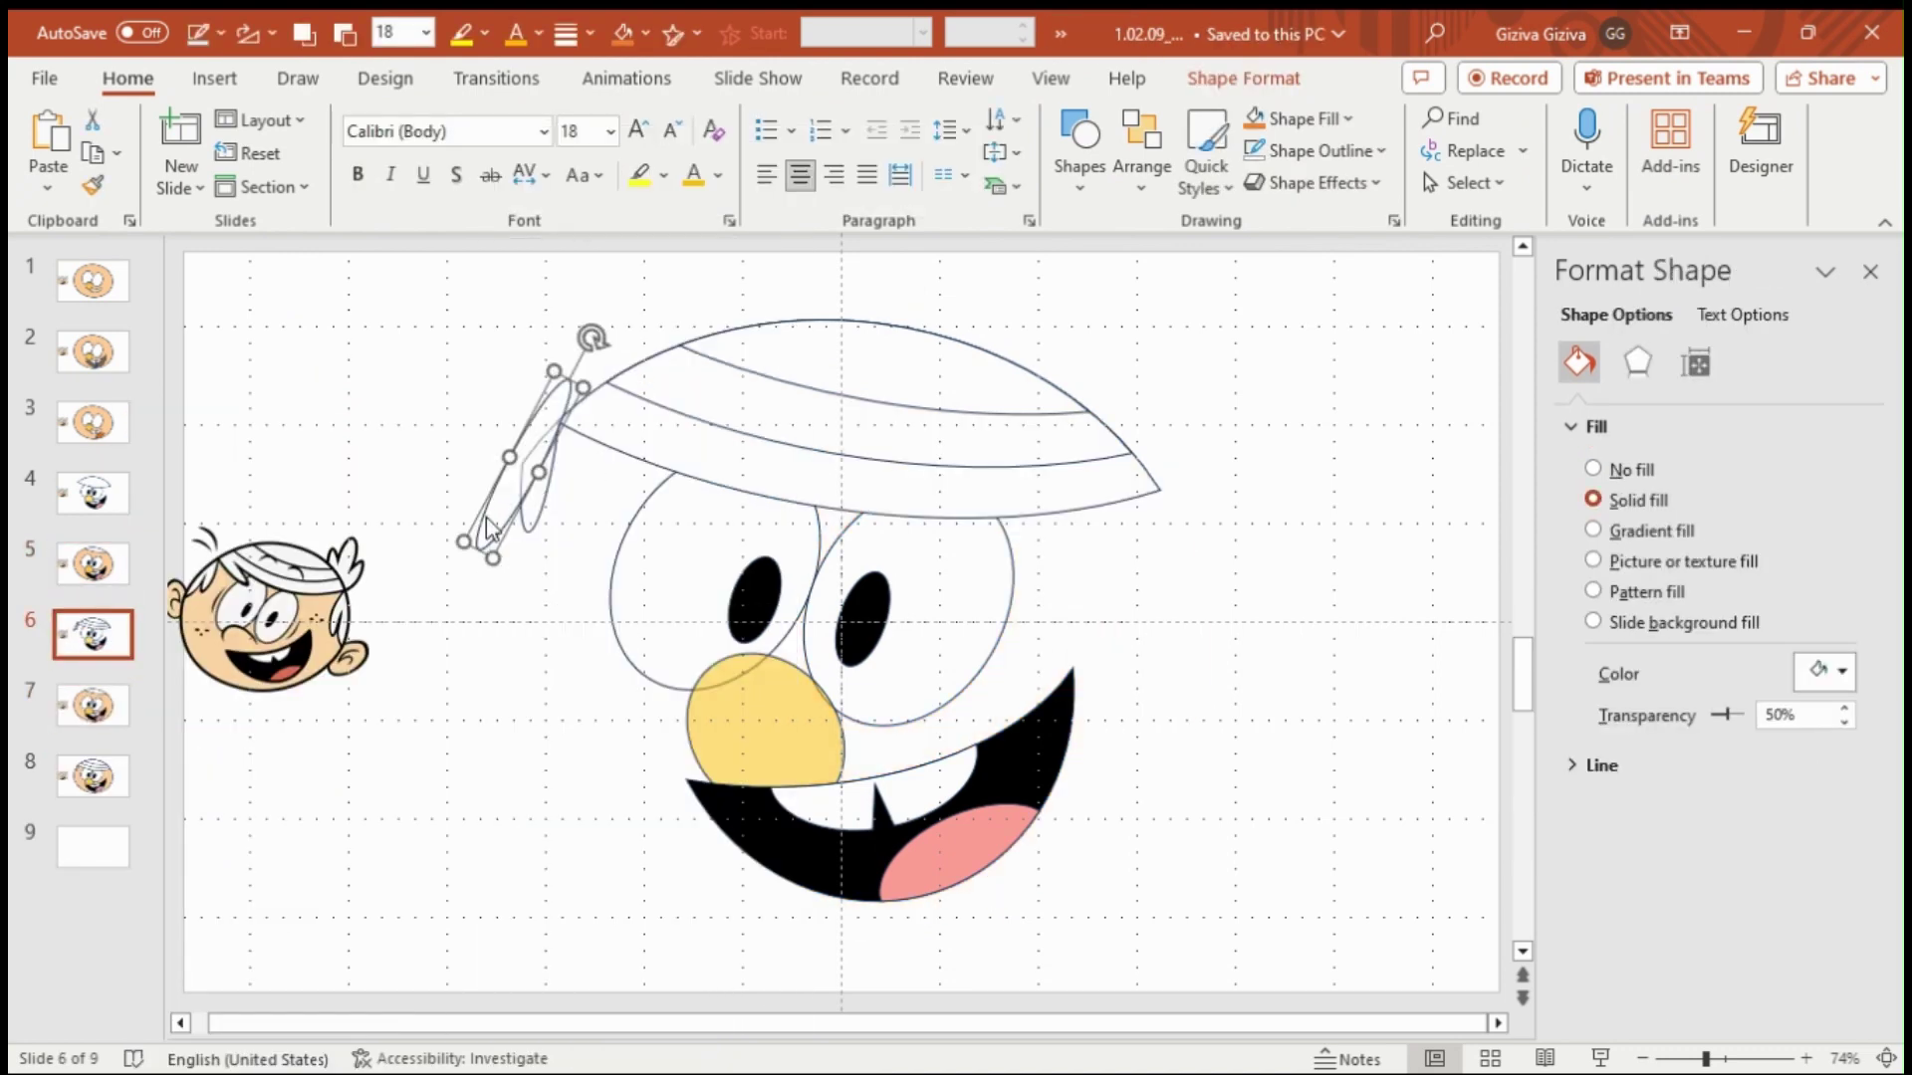
{"action": "key", "text": "ctrl+c"}
{"action": "scroll", "coordinate": [488, 528], "scroll_direction": "down", "scroll_amount": 1}
{"action": "right_click", "coordinate": [364, 512]}
{"action": "left_click", "coordinate": [428, 622]}
{"action": "left_click", "coordinate": [566, 545], "text": "shift"}
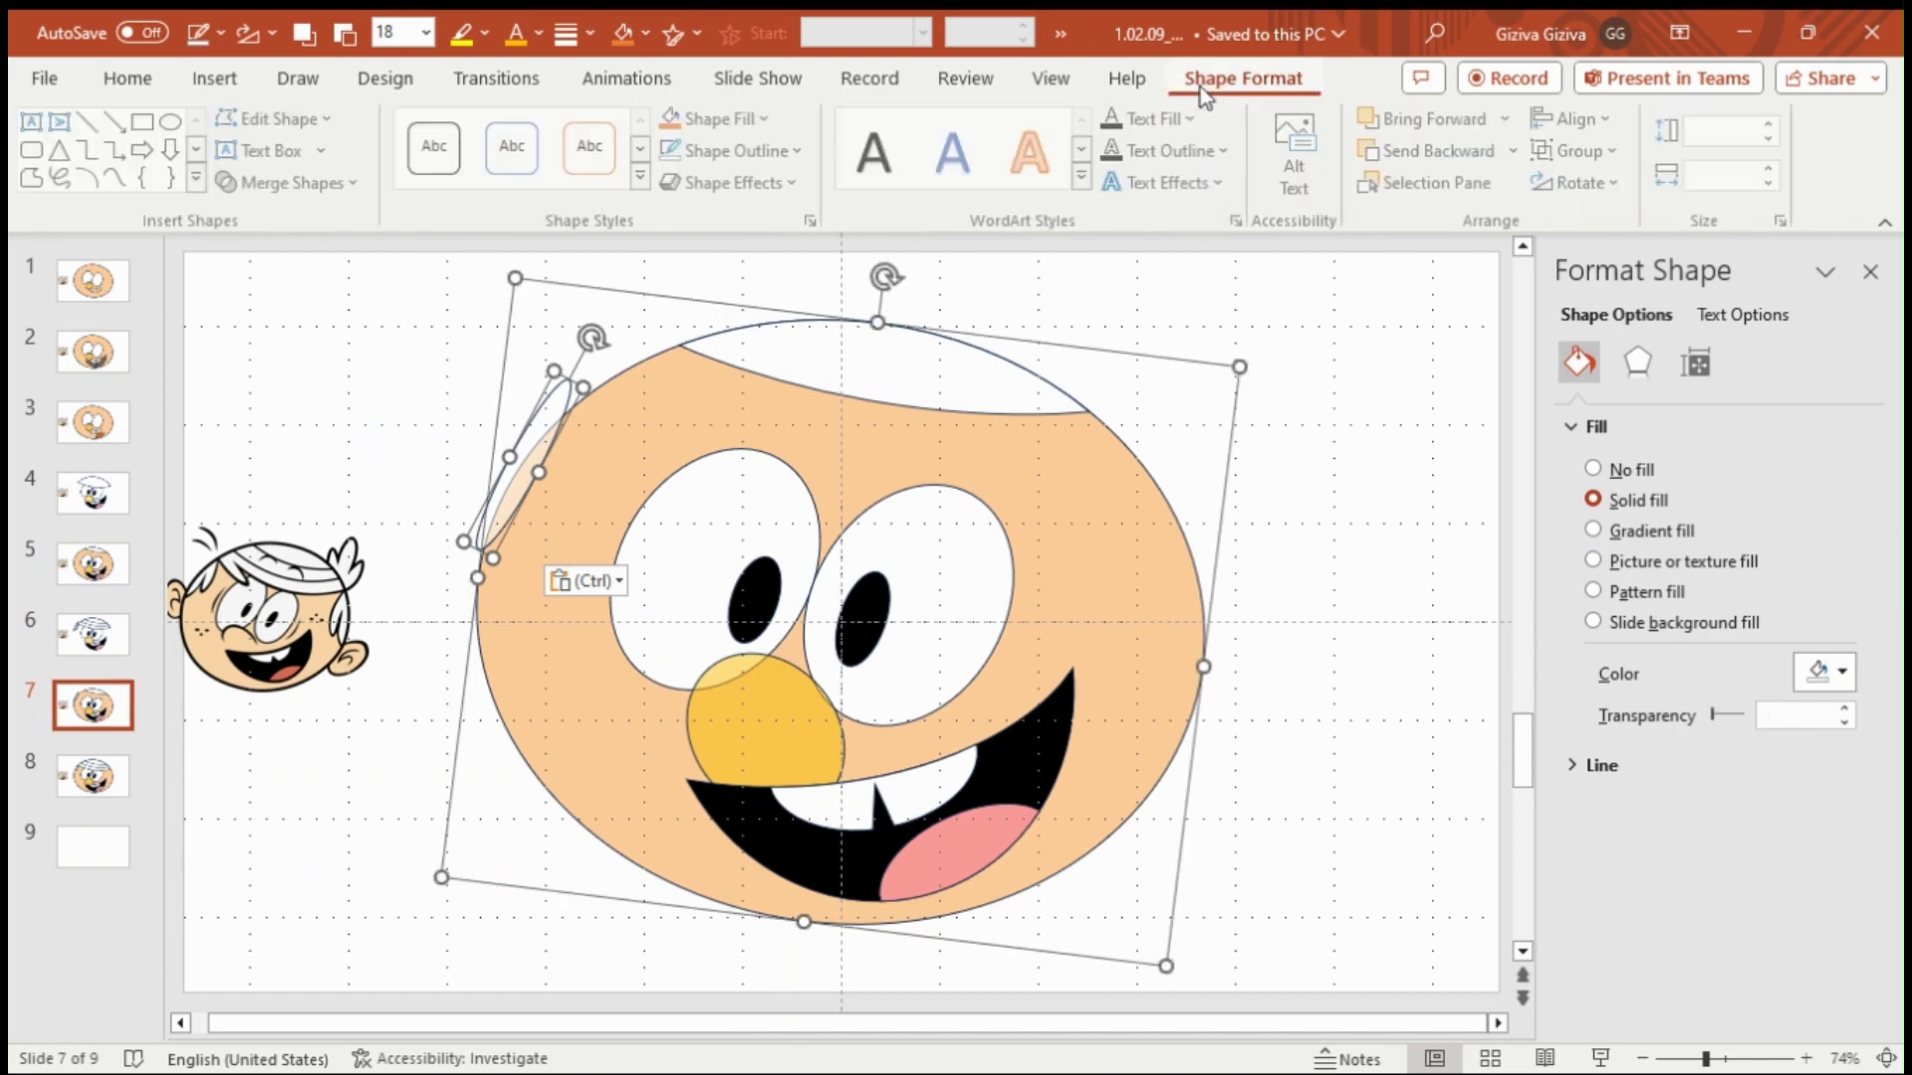
{"action": "left_click", "coordinate": [289, 183]}
{"action": "left_click", "coordinate": [284, 333]}
- Paste the trimmed hair strand onto slide 8
{"action": "left_click", "coordinate": [92, 777]}
{"action": "right_click", "coordinate": [349, 781]}
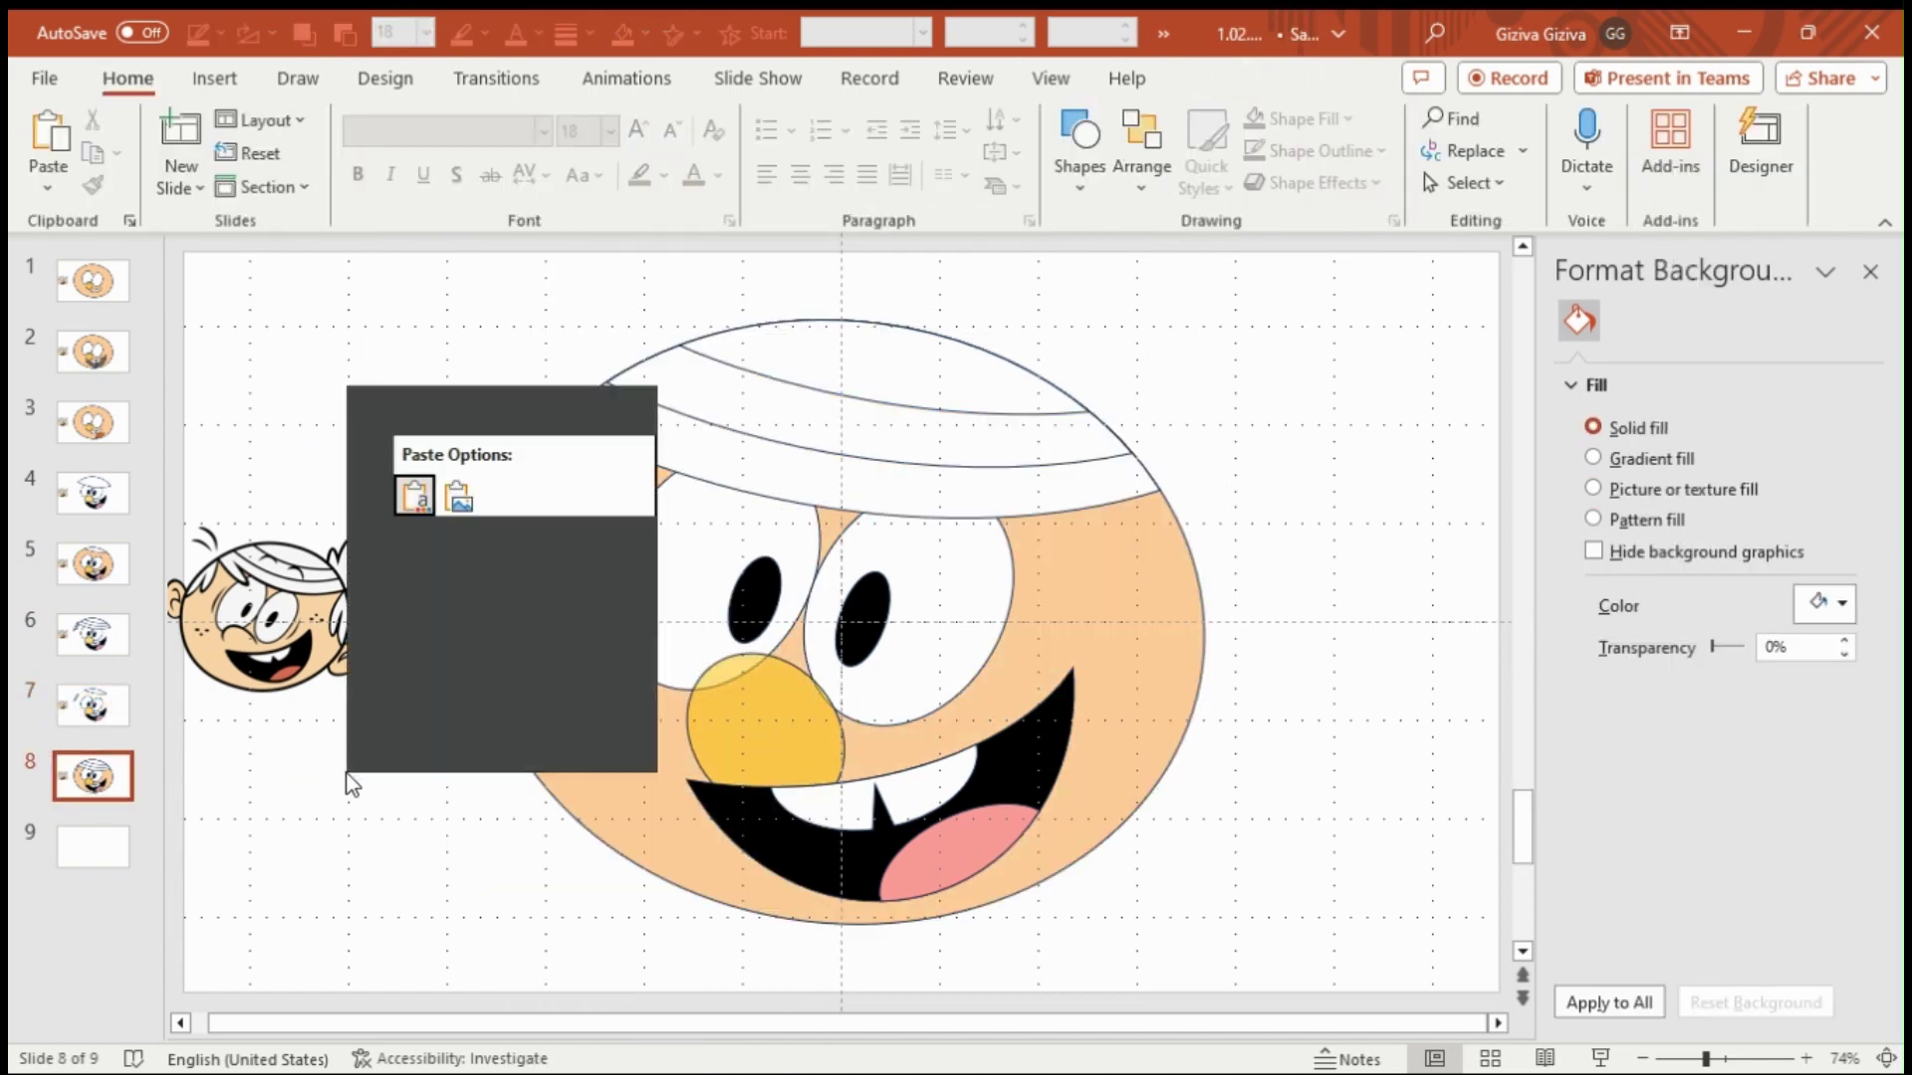
{"action": "left_click", "coordinate": [409, 618]}
{"action": "key", "text": "Escape"}
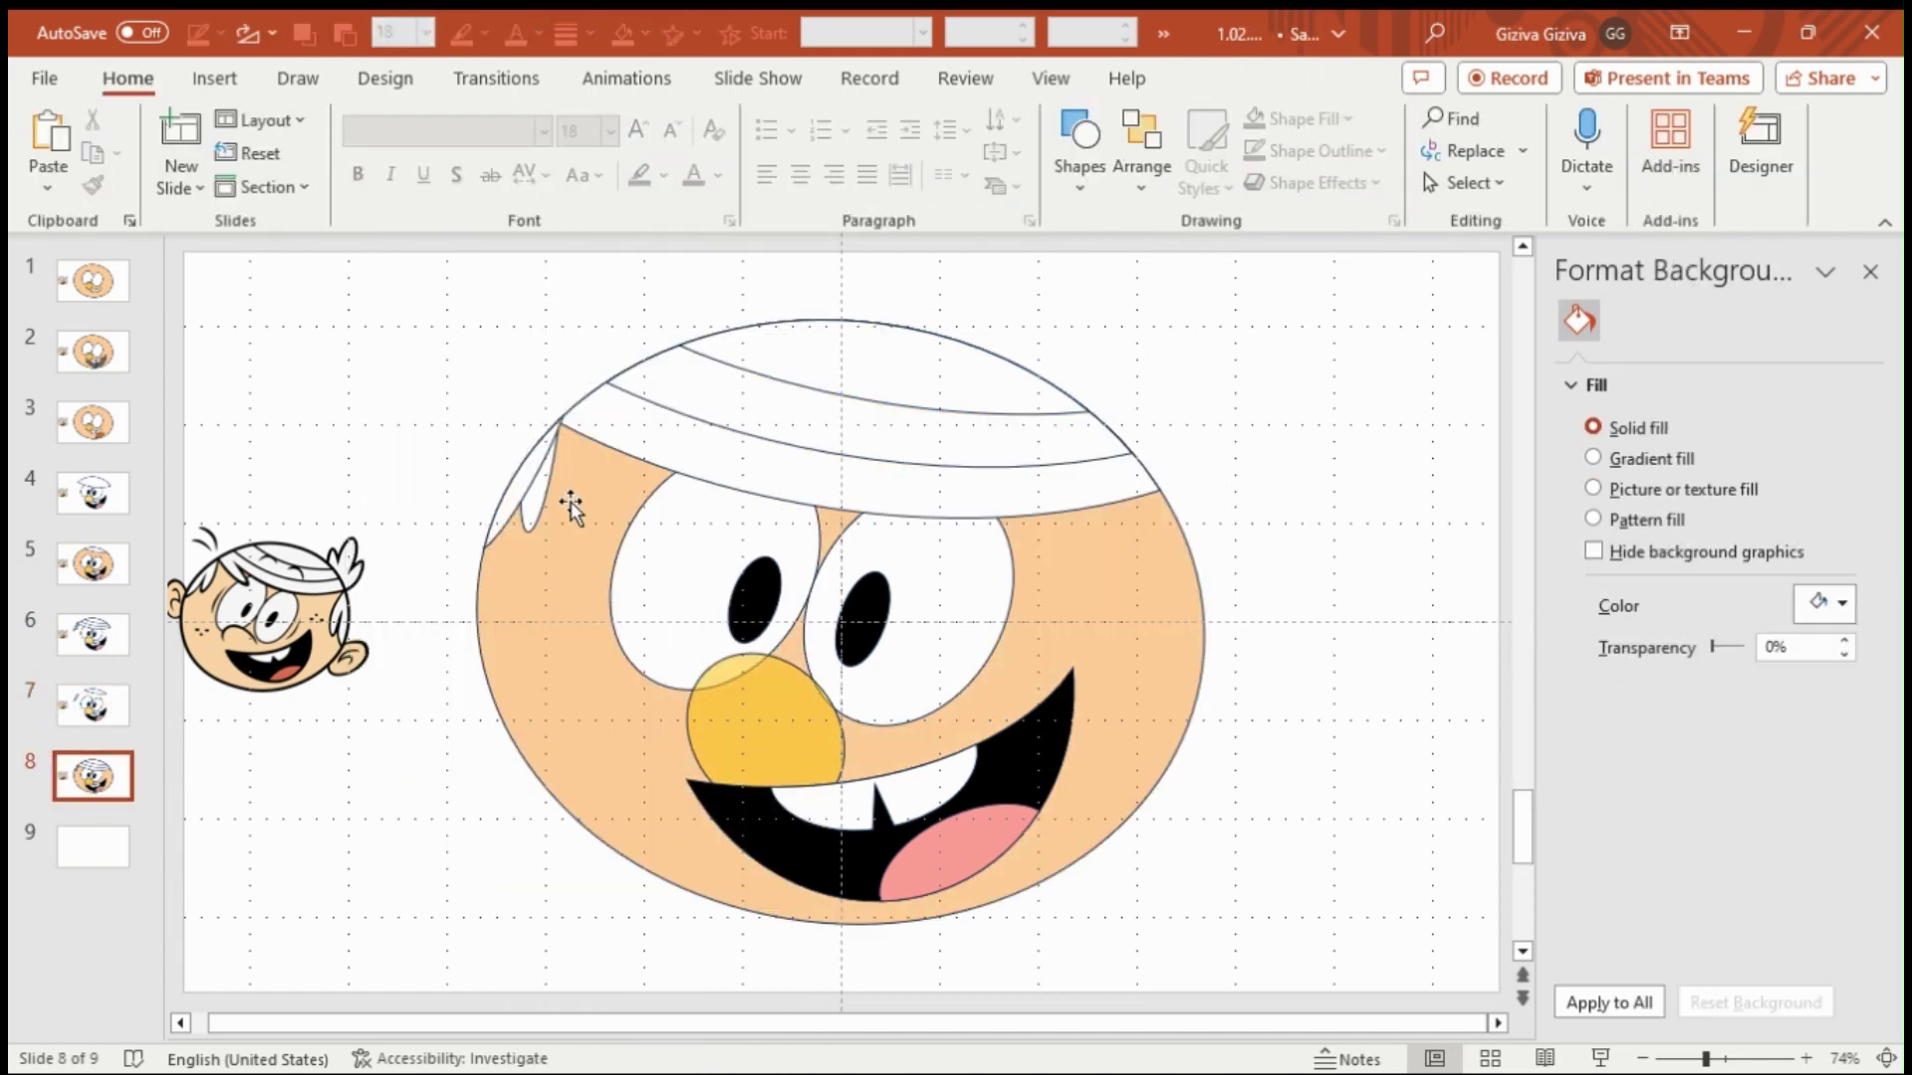
{"action": "left_click", "coordinate": [538, 493]}
- Draw a 50% transparent circle over the right eye and shift it right
{"action": "left_click", "coordinate": [386, 839]}
{"action": "left_click", "coordinate": [1080, 150]}
{"action": "left_click_drag", "start_coordinate": [783, 574], "coordinate": [881, 672]}
{"action": "left_click", "coordinate": [1836, 670]}
{"action": "left_click", "coordinate": [1694, 299]}
{"action": "type", "text": "50"}
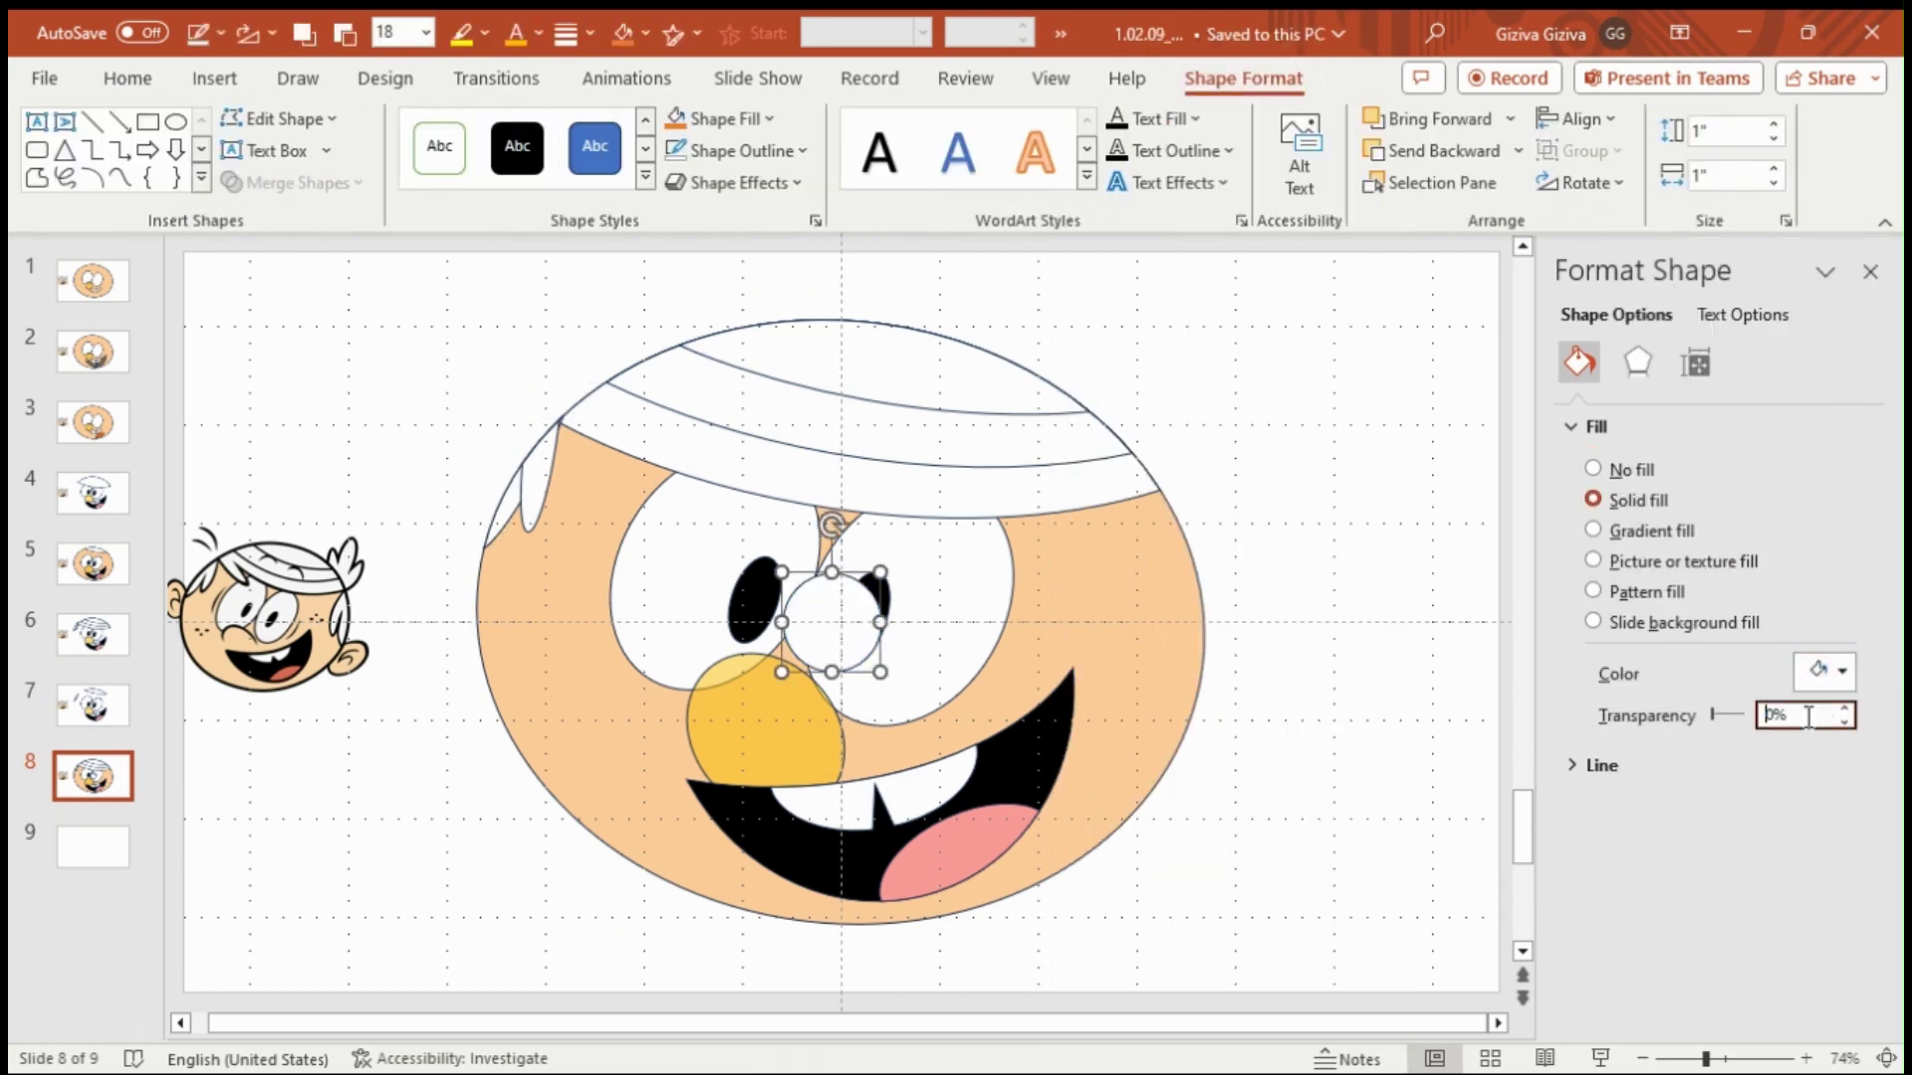
{"action": "left_click_drag", "start_coordinate": [763, 620], "coordinate": [849, 617]}
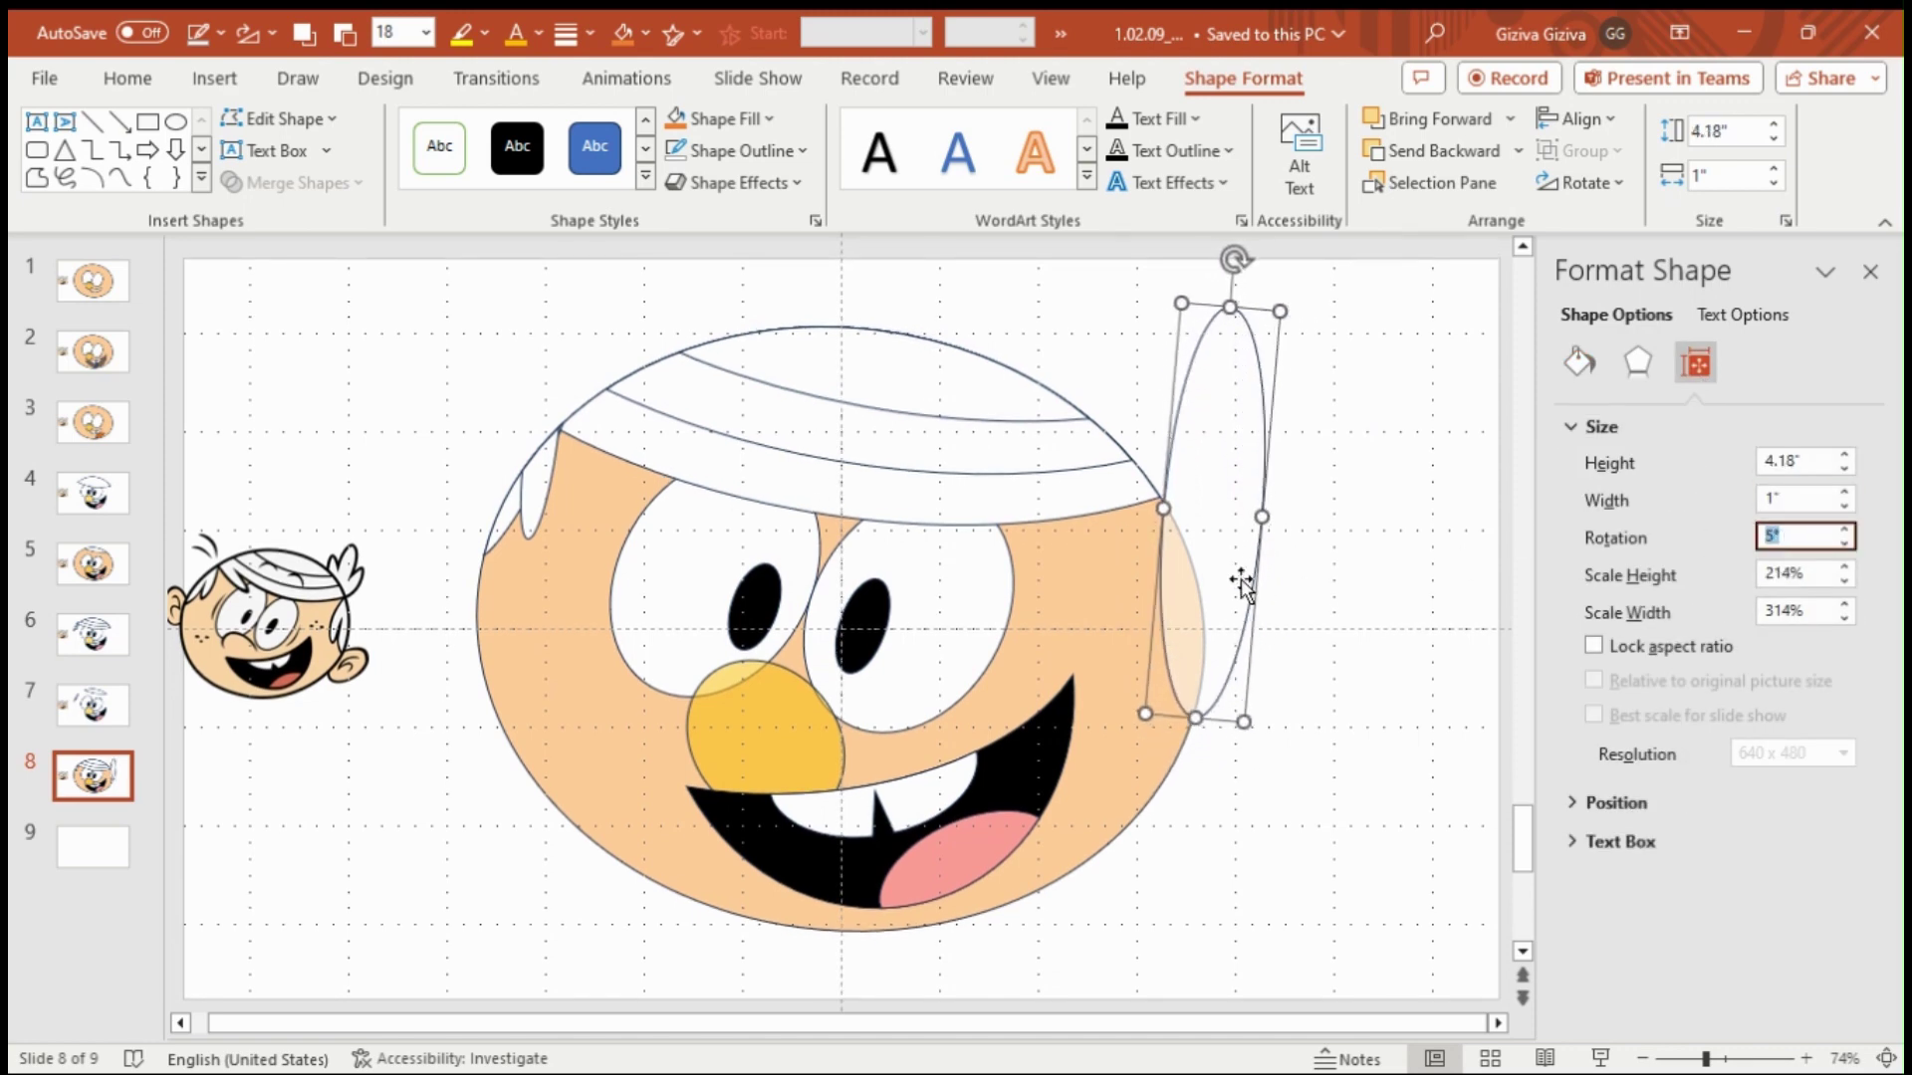
- Rotate the ellipses on the head's right edge, then paste copies of the slide
{"action": "left_click", "coordinate": [1253, 543]}
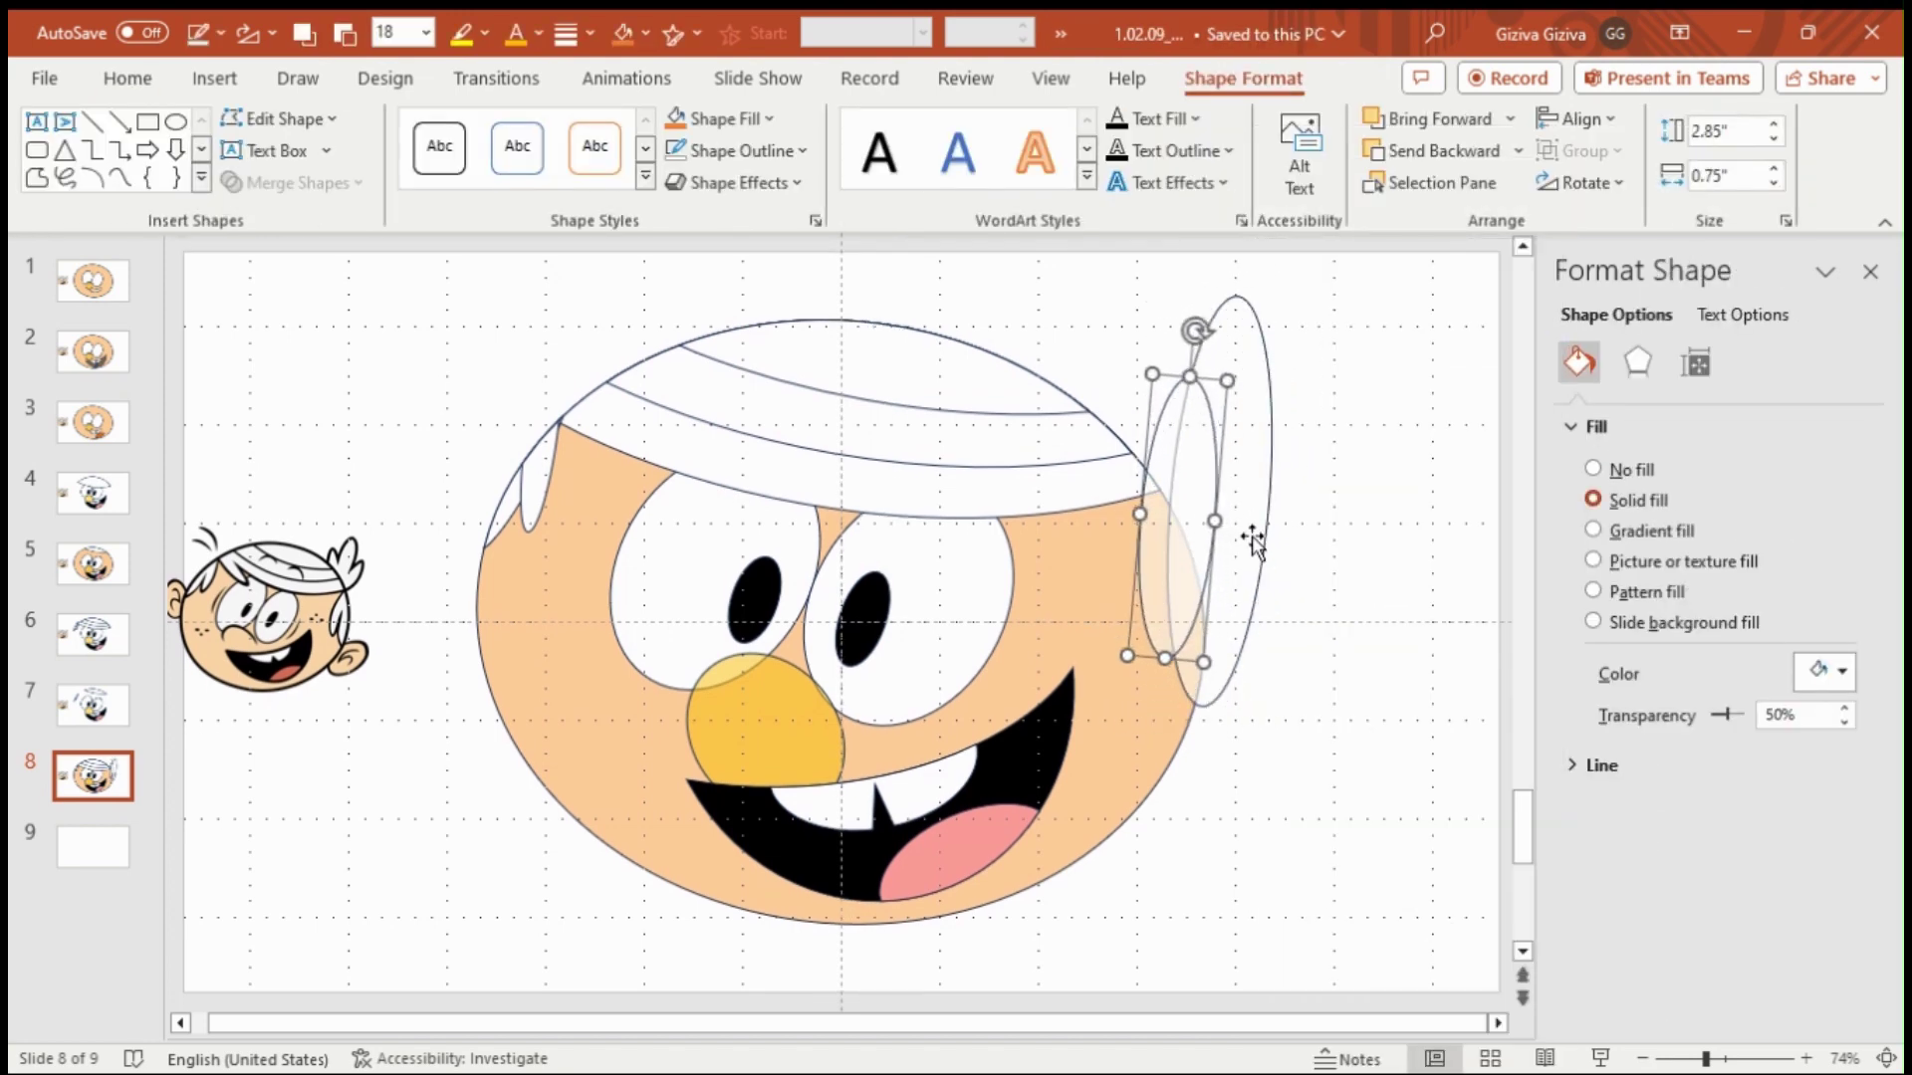
{"action": "left_click", "coordinate": [1696, 364]}
{"action": "double_click", "coordinate": [1779, 535]}
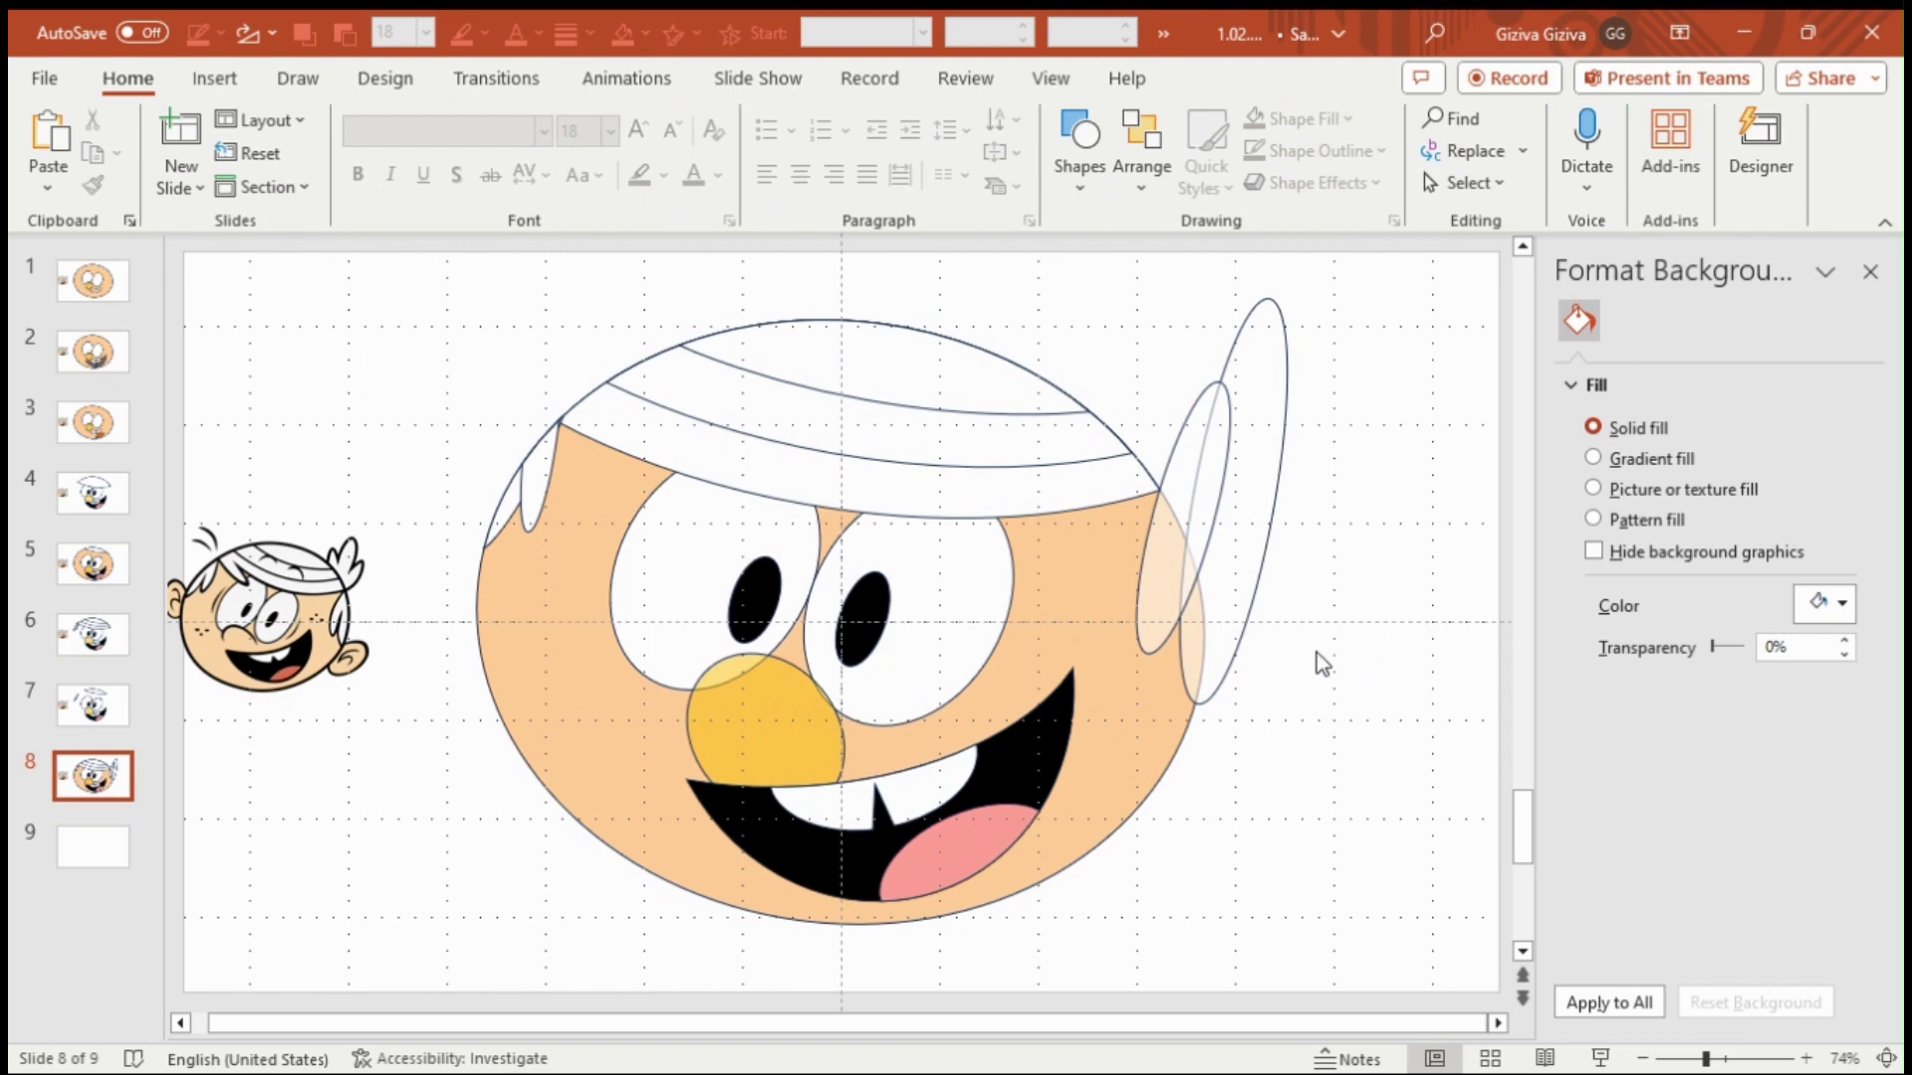
{"action": "left_click", "coordinate": [1220, 662]}
{"action": "left_click", "coordinate": [1314, 742]}
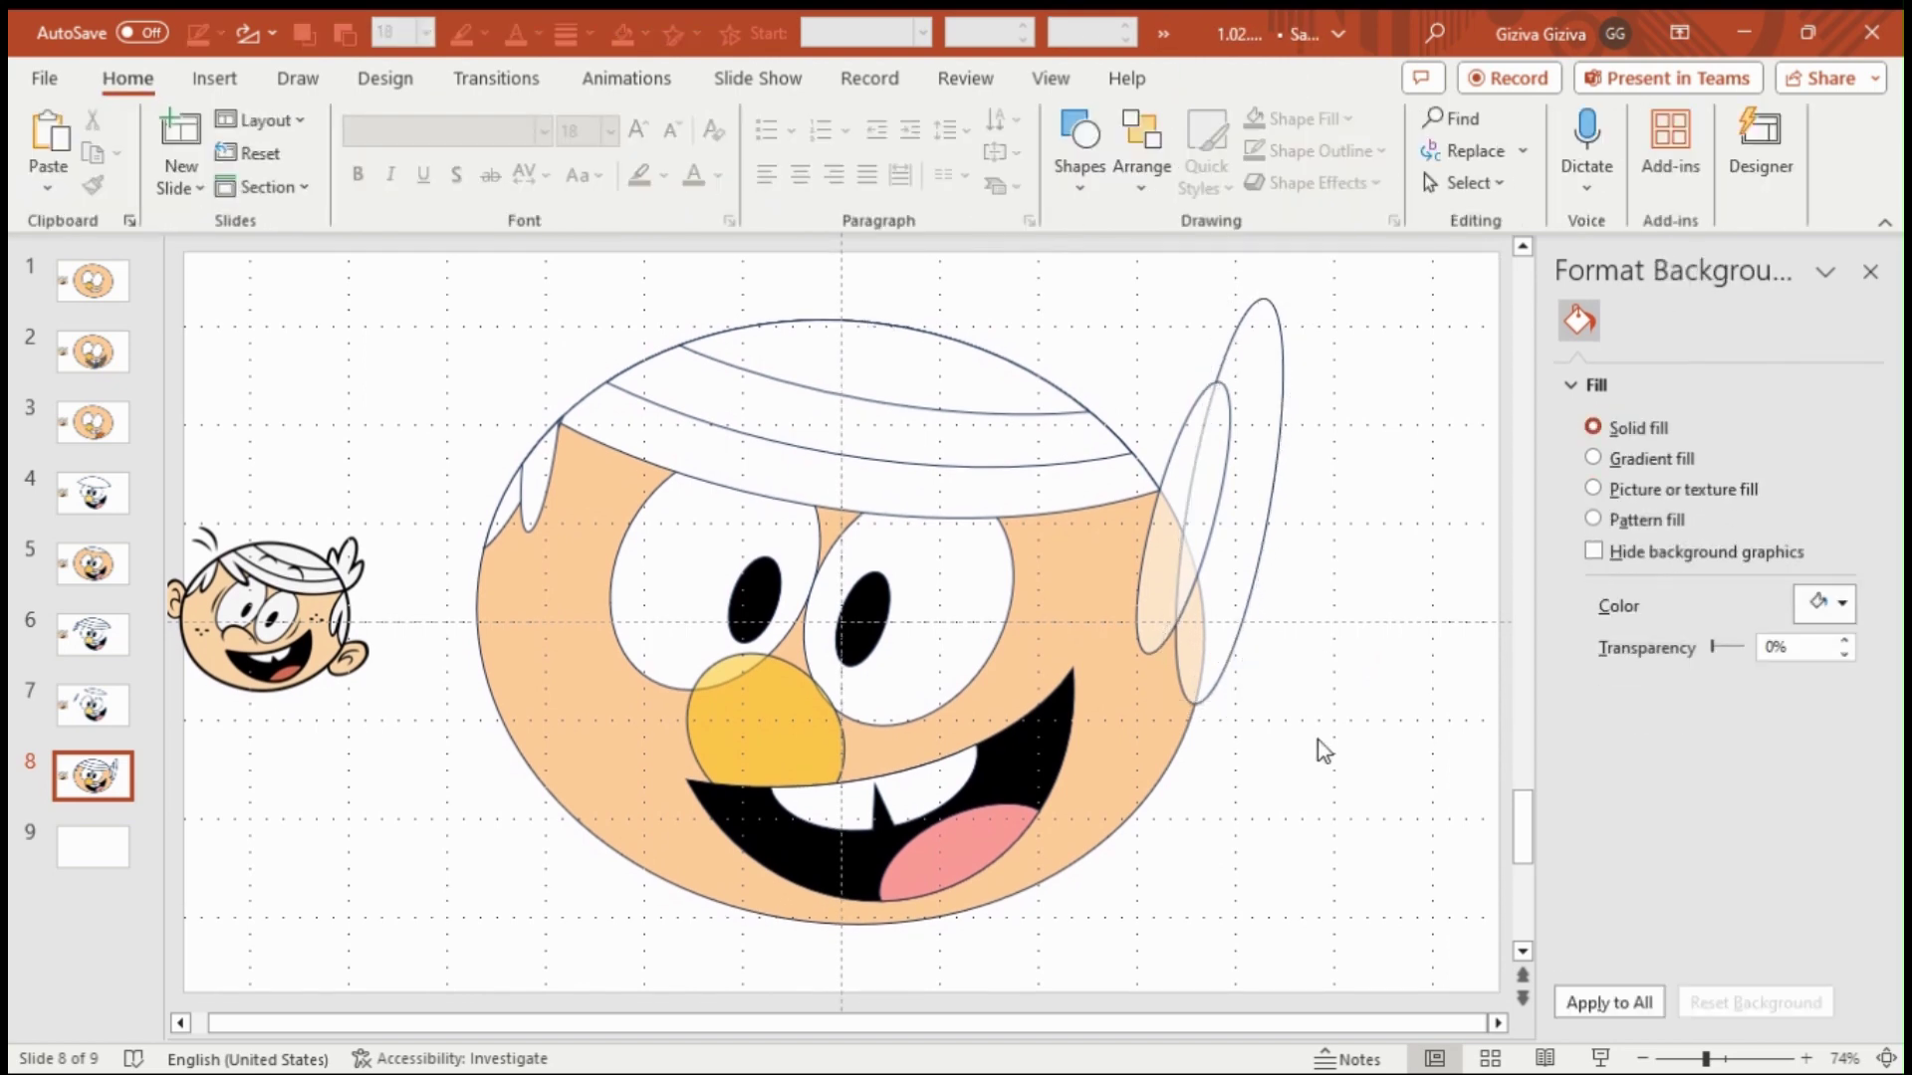
{"action": "left_click", "coordinate": [1160, 570]}
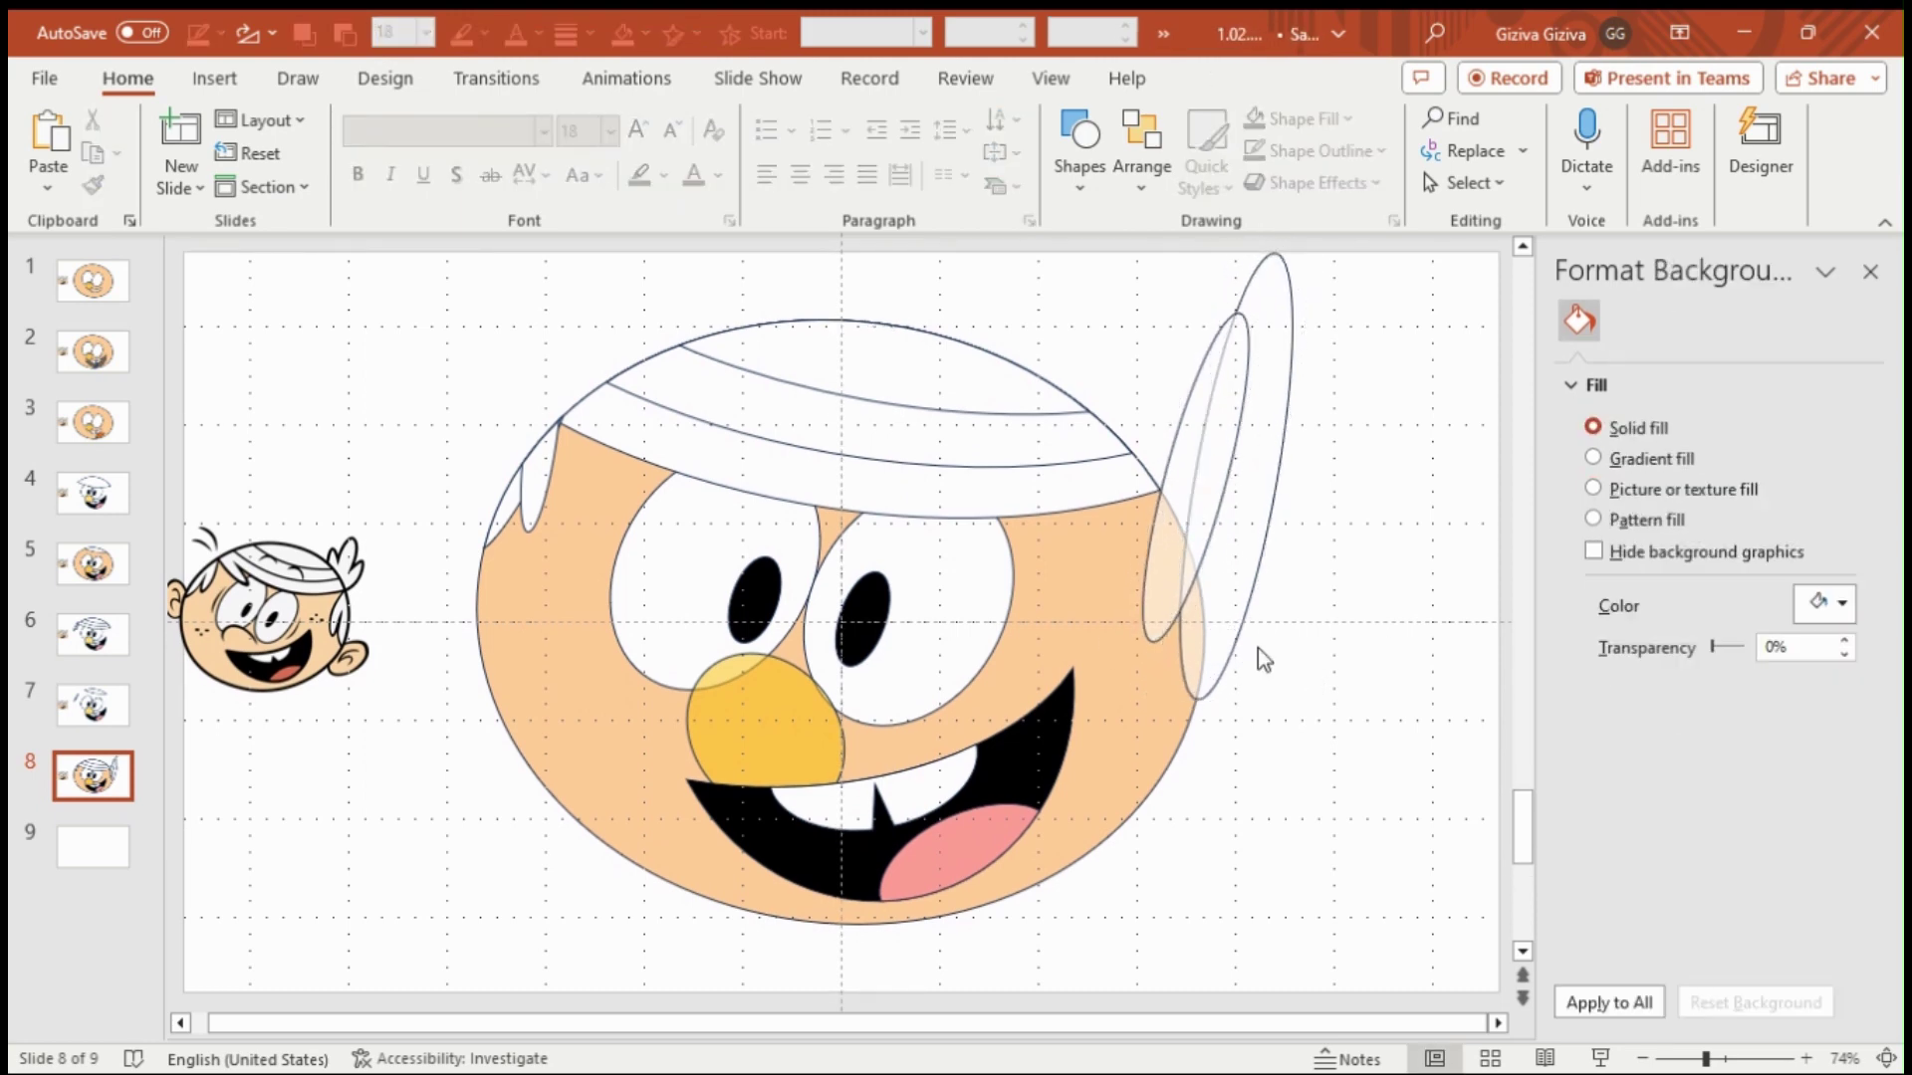
{"action": "left_click", "coordinate": [1158, 597]}
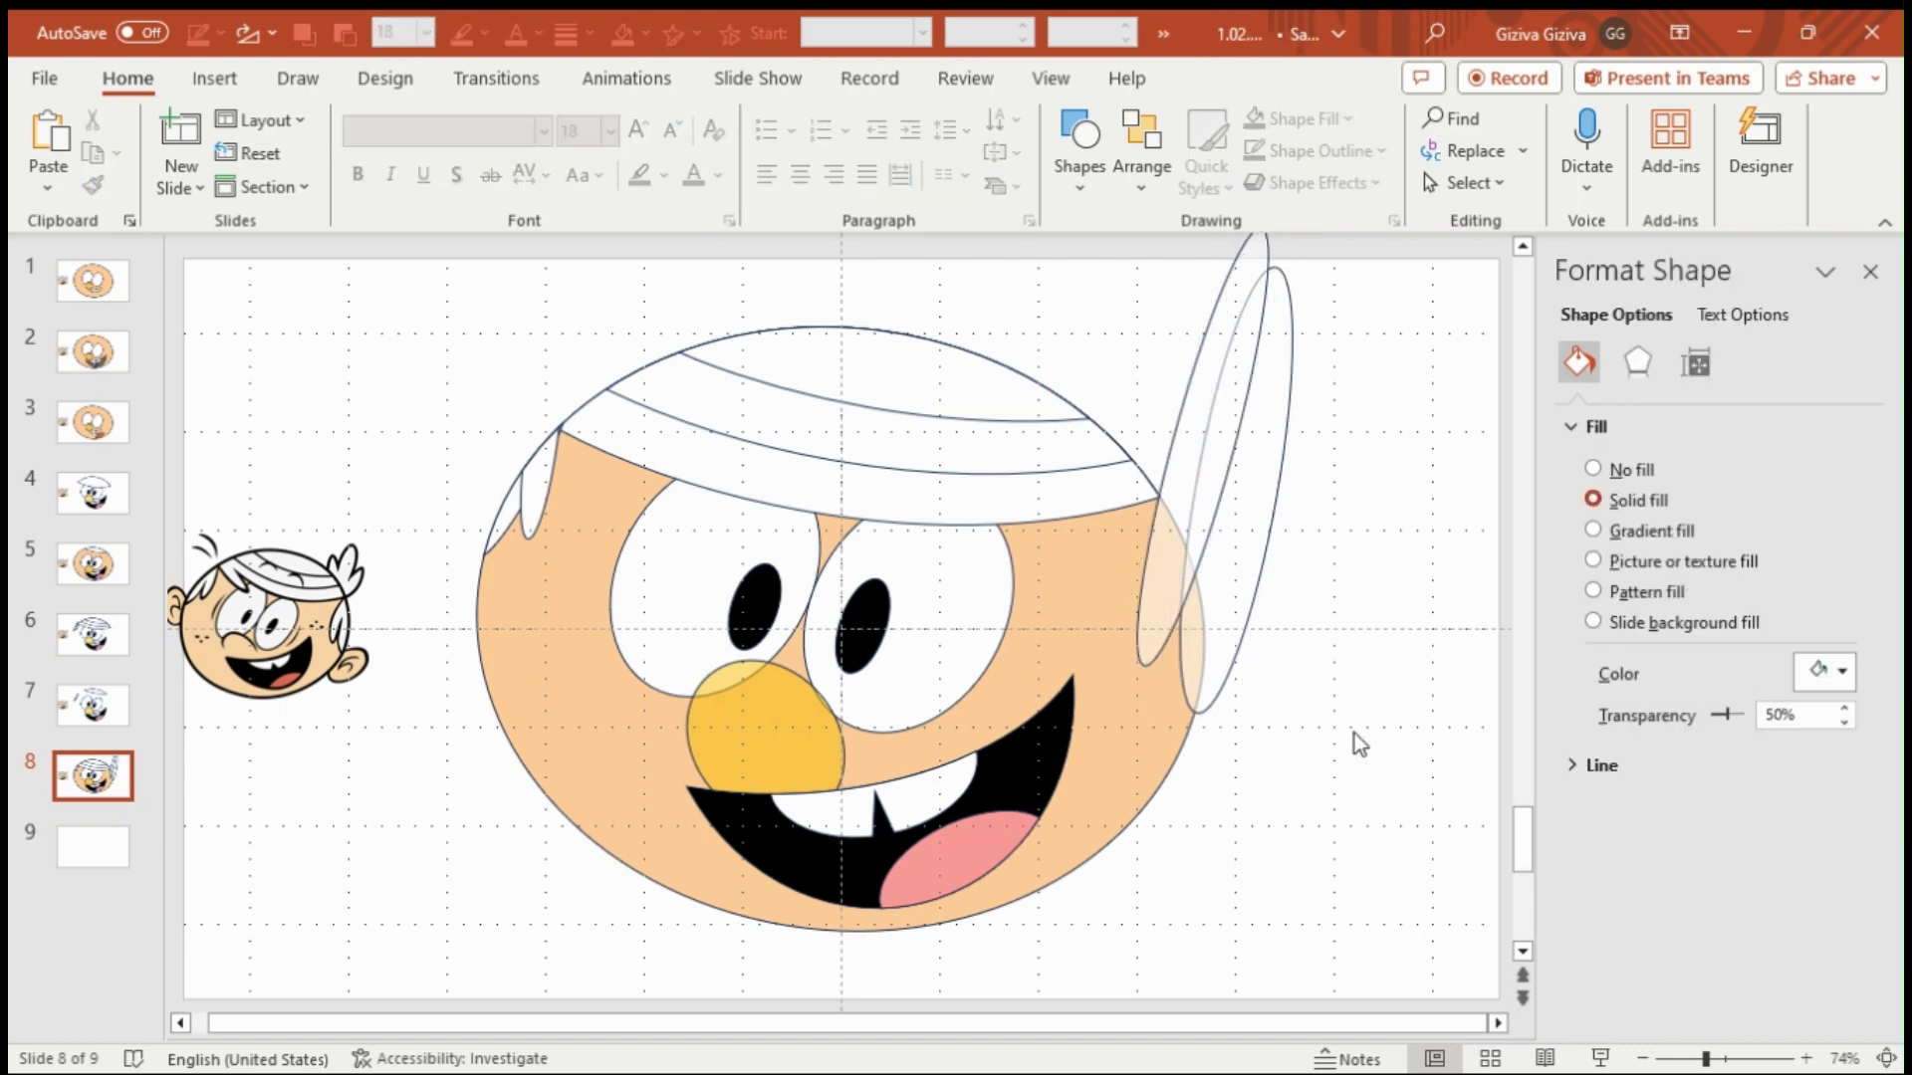
{"action": "key", "text": "ctrl+v"}
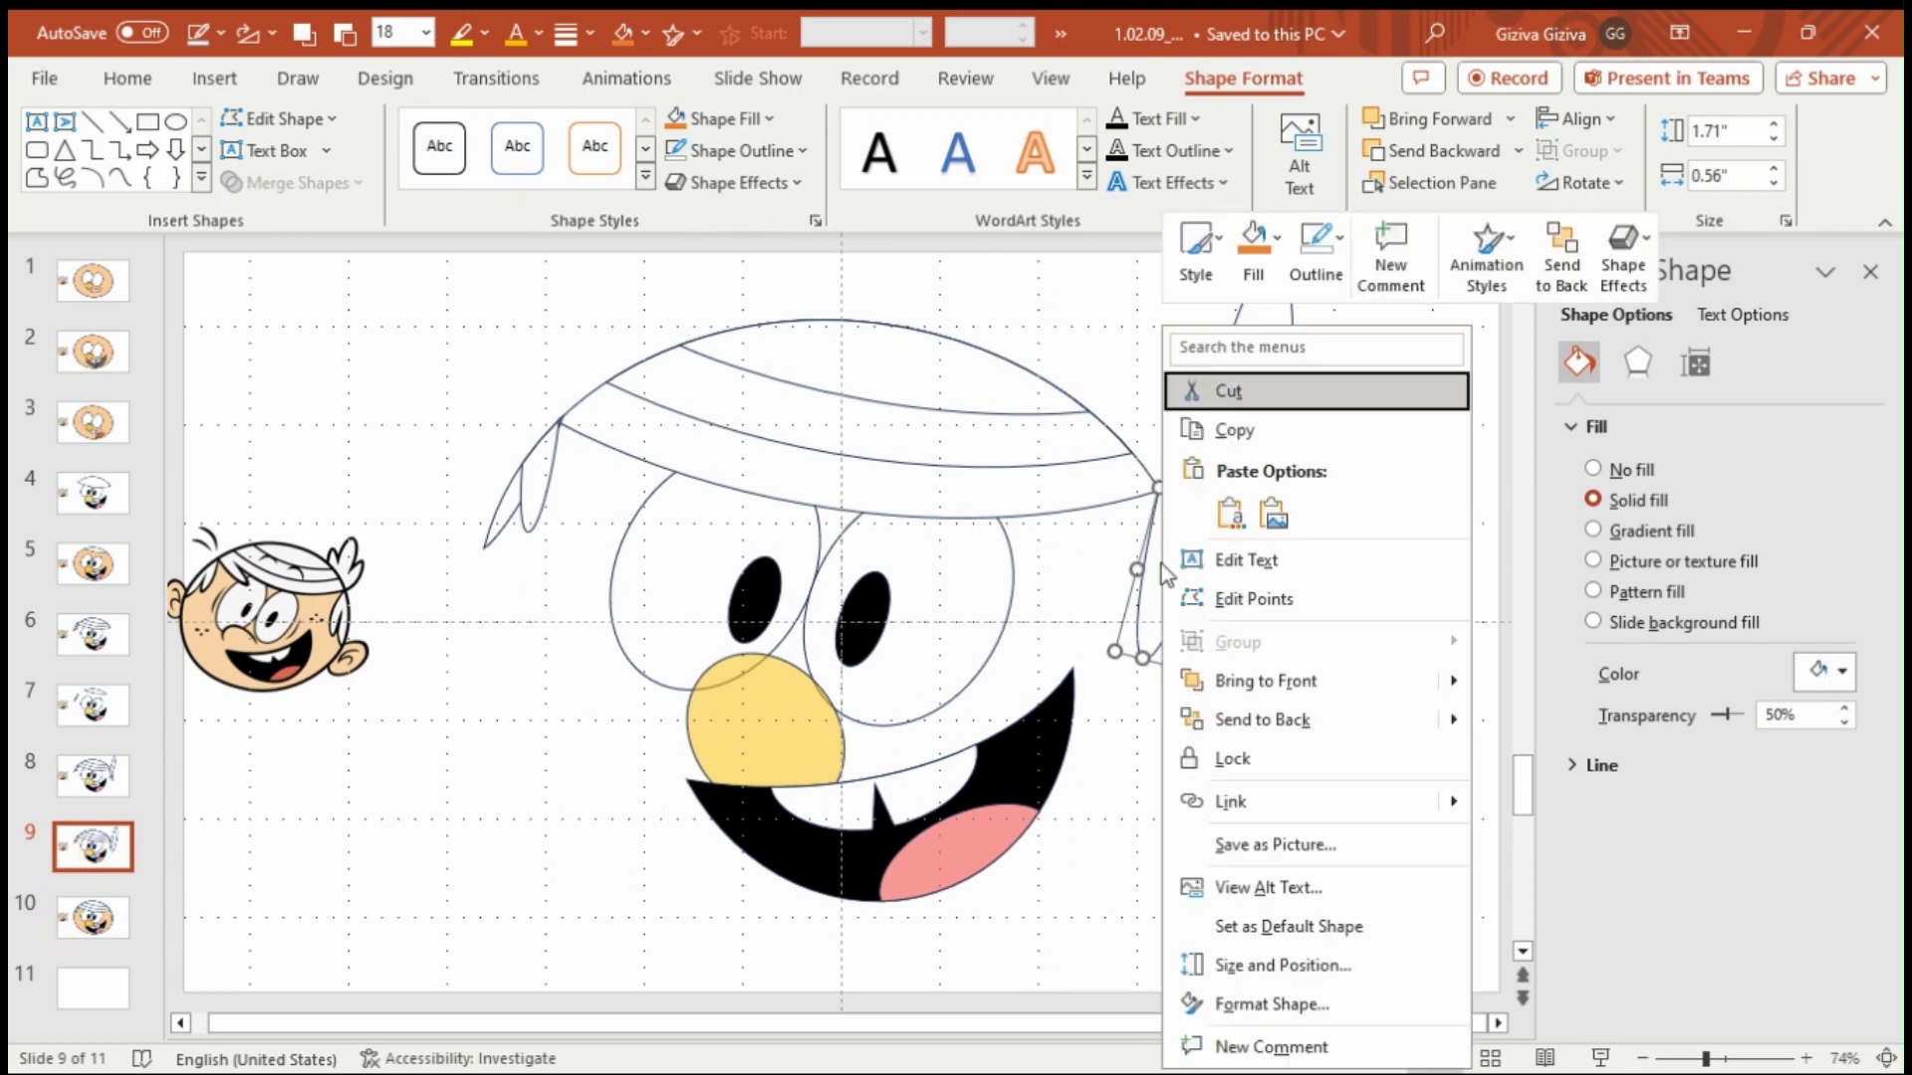
- Move the long ellipse over the head's upper left and rotate it to 50°
{"action": "left_click", "coordinate": [1362, 544]}
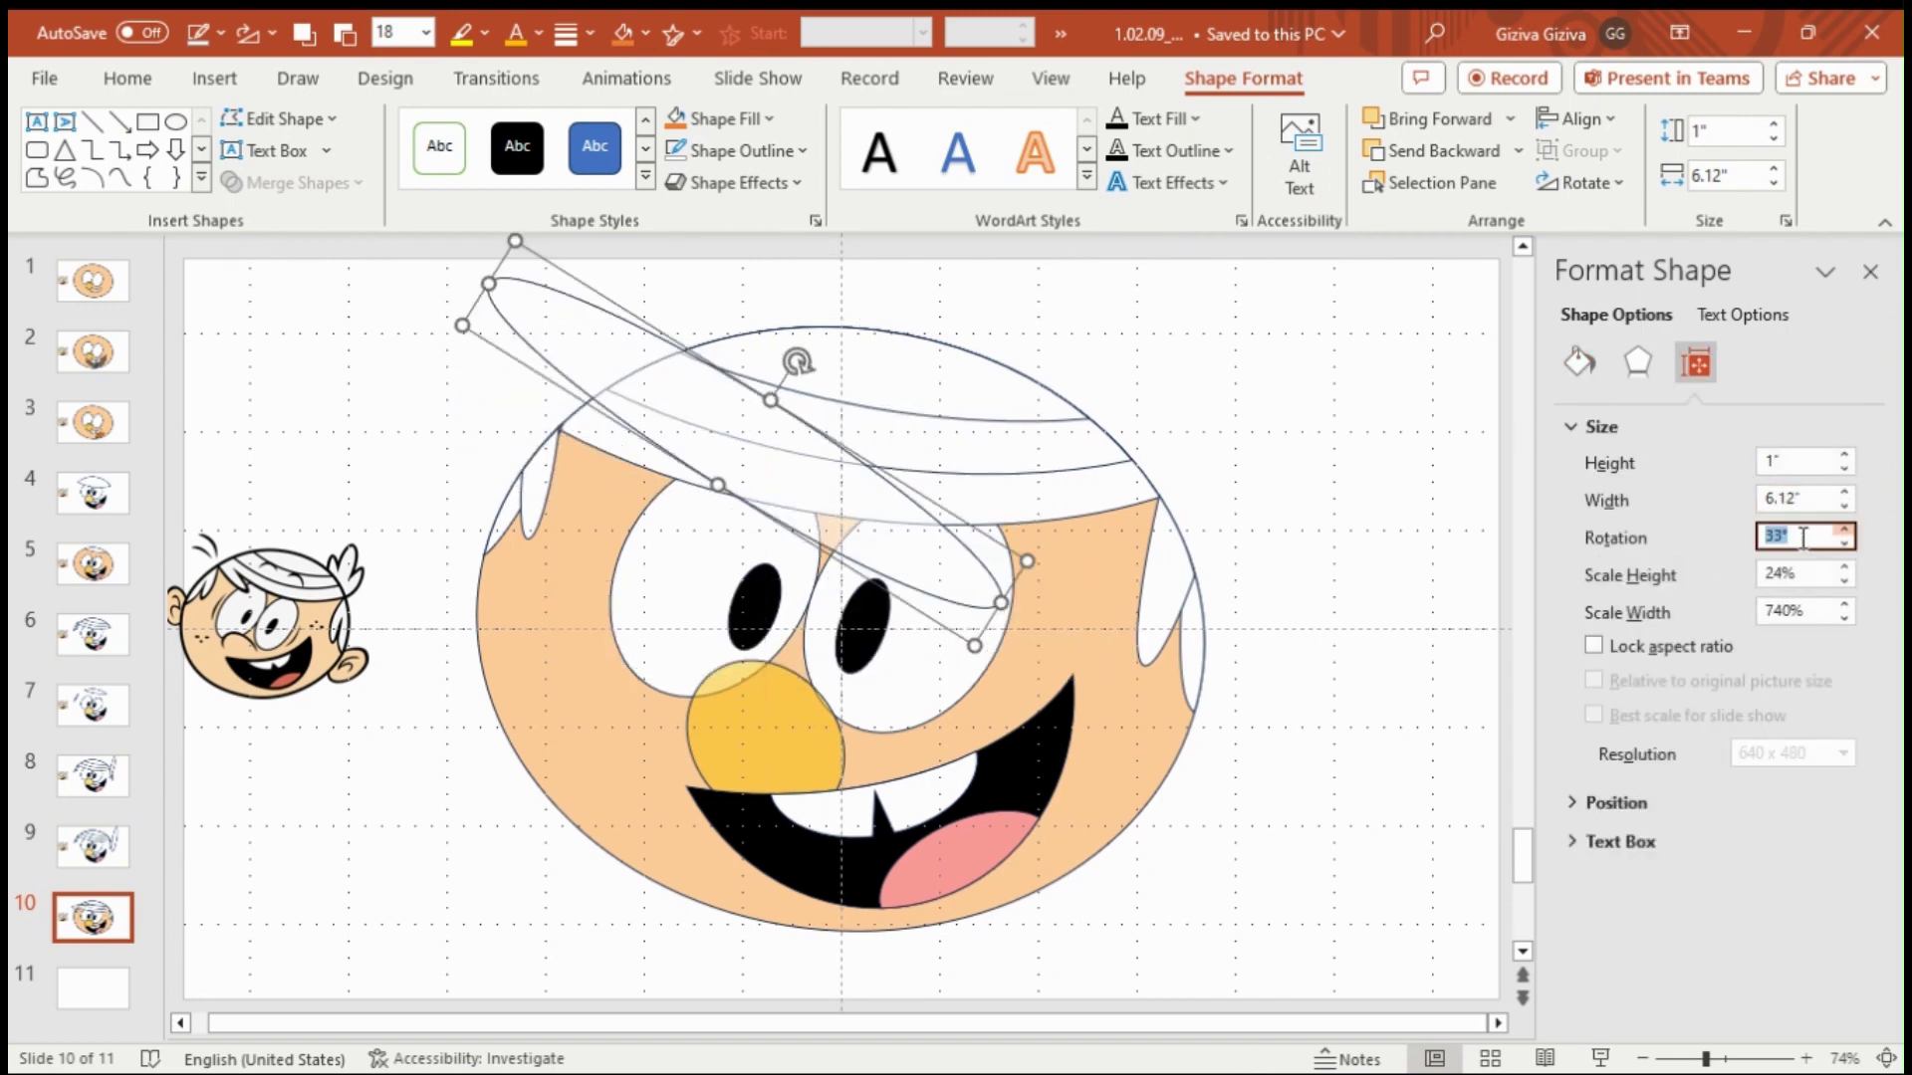
{"action": "type", "text": "40"}
{"action": "mouse_move", "coordinate": [756, 438]}
{"action": "left_mouse_down"}
{"action": "mouse_move", "coordinate": [713, 551]}
{"action": "mouse_move", "coordinate": [633, 575]}
{"action": "left_mouse_up"}
{"action": "scroll", "coordinate": [713, 551], "scroll_direction": "down", "scroll_amount": 2}
{"action": "scroll", "coordinate": [634, 575], "scroll_direction": "up", "scroll_amount": 2}
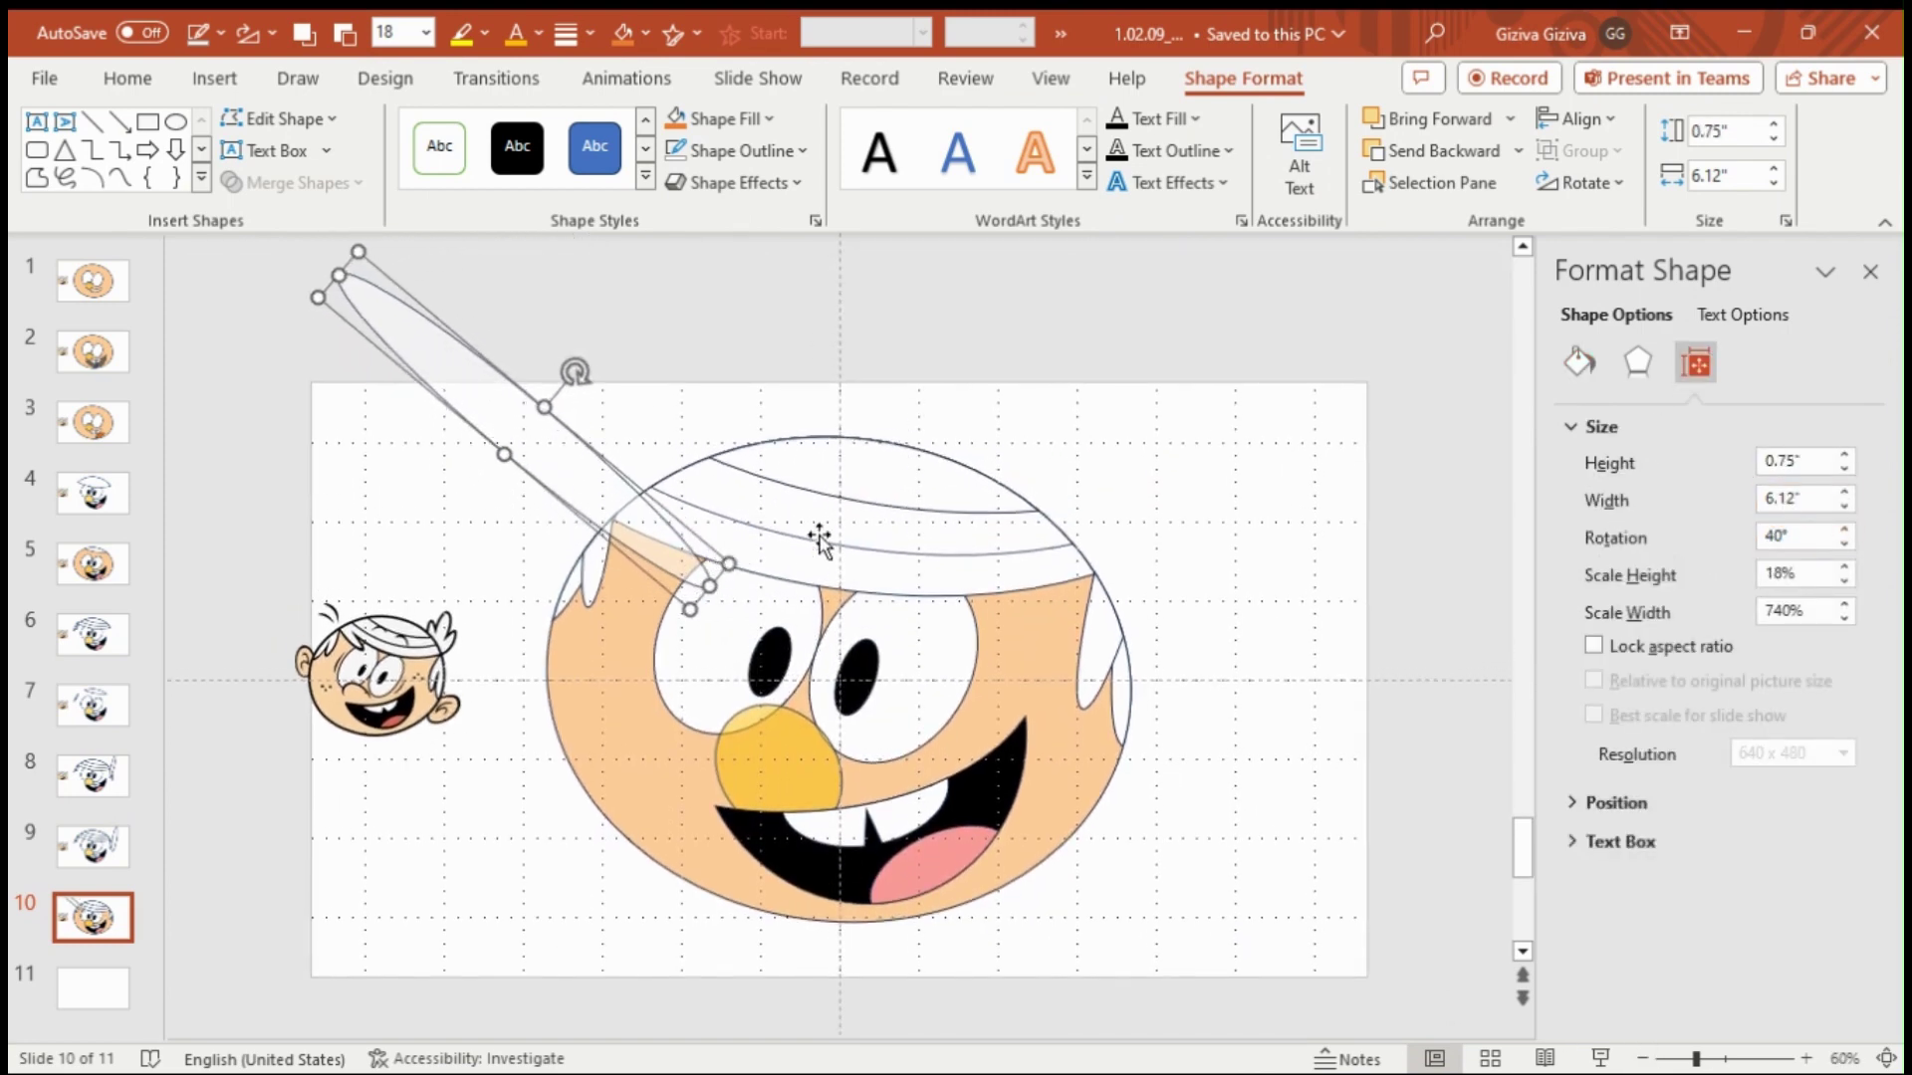
{"action": "scroll", "coordinate": [633, 575], "scroll_direction": "up", "scroll_amount": 1}
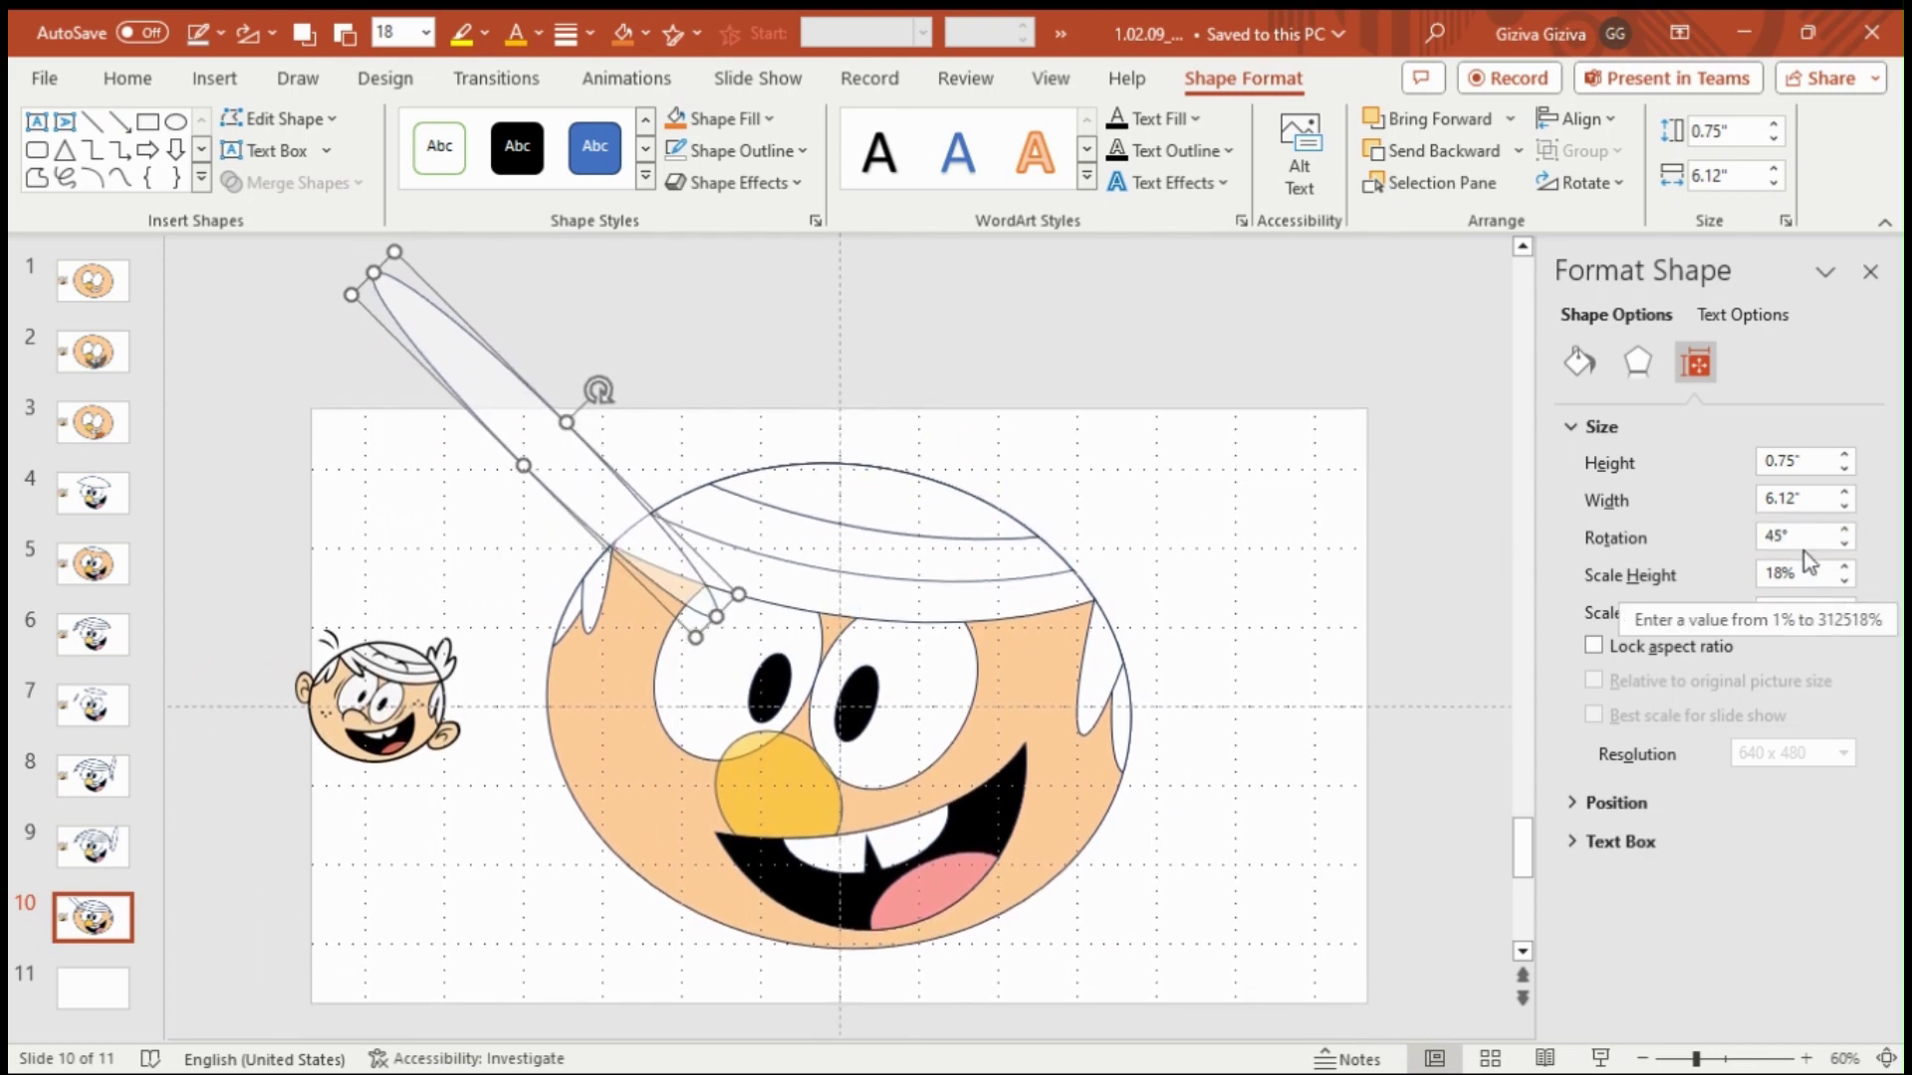
{"action": "type", "text": "50"}
{"action": "key", "text": "Return"}
- Shrink and thin the long ellipse to about 5.05 by 0.56 inches
{"action": "scroll", "coordinate": [641, 576], "scroll_direction": "down", "scroll_amount": 1}
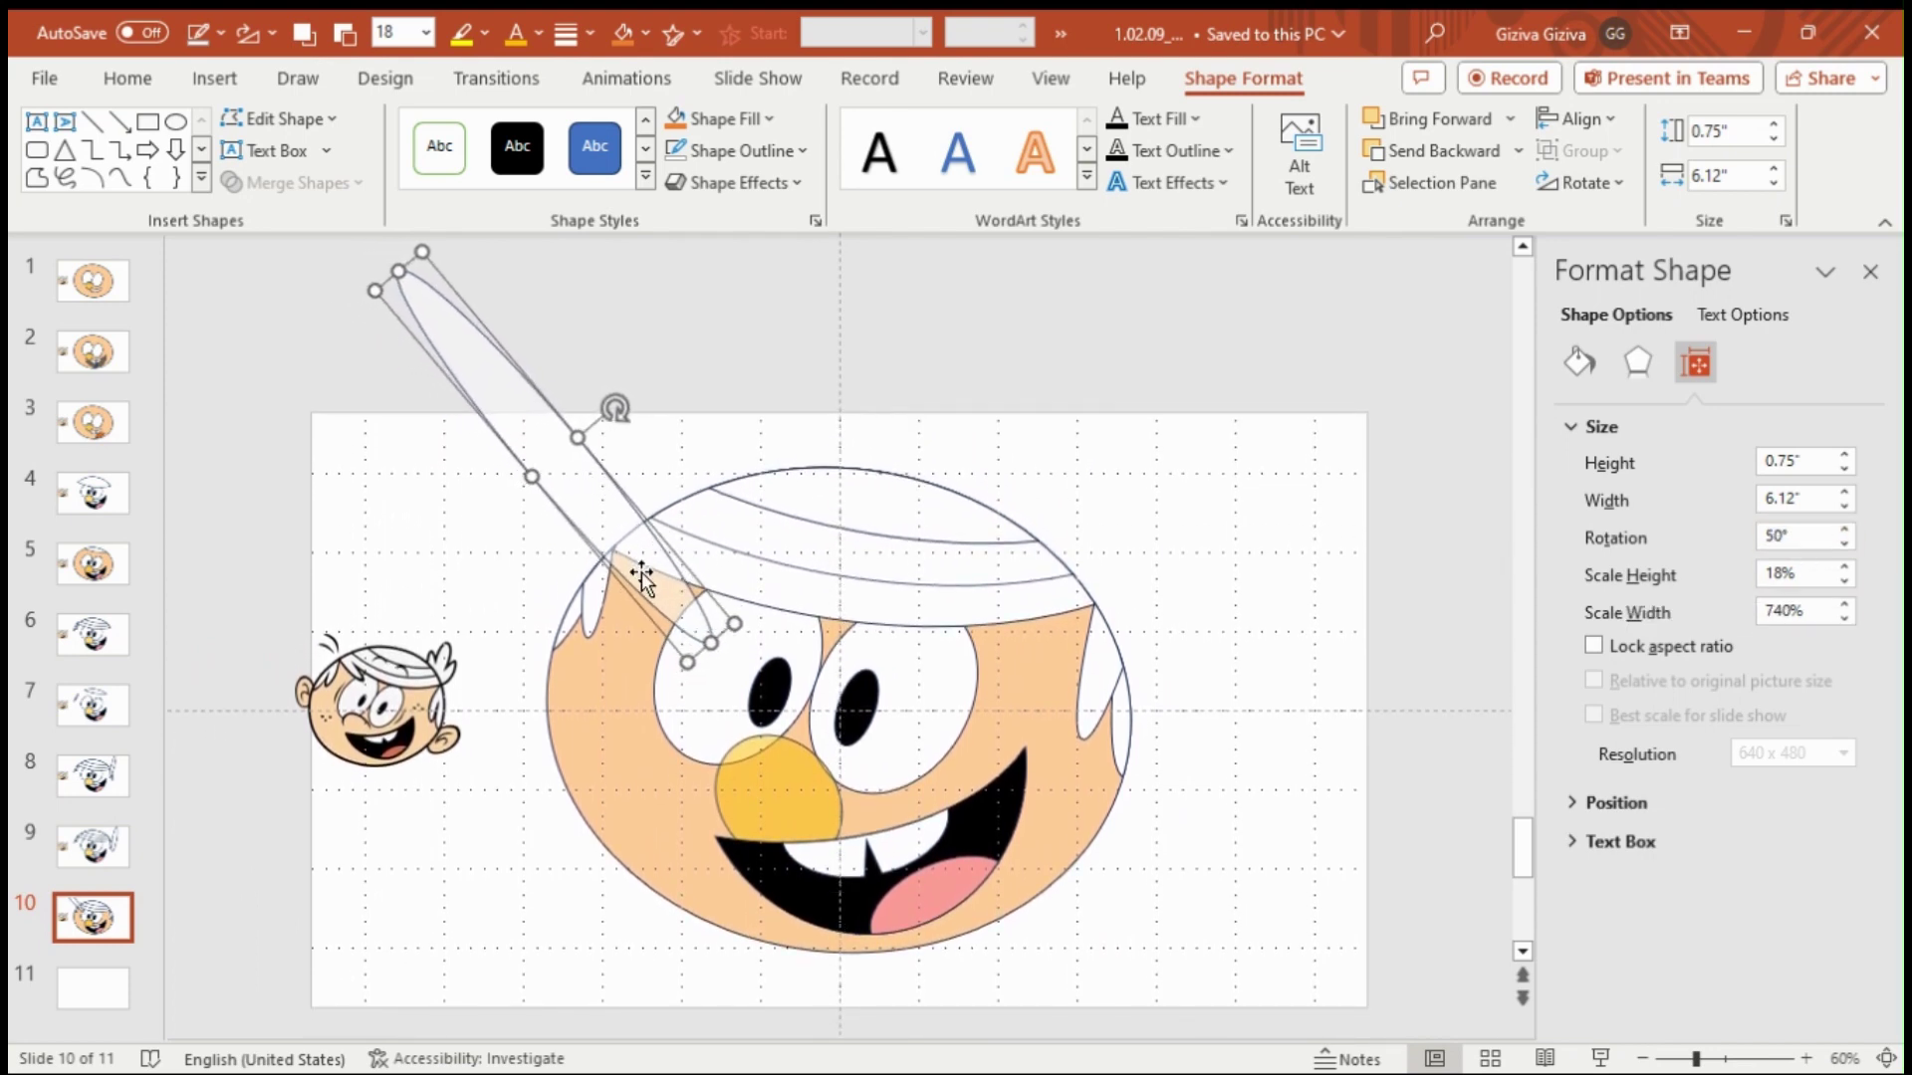
{"action": "key", "text": "shift+Left"}
{"action": "key", "text": "shift+Left"}
{"action": "key", "text": "shift+Left"}
{"action": "scroll", "coordinate": [1372, 553], "scroll_direction": "down", "scroll_amount": 2}
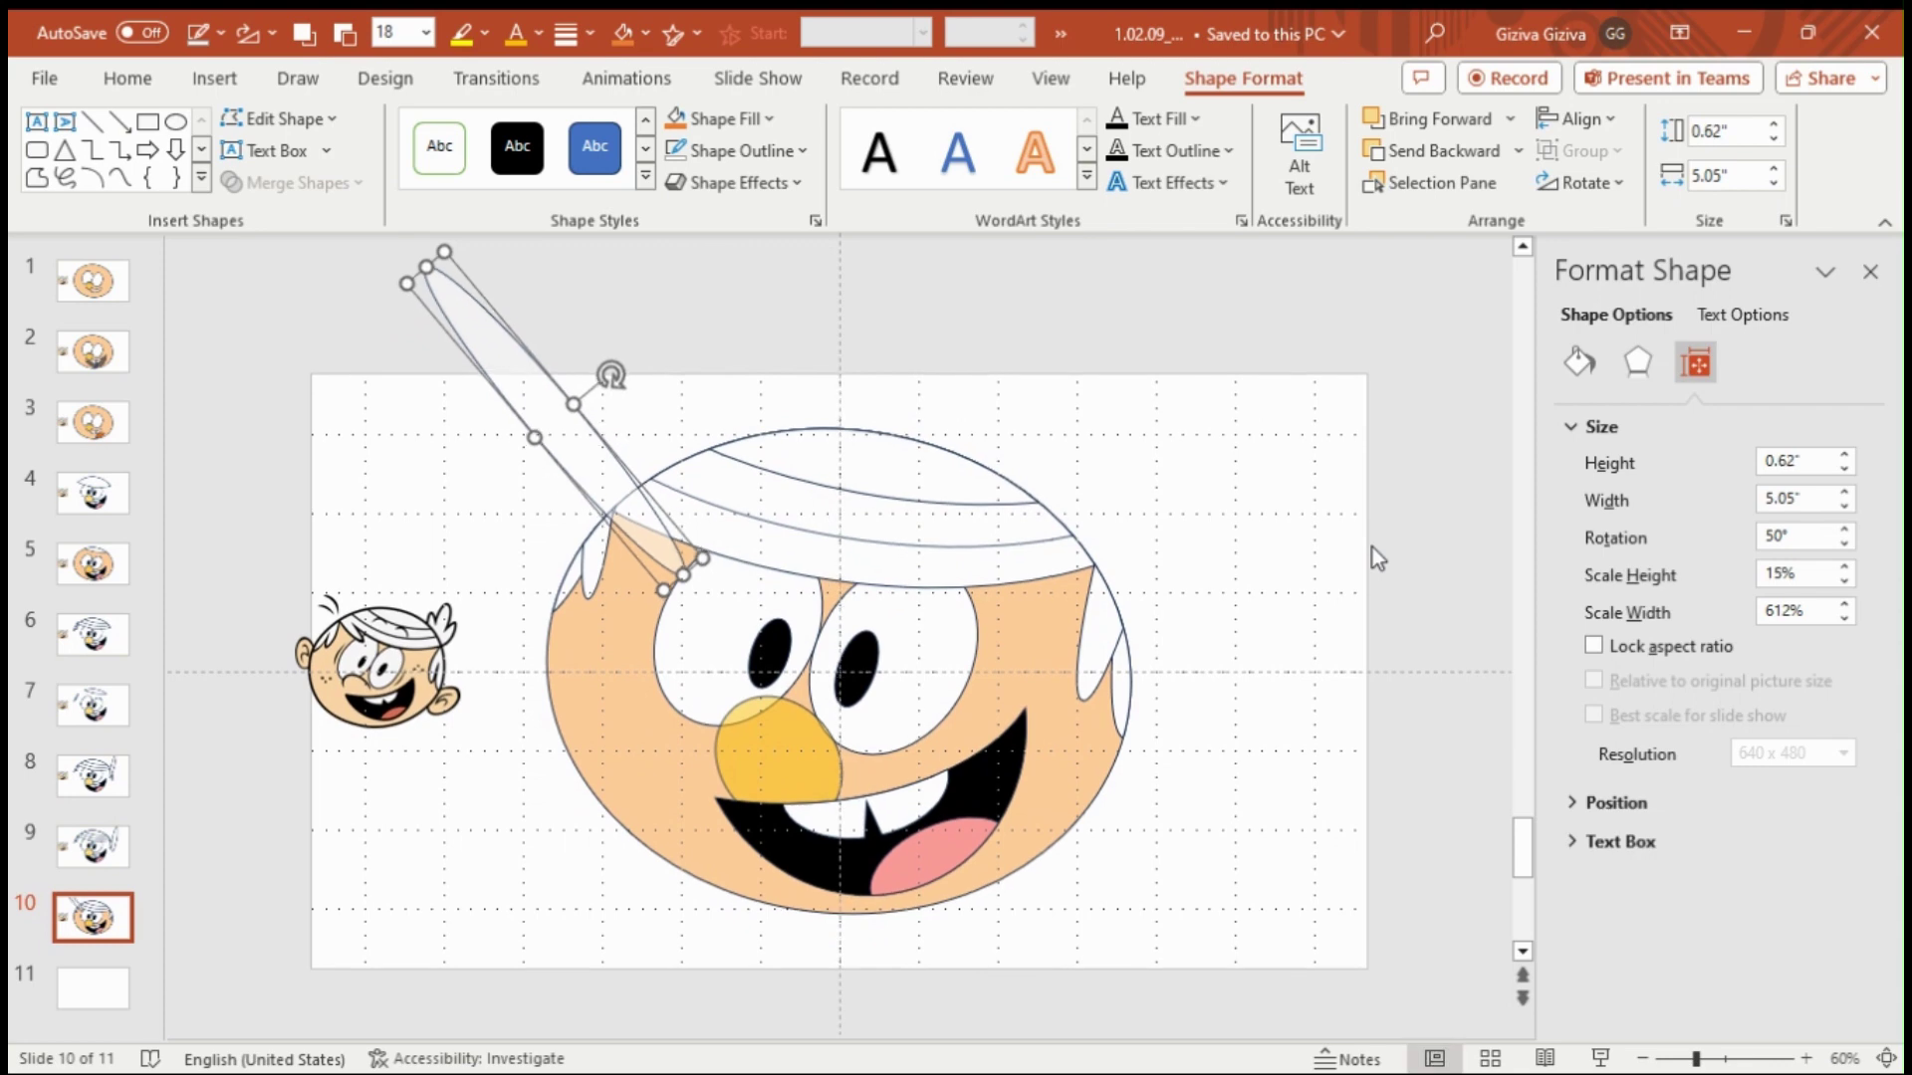
{"action": "scroll", "coordinate": [1372, 548], "scroll_direction": "down", "scroll_amount": 2}
{"action": "key", "text": "shift+Down"}
{"action": "key", "text": "shift+Down"}
{"action": "left_click", "coordinate": [1372, 548]}
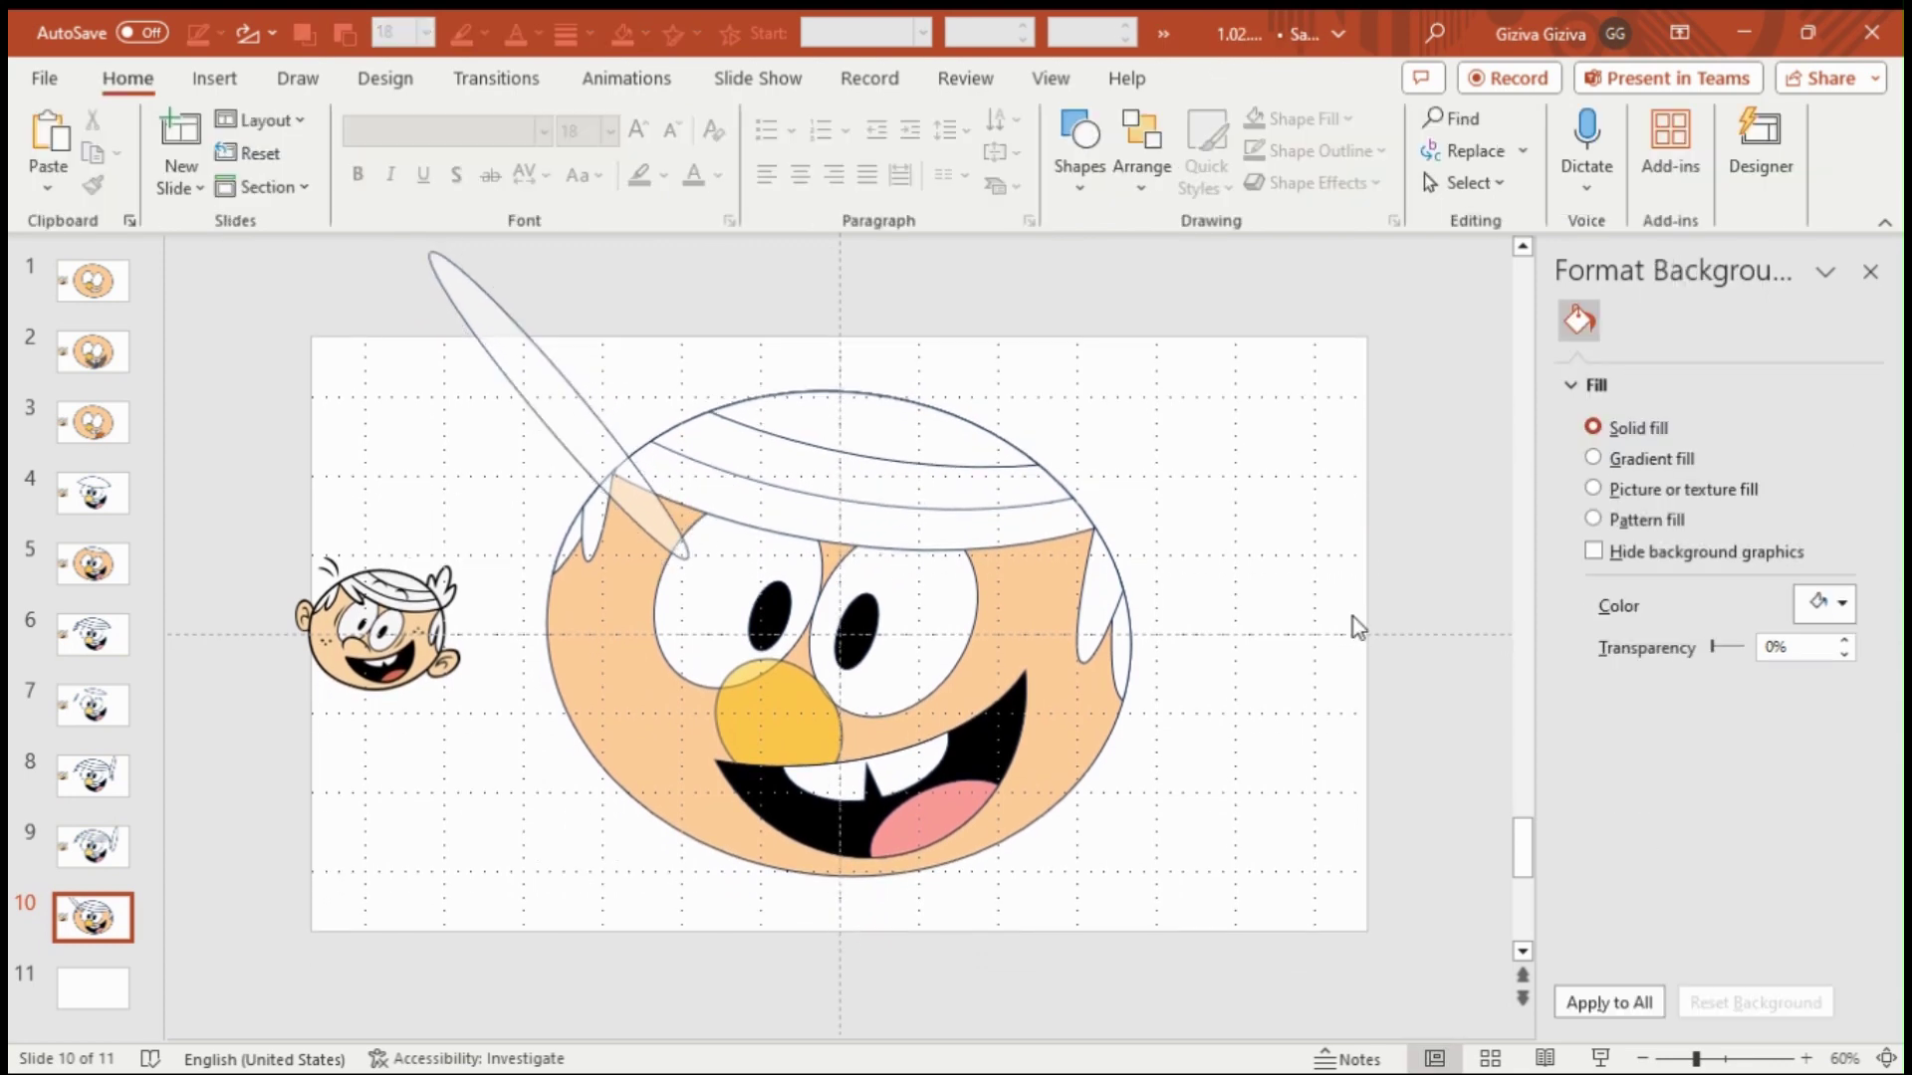
{"action": "left_click", "coordinate": [554, 388]}
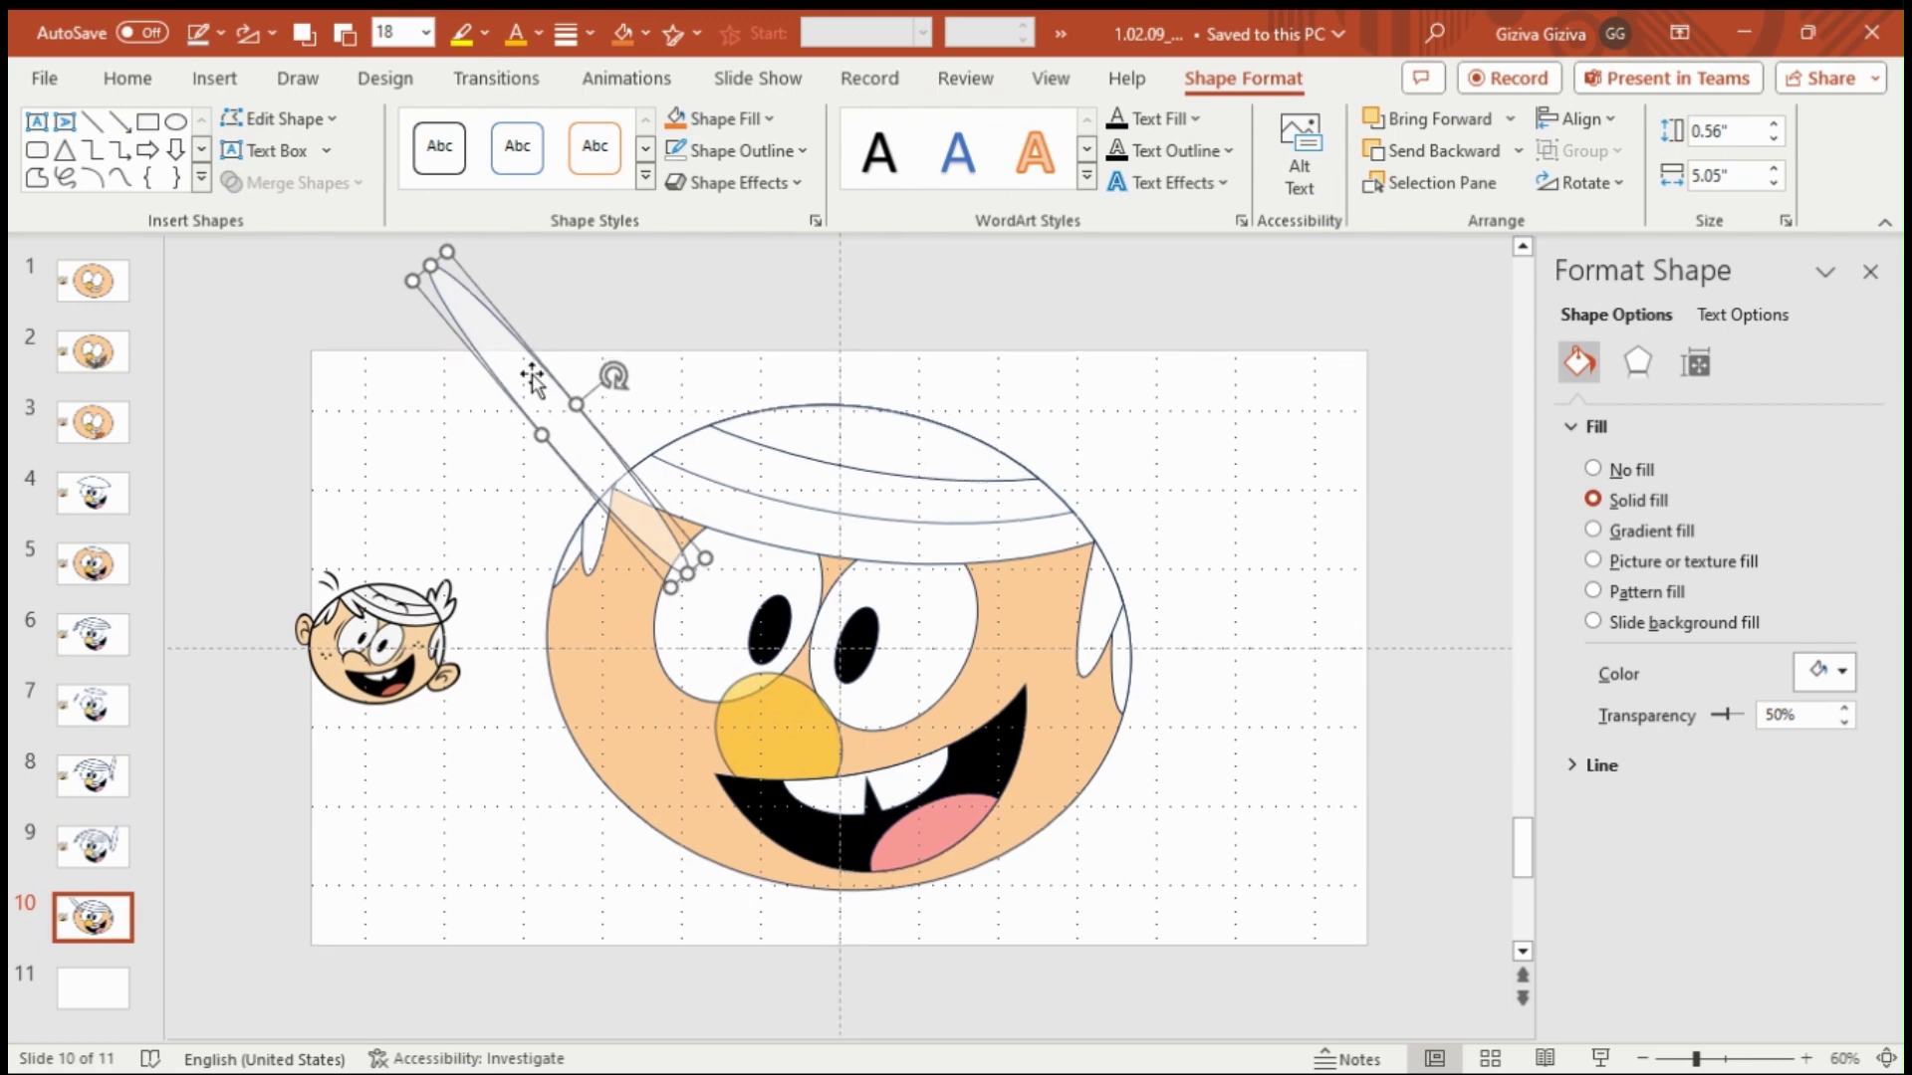
- Duplicate slide 10 and paste the copied face shapes onto slide 10
{"action": "right_click", "coordinate": [115, 910]}
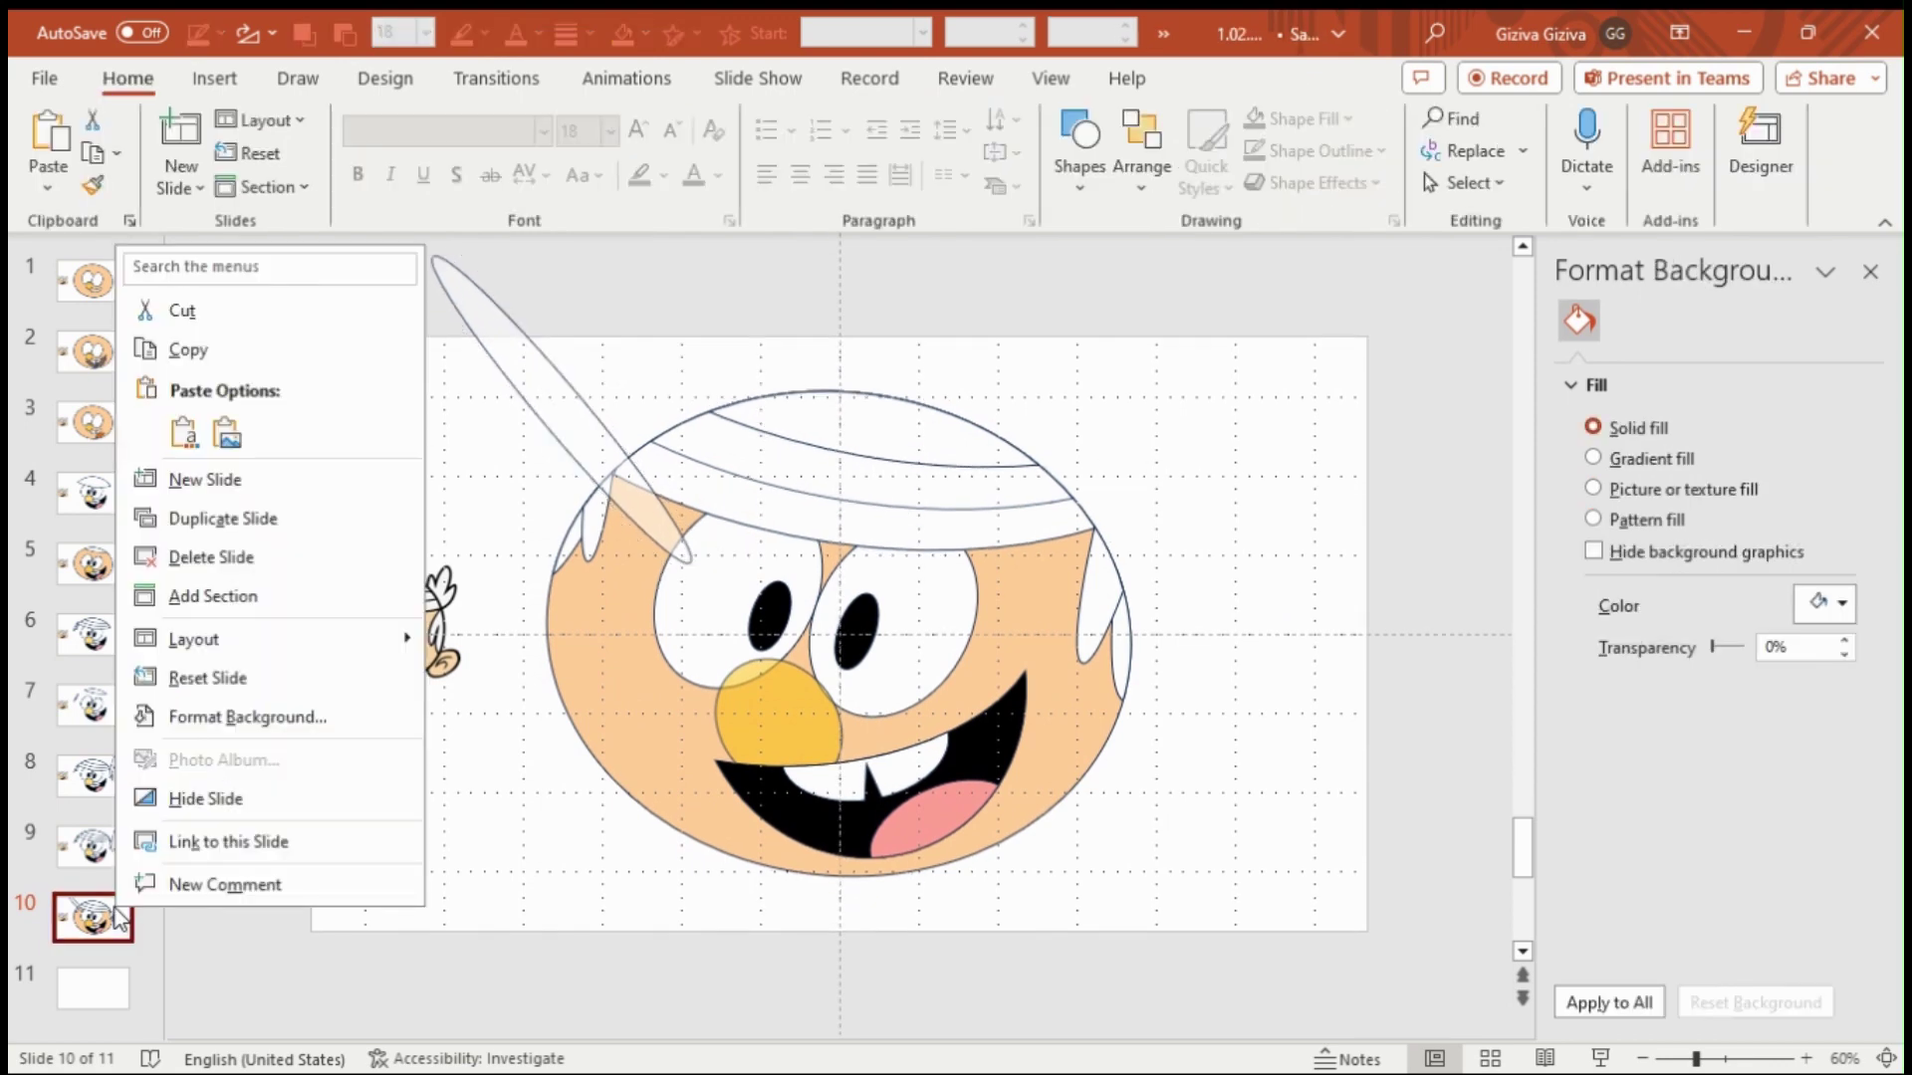
{"action": "left_click", "coordinate": [265, 517]}
{"action": "left_click", "coordinate": [607, 630], "text": "shift"}
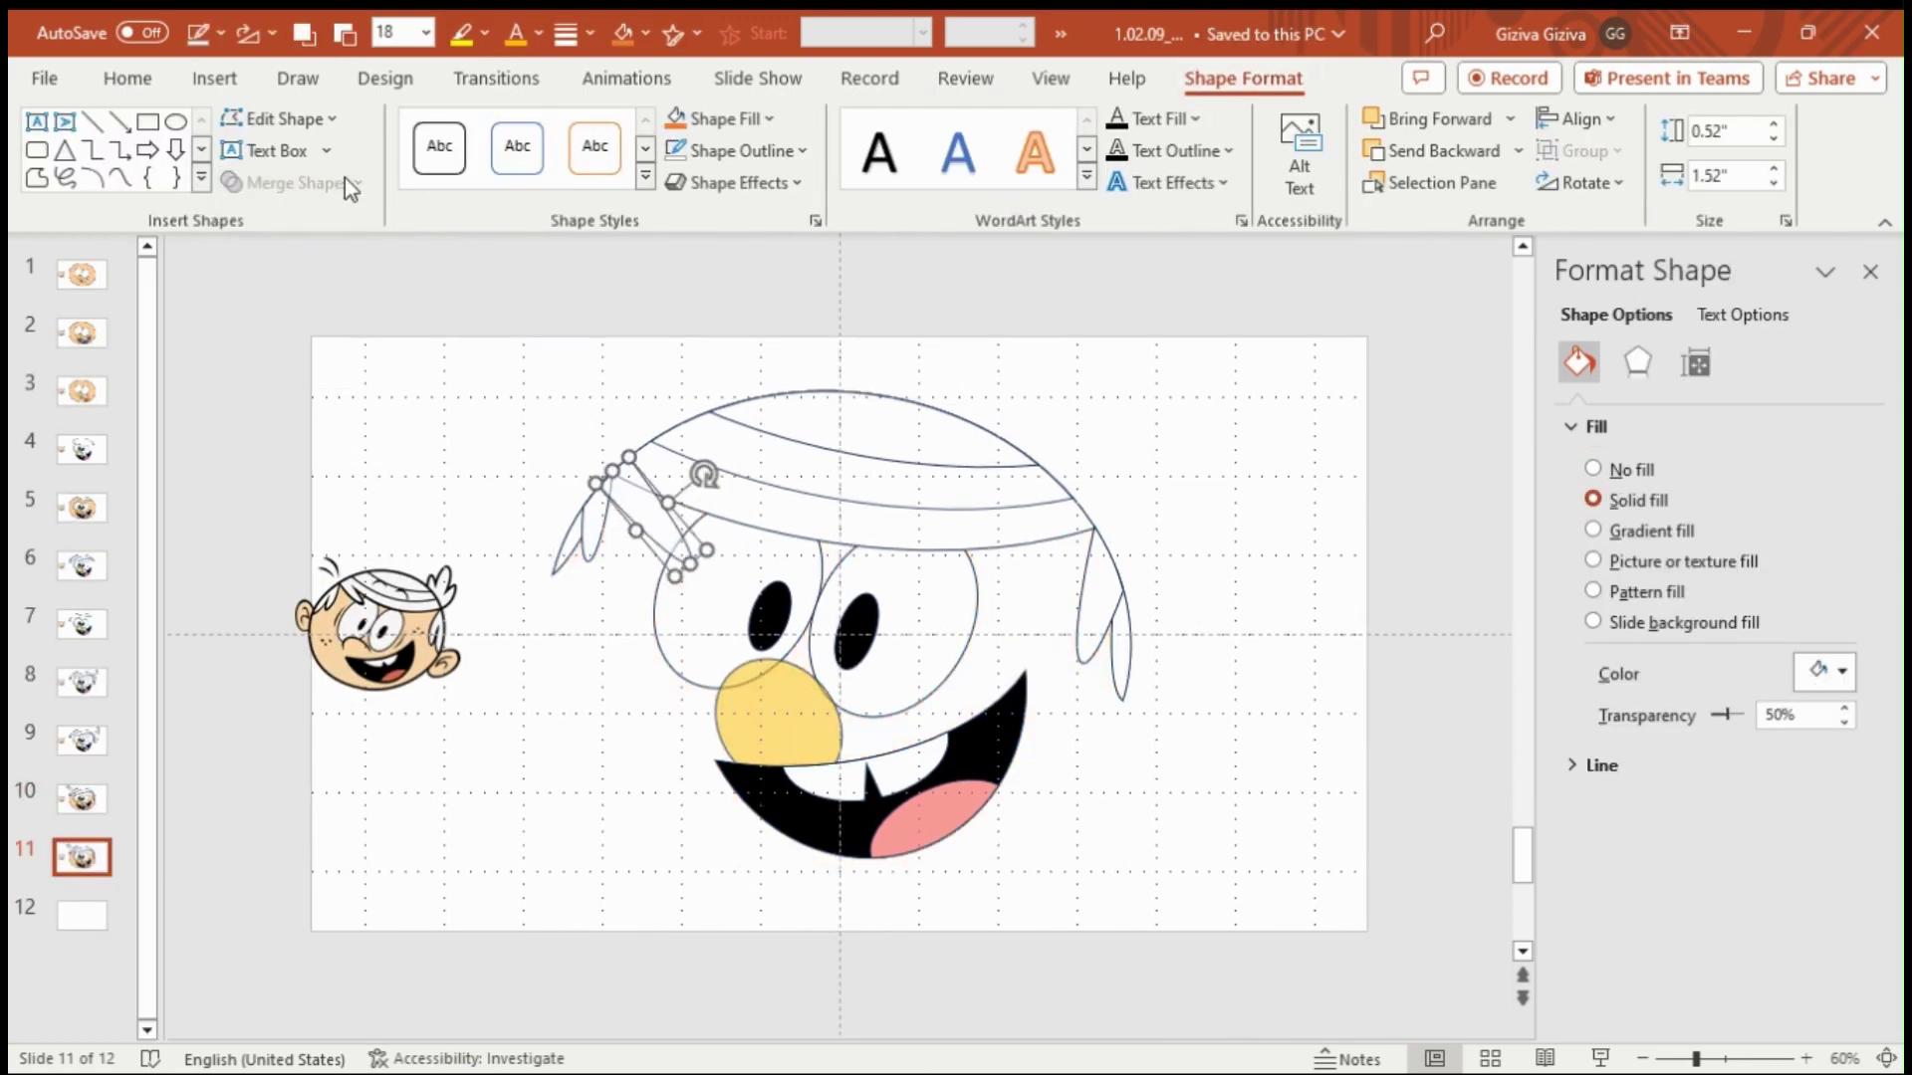
{"action": "right_click", "coordinate": [627, 499]}
{"action": "key", "text": "Escape"}
{"action": "left_click", "coordinate": [87, 802]}
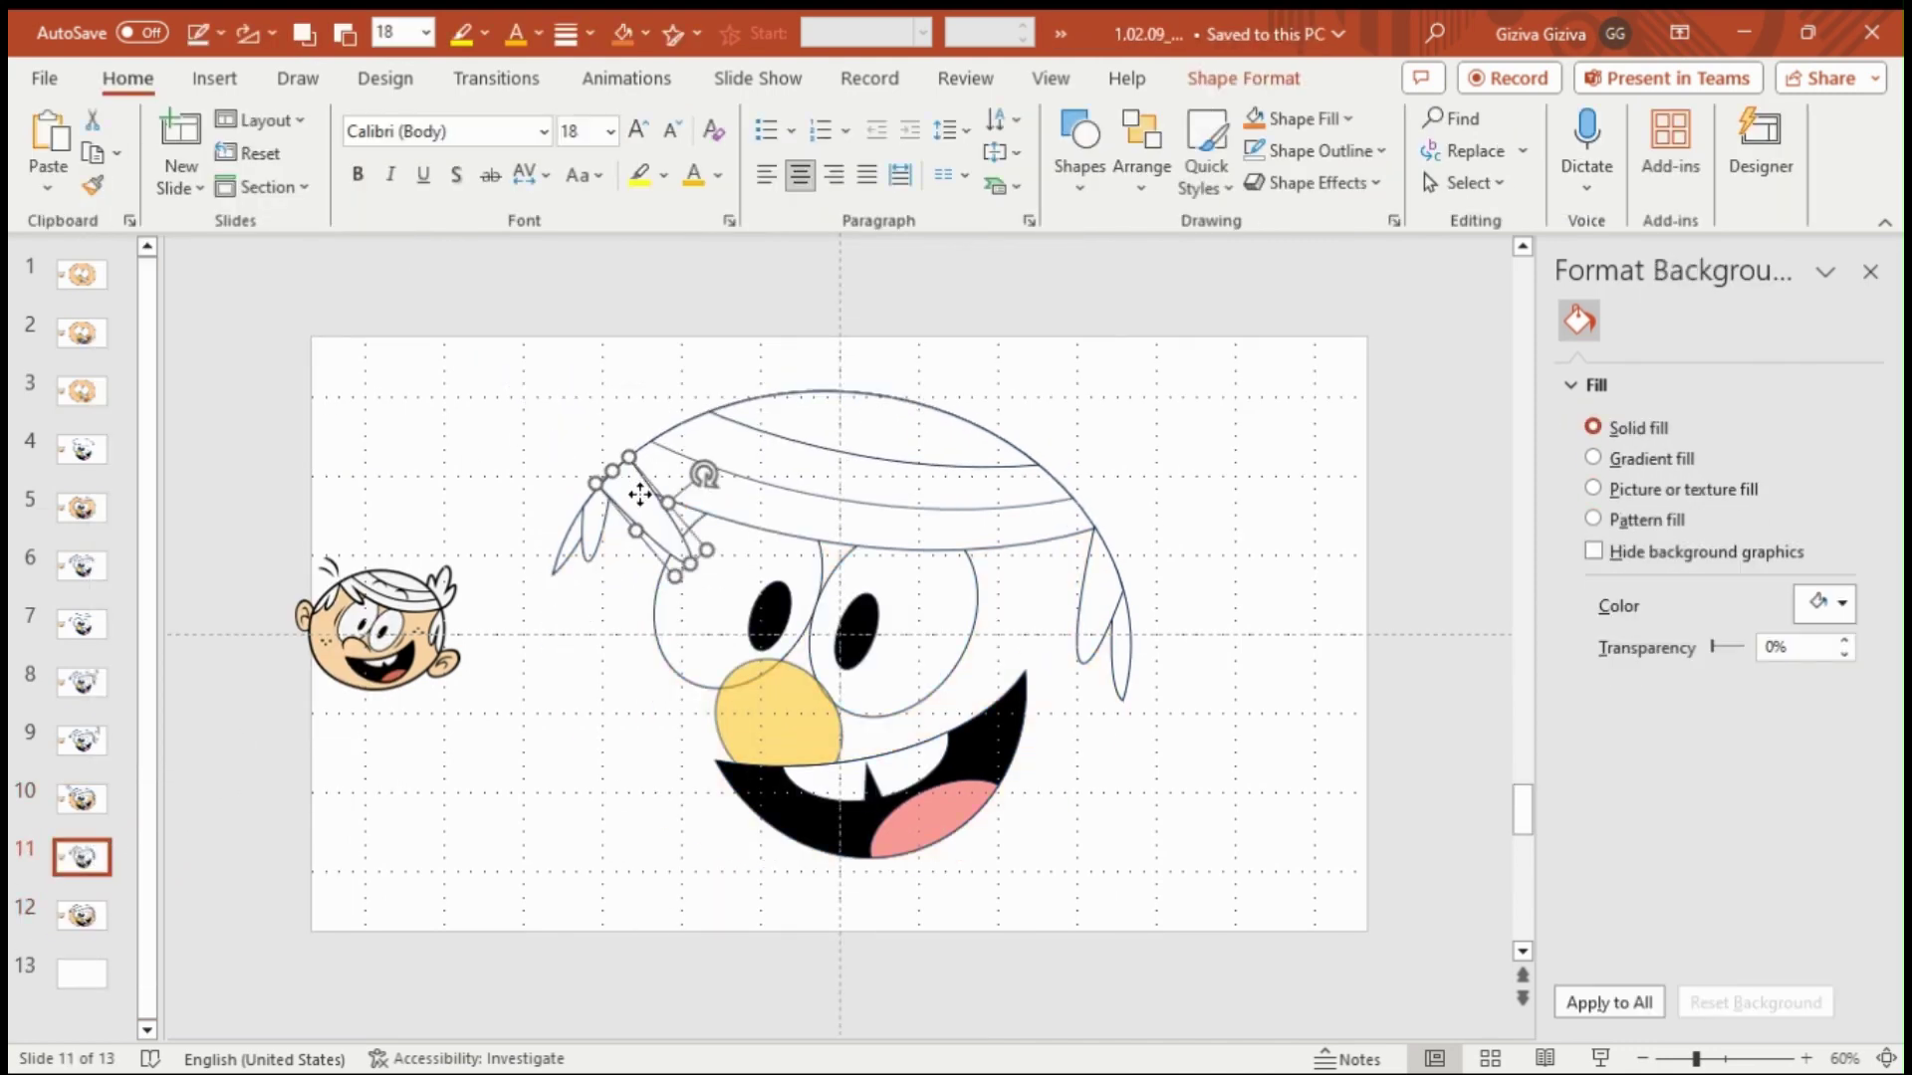
{"action": "key", "text": "ctrl+v"}
{"action": "left_click", "coordinate": [1300, 488]}
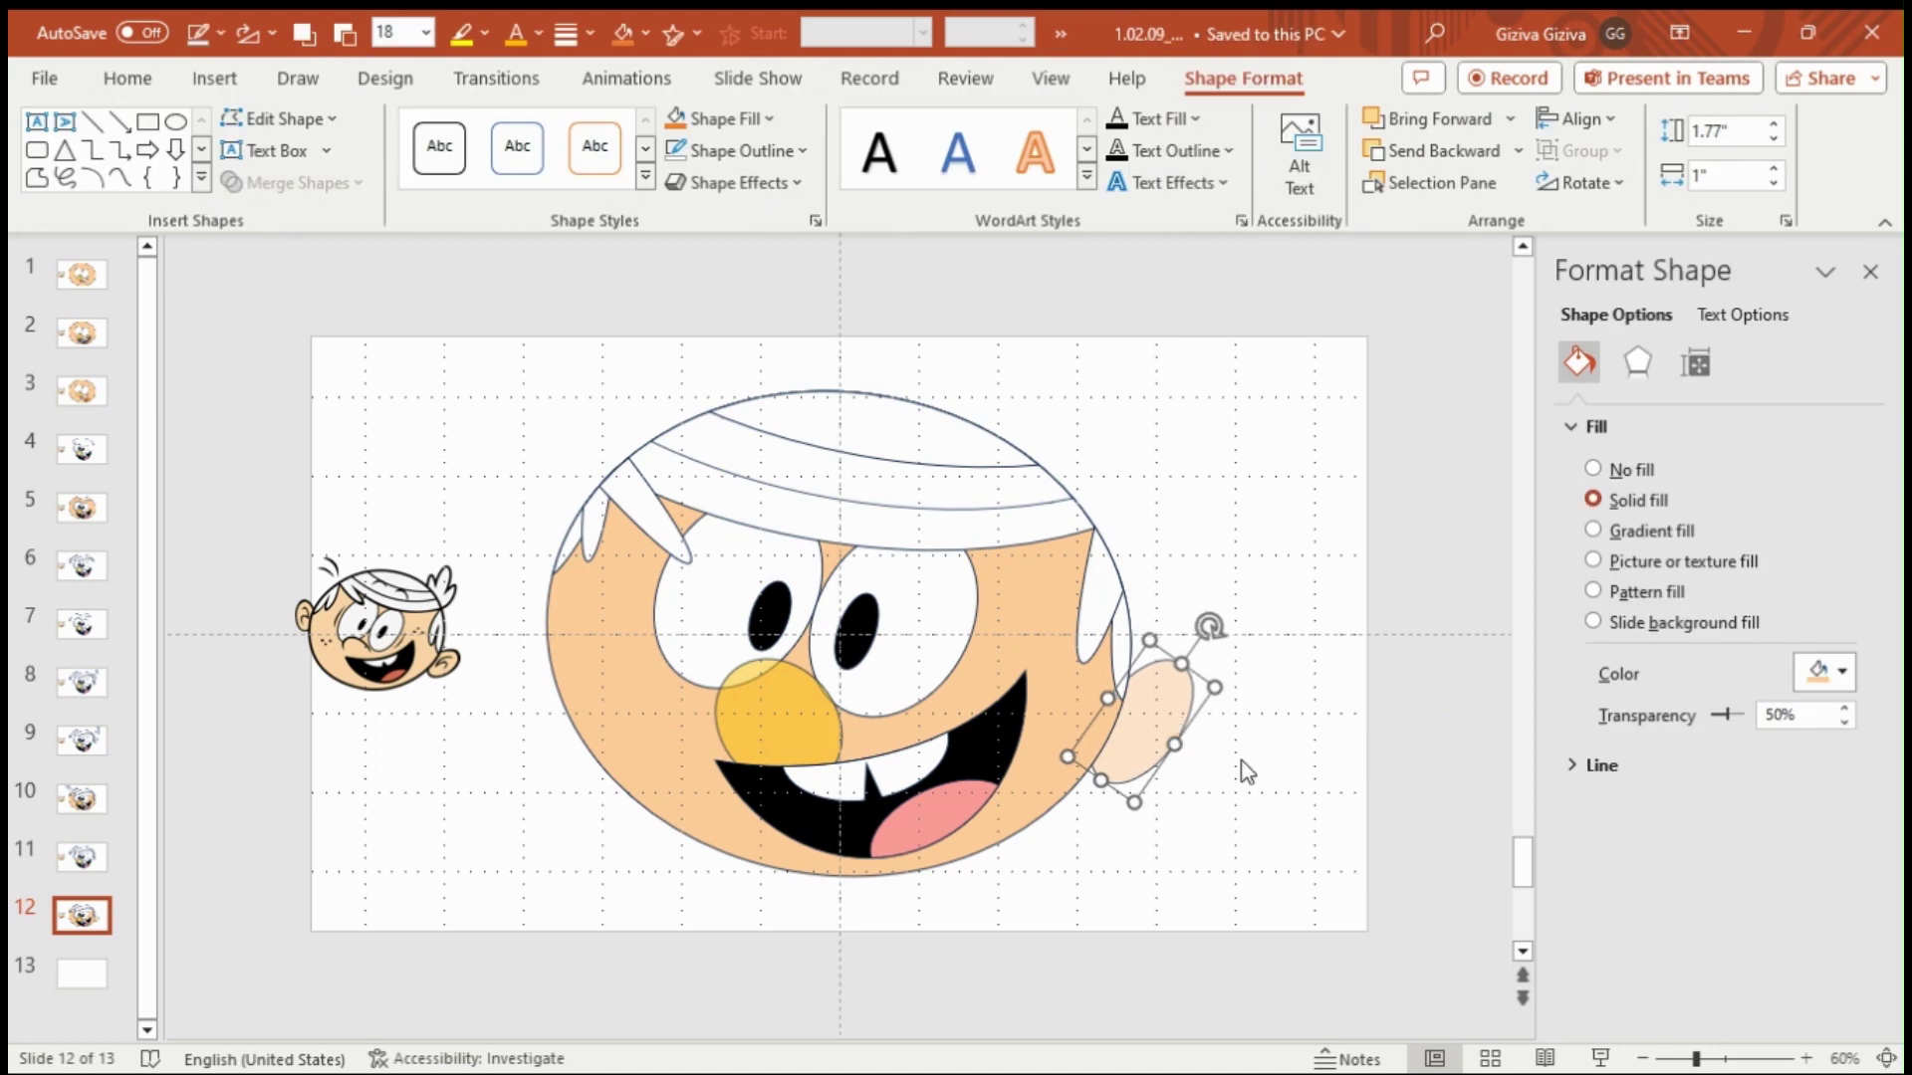
- Check the right ear's rotation value and shift the small reference head further left
{"action": "left_click", "coordinate": [1247, 774]}
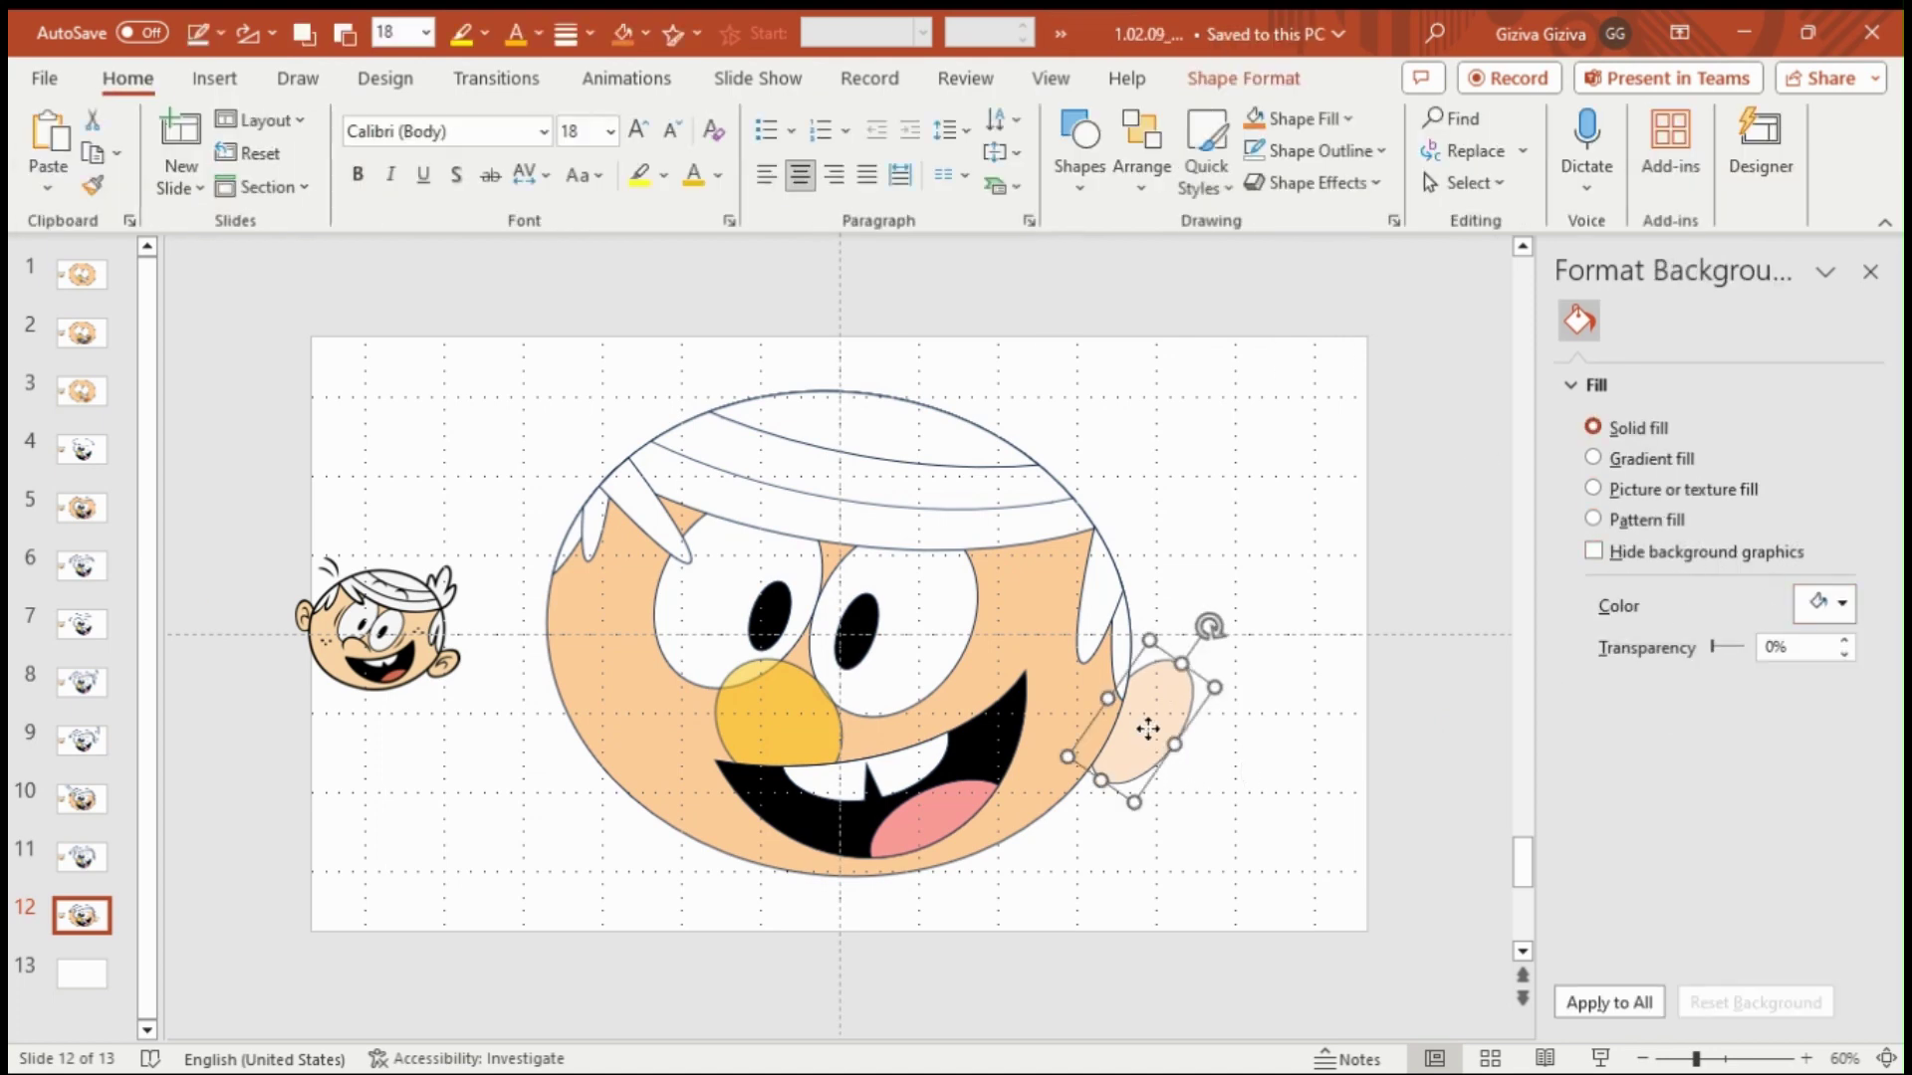
{"action": "left_click", "coordinate": [1696, 363]}
{"action": "double_click", "coordinate": [1800, 538]}
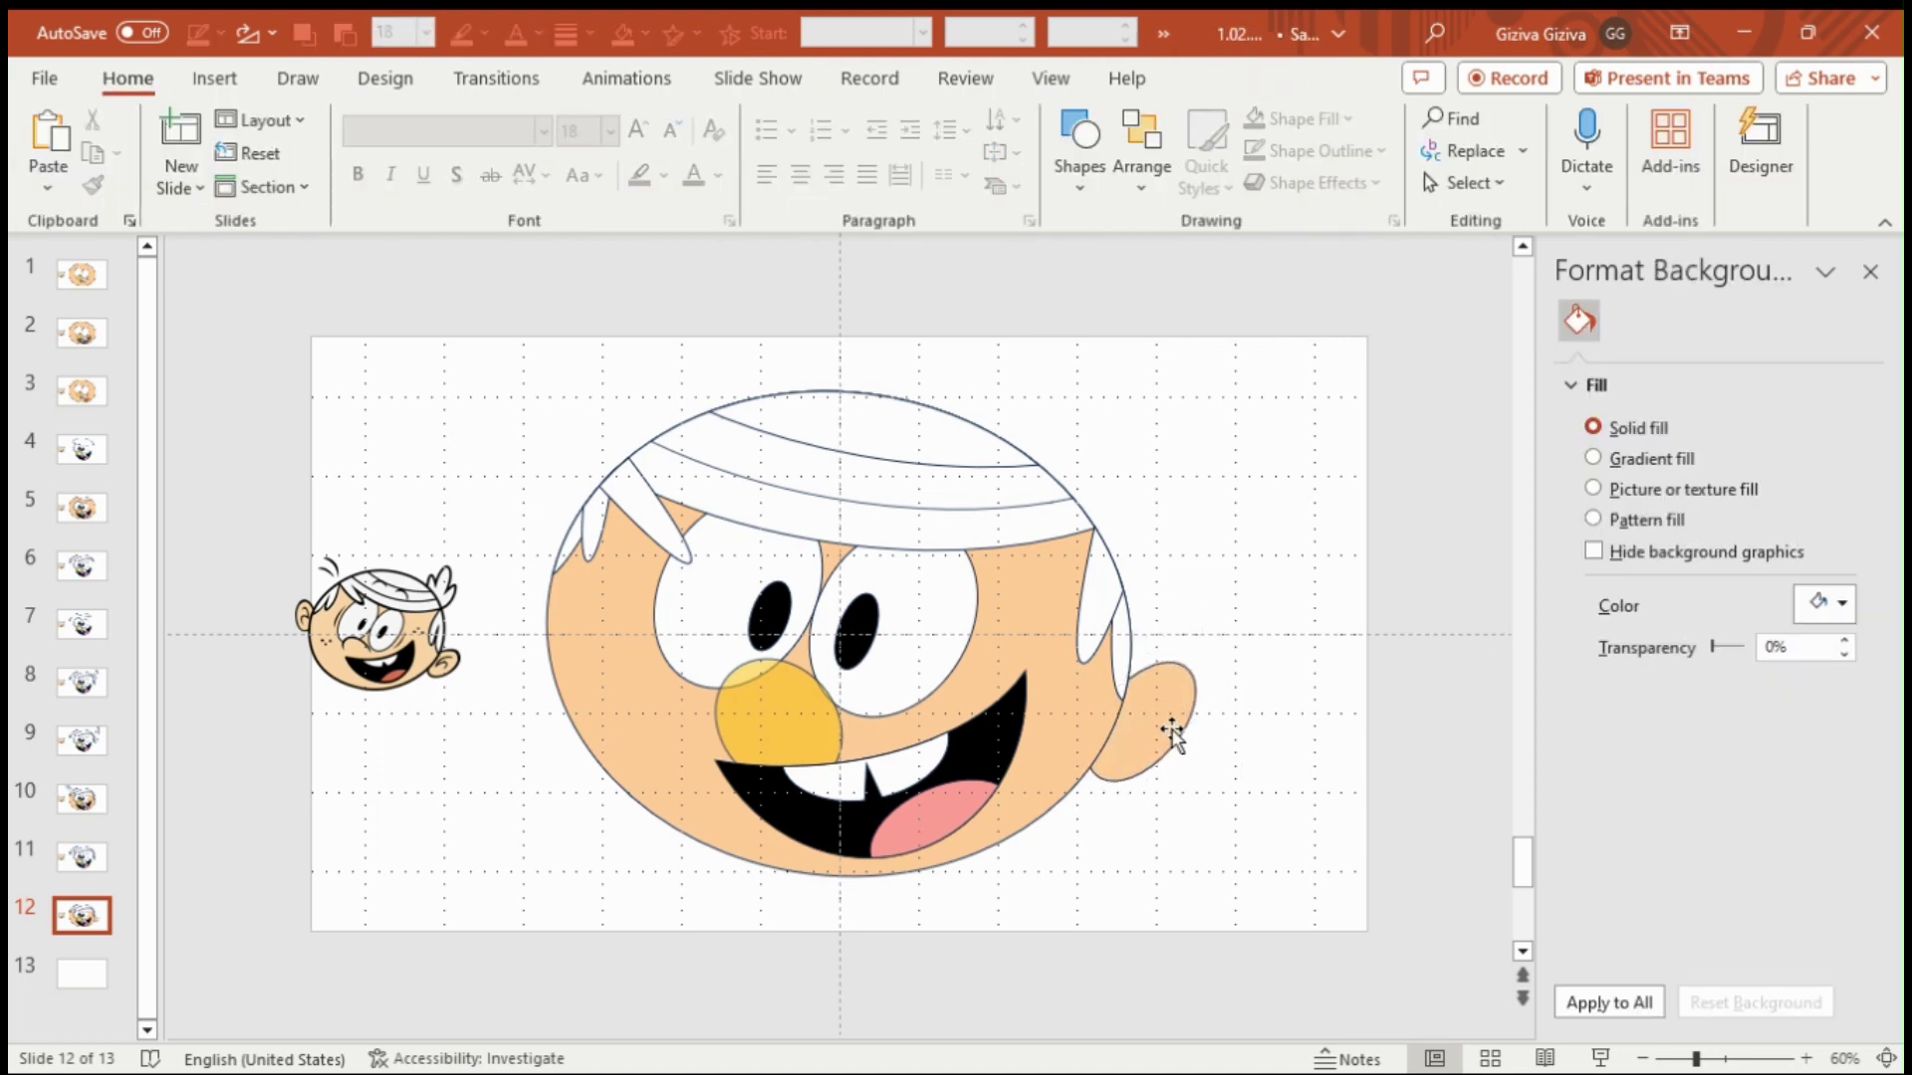
{"action": "left_click_drag", "start_coordinate": [379, 637], "coordinate": [328, 622]}
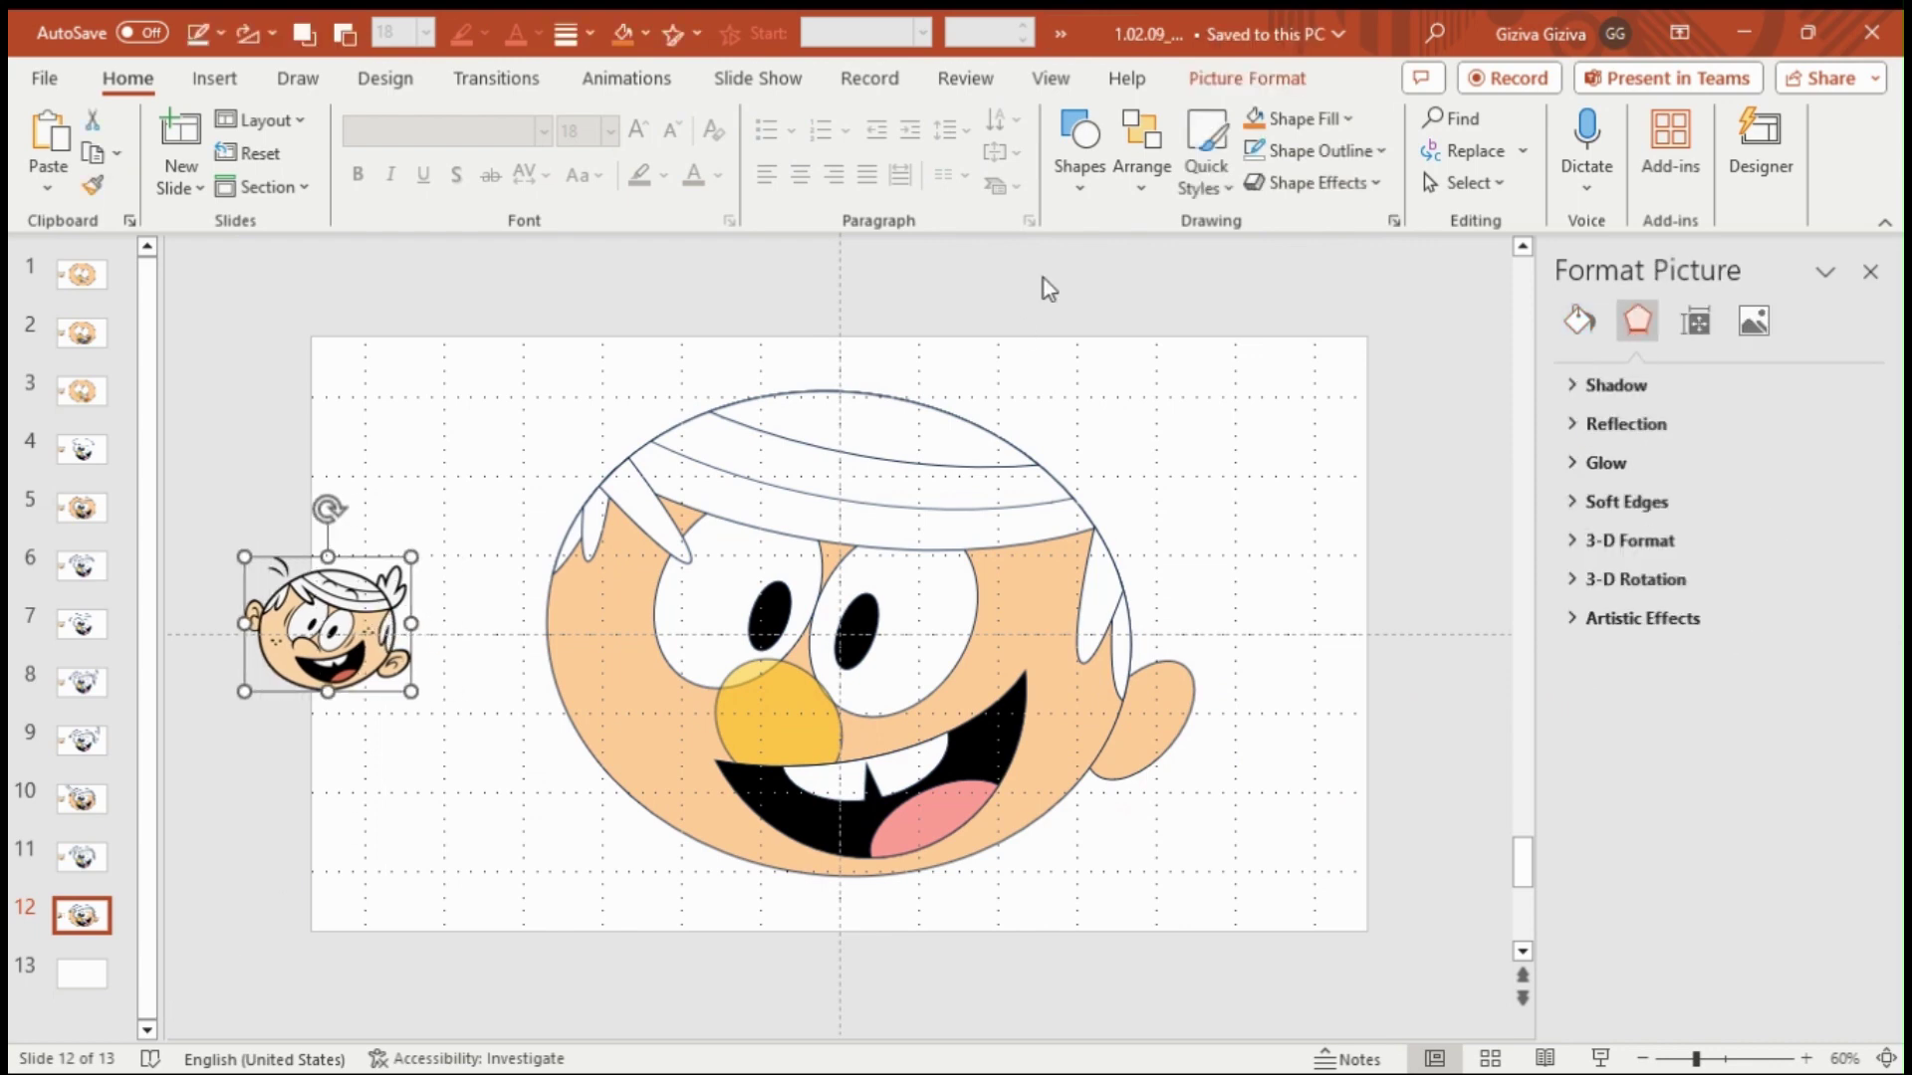
- Copy the right ear to the face's left side, send it behind the head, and tilt it counter-clockwise
{"action": "right_click", "coordinate": [1145, 717]}
{"action": "left_click", "coordinate": [1225, 337]}
{"action": "key", "text": "ctrl+v"}
{"action": "left_click_drag", "start_coordinate": [1145, 717], "coordinate": [535, 588]}
{"action": "left_click", "coordinate": [1242, 78]}
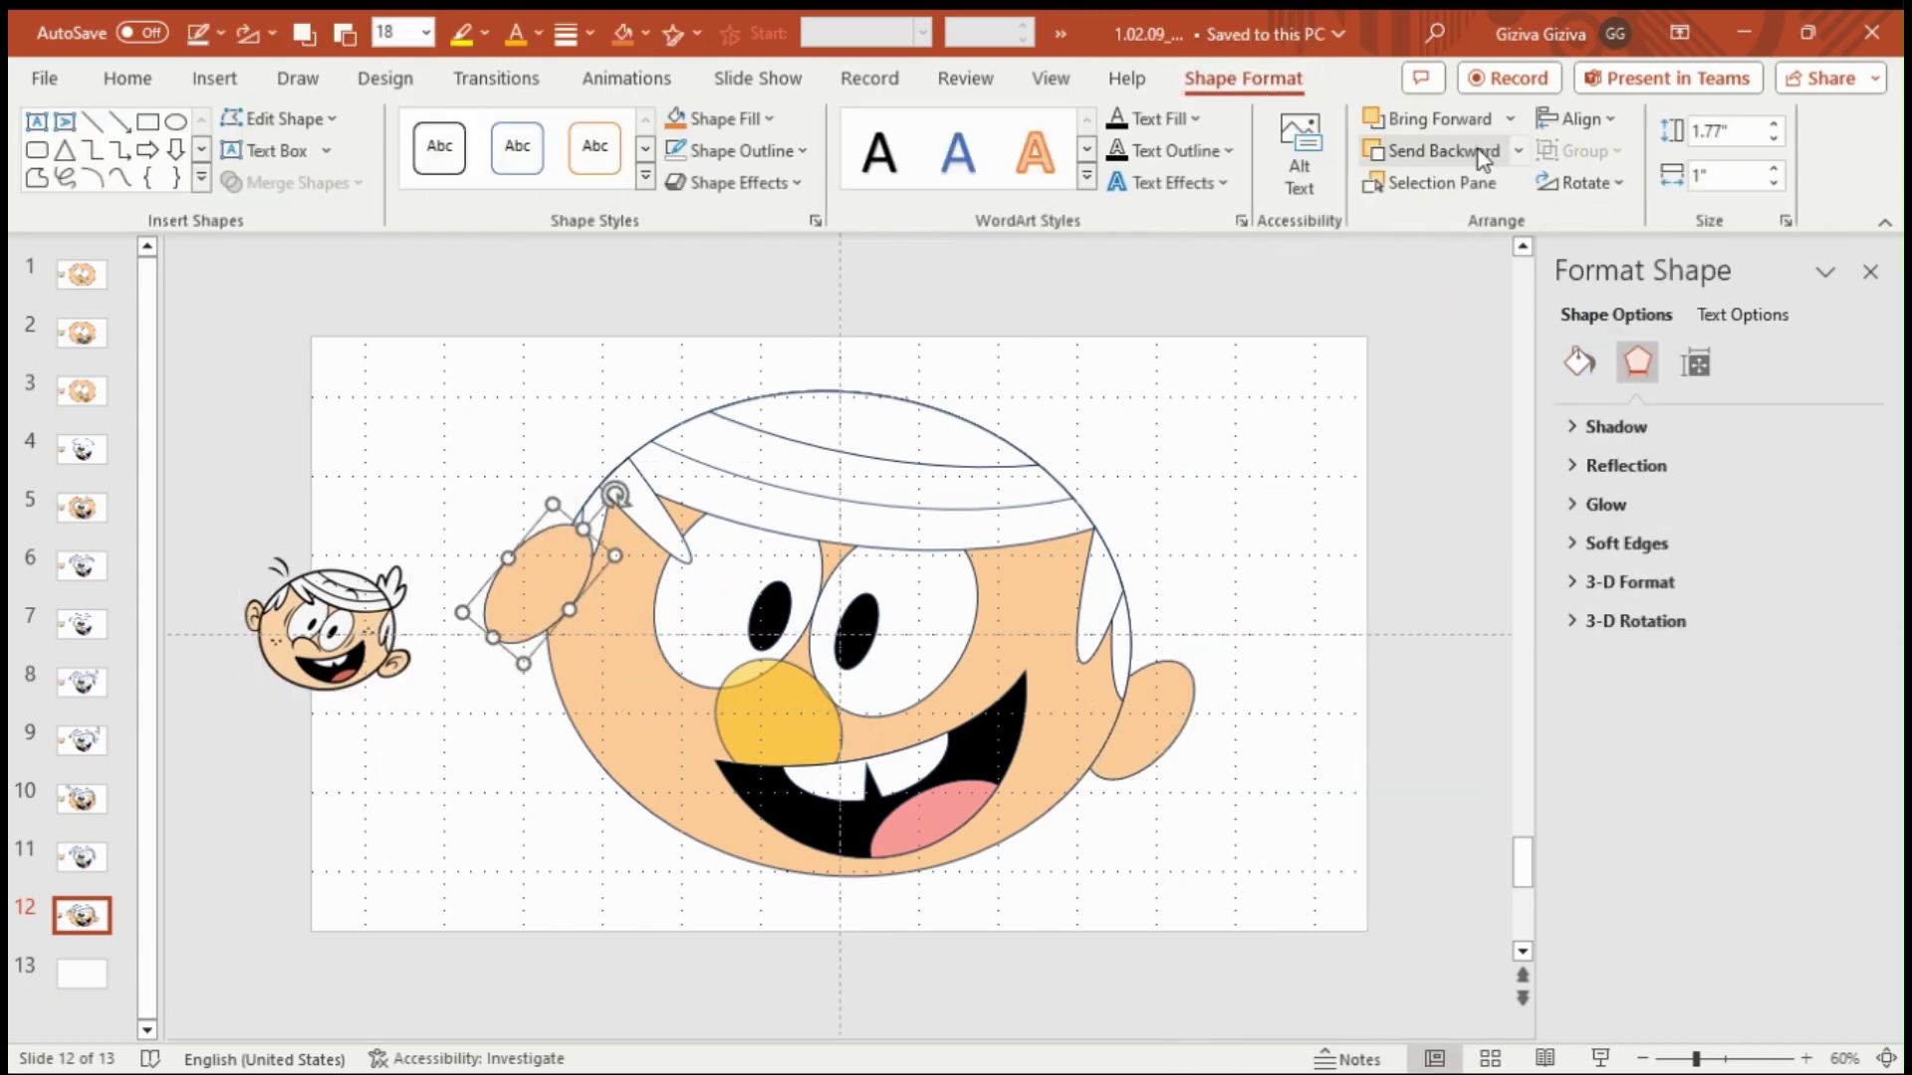
{"action": "left_click", "coordinate": [1696, 362]}
{"action": "left_click", "coordinate": [1802, 536]}
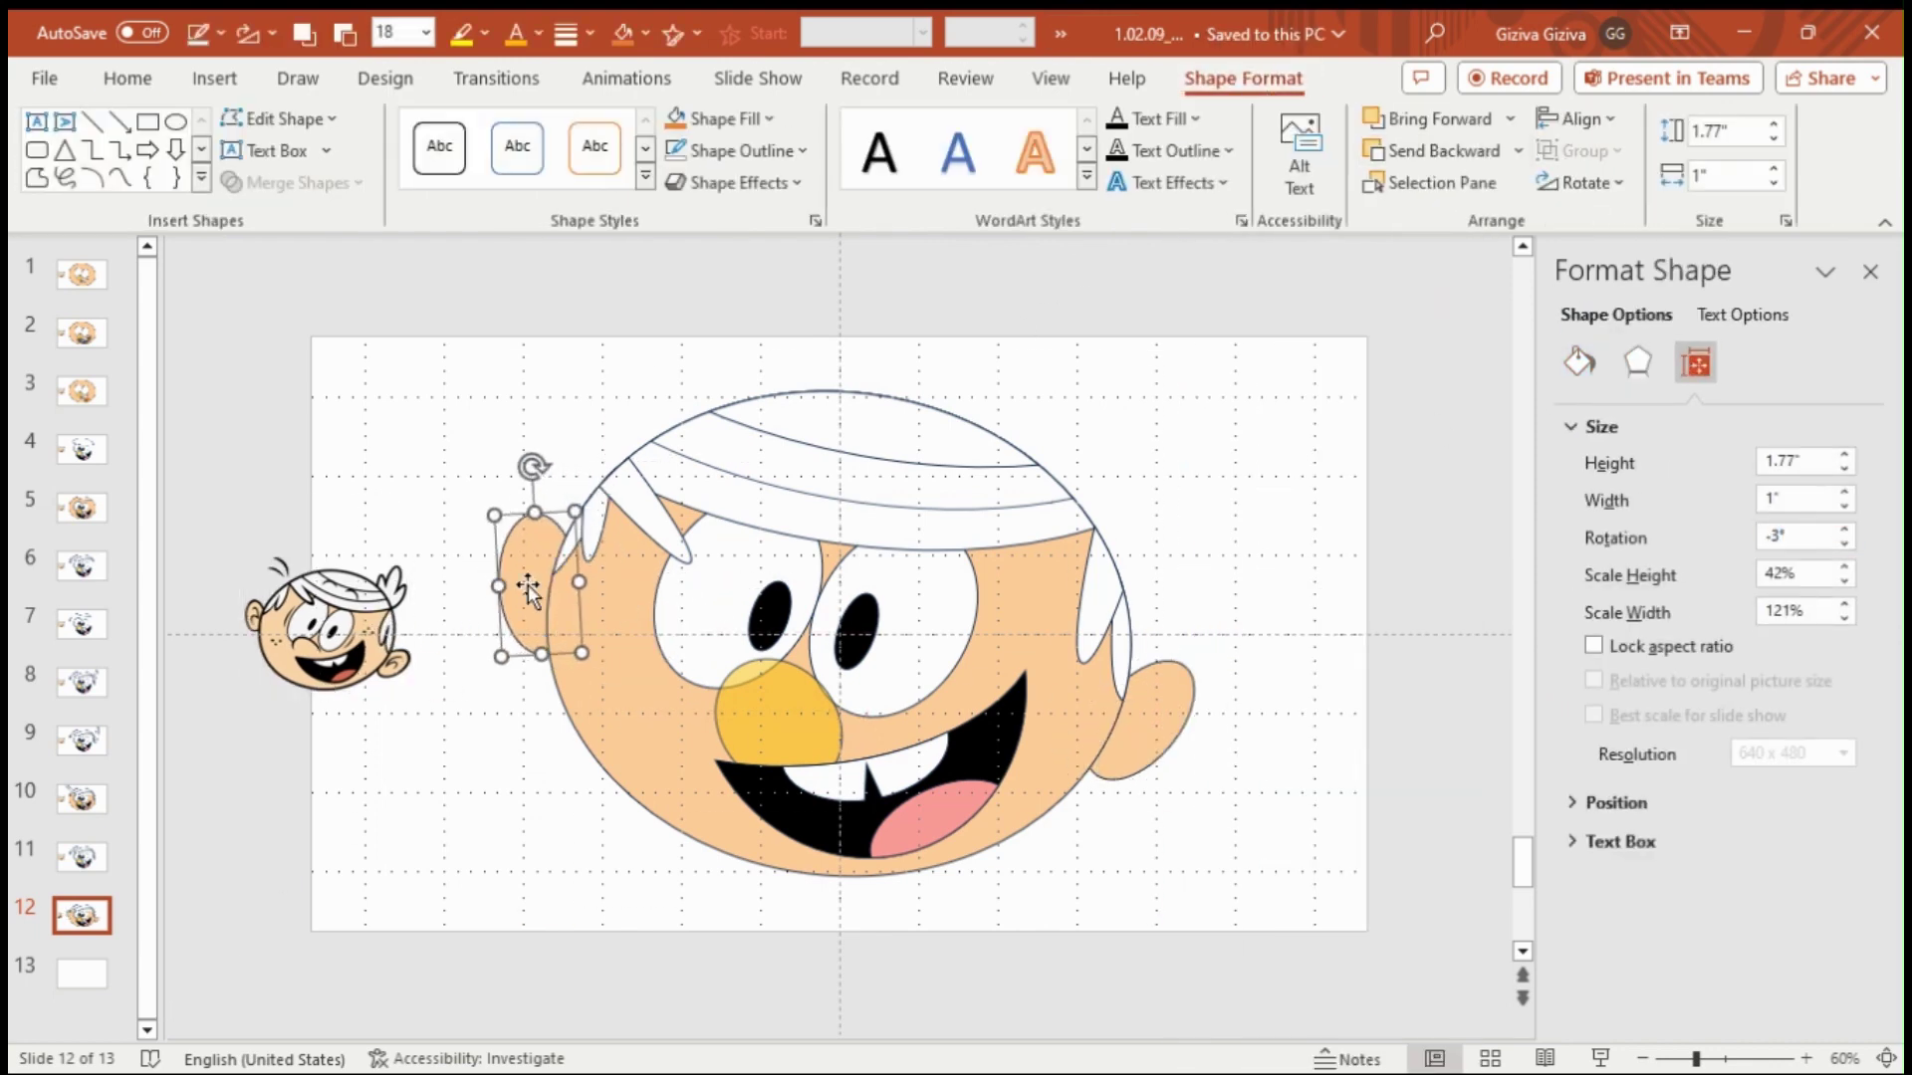
{"action": "key", "text": "Down"}
{"action": "key", "text": "Down"}
{"action": "key", "text": "Down"}
{"action": "key", "text": "Down"}
{"action": "key", "text": "Down"}
{"action": "key", "text": "Down"}
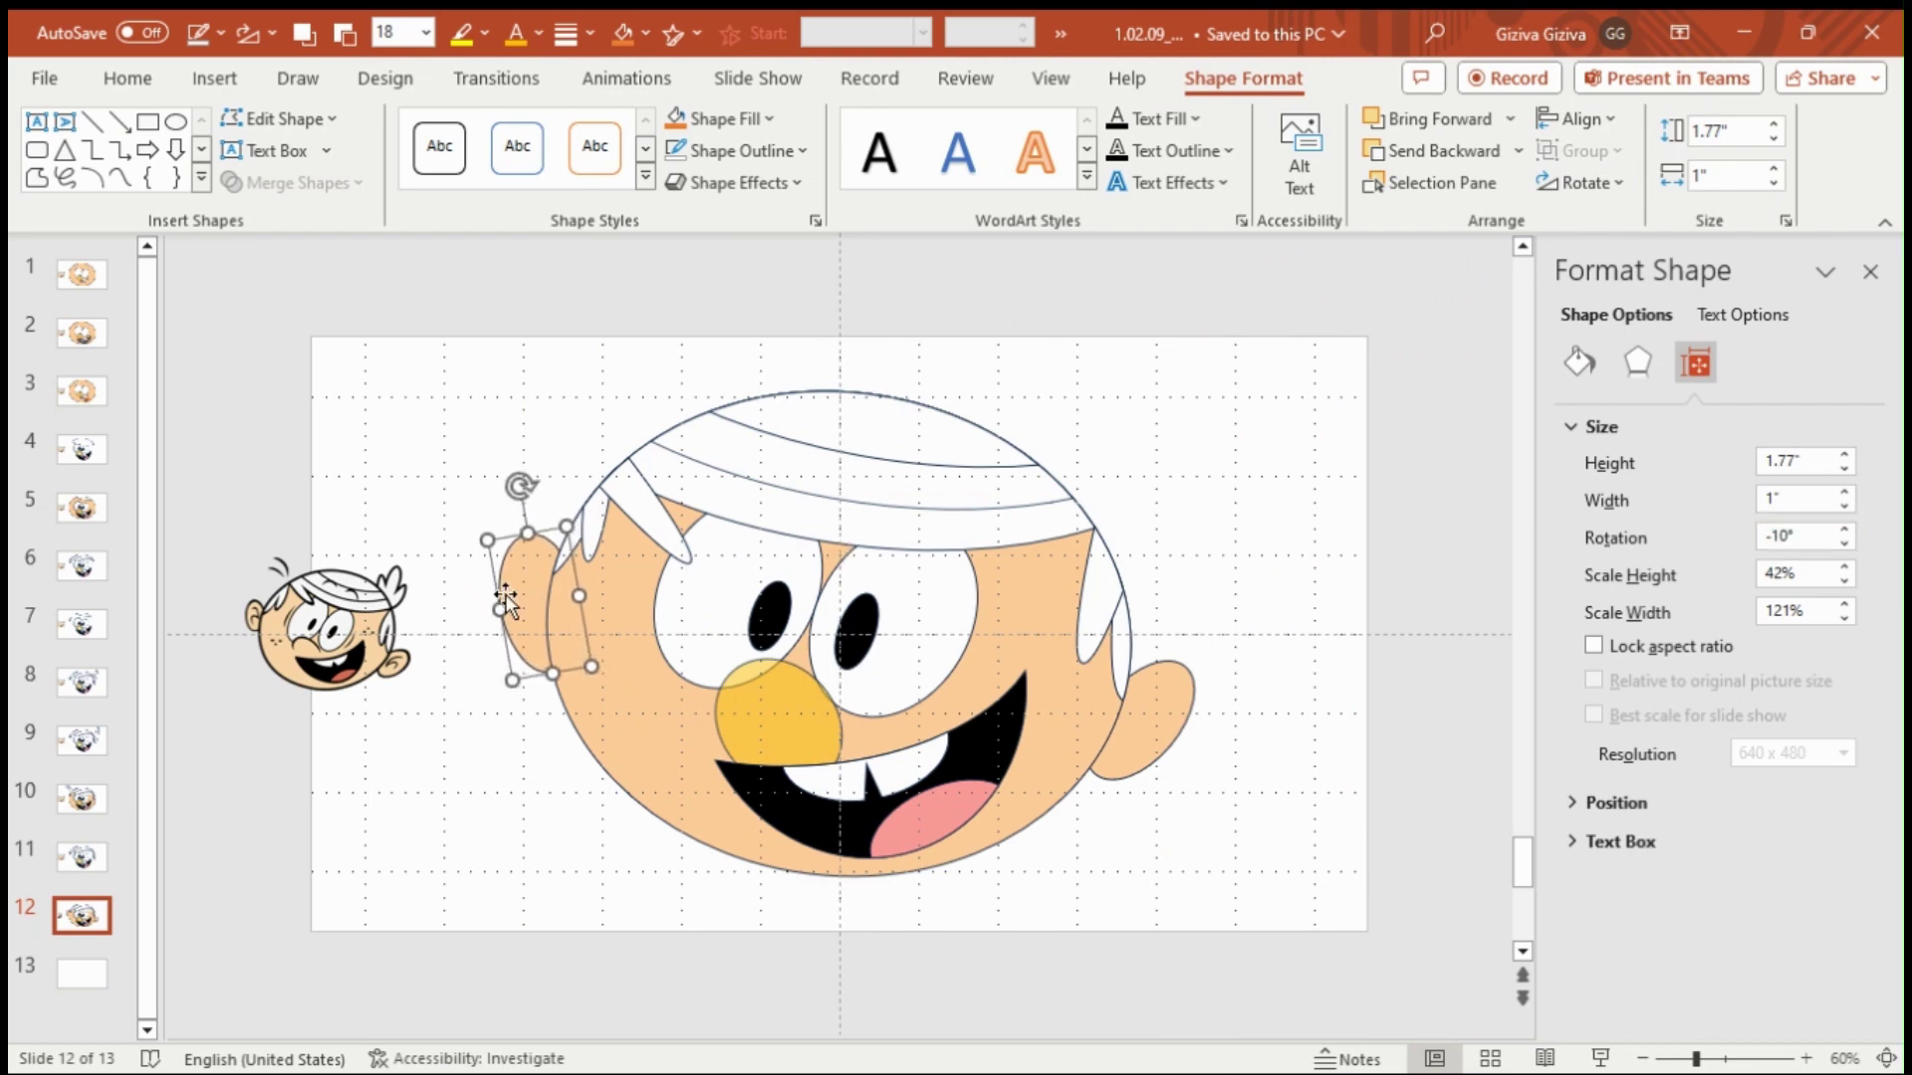
{"action": "left_click", "coordinate": [558, 787]}
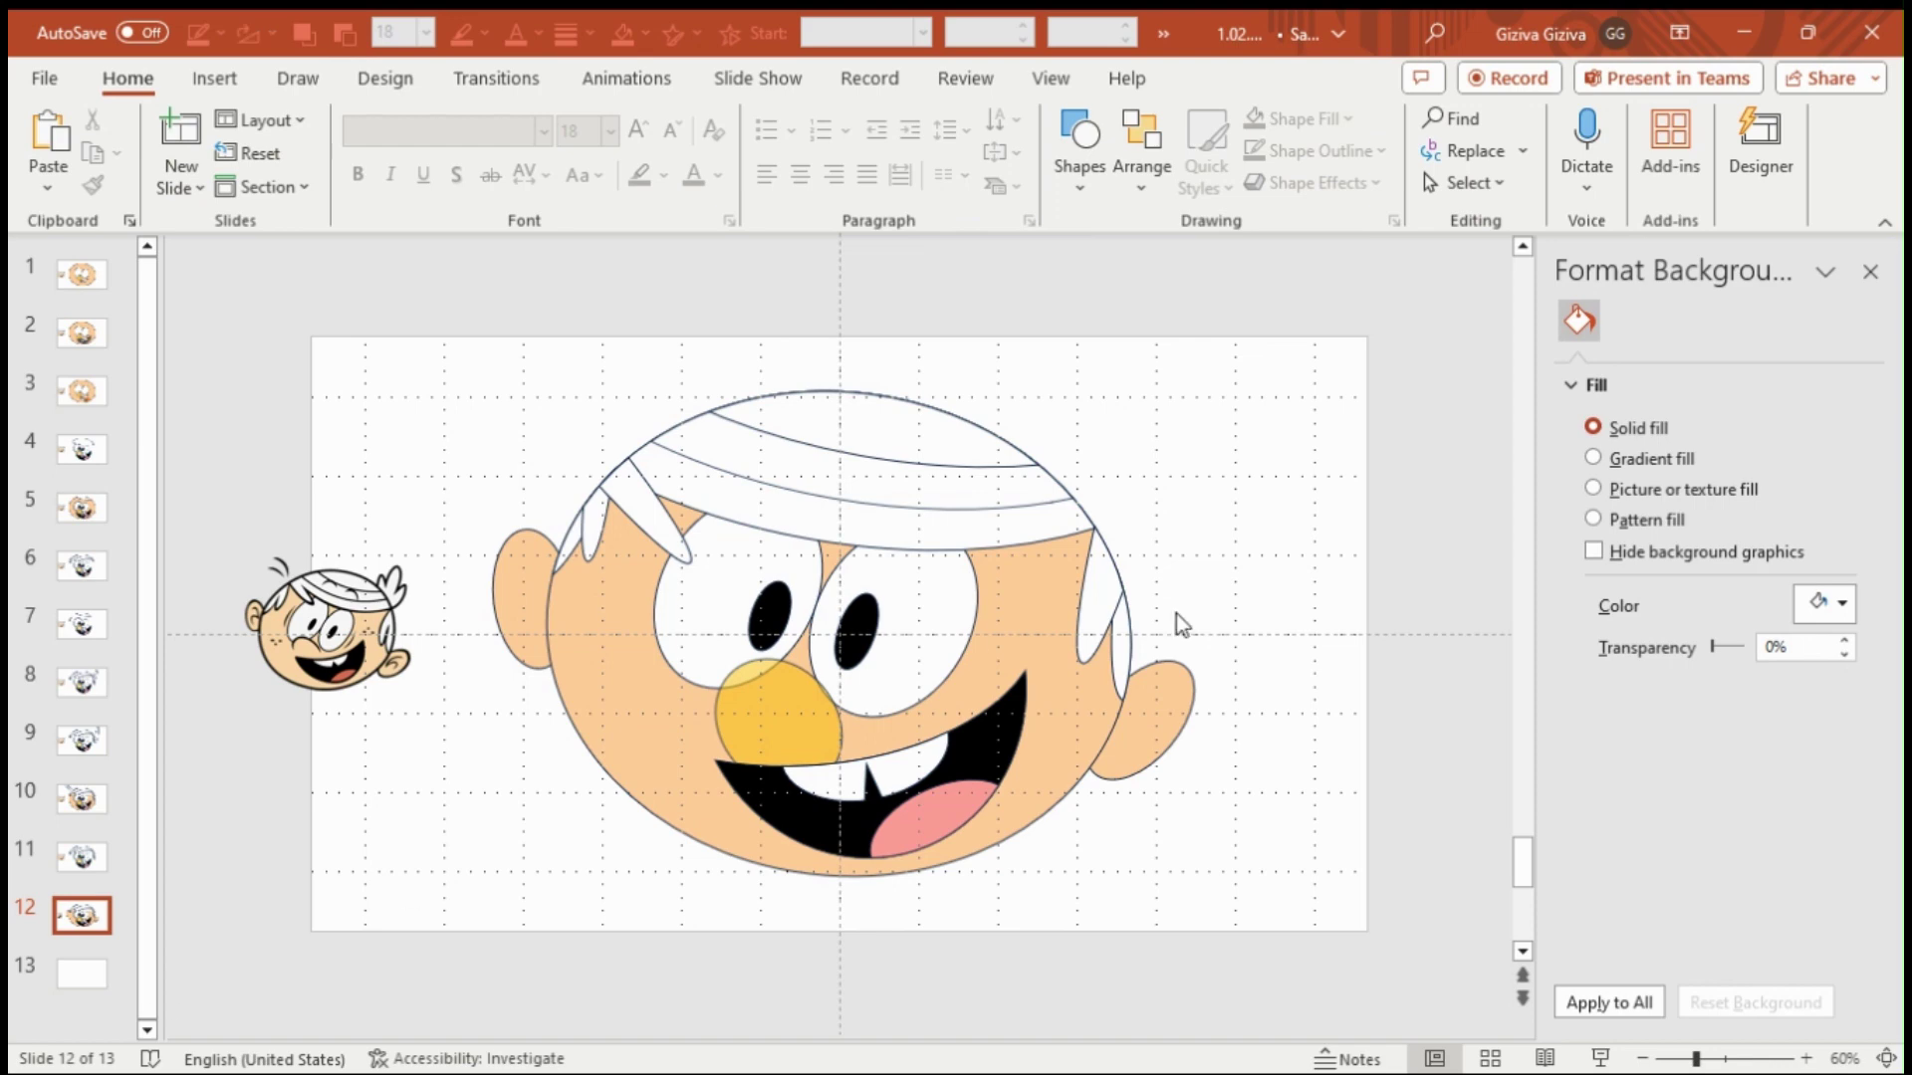
{"action": "scroll", "coordinate": [1176, 613], "scroll_direction": "down", "scroll_amount": 2}
- Draw an oval over the left eye and rotate it 15°
{"action": "left_click", "coordinate": [1078, 140]}
{"action": "left_click", "coordinate": [1123, 528]}
{"action": "mouse_move", "coordinate": [792, 608]}
{"action": "left_mouse_down"}
{"action": "mouse_move", "coordinate": [846, 661]}
{"action": "mouse_move", "coordinate": [986, 533]}
{"action": "mouse_move", "coordinate": [999, 597]}
{"action": "left_mouse_up"}
{"action": "left_click", "coordinate": [1813, 714]}
{"action": "scroll", "coordinate": [990, 493], "scroll_direction": "up", "scroll_amount": 1}
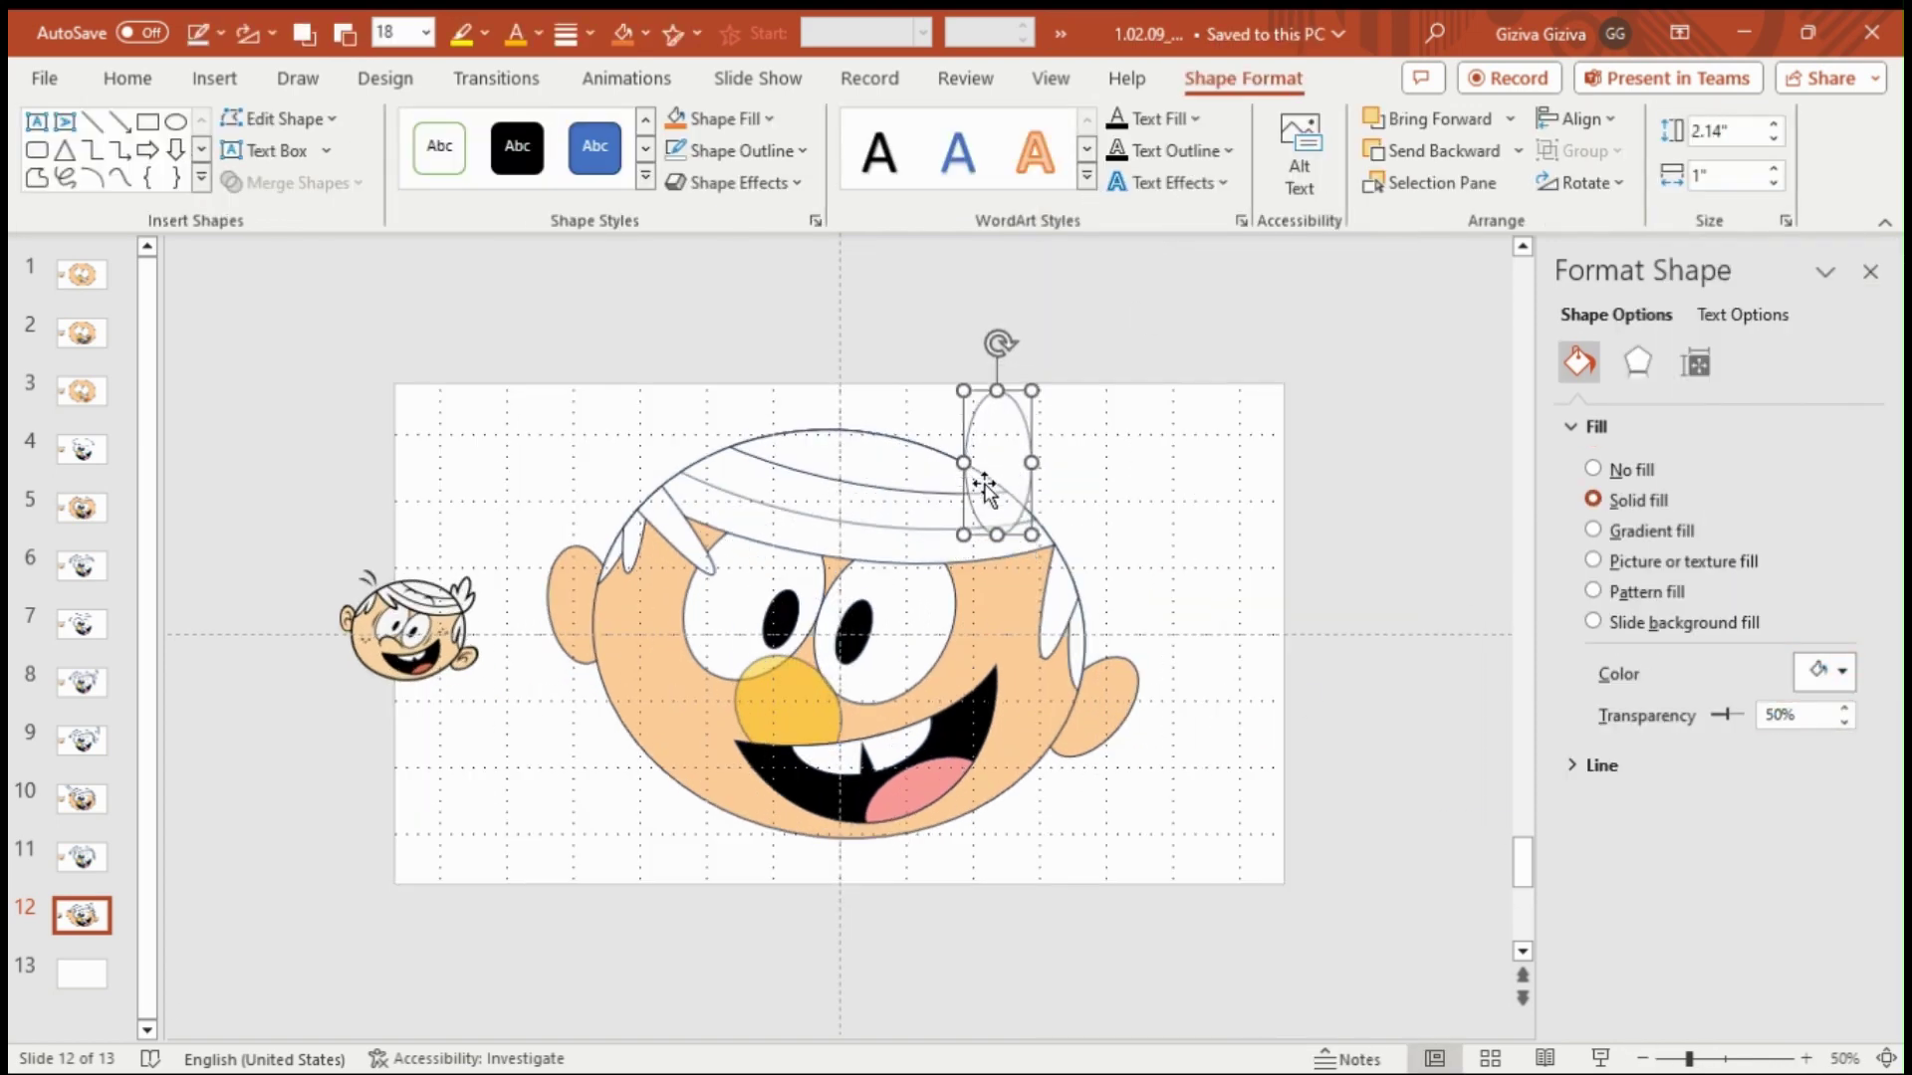
{"action": "left_click", "coordinate": [1695, 362]}
{"action": "left_click", "coordinate": [1803, 536]}
{"action": "type", "text": "15"}
{"action": "key", "text": "Return"}
- Move the oval onto the top of the head and narrow it into a hair tuft
{"action": "left_click_drag", "start_coordinate": [986, 408], "coordinate": [1028, 430]}
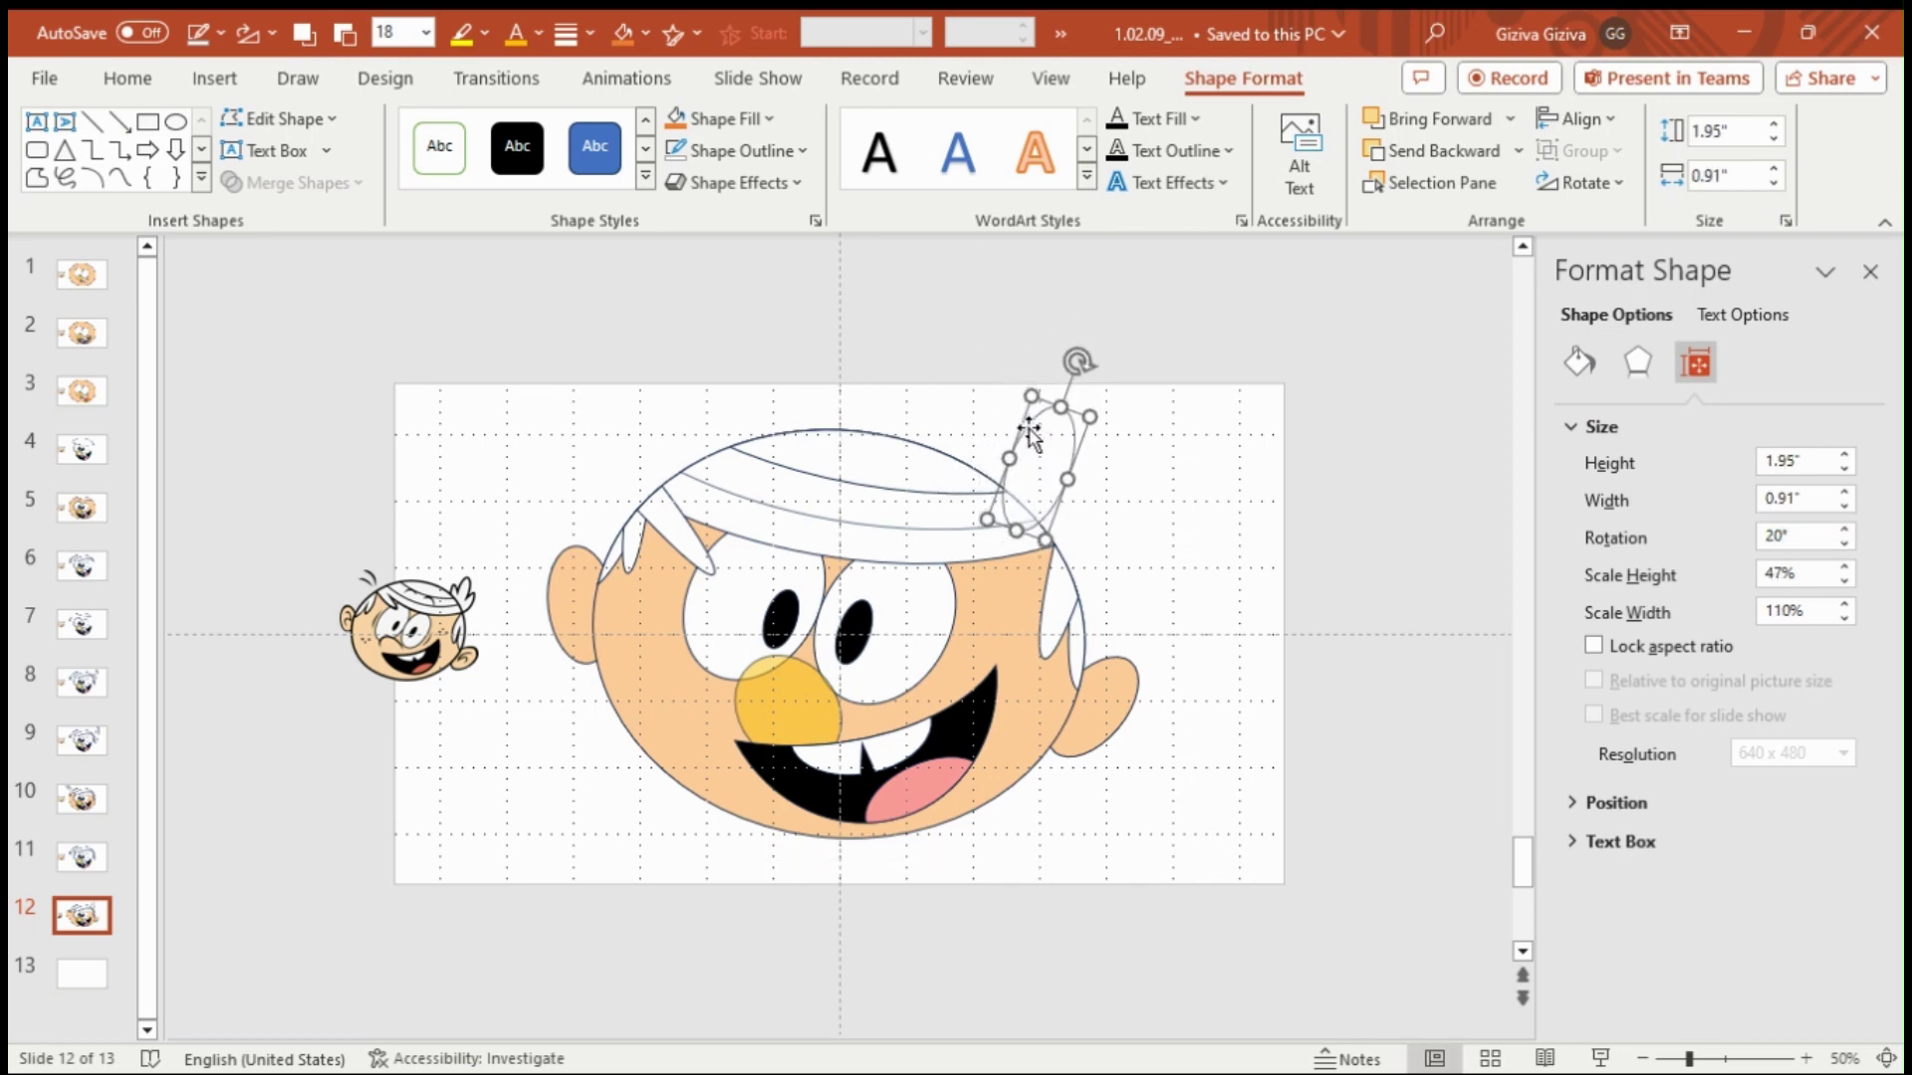
{"action": "left_click_drag", "start_coordinate": [1091, 417], "coordinate": [1038, 438]}
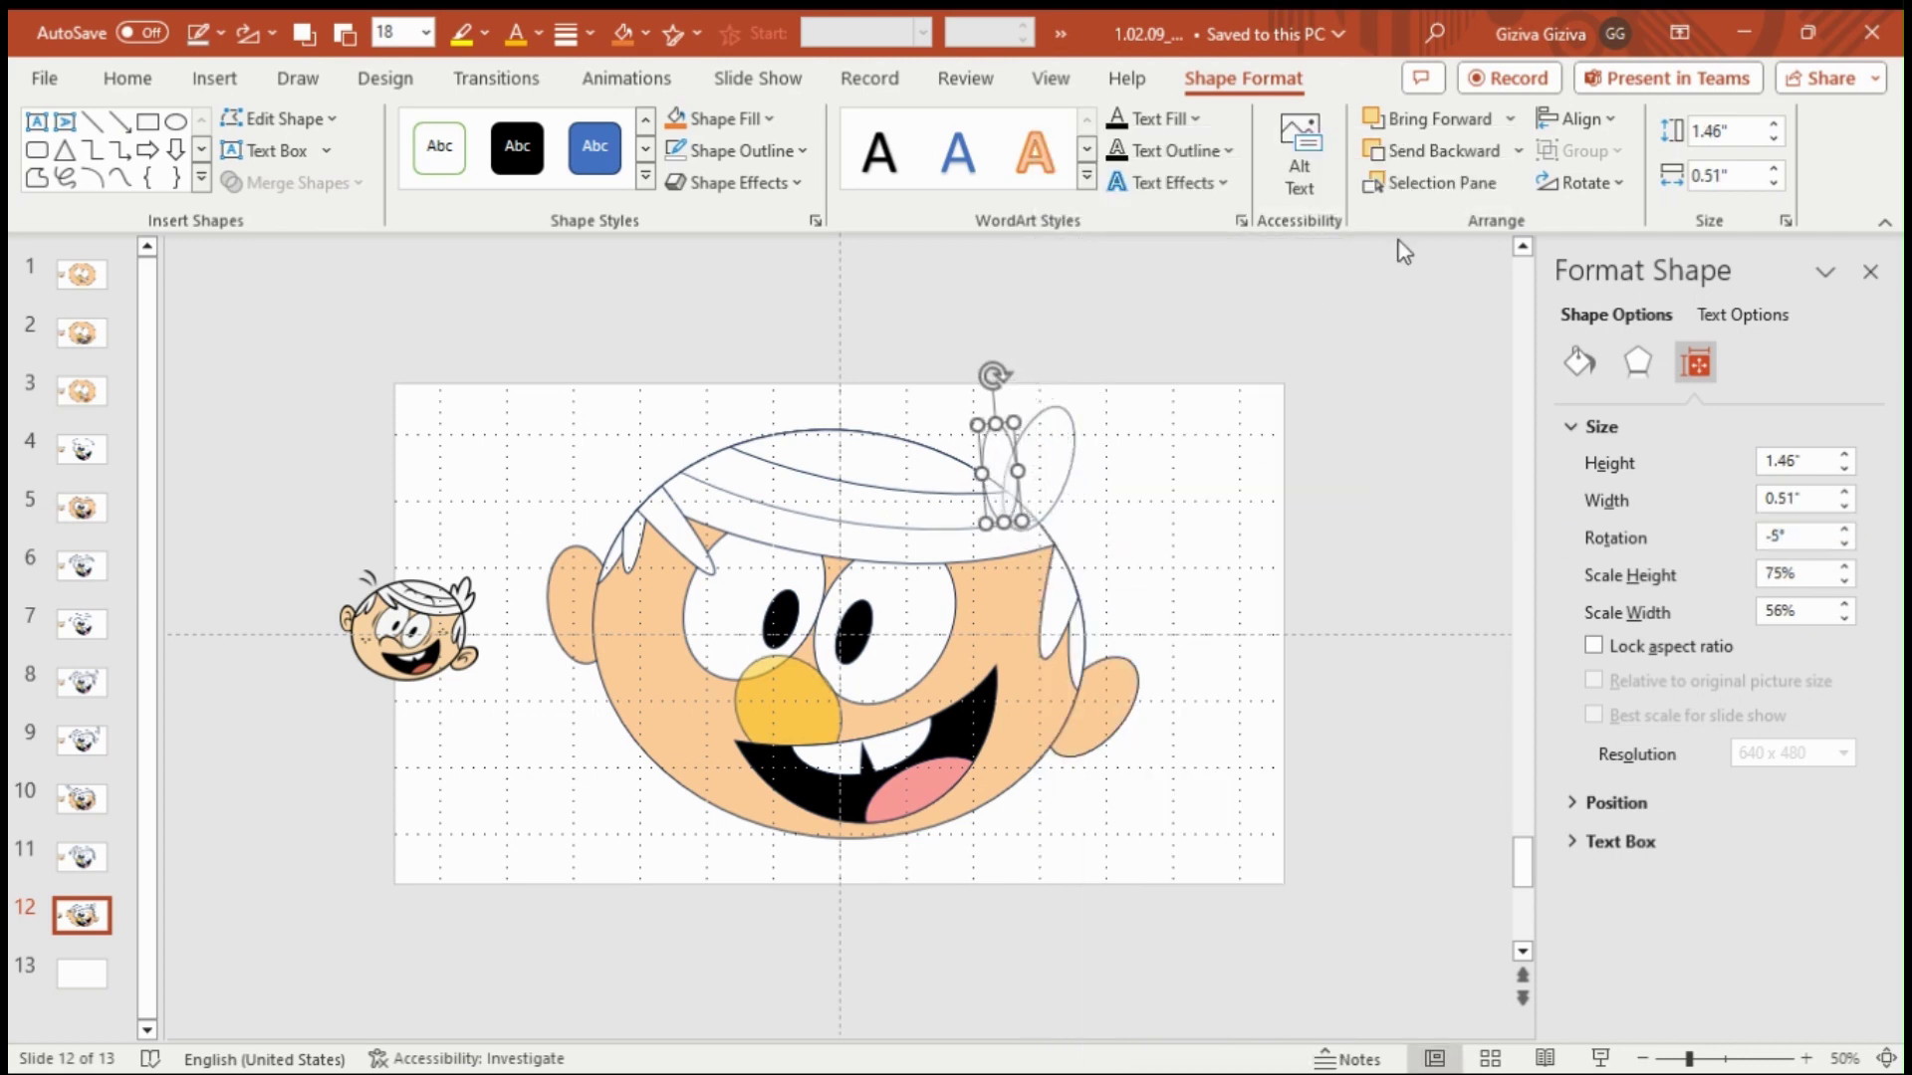
{"action": "left_click", "coordinate": [1426, 147]}
{"action": "left_click", "coordinate": [999, 461]}
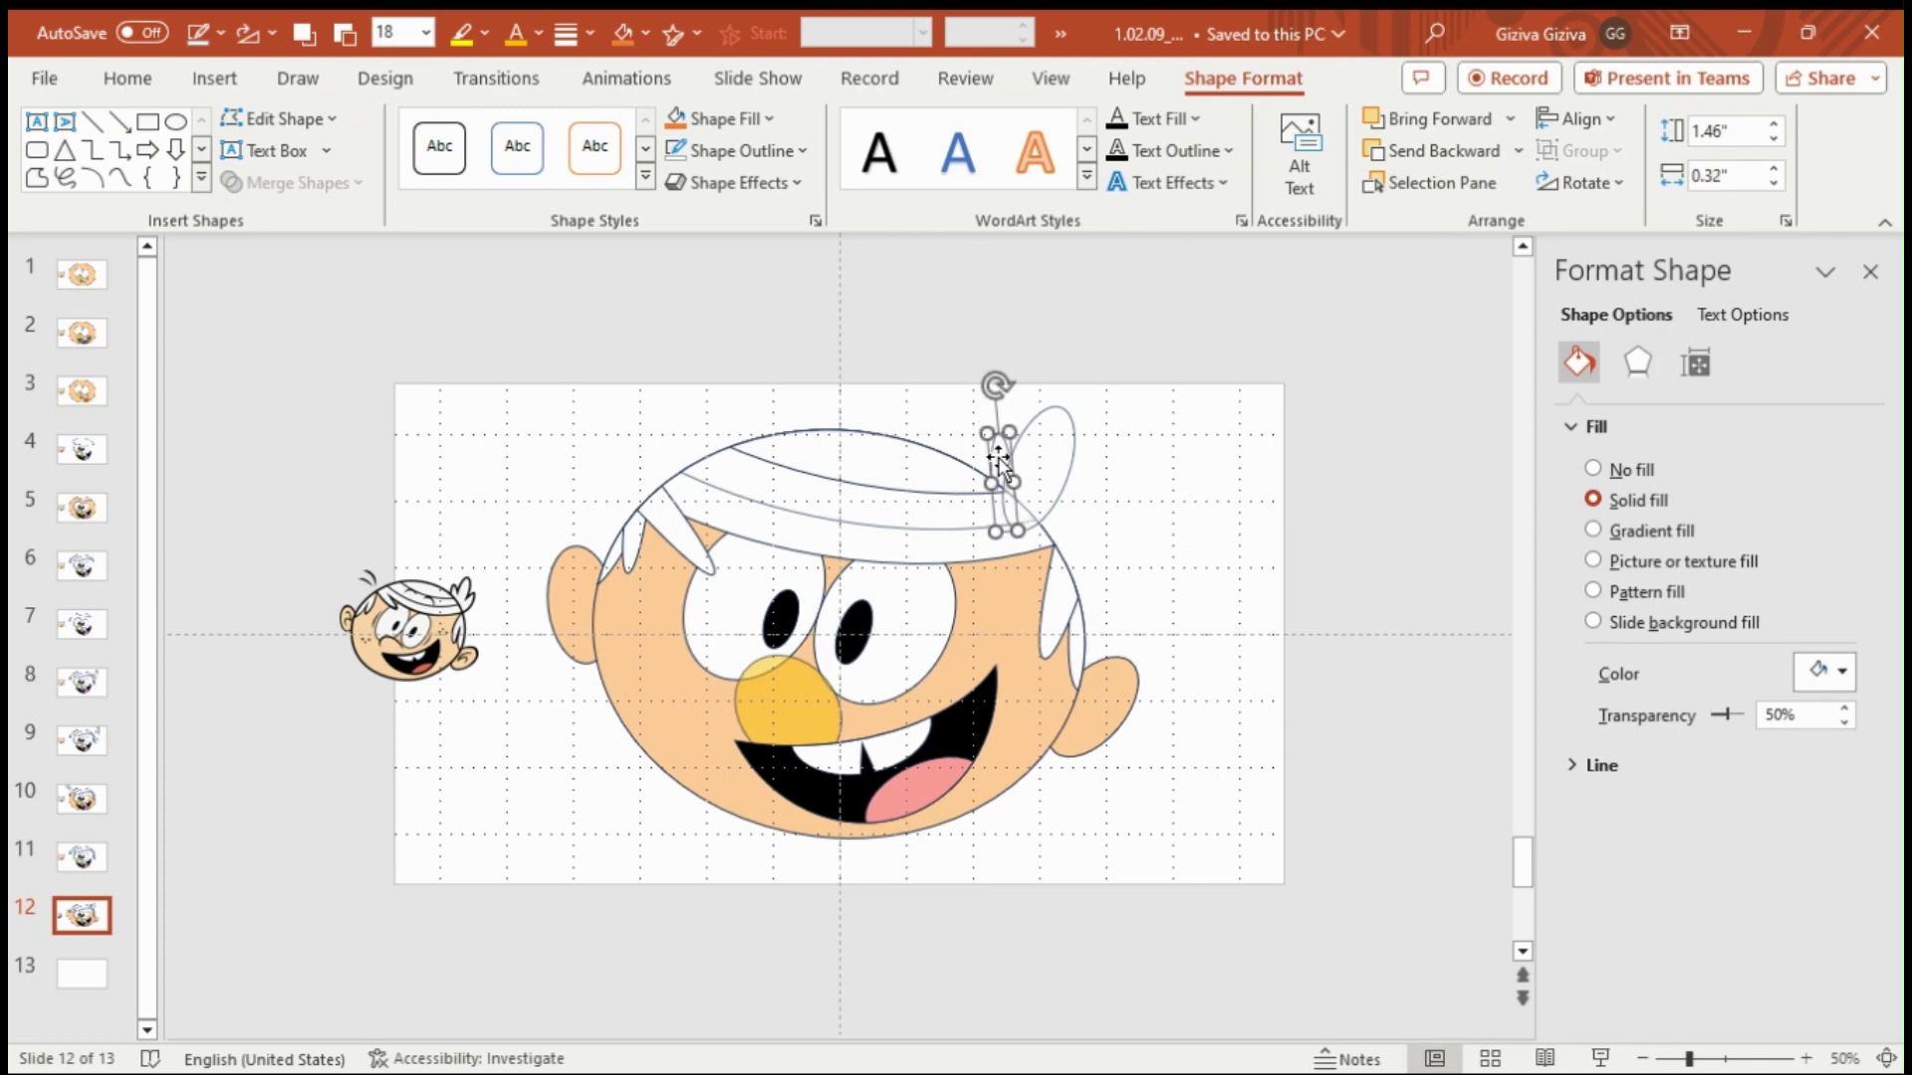
{"action": "left_click", "coordinate": [1250, 522]}
{"action": "left_click", "coordinate": [1012, 446]}
{"action": "left_click", "coordinate": [1272, 557]}
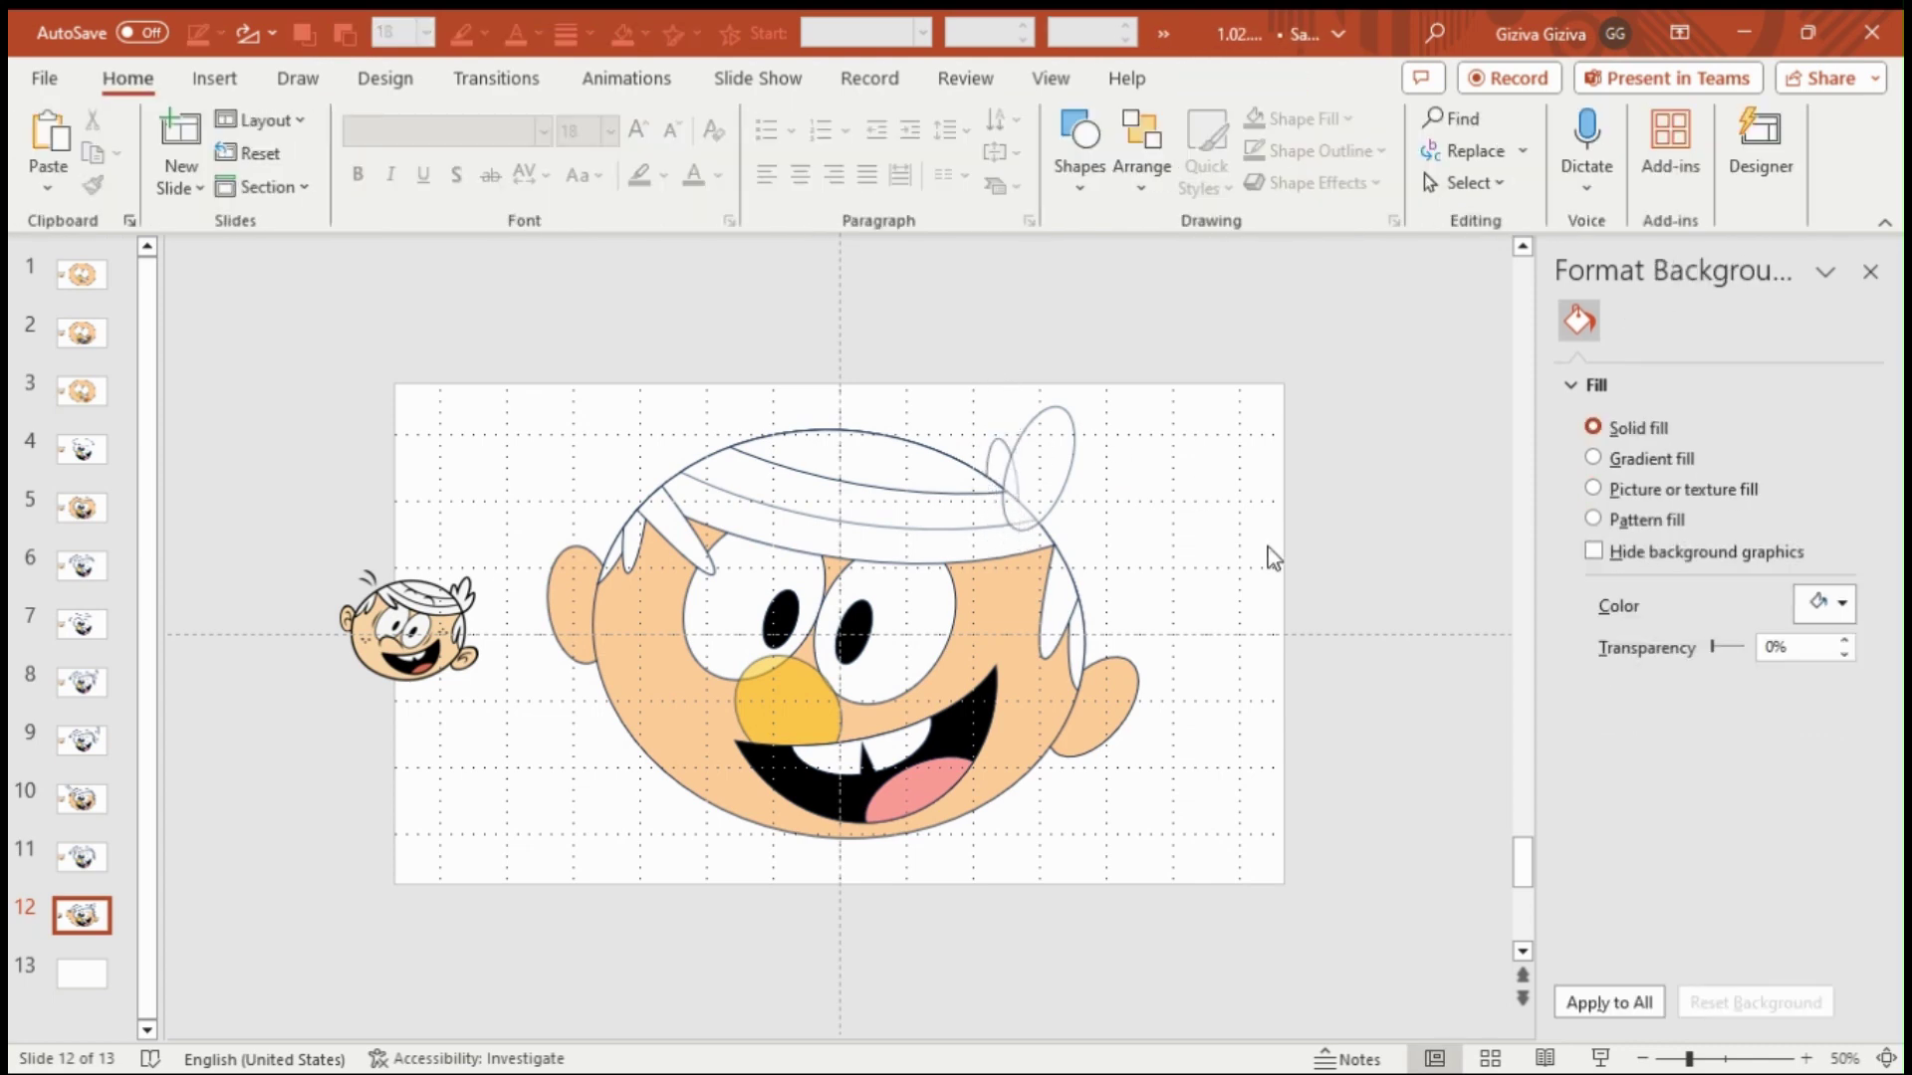
{"action": "left_click", "coordinate": [1039, 486]}
- Adjust the tuft oval's rotation and narrow it slightly more
{"action": "right_click", "coordinate": [1004, 458]}
{"action": "left_click", "coordinate": [1115, 965]}
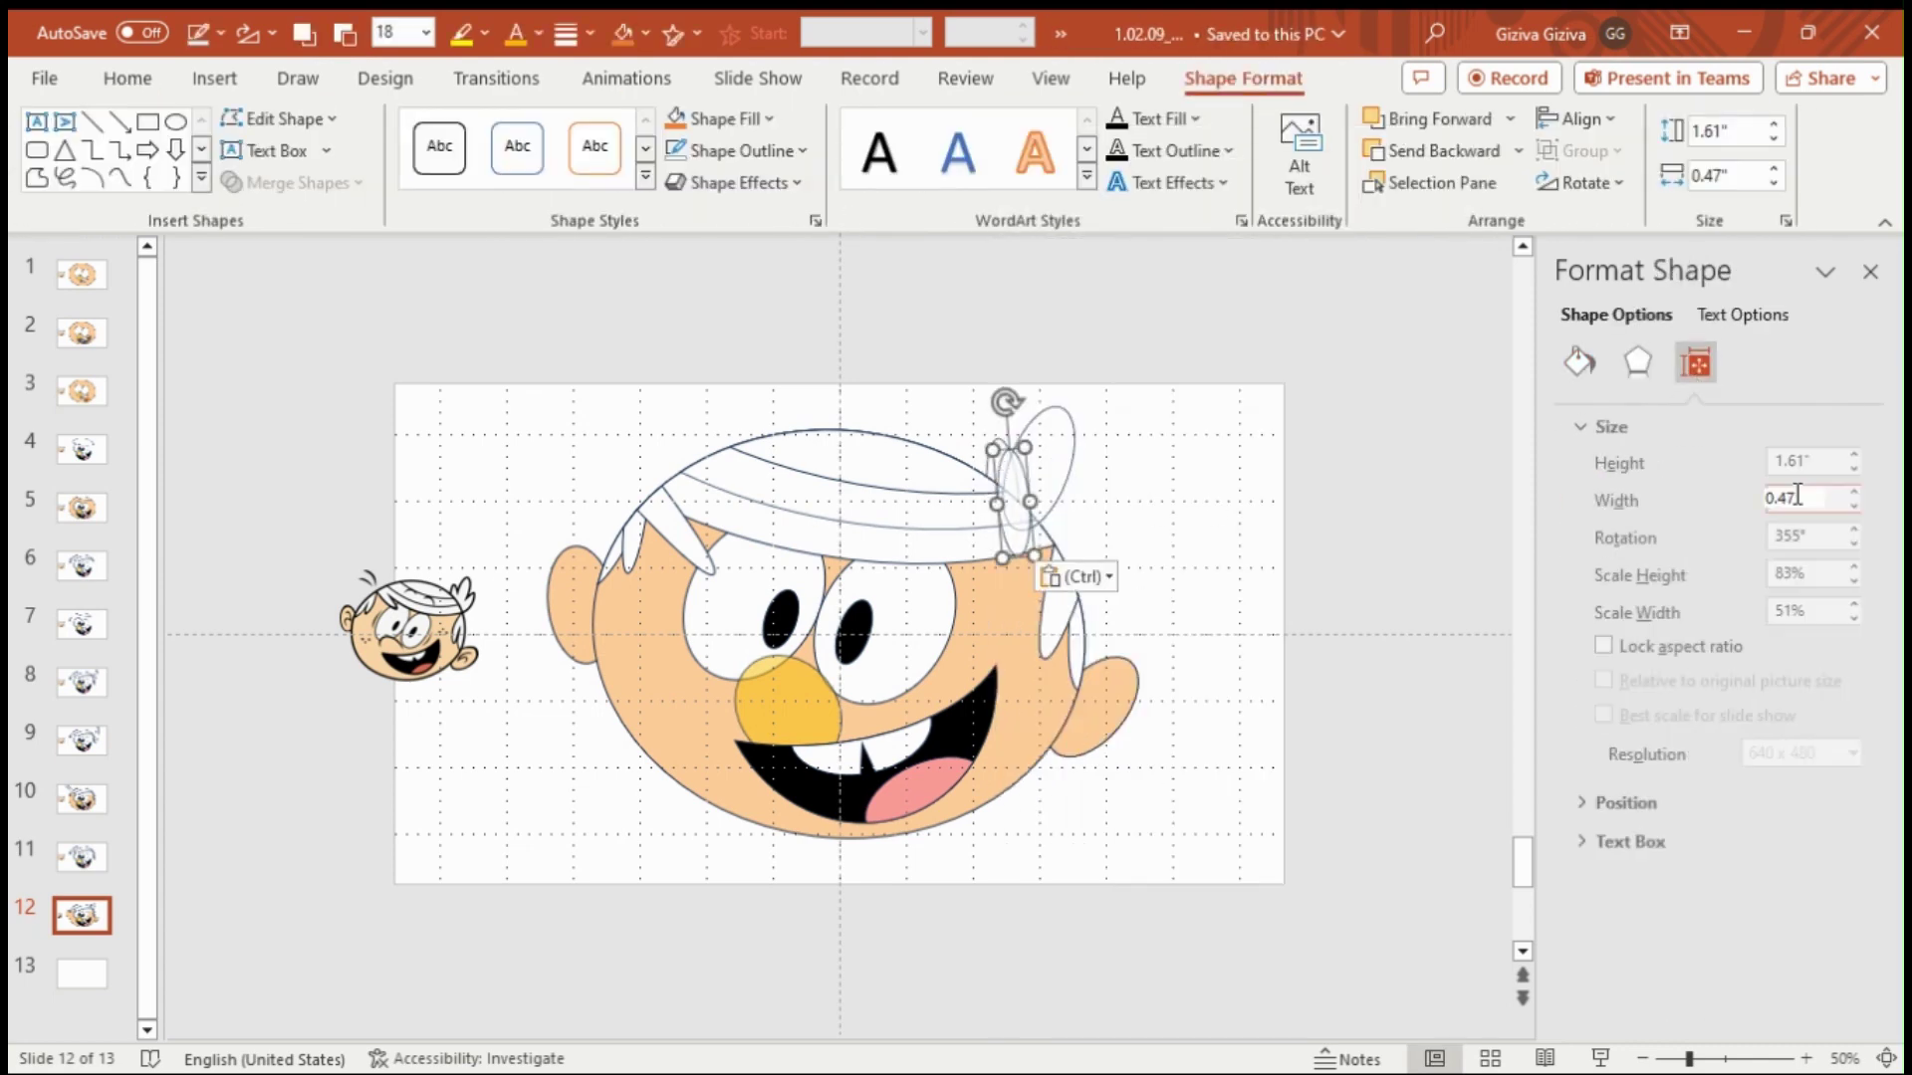
{"action": "double_click", "coordinate": [1807, 538]}
{"action": "key", "text": "ctrl+z"}
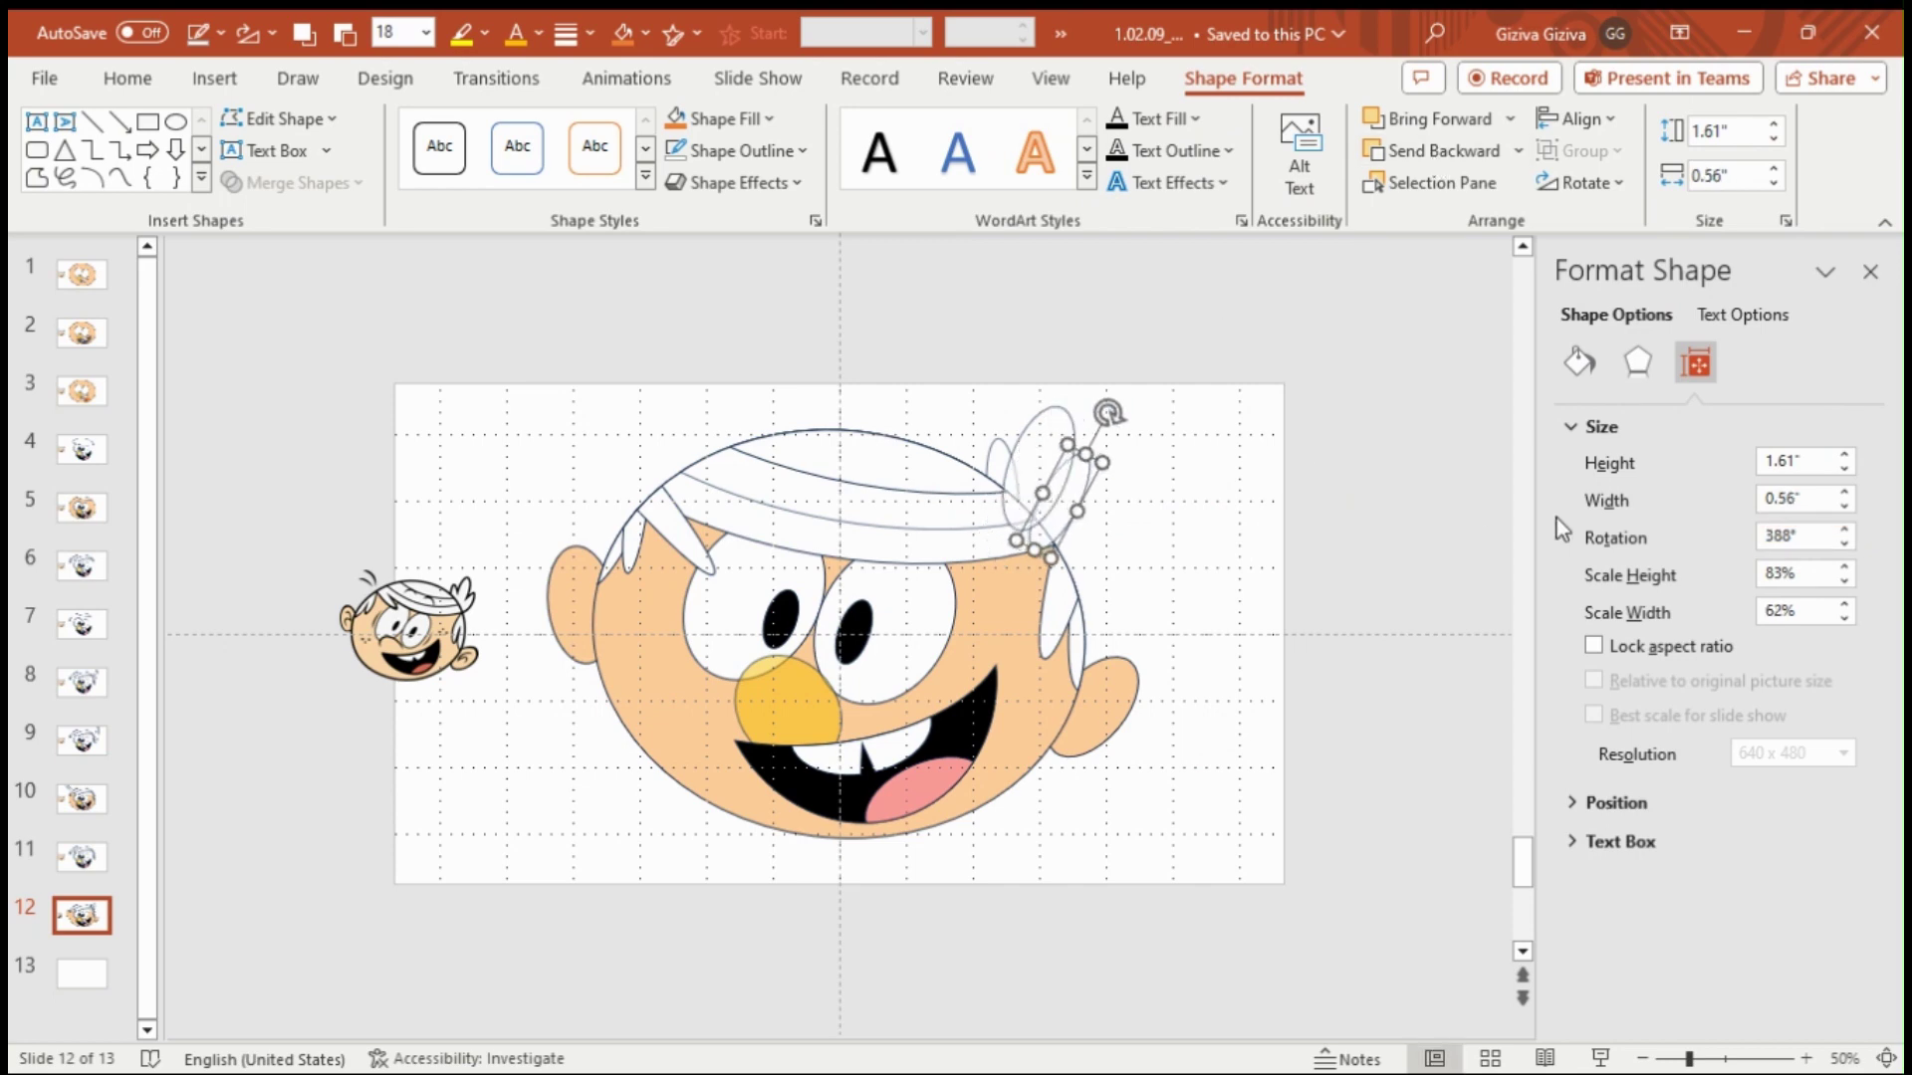
{"action": "double_click", "coordinate": [1802, 536]}
{"action": "left_click_drag", "start_coordinate": [1069, 481], "coordinate": [1083, 492]}
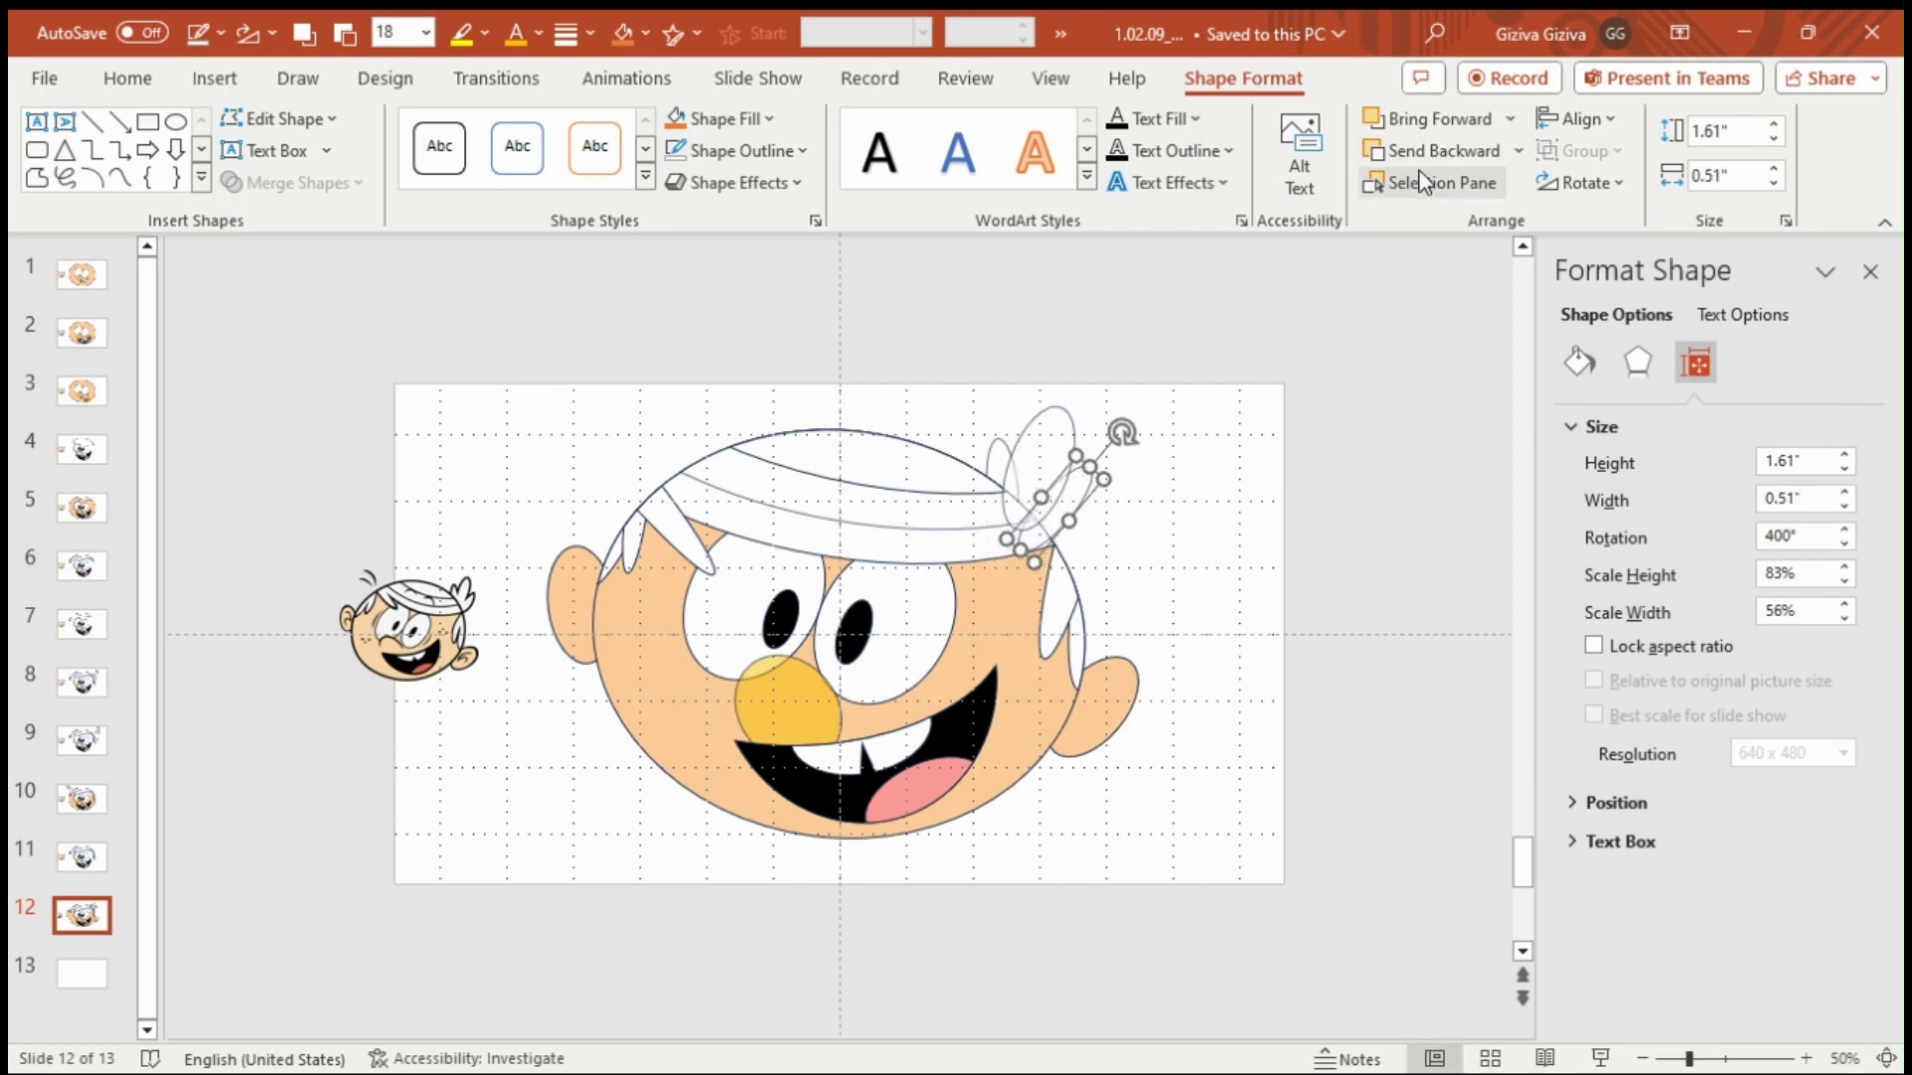
- Nudge the two tuft ovals into position at the head's top right
{"action": "left_click", "coordinate": [1245, 563]}
{"action": "left_click", "coordinate": [1077, 498]}
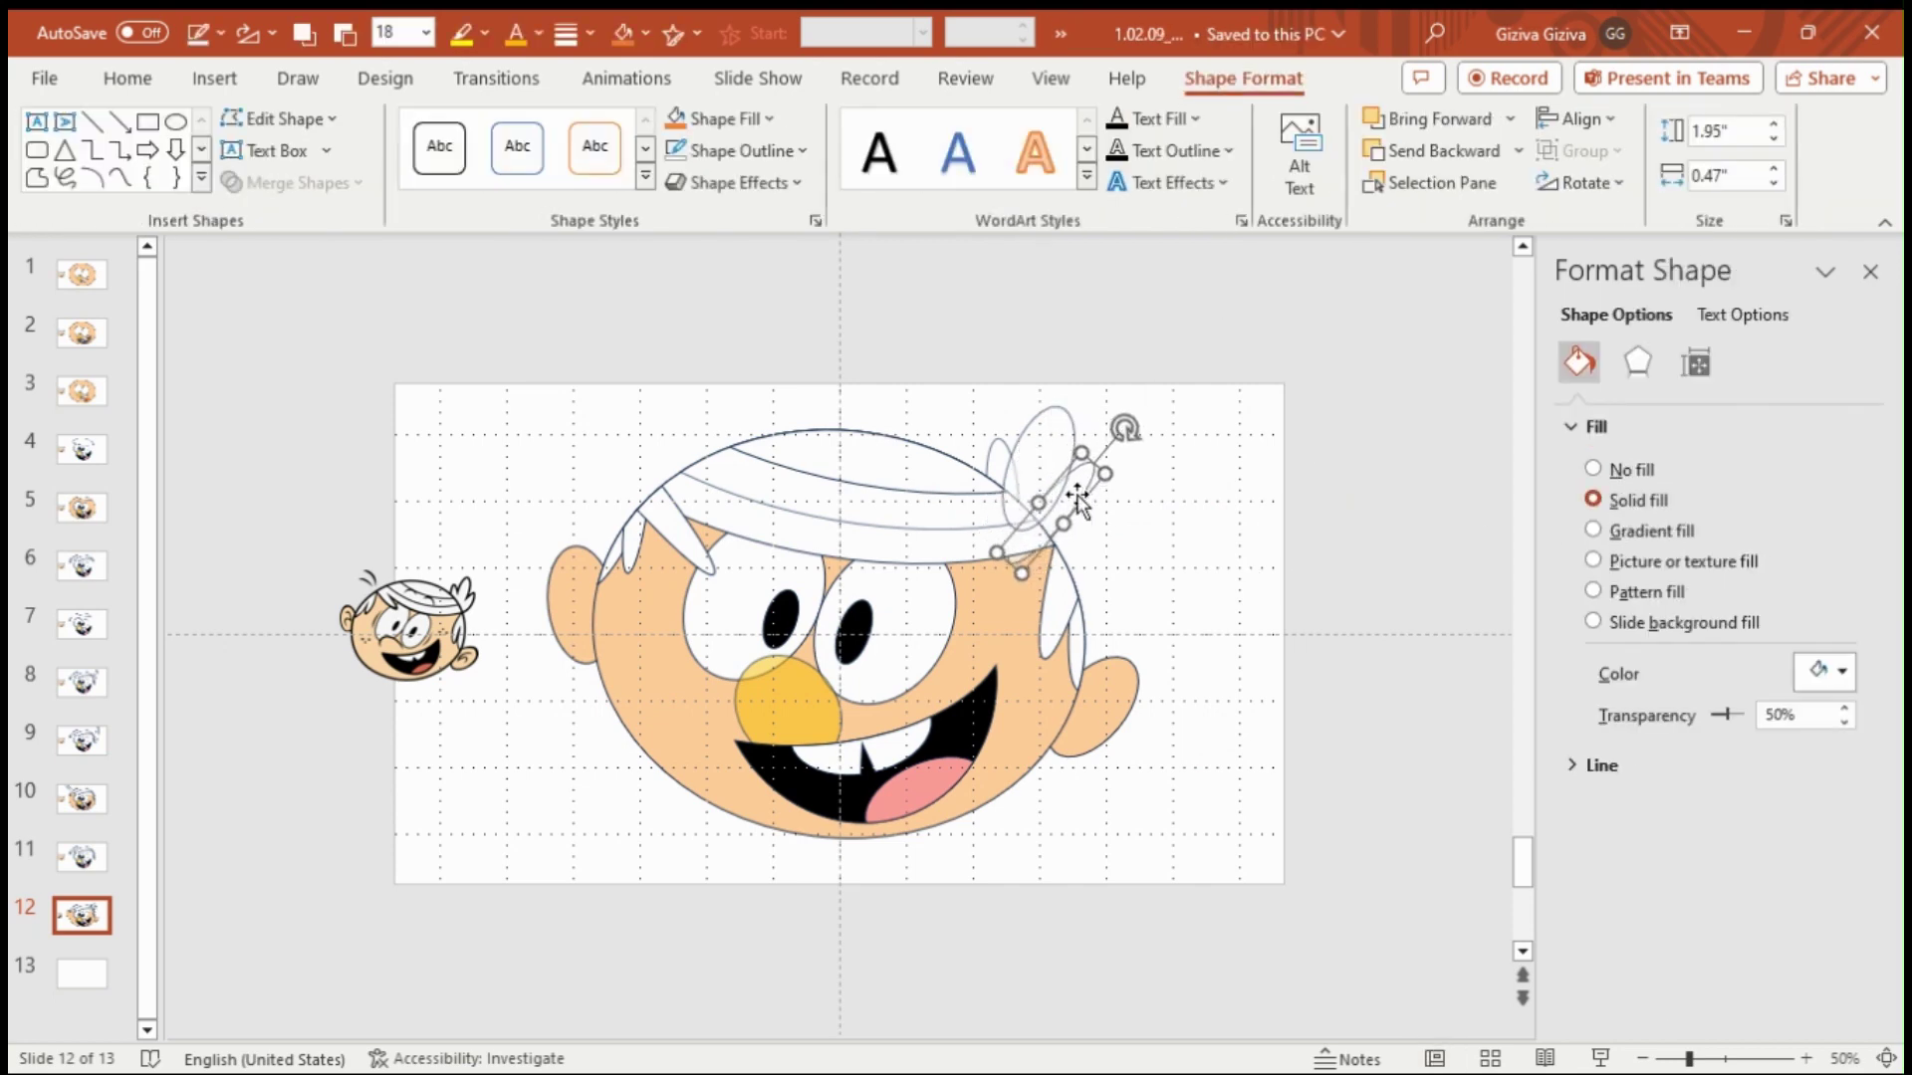
{"action": "left_click", "coordinate": [1329, 546]}
{"action": "left_click", "coordinate": [1083, 495]}
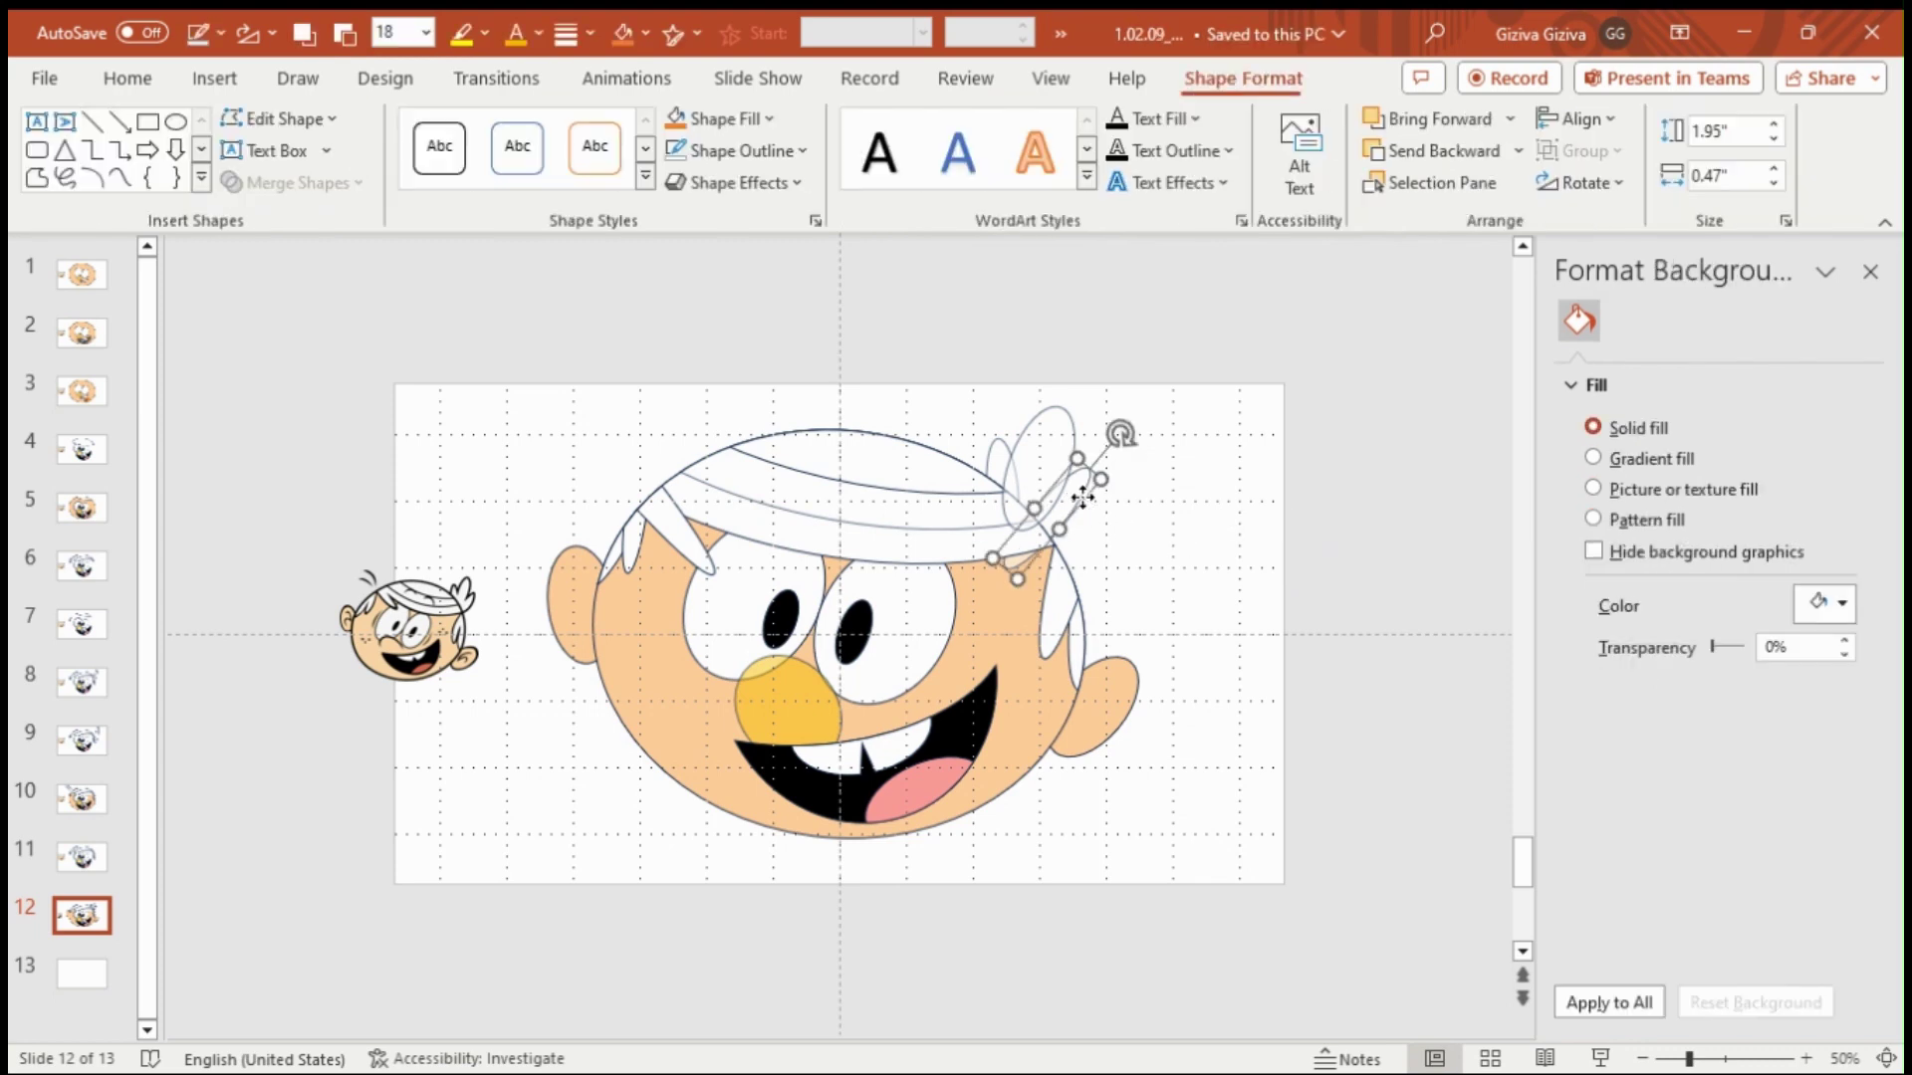
{"action": "left_click", "coordinate": [1271, 546]}
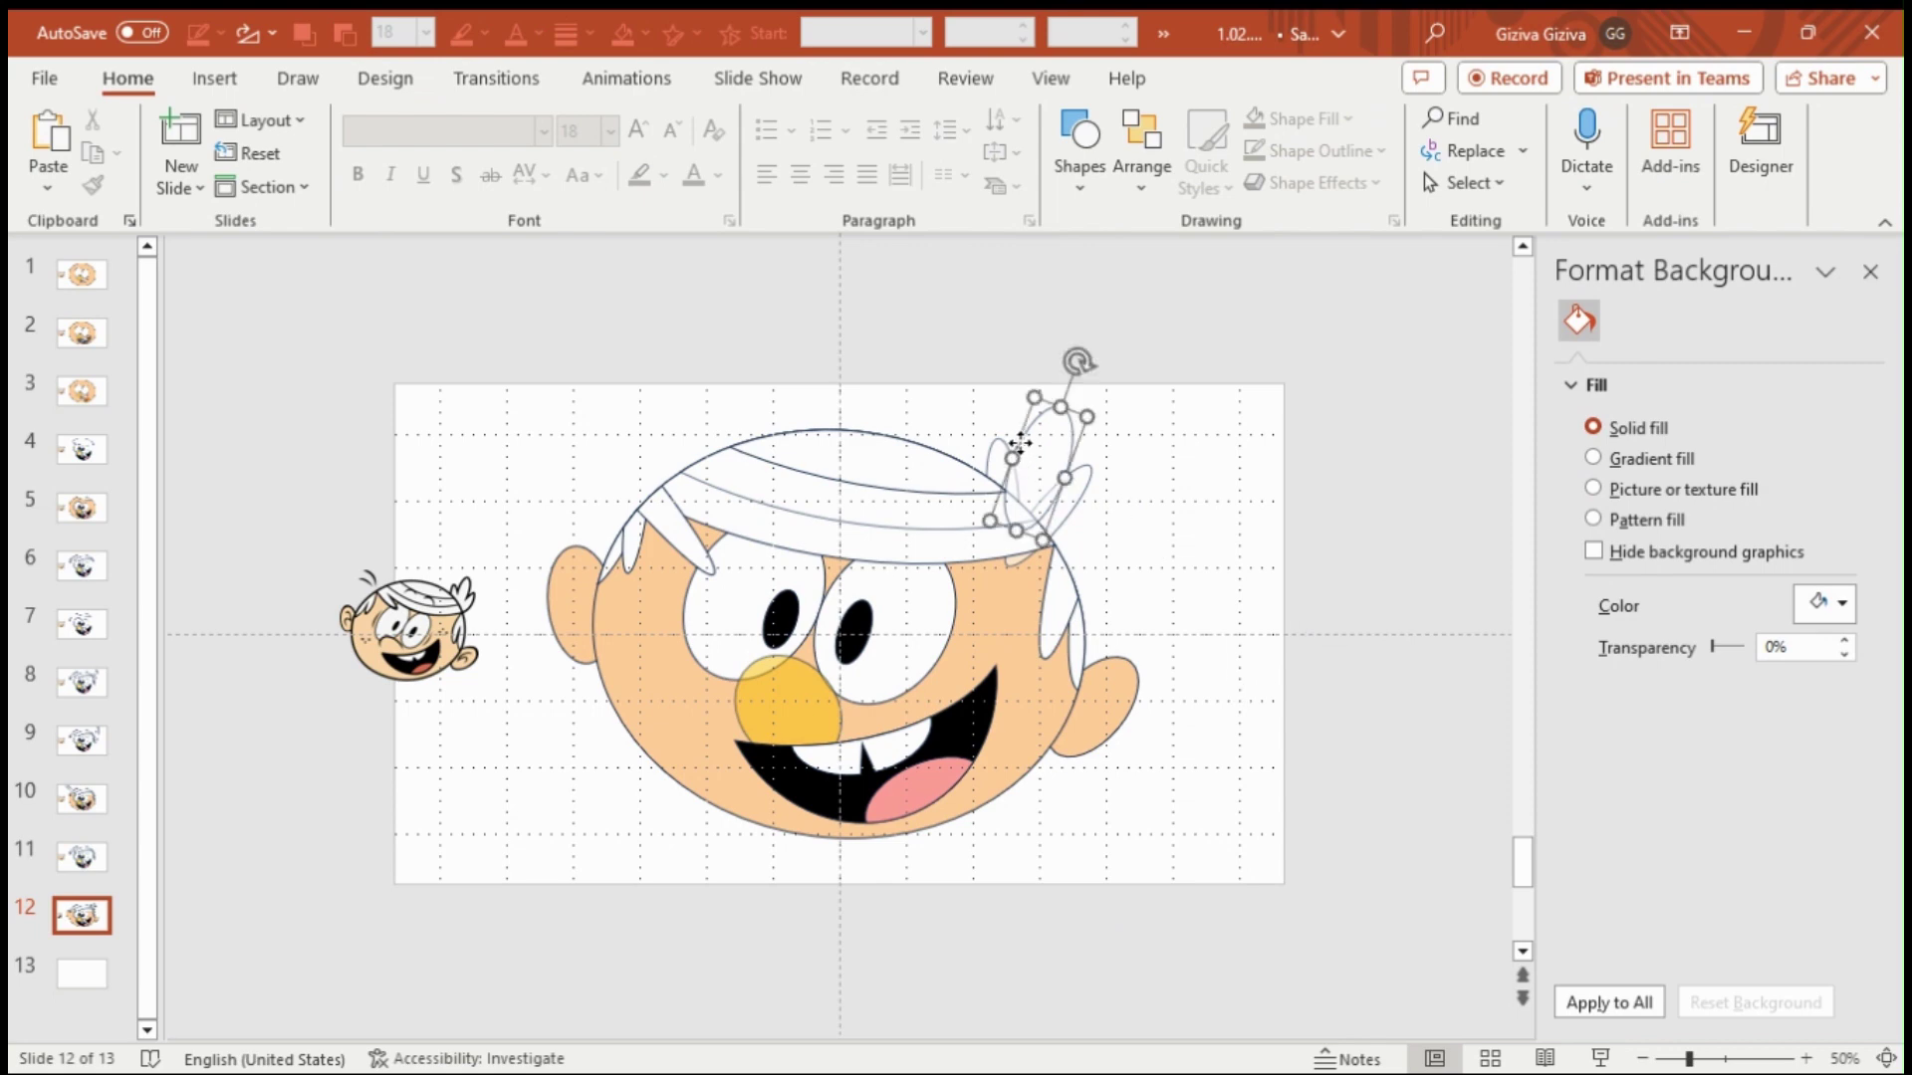
{"action": "left_click", "coordinate": [1434, 773]}
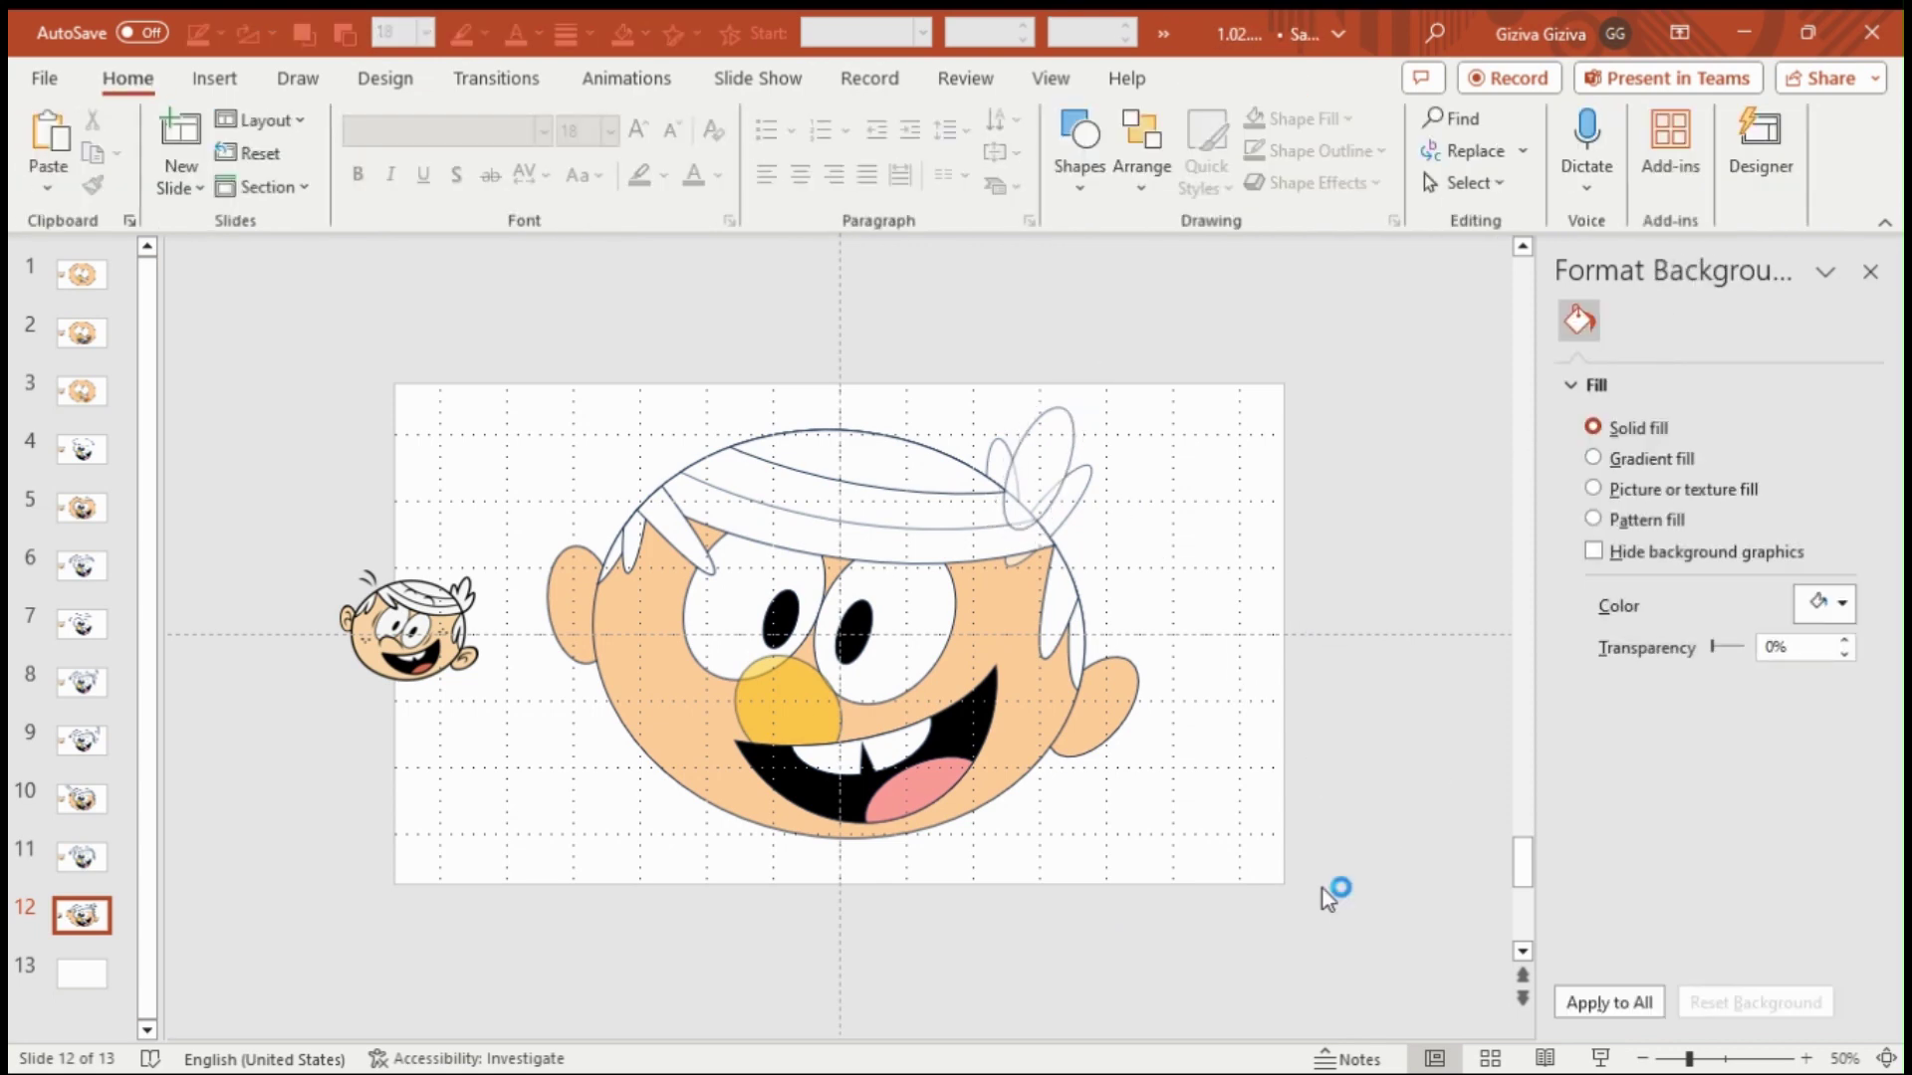
{"action": "scroll", "coordinate": [1325, 897], "scroll_direction": "up", "scroll_amount": 3}
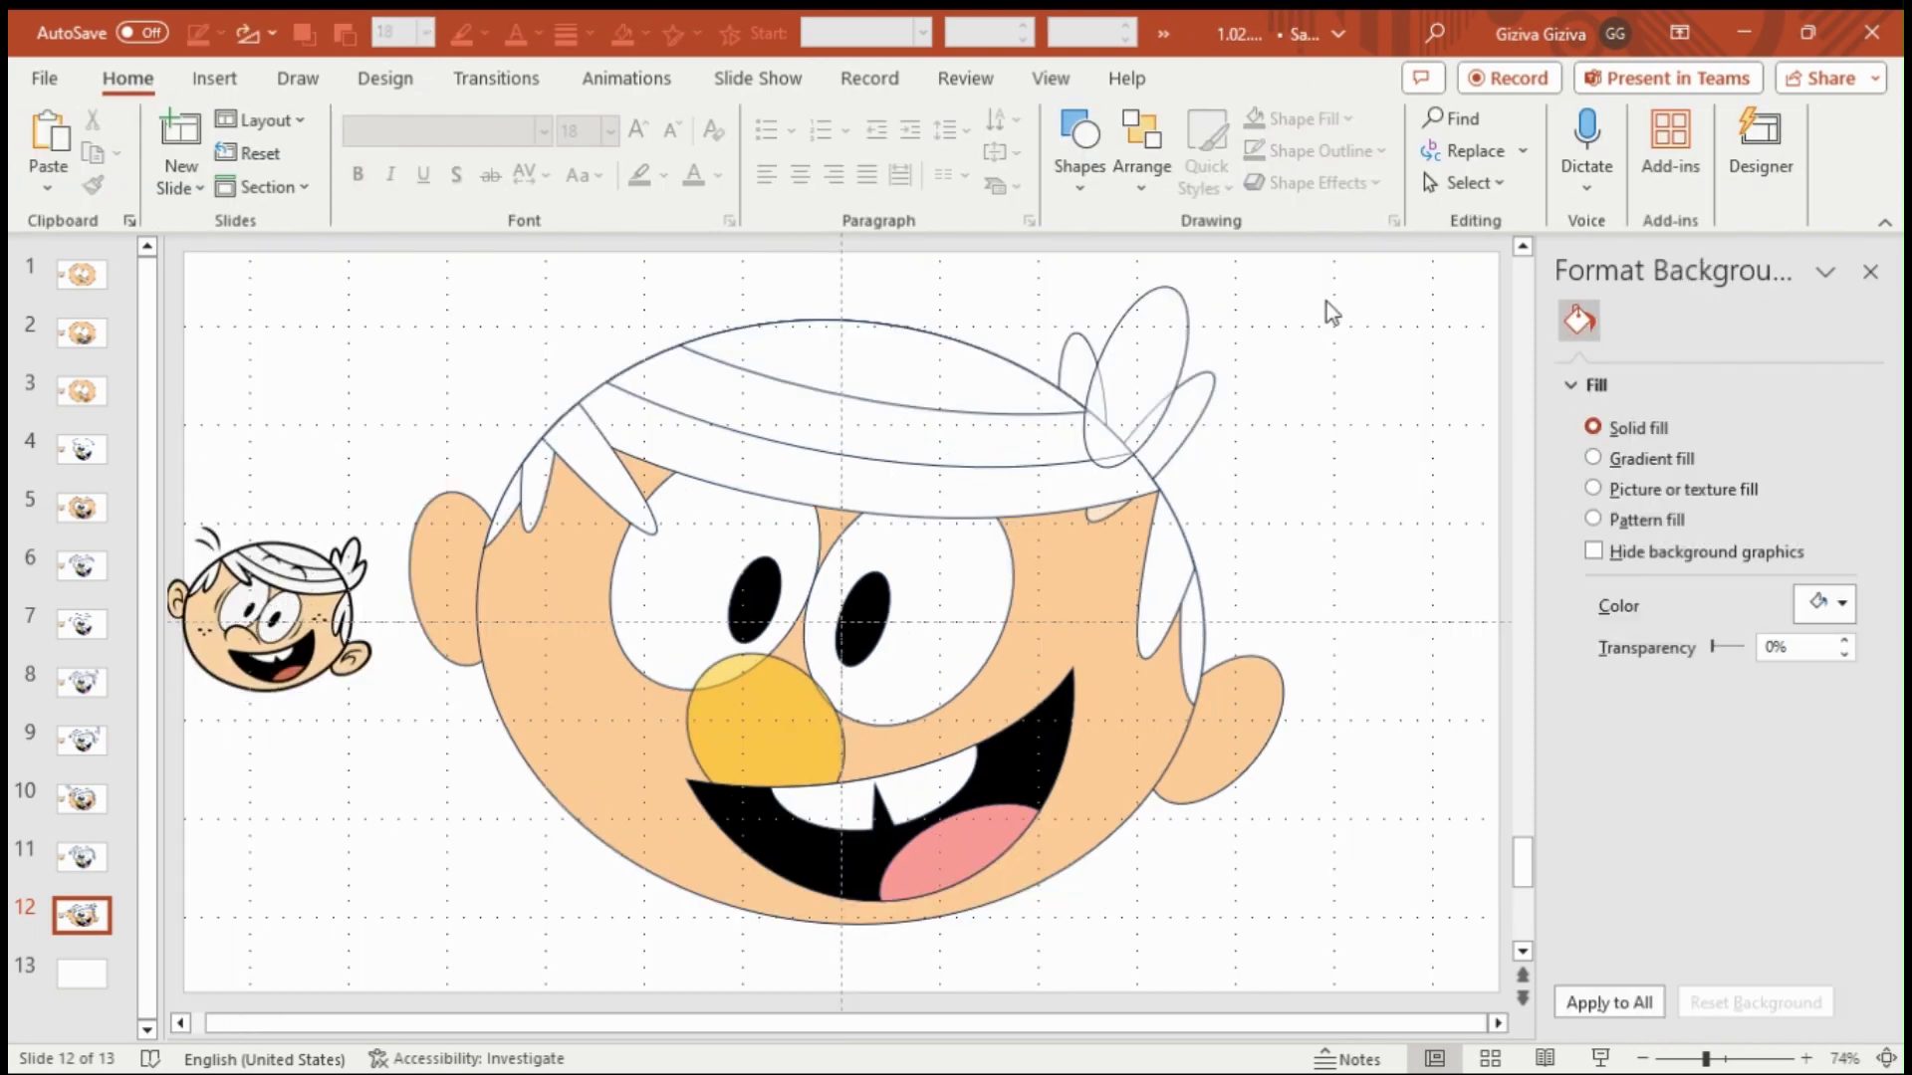
- Select the hair-tuft shapes and duplicate slide 12 as a new slide
{"action": "left_click_drag", "start_coordinate": [1325, 259], "coordinate": [1006, 597]}
{"action": "left_click", "coordinate": [1291, 78]}
{"action": "left_click", "coordinate": [82, 914]}
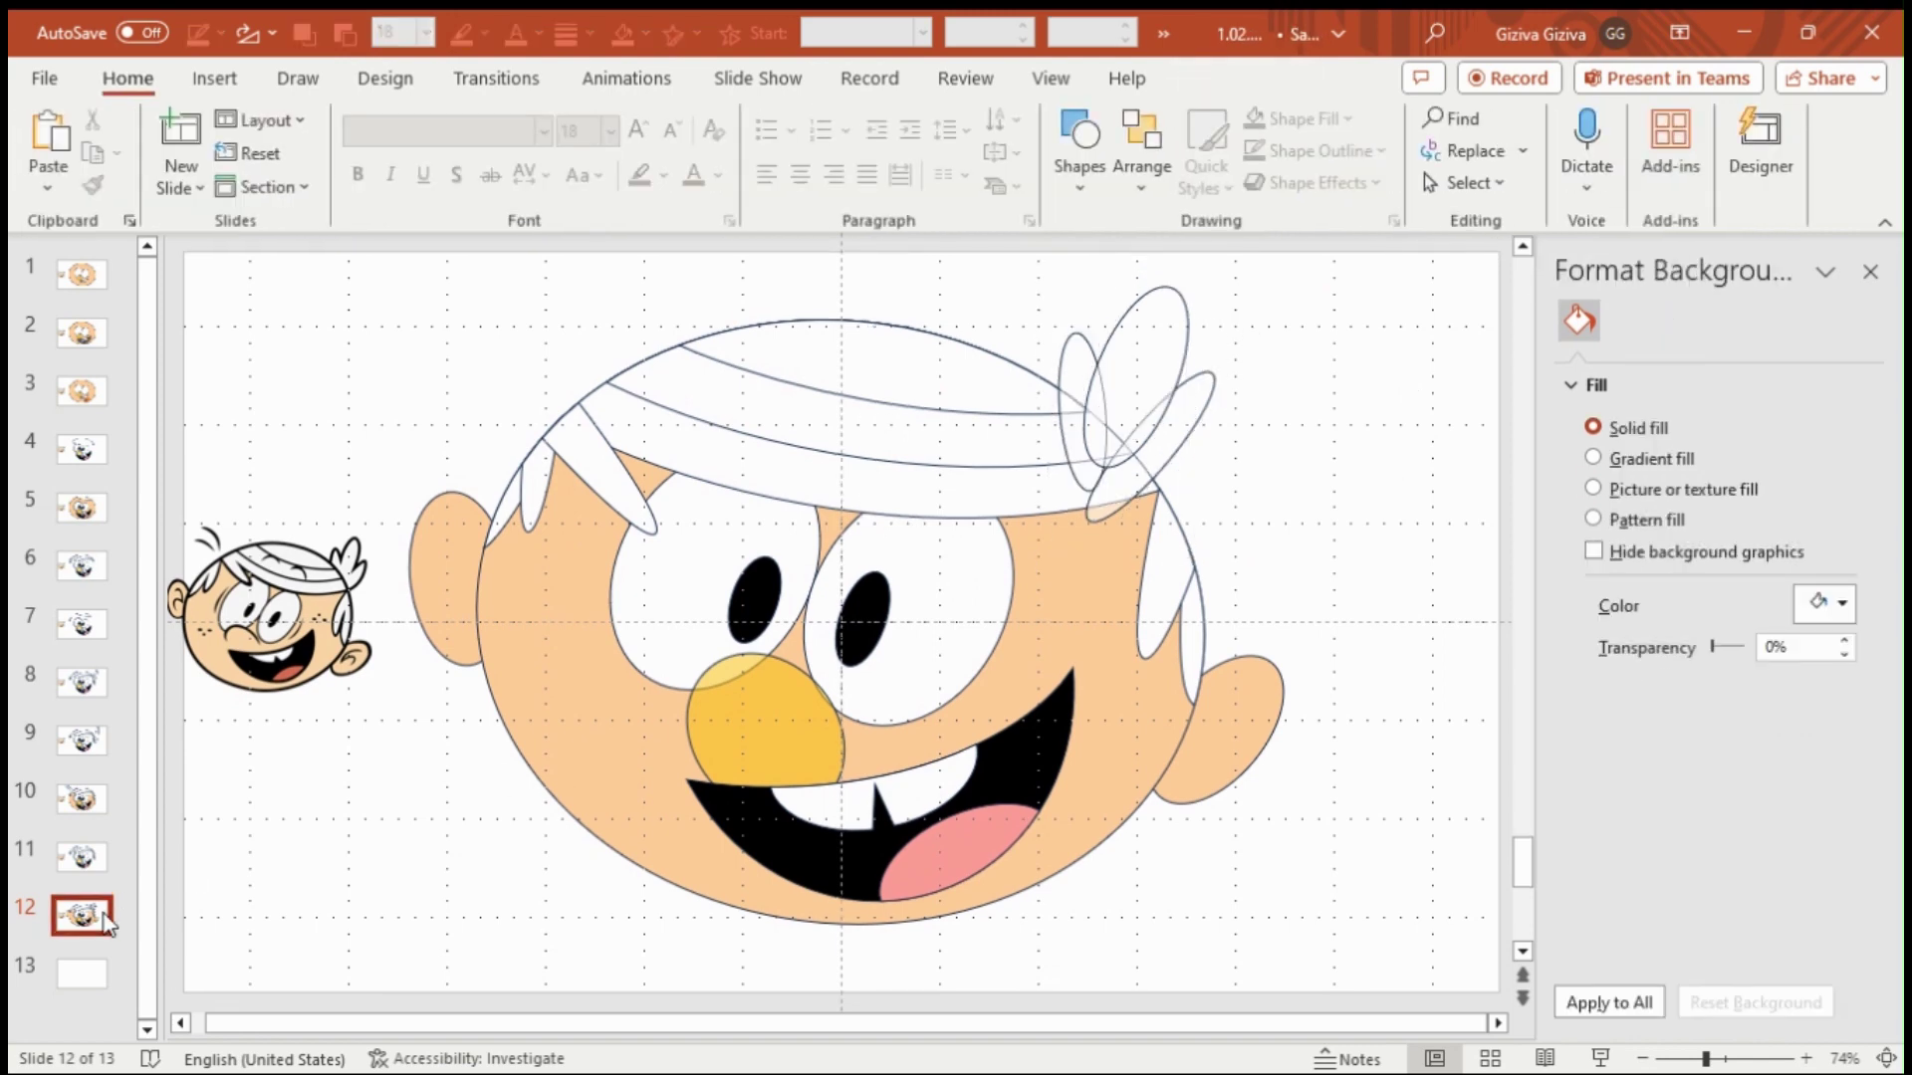
{"action": "right_click", "coordinate": [82, 911]}
{"action": "left_click", "coordinate": [235, 525]}
- Ungroup the tuft ovals and Union them into one shape
{"action": "left_click", "coordinate": [1090, 684]}
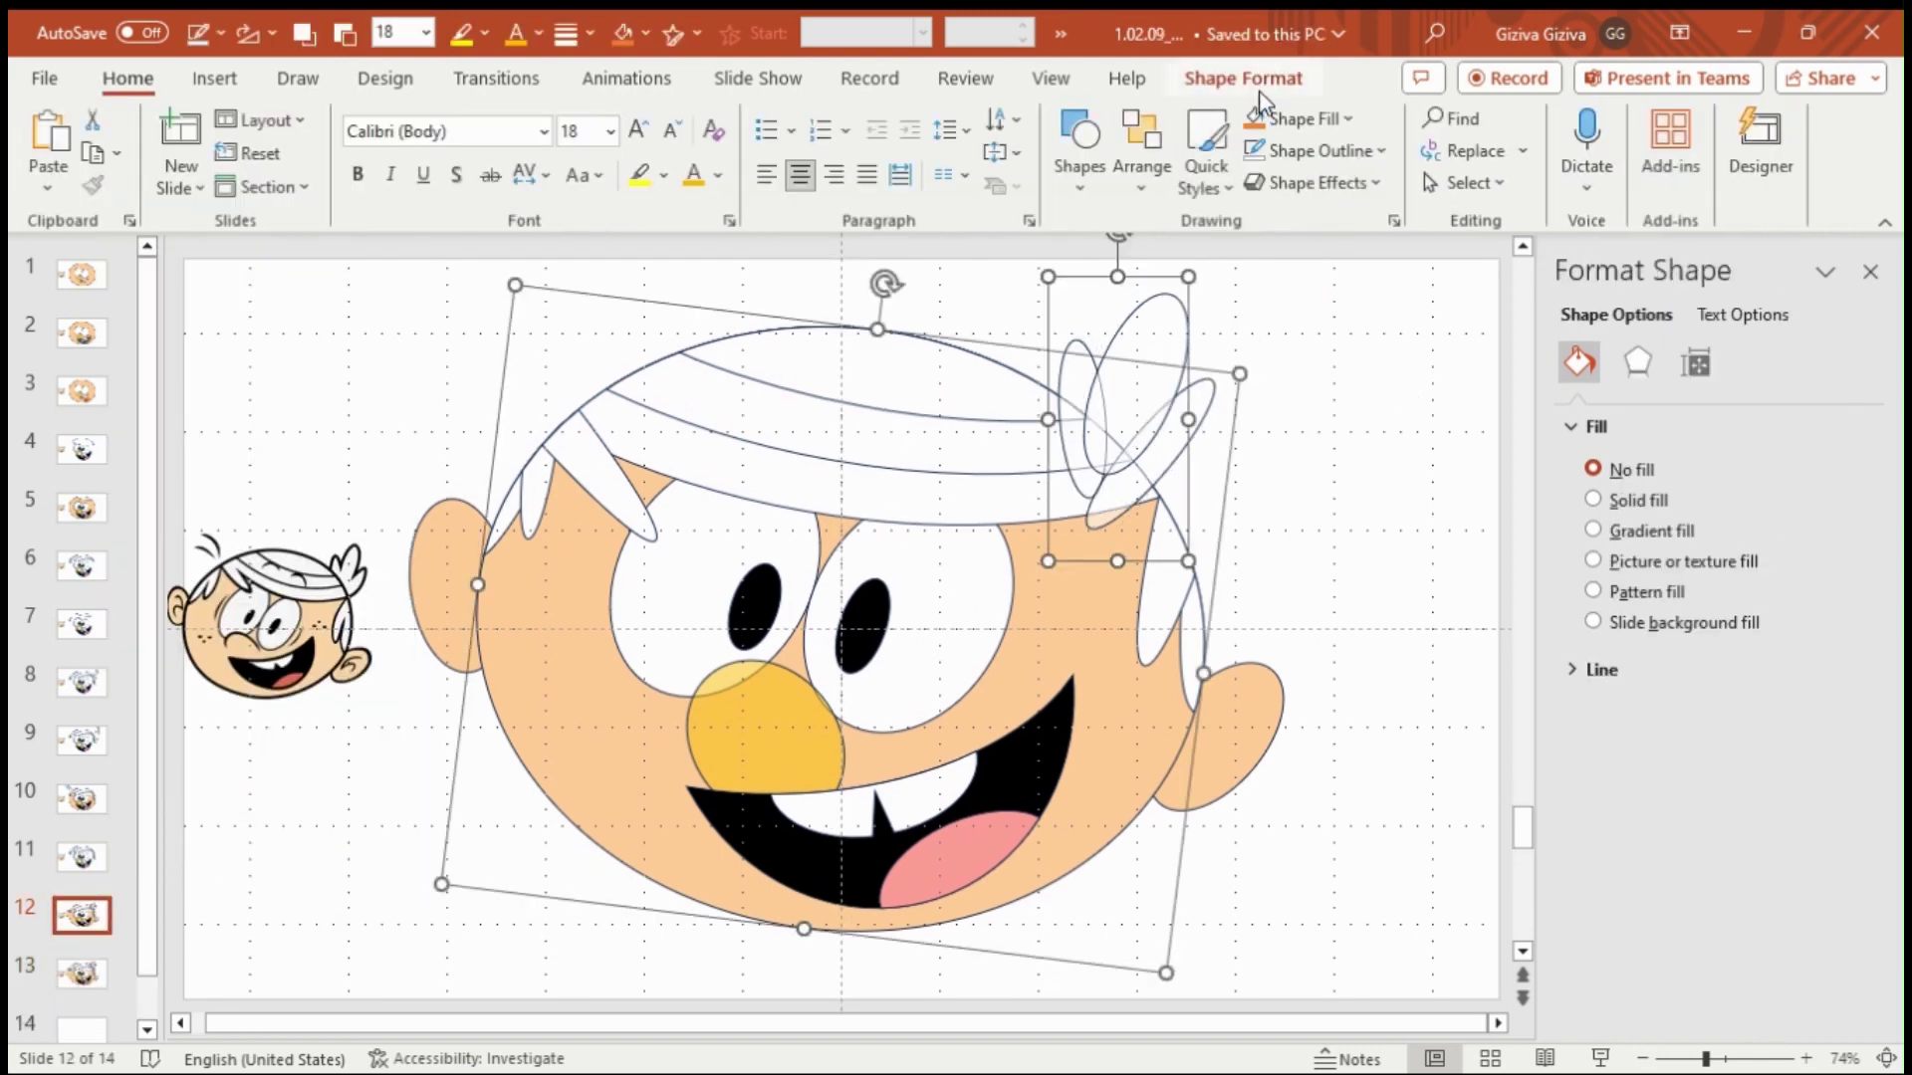
{"action": "left_click", "coordinate": [1335, 501]}
{"action": "left_click_drag", "start_coordinate": [1331, 492], "coordinate": [1031, 254]}
{"action": "left_click", "coordinate": [1573, 150]}
{"action": "left_click", "coordinate": [1578, 246]}
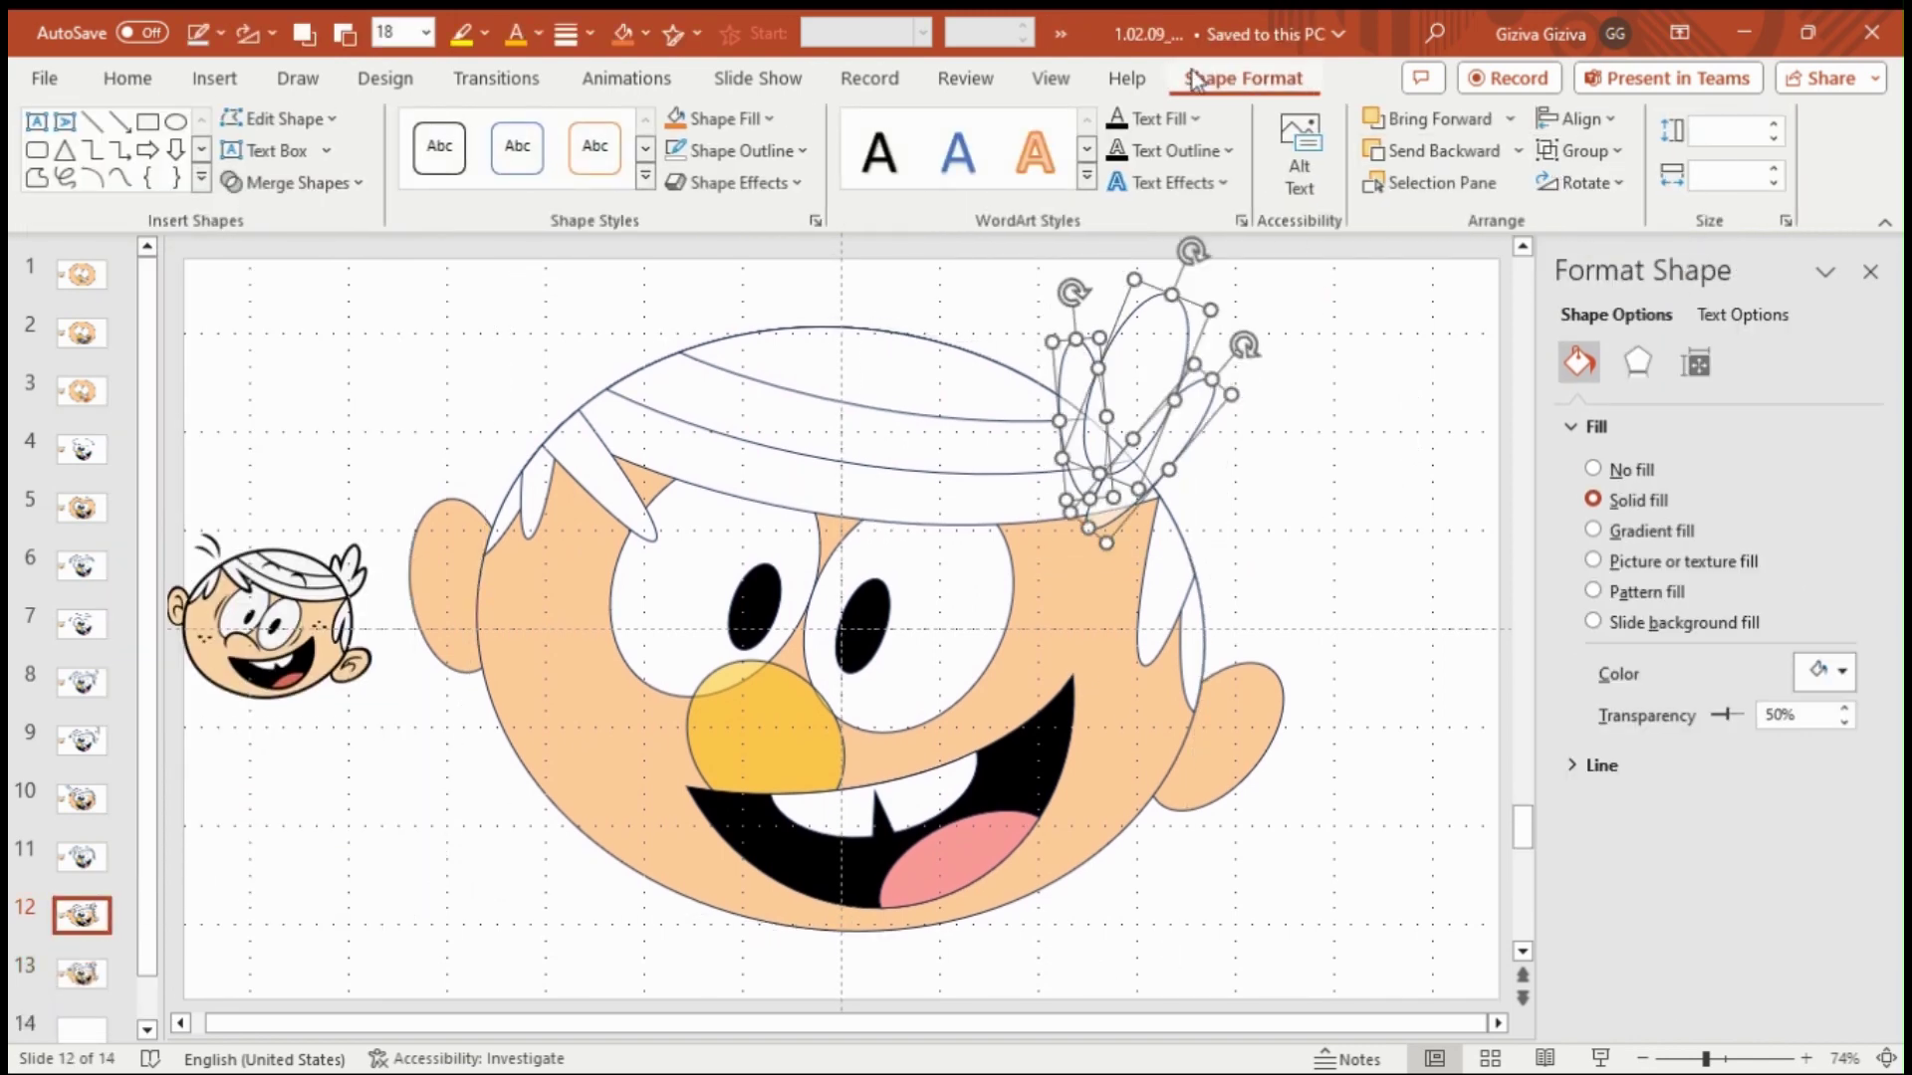
{"action": "left_click", "coordinate": [289, 182]}
{"action": "left_click", "coordinate": [290, 218]}
- Subtract the face from the merged tuft and copy the resulting hair tuft
{"action": "left_click", "coordinate": [1083, 635], "text": "shift"}
{"action": "left_click", "coordinate": [293, 182]}
{"action": "left_click", "coordinate": [294, 361]}
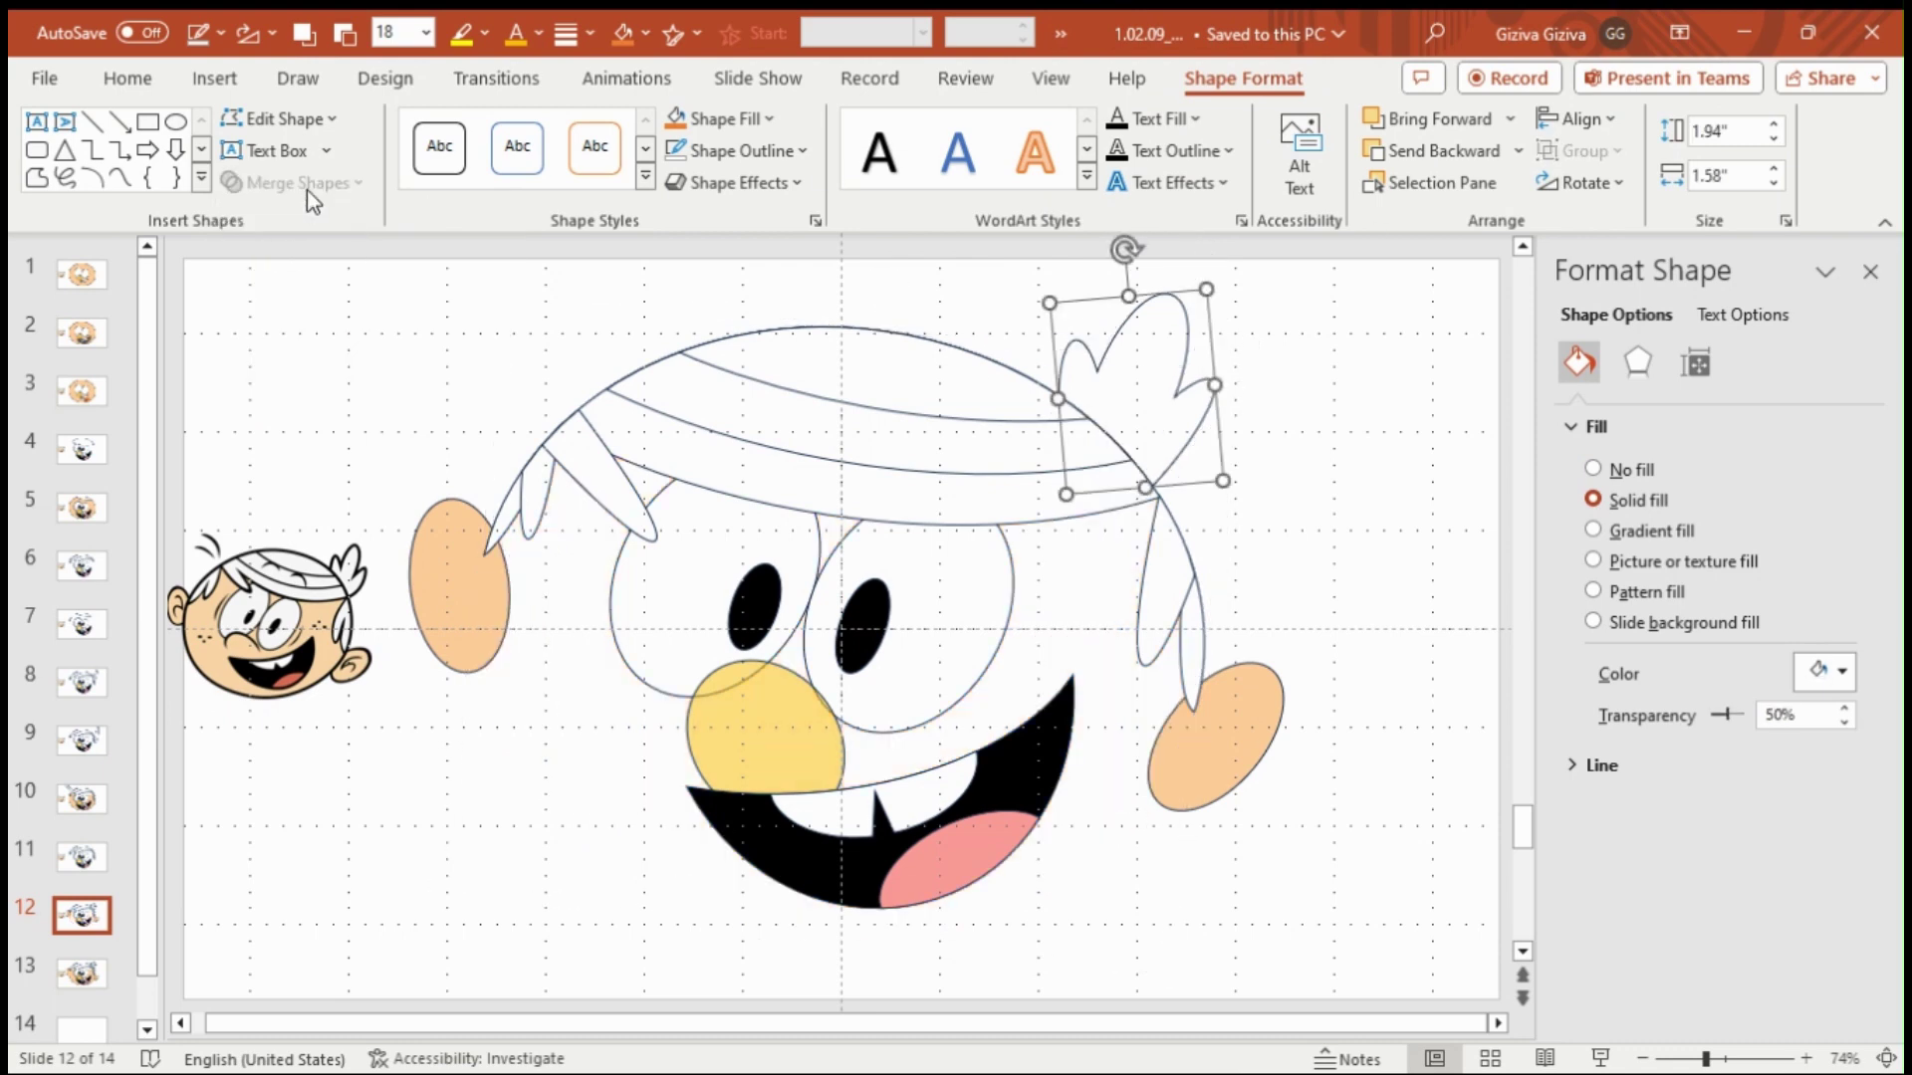
{"action": "right_click", "coordinate": [1141, 411]}
{"action": "left_click", "coordinate": [1208, 427]}
{"action": "scroll", "coordinate": [1163, 404], "scroll_direction": "down", "scroll_amount": 1}
- Paste the hair tuft onto slide 13
{"action": "right_click", "coordinate": [1163, 403]}
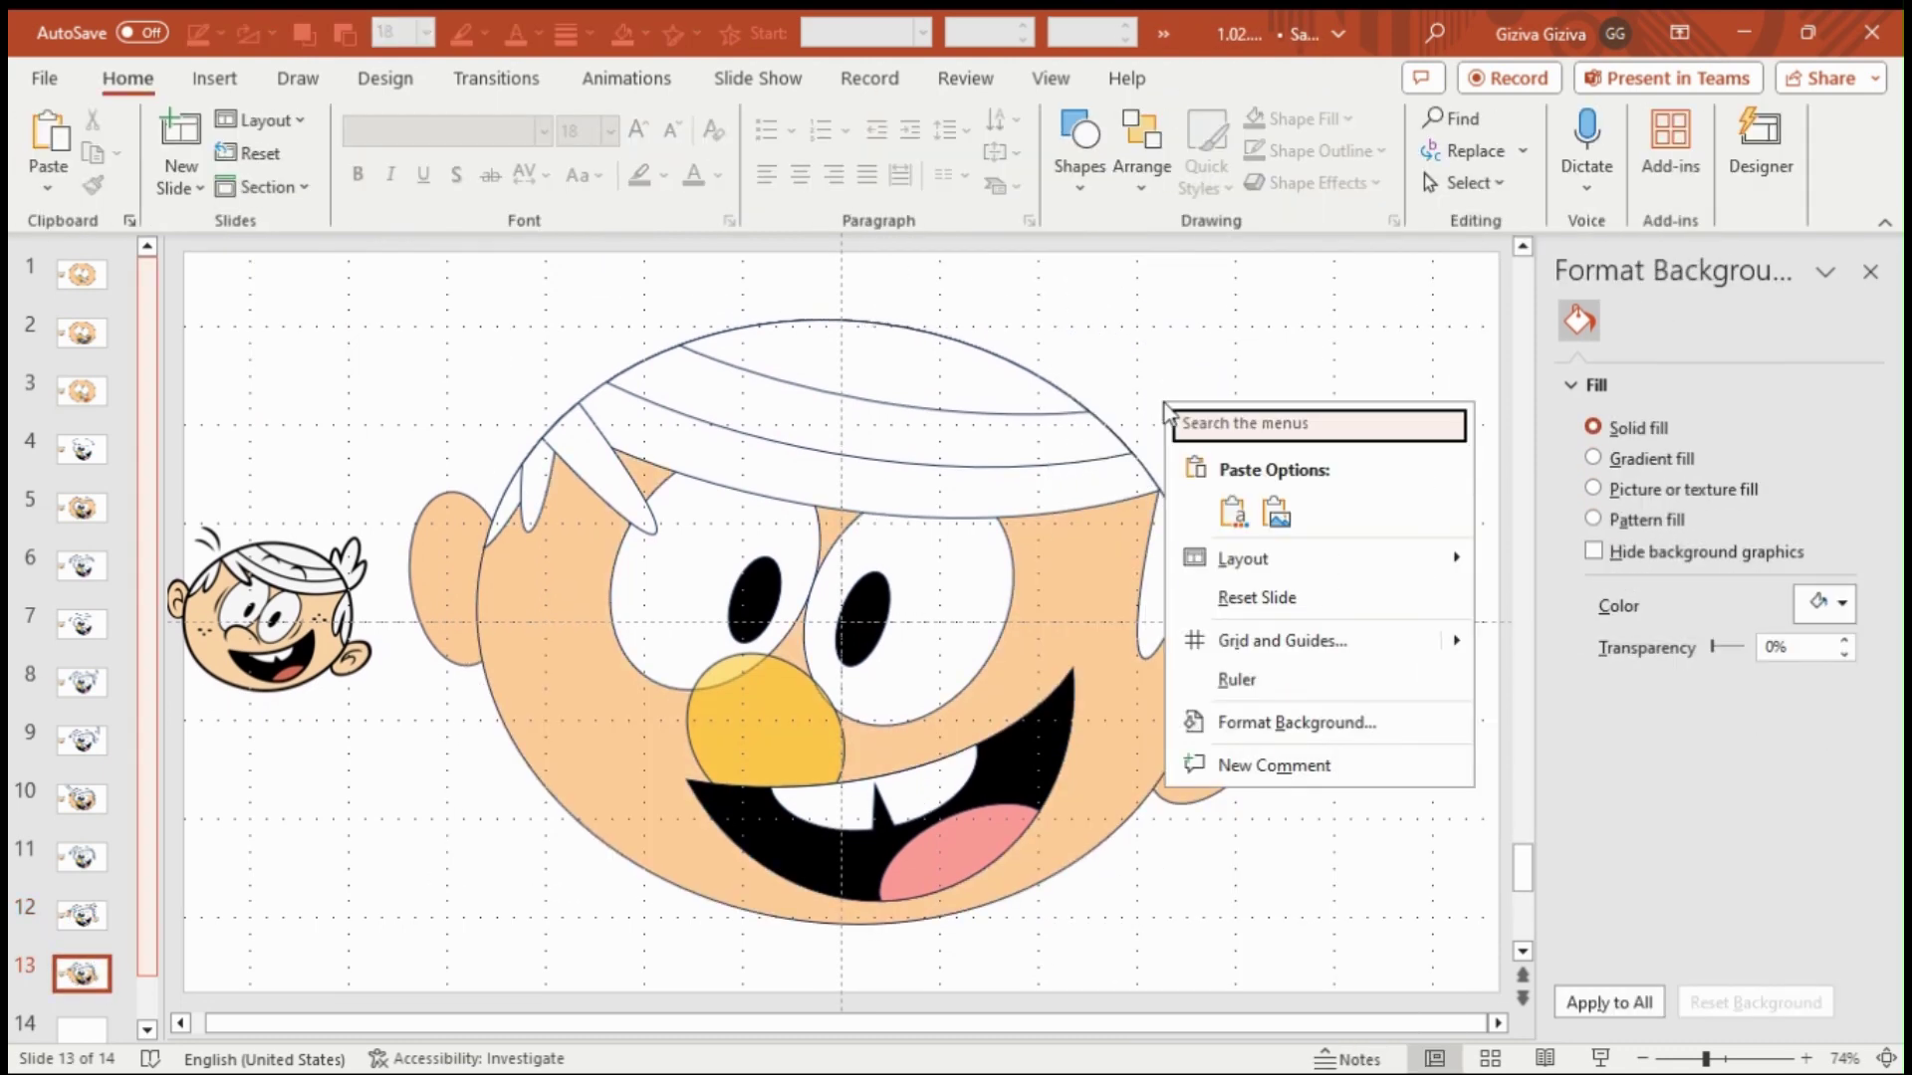
{"action": "left_click", "coordinate": [1234, 510]}
{"action": "left_click", "coordinate": [1163, 401]}
{"action": "left_click", "coordinate": [1404, 499]}
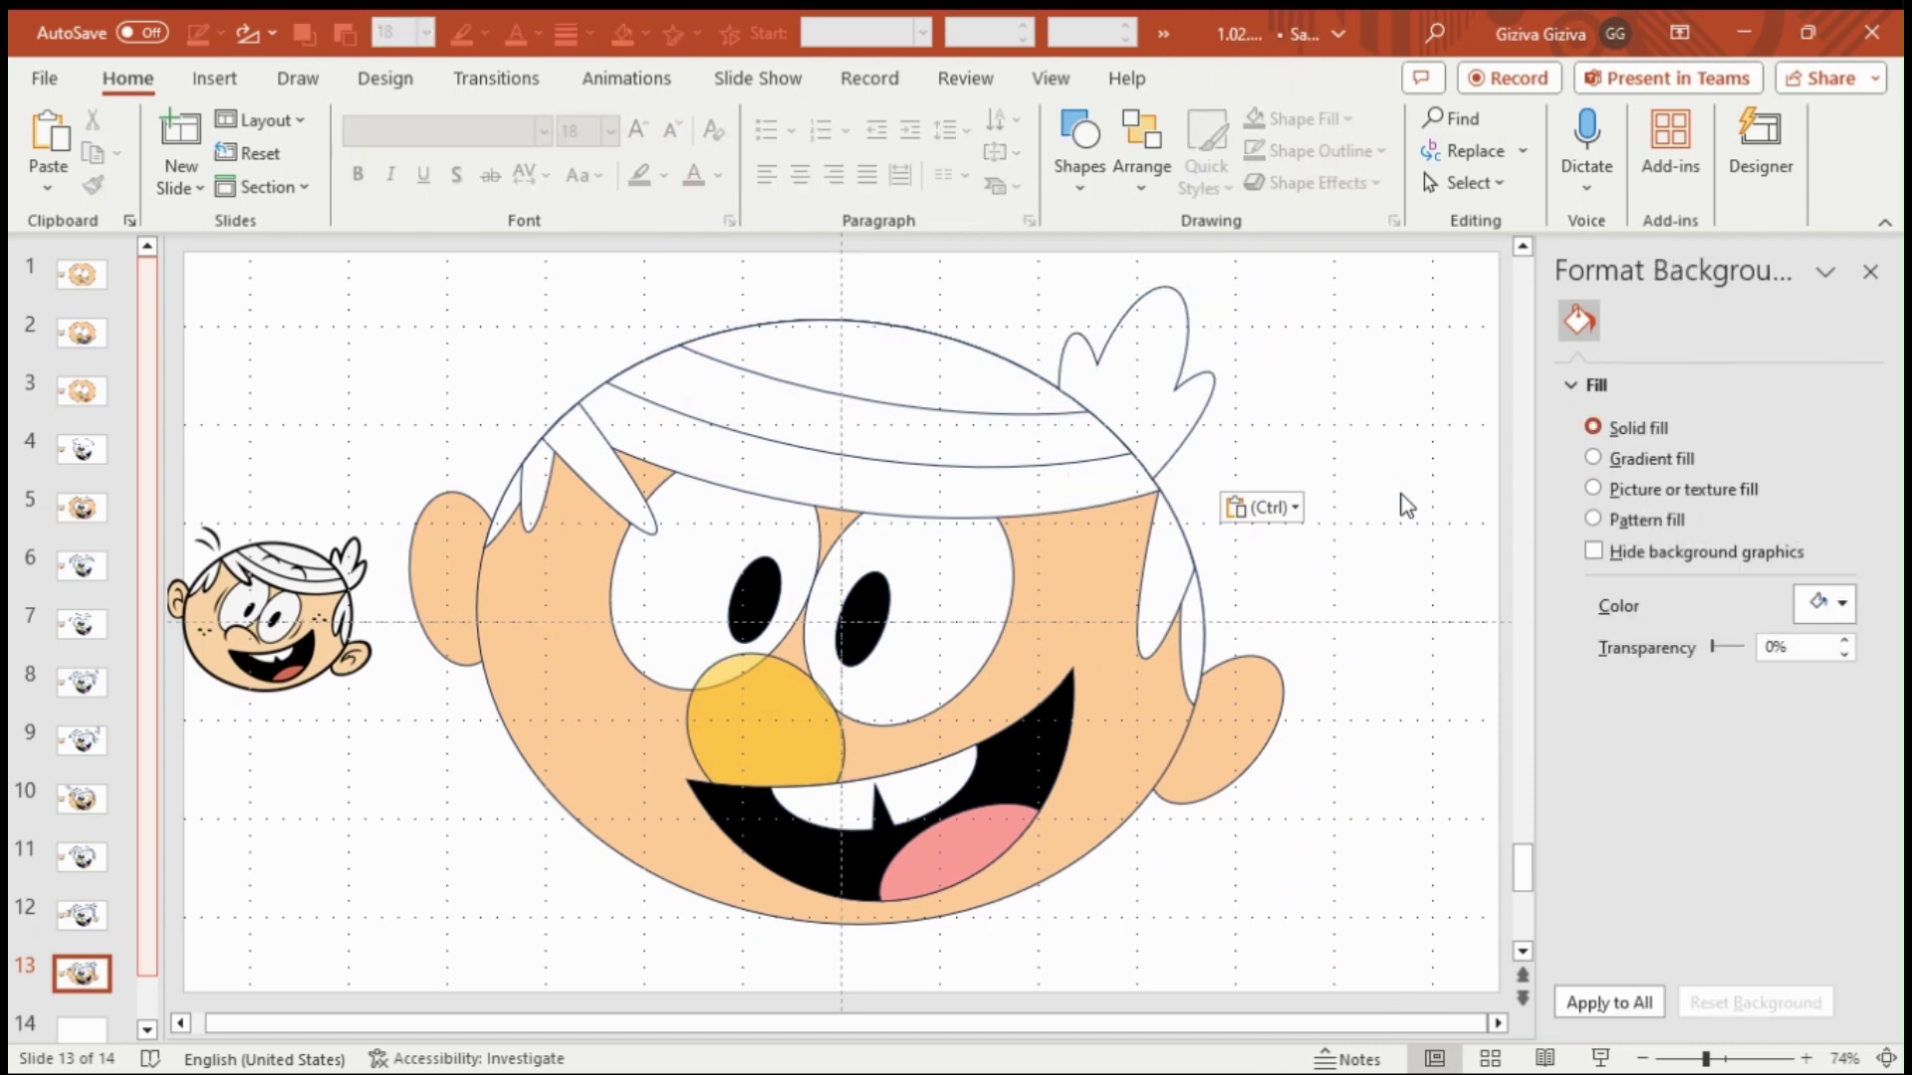
- Draw a small black oval dot on the face
{"action": "left_click", "coordinate": [1078, 149]}
{"action": "left_click", "coordinate": [1103, 428]}
{"action": "left_click", "coordinate": [784, 572]}
{"action": "left_click", "coordinate": [1820, 685]}
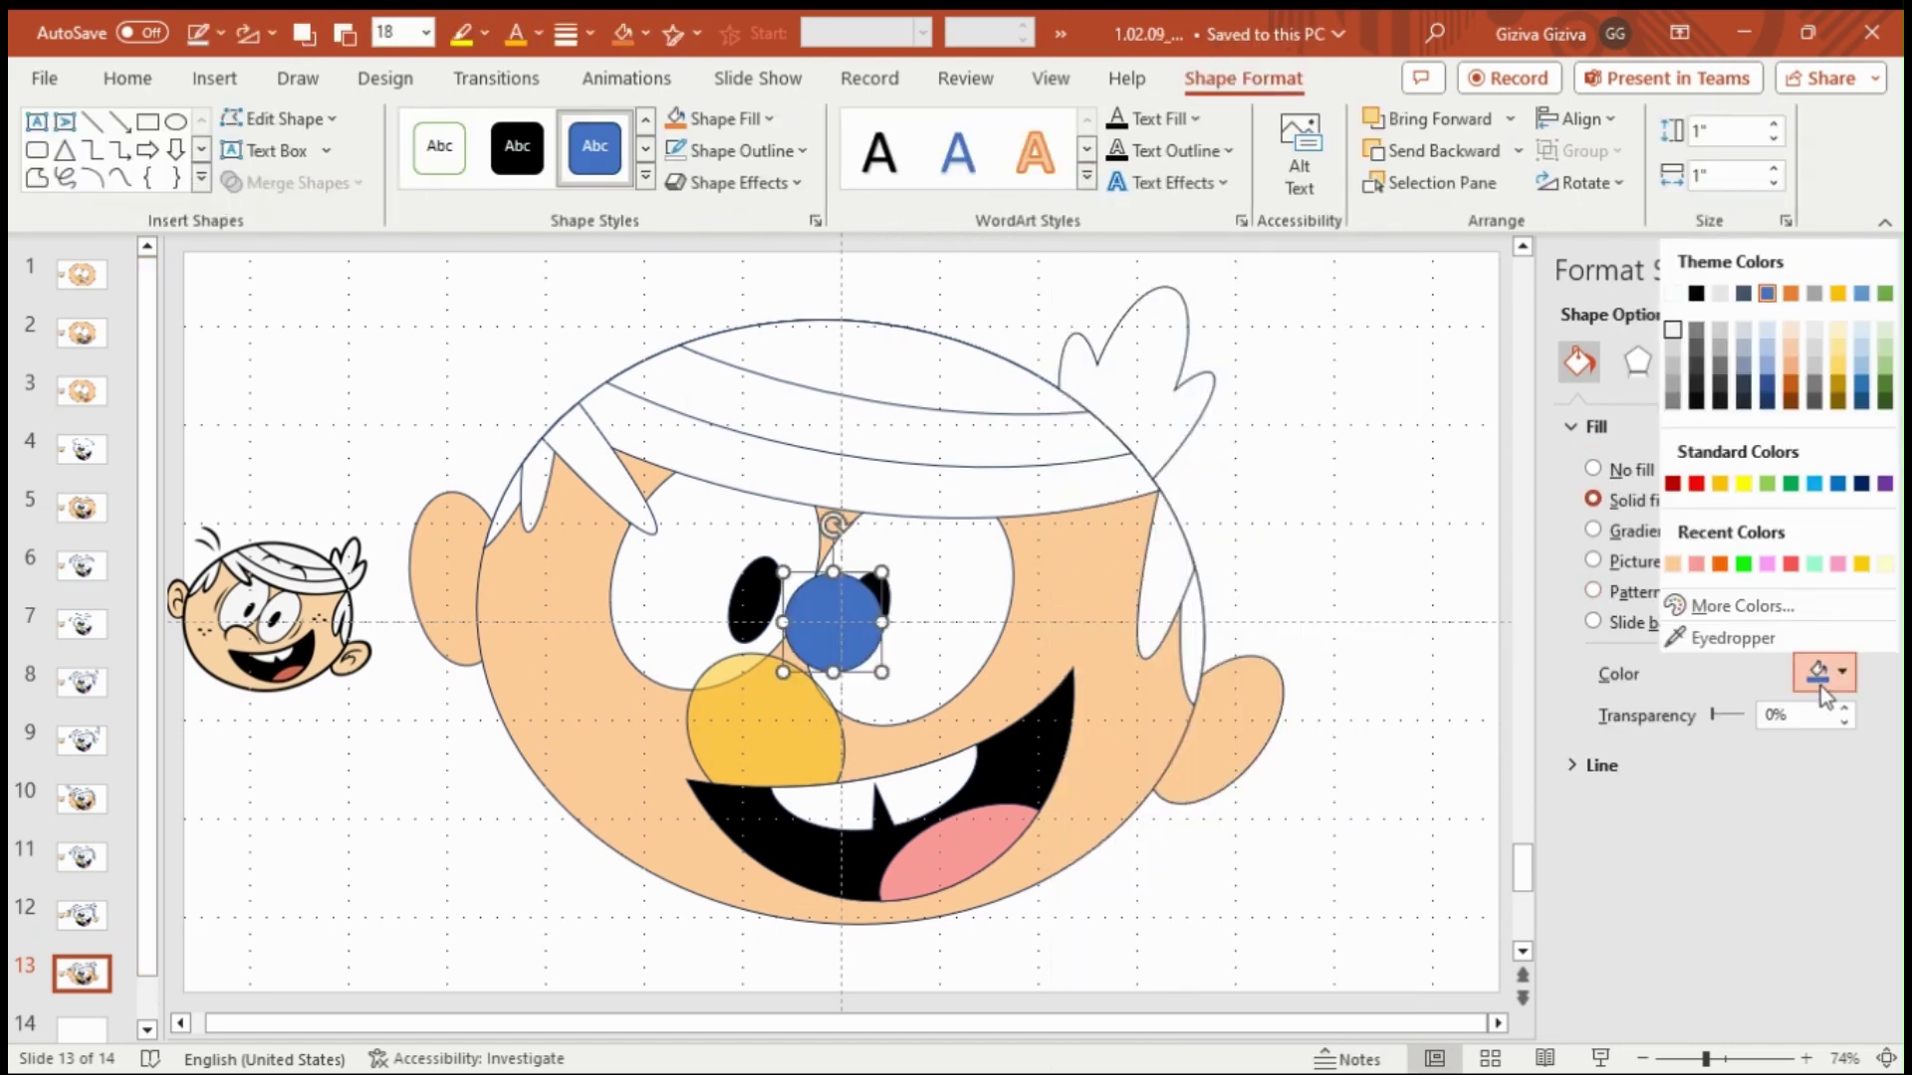
{"action": "left_click", "coordinate": [1821, 685]}
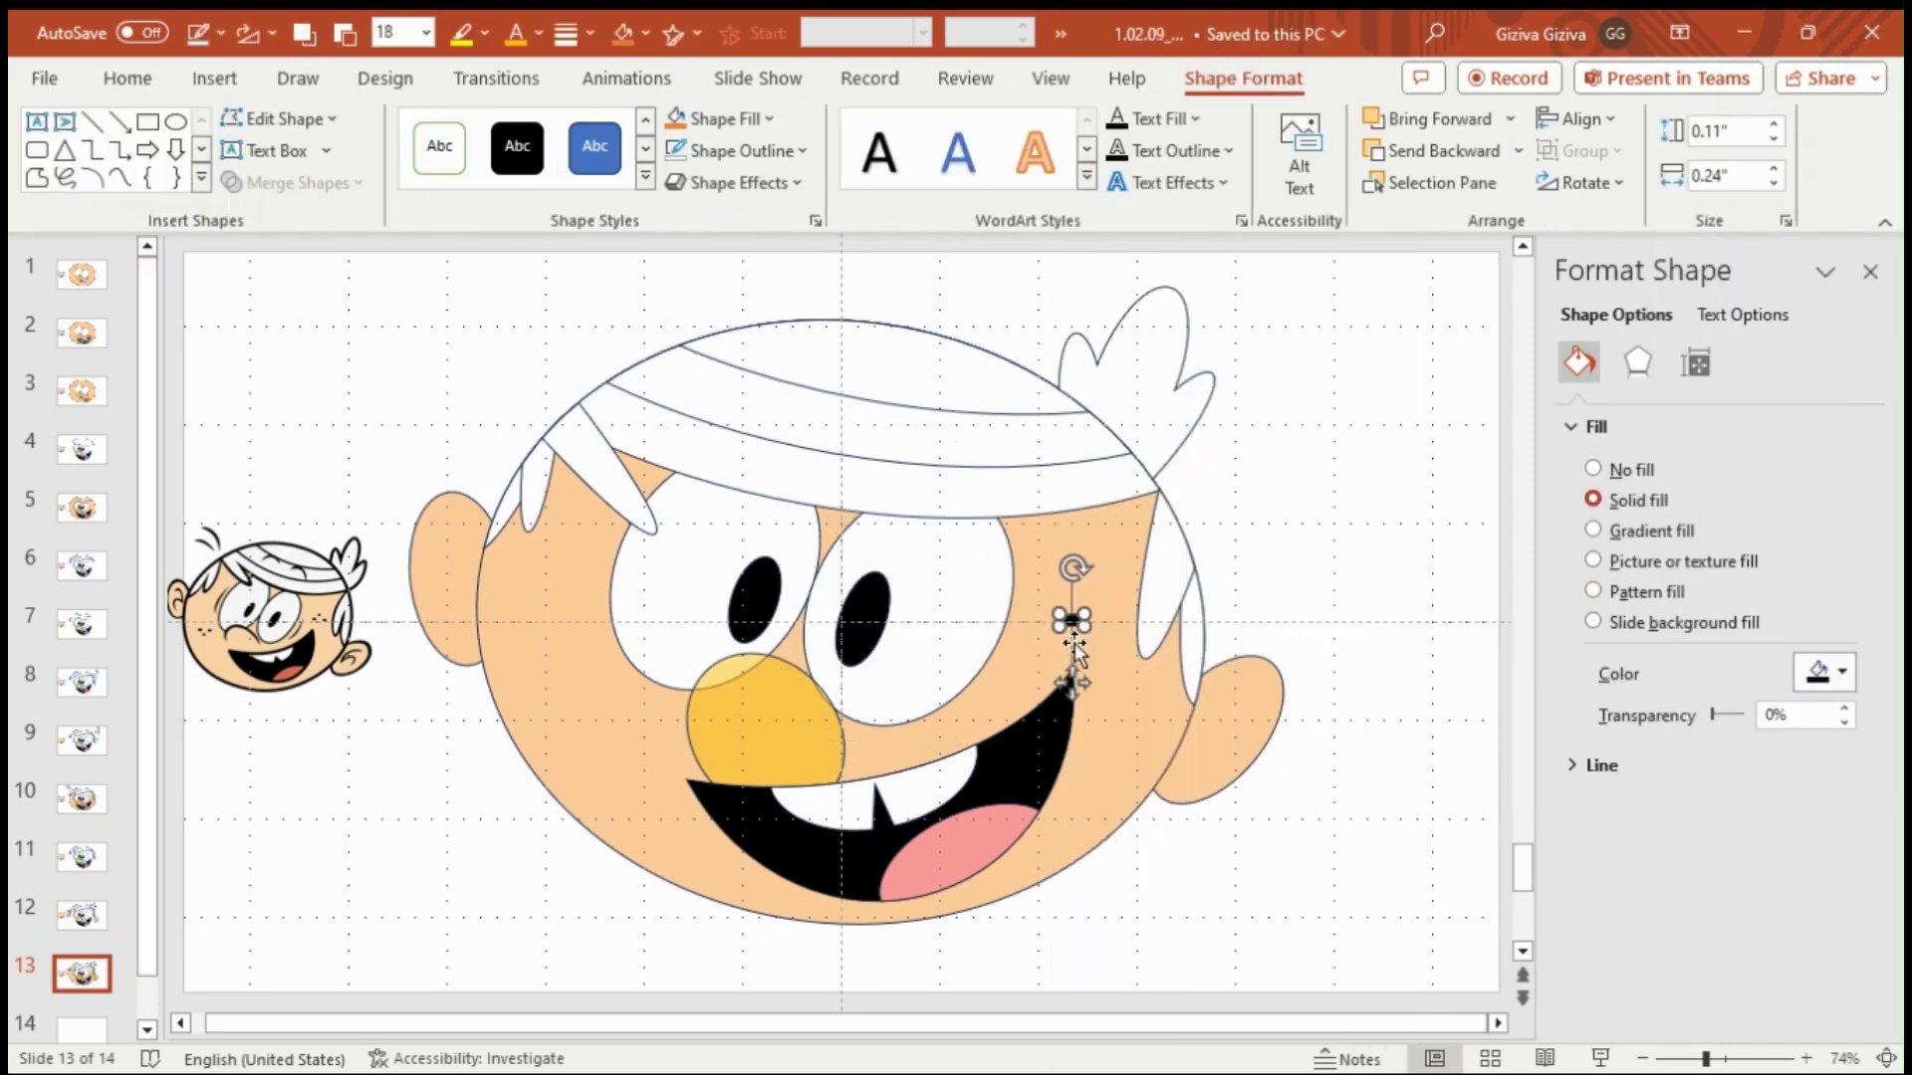
{"action": "left_click_drag", "start_coordinate": [1073, 643], "coordinate": [1084, 622]}
- Duplicate the dot into three freckles and set their width to 0.1"
{"action": "right_click", "coordinate": [1084, 621]}
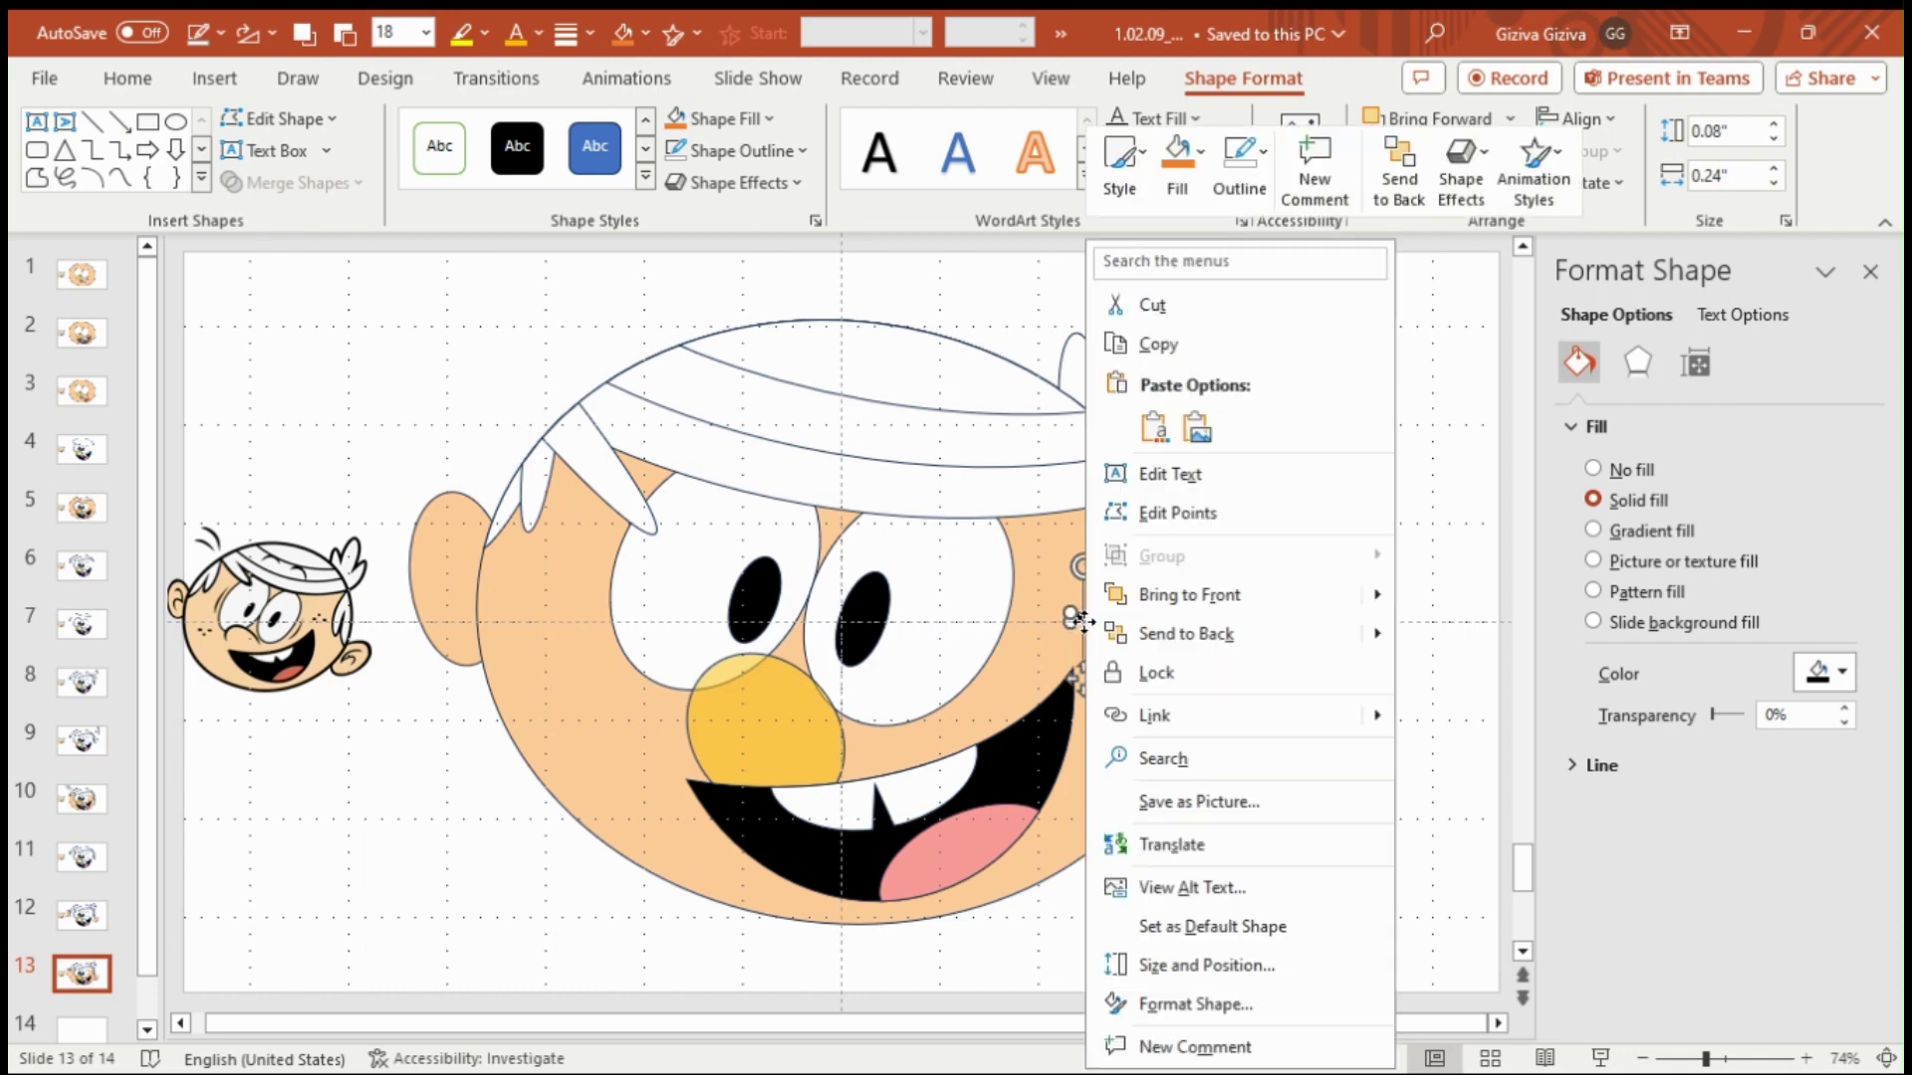
{"action": "left_click", "coordinate": [1425, 767]}
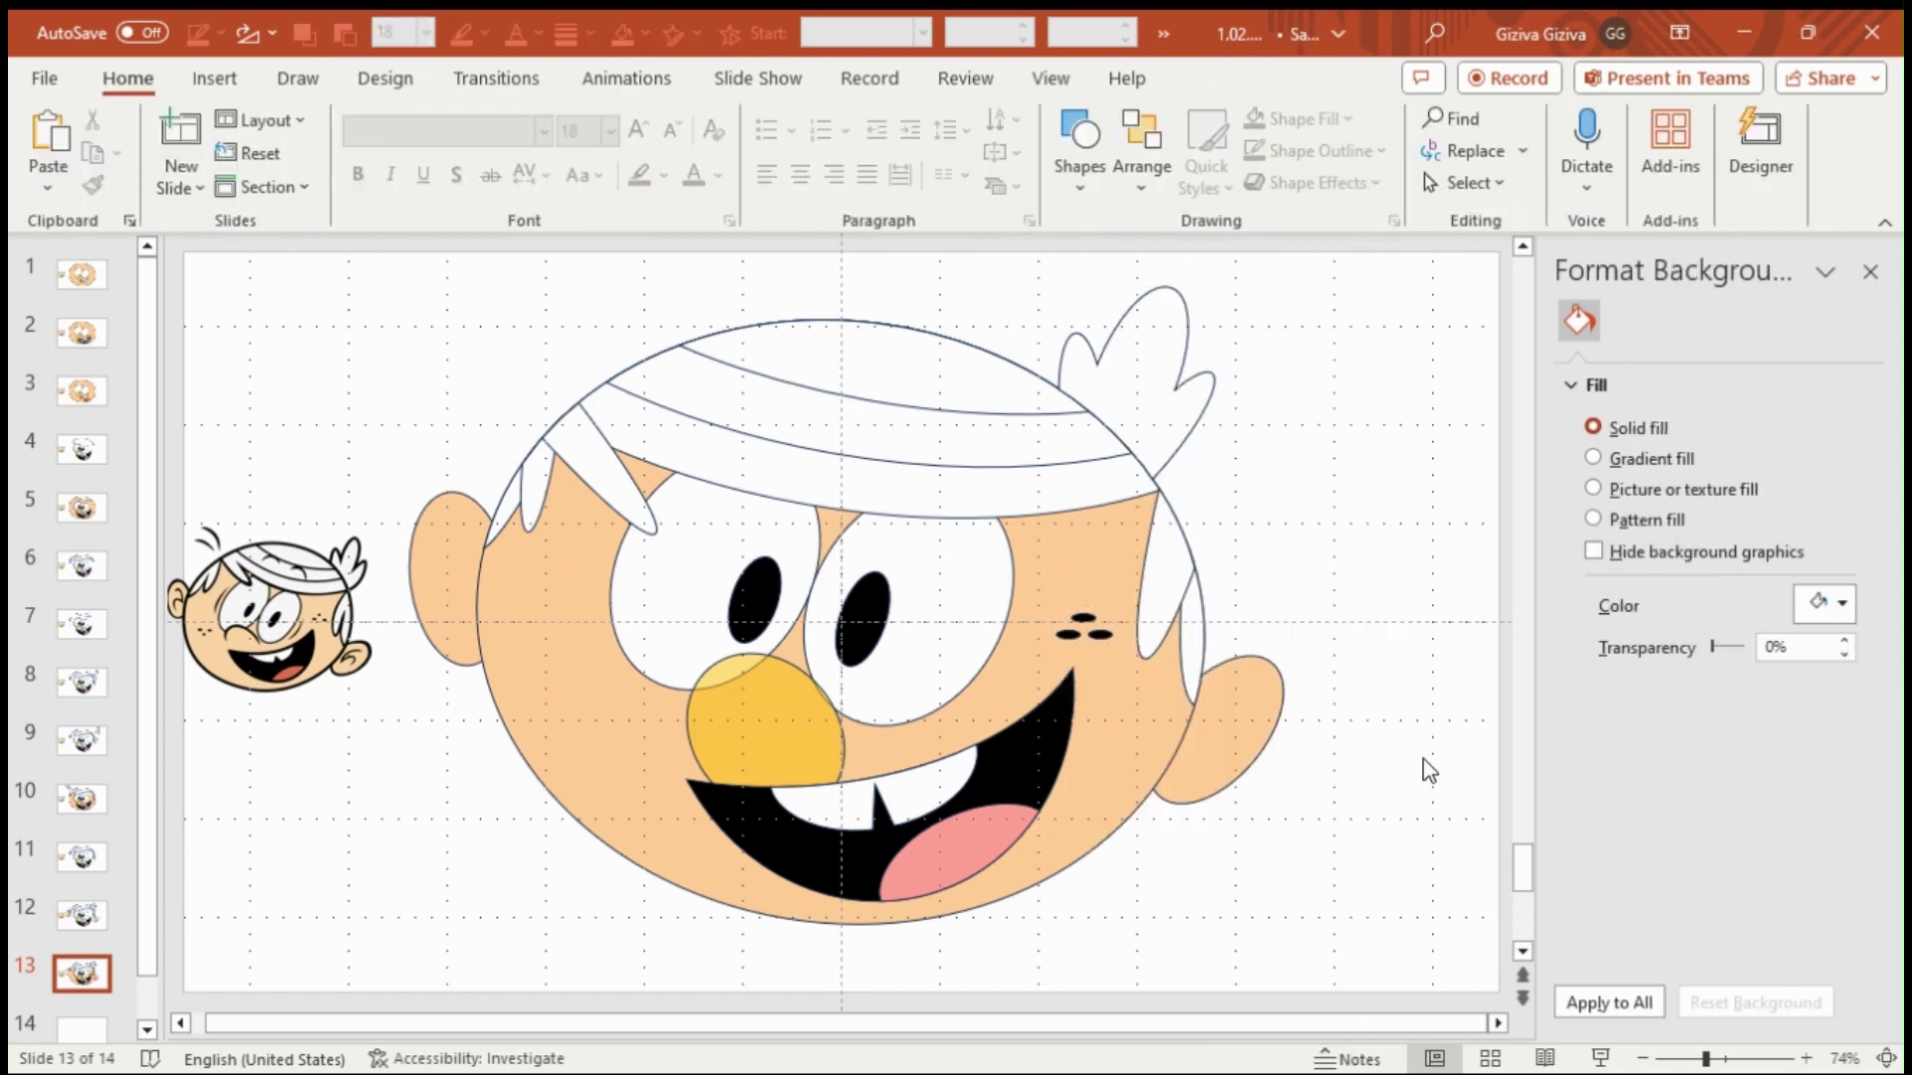
{"action": "left_click_drag", "start_coordinate": [1244, 582], "coordinate": [1007, 676]}
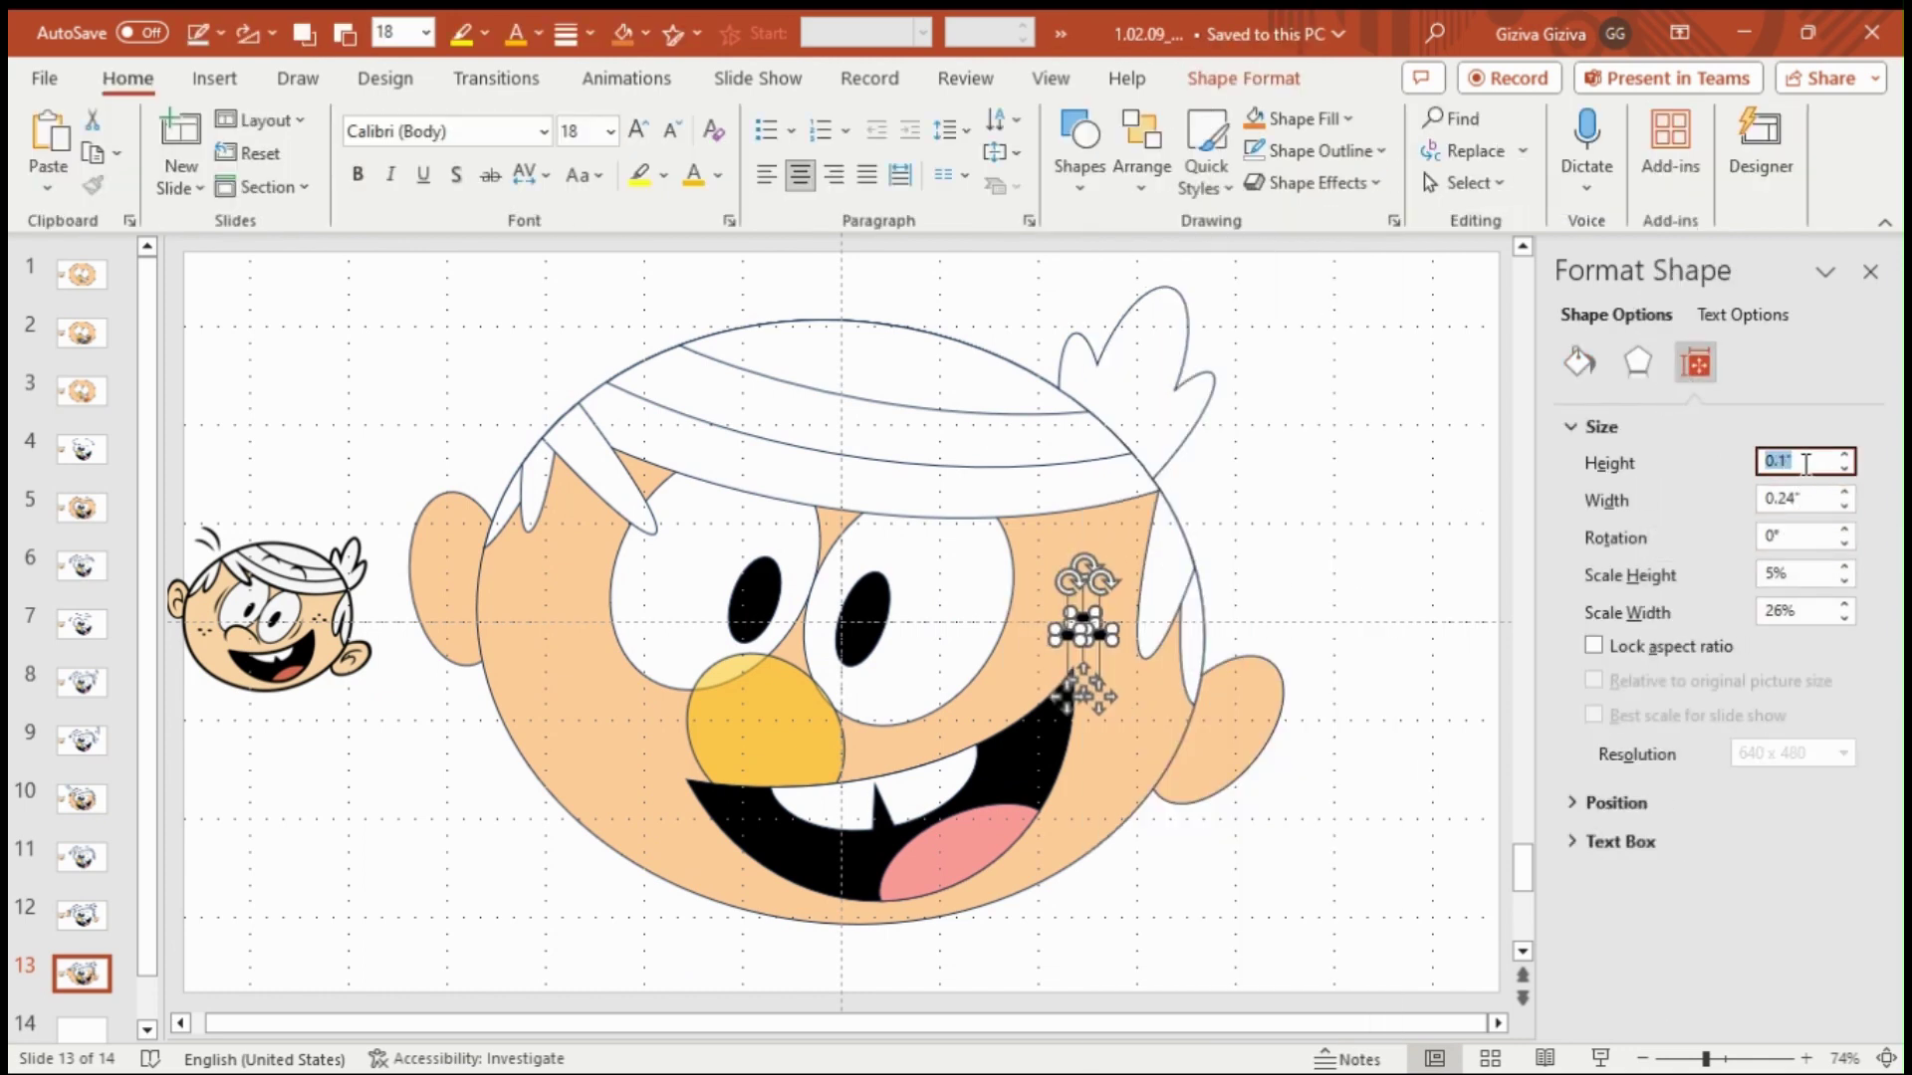
{"action": "type", "text": "0.1"}
{"action": "key", "text": "Return"}
{"action": "left_click", "coordinate": [1239, 623]}
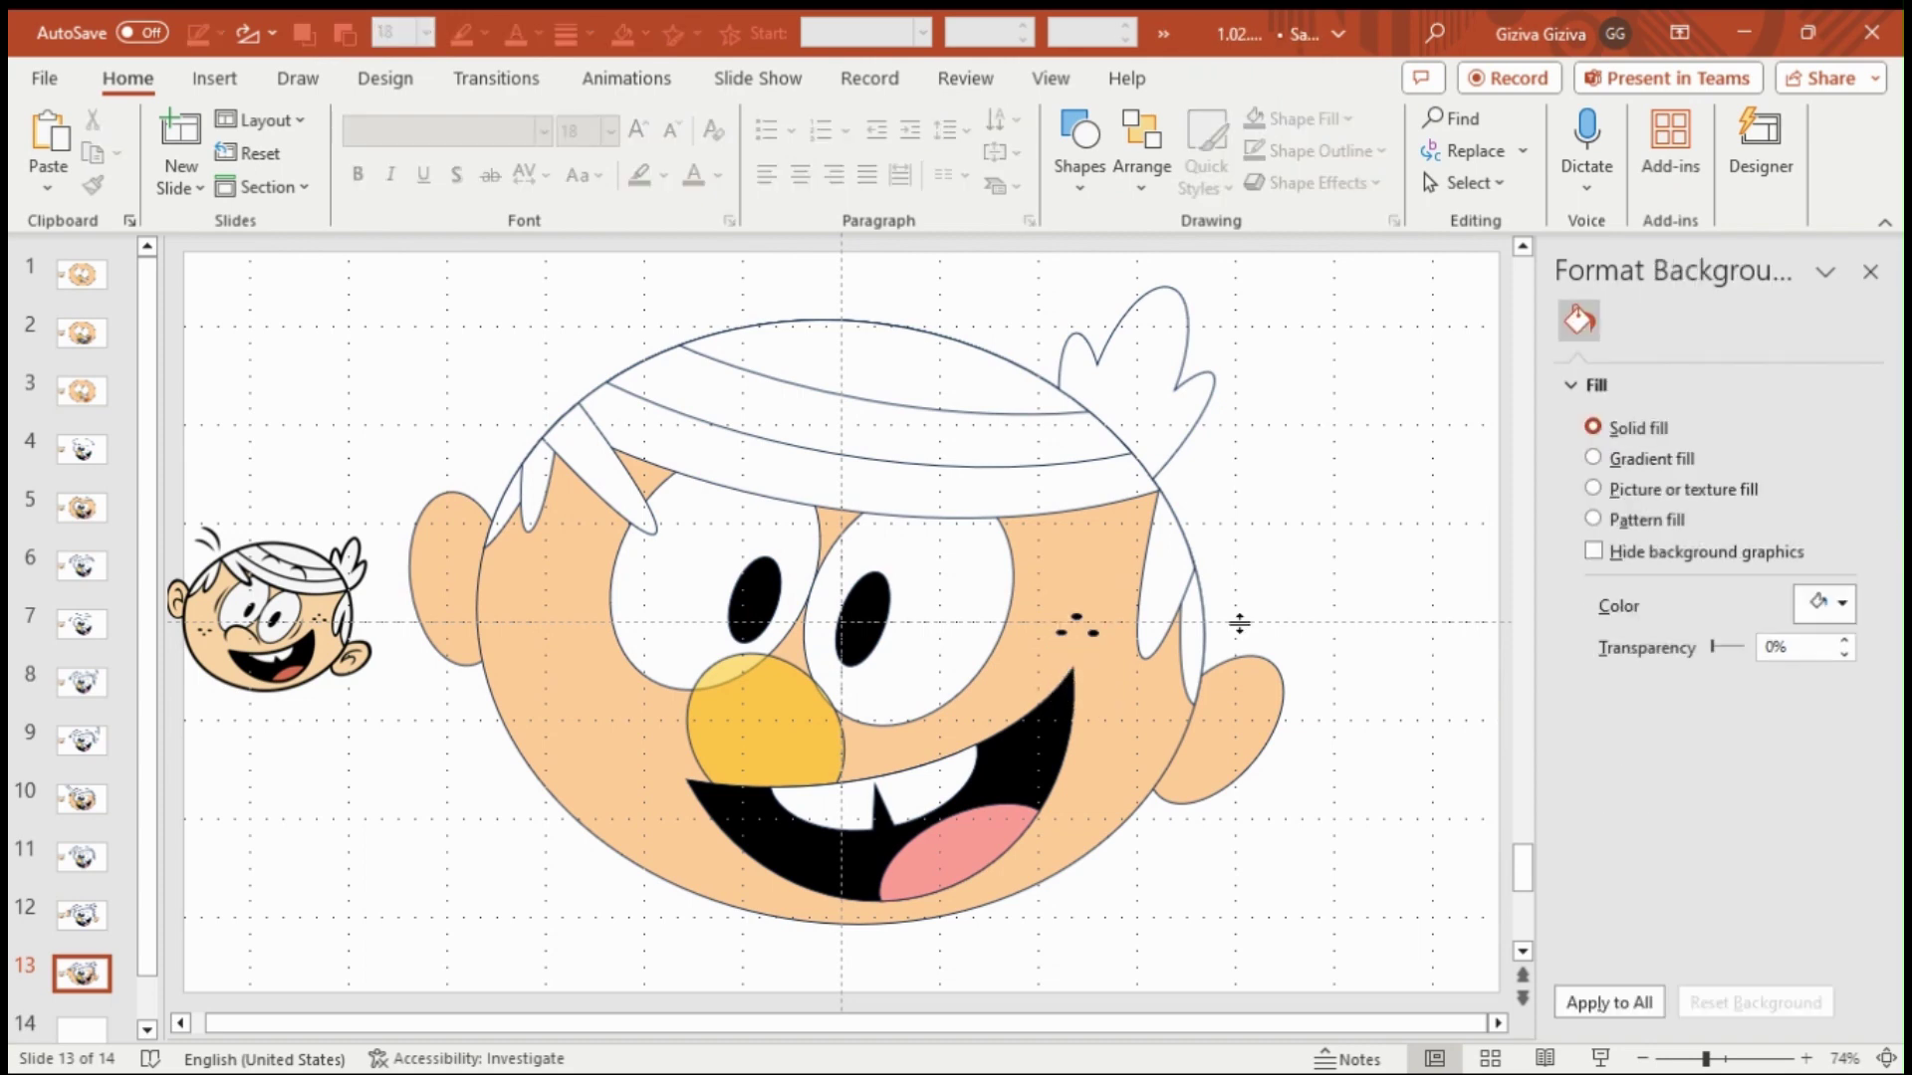
- Group the three freckle dots together
{"action": "left_click", "coordinate": [1116, 634]}
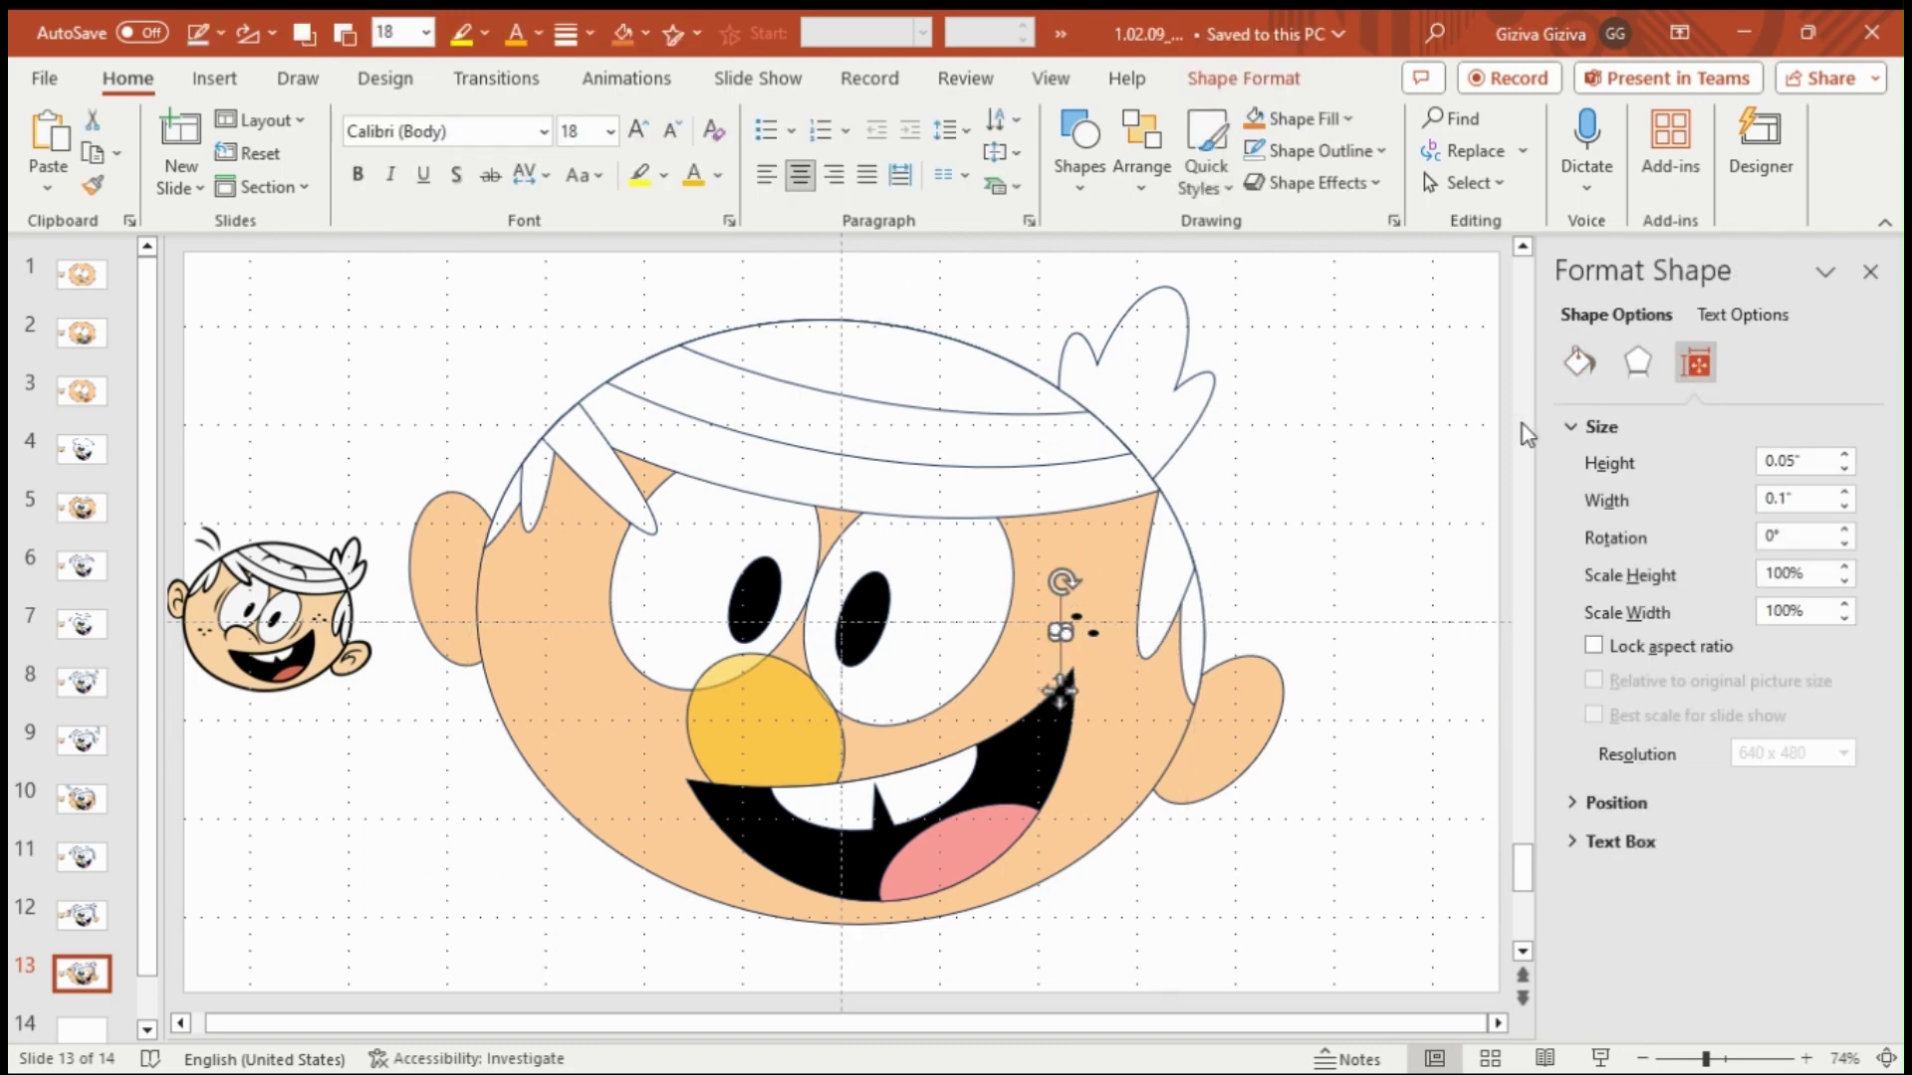
{"action": "left_click", "coordinate": [1093, 687]}
{"action": "left_click_drag", "start_coordinate": [1294, 590], "coordinate": [1024, 665]}
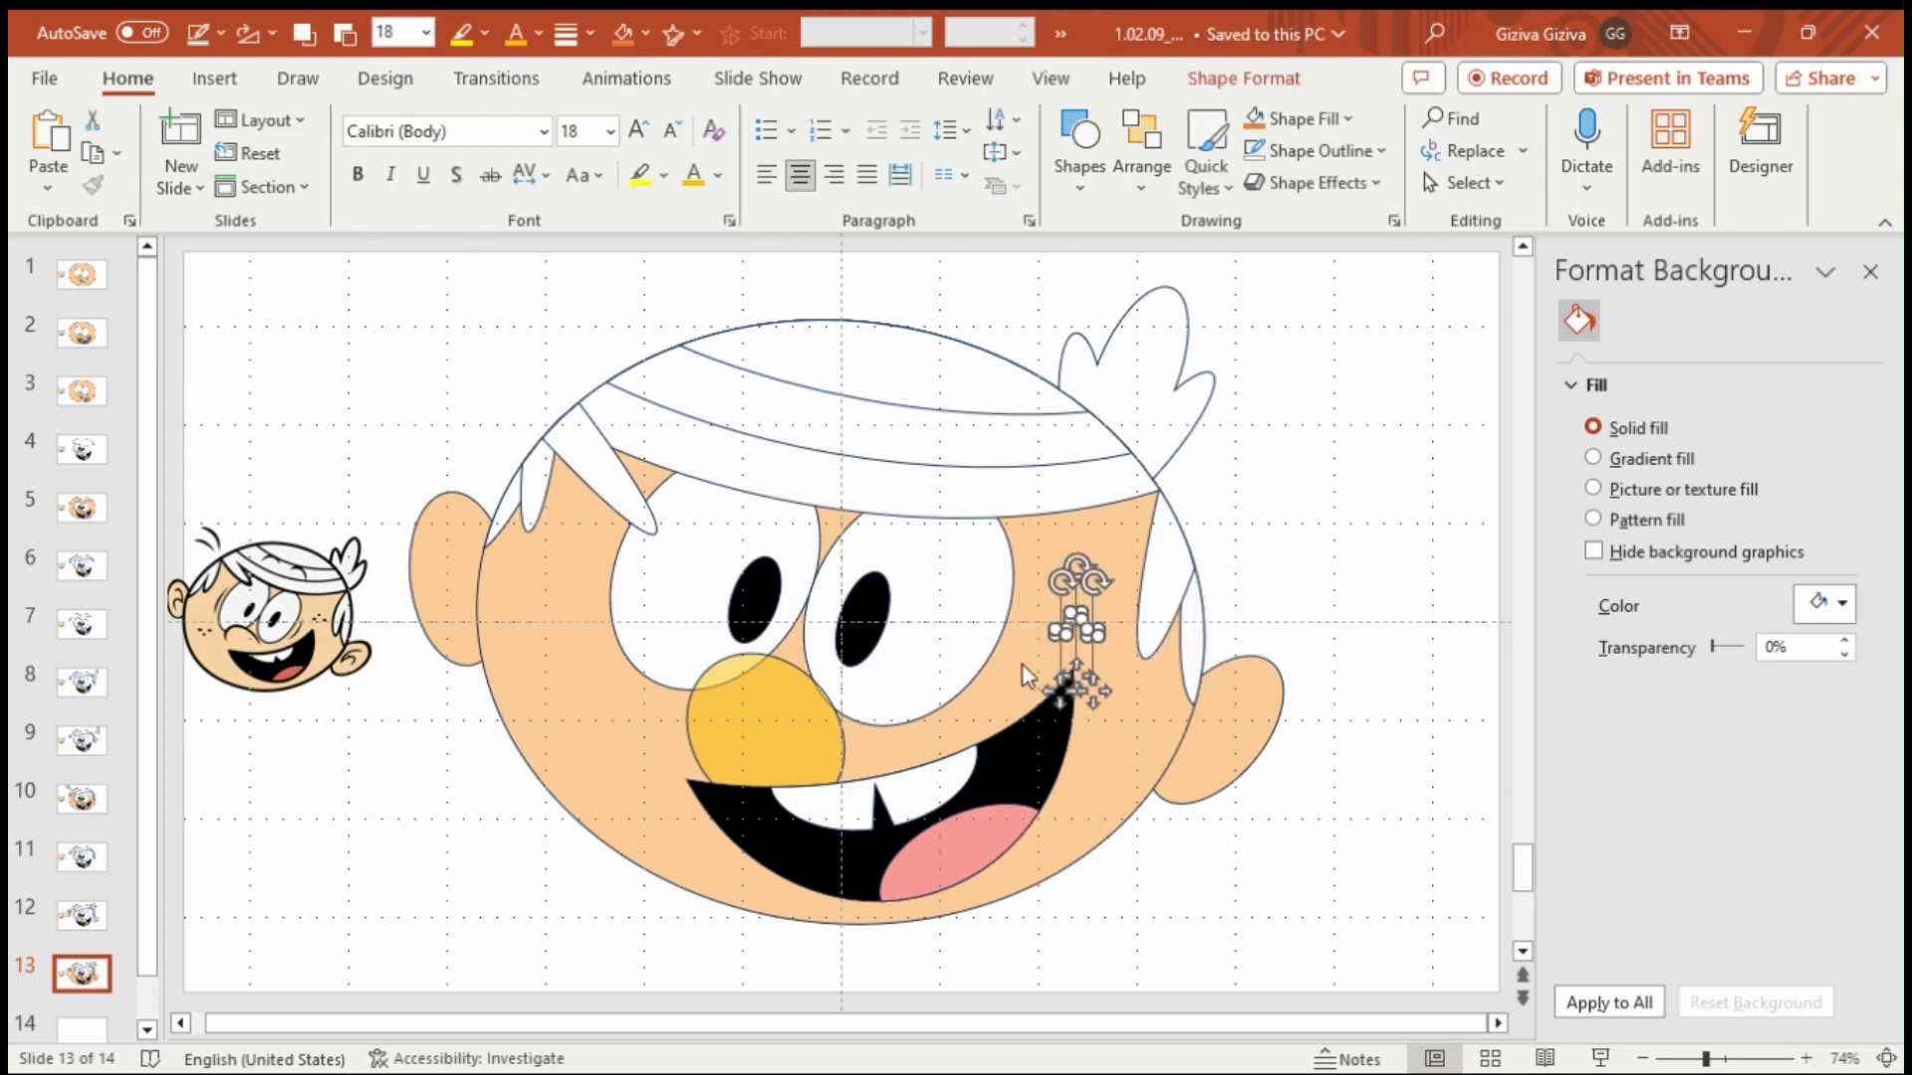
{"action": "left_click", "coordinate": [1243, 78]}
- Copy the freckle group and paste a copy turned 180° for the other cheek
{"action": "left_click", "coordinate": [1079, 636]}
{"action": "left_click", "coordinate": [1086, 628]}
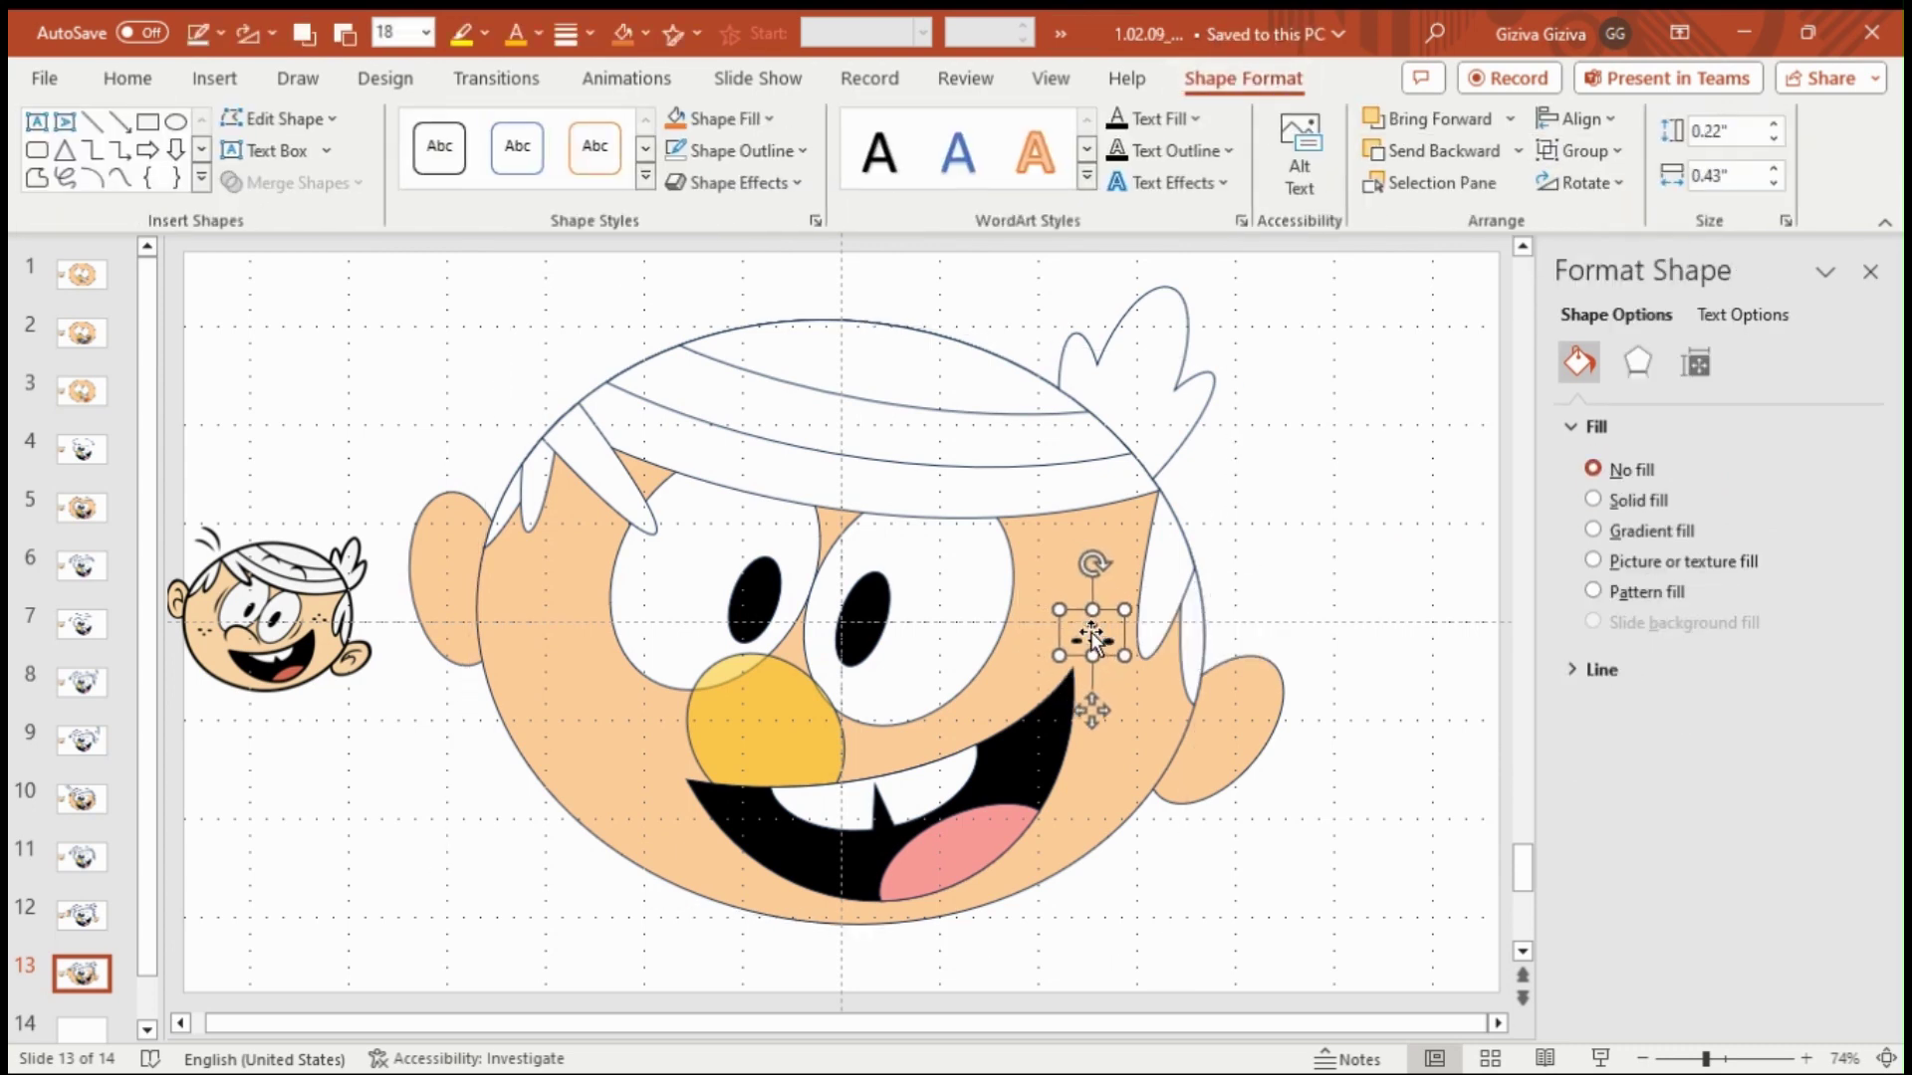
{"action": "right_click", "coordinate": [1096, 639]}
{"action": "left_click", "coordinate": [1095, 639]}
{"action": "key", "text": "ctrl+c"}
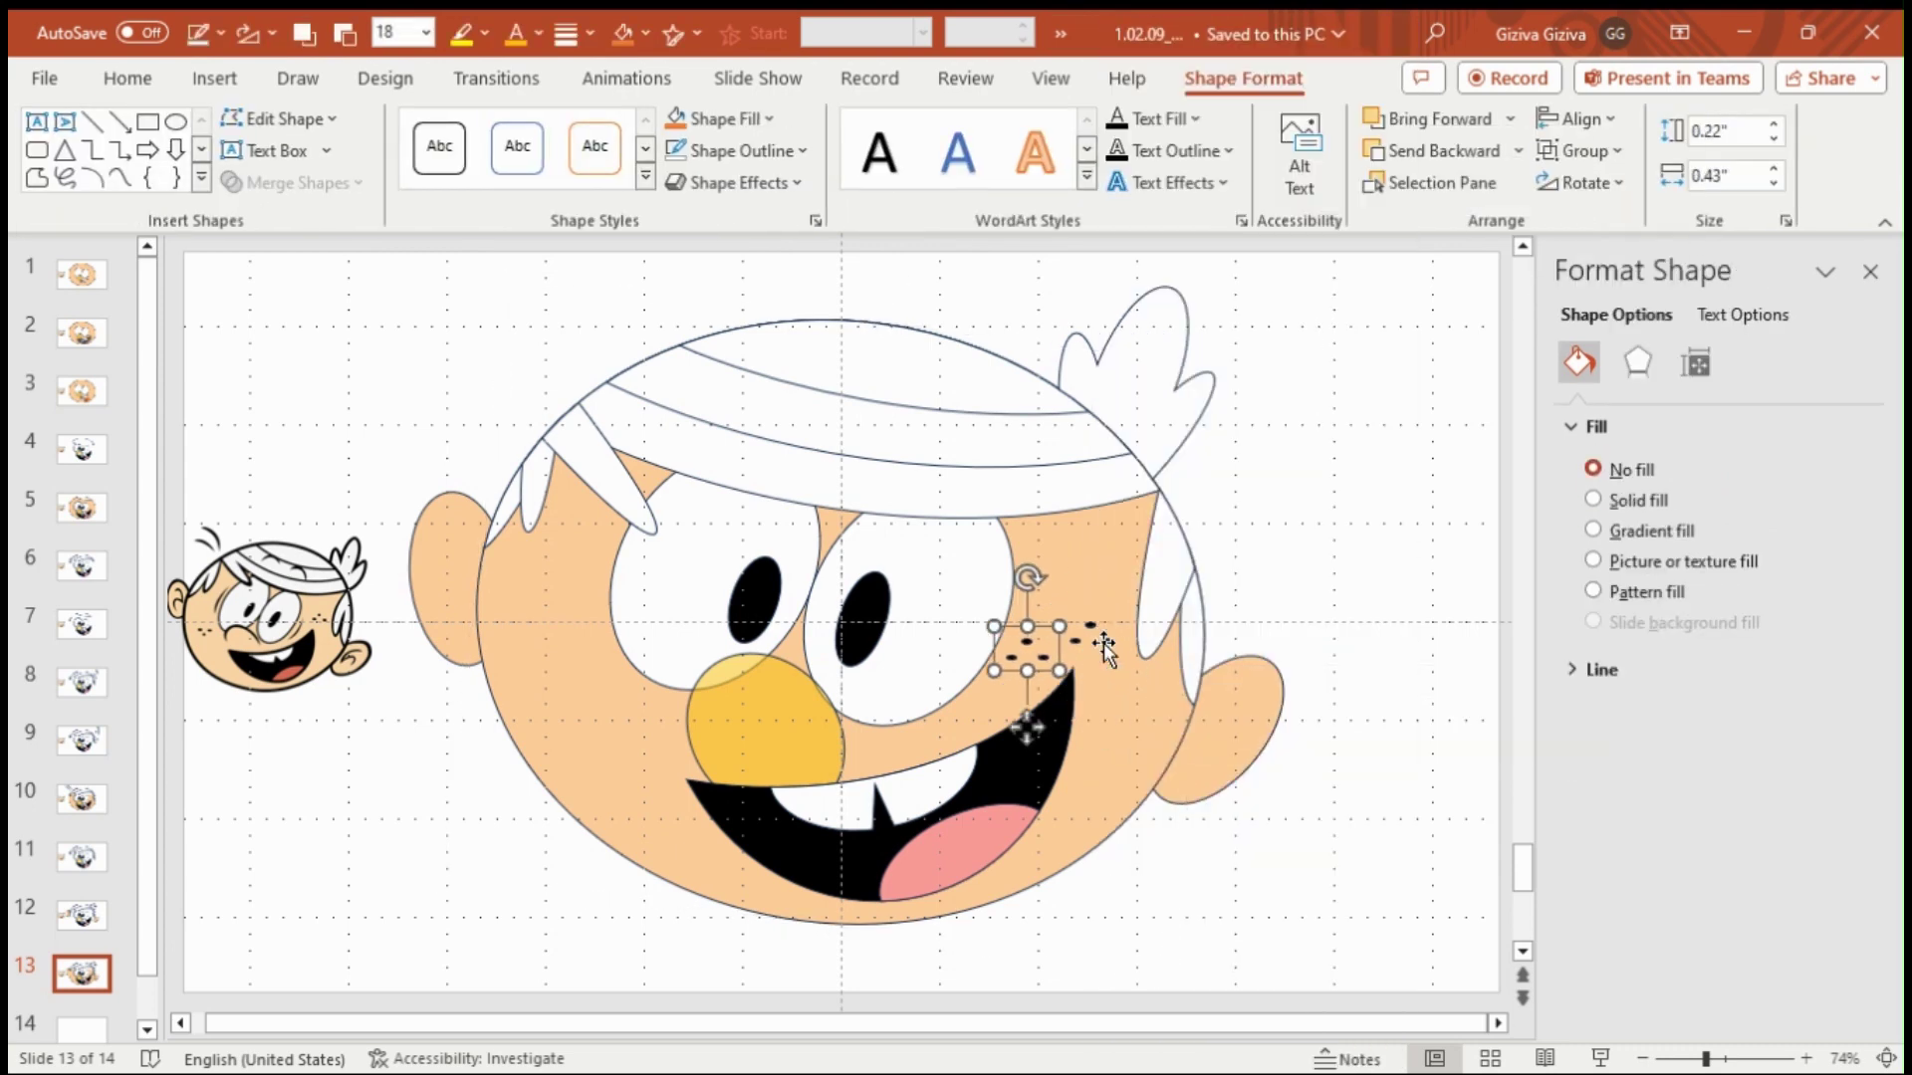
{"action": "key", "text": "ctrl+v"}
{"action": "key", "text": "alt+Right"}
{"action": "key", "text": "alt+Right"}
{"action": "key", "text": "alt+Right"}
{"action": "key", "text": "alt+Right"}
{"action": "key", "text": "alt+Right"}
{"action": "key", "text": "alt+Right"}
{"action": "key", "text": "alt+Right"}
{"action": "key", "text": "alt+Right"}
{"action": "key", "text": "alt+Right"}
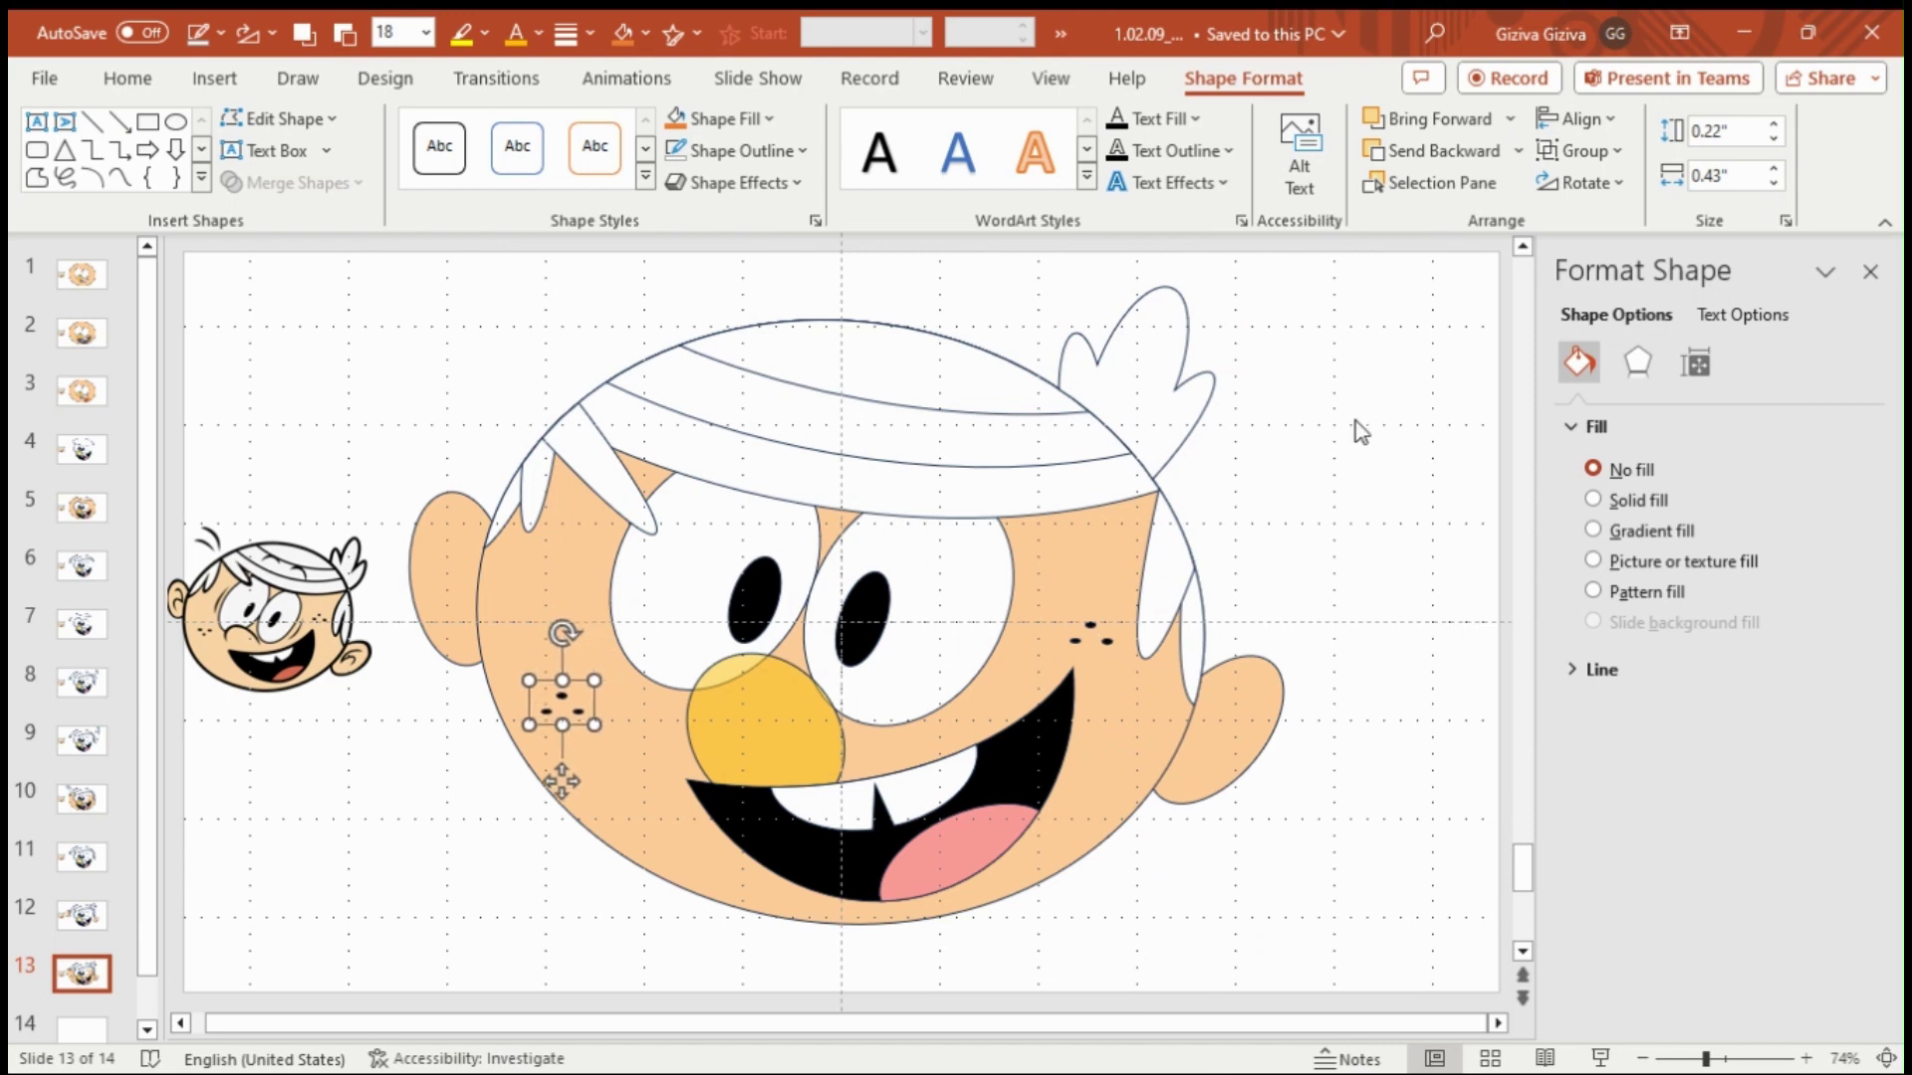
{"action": "key", "text": "Escape"}
- Place a moon shape on the headband as an eyebrow, rotated 105°
{"action": "left_click", "coordinate": [1080, 165]}
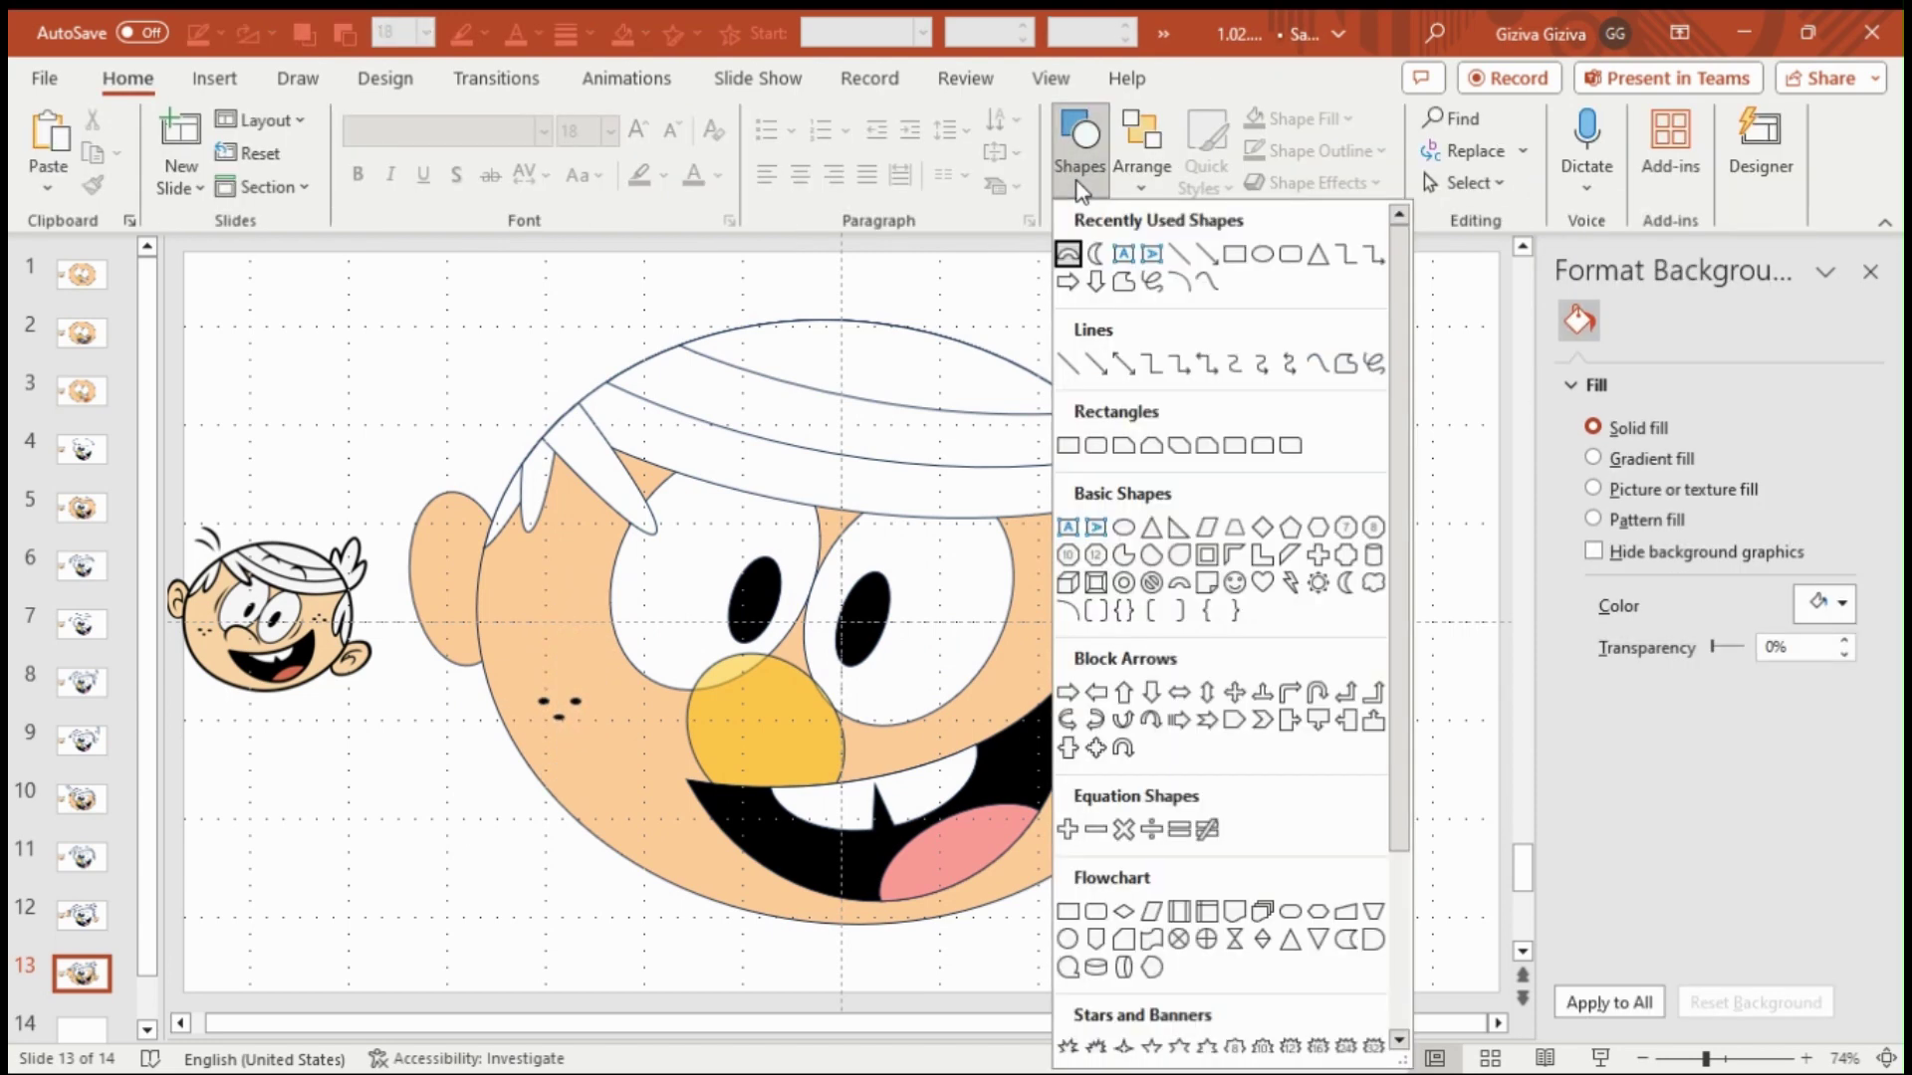
{"action": "left_click", "coordinate": [1346, 583]}
{"action": "left_click", "coordinate": [792, 553]}
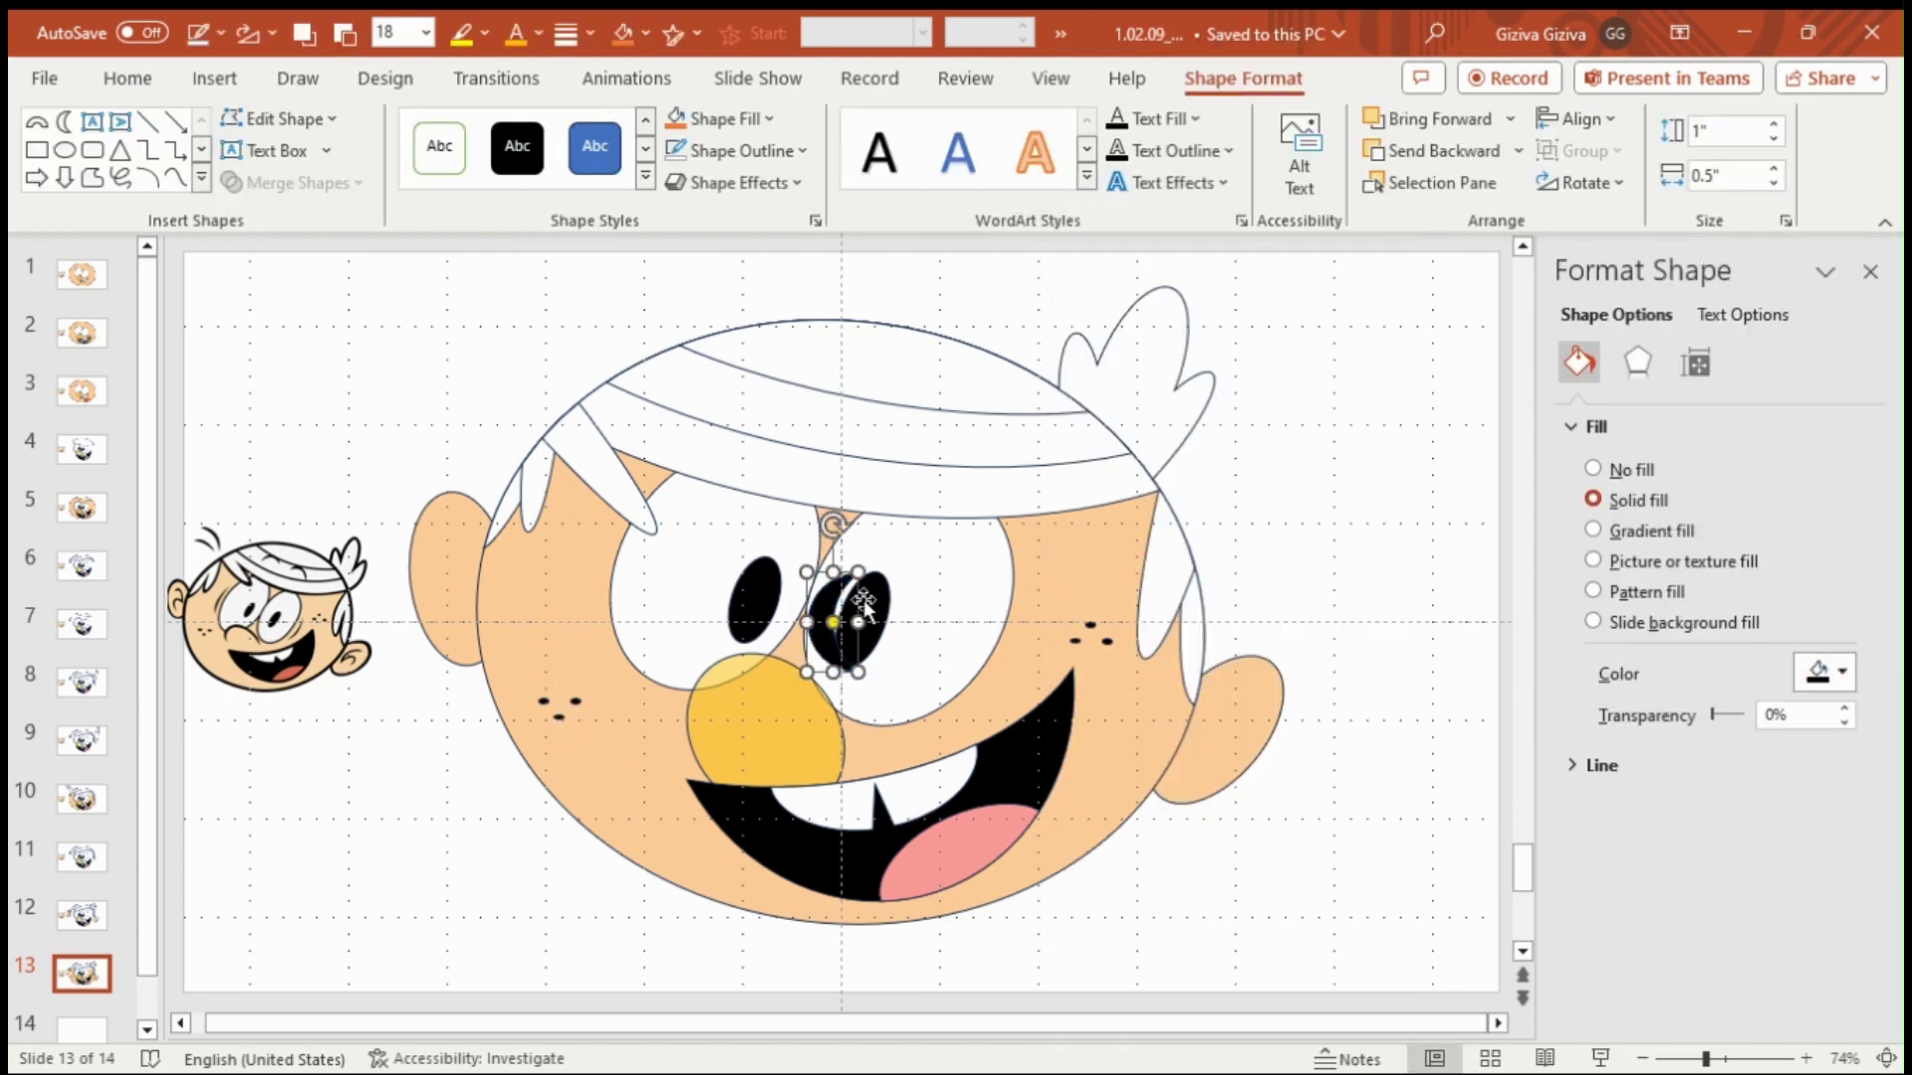
{"action": "left_click_drag", "start_coordinate": [809, 602], "coordinate": [768, 419]}
{"action": "left_click", "coordinate": [1692, 365]}
{"action": "left_click", "coordinate": [1797, 535]}
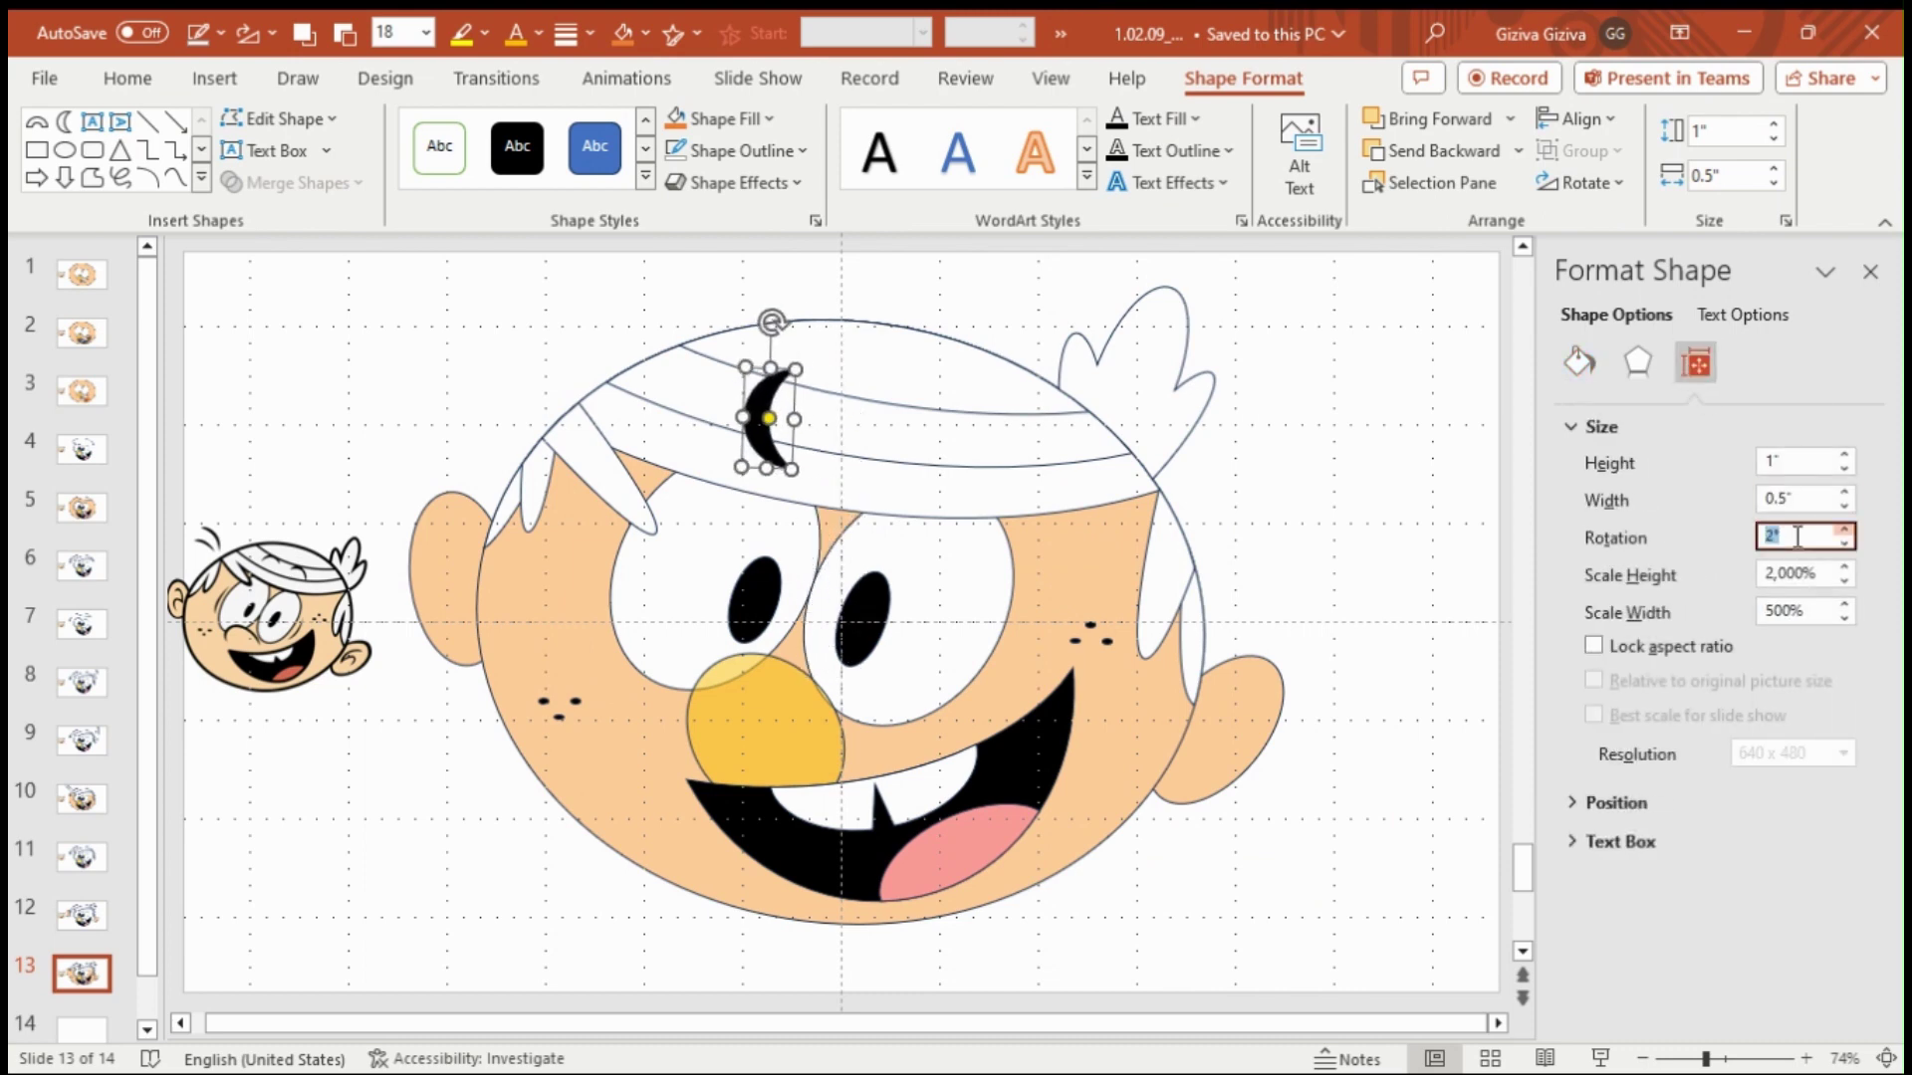
{"action": "type", "text": "105"}
{"action": "key", "text": "Return"}
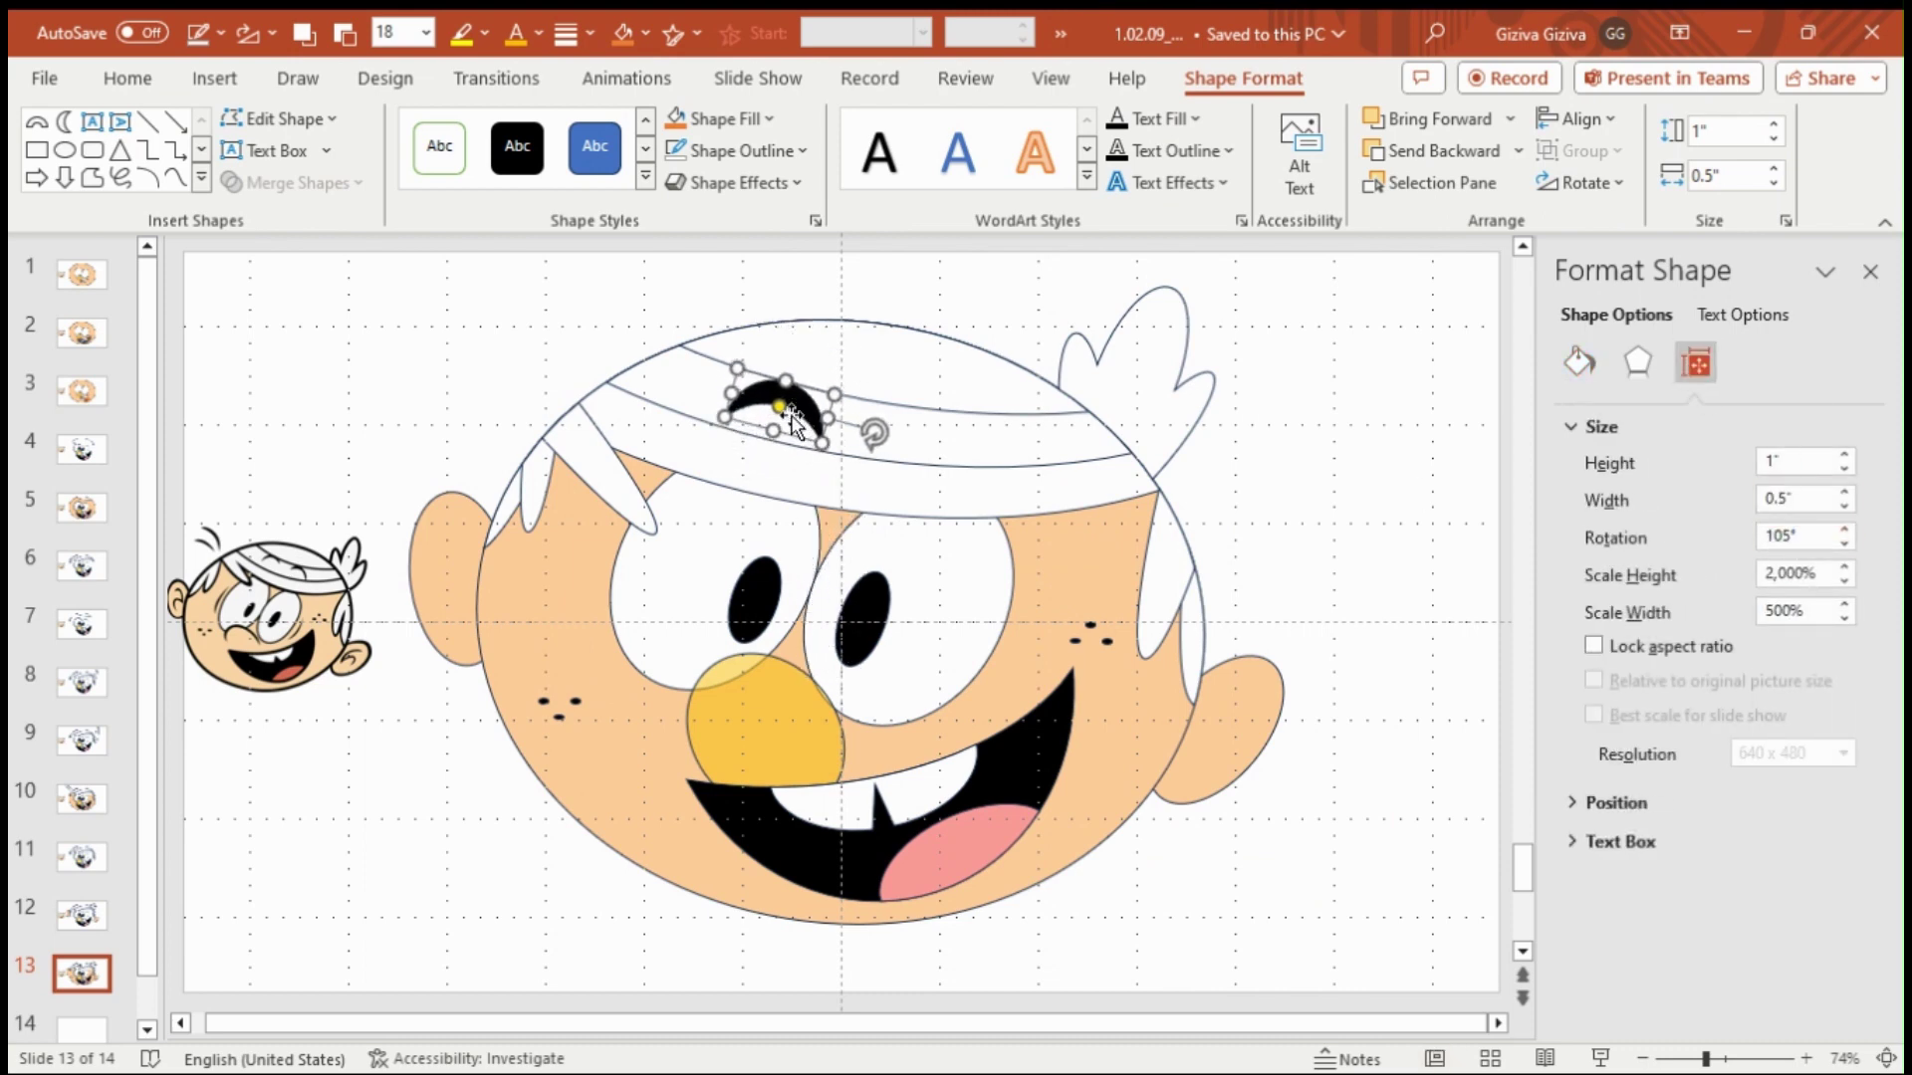
- Make the moon eyebrow thinner and tilt it to 106°
{"action": "key", "text": "shift+Left"}
{"action": "key", "text": "shift+Left"}
{"action": "key", "text": "shift+Left"}
{"action": "left_click", "coordinate": [1792, 538]}
{"action": "key", "text": "Up"}
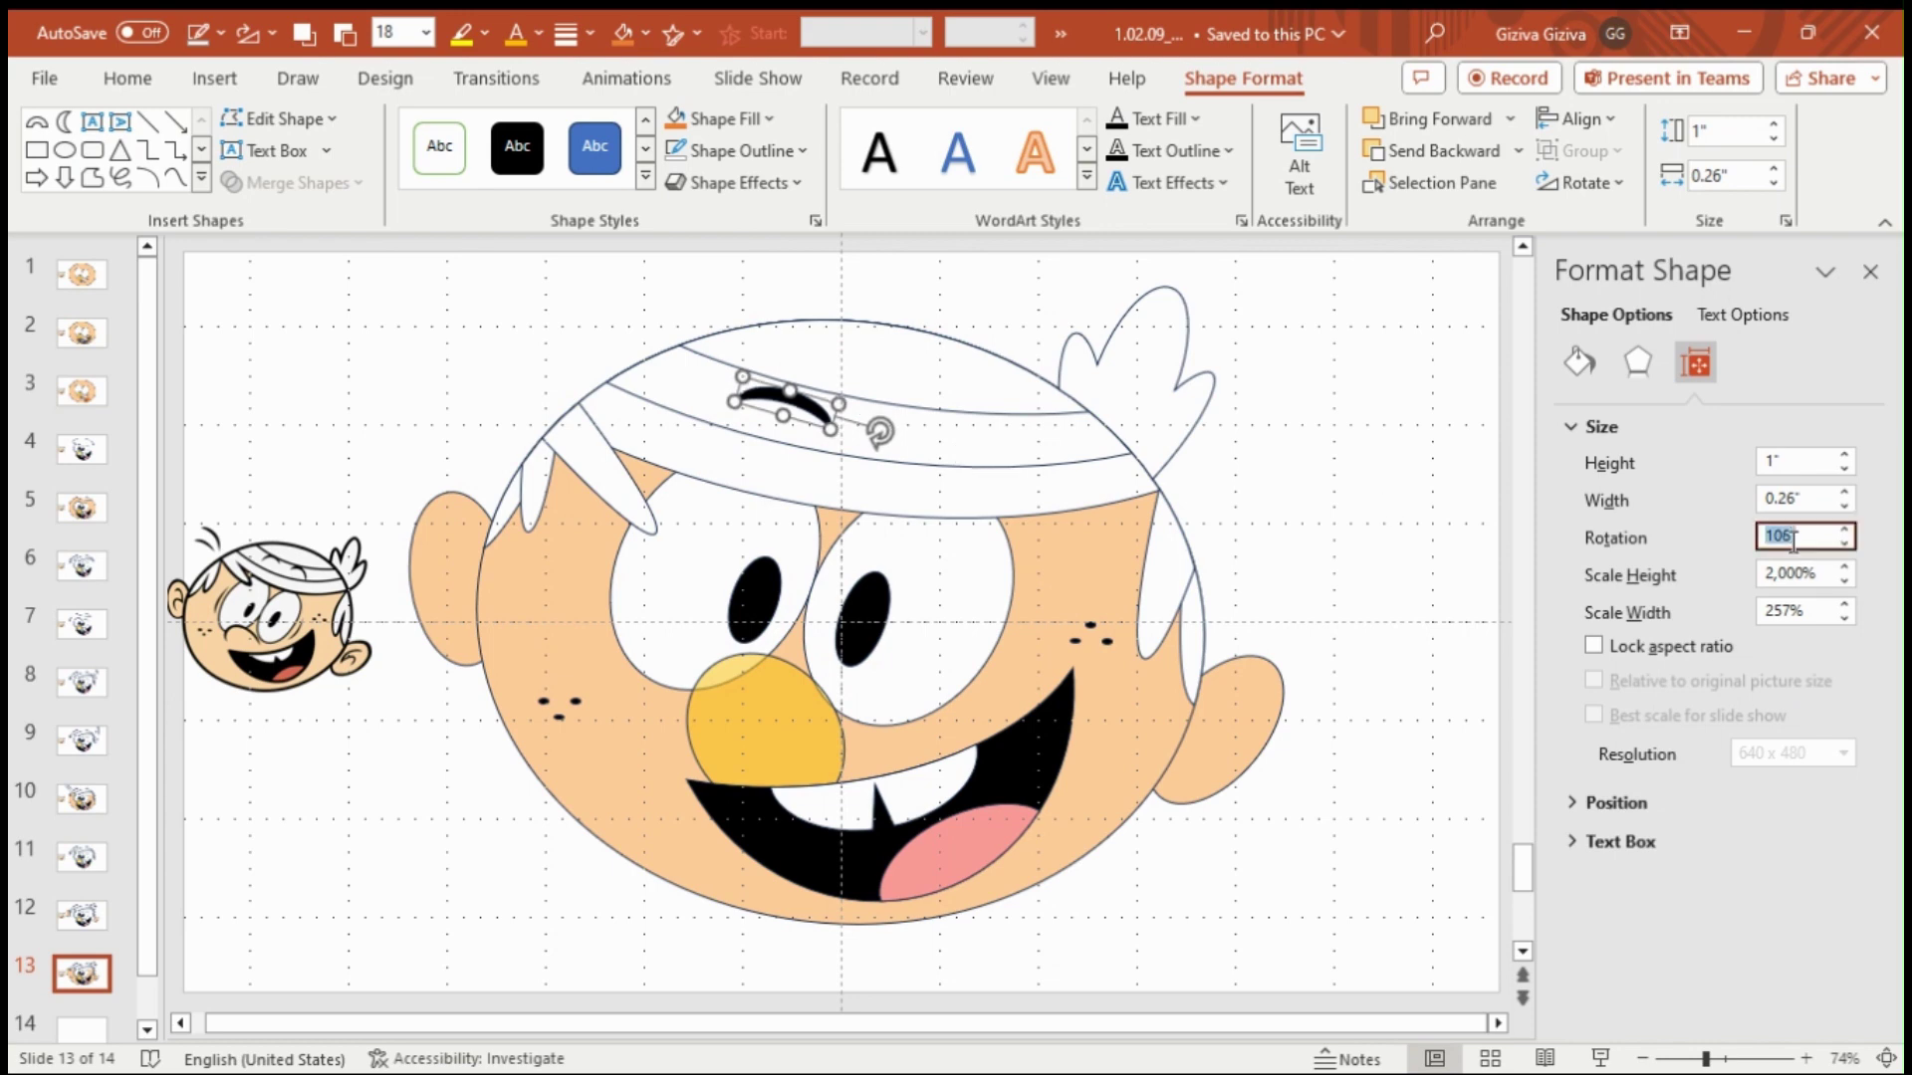
{"action": "left_click", "coordinate": [812, 434]}
{"action": "key", "text": "shift+Left"}
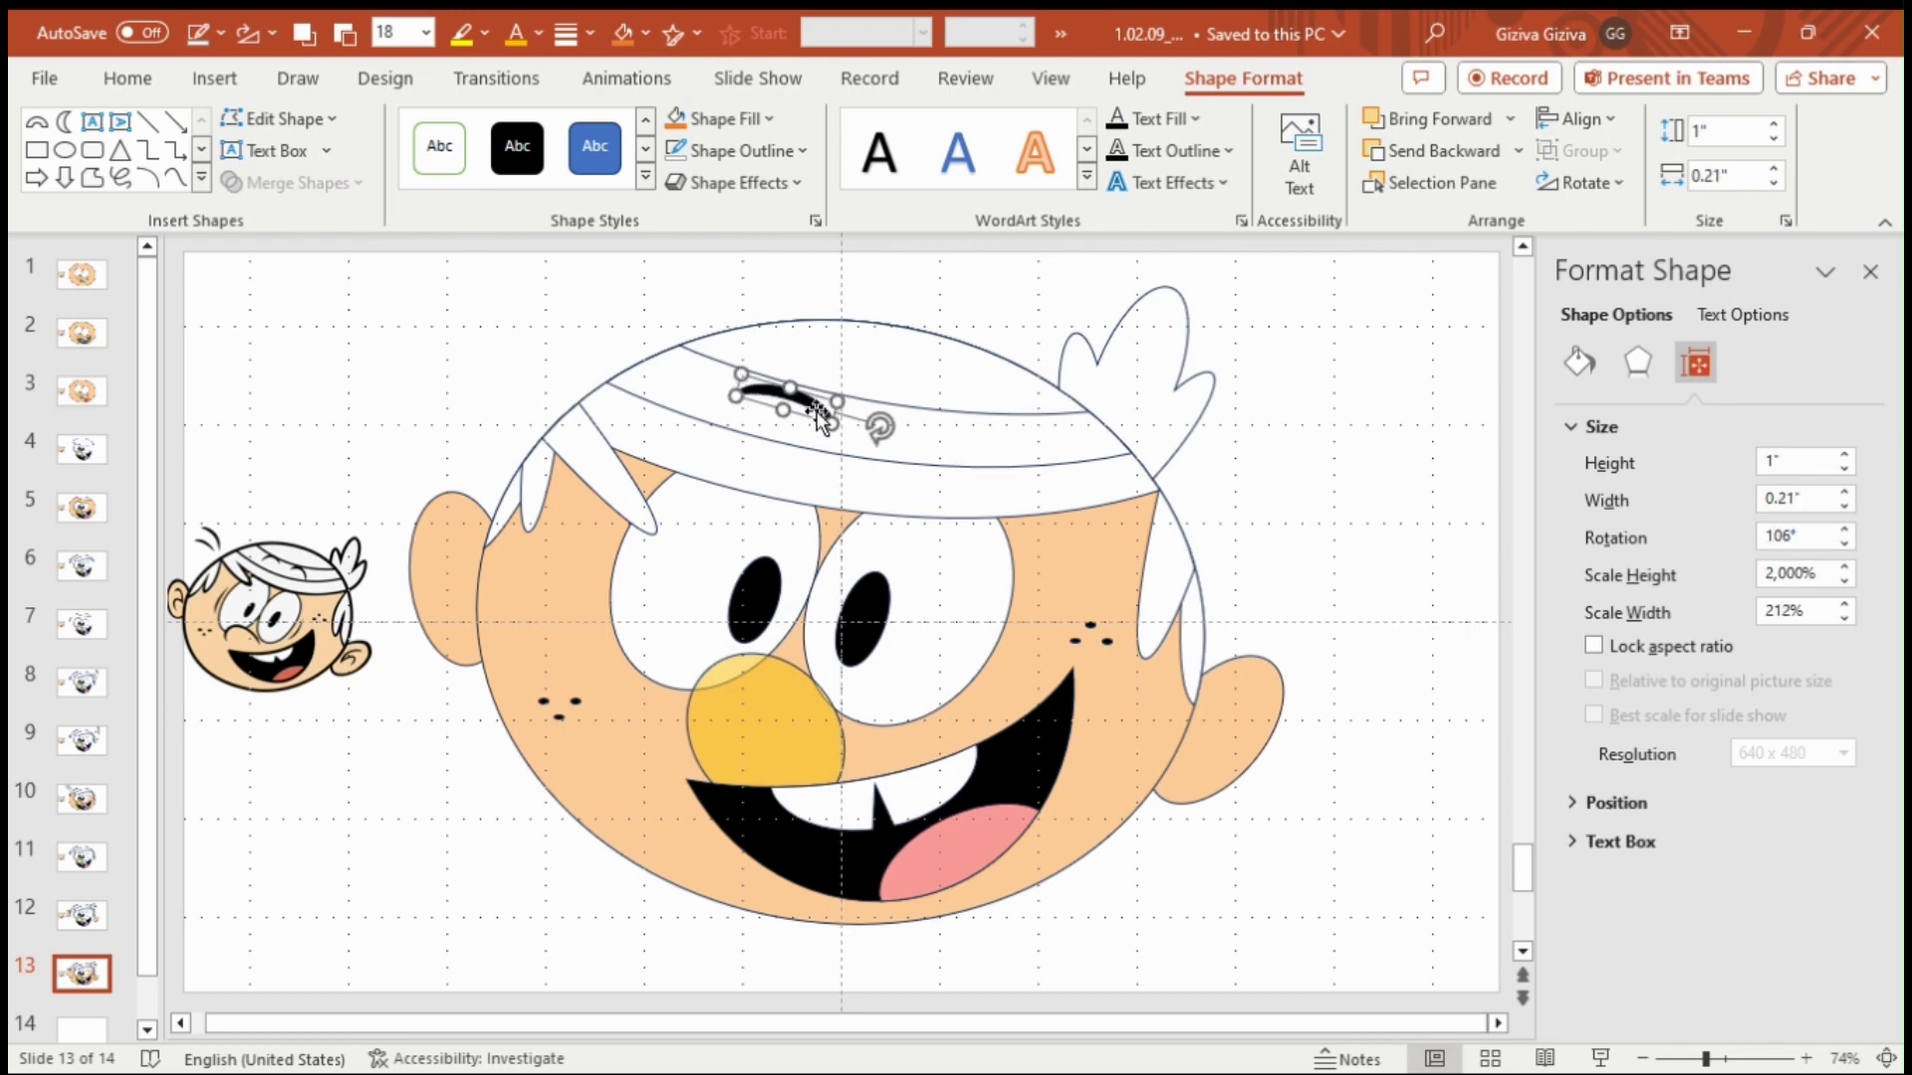
- Copy the eyebrow and paste a second one, tilted a little further
{"action": "right_click", "coordinate": [813, 427]}
{"action": "left_click", "coordinate": [877, 303]}
{"action": "key", "text": "ctrl+v"}
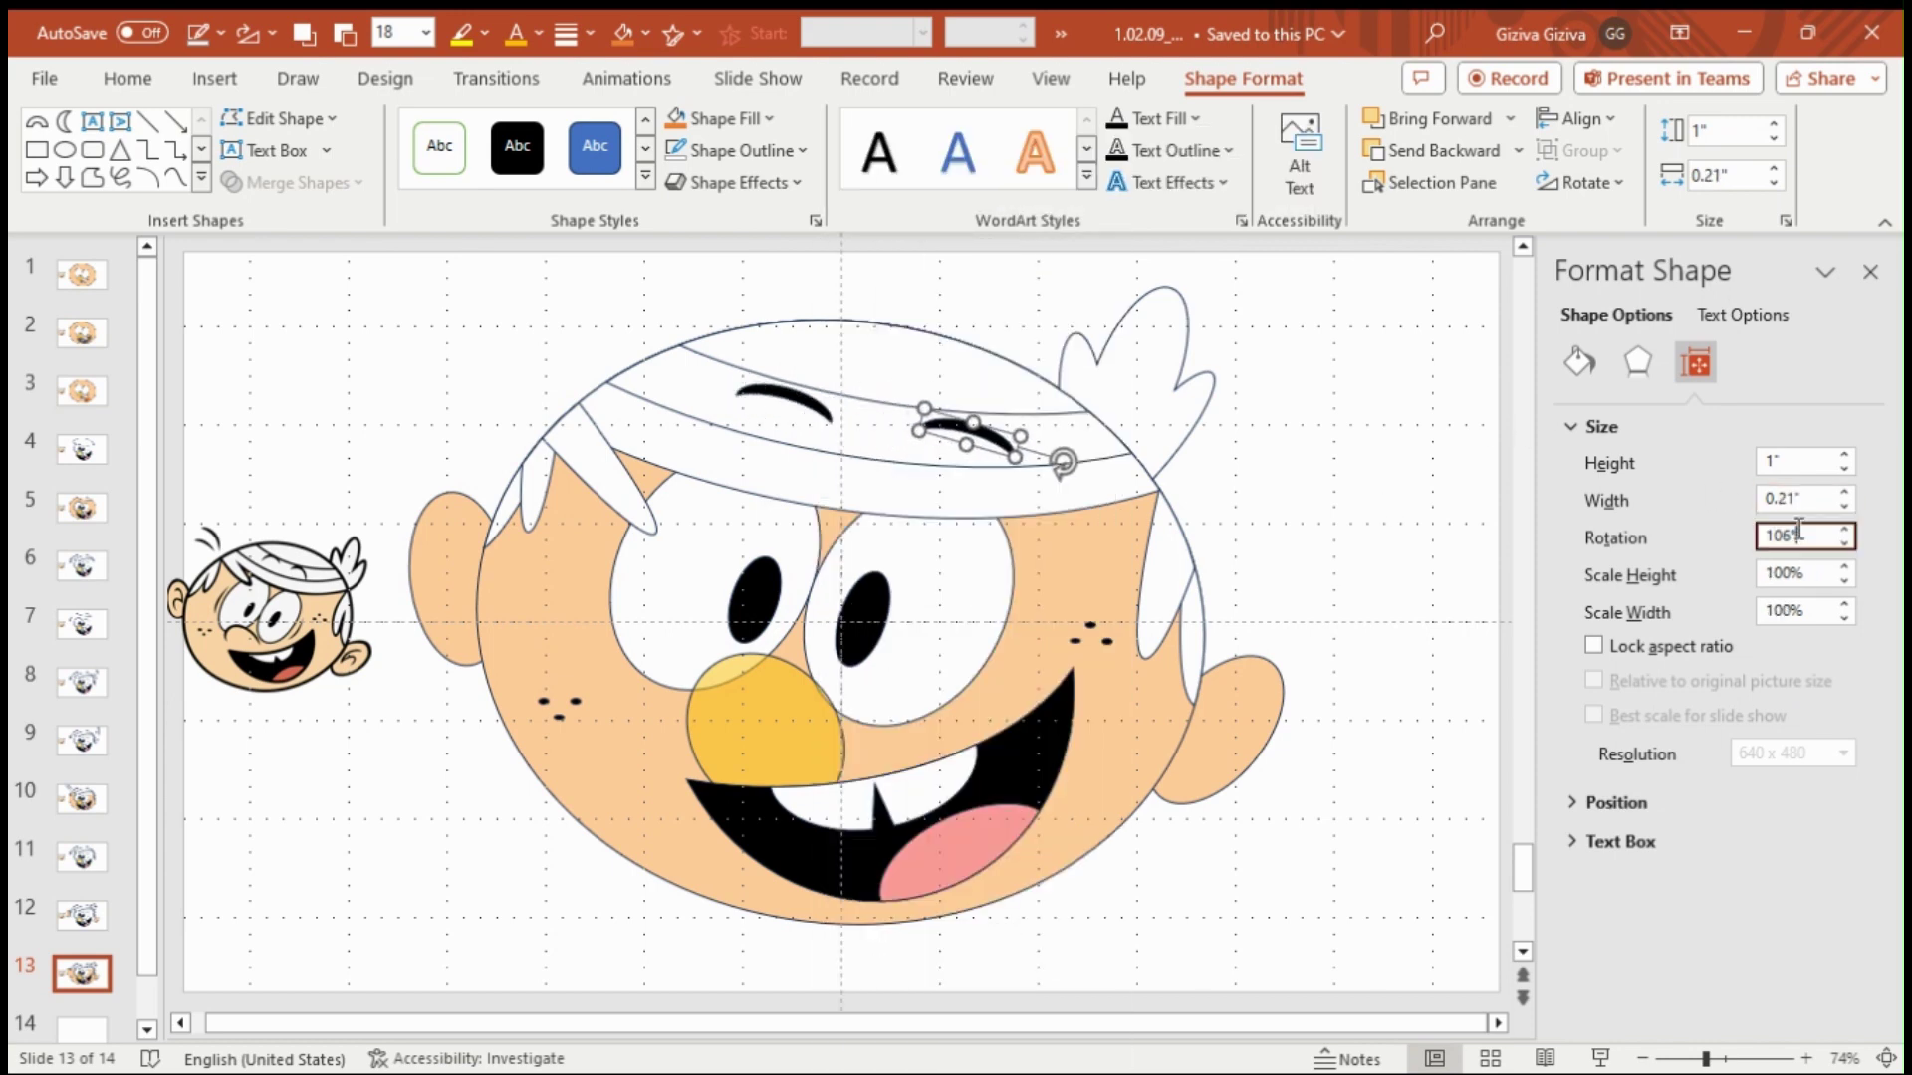
{"action": "key", "text": "Up"}
{"action": "key", "text": "Up"}
{"action": "key", "text": "Up"}
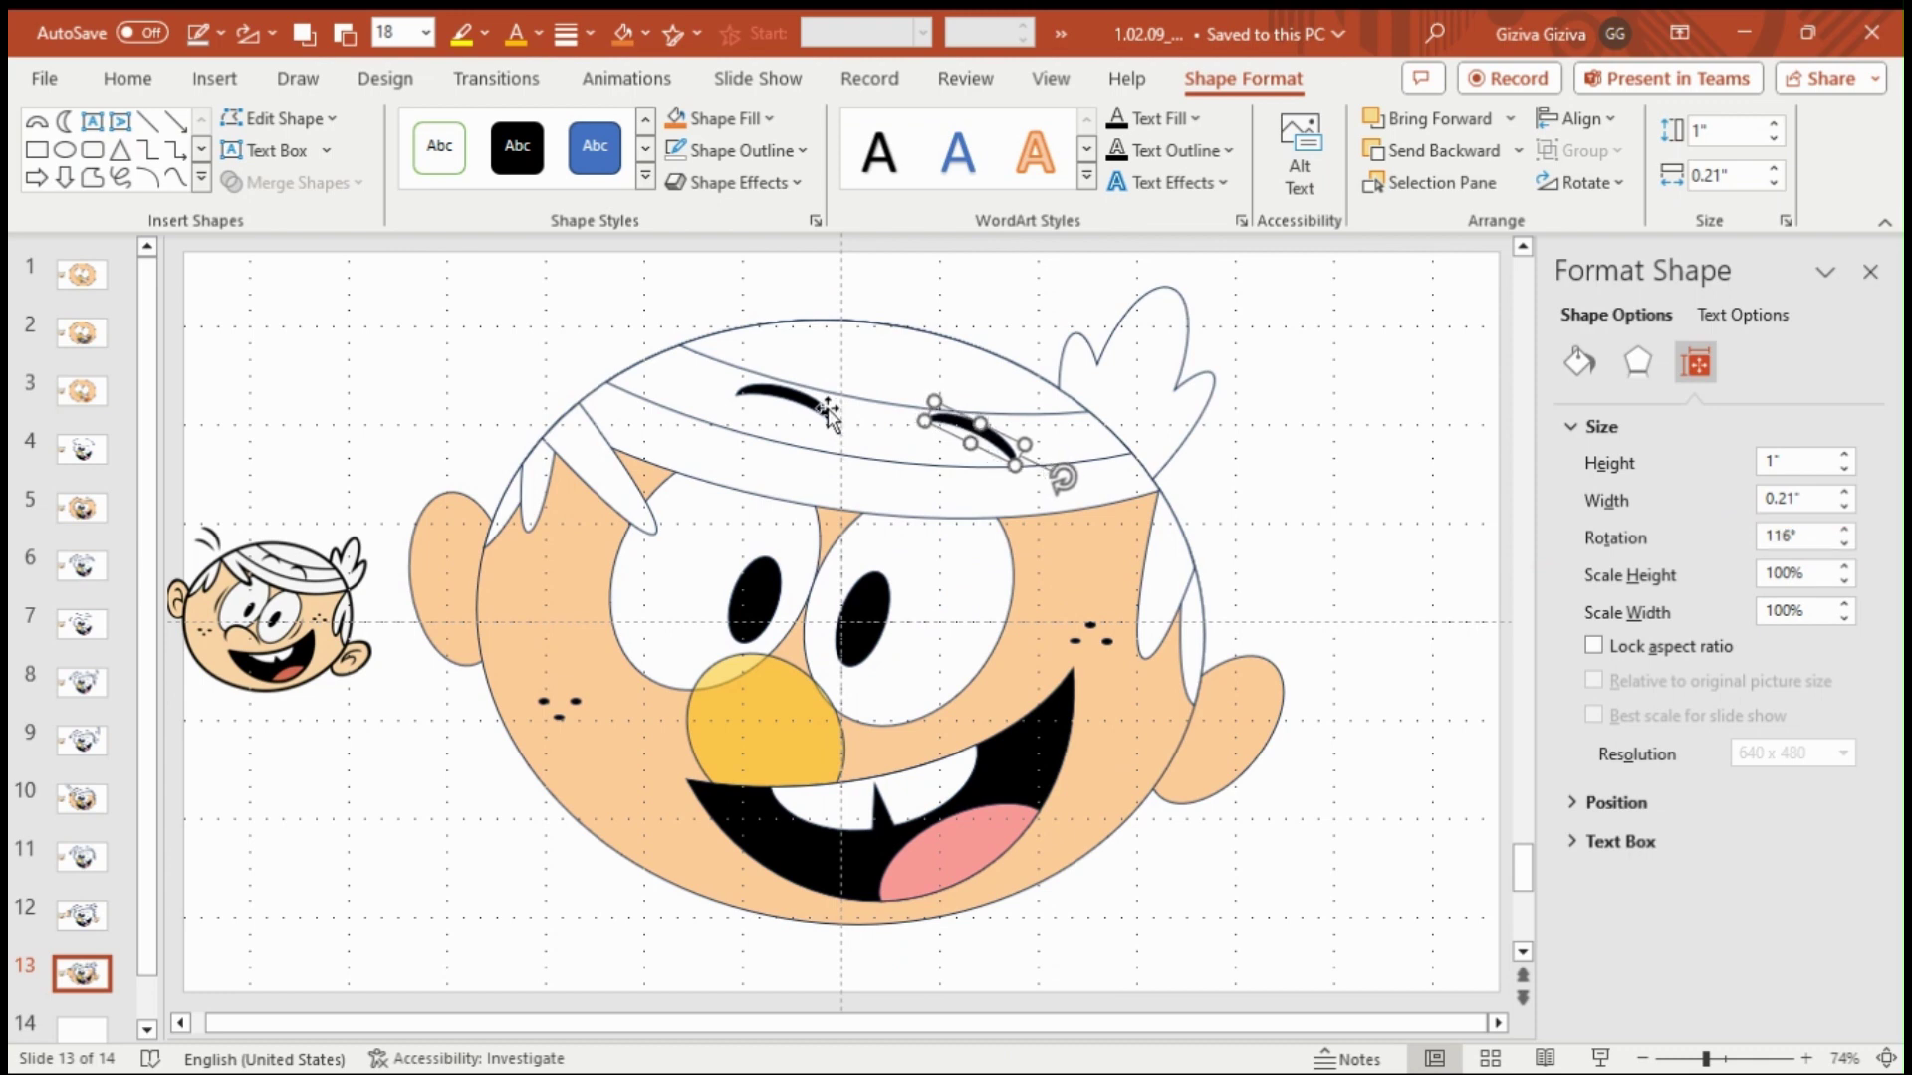
- Rotate the right eyebrow down one degree and compare it with the left eyebrow
{"action": "left_click", "coordinate": [1372, 630]}
{"action": "left_click", "coordinate": [971, 438]}
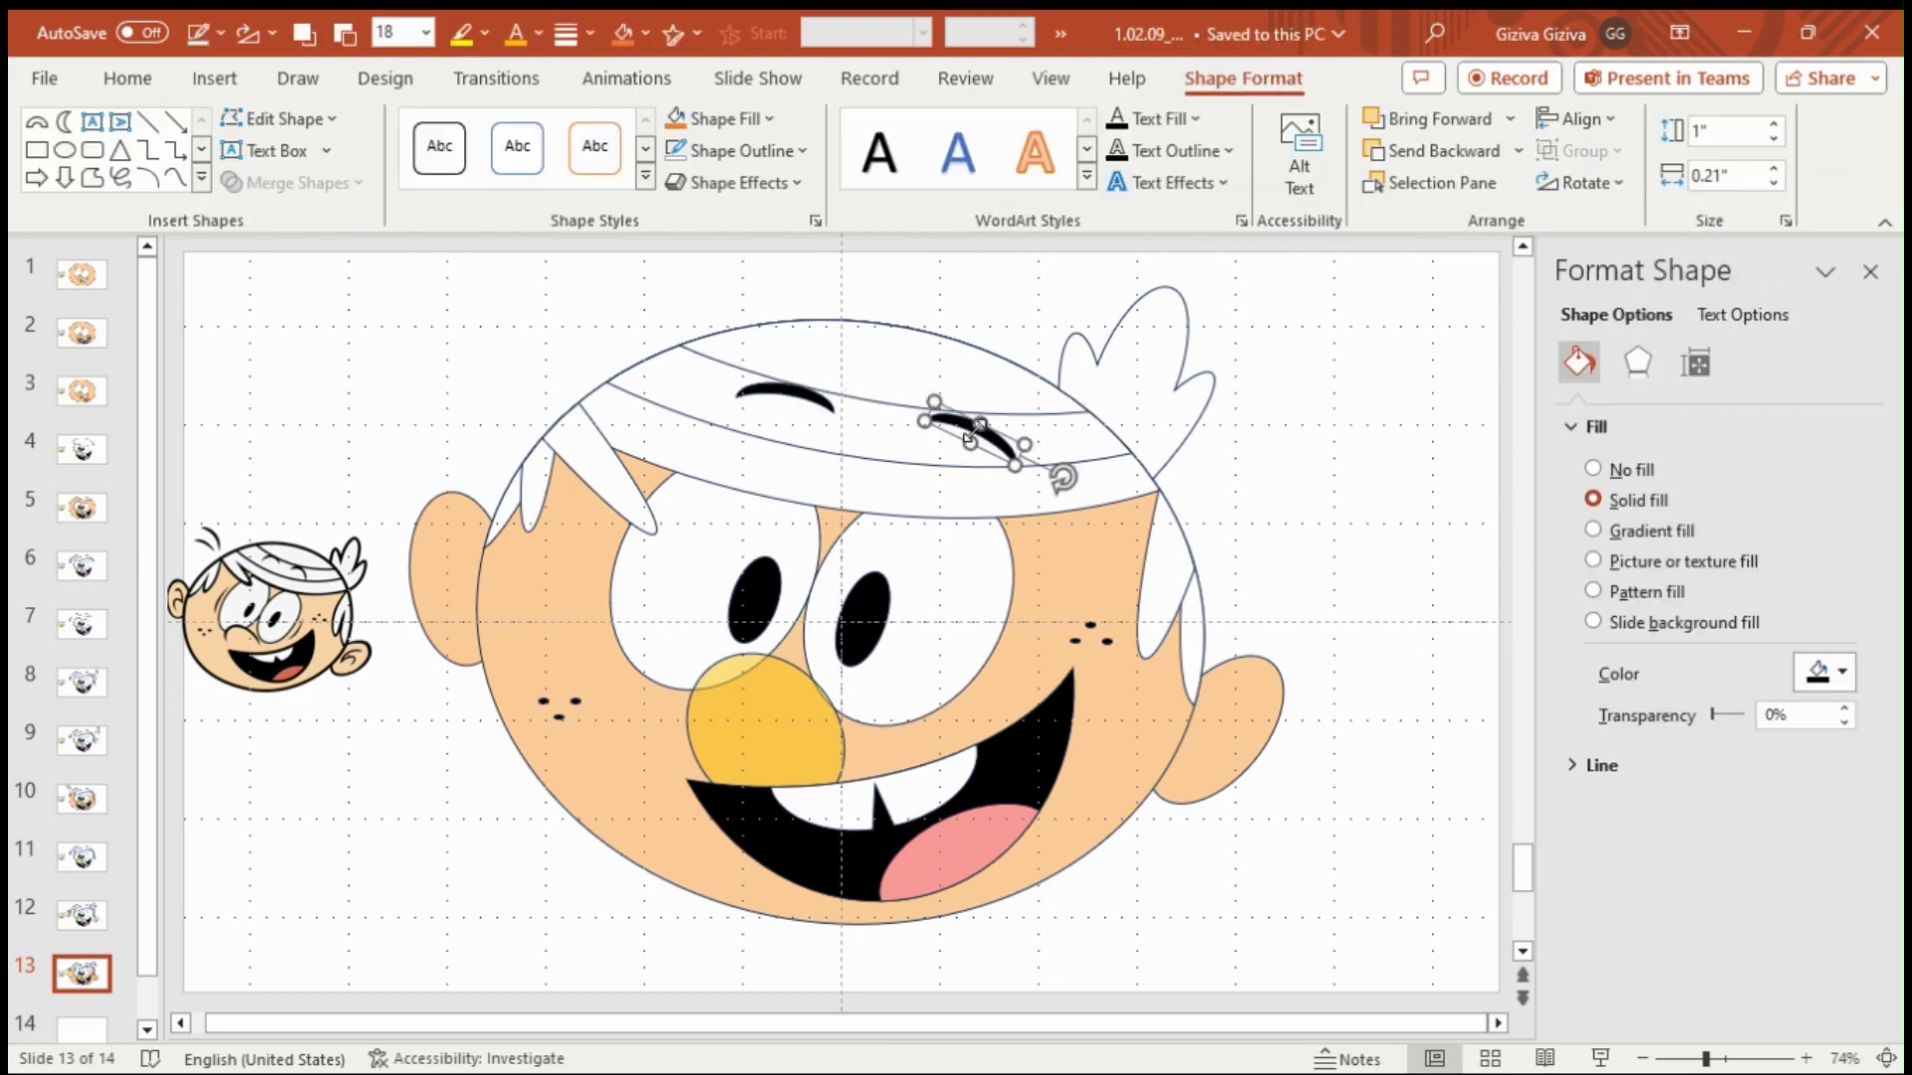
{"action": "key", "text": "Down"}
{"action": "left_click", "coordinate": [1418, 642]}
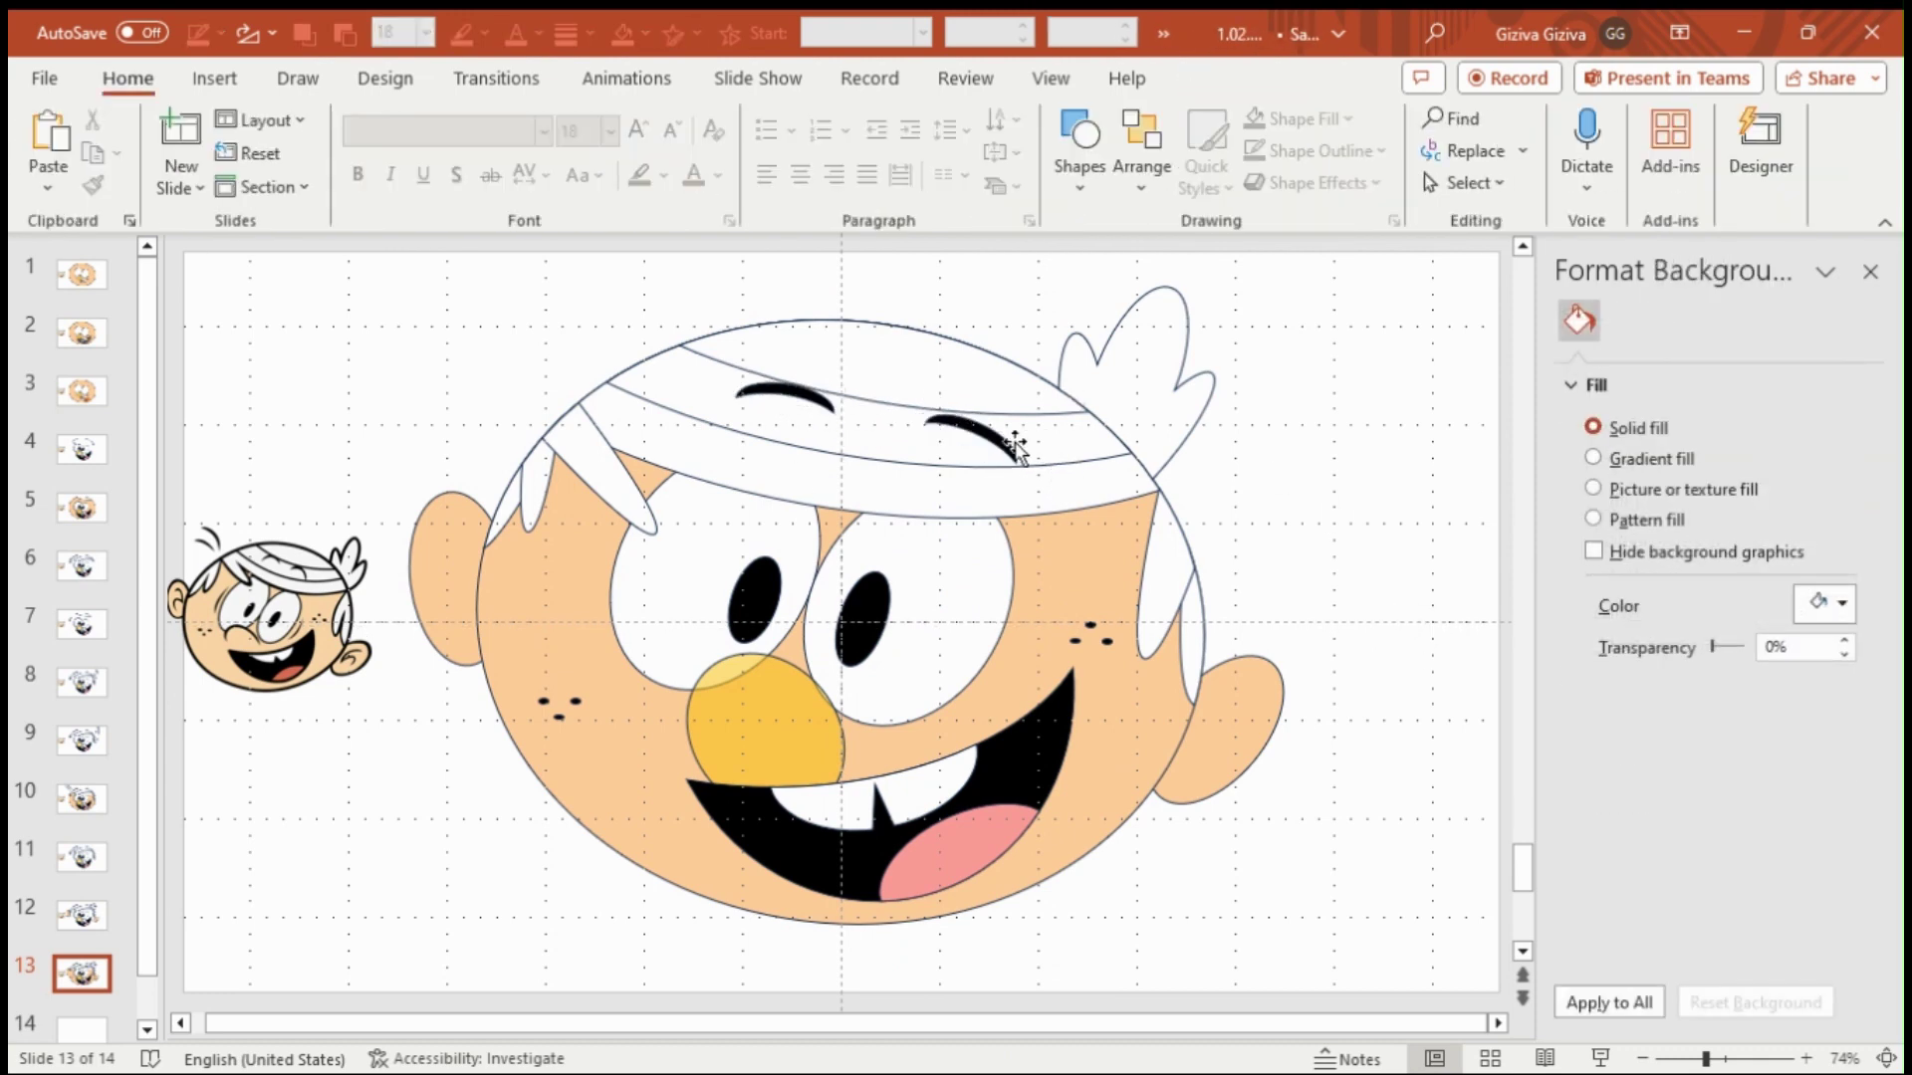
{"action": "left_click", "coordinate": [1007, 441]}
{"action": "left_click", "coordinate": [1408, 525]}
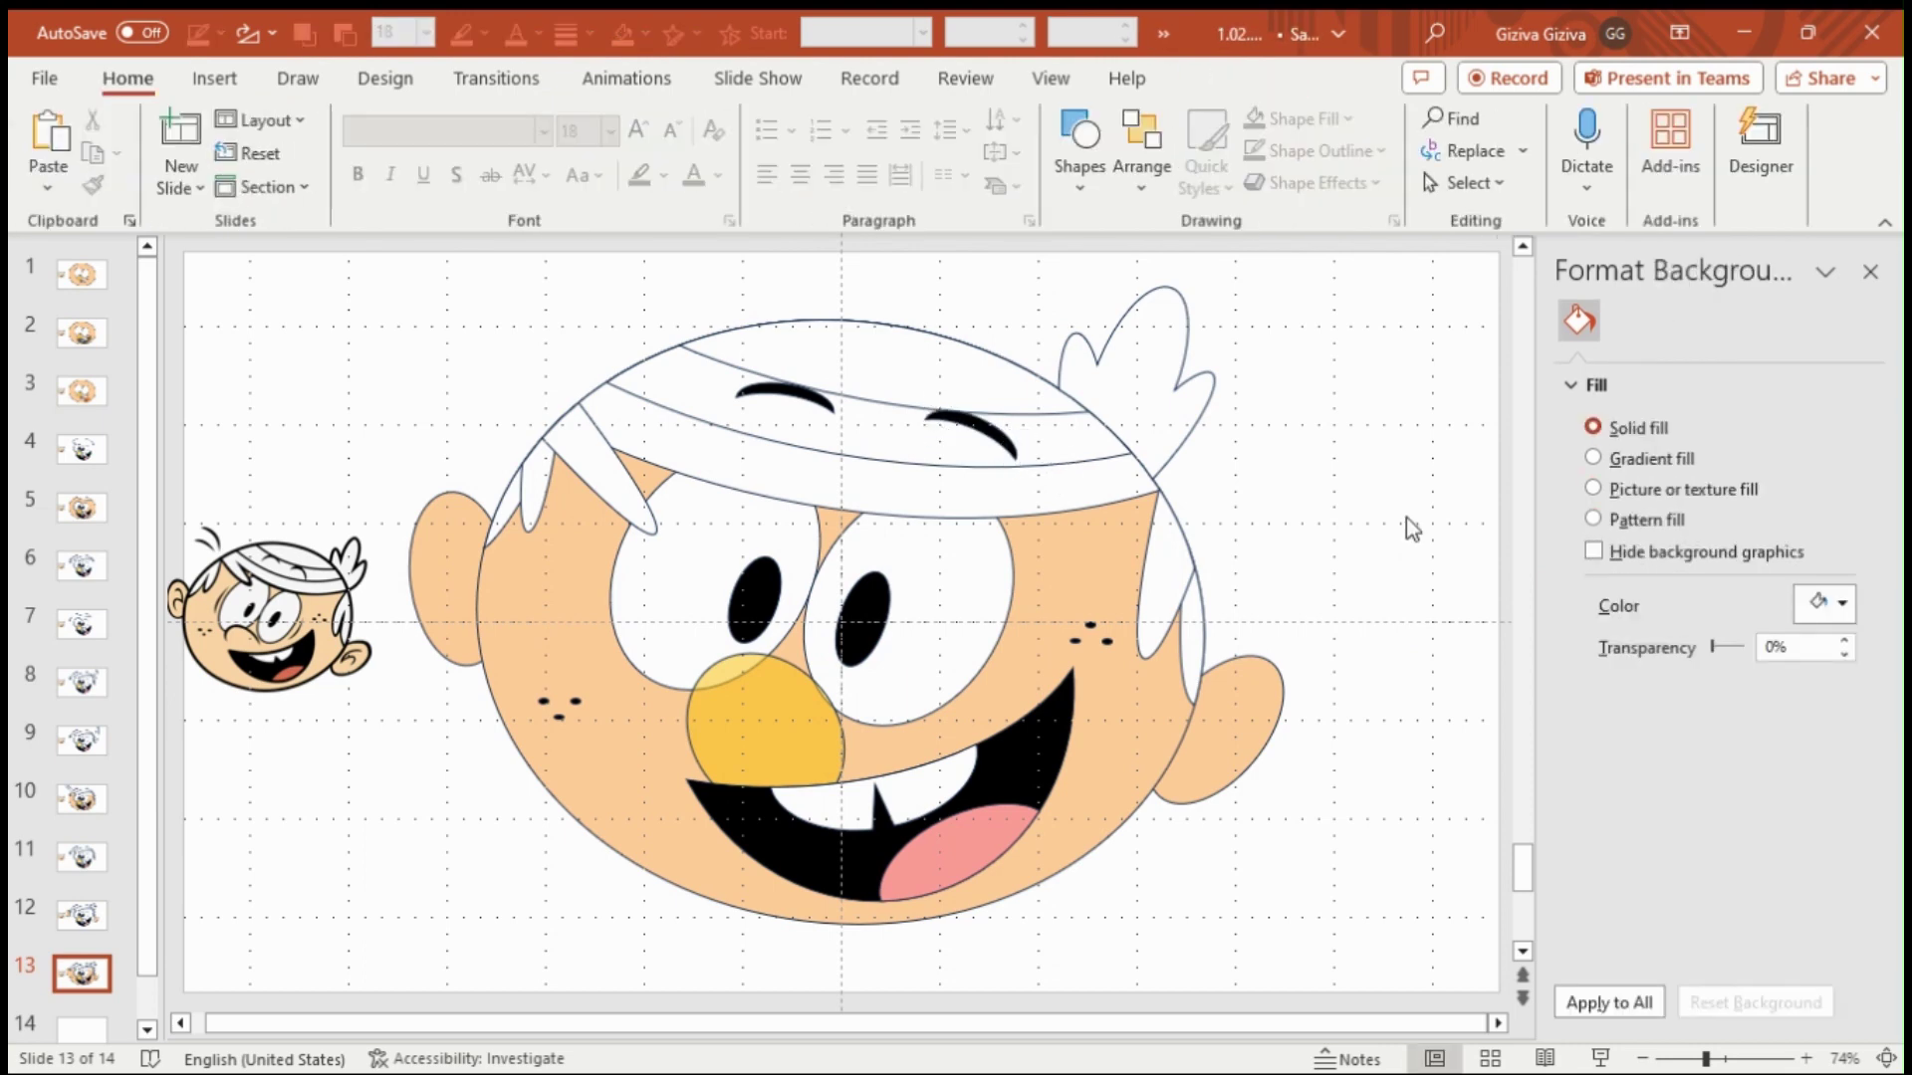
{"action": "left_click", "coordinate": [818, 408]}
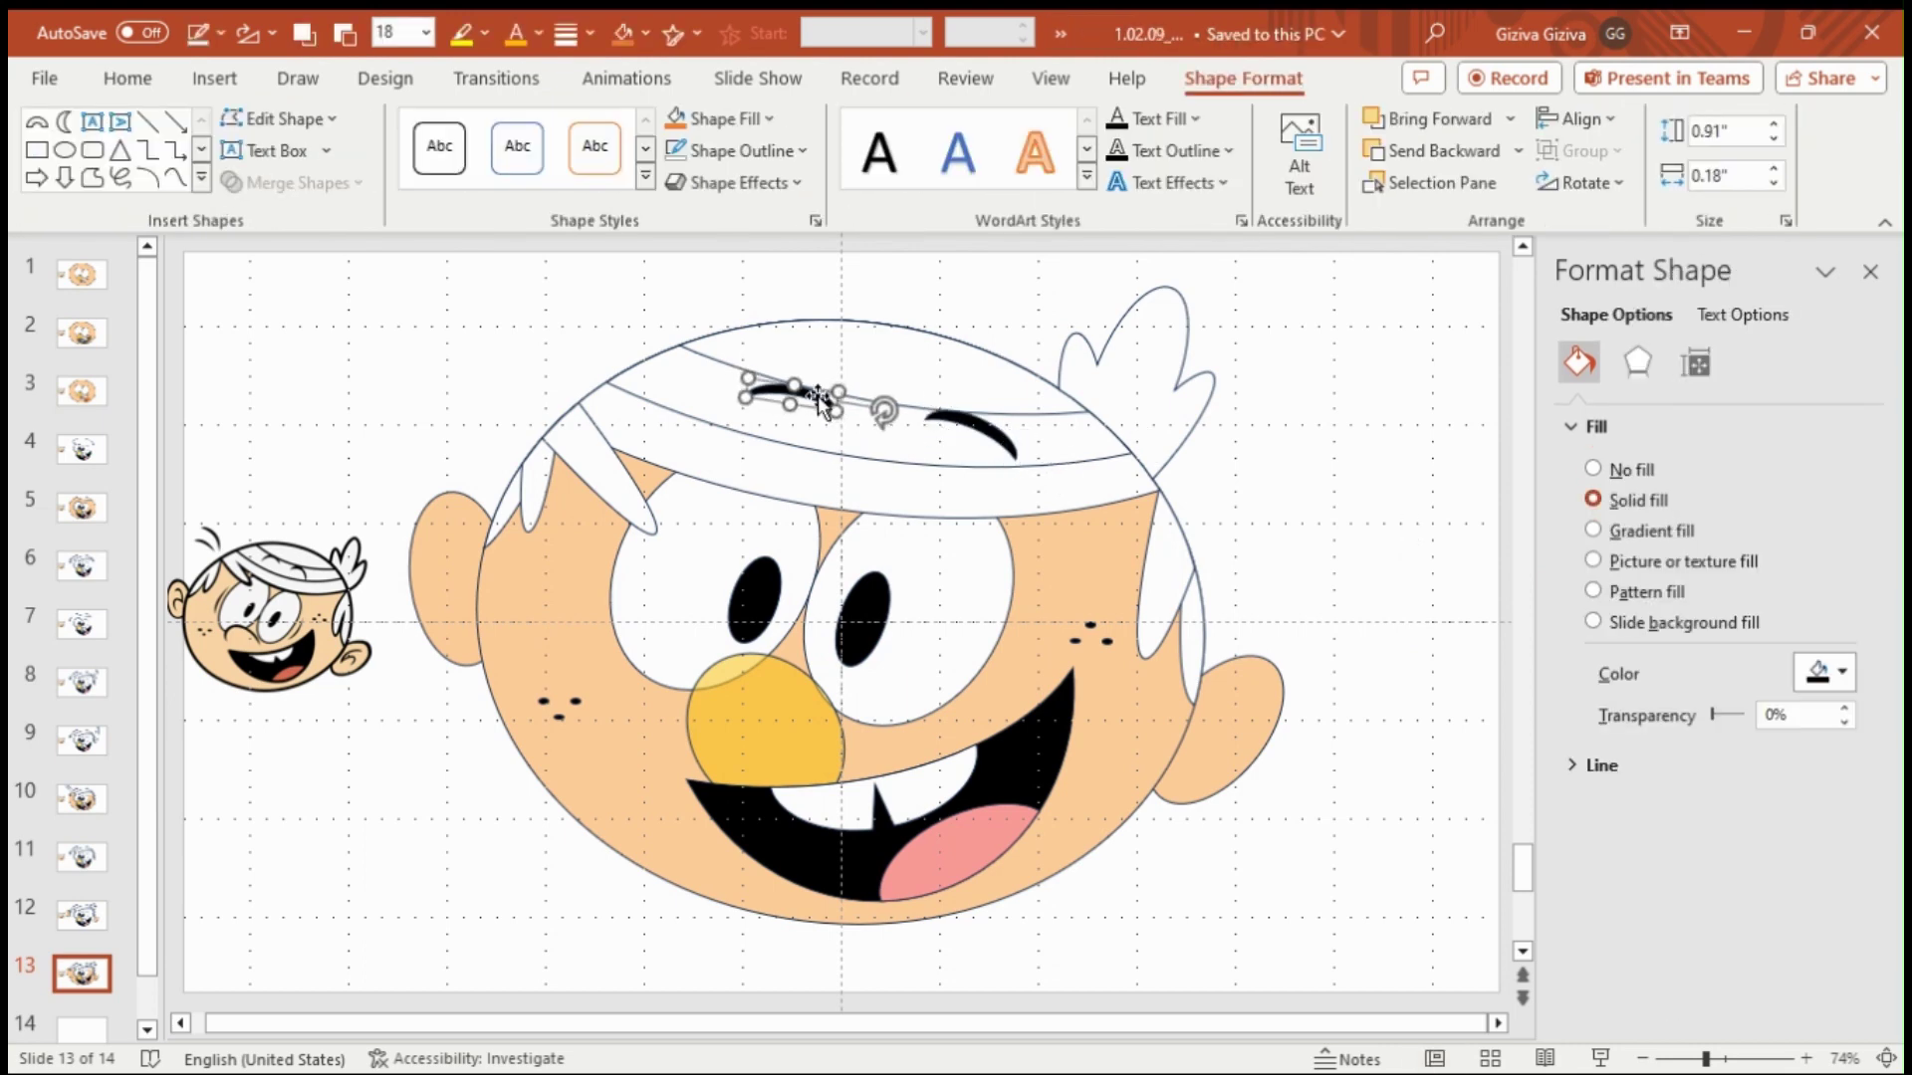
{"action": "left_click", "coordinate": [1442, 554]}
{"action": "left_click", "coordinate": [971, 428]}
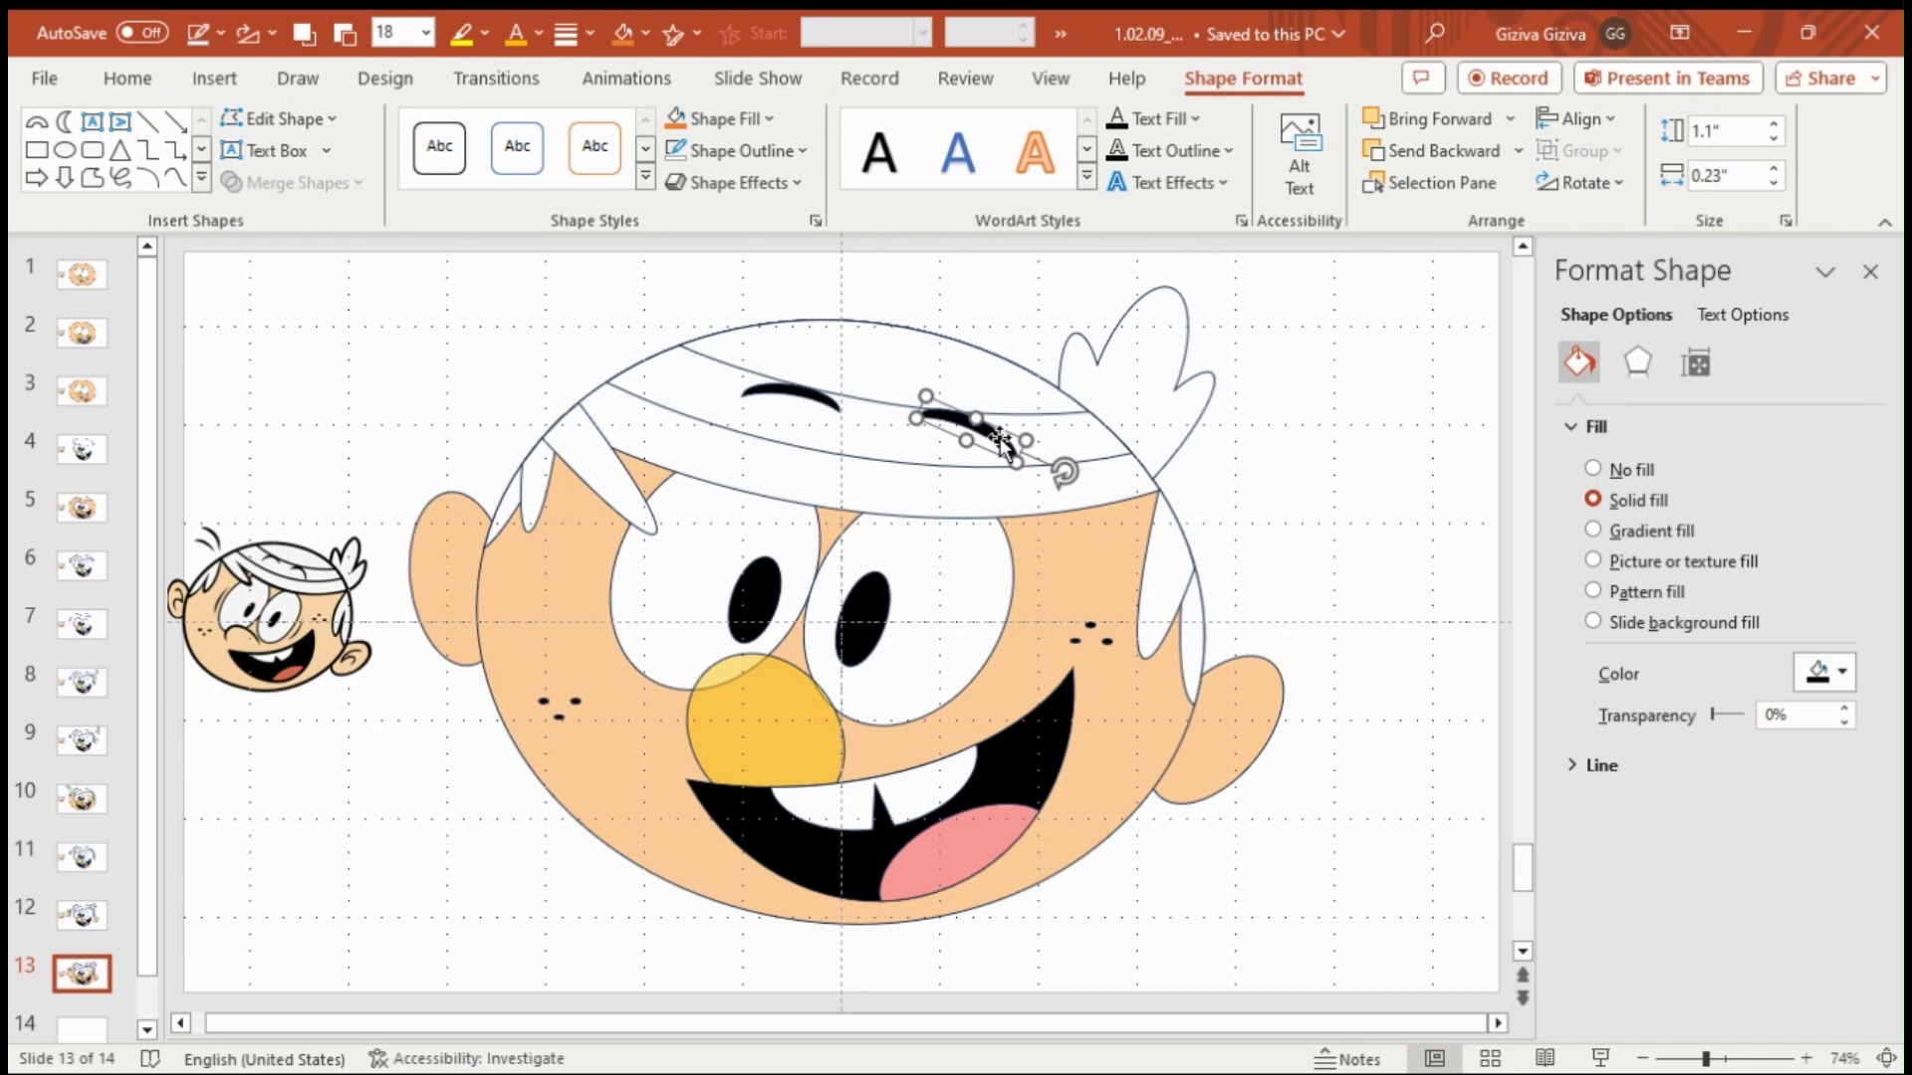
{"action": "left_click", "coordinate": [1327, 497]}
- Adjust the yellow nose circle's rotation and give it a 3 pt outline
{"action": "left_click", "coordinate": [735, 766]}
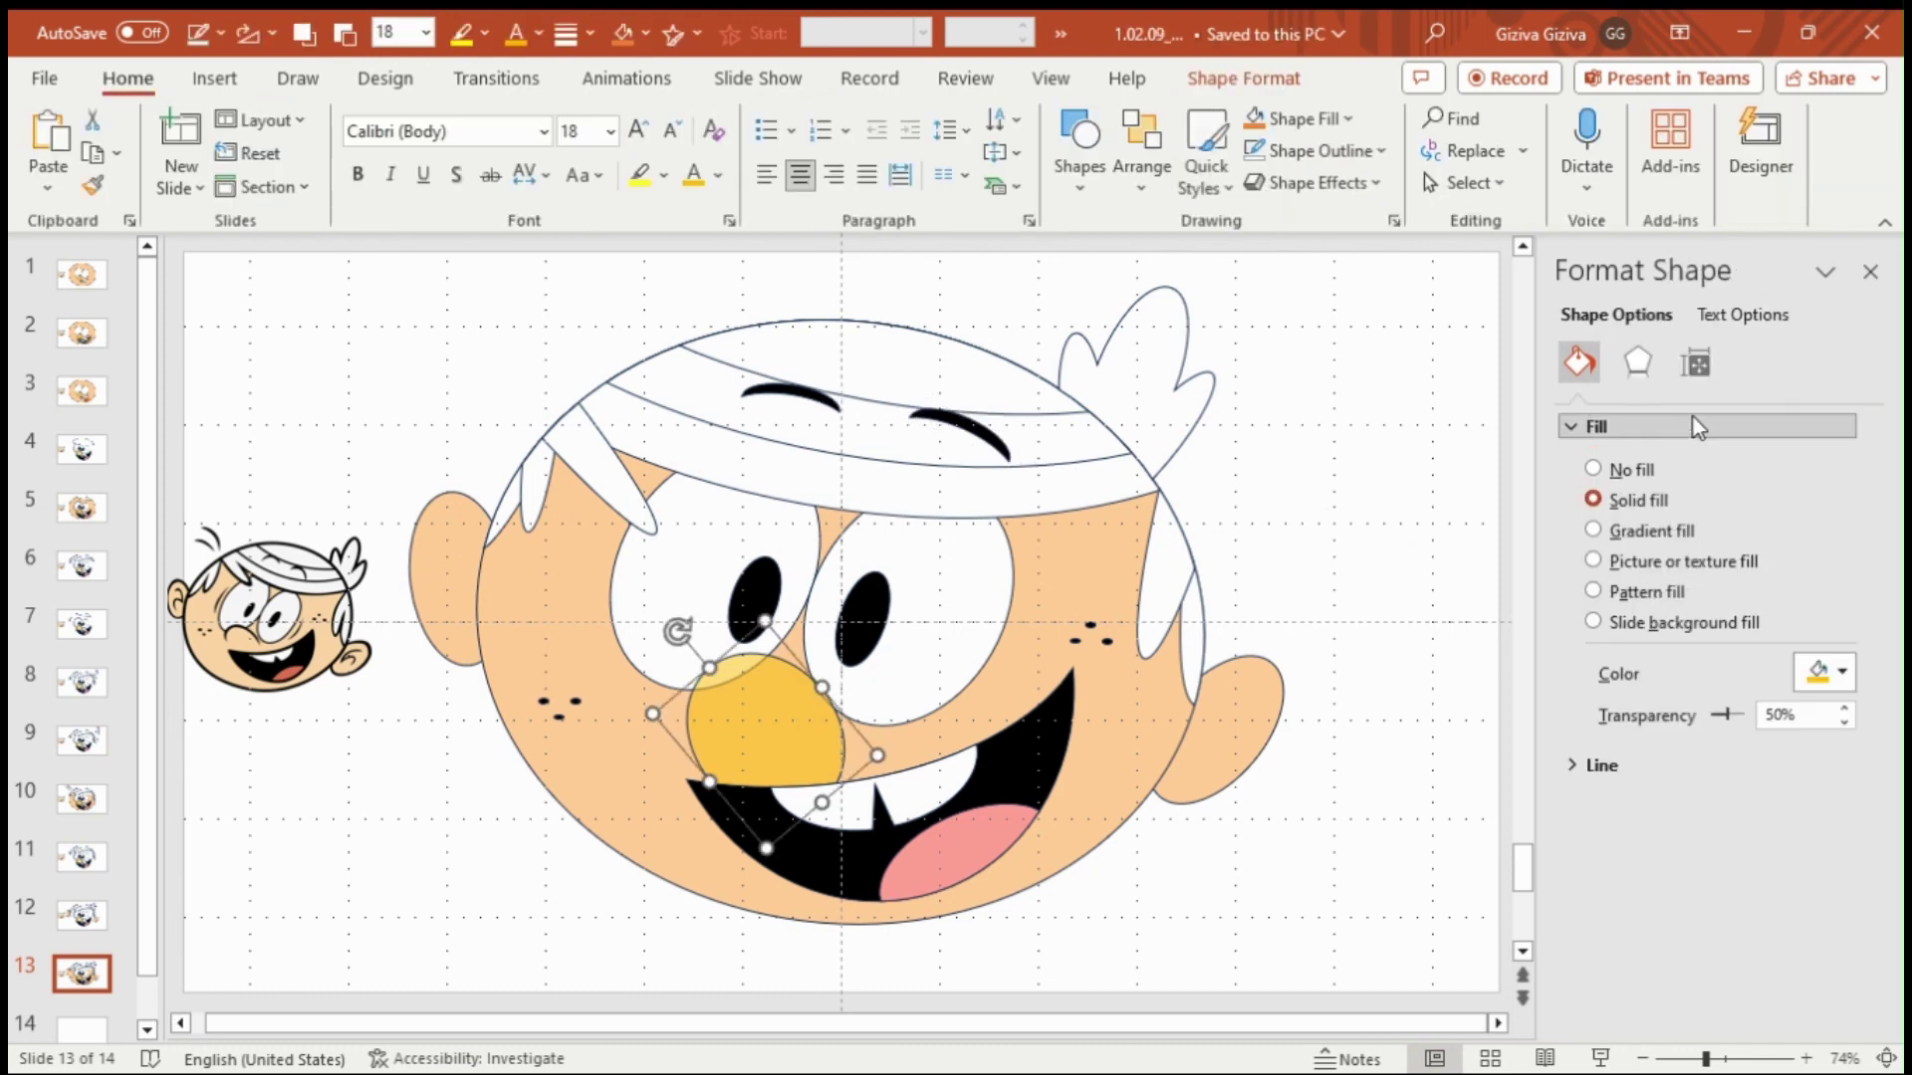
{"action": "left_click", "coordinate": [1695, 363]}
{"action": "double_click", "coordinate": [1790, 538]}
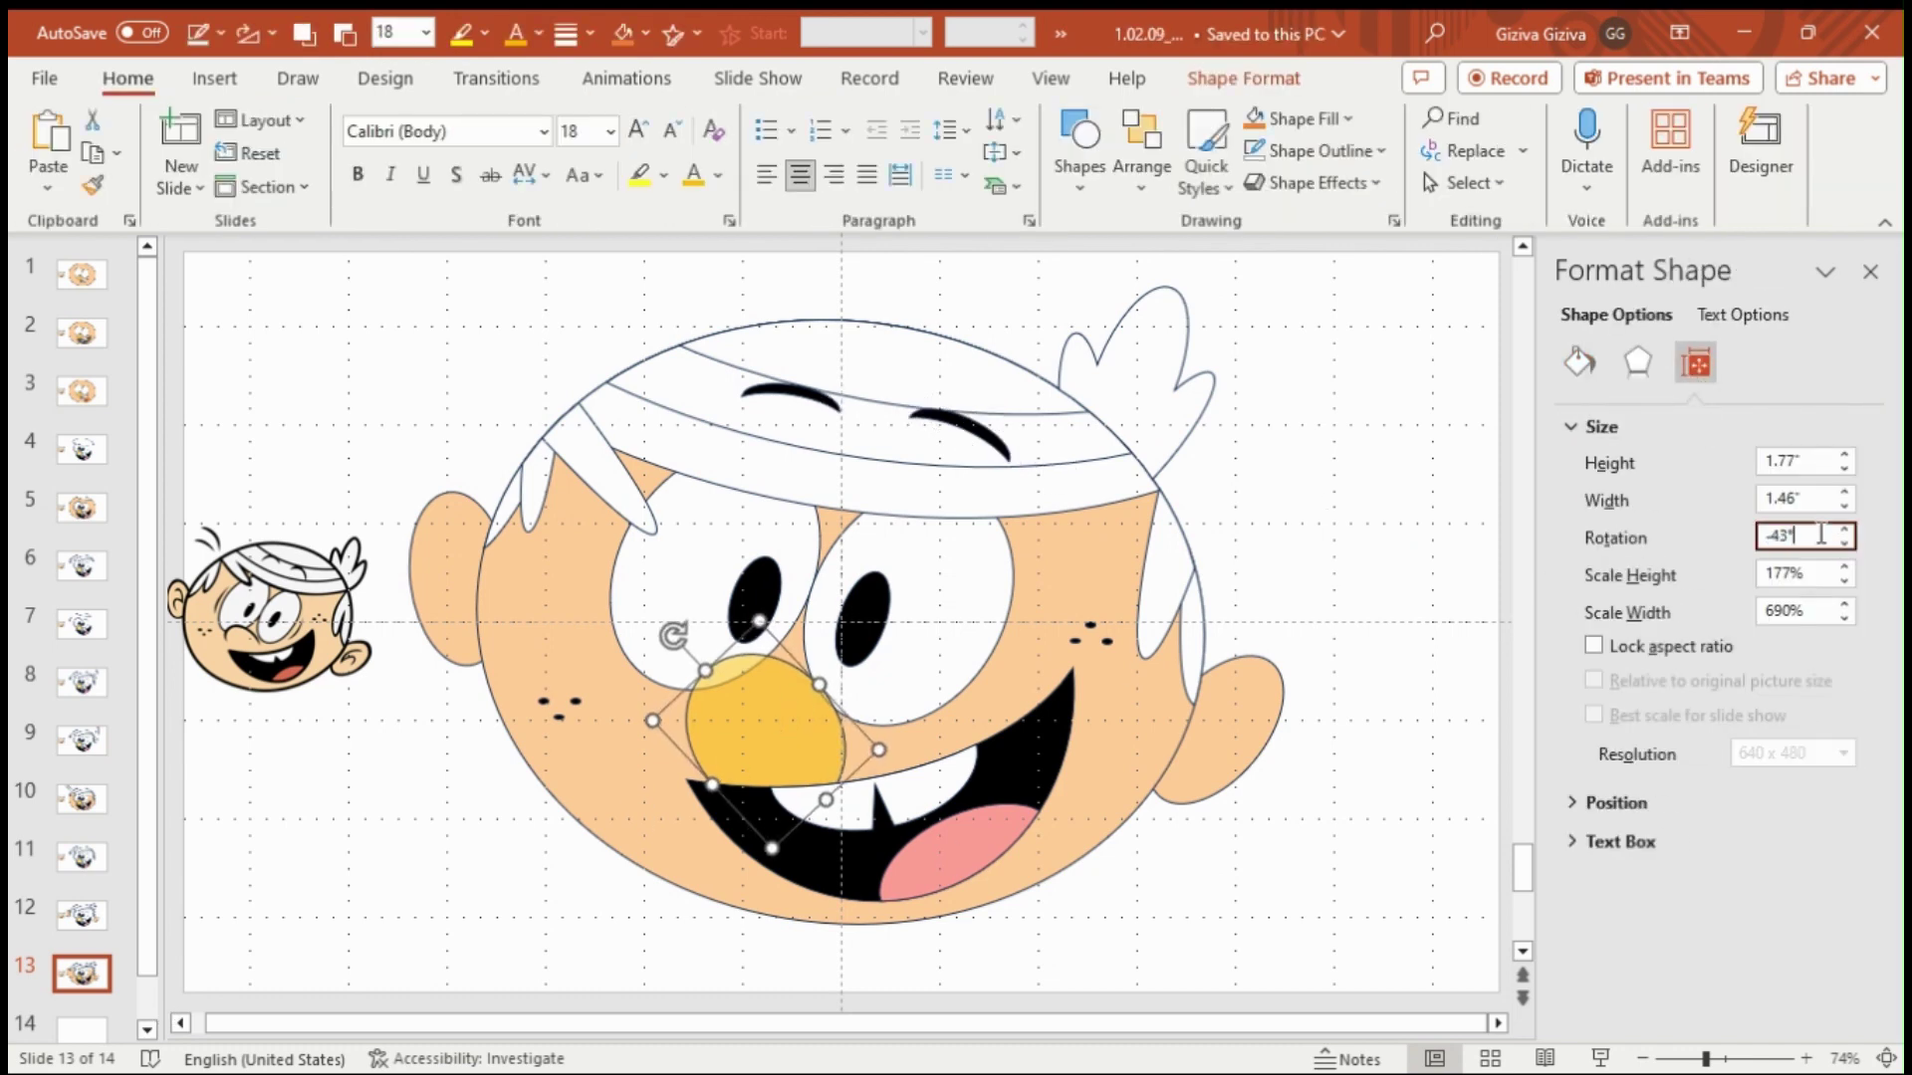
{"action": "left_click", "coordinate": [827, 722]}
{"action": "left_click", "coordinate": [1596, 764]}
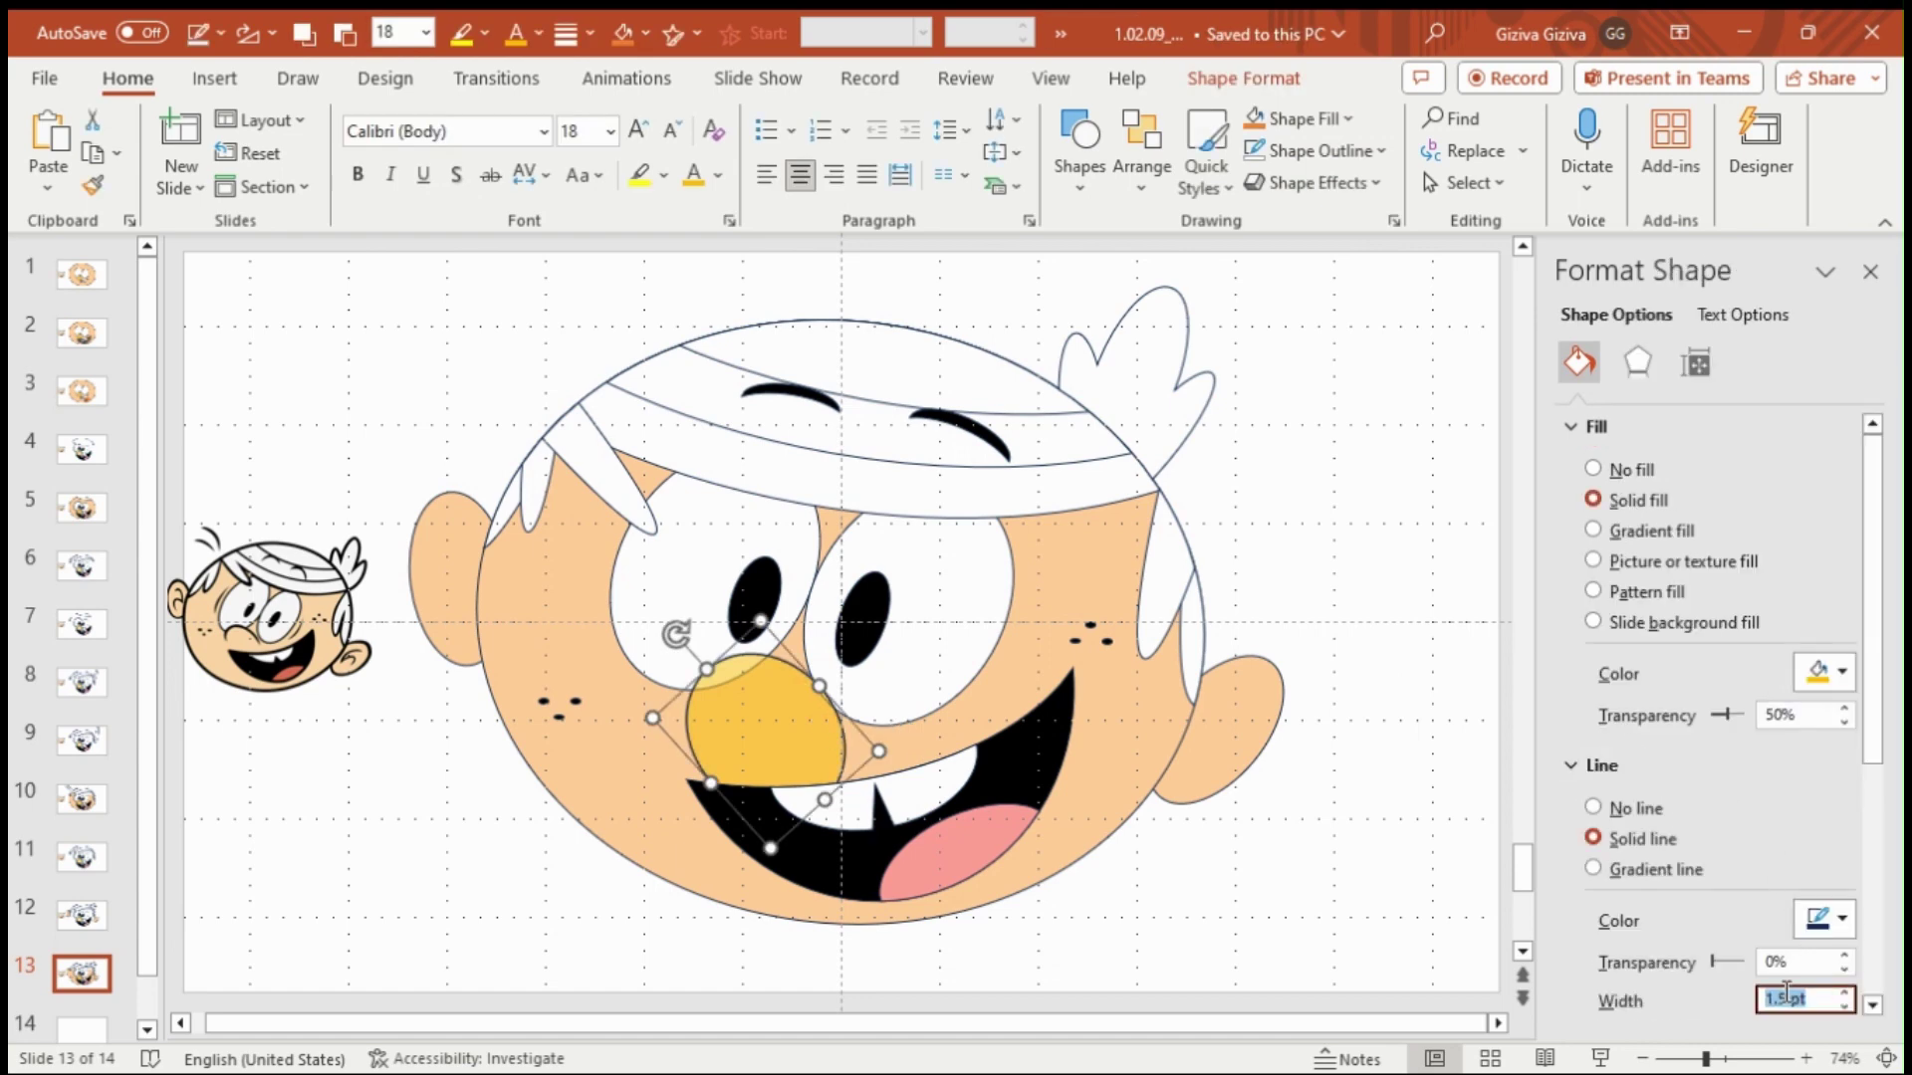
{"action": "left_click", "coordinate": [1357, 770]}
{"action": "left_click", "coordinate": [787, 737]}
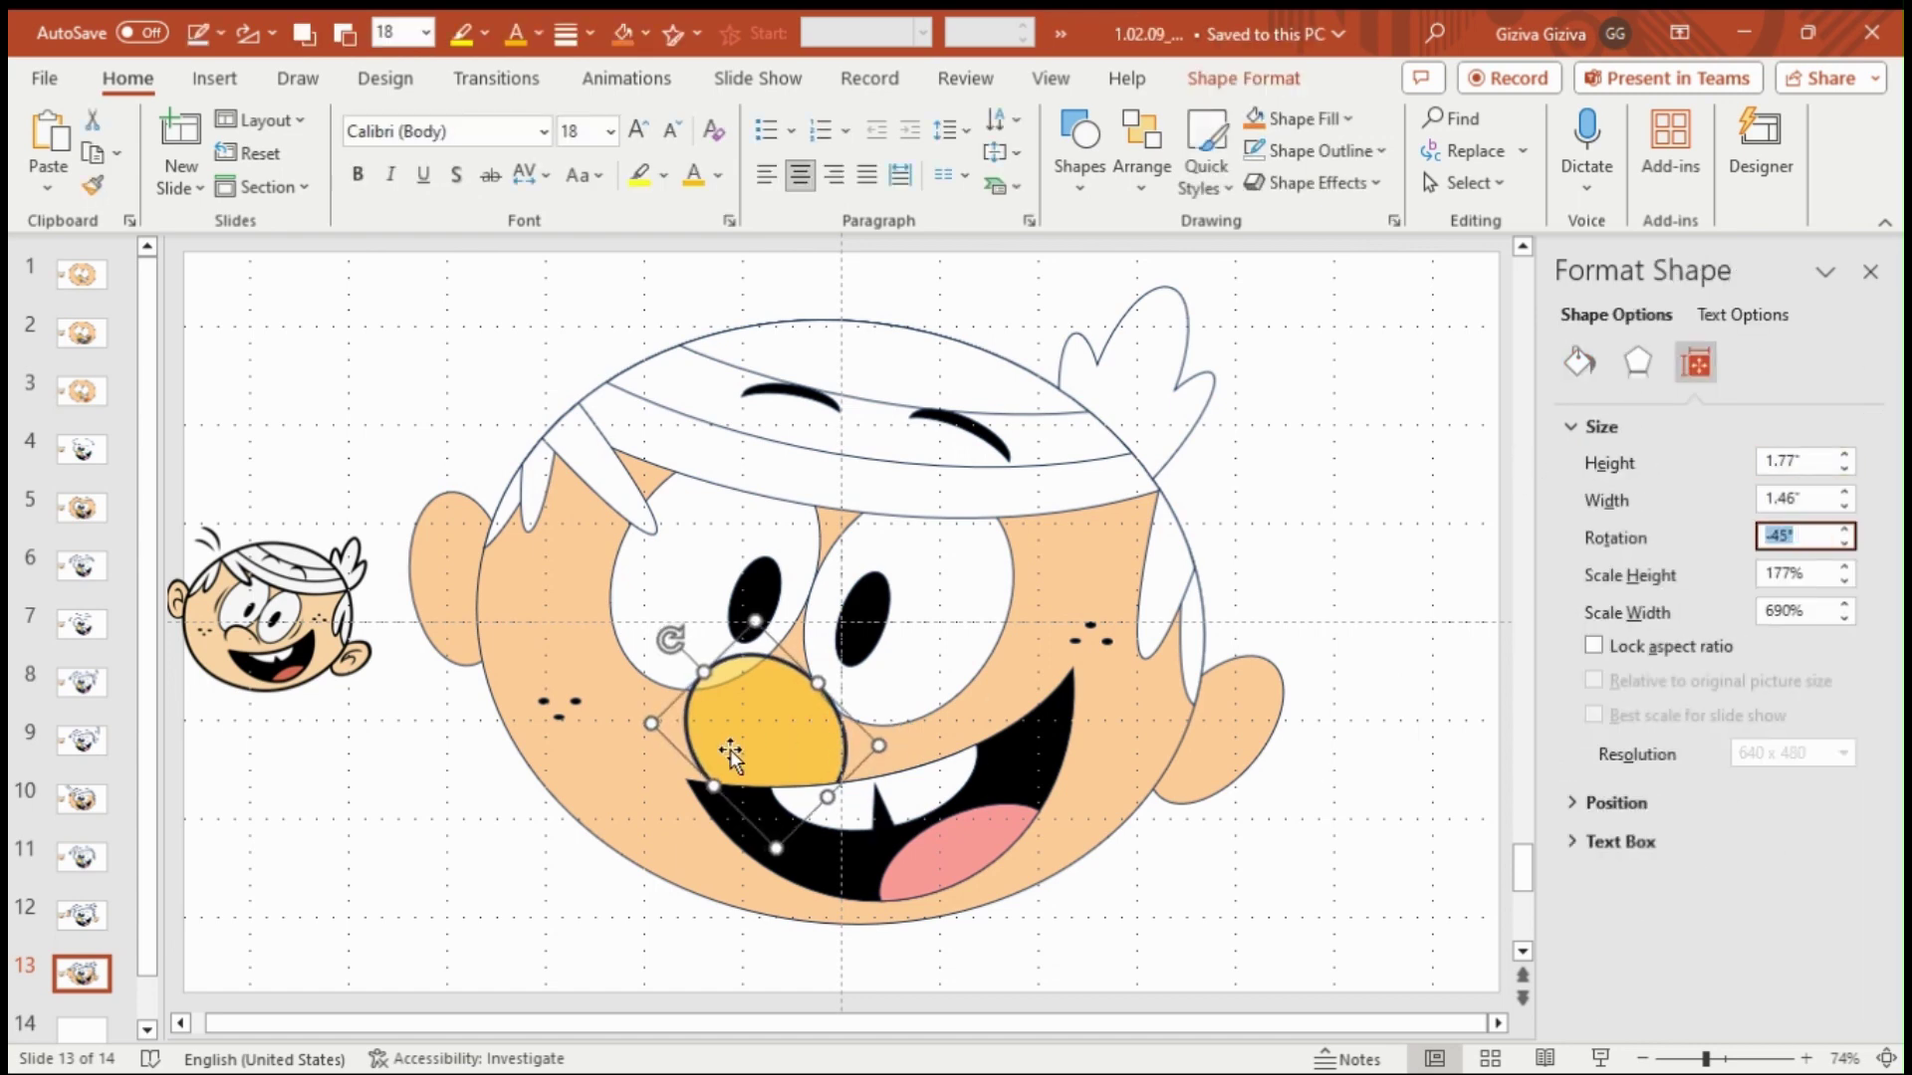
{"action": "left_click", "coordinate": [1348, 797]}
- Draw a rectangle covering the lower half of the nose
{"action": "left_click", "coordinate": [1080, 149]}
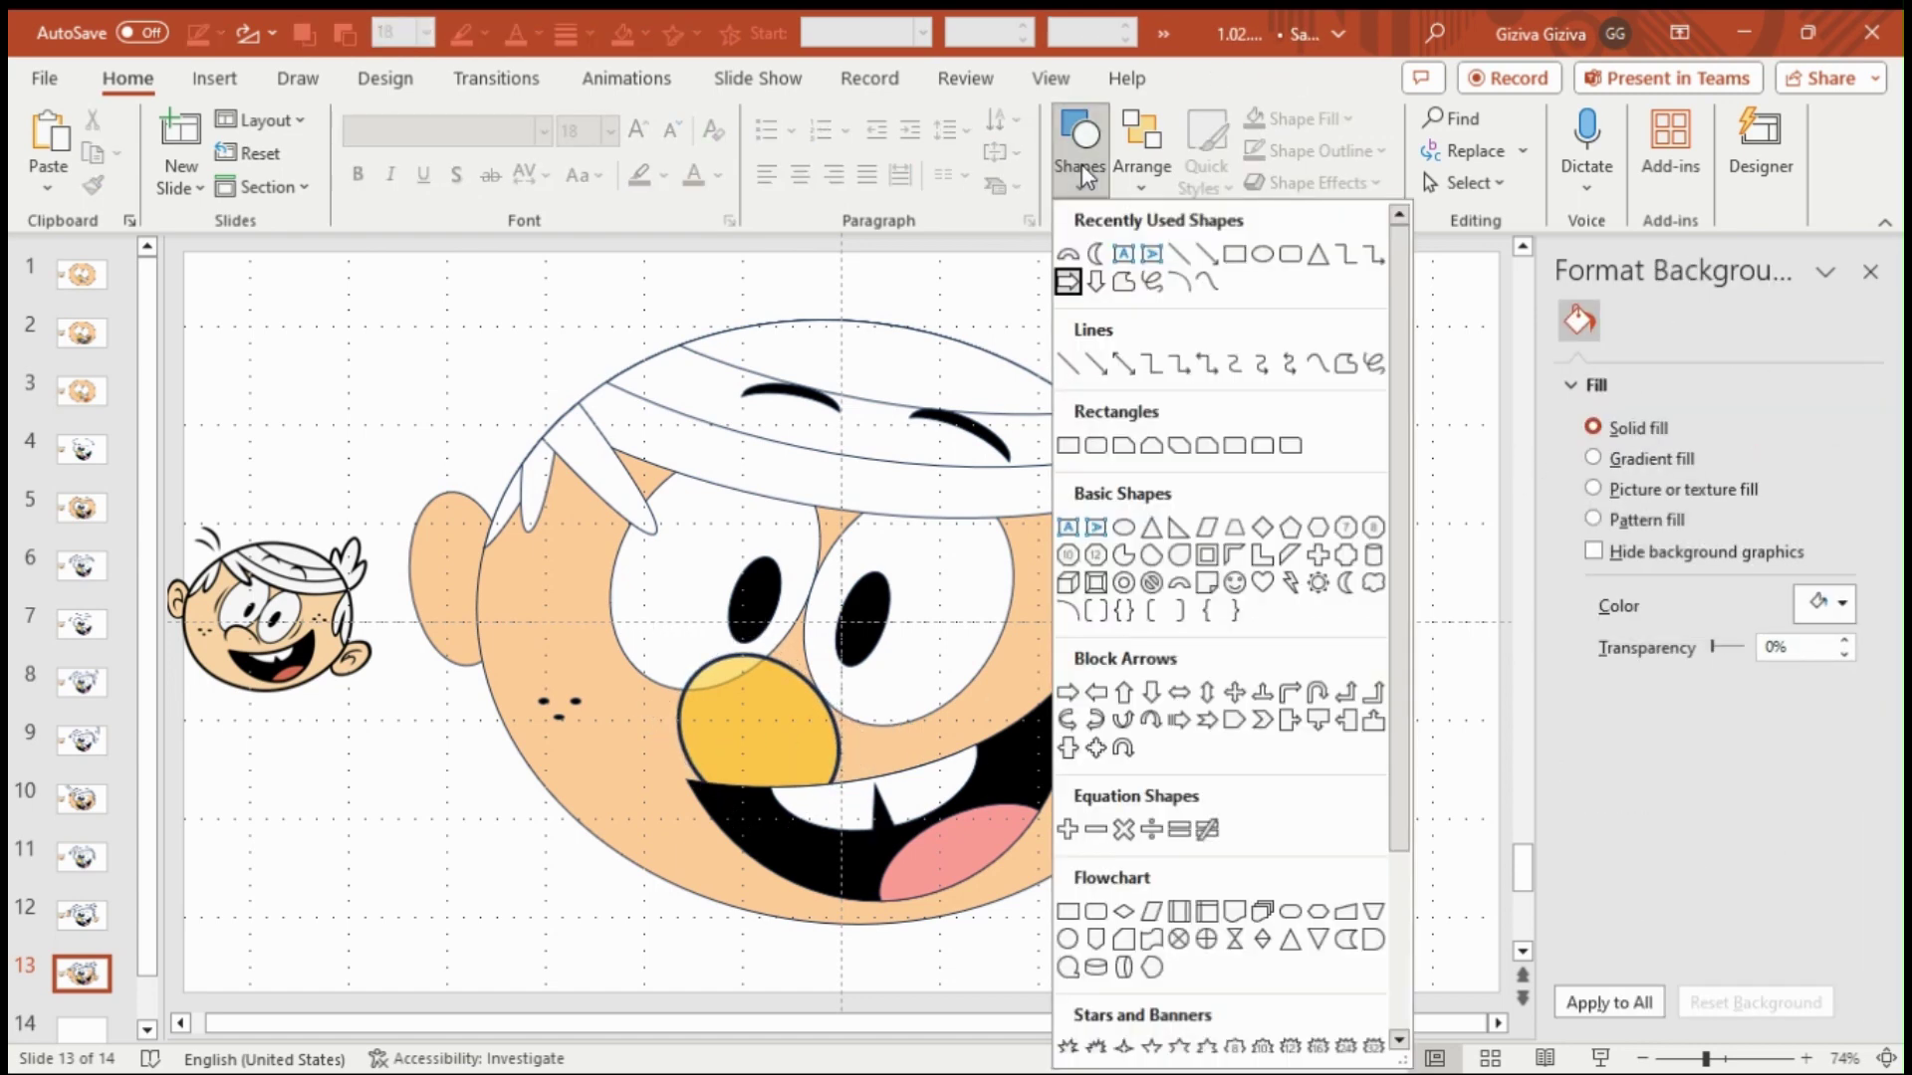
{"action": "left_click", "coordinate": [1080, 439]}
{"action": "left_click", "coordinate": [784, 574]}
{"action": "type", "text": "50"}
{"action": "left_click_drag", "start_coordinate": [833, 623], "coordinate": [760, 777]}
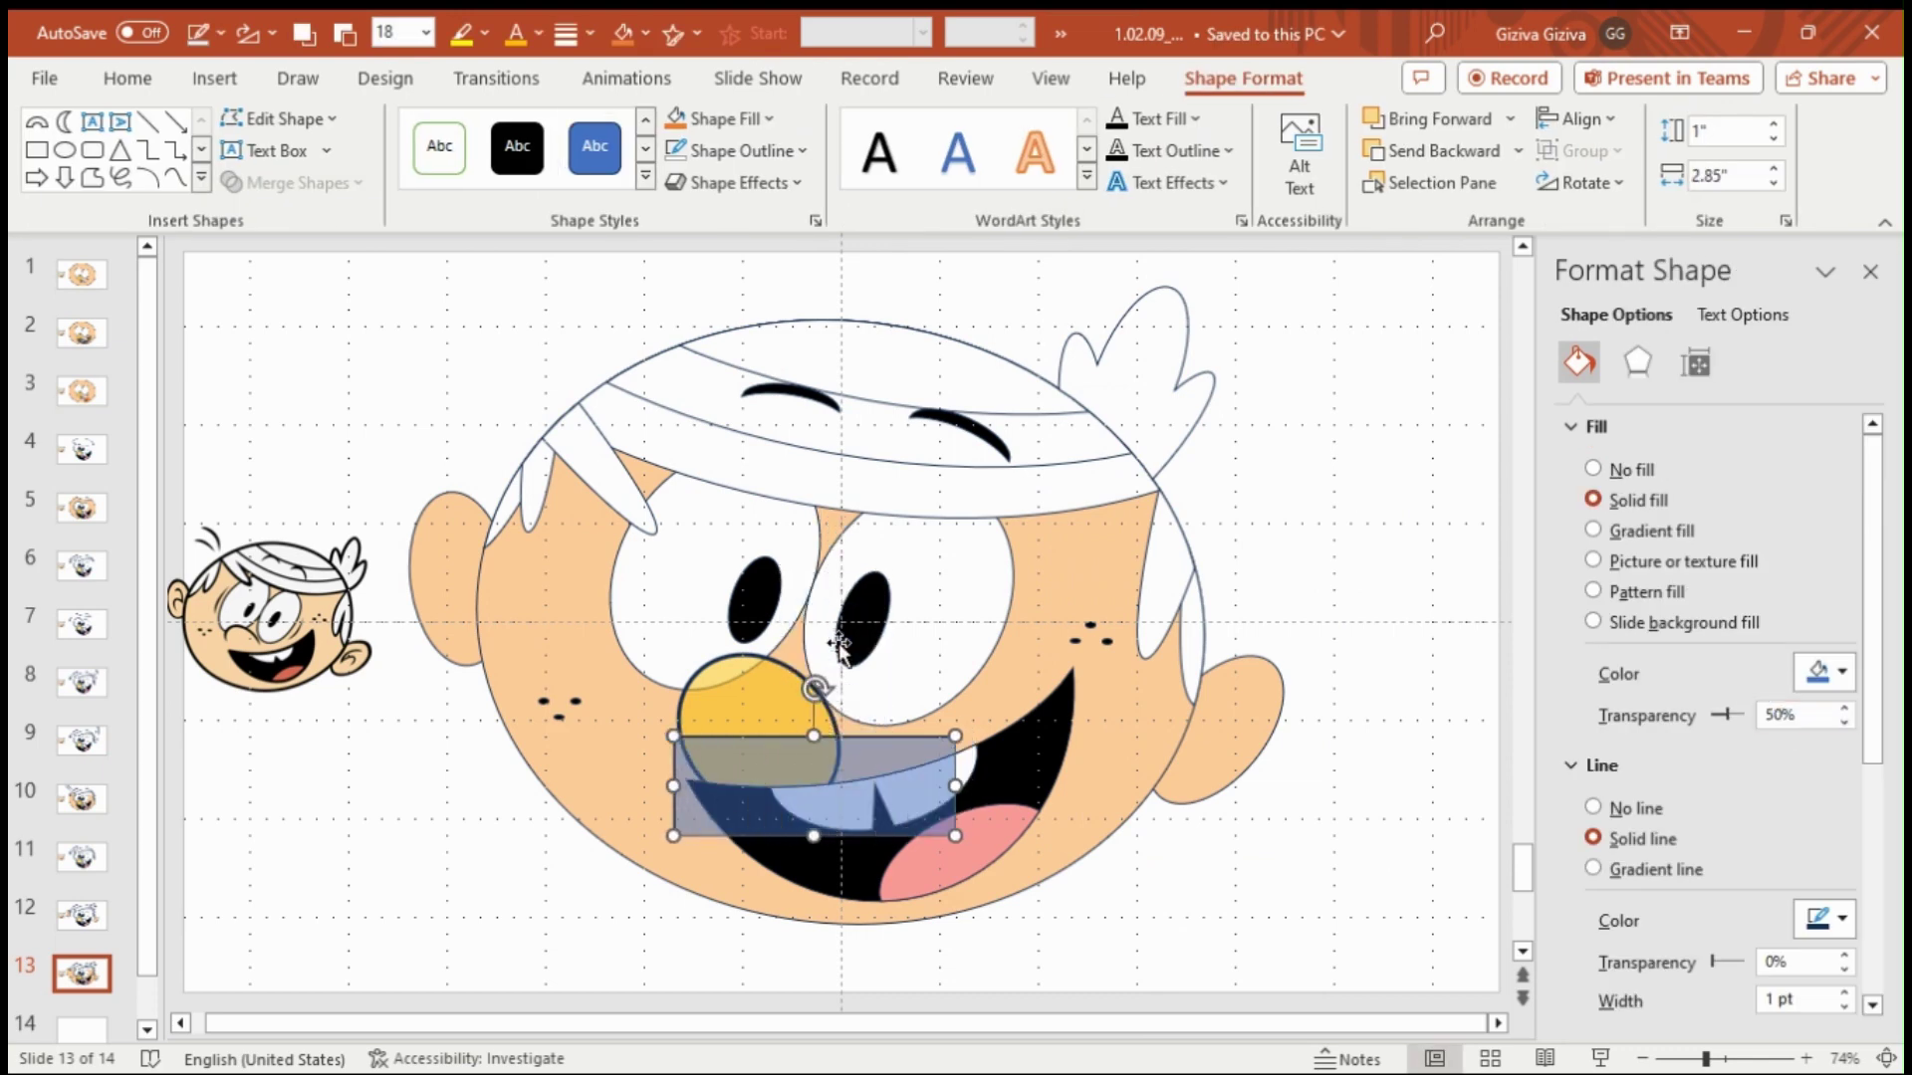
- Subtract the rectangle from the nose and fill the half-circle peach
{"action": "left_click", "coordinate": [721, 709]}
{"action": "left_click", "coordinate": [1102, 880]}
{"action": "left_click", "coordinate": [777, 713]}
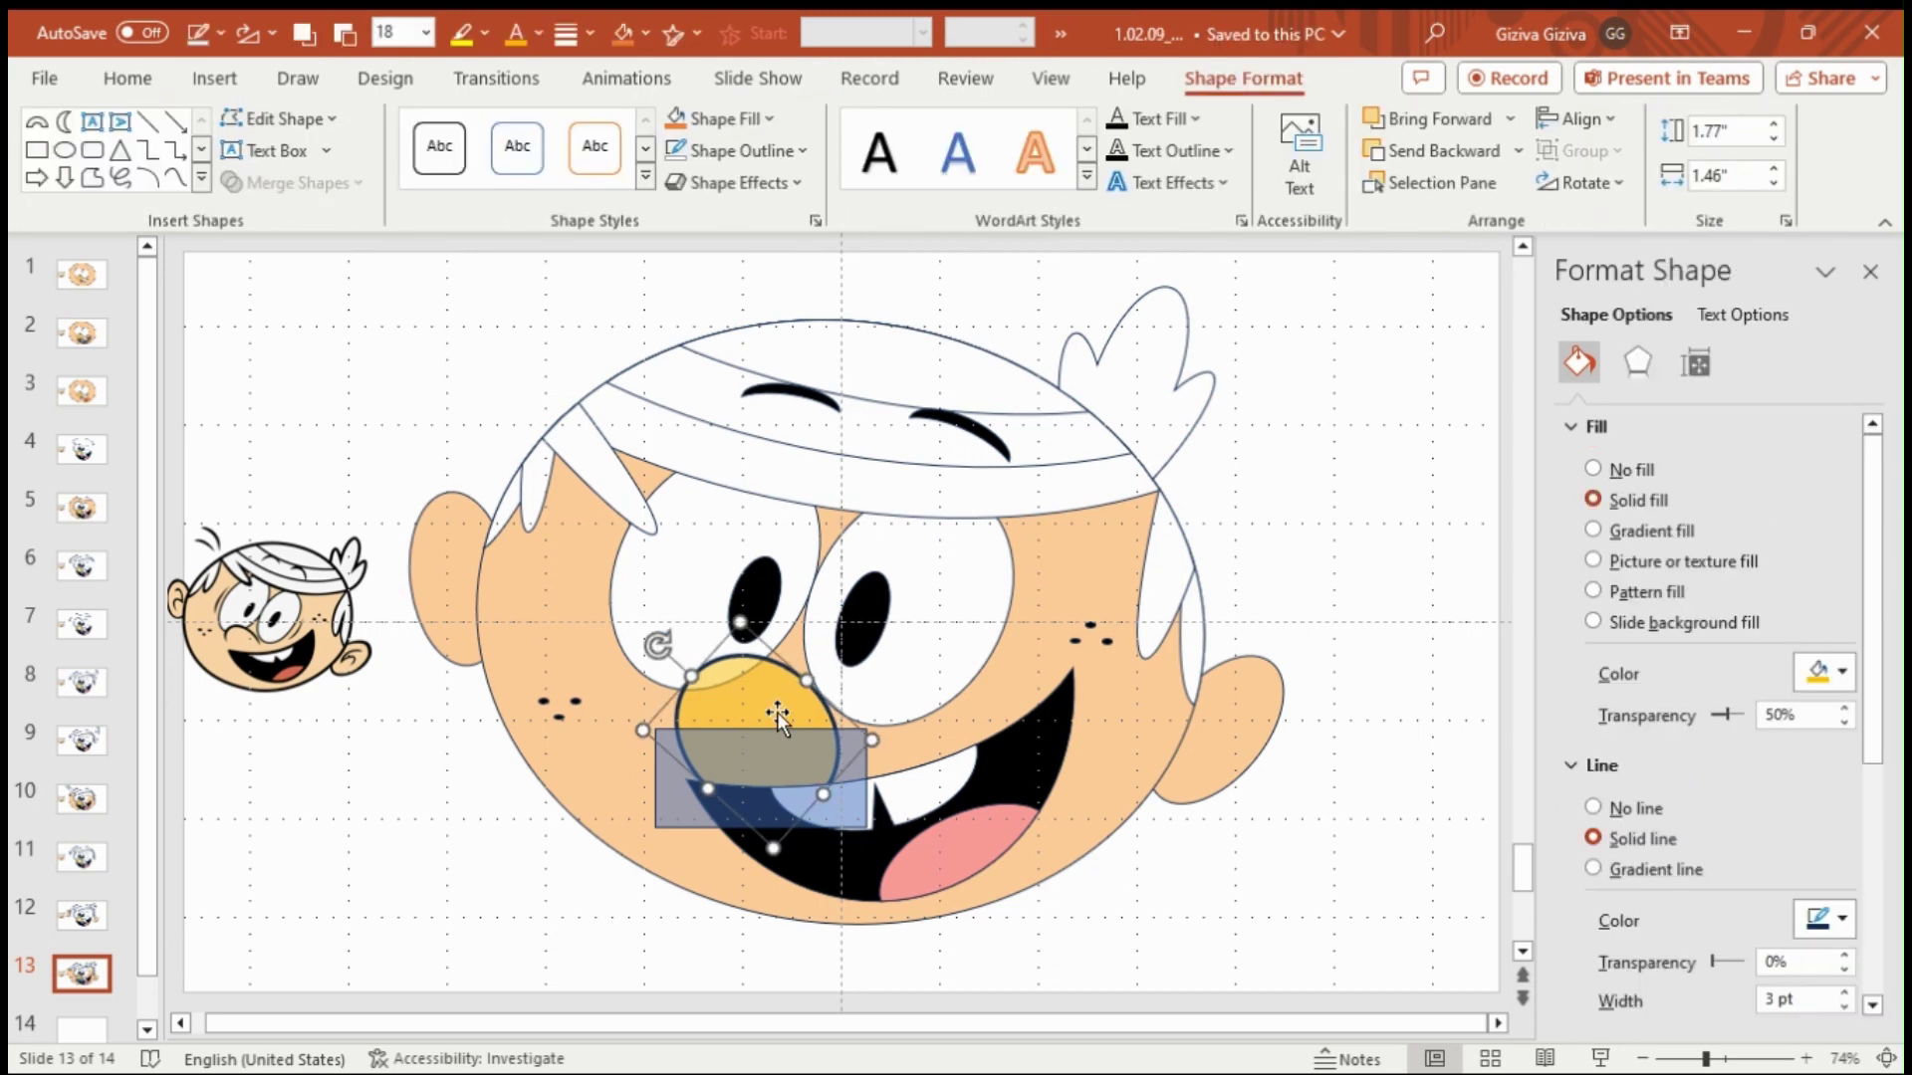
{"action": "left_click", "coordinate": [693, 817], "text": "shift"}
{"action": "left_click", "coordinate": [298, 182]}
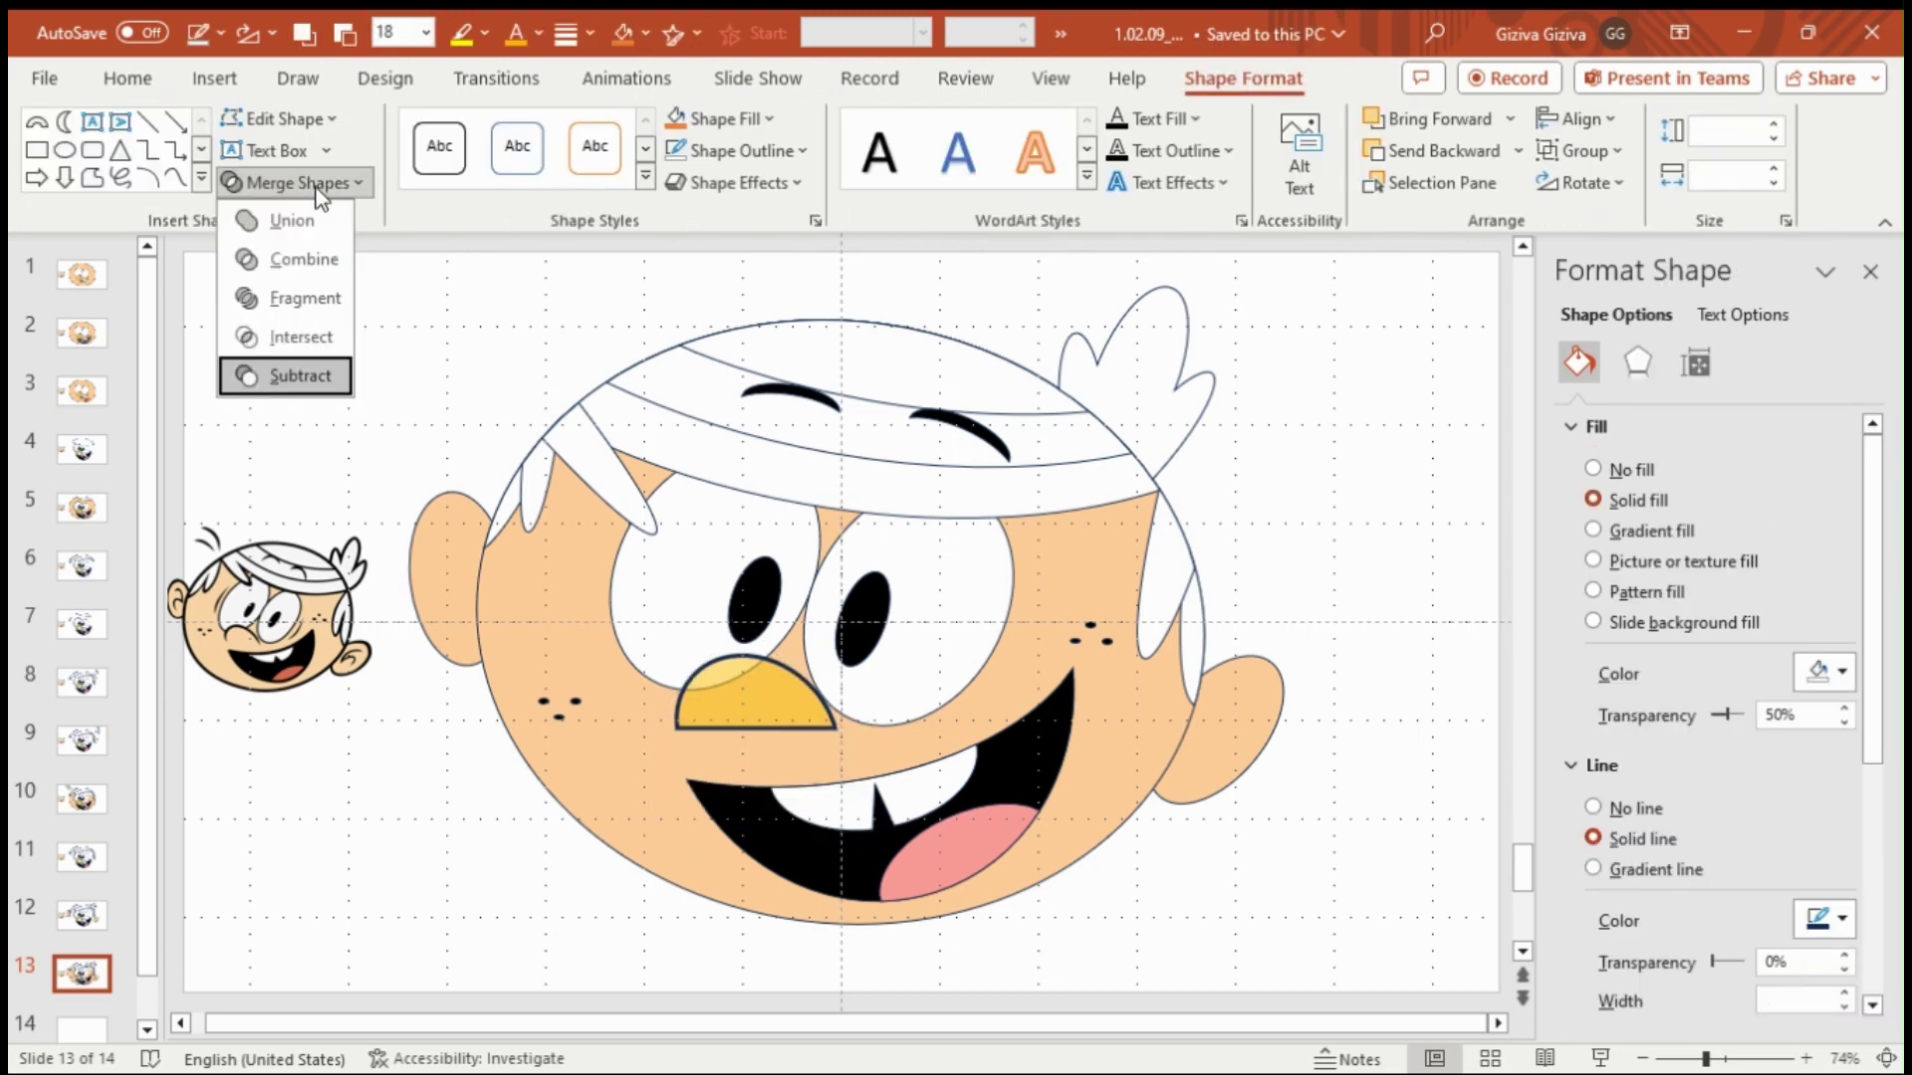
{"action": "left_click", "coordinate": [317, 189]}
{"action": "left_click", "coordinate": [326, 186]}
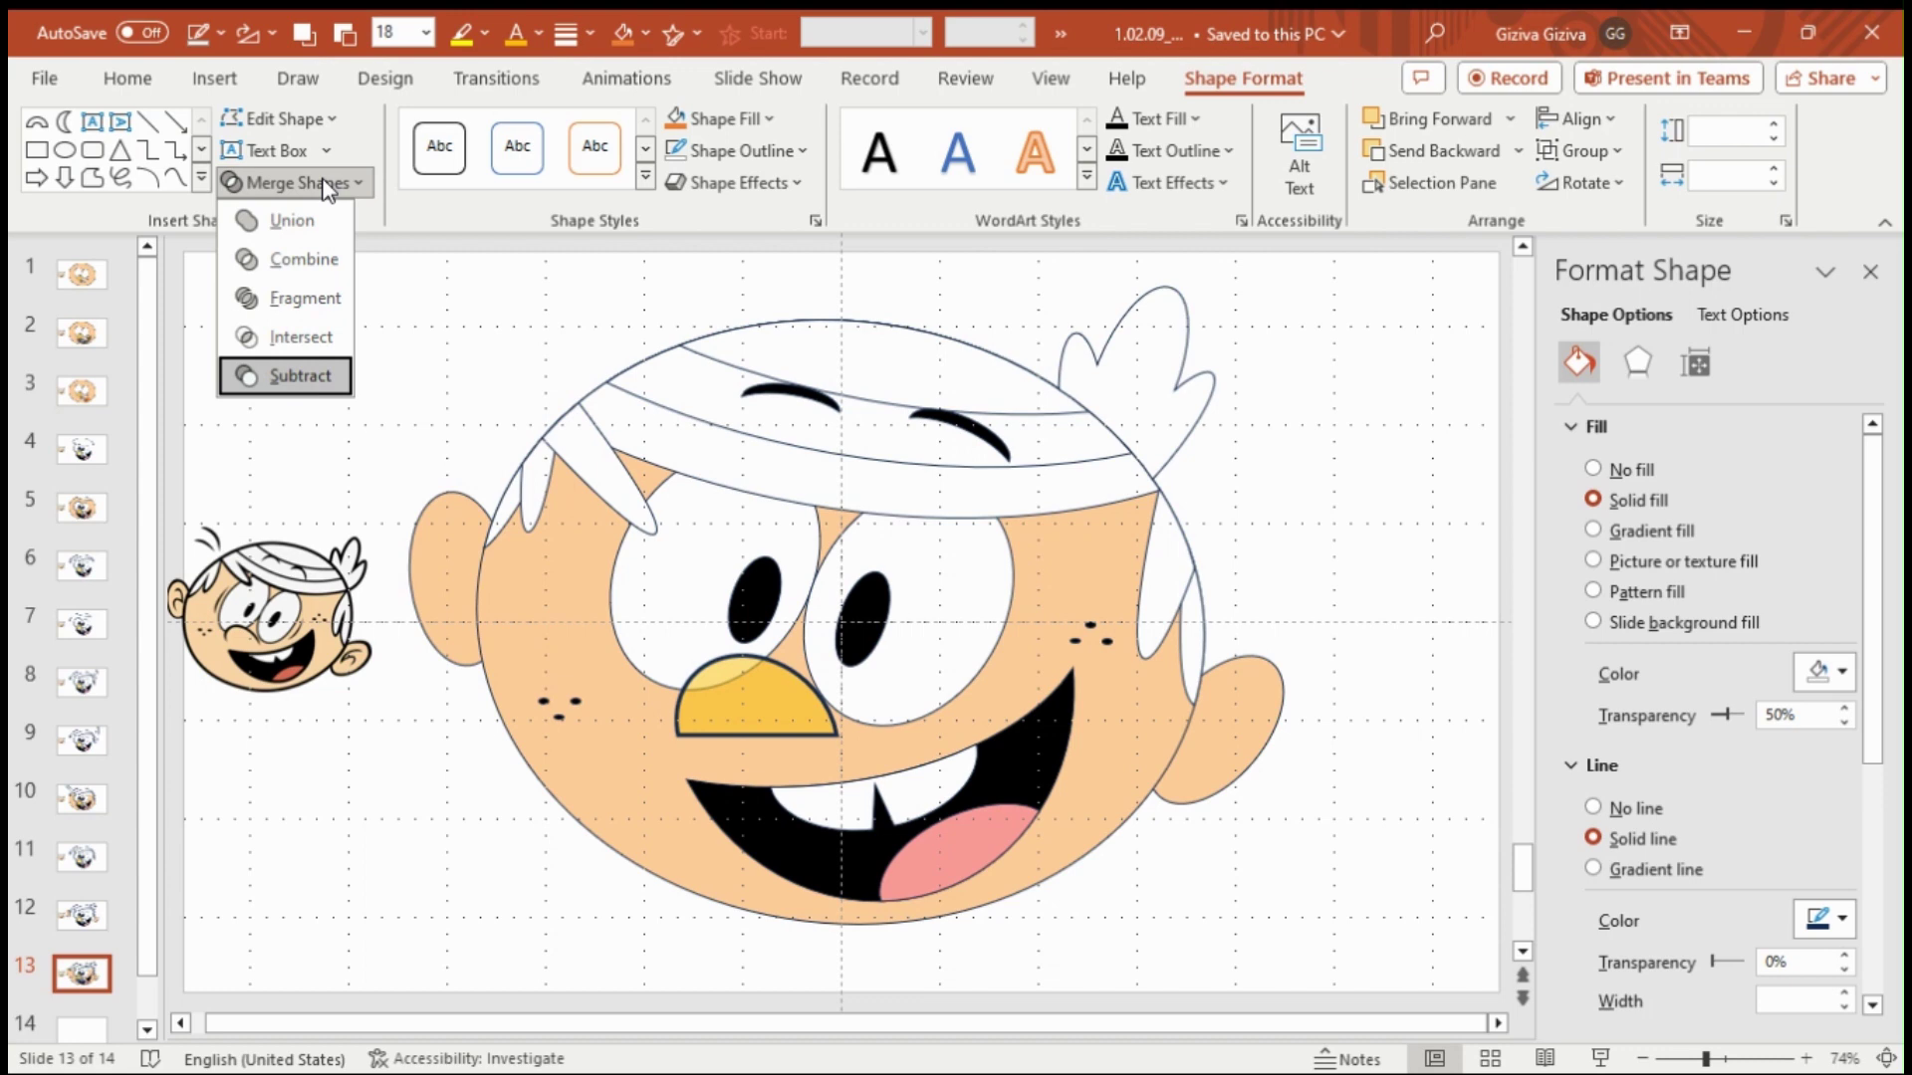
{"action": "left_click", "coordinate": [299, 376]}
{"action": "left_click", "coordinate": [1828, 671]}
{"action": "left_click", "coordinate": [1885, 565]}
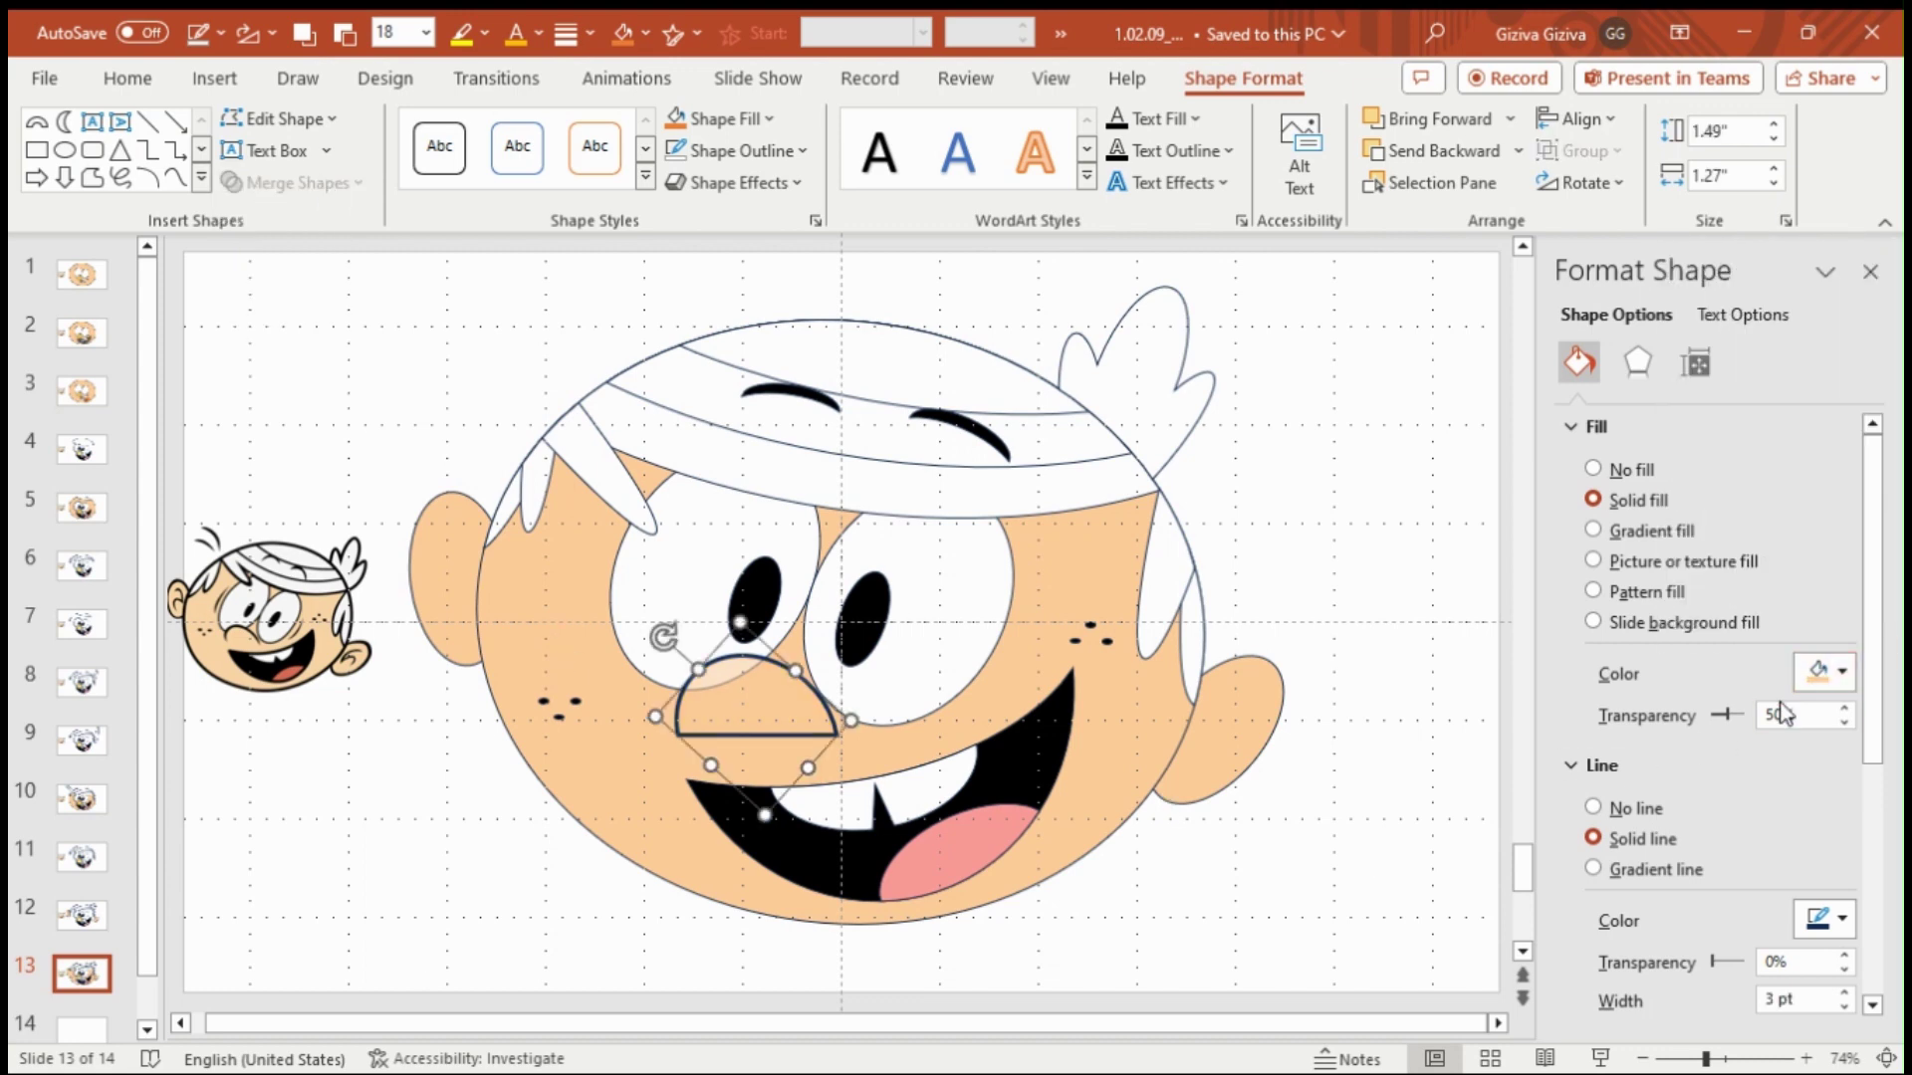
- Select and inspect the eye shapes and their size settings
{"action": "left_click", "coordinate": [512, 918]}
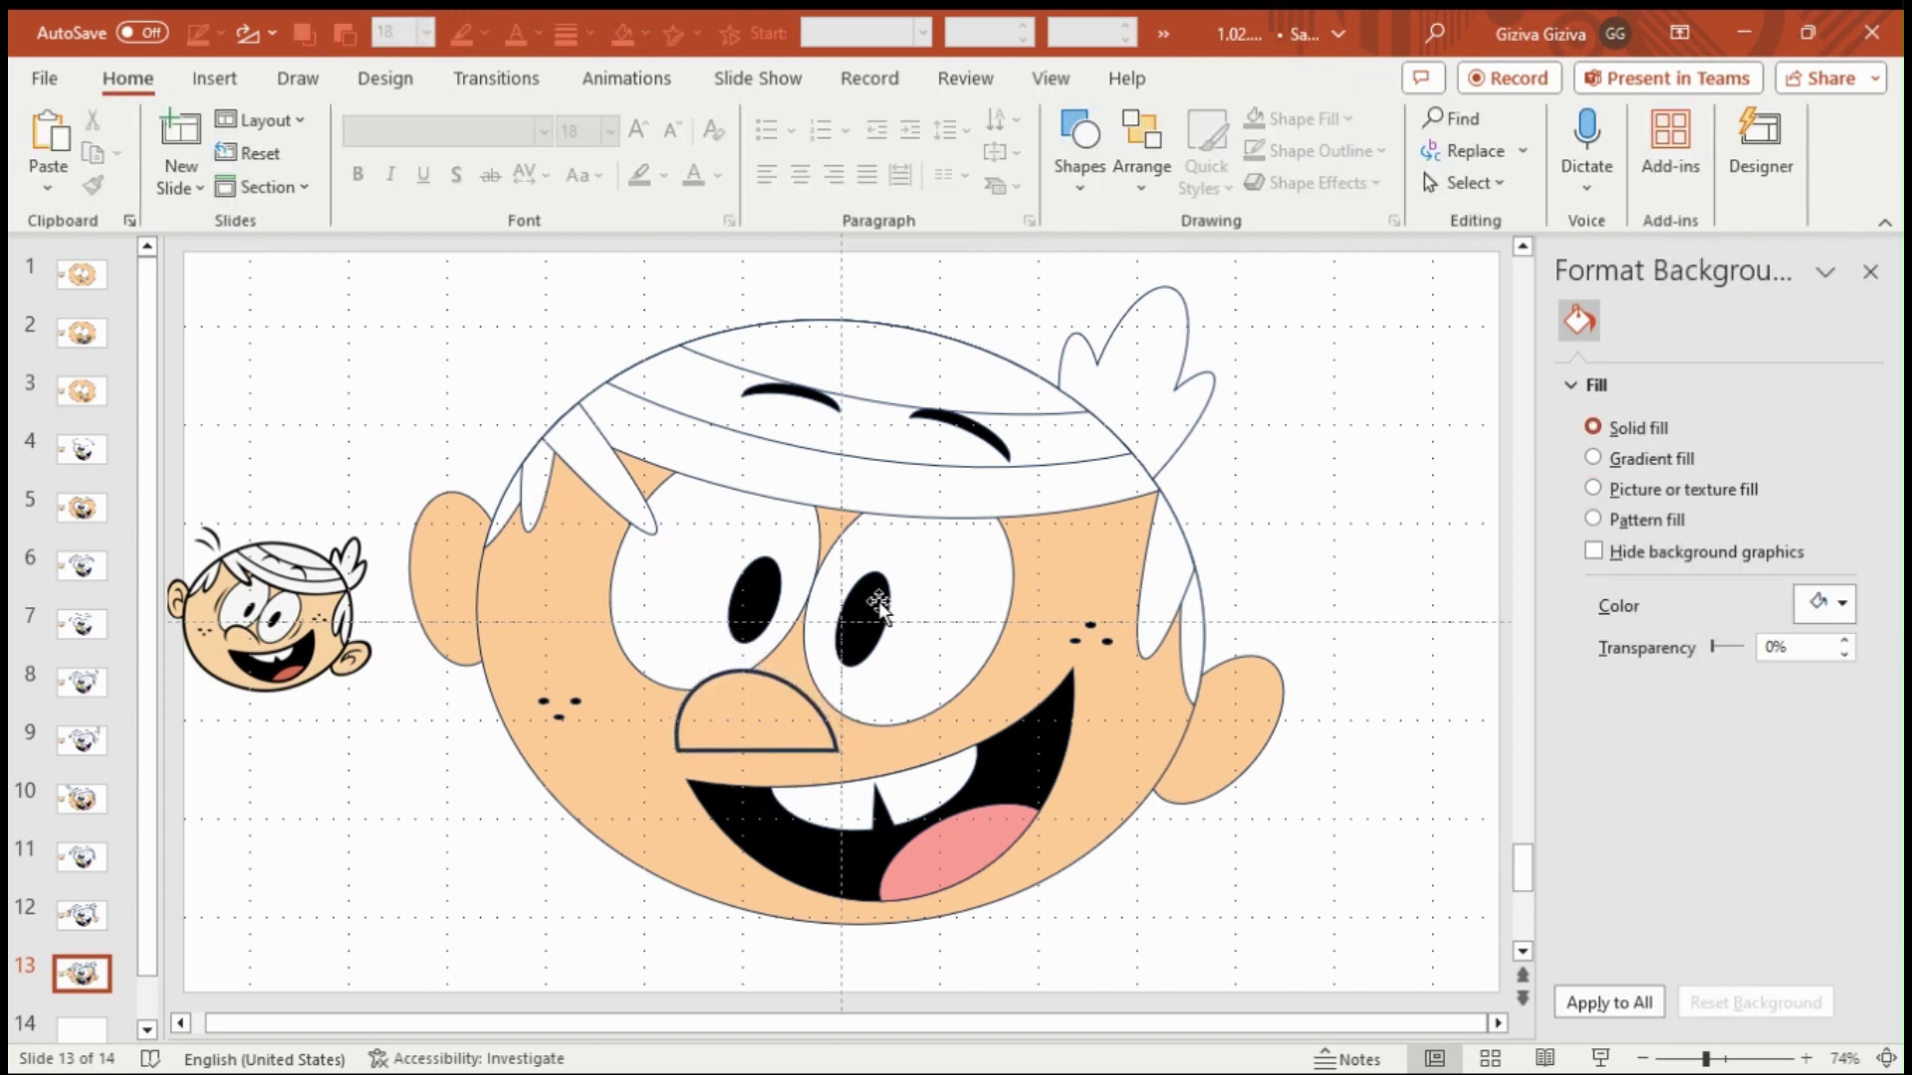
{"action": "left_click", "coordinate": [875, 611]}
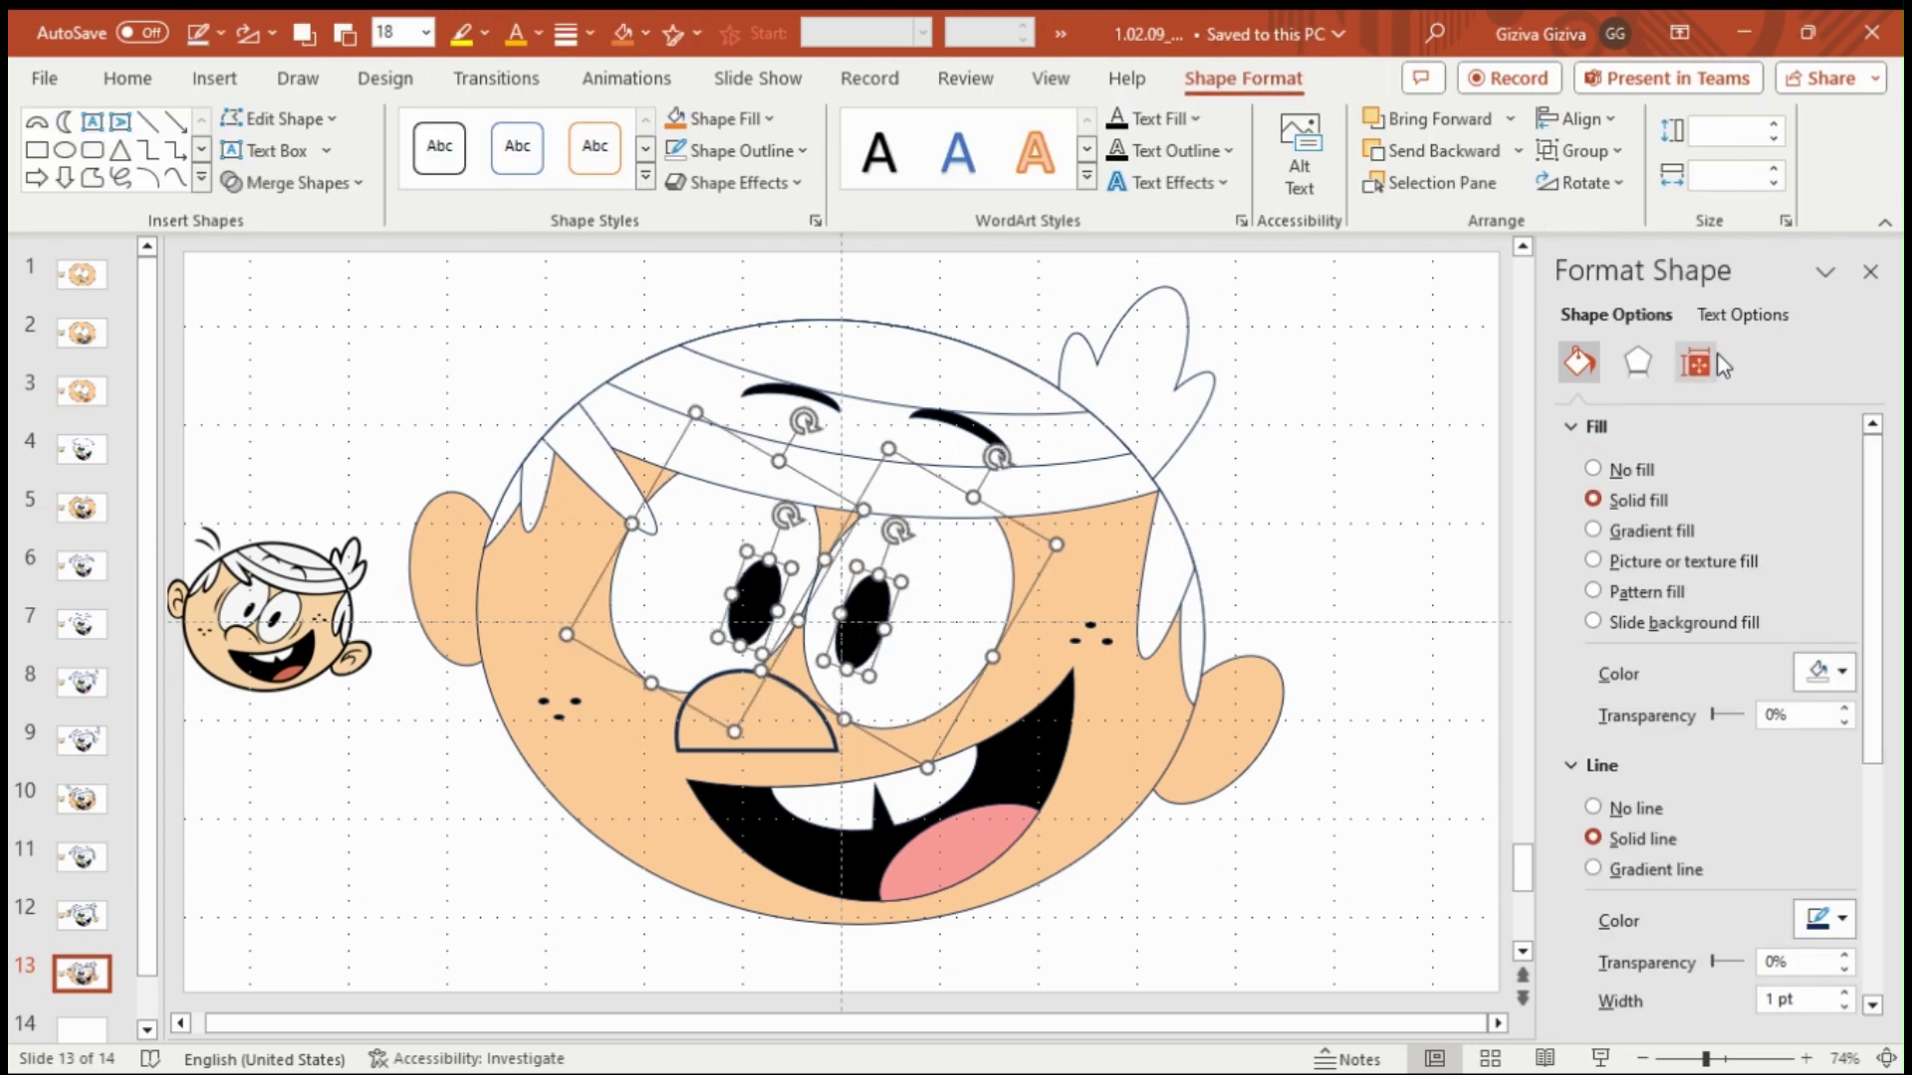
{"action": "left_click", "coordinate": [1303, 608]}
{"action": "left_click", "coordinate": [874, 618]}
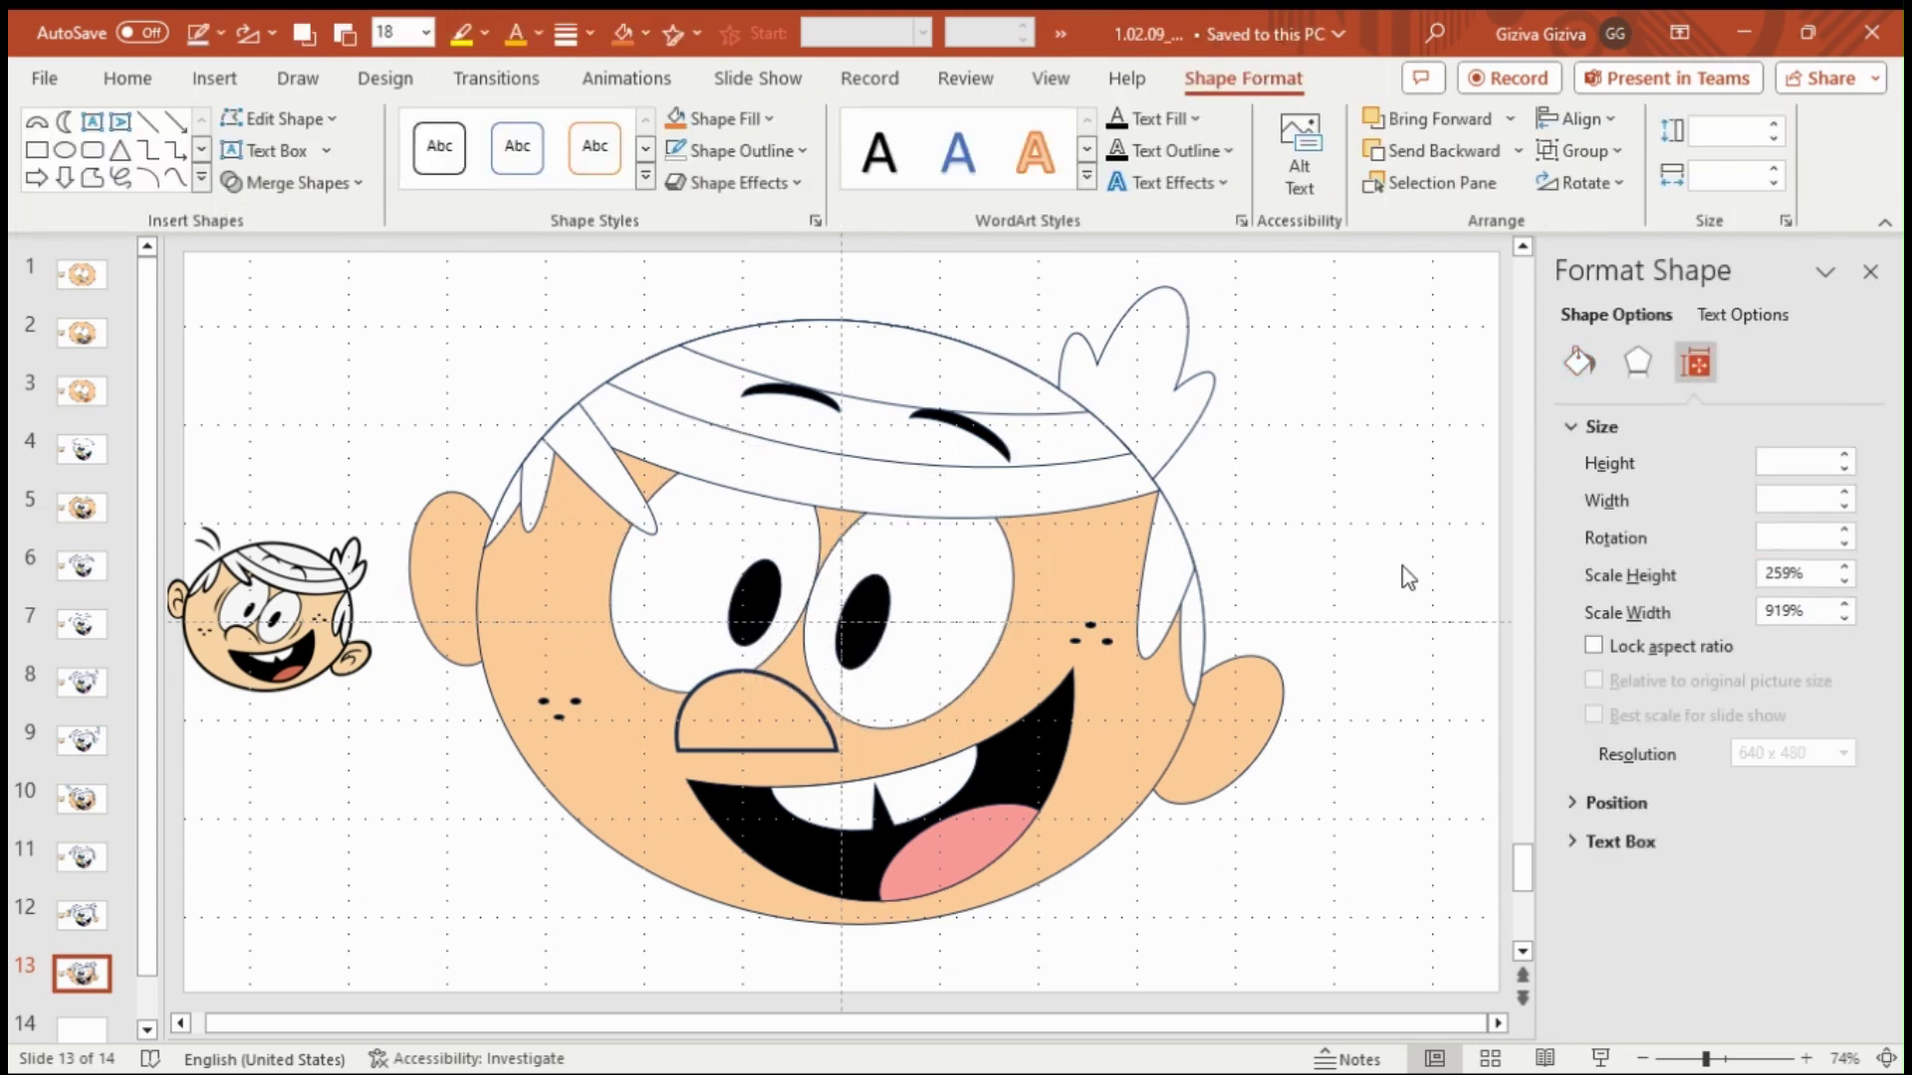
{"action": "left_click", "coordinate": [1693, 365]}
{"action": "left_click", "coordinate": [840, 546]}
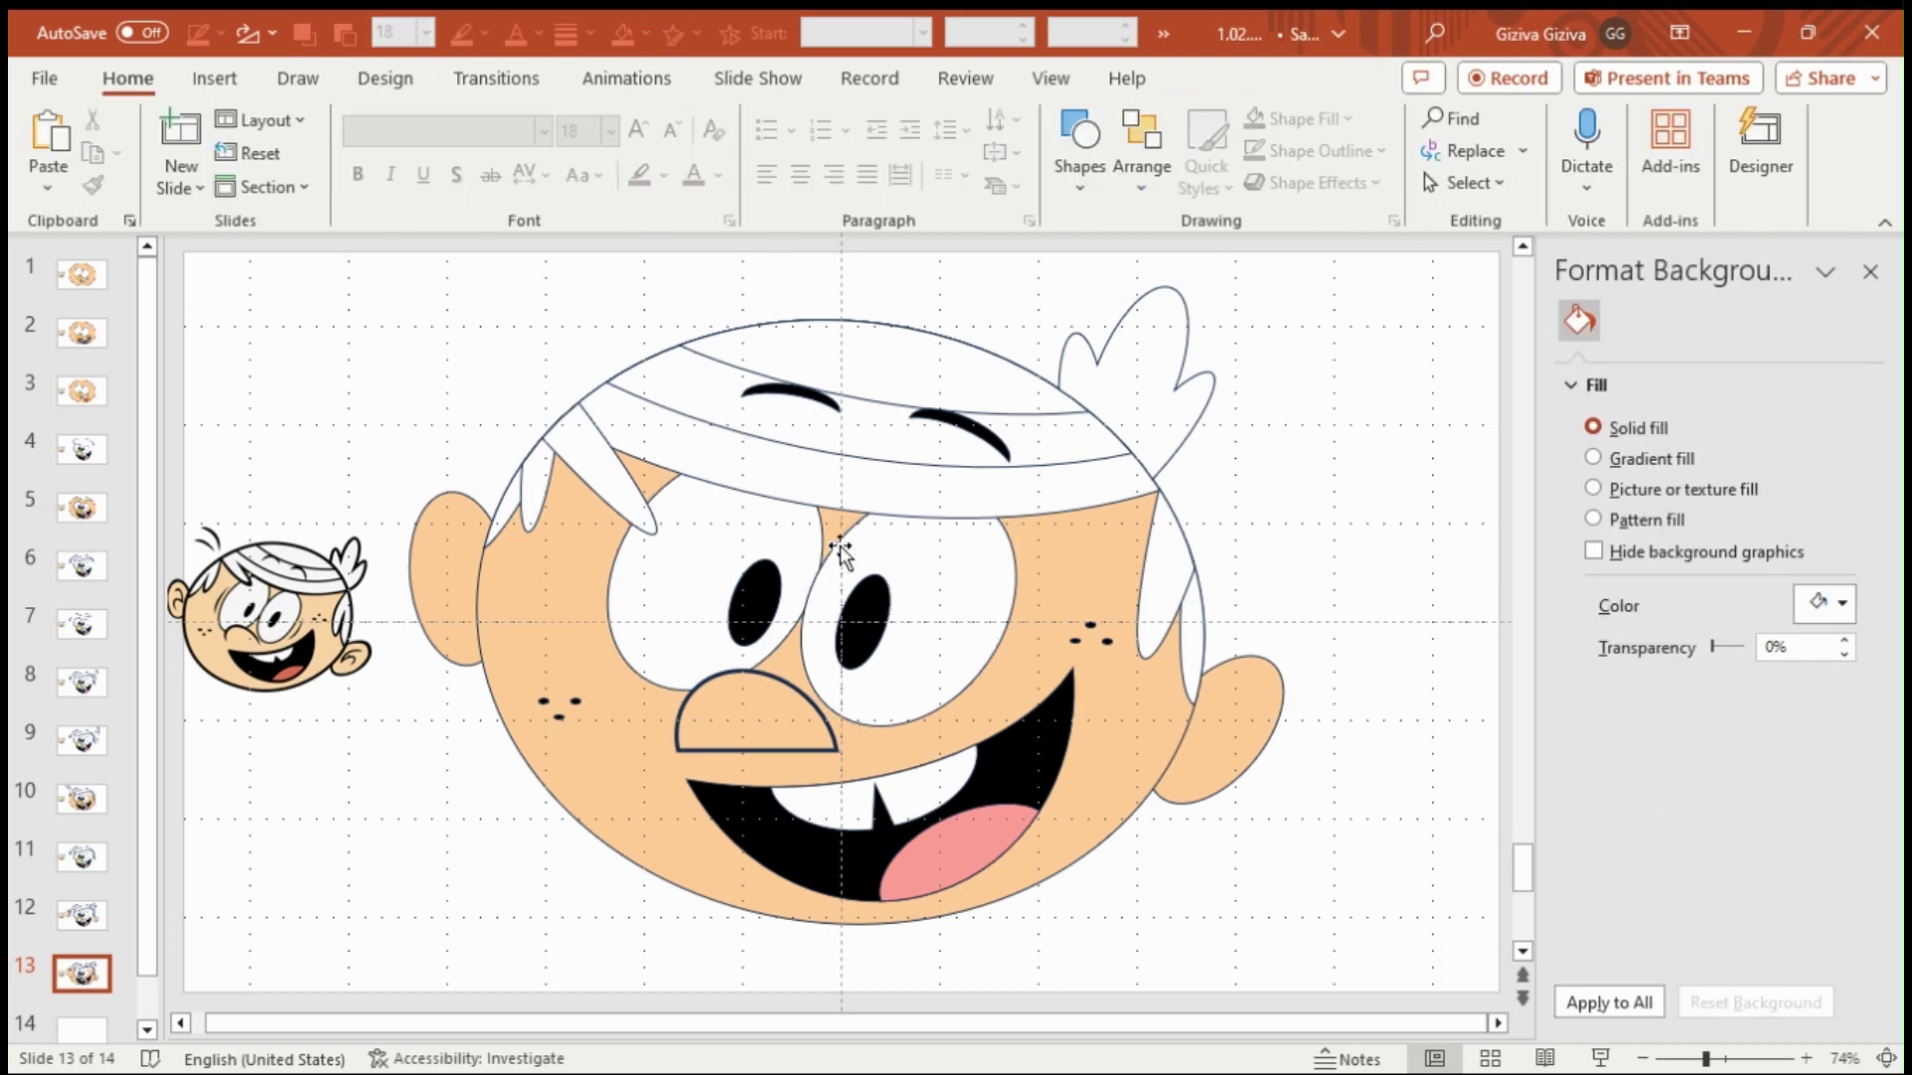
{"action": "left_click", "coordinate": [854, 557]}
{"action": "left_click", "coordinate": [1444, 677]}
{"action": "left_click", "coordinate": [776, 687]}
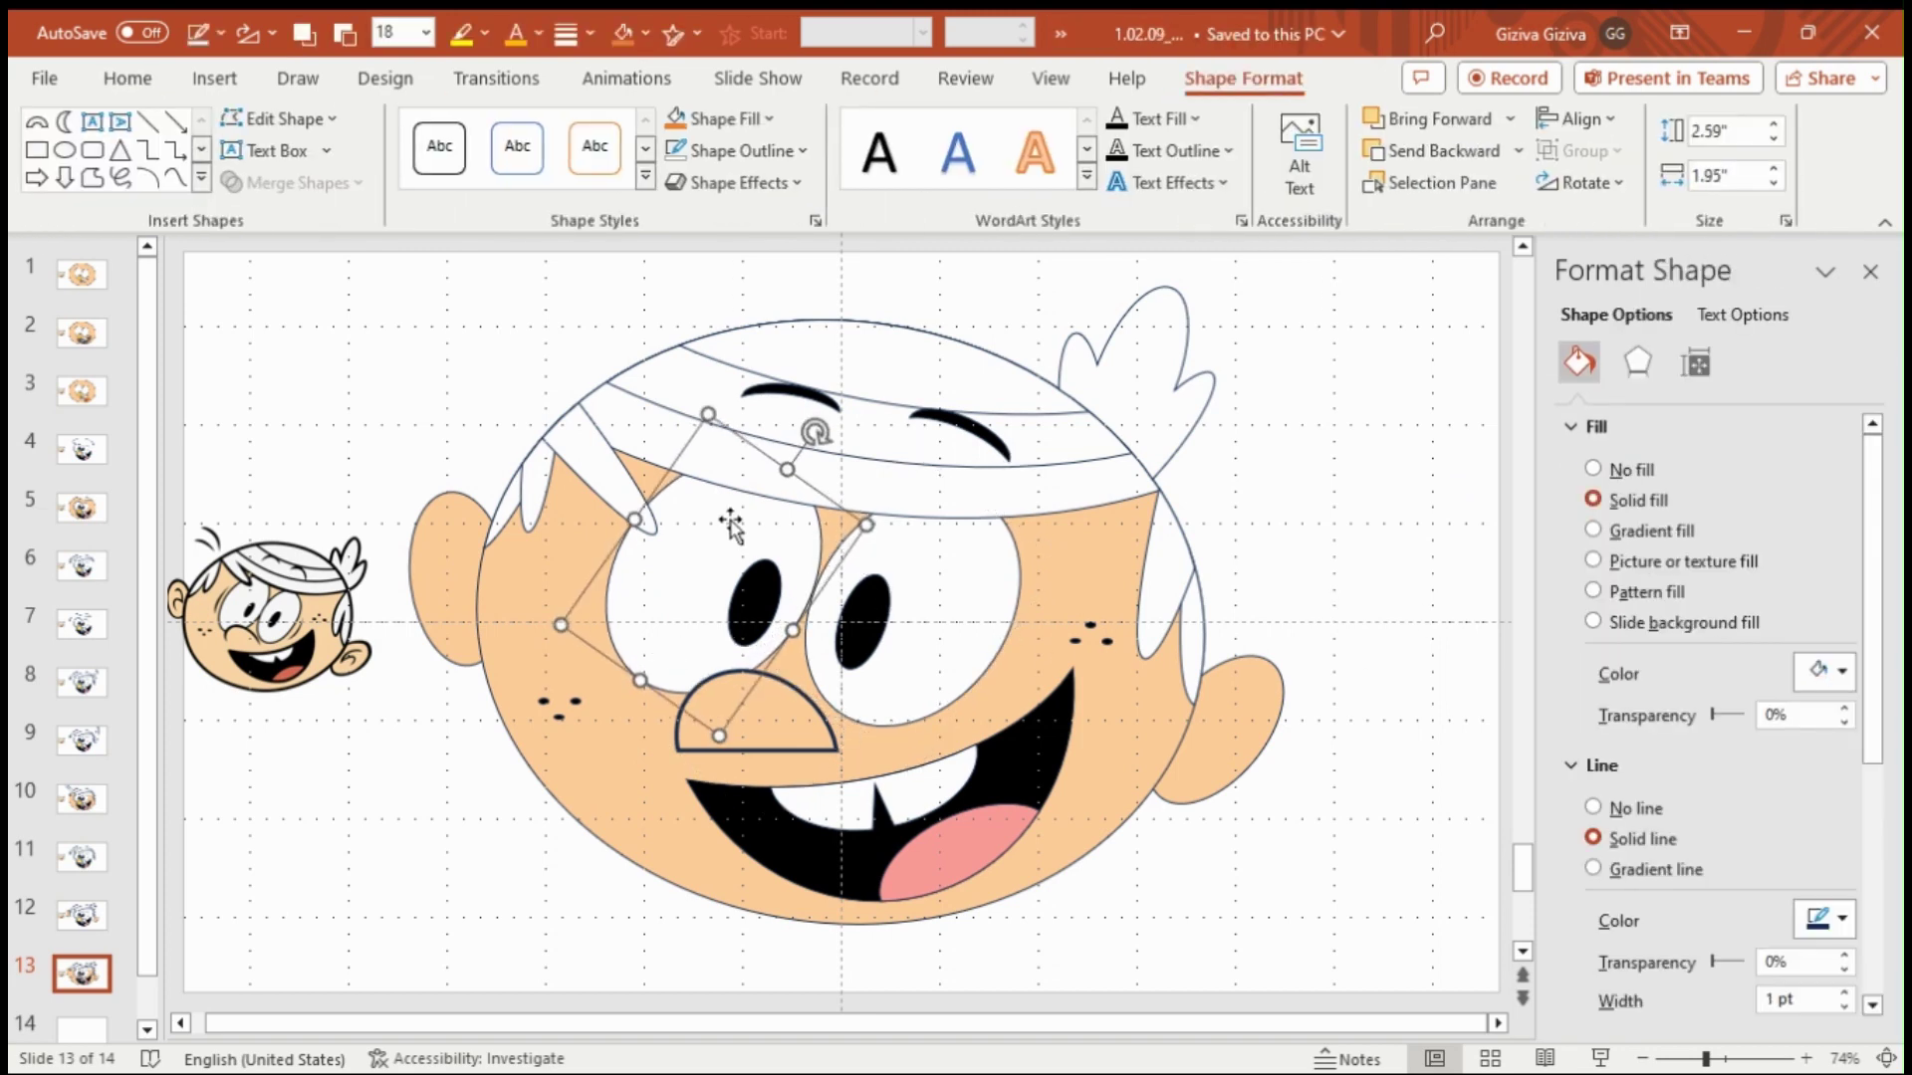
{"action": "left_click", "coordinate": [930, 641]}
- Check the nose and eyebrows, then move the right pupil lower in its eye
{"action": "key", "text": "Escape"}
{"action": "left_click", "coordinate": [786, 743]}
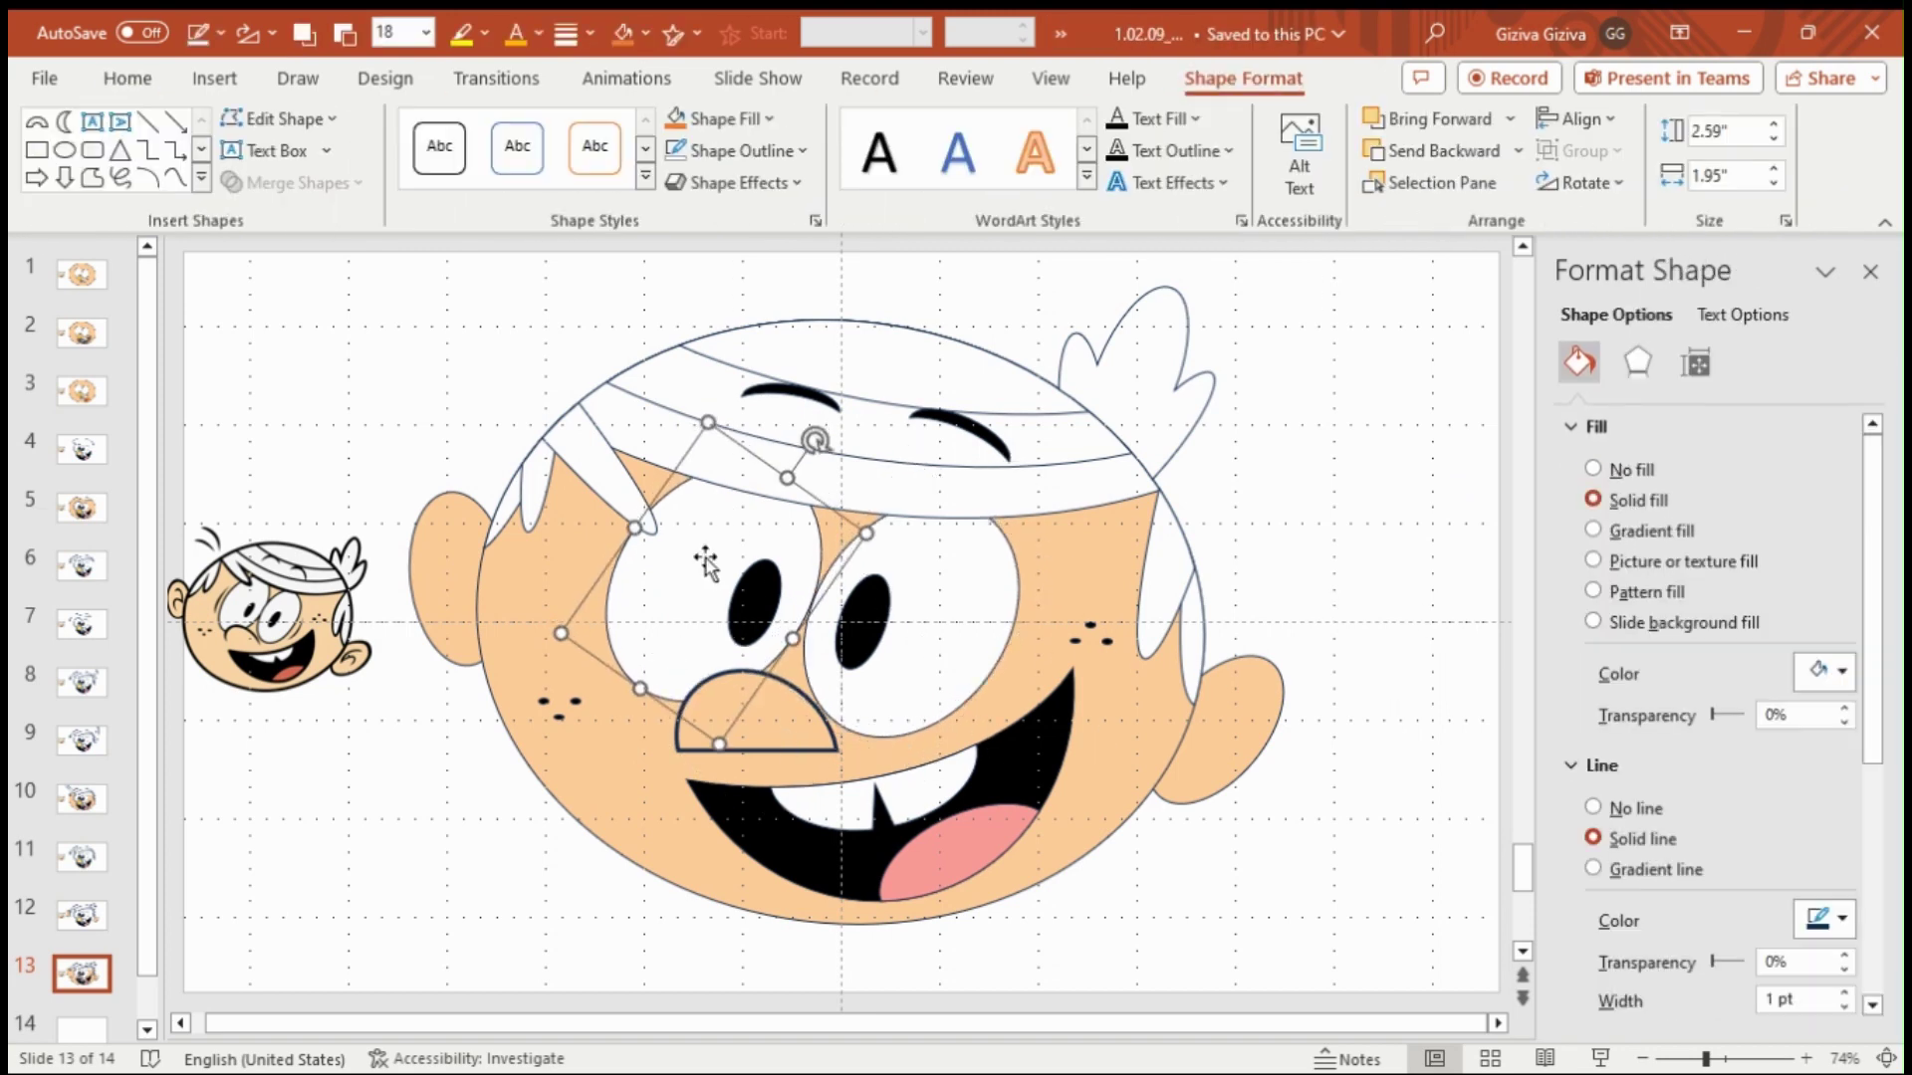
{"action": "key", "text": "Escape"}
{"action": "left_click", "coordinate": [792, 735]}
{"action": "left_click", "coordinate": [1364, 846]}
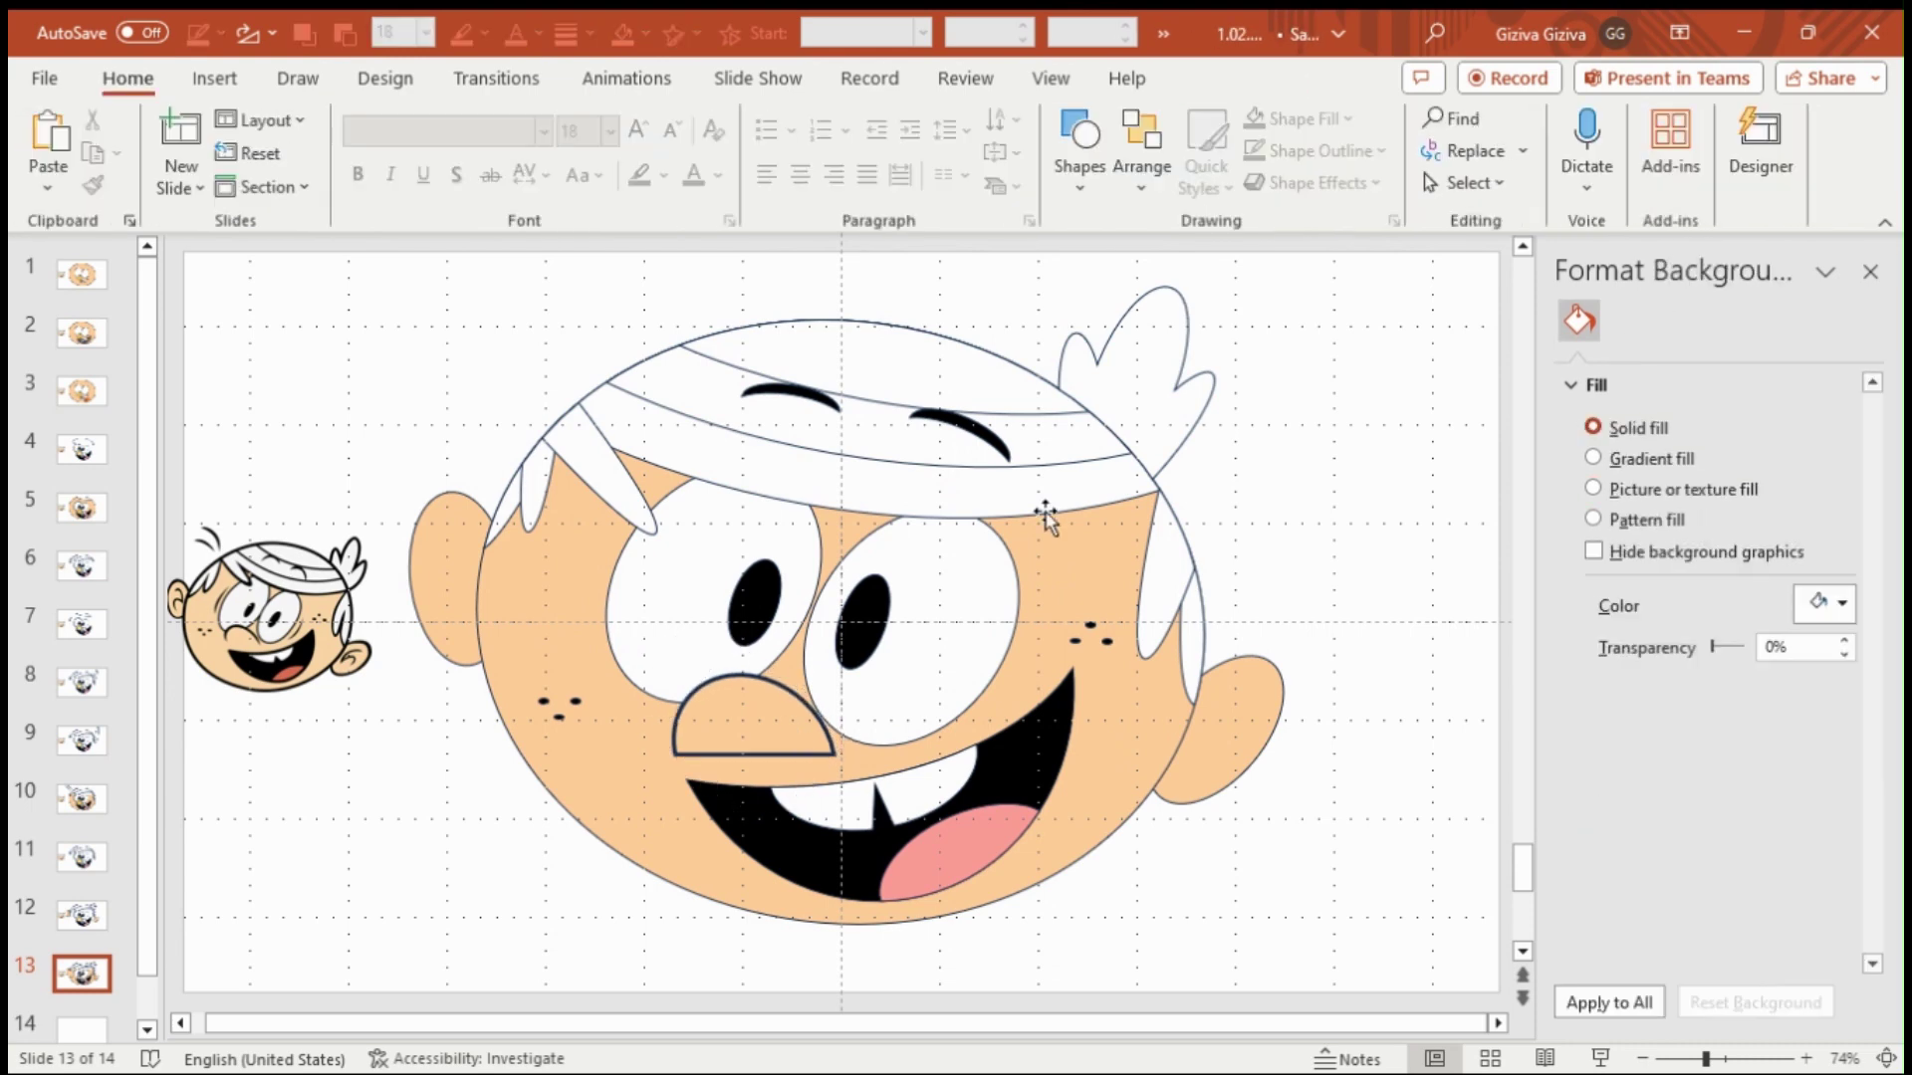
{"action": "left_click", "coordinate": [797, 397]}
{"action": "left_click", "coordinate": [956, 431]}
{"action": "left_click", "coordinate": [1431, 797]}
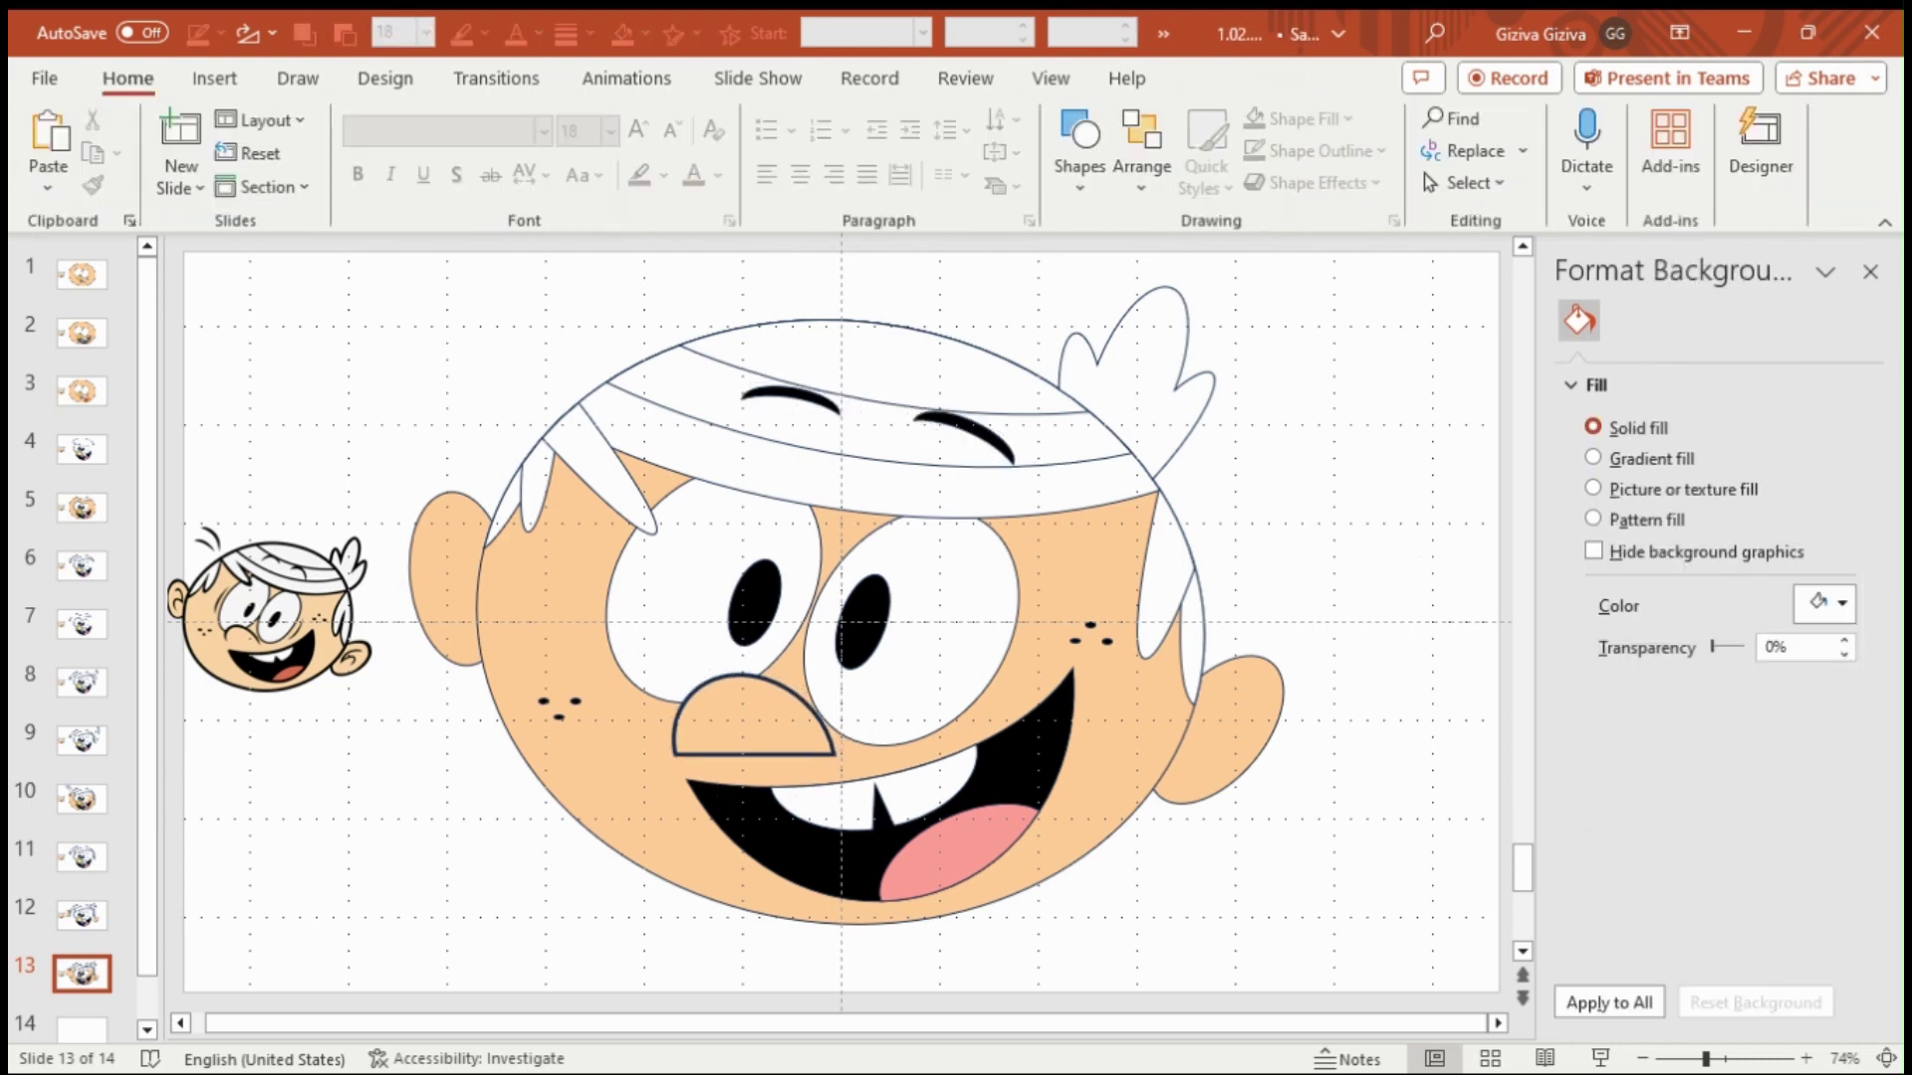
{"action": "left_click_drag", "start_coordinate": [875, 618], "coordinate": [738, 633]}
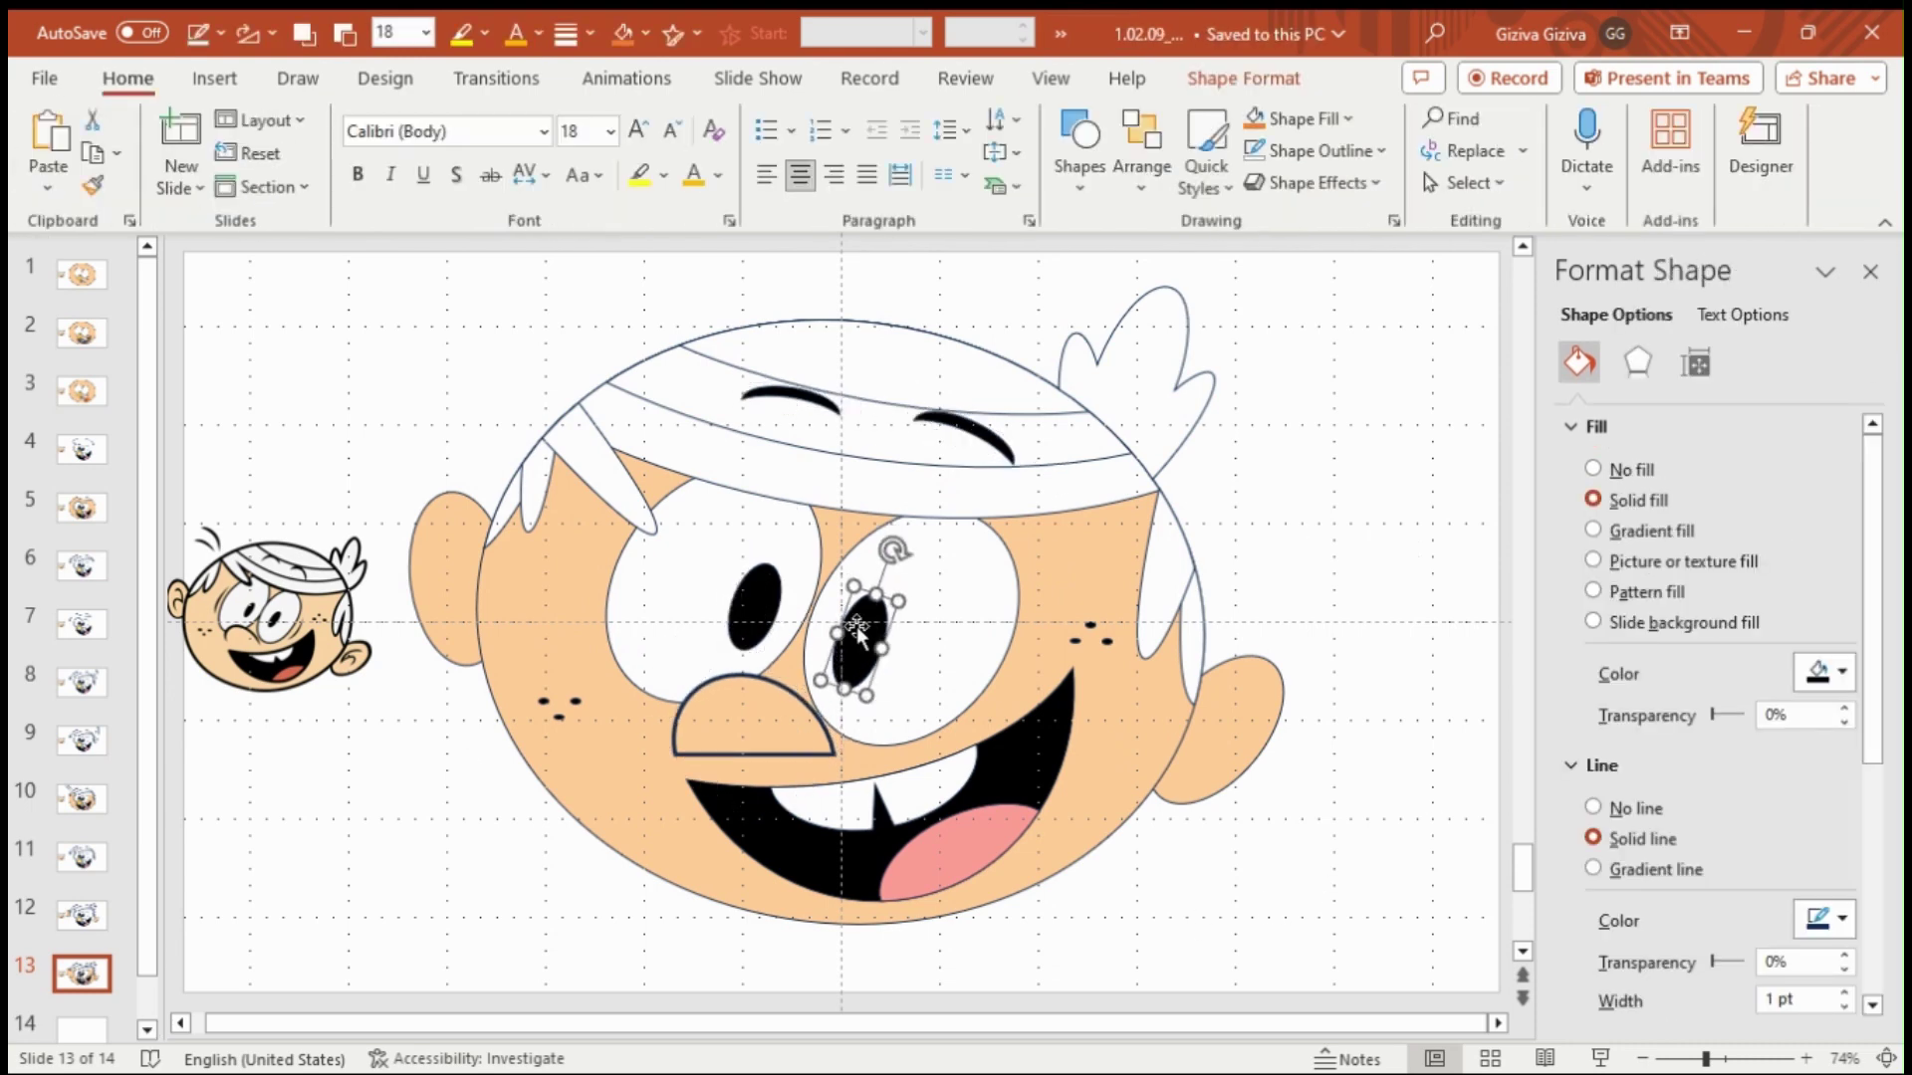
{"action": "left_click", "coordinate": [1430, 853]}
{"action": "left_click", "coordinate": [861, 628]}
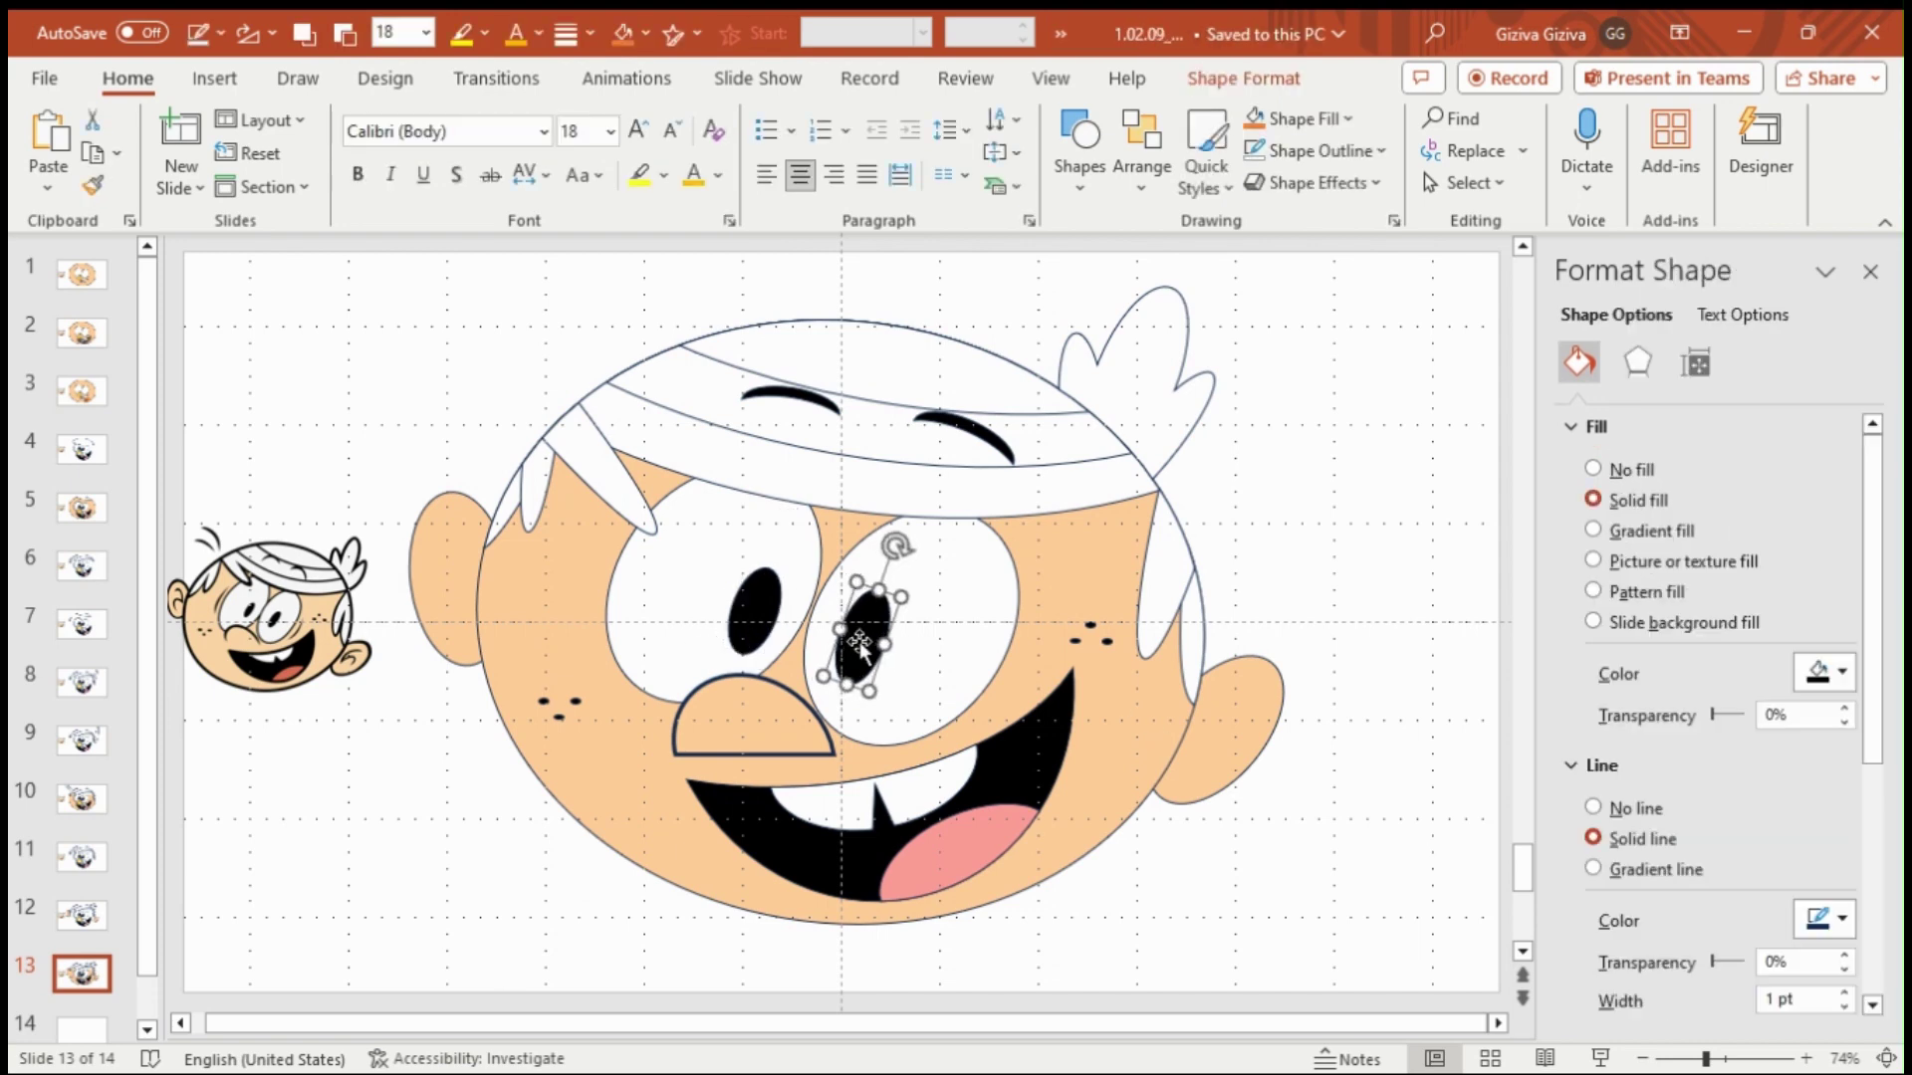
{"action": "left_click", "coordinate": [1216, 295]}
- Draw a thin rectangle strip along the nose bottom, 1.55" wide
{"action": "left_click", "coordinate": [1080, 149]}
{"action": "left_click", "coordinate": [1121, 453]}
{"action": "left_click_drag", "start_coordinate": [787, 554], "coordinate": [896, 682]}
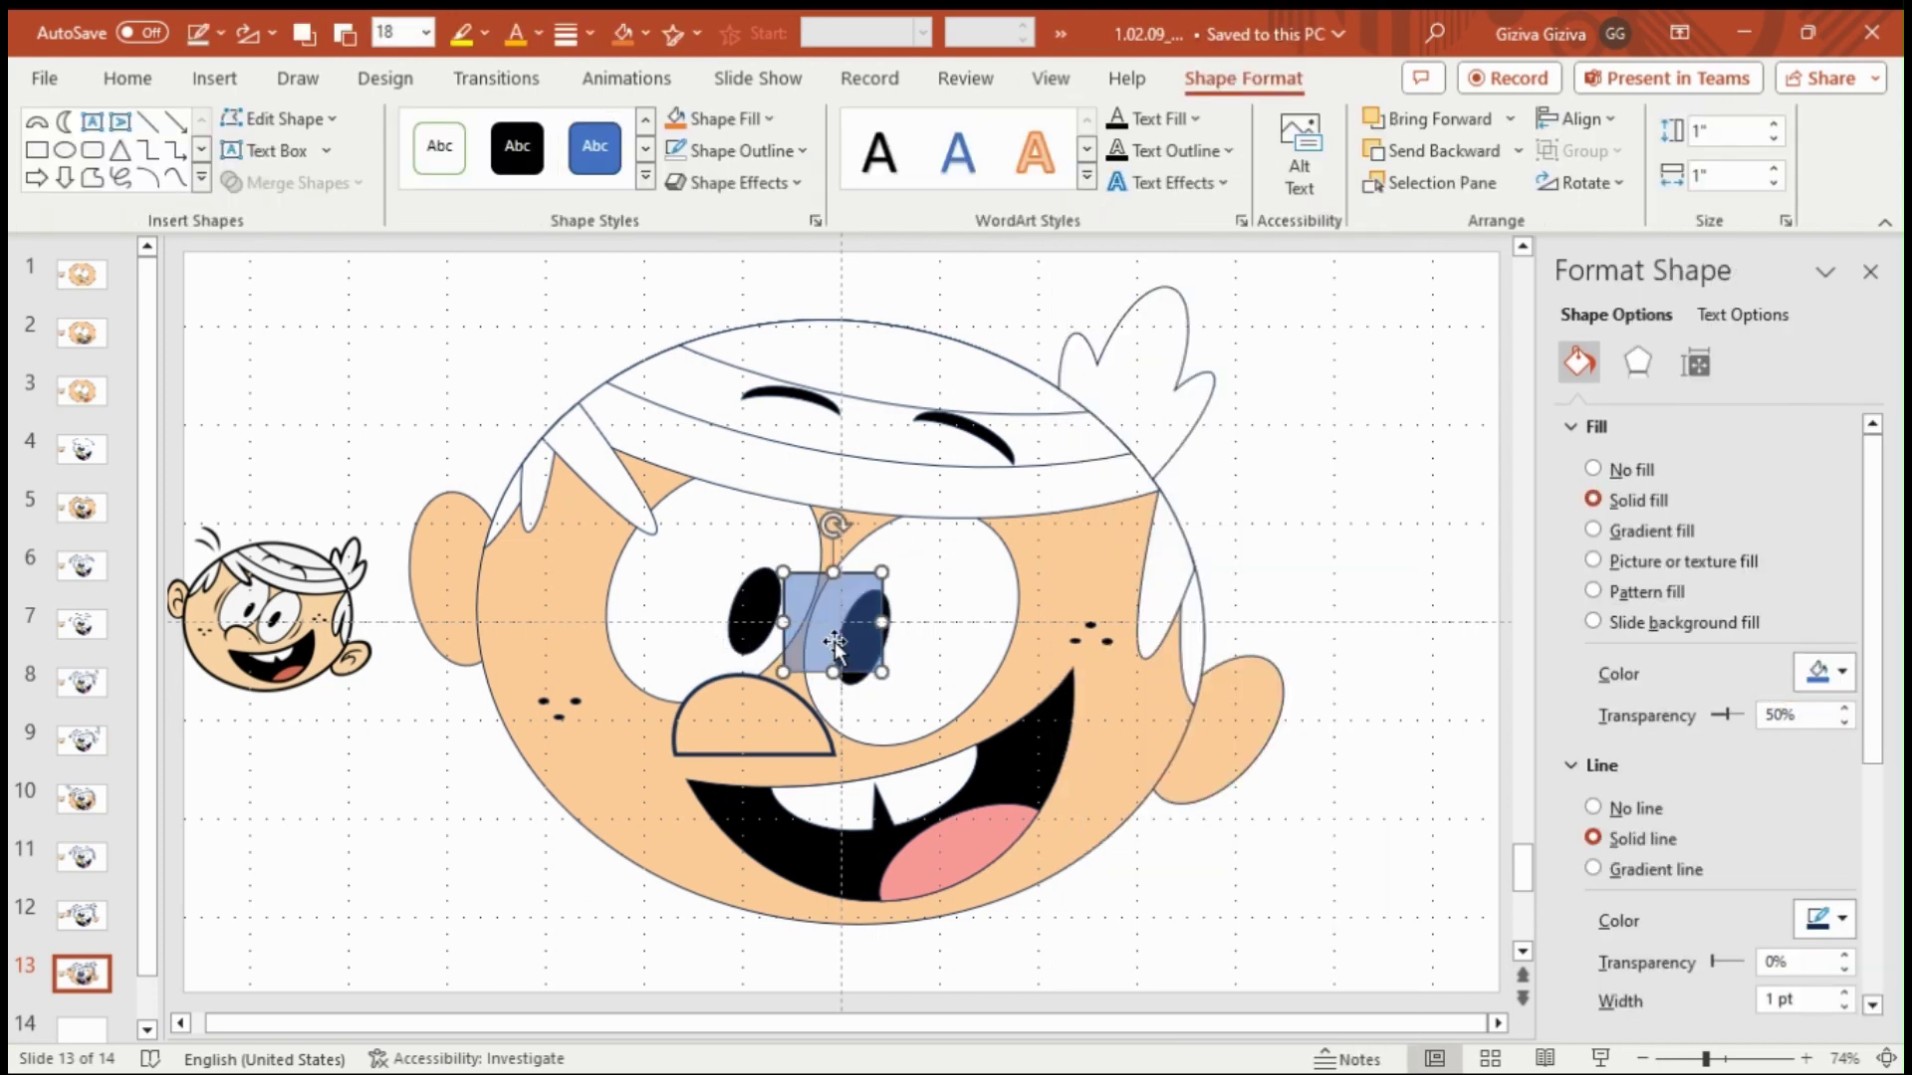
{"action": "left_click_drag", "start_coordinate": [842, 554], "coordinate": [835, 637]}
{"action": "key", "text": "ctrl+z"}
{"action": "left_click", "coordinate": [1696, 363]}
{"action": "left_click", "coordinate": [1803, 504]}
{"action": "type", "text": "1.4"}
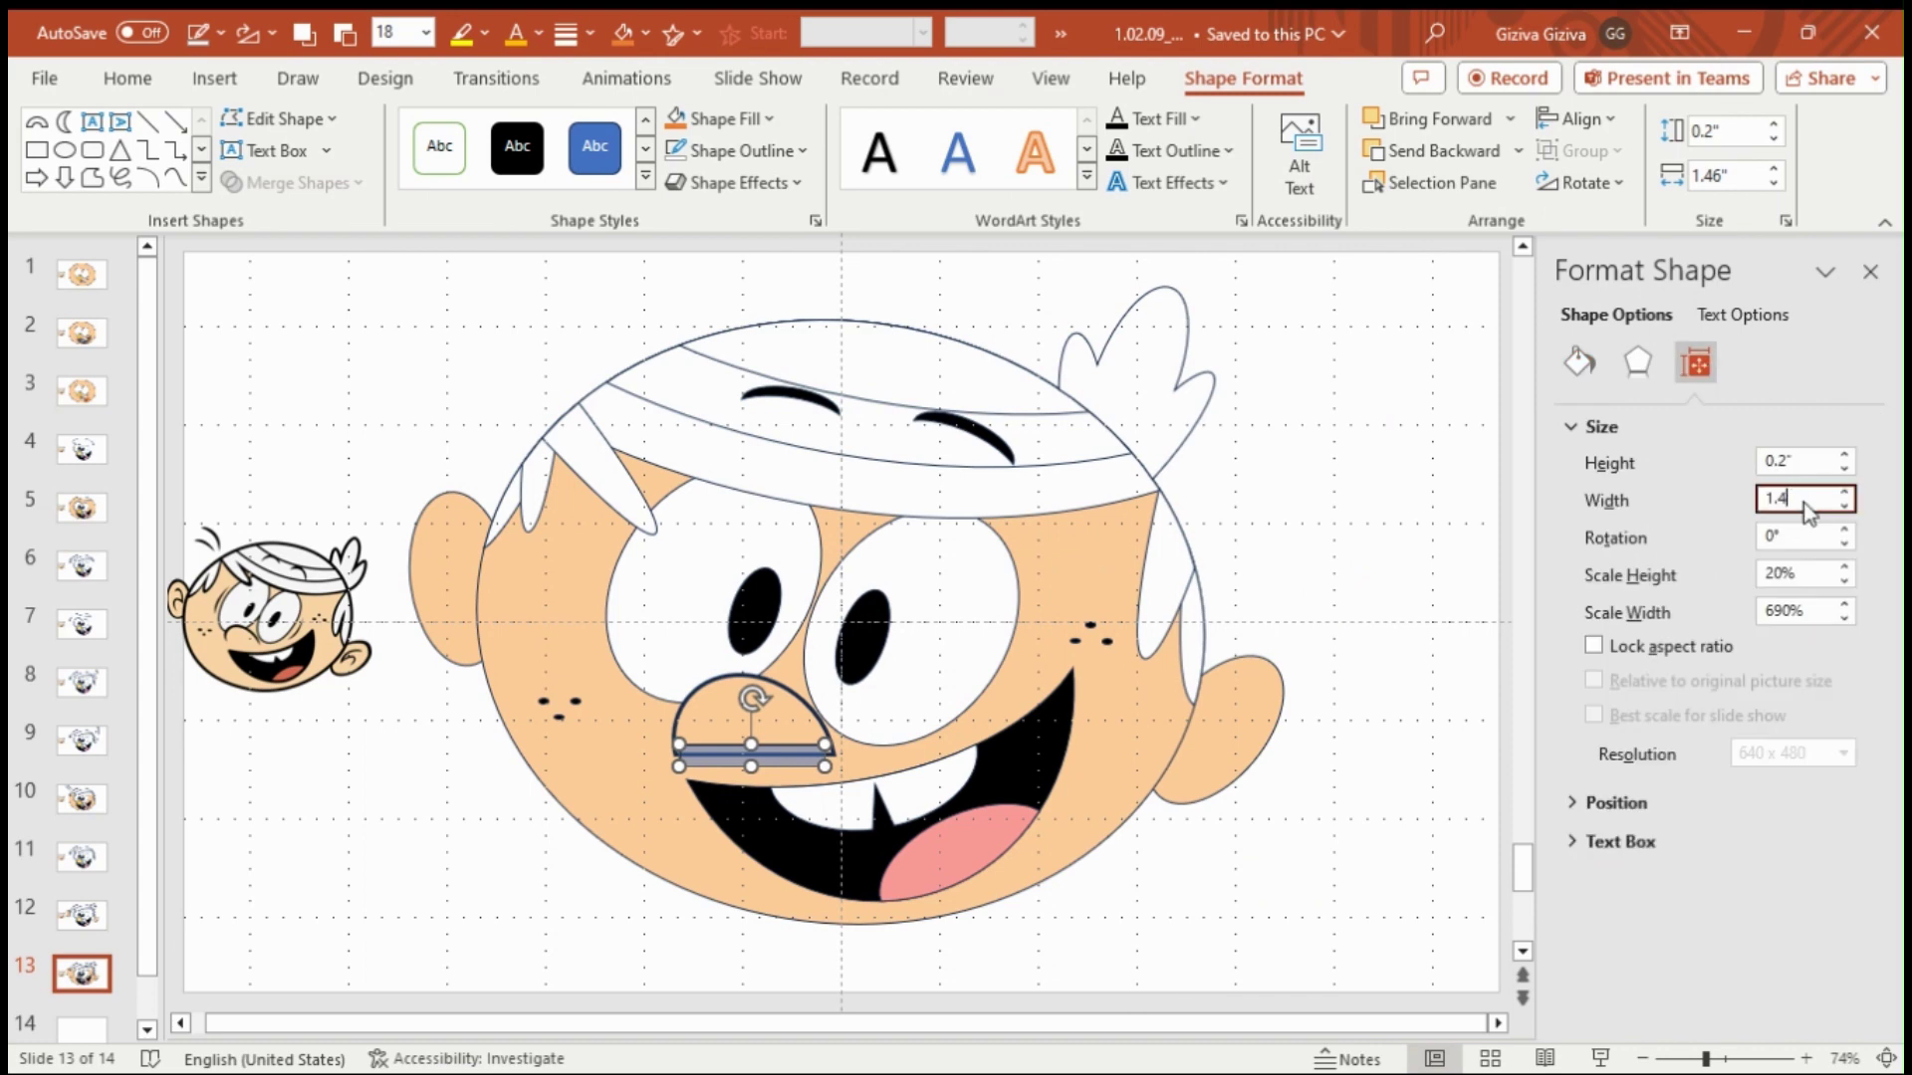
{"action": "type", "text": "1.55"}
{"action": "key", "text": "Return"}
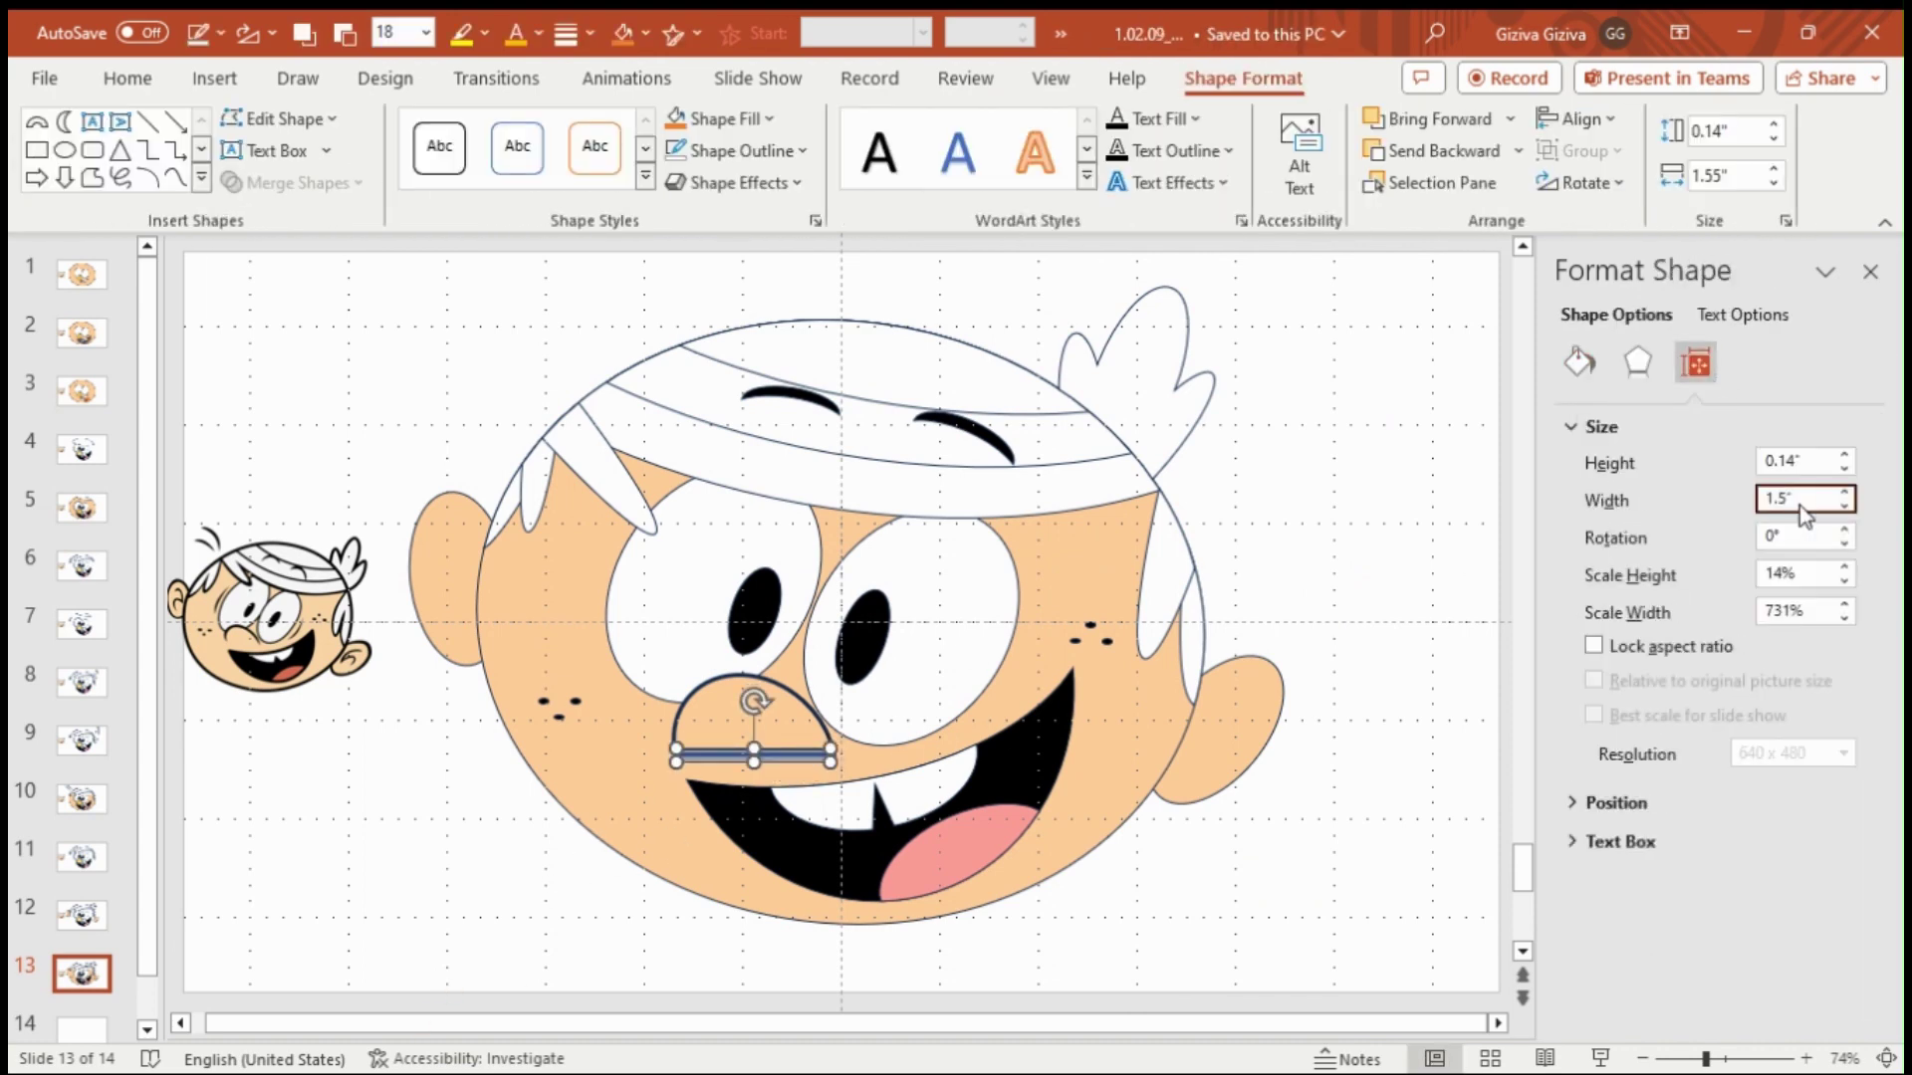
- Fill the strip with the peach skin colour and remove its outline
{"action": "left_click", "coordinate": [512, 916]}
{"action": "left_click", "coordinate": [781, 762]}
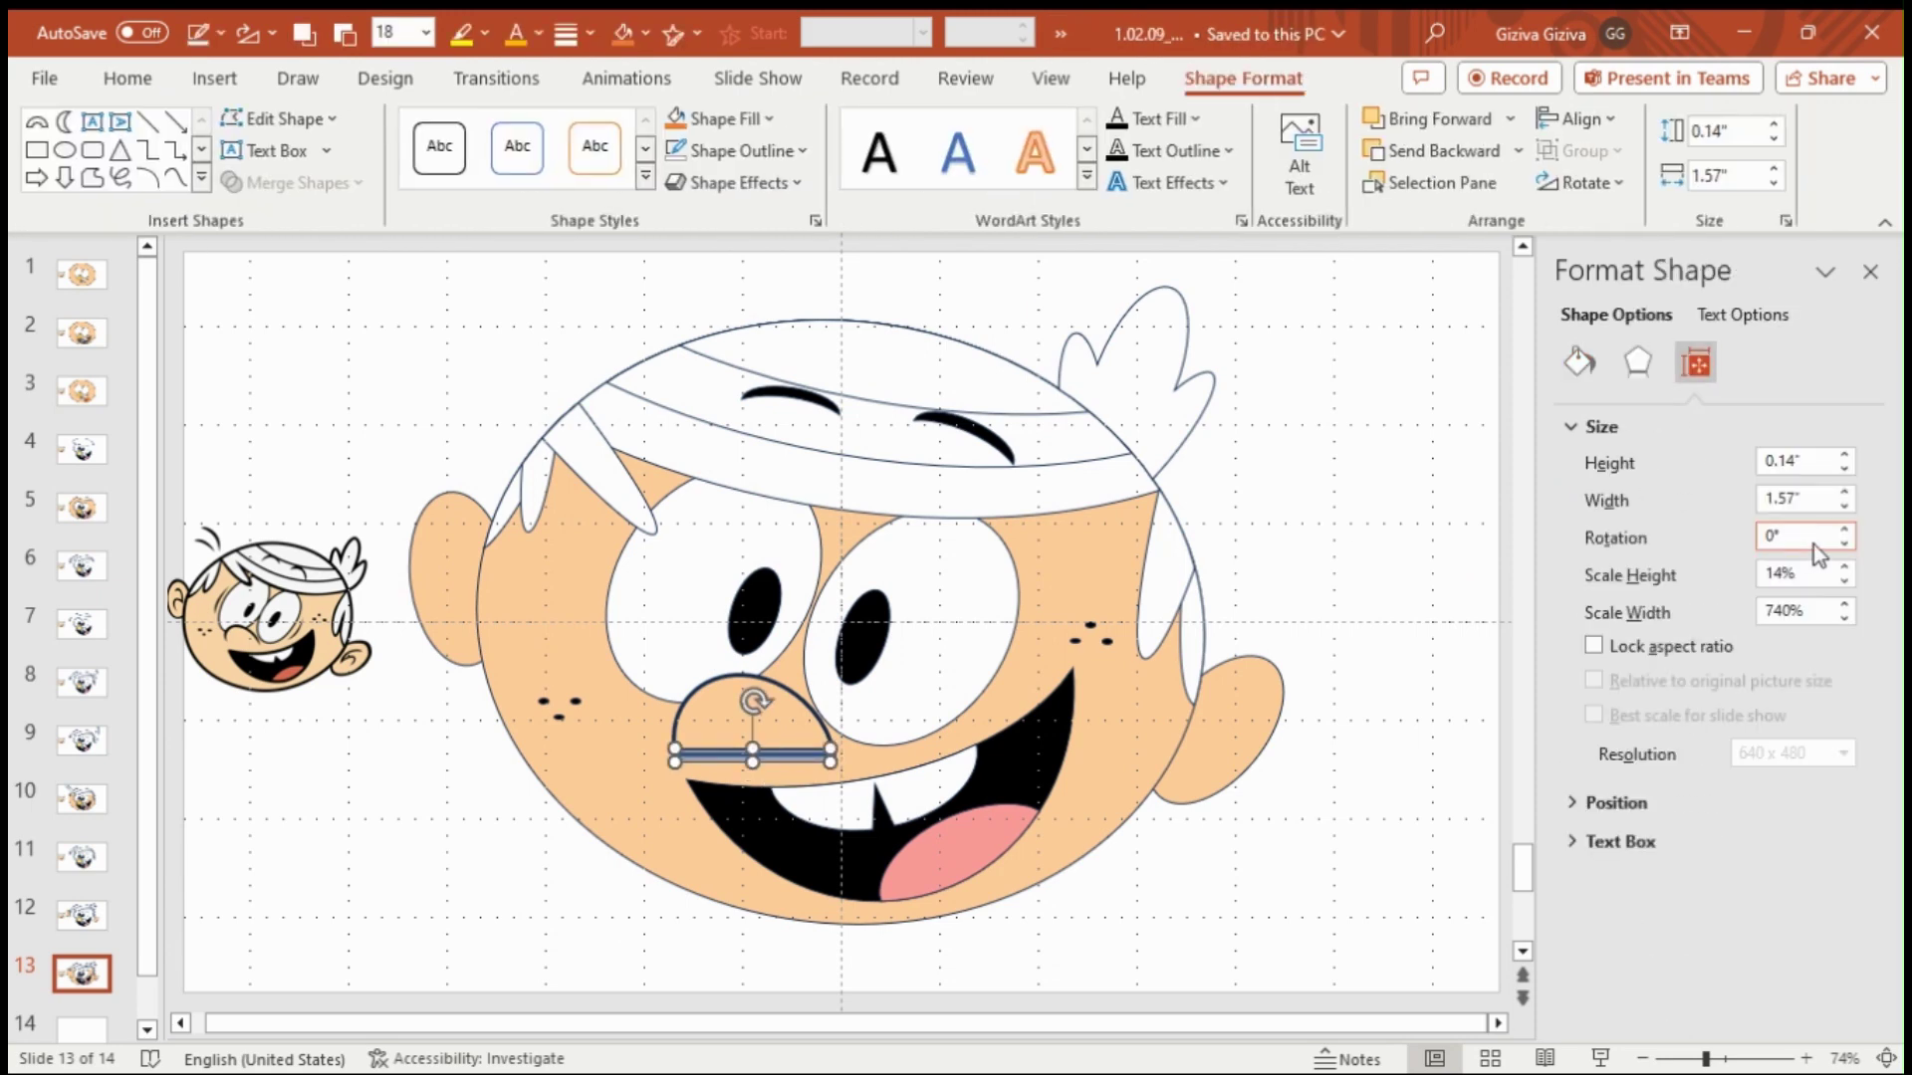
{"action": "left_click", "coordinate": [1825, 687]}
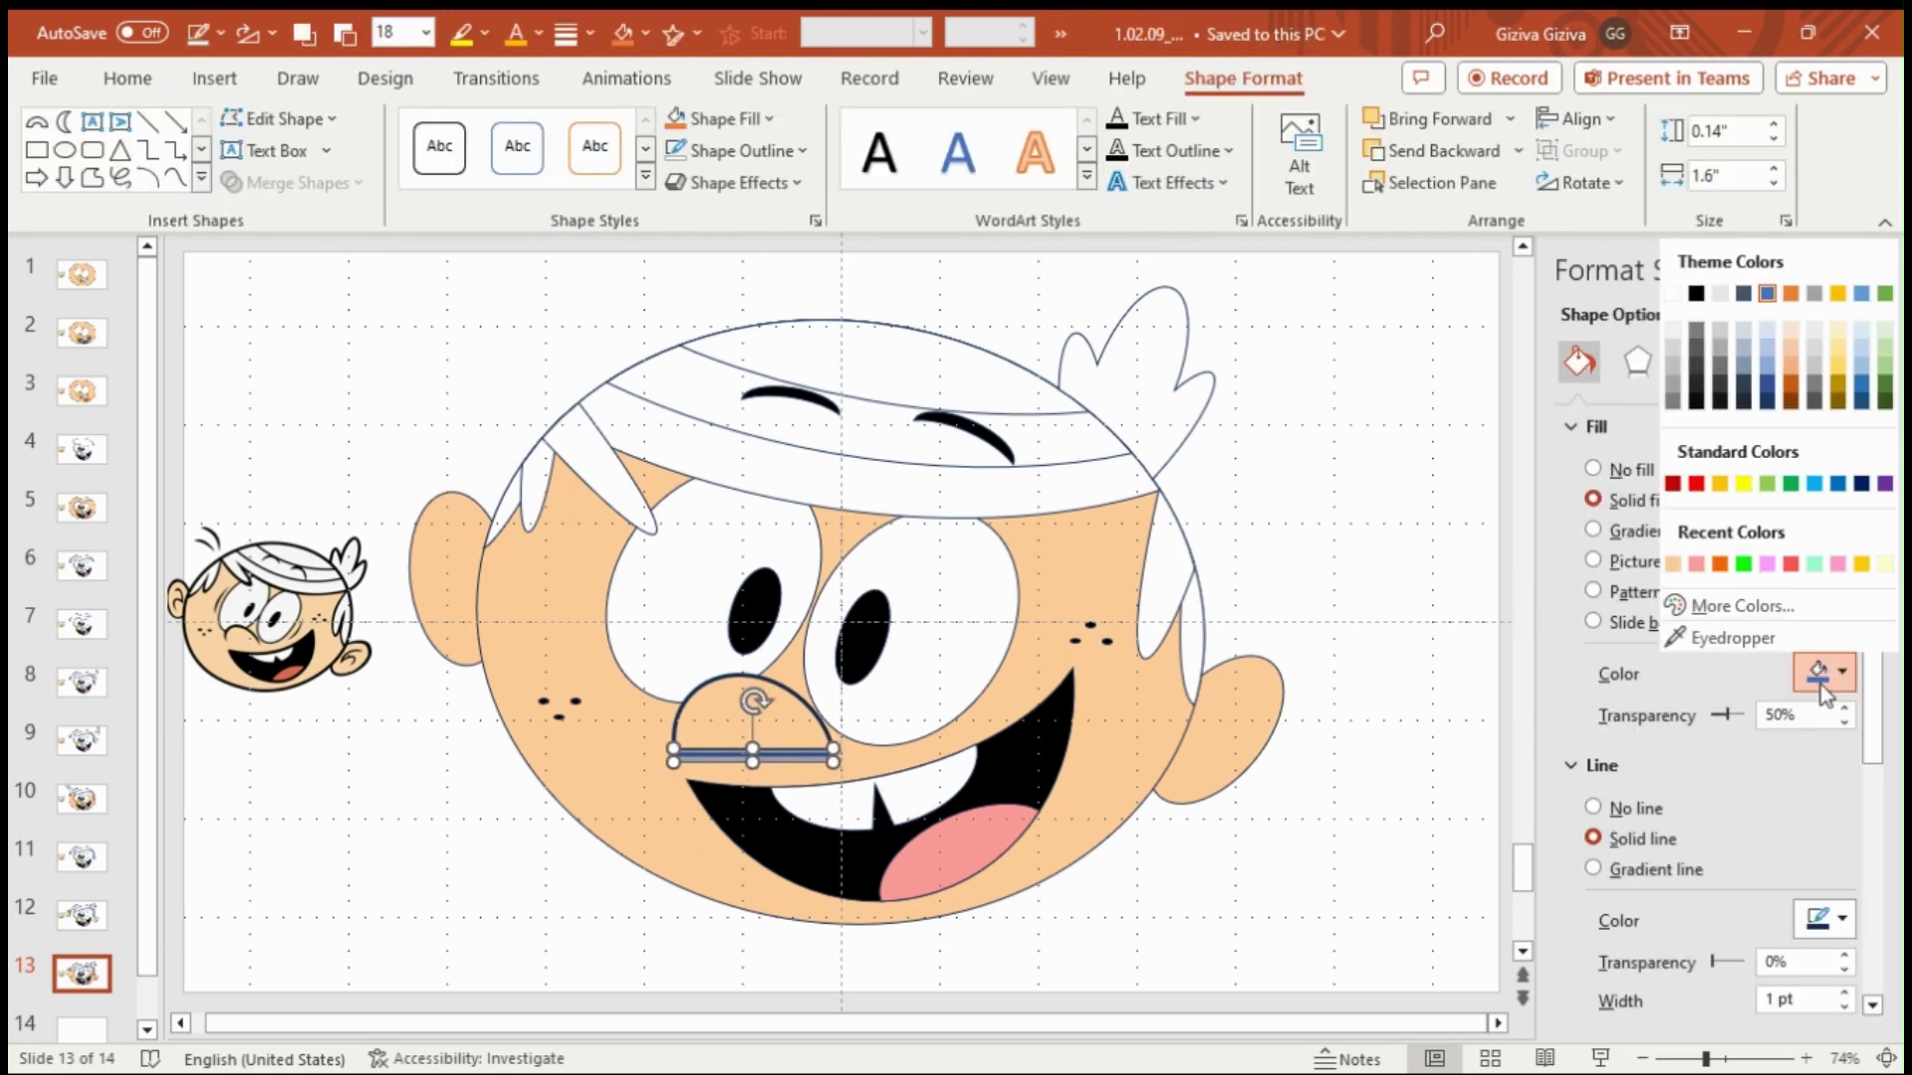
{"action": "left_click", "coordinate": [1594, 807]}
{"action": "left_click", "coordinate": [537, 920]}
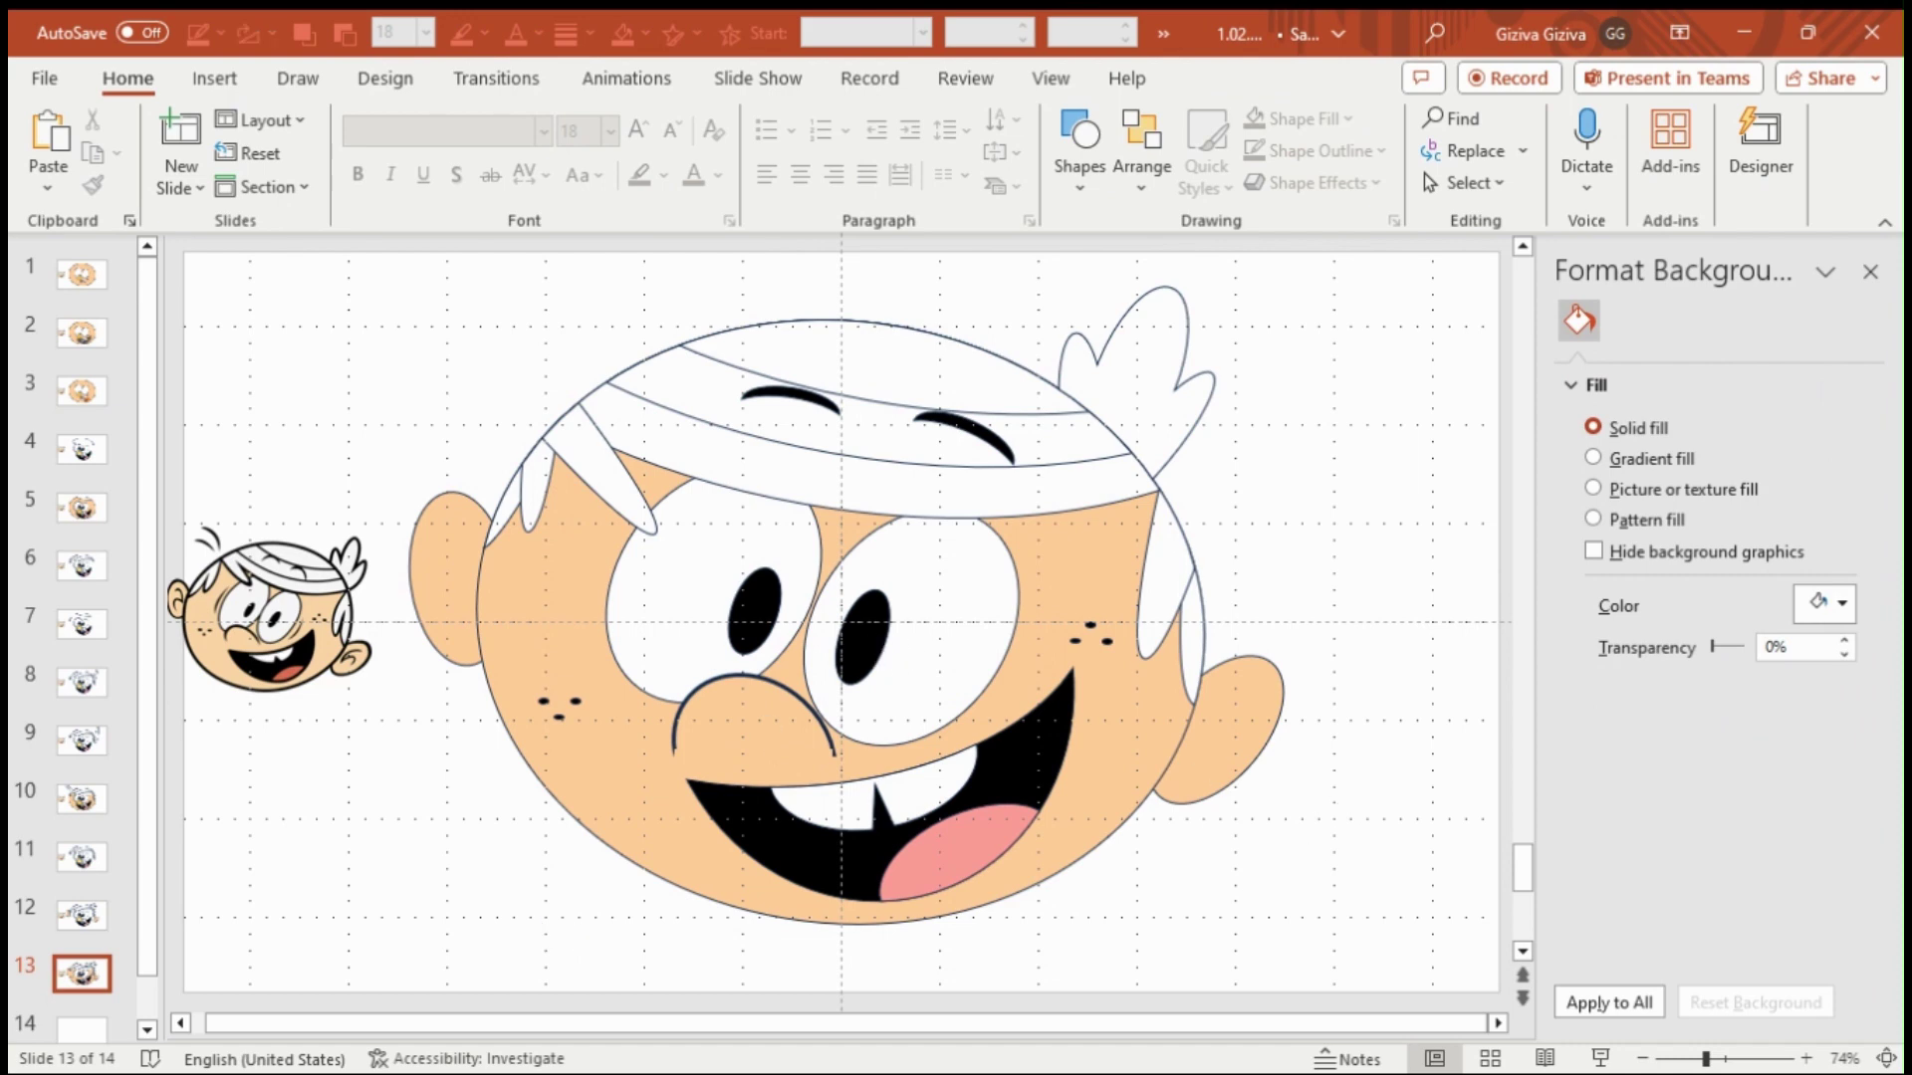
- Draw a thin black moon crescent beside the left eye
{"action": "left_click", "coordinate": [1080, 140]}
{"action": "left_click", "coordinate": [1325, 585]}
{"action": "left_click_drag", "start_coordinate": [807, 572], "coordinate": [859, 673]}
{"action": "left_click", "coordinate": [1817, 673]}
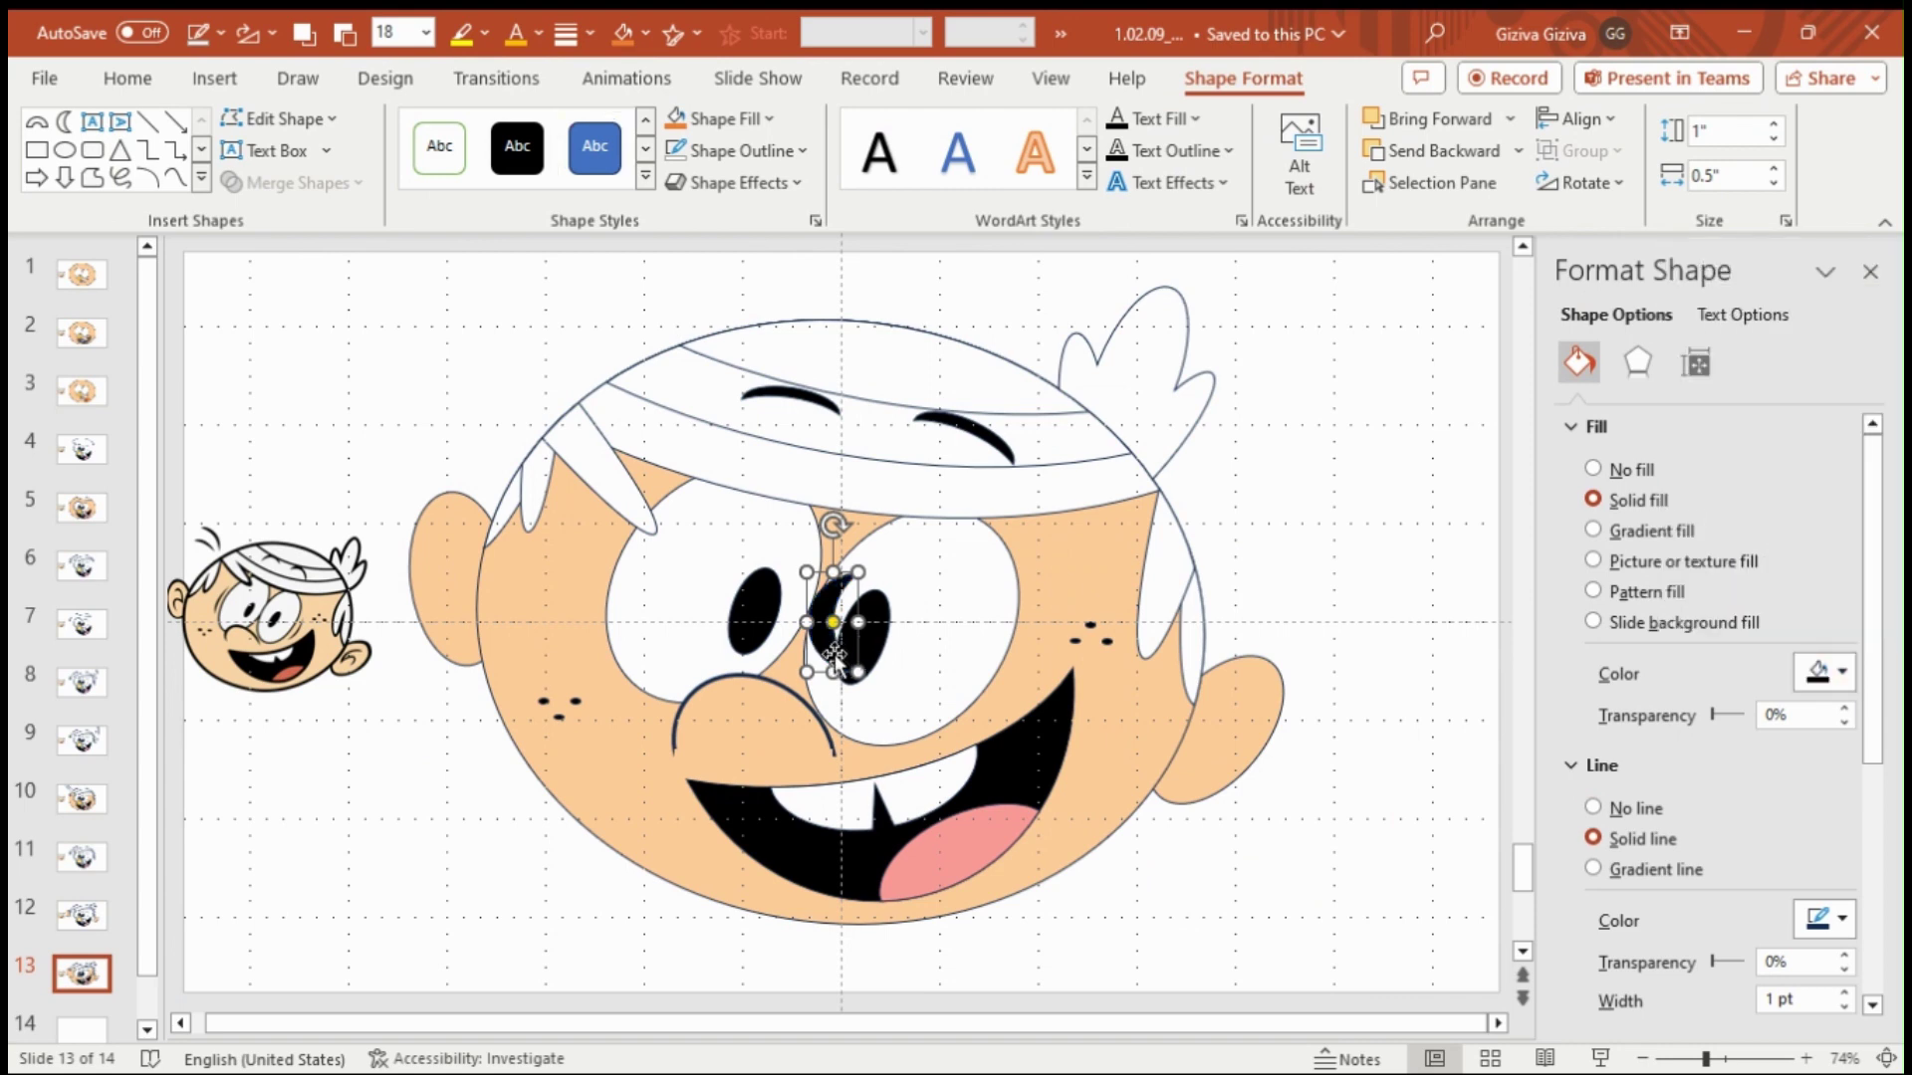
{"action": "key", "text": "Left"}
{"action": "key", "text": "Left"}
{"action": "key", "text": "Left"}
{"action": "key", "text": "Up"}
{"action": "key", "text": "Up"}
{"action": "key", "text": "Up"}
{"action": "key", "text": "shift+Left"}
{"action": "left_click", "coordinate": [1695, 362]}
{"action": "left_click", "coordinate": [1823, 536]}
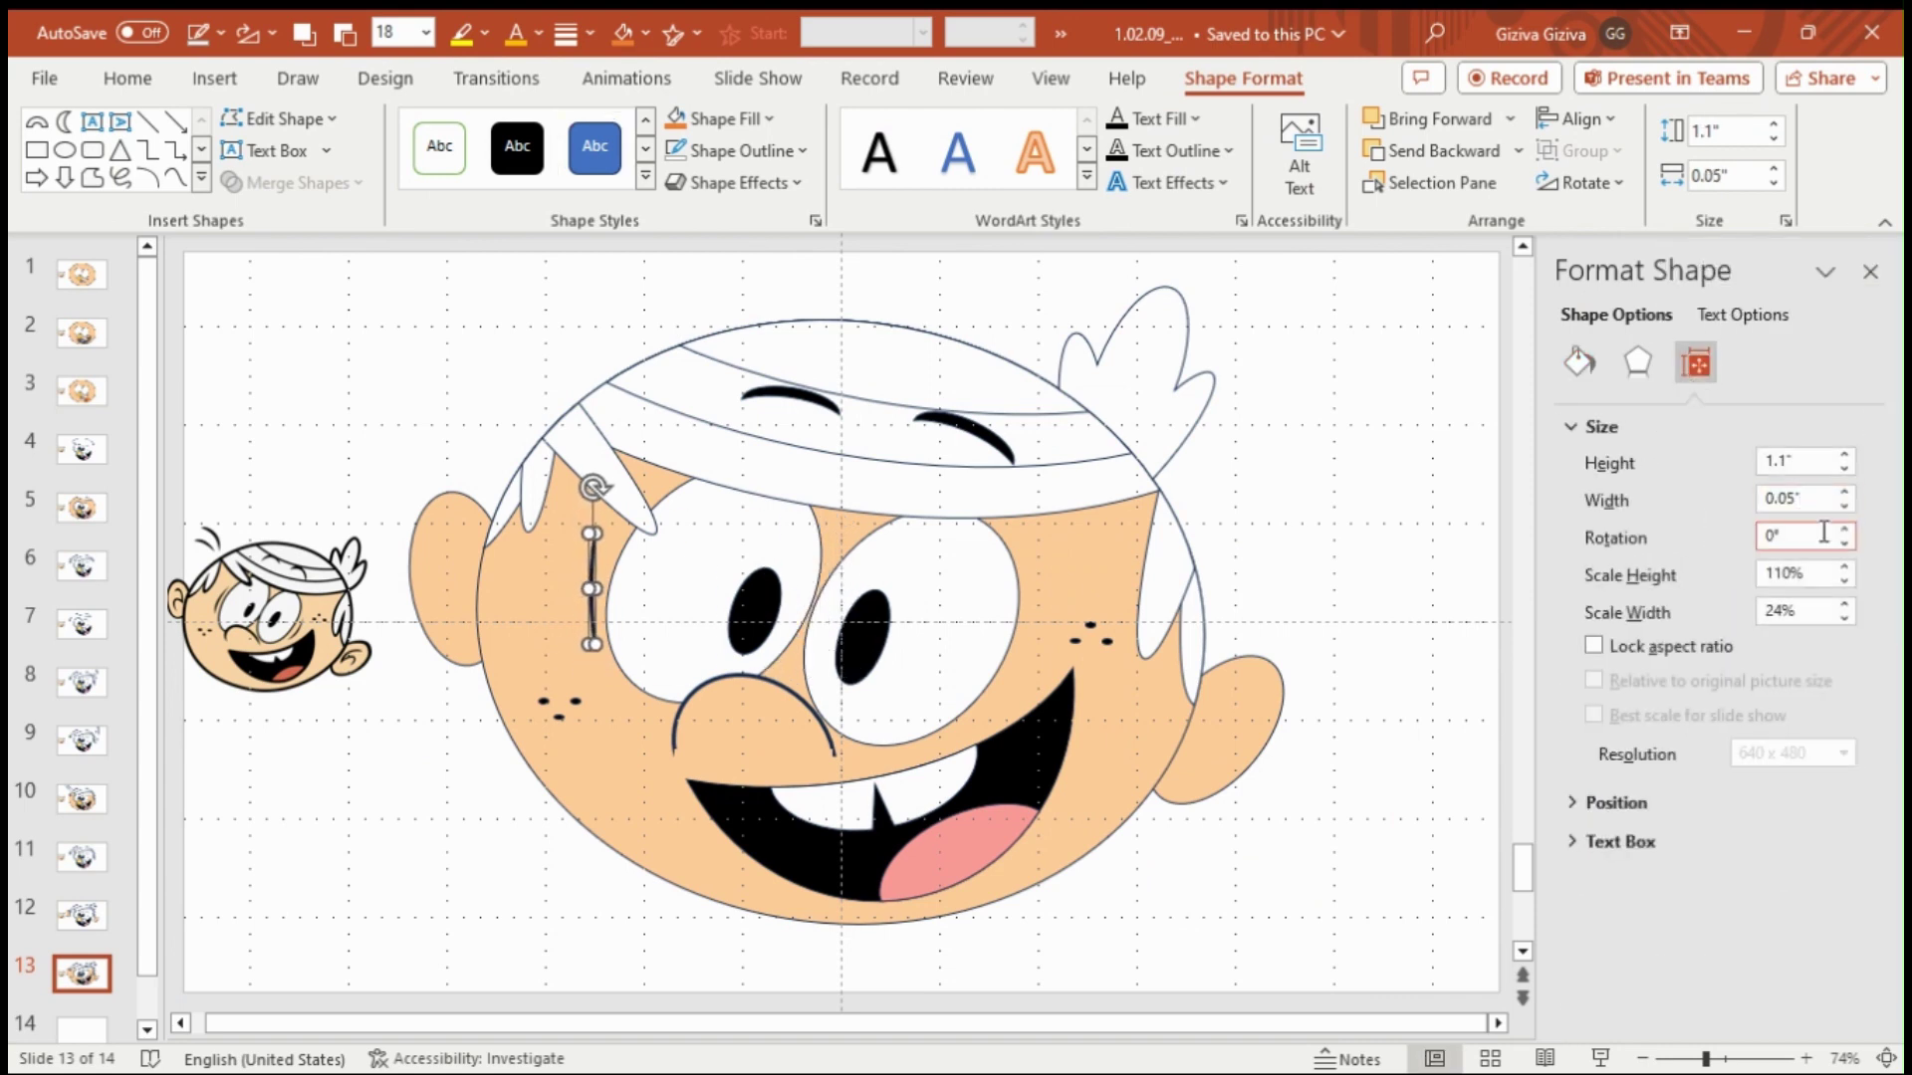
- Select the crescent arc by the left eye and duplicate it
{"action": "left_click", "coordinate": [593, 578]}
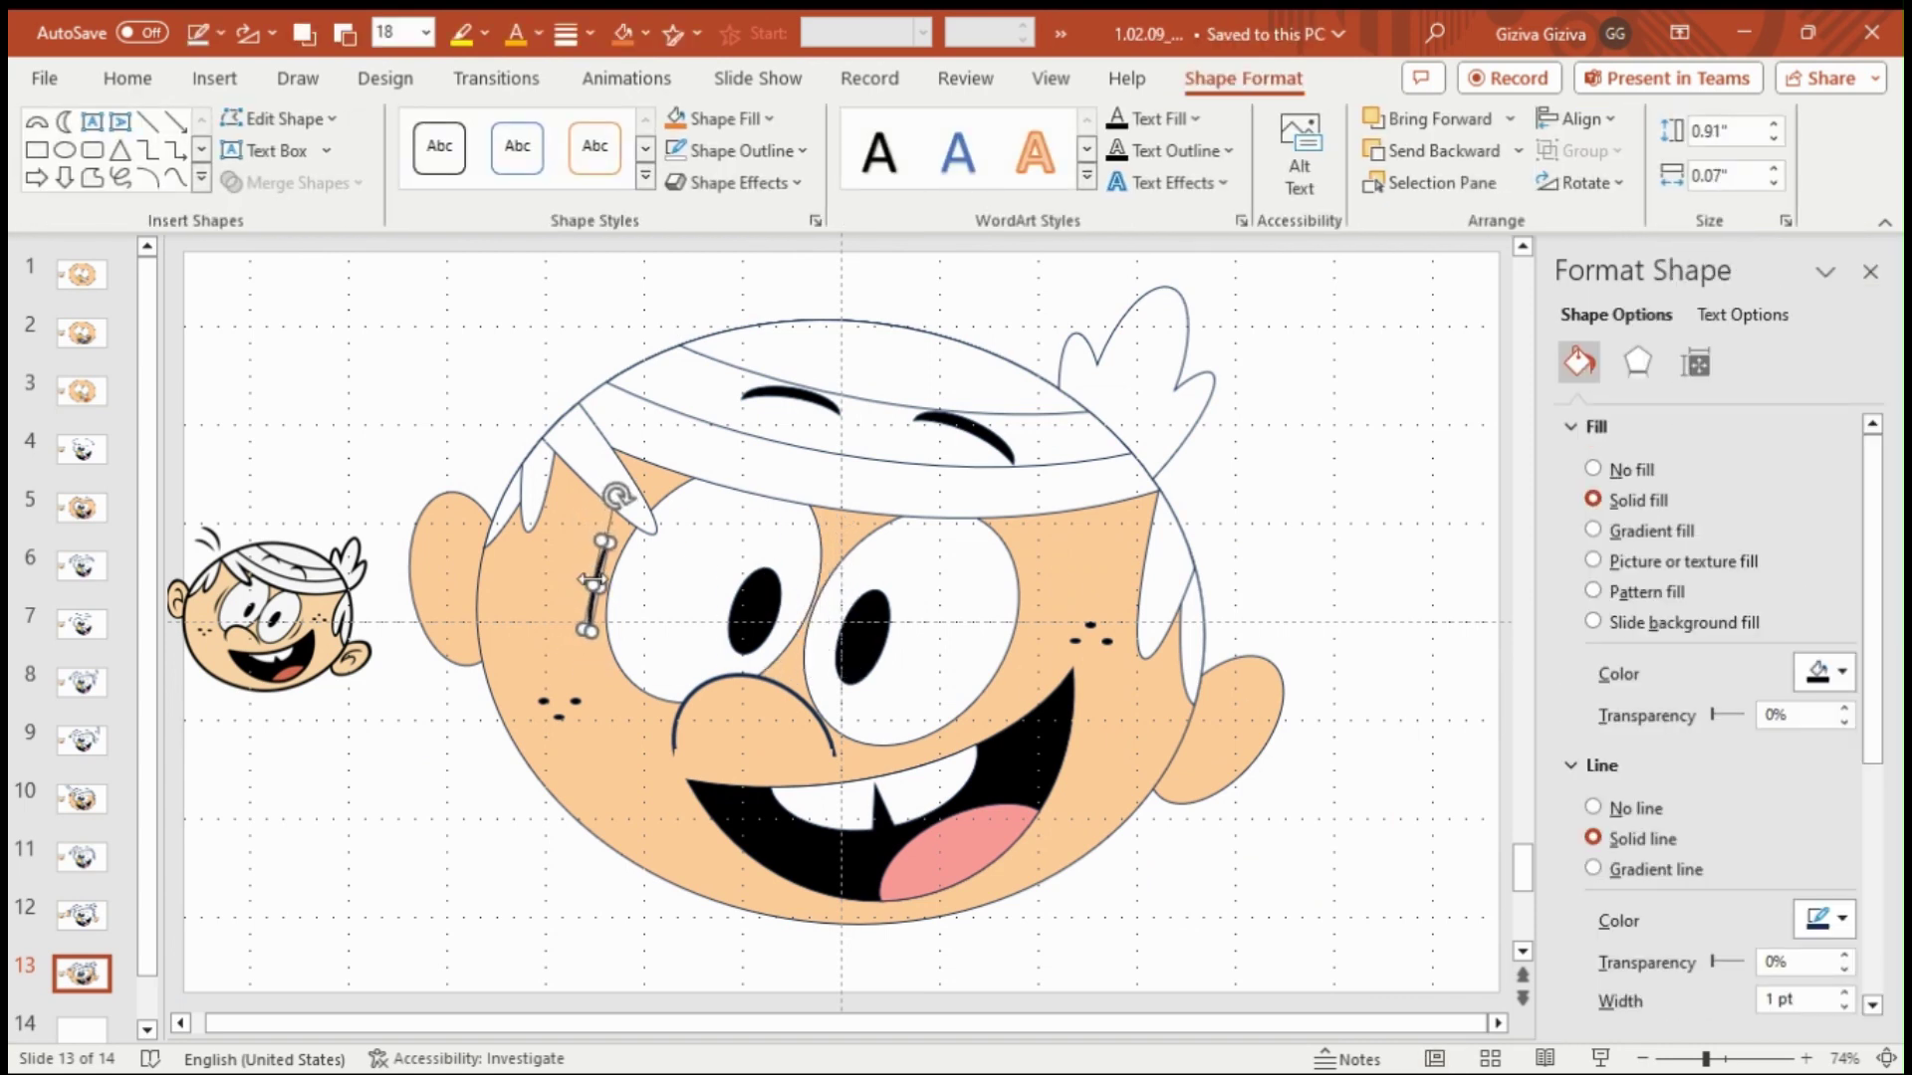
{"action": "left_click", "coordinate": [593, 579]}
{"action": "left_click", "coordinate": [596, 569]}
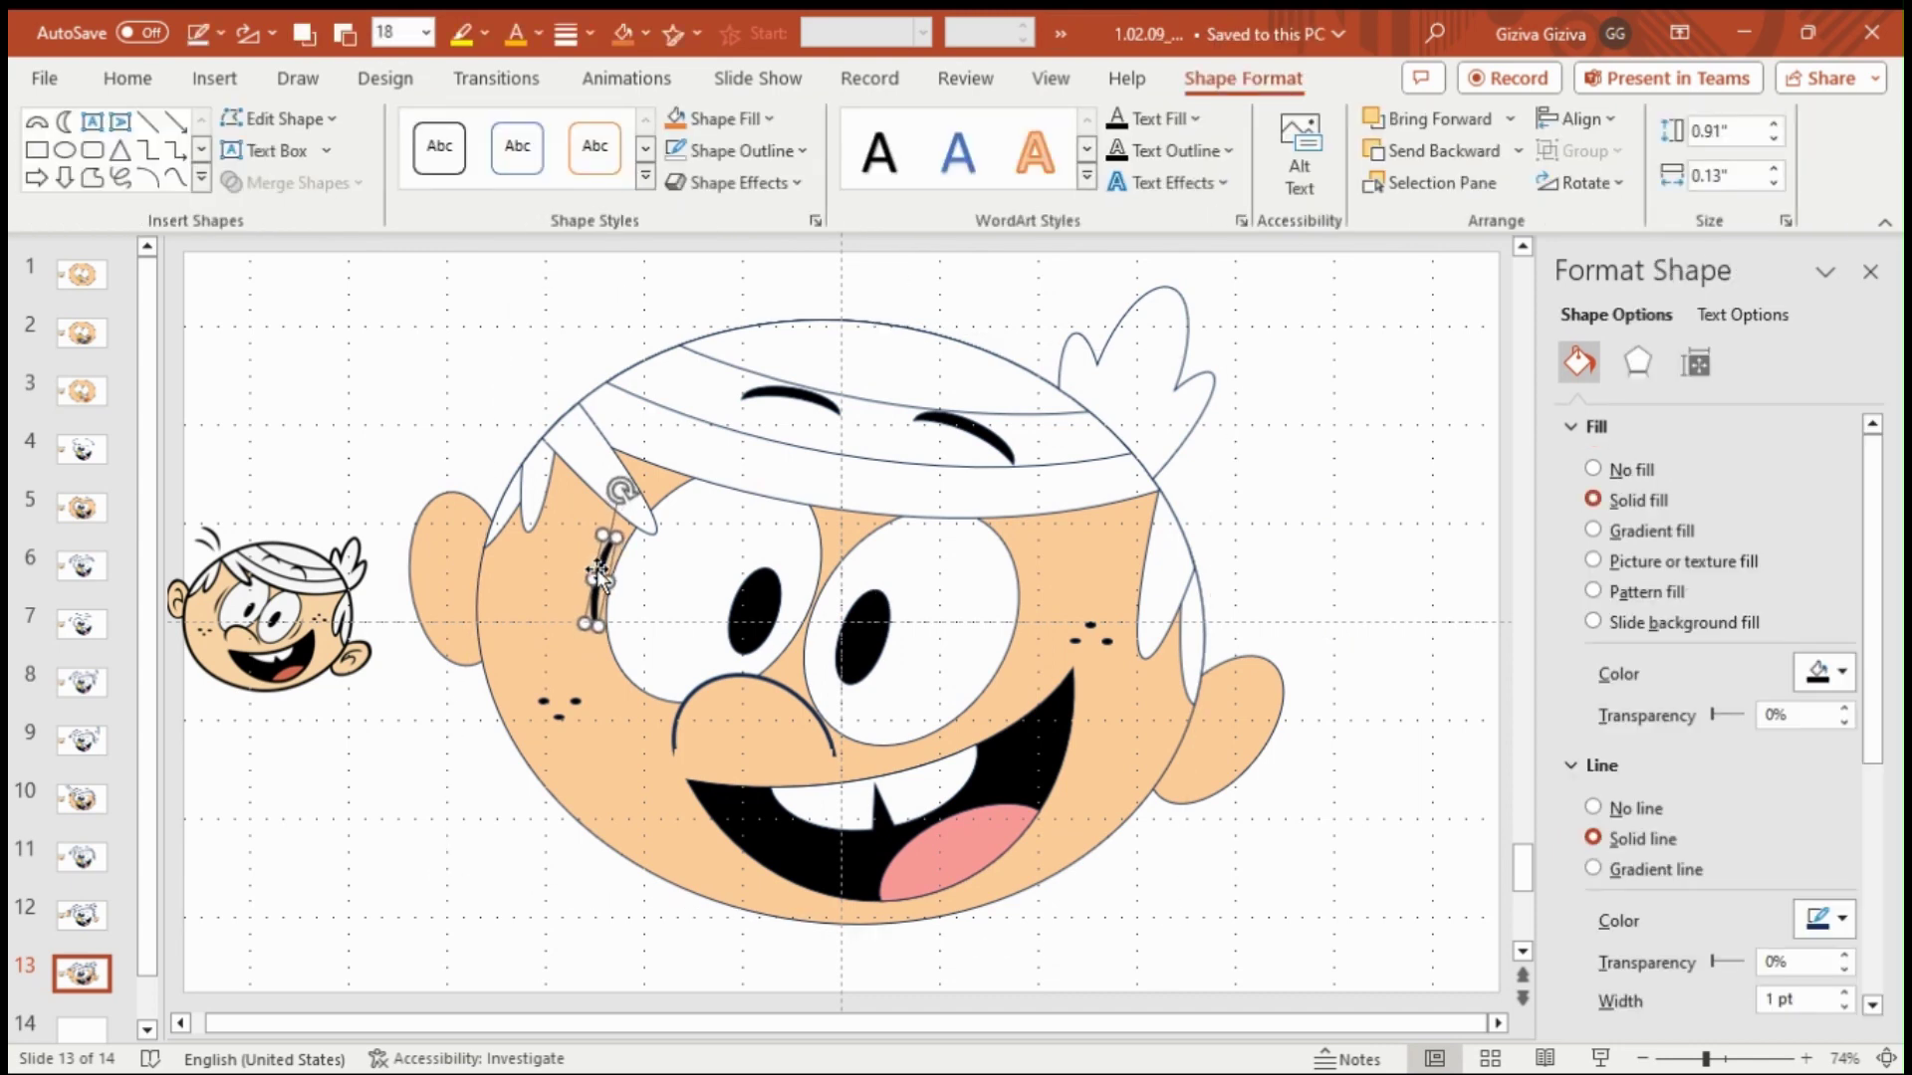
{"action": "left_click", "coordinate": [596, 573]}
{"action": "left_click", "coordinate": [596, 575]}
{"action": "left_click", "coordinate": [593, 585]}
{"action": "right_click", "coordinate": [594, 587]}
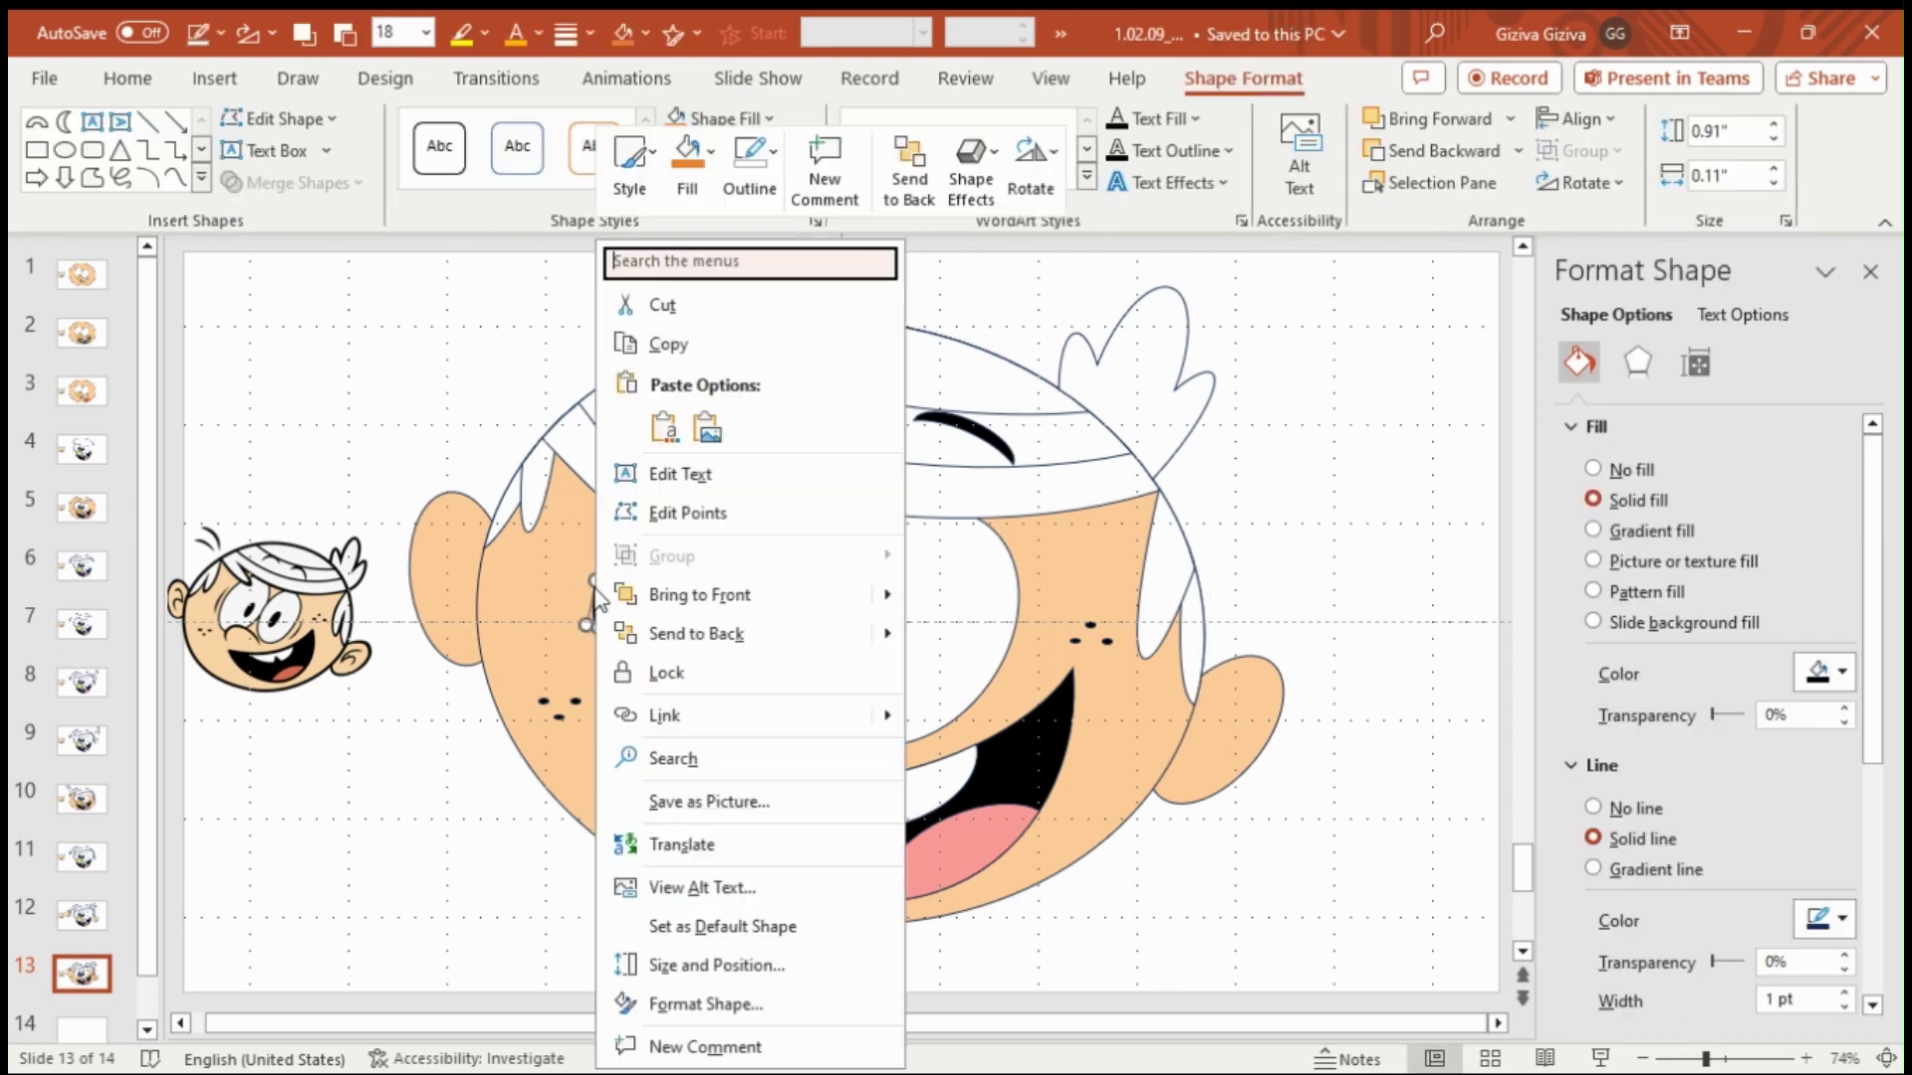
{"action": "key", "text": "alt"}
- Move the arc copy to the right side, flip it horizontally and rotate it 33°
{"action": "left_click_drag", "start_coordinate": [596, 587], "coordinate": [1008, 667]}
{"action": "left_click", "coordinate": [1579, 182]}
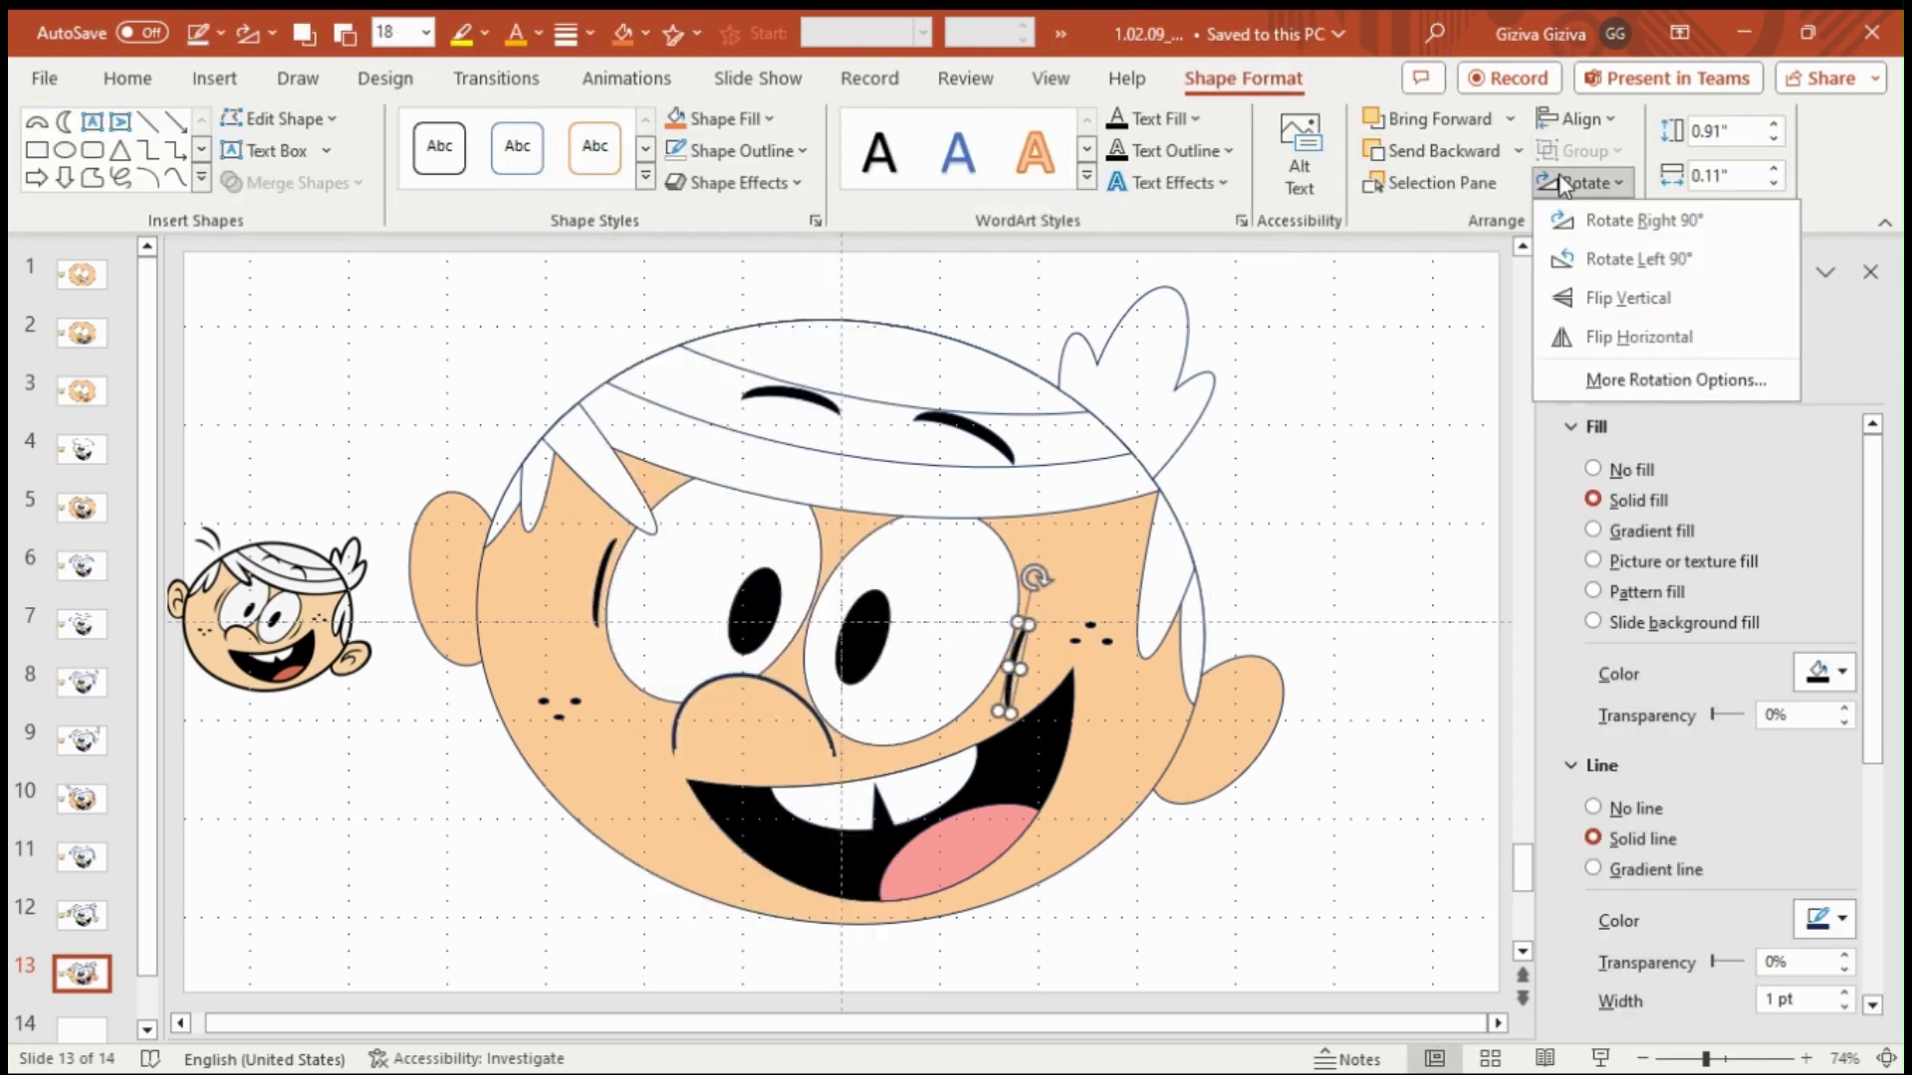
{"action": "left_click", "coordinate": [1640, 337]}
{"action": "left_click", "coordinate": [1610, 191]}
{"action": "left_click", "coordinate": [1676, 380]}
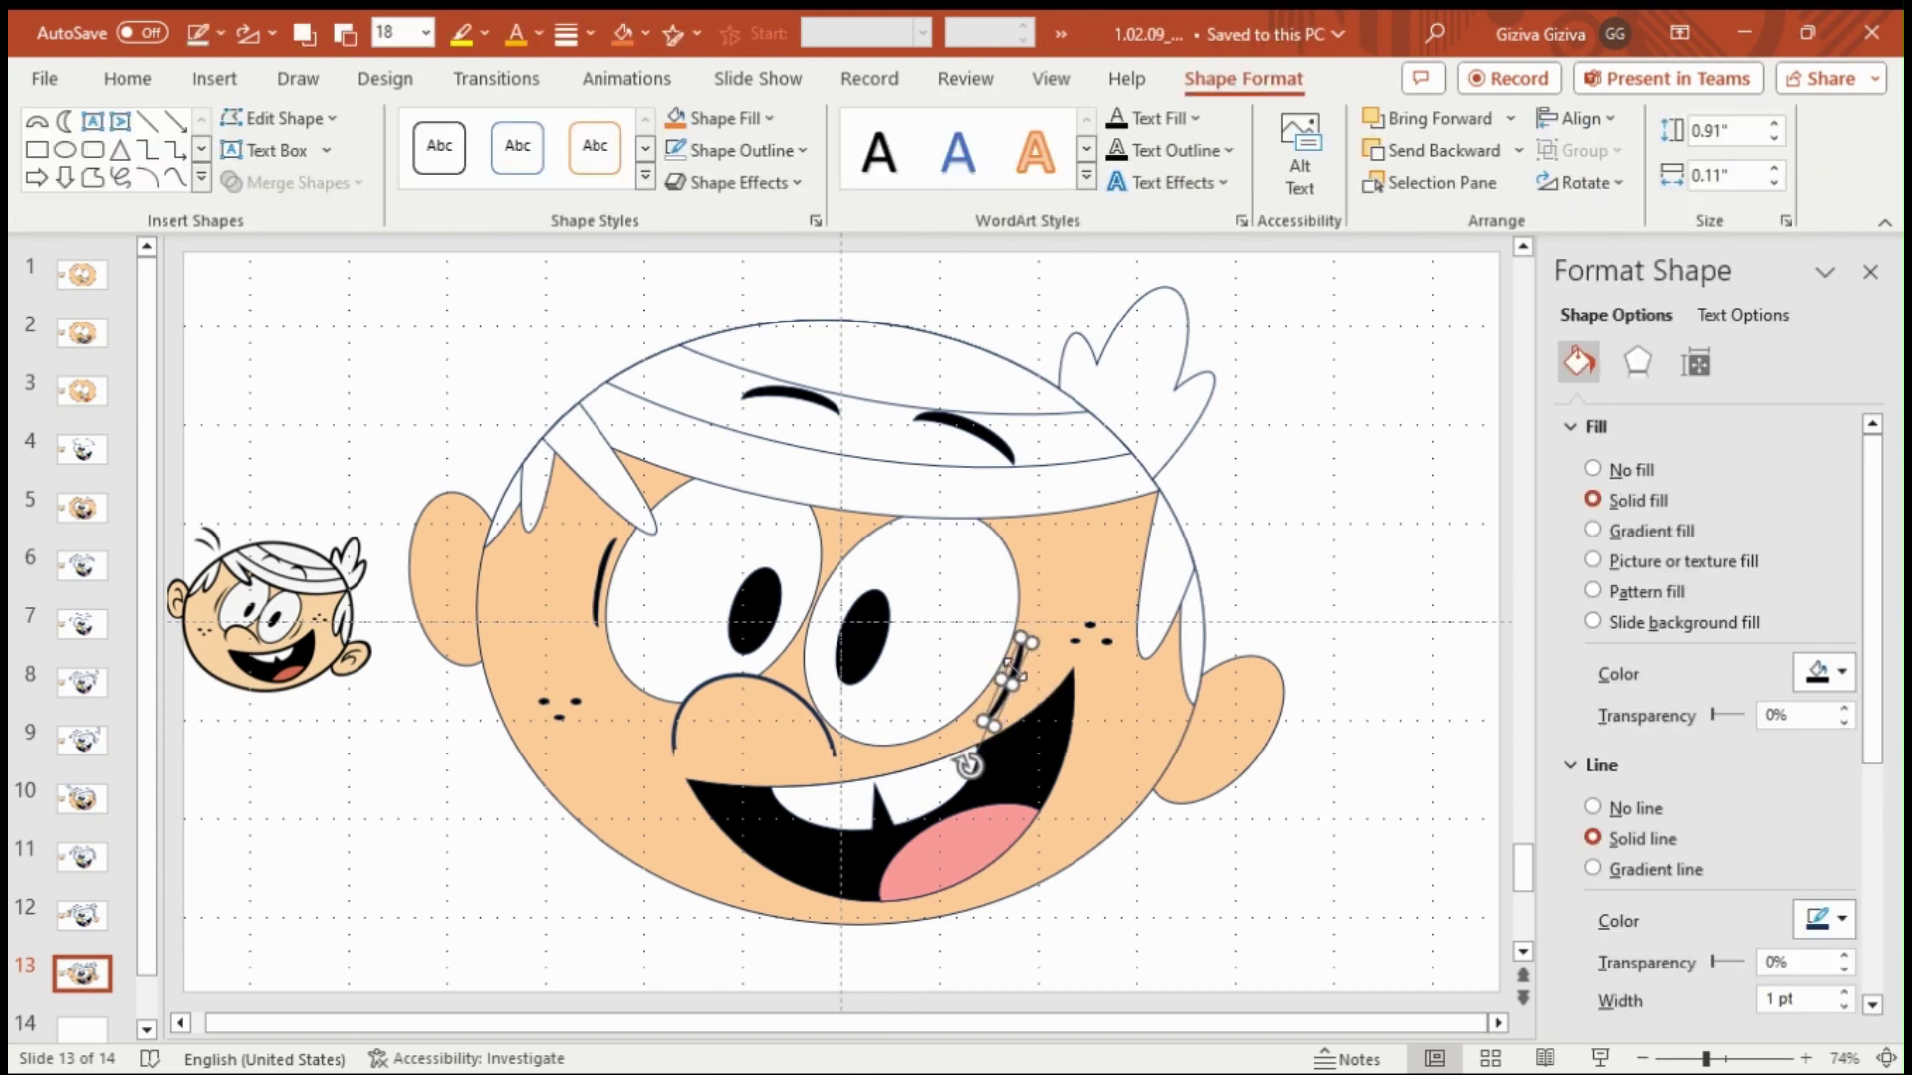
{"action": "type", "text": "33"}
{"action": "key", "text": "Return"}
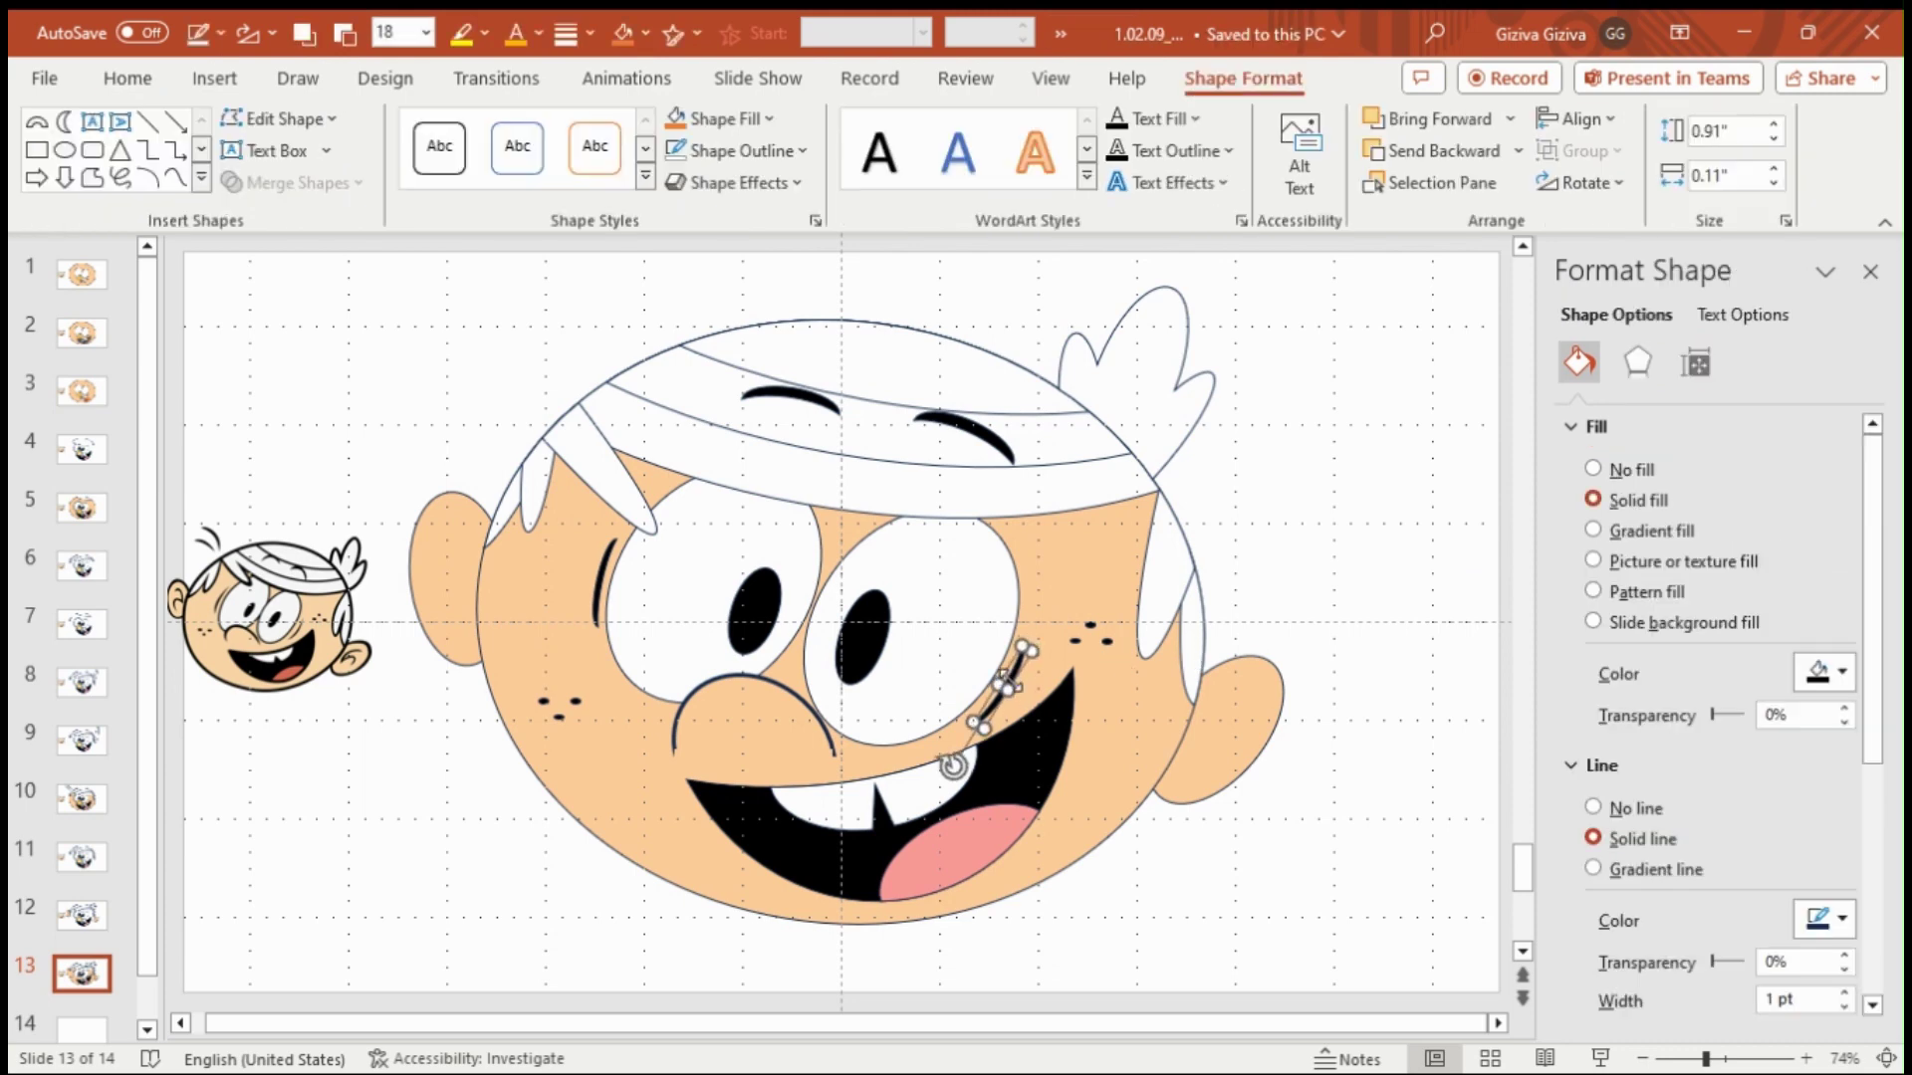
{"action": "left_click", "coordinate": [1341, 816]}
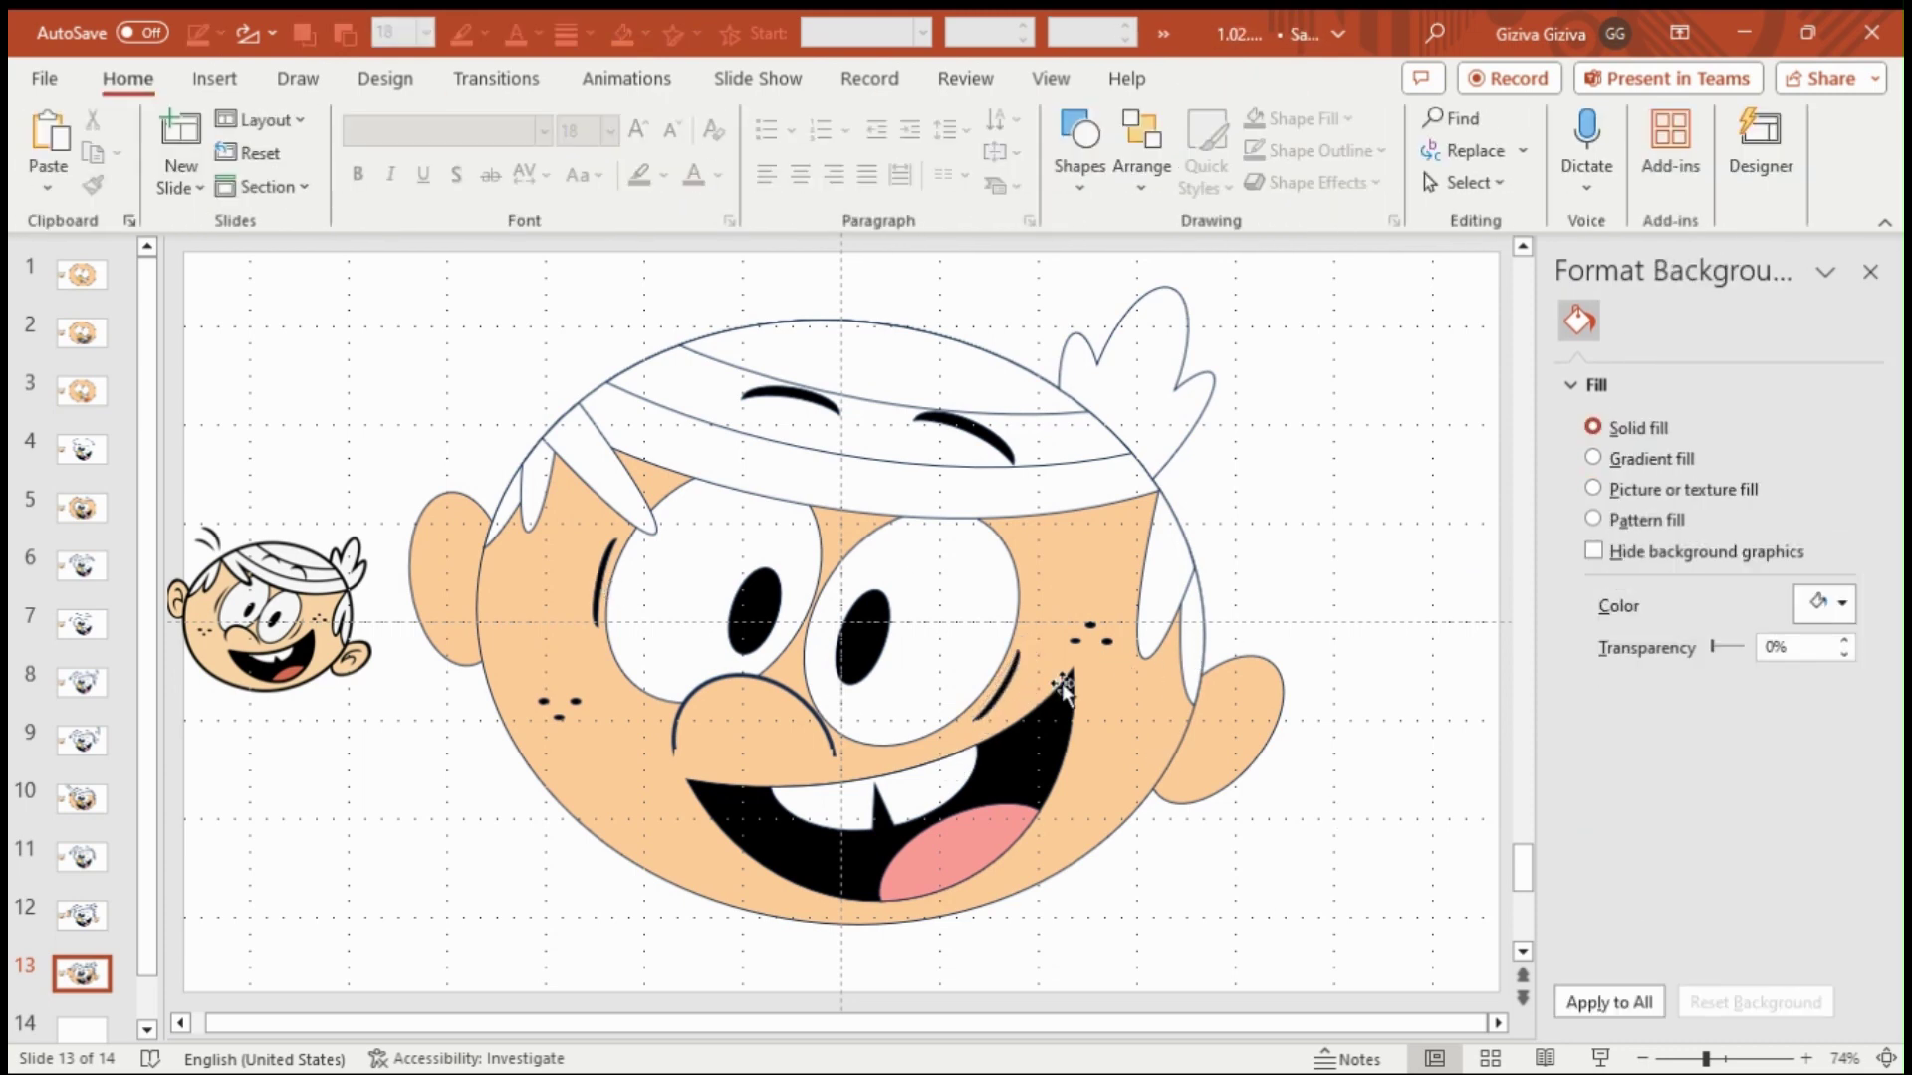
- Remove the outlines from the head oval and both ears
{"action": "left_click", "coordinate": [1063, 685]}
{"action": "left_click", "coordinate": [1380, 795]}
{"action": "left_click", "coordinate": [657, 669]}
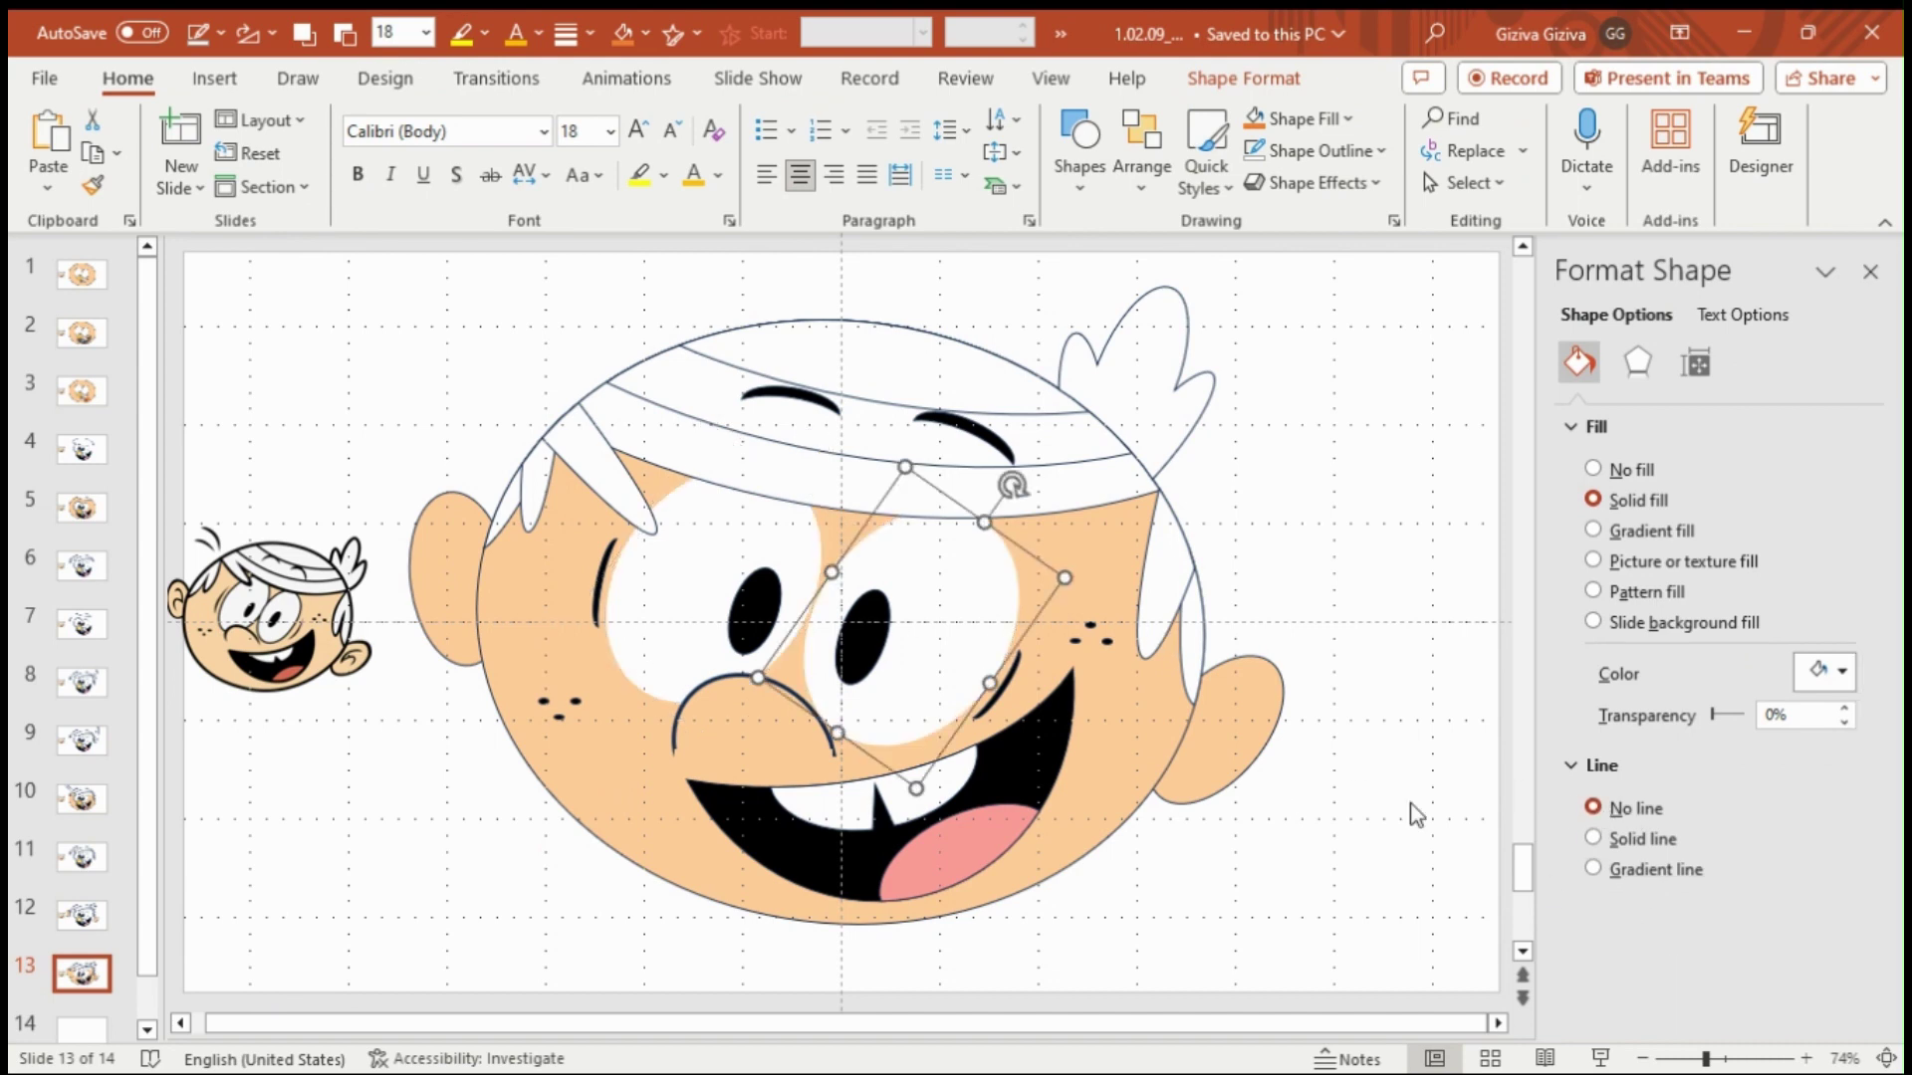
{"action": "left_click", "coordinate": [943, 793]}
{"action": "left_click", "coordinate": [1370, 863]}
{"action": "left_click", "coordinate": [1249, 717]}
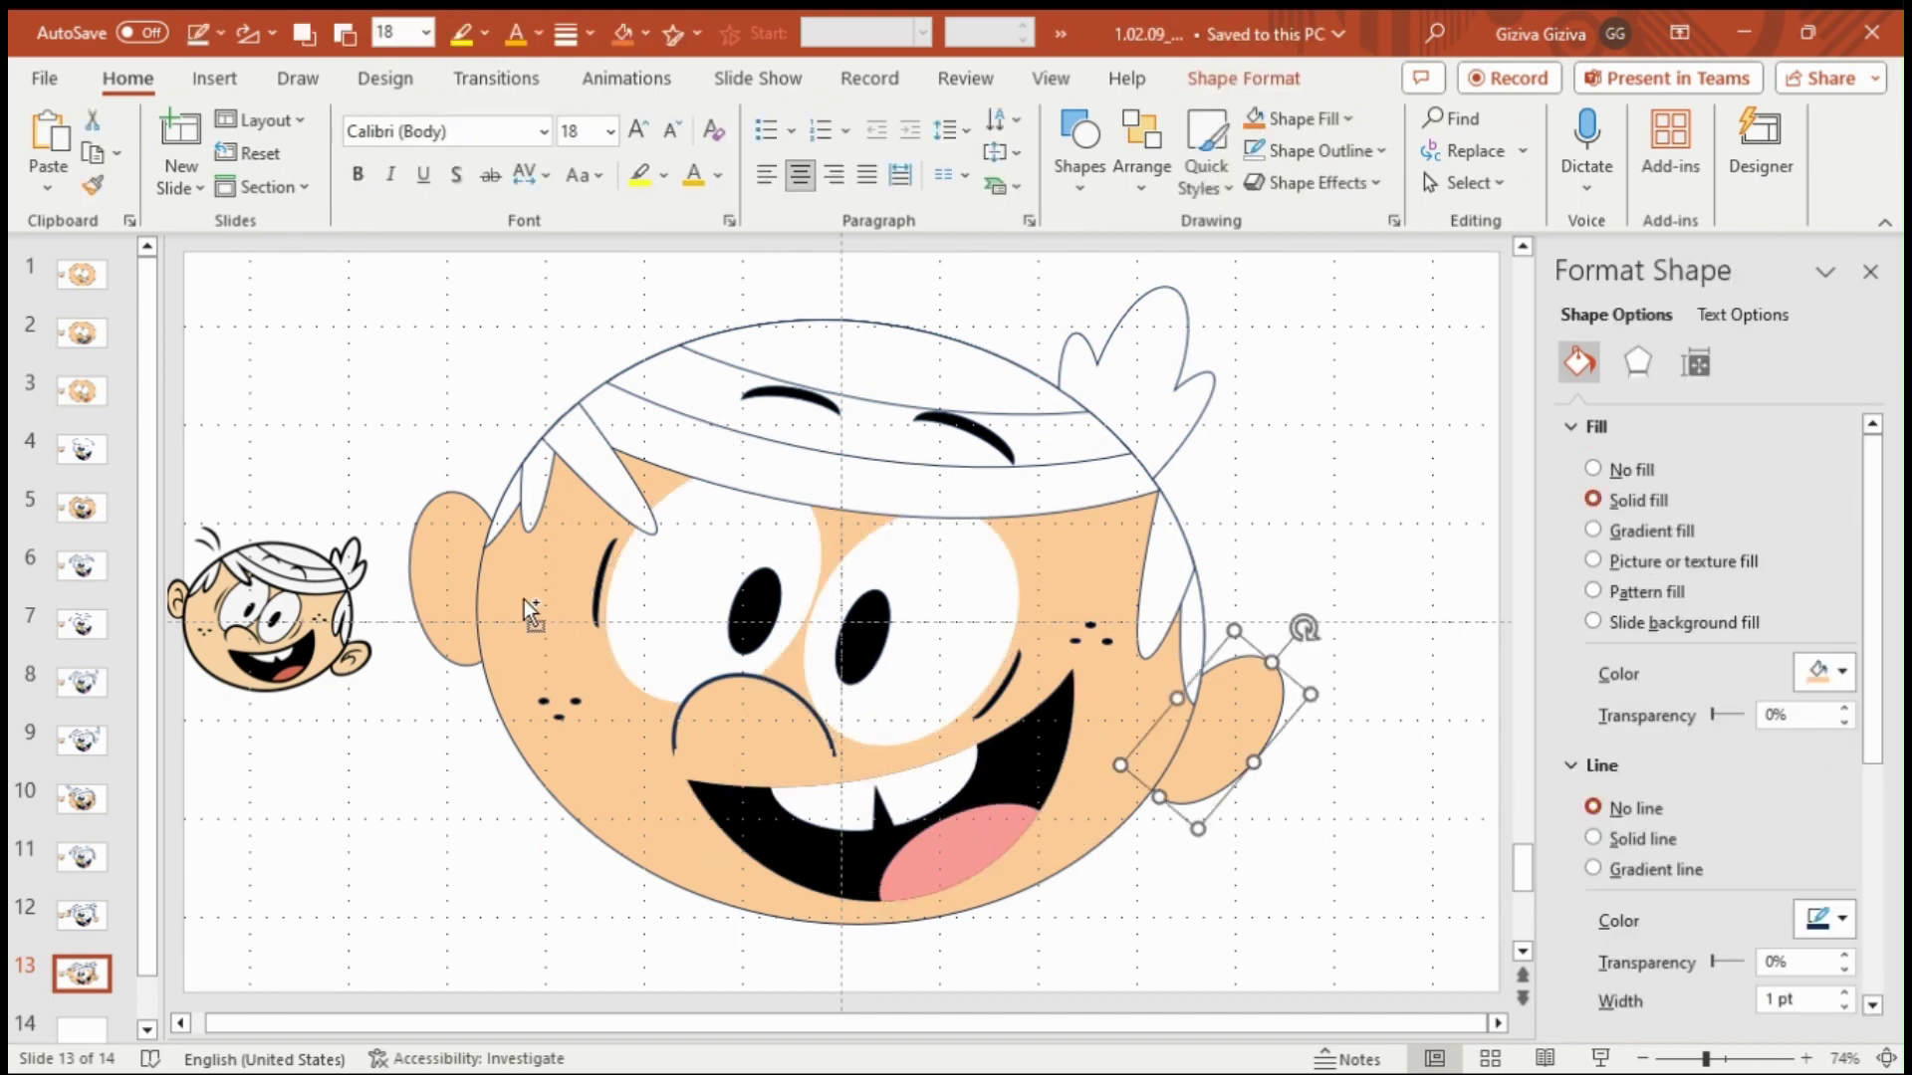
{"action": "left_click", "coordinate": [525, 611], "text": "shift"}
{"action": "left_click", "coordinate": [443, 577], "text": "shift"}
{"action": "left_click", "coordinate": [1264, 643]}
- Set No Line on the left and right white hair strands
{"action": "left_click", "coordinate": [1200, 622]}
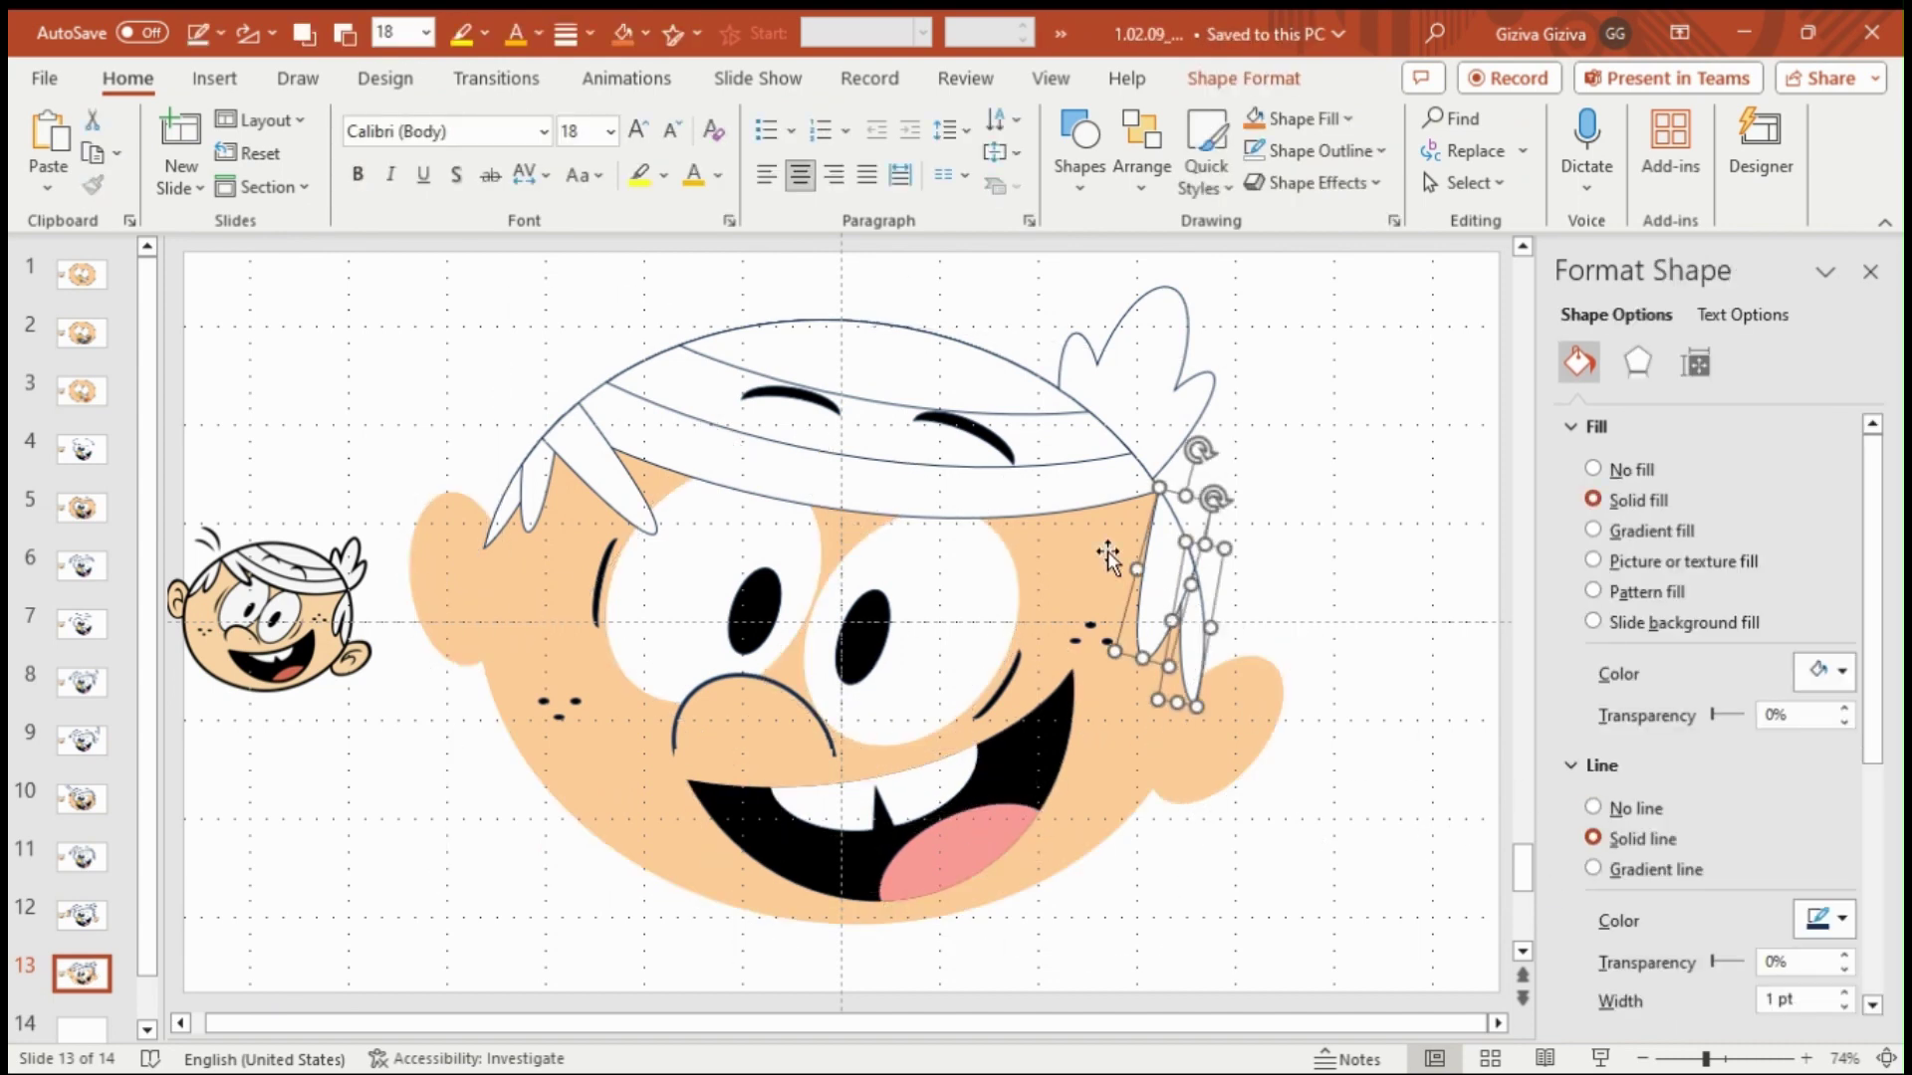
{"action": "left_click", "coordinate": [585, 463], "text": "shift"}
{"action": "left_click", "coordinate": [1594, 807]}
{"action": "left_click", "coordinate": [1462, 766]}
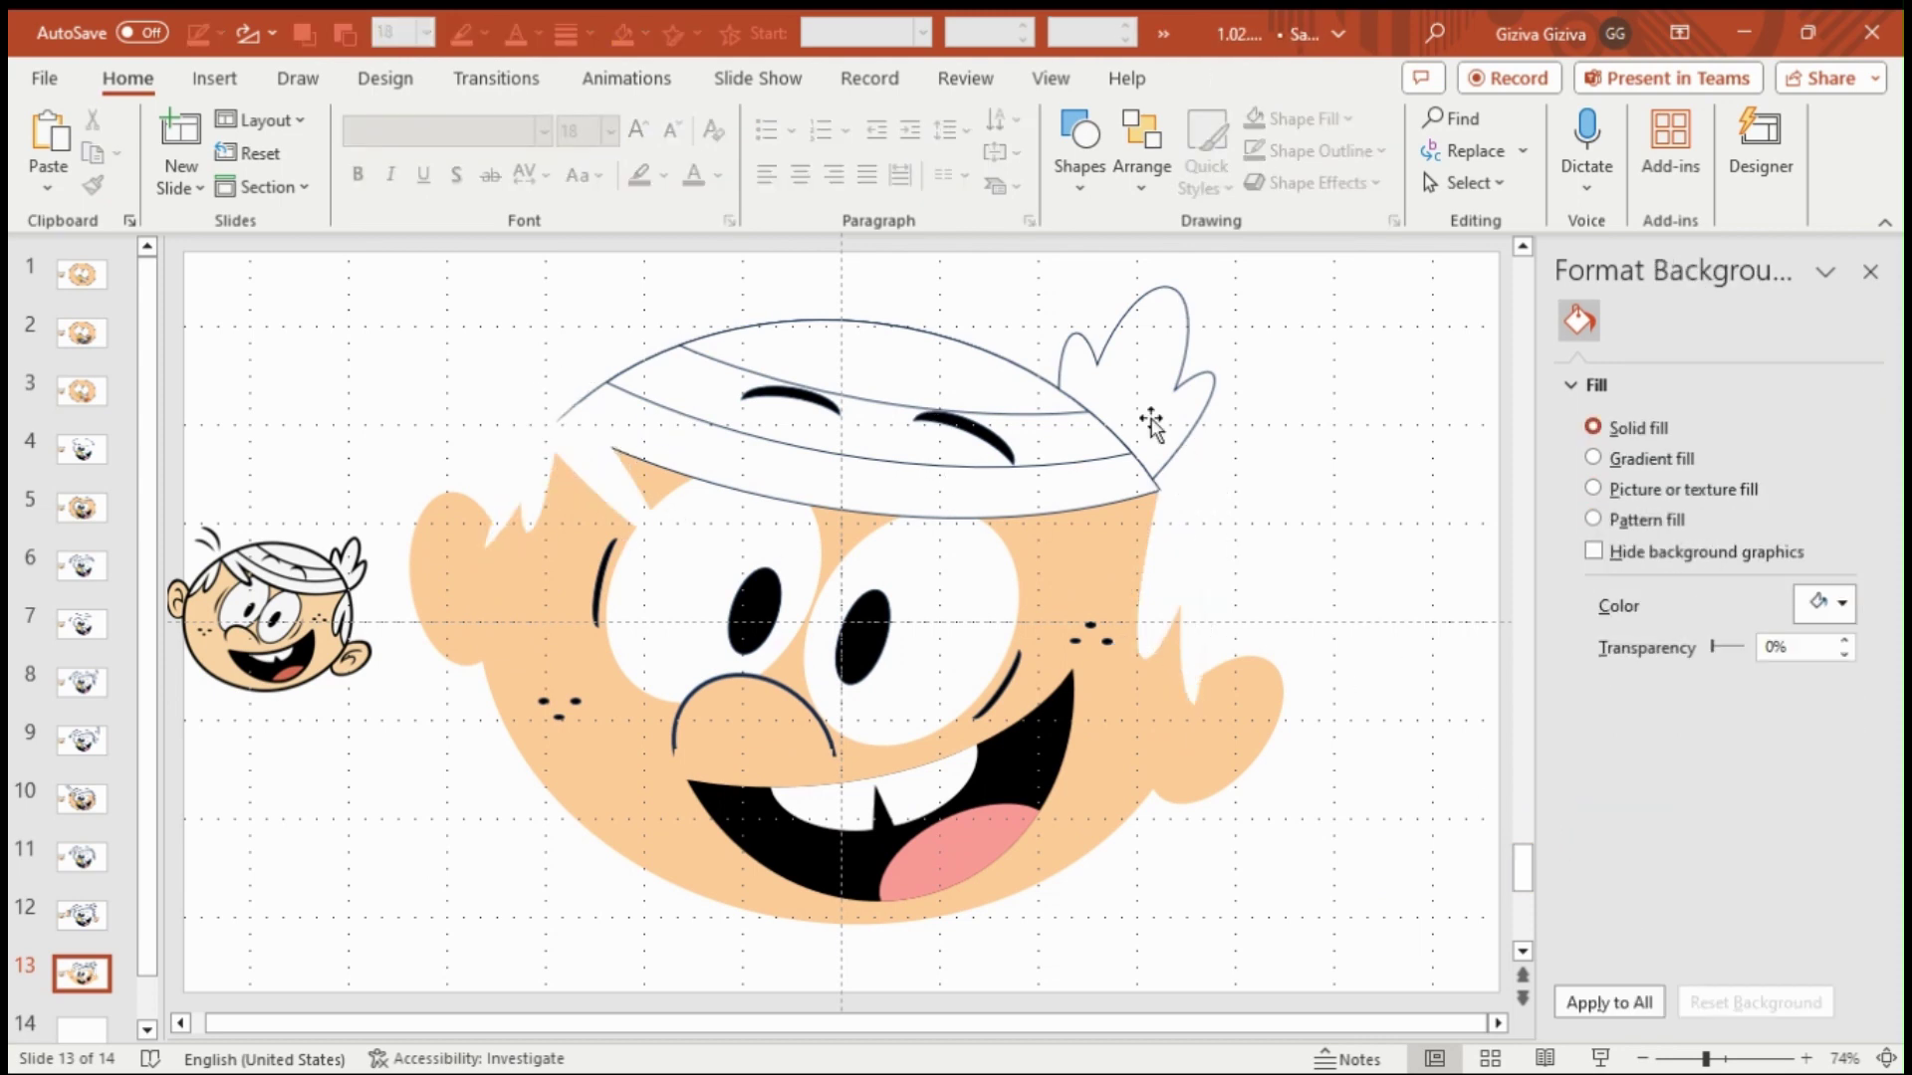
- Make the slide background dark navy blue
{"action": "scroll", "coordinate": [1051, 147], "scroll_direction": "down", "scroll_amount": 9}
{"action": "scroll", "coordinate": [1002, 82], "scroll_direction": "up", "scroll_amount": 6}
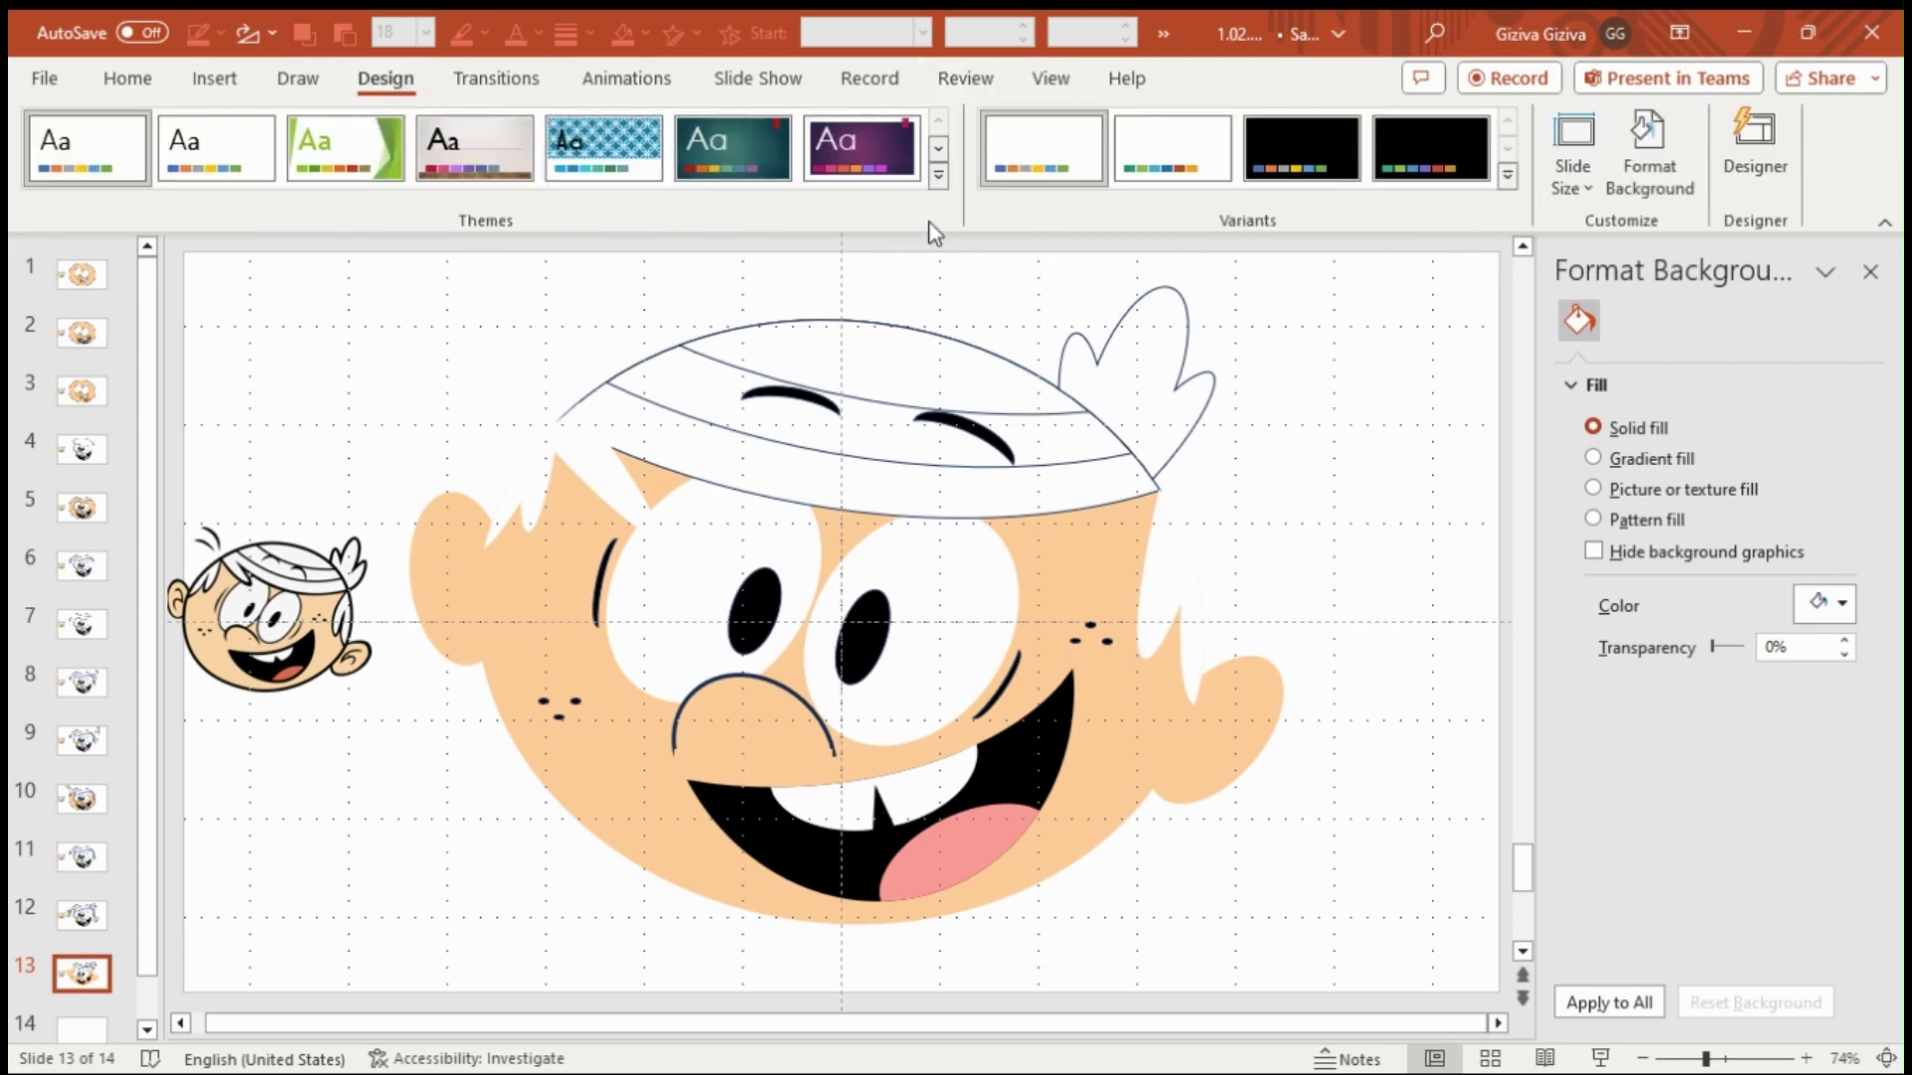
{"action": "left_click", "coordinate": [1812, 601]}
{"action": "left_click", "coordinate": [1865, 901]}
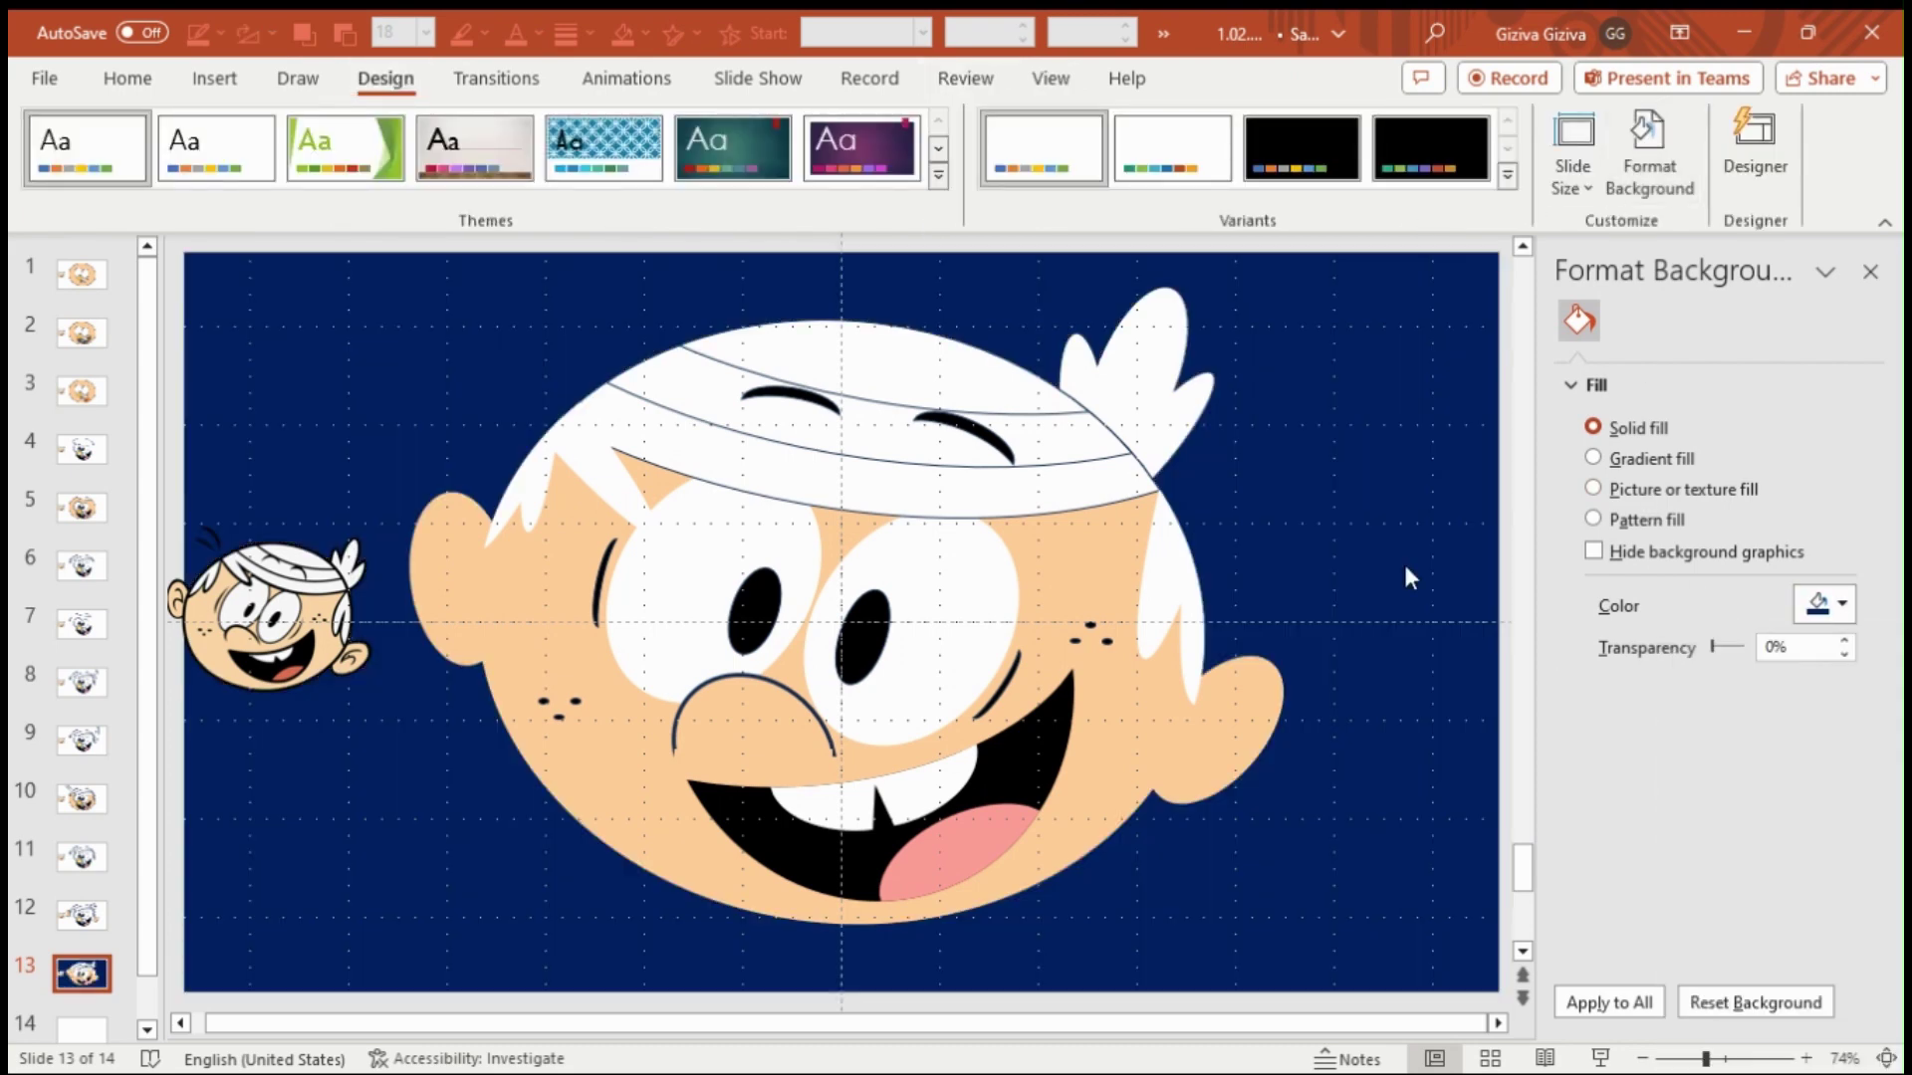
- Thicken the headband and its flap outlines to a 3 pt line width
{"action": "left_click", "coordinate": [951, 397]}
{"action": "left_click", "coordinate": [1451, 662]}
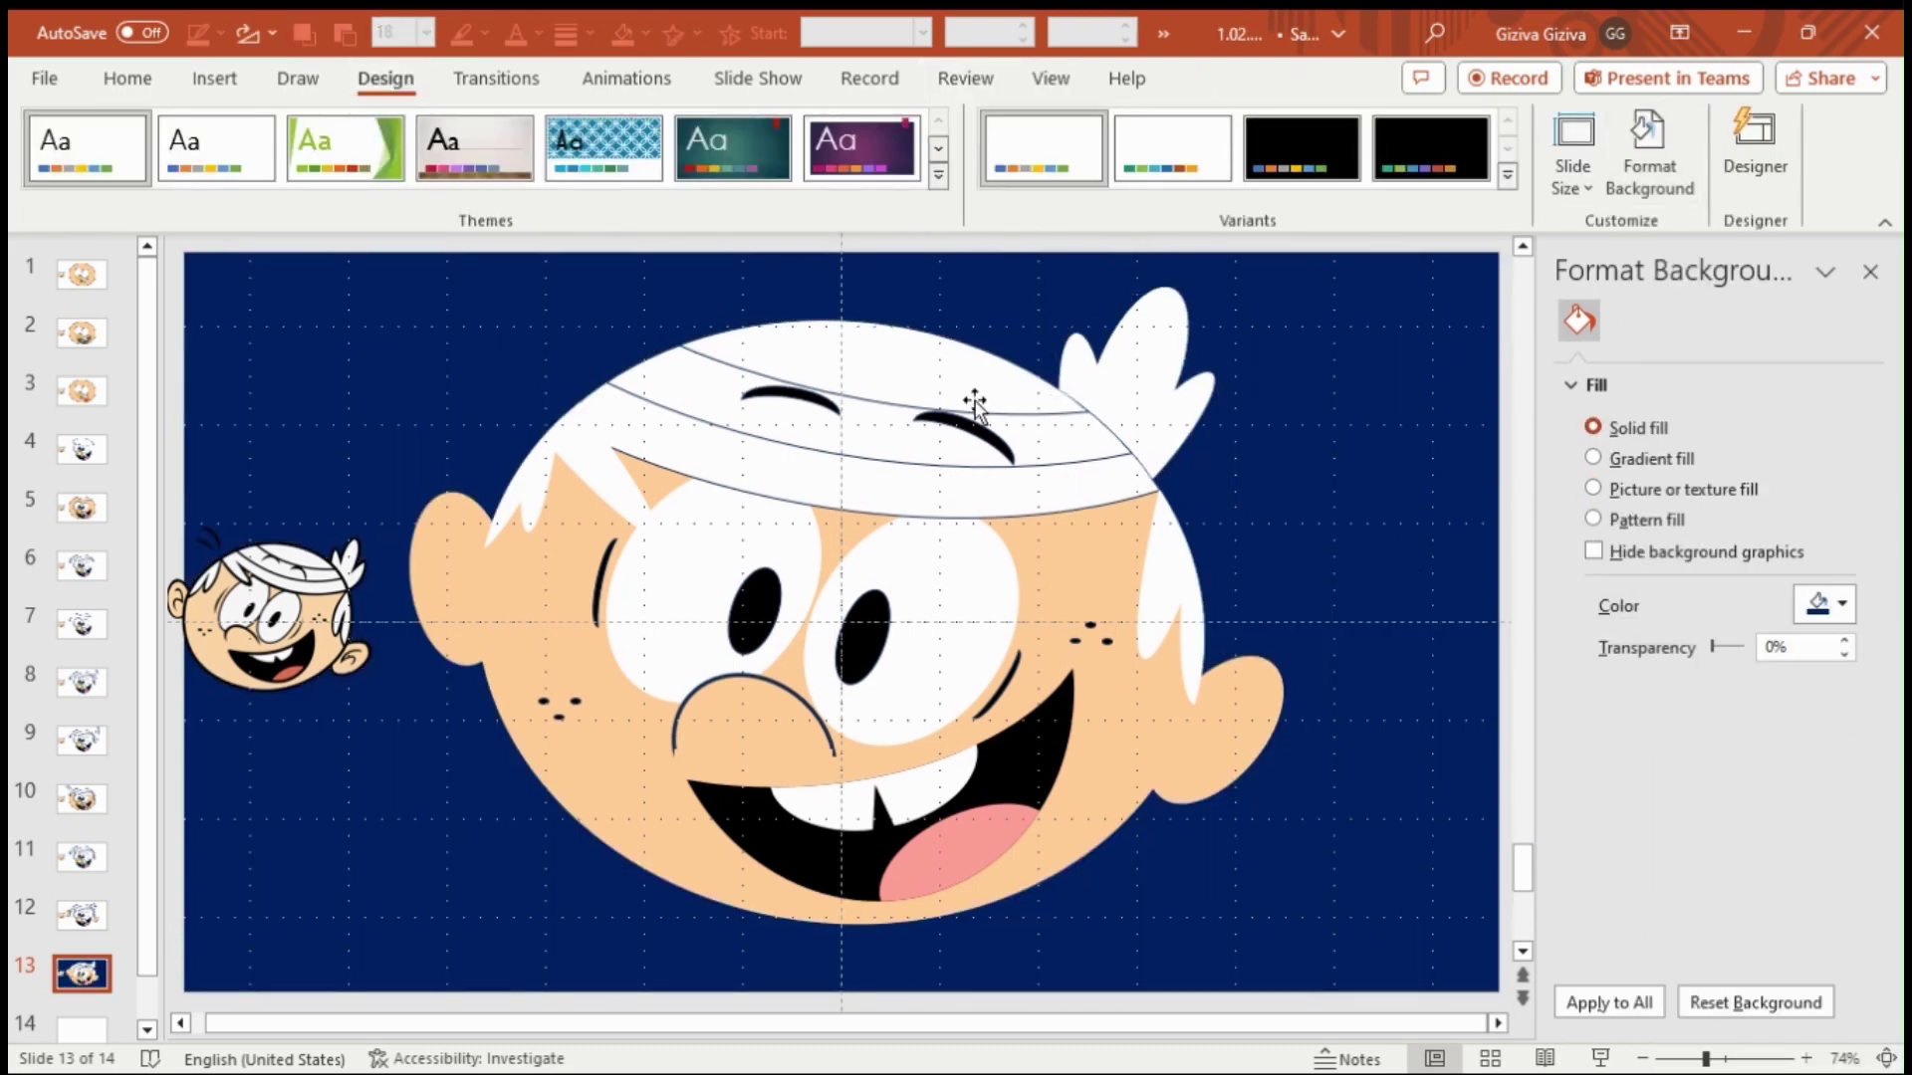
{"action": "left_click", "coordinate": [973, 405]}
{"action": "left_click", "coordinate": [912, 503], "text": "shift"}
{"action": "left_click", "coordinate": [1844, 993]}
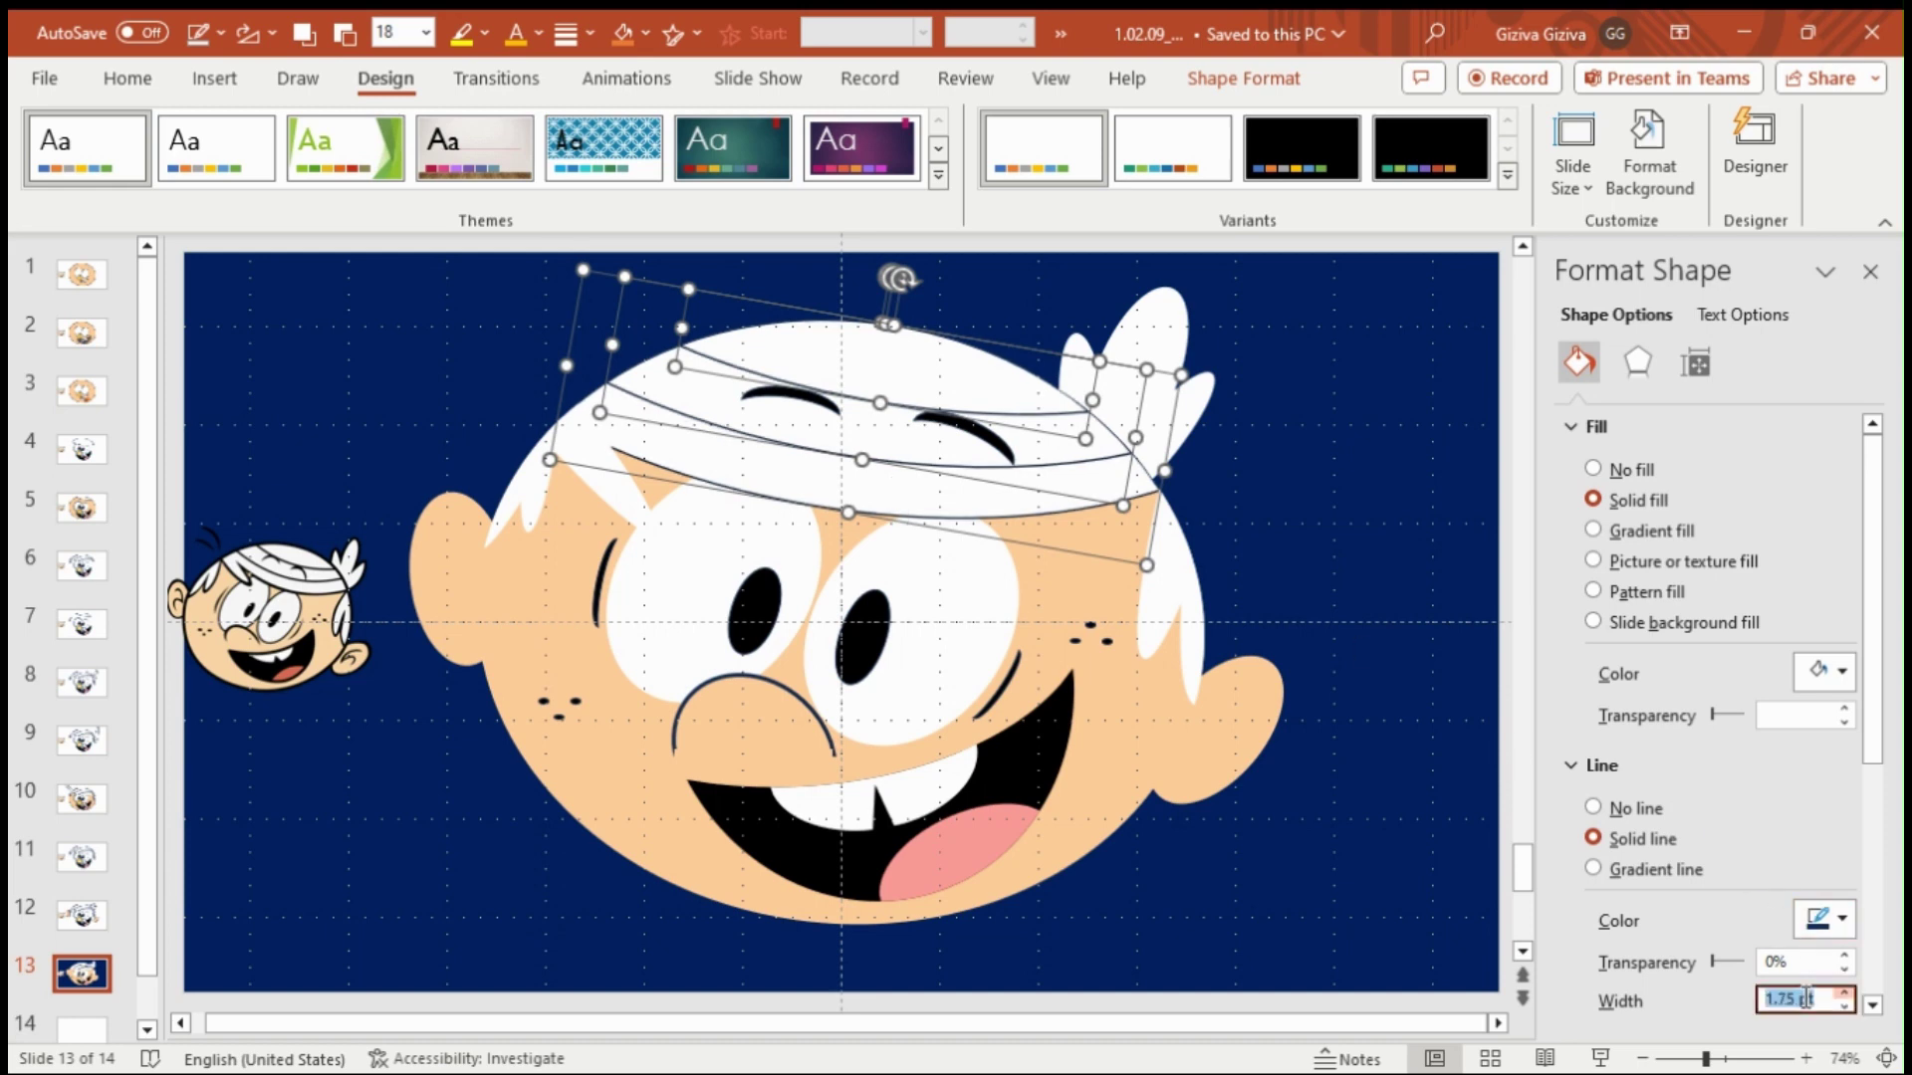
{"action": "left_click", "coordinate": [1418, 827]}
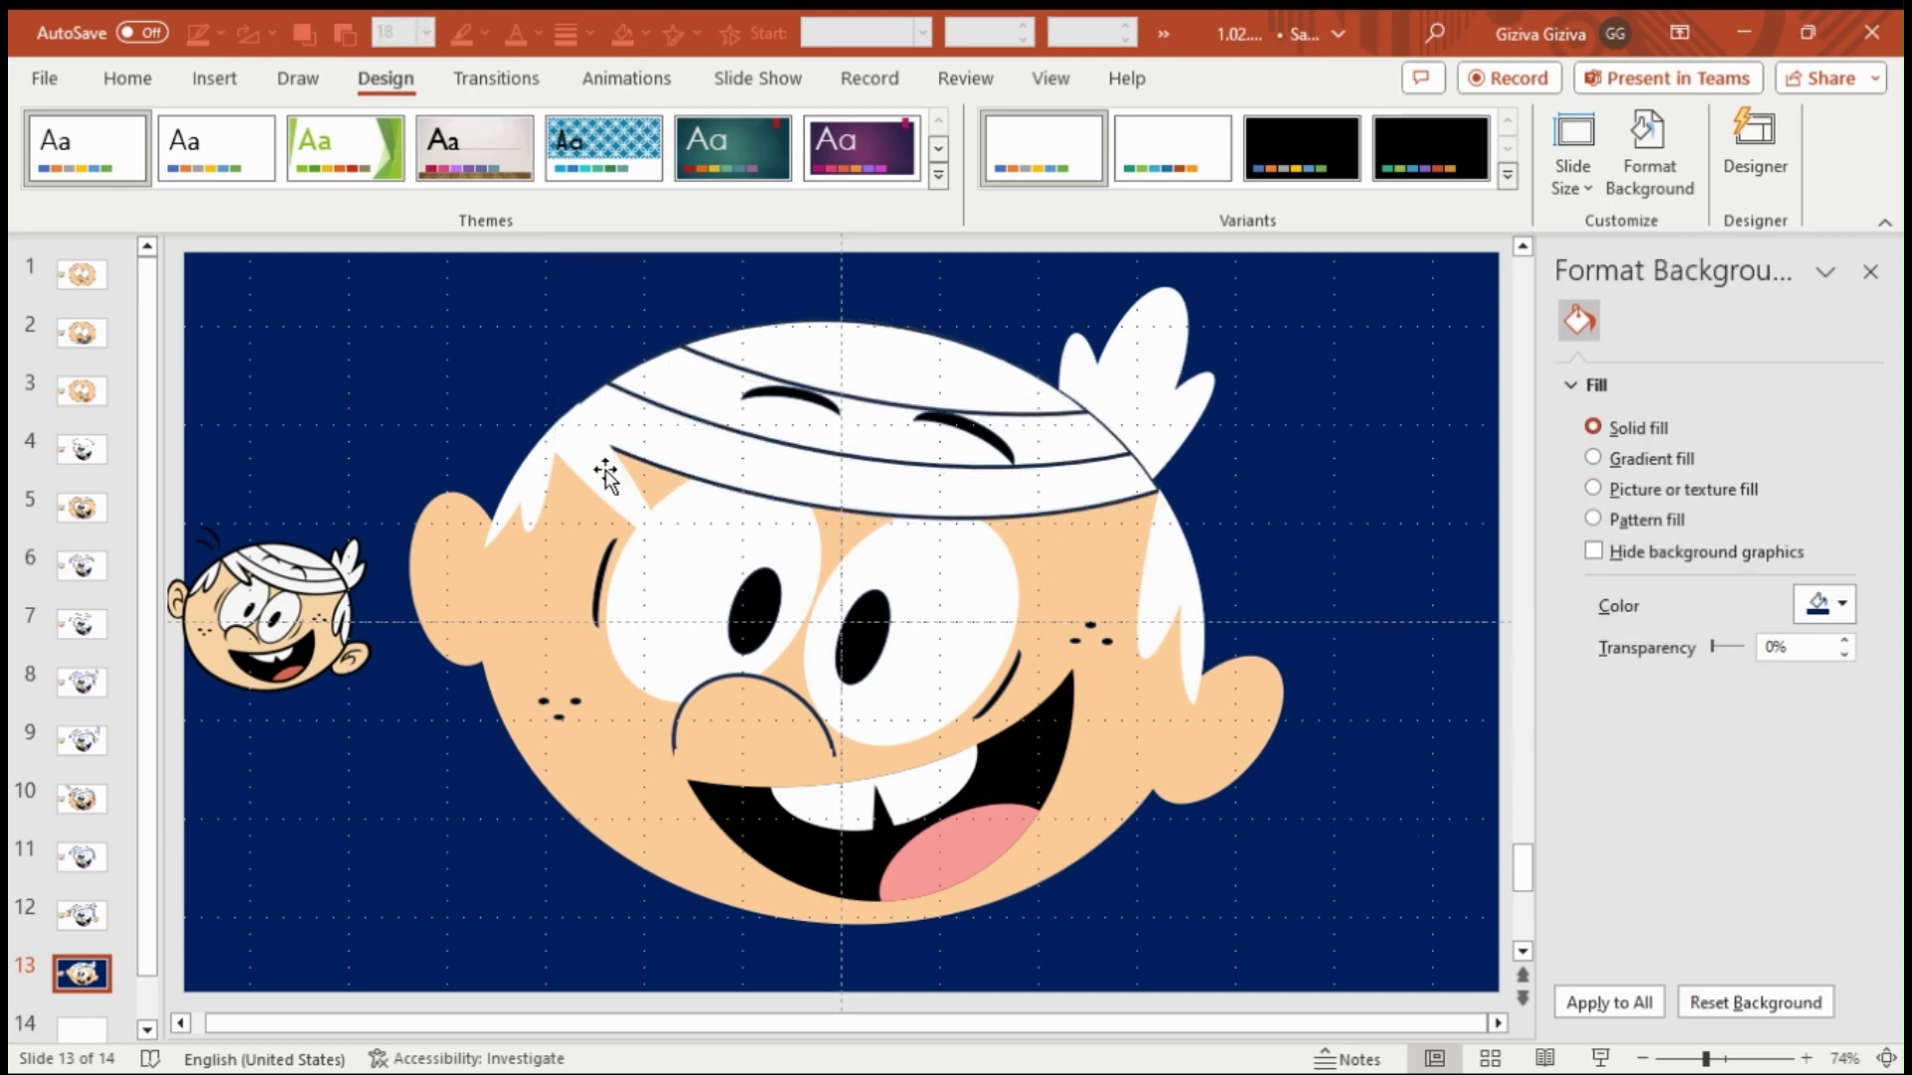
{"action": "left_click", "coordinate": [604, 468]}
{"action": "double_click", "coordinate": [1793, 996]}
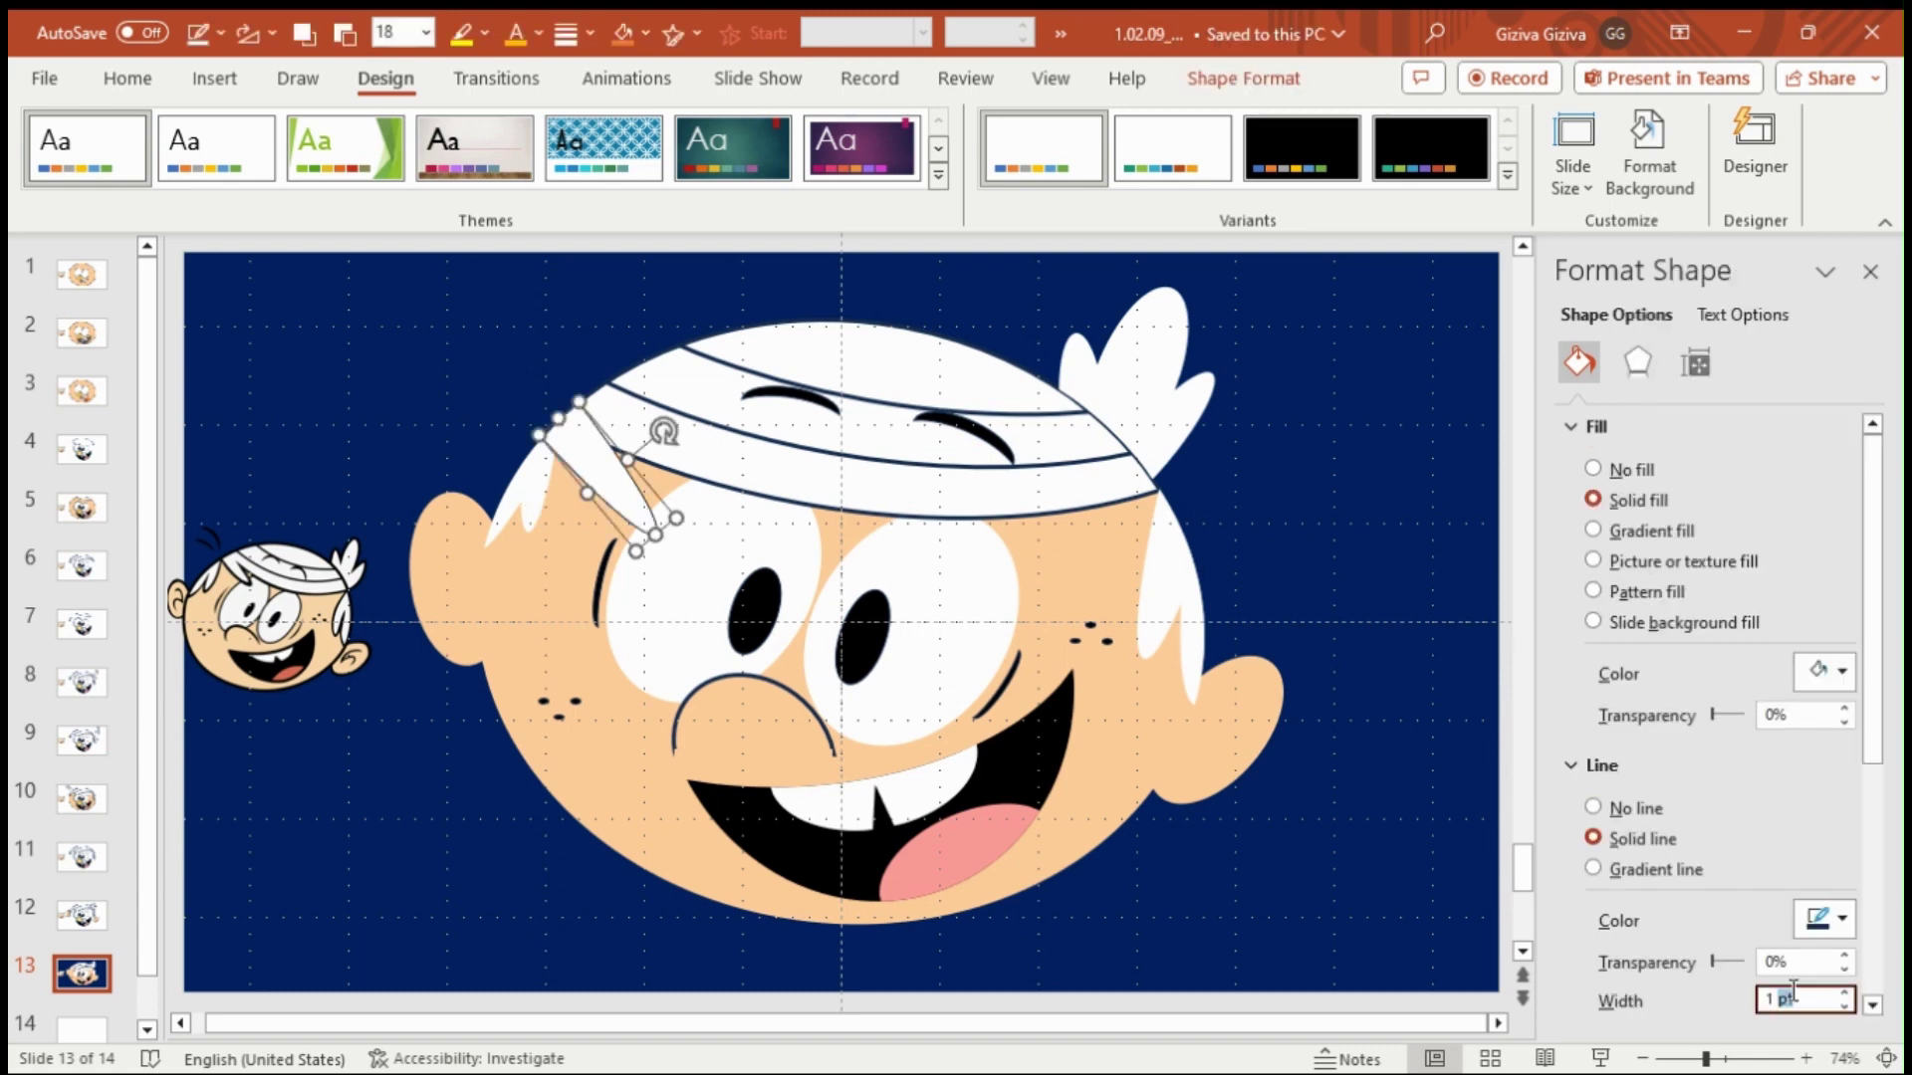
{"action": "left_click", "coordinate": [1467, 862]}
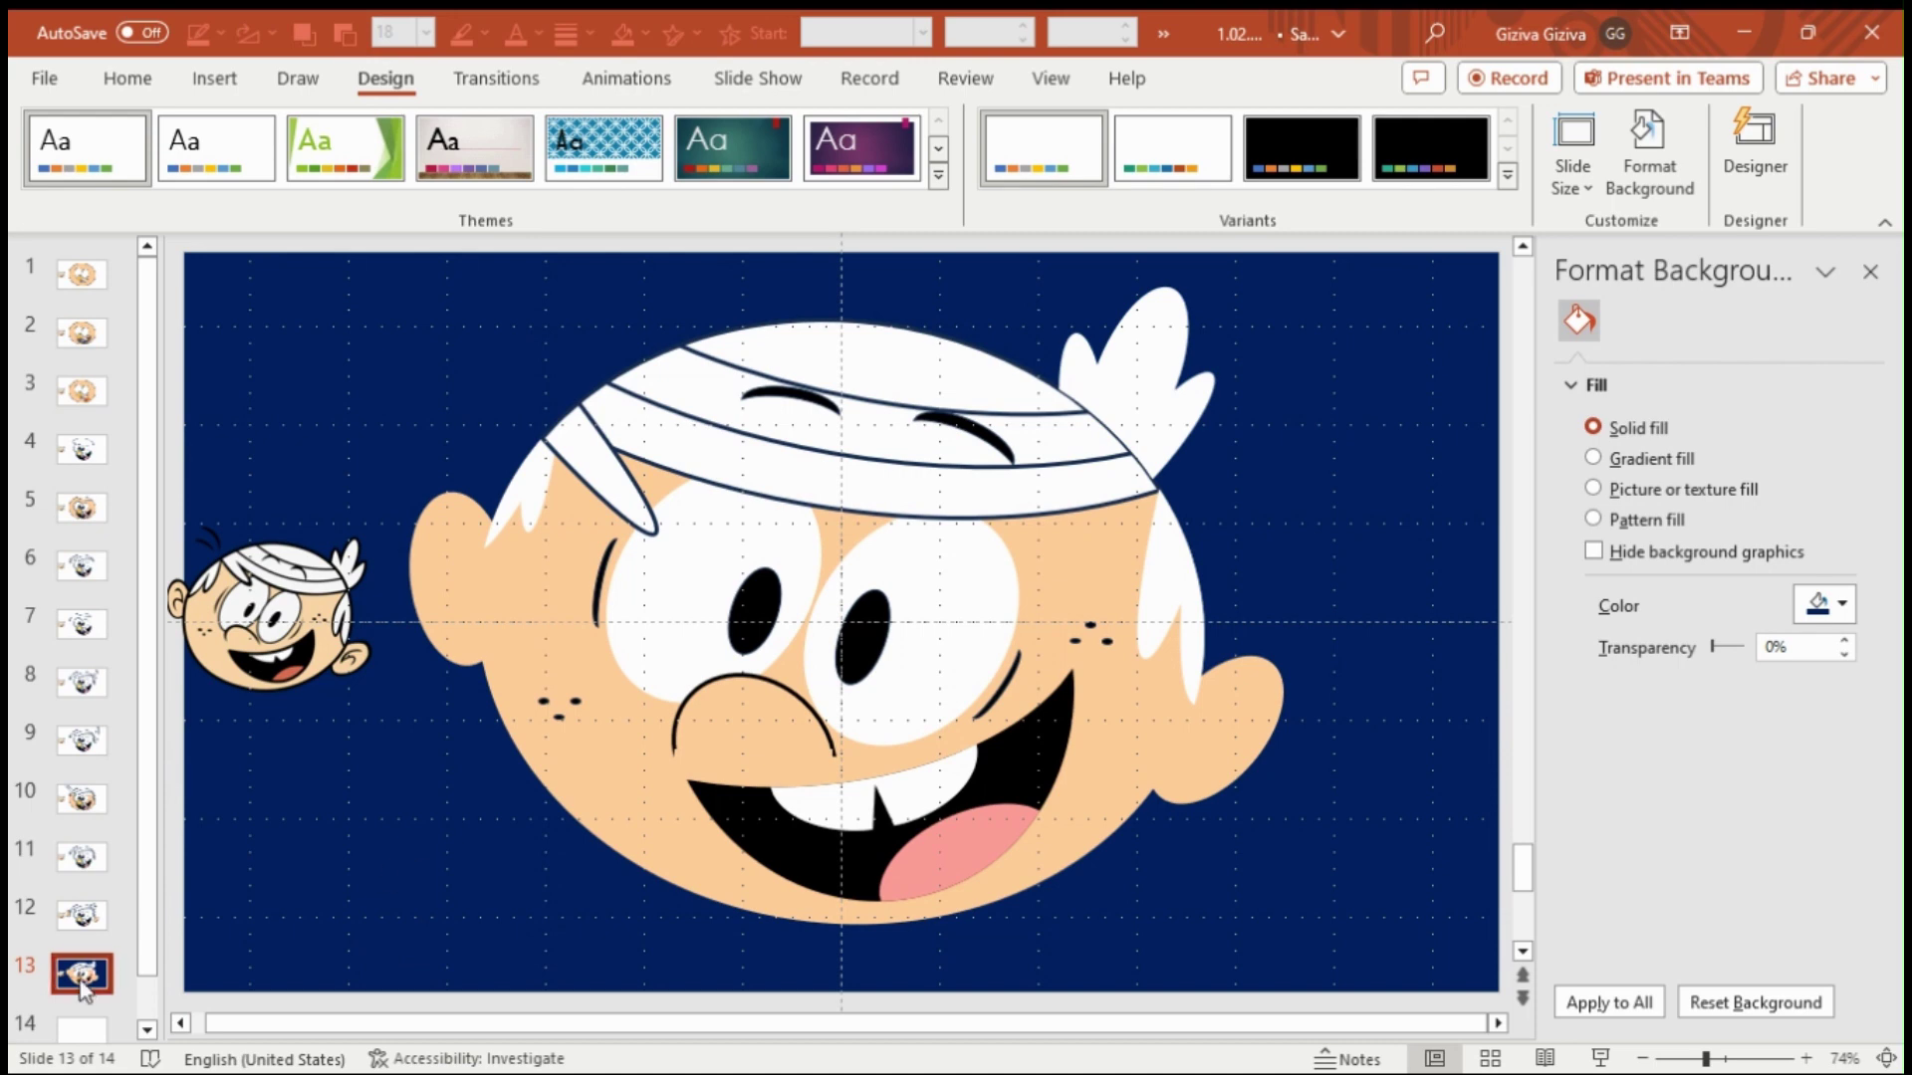
- Duplicate slide 13 as slide 14 and group all its face shapes together
{"action": "right_click", "coordinate": [82, 981]}
{"action": "left_click", "coordinate": [150, 499]}
{"action": "left_click", "coordinate": [1826, 617]}
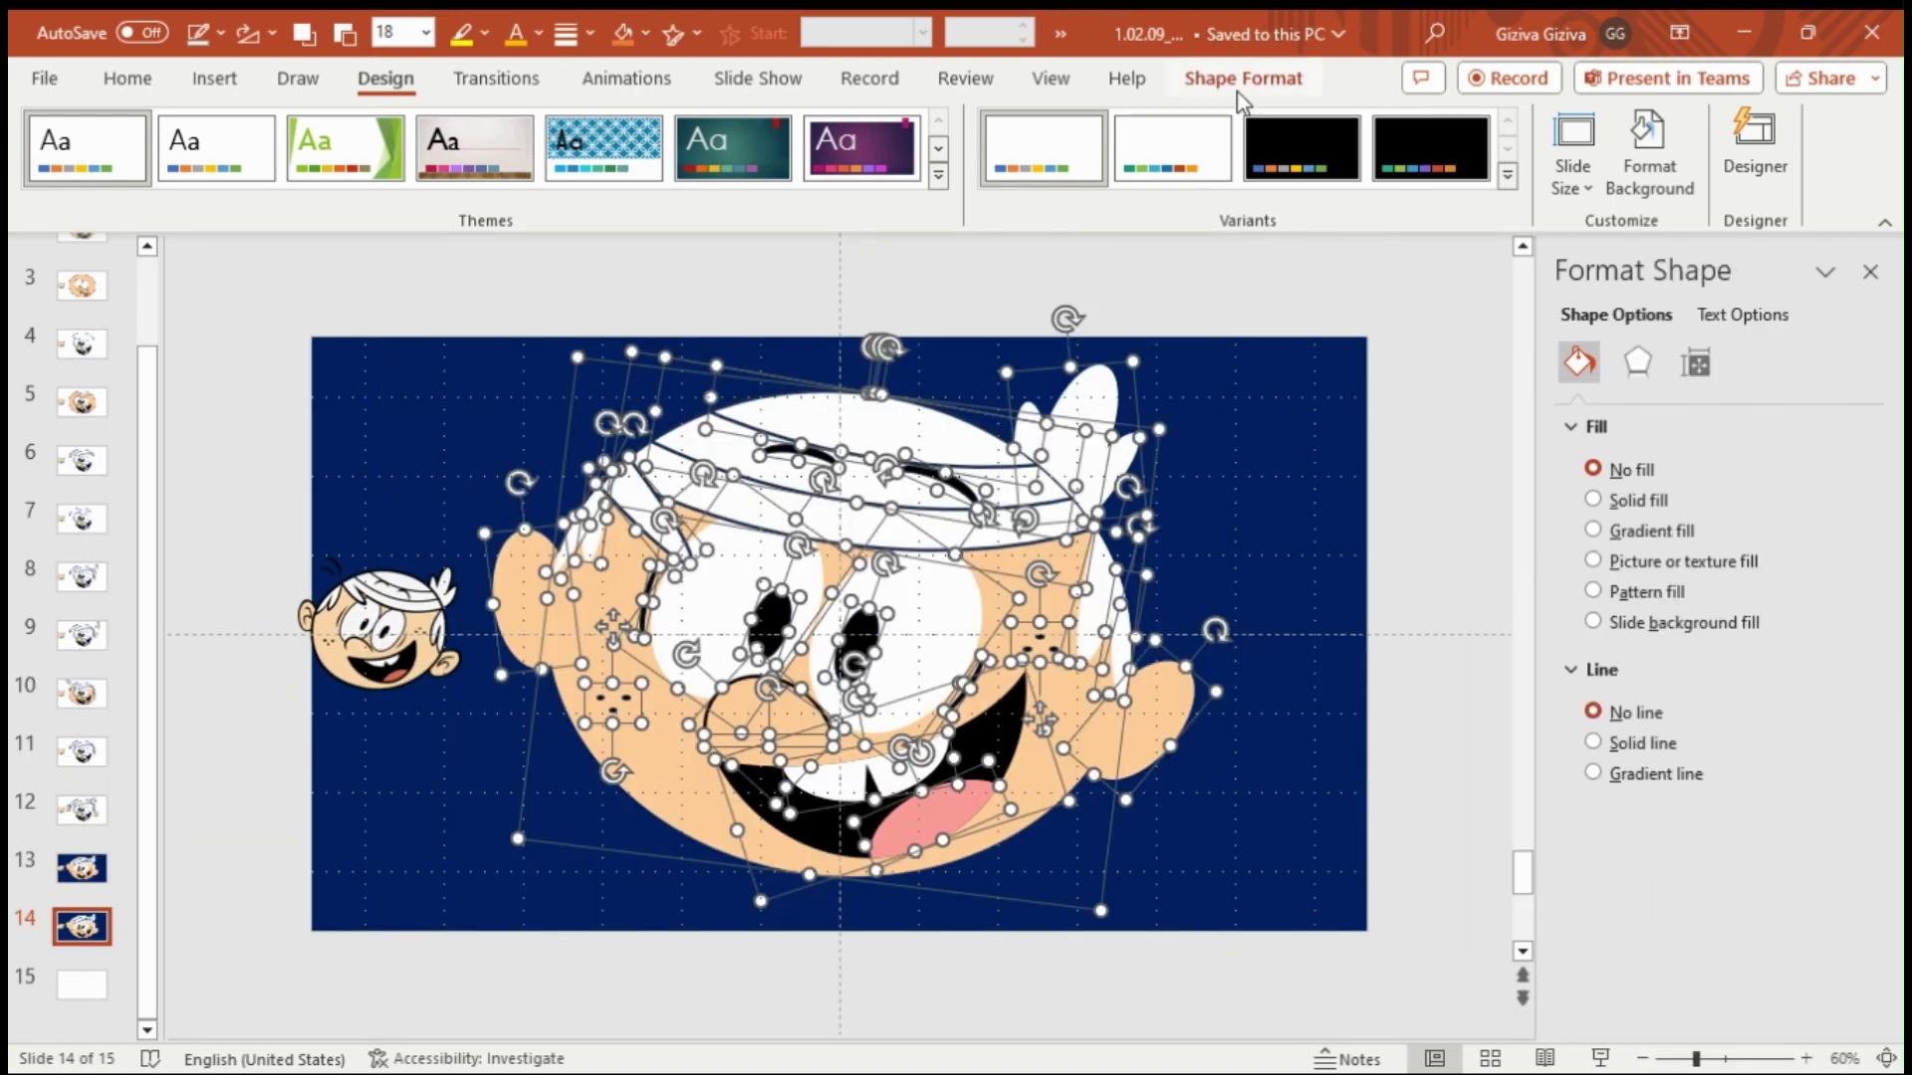
{"action": "left_click", "coordinate": [1242, 80]}
{"action": "left_click", "coordinate": [1579, 150]}
{"action": "key", "text": "Return"}
- Save the grouped face as PNG 1.02.09.png in powerpoint_shapes, then go to slide 15
{"action": "right_click", "coordinate": [911, 597]}
{"action": "left_click", "coordinate": [918, 610]}
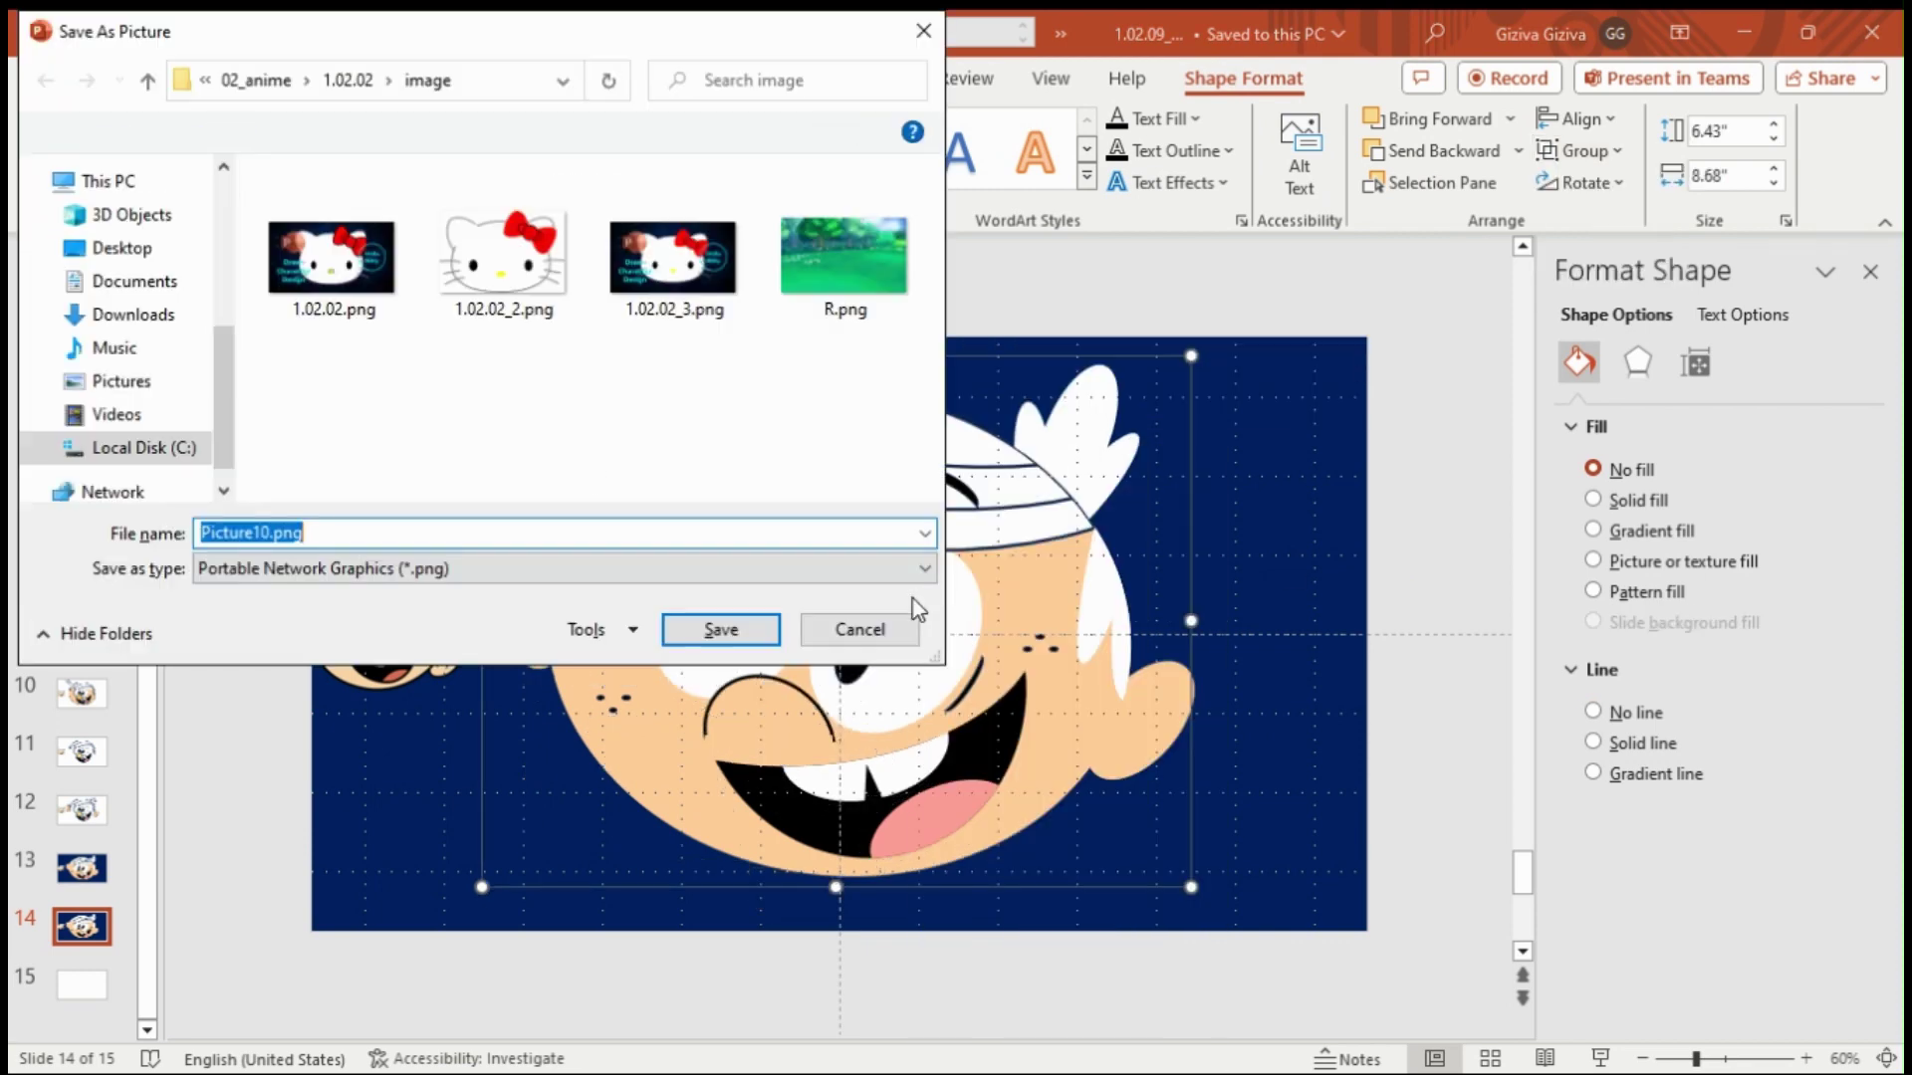
{"action": "left_click", "coordinate": [122, 380]}
{"action": "double_click", "coordinate": [683, 235]}
{"action": "left_click", "coordinate": [844, 404]}
{"action": "left_click", "coordinate": [598, 532]}
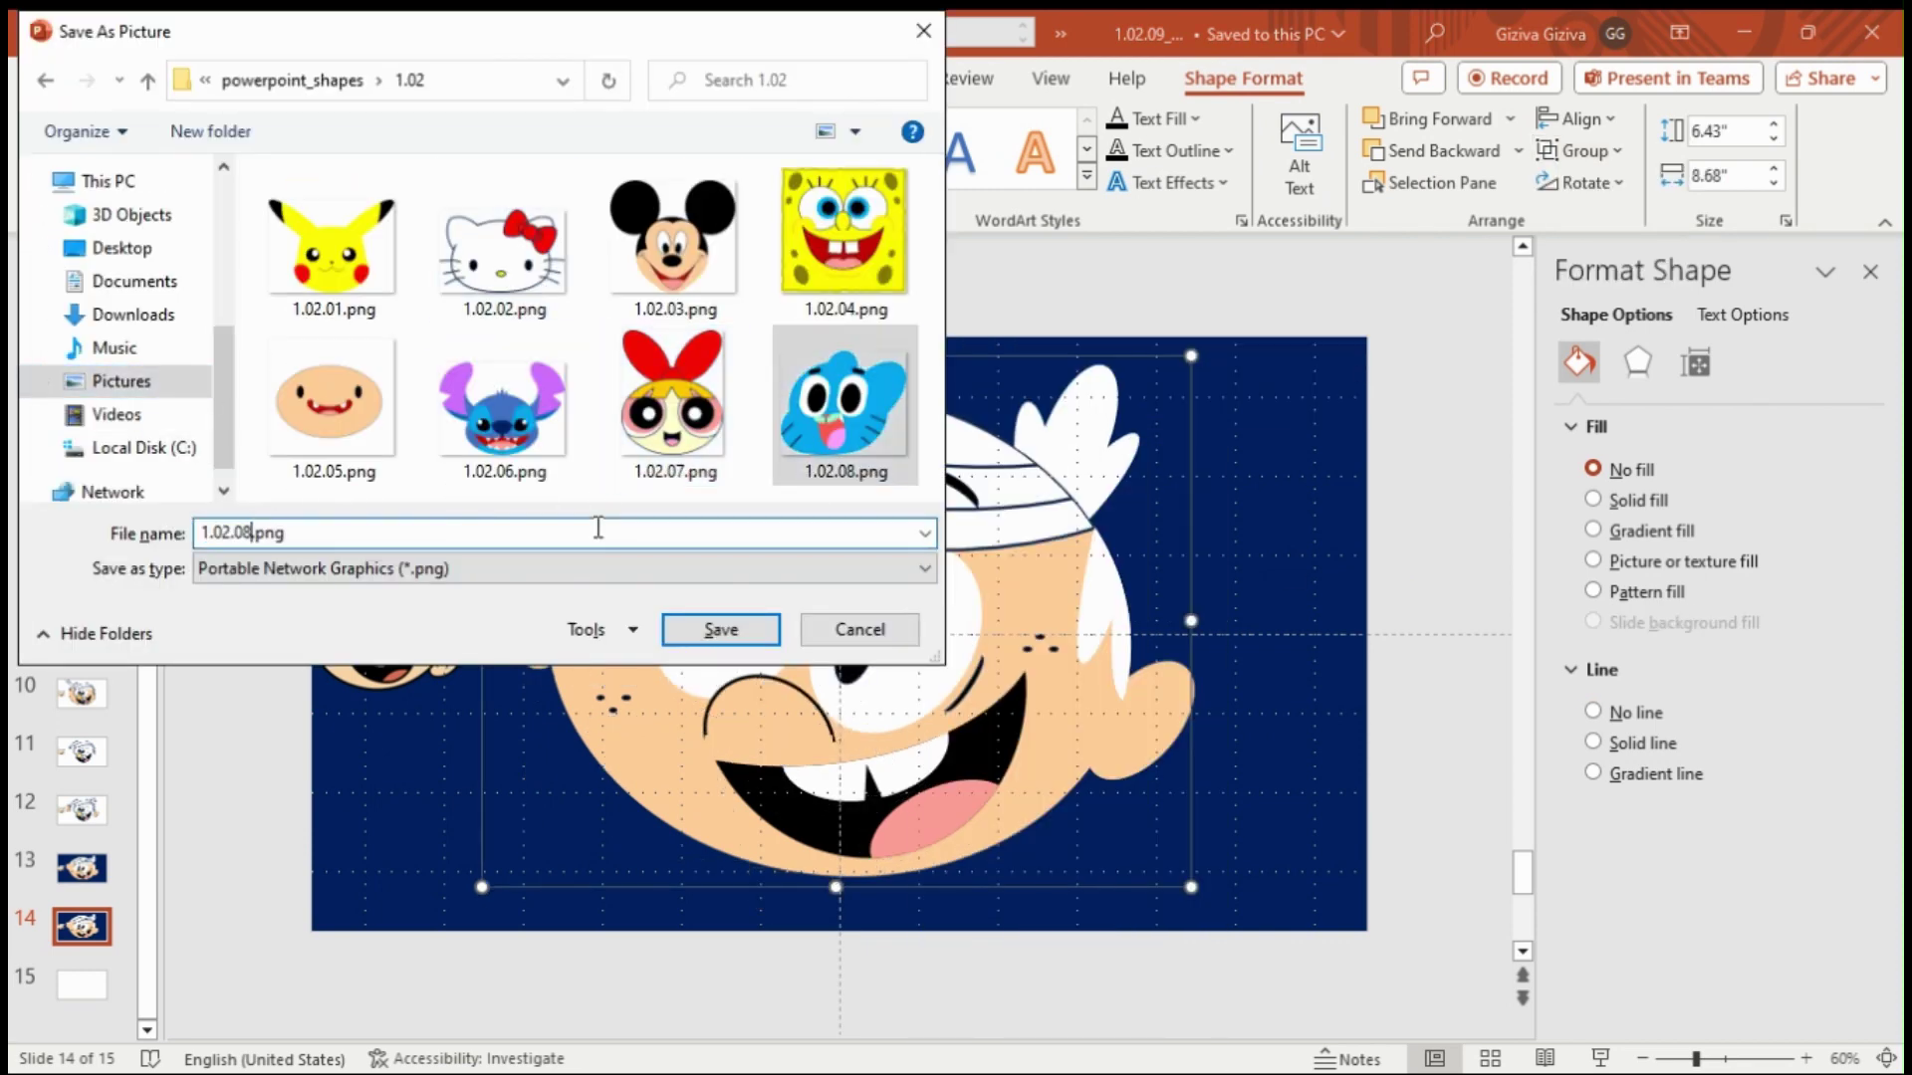
{"action": "left_click", "coordinate": [721, 630]}
{"action": "left_click", "coordinate": [260, 859]}
{"action": "scroll", "coordinate": [260, 858], "scroll_direction": "down", "scroll_amount": 1}
- Give slide 15 a picture-fill background using the family image R.jfif
{"action": "left_click", "coordinate": [1593, 498]}
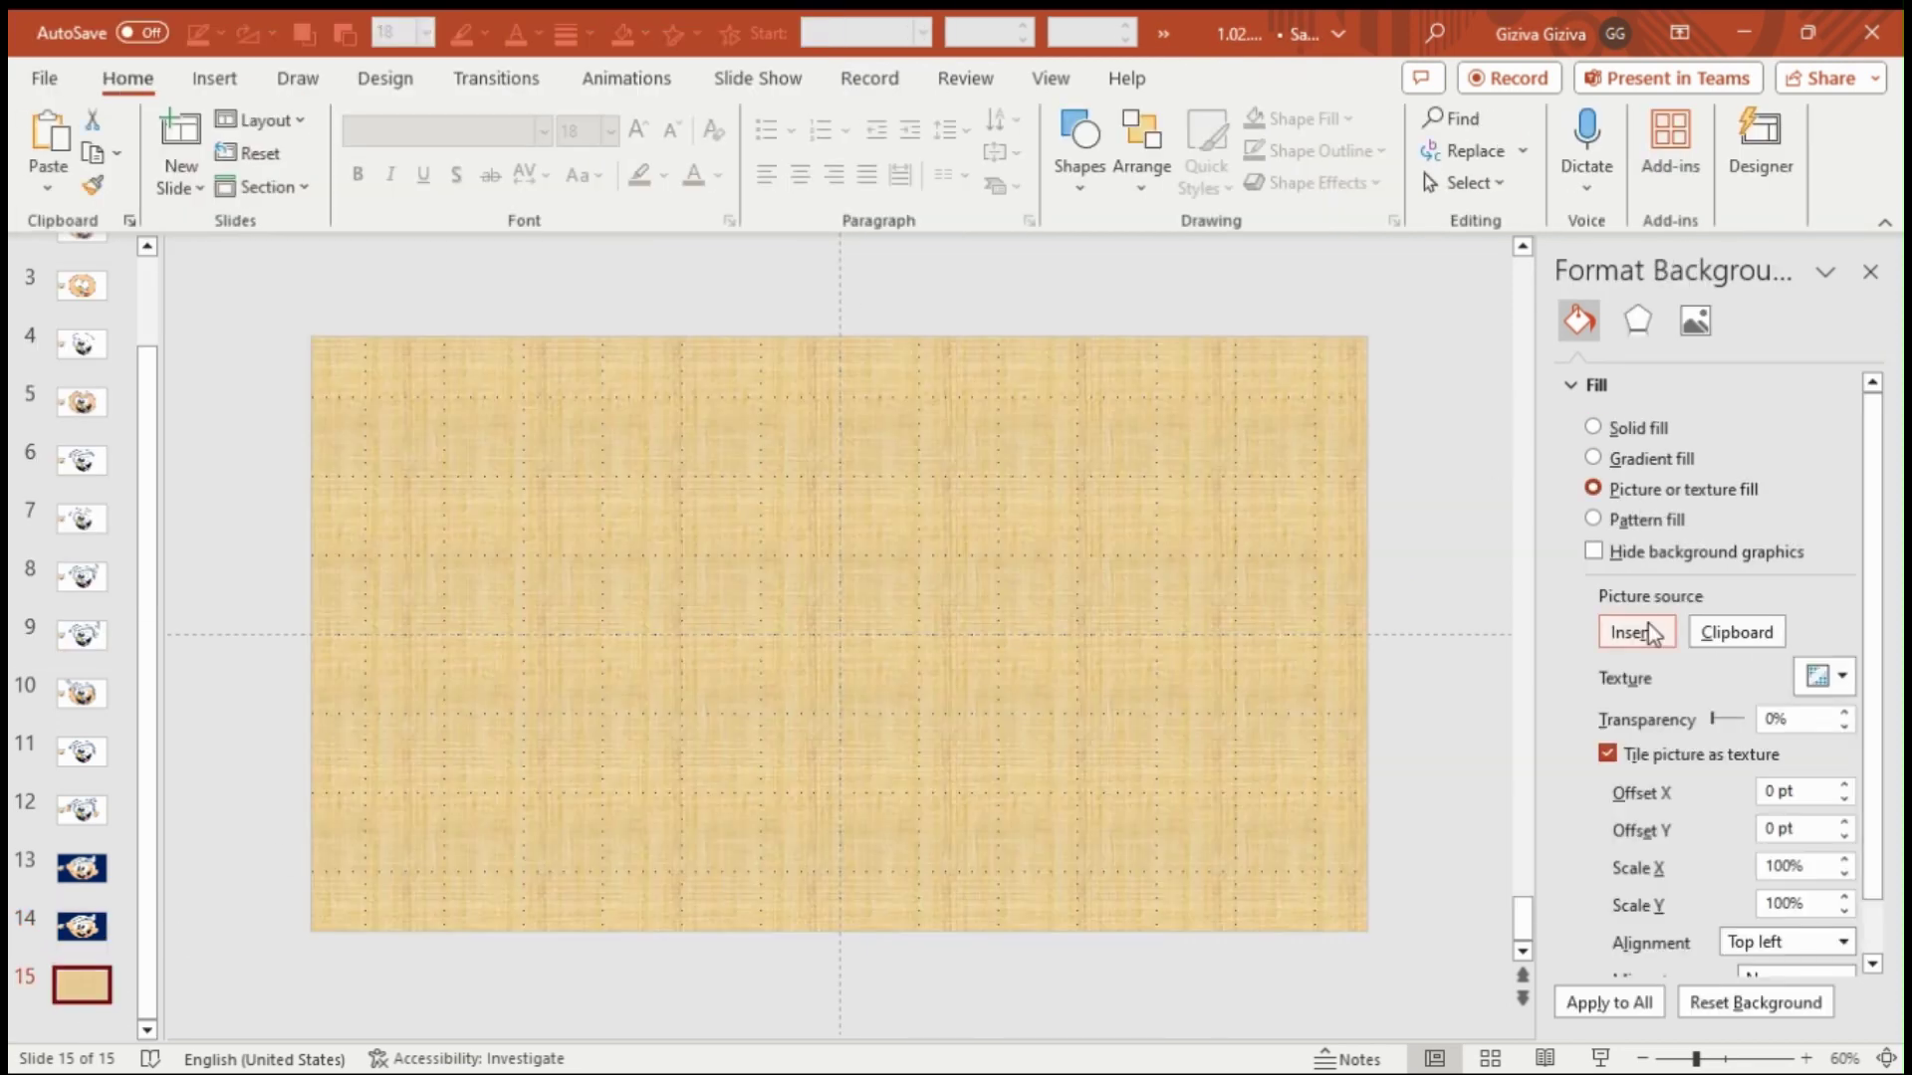
{"action": "left_click", "coordinate": [1636, 632]}
{"action": "left_click", "coordinate": [1197, 426]}
{"action": "left_click", "coordinate": [264, 80]}
{"action": "double_click", "coordinate": [379, 209]}
{"action": "left_click", "coordinate": [362, 261]}
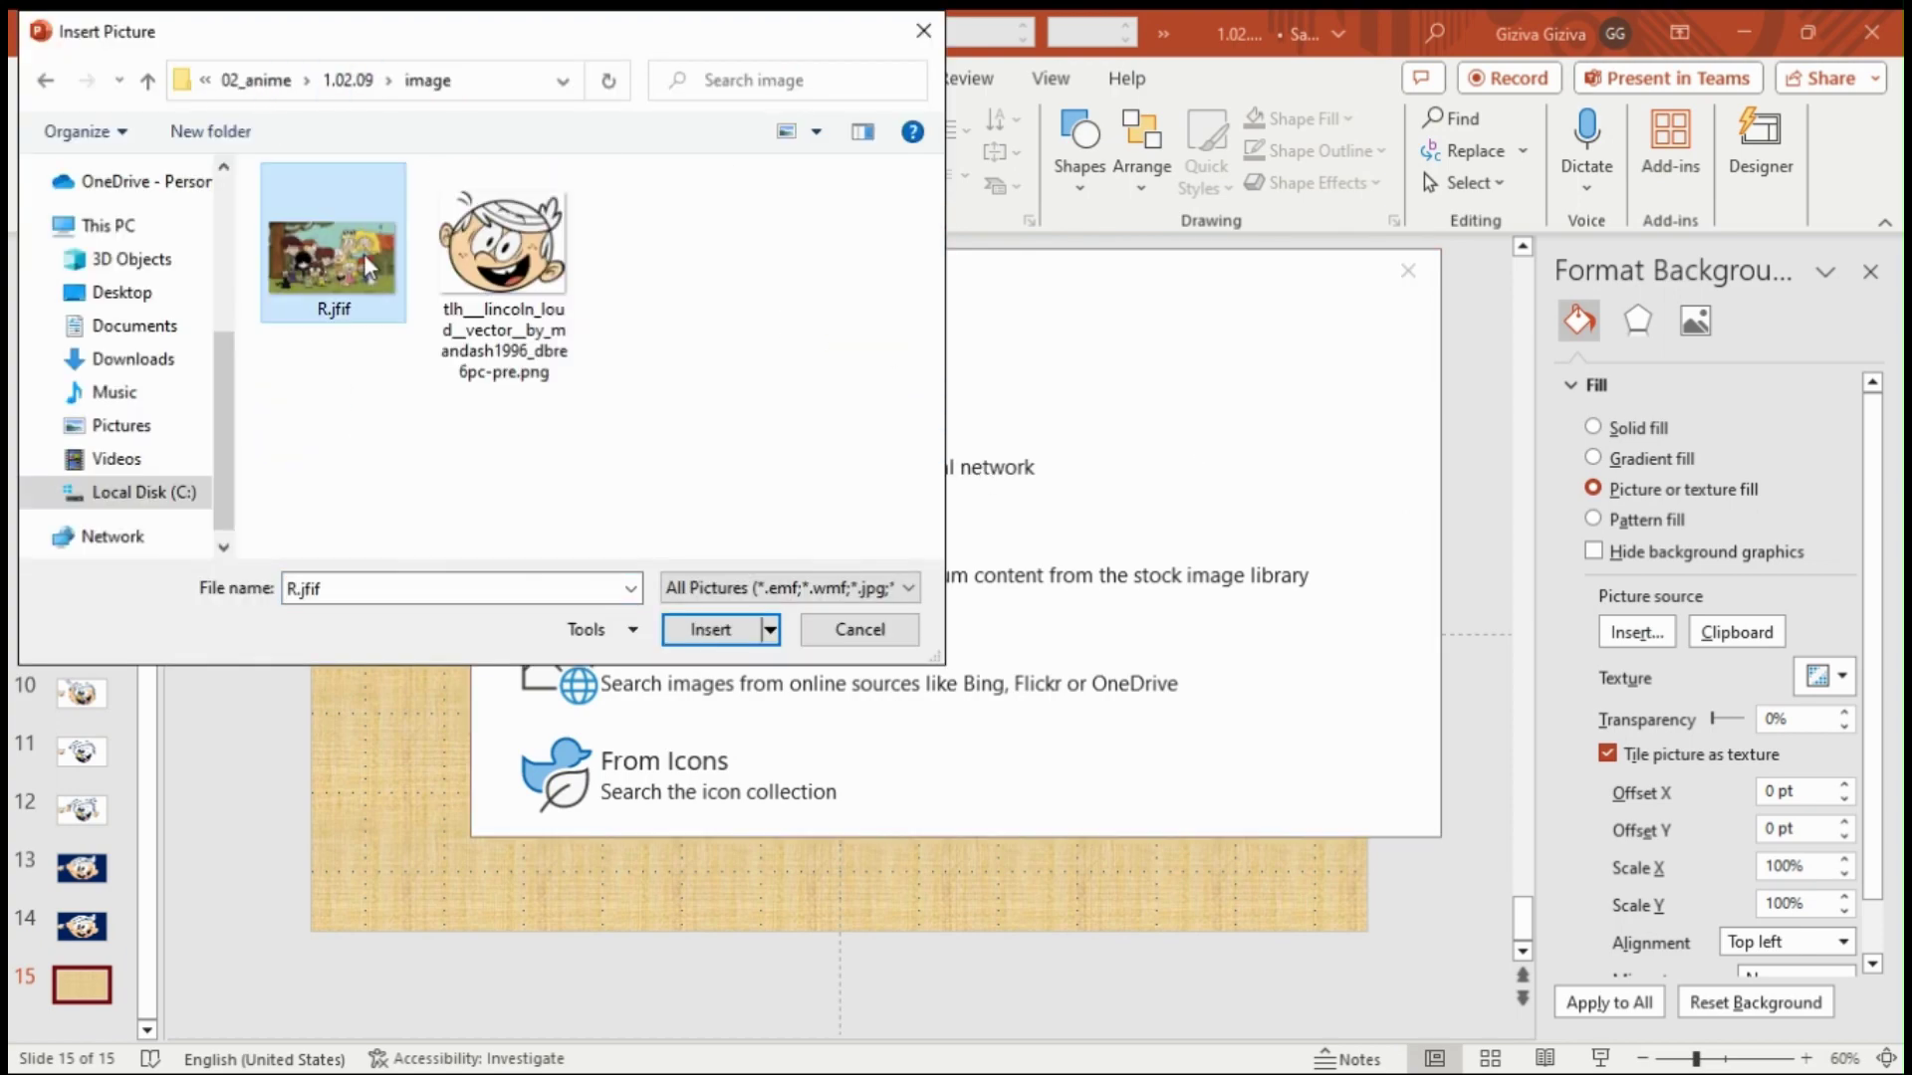
{"action": "double_click", "coordinate": [363, 261]}
{"action": "left_click", "coordinate": [1870, 271]}
- Hide the gridlines and insert the saved face picture 1.02.09.png from the 1.02 folder
{"action": "left_click", "coordinate": [1051, 78]}
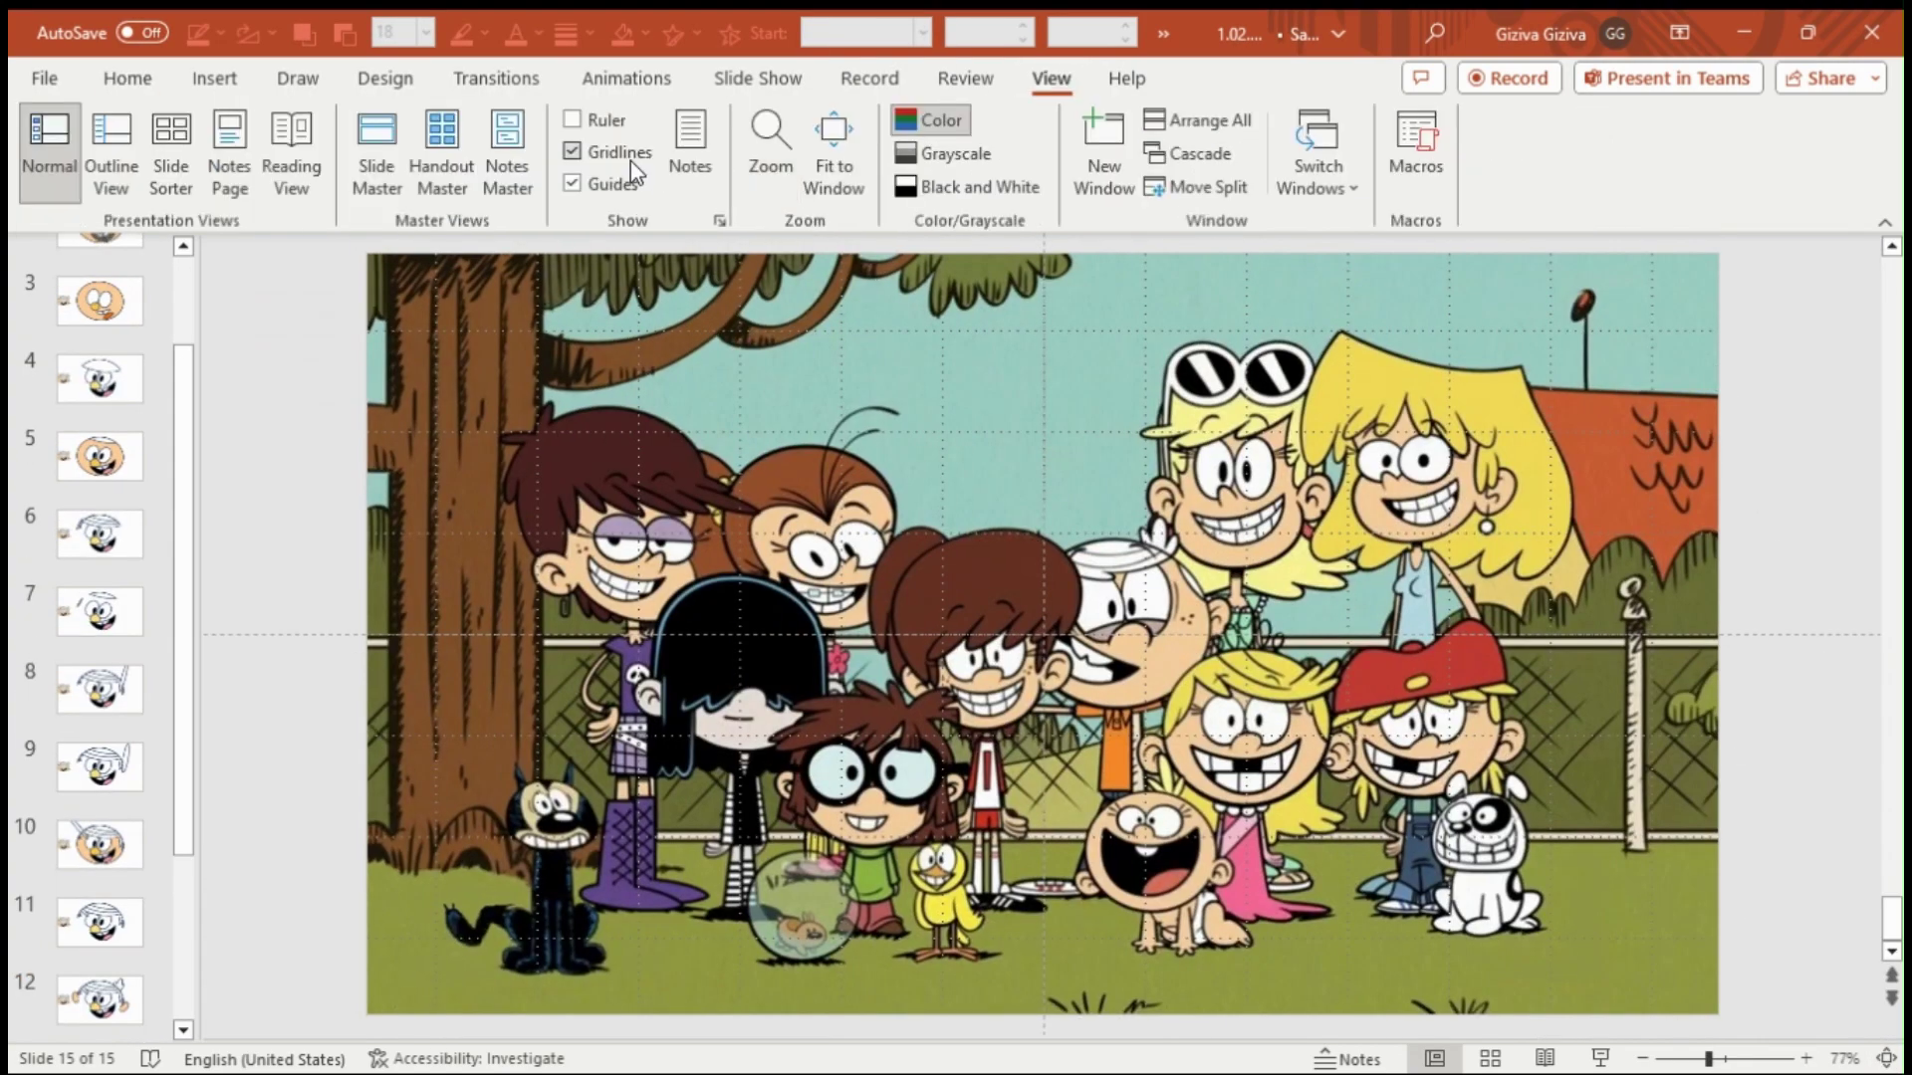
{"action": "left_click", "coordinate": [214, 78]}
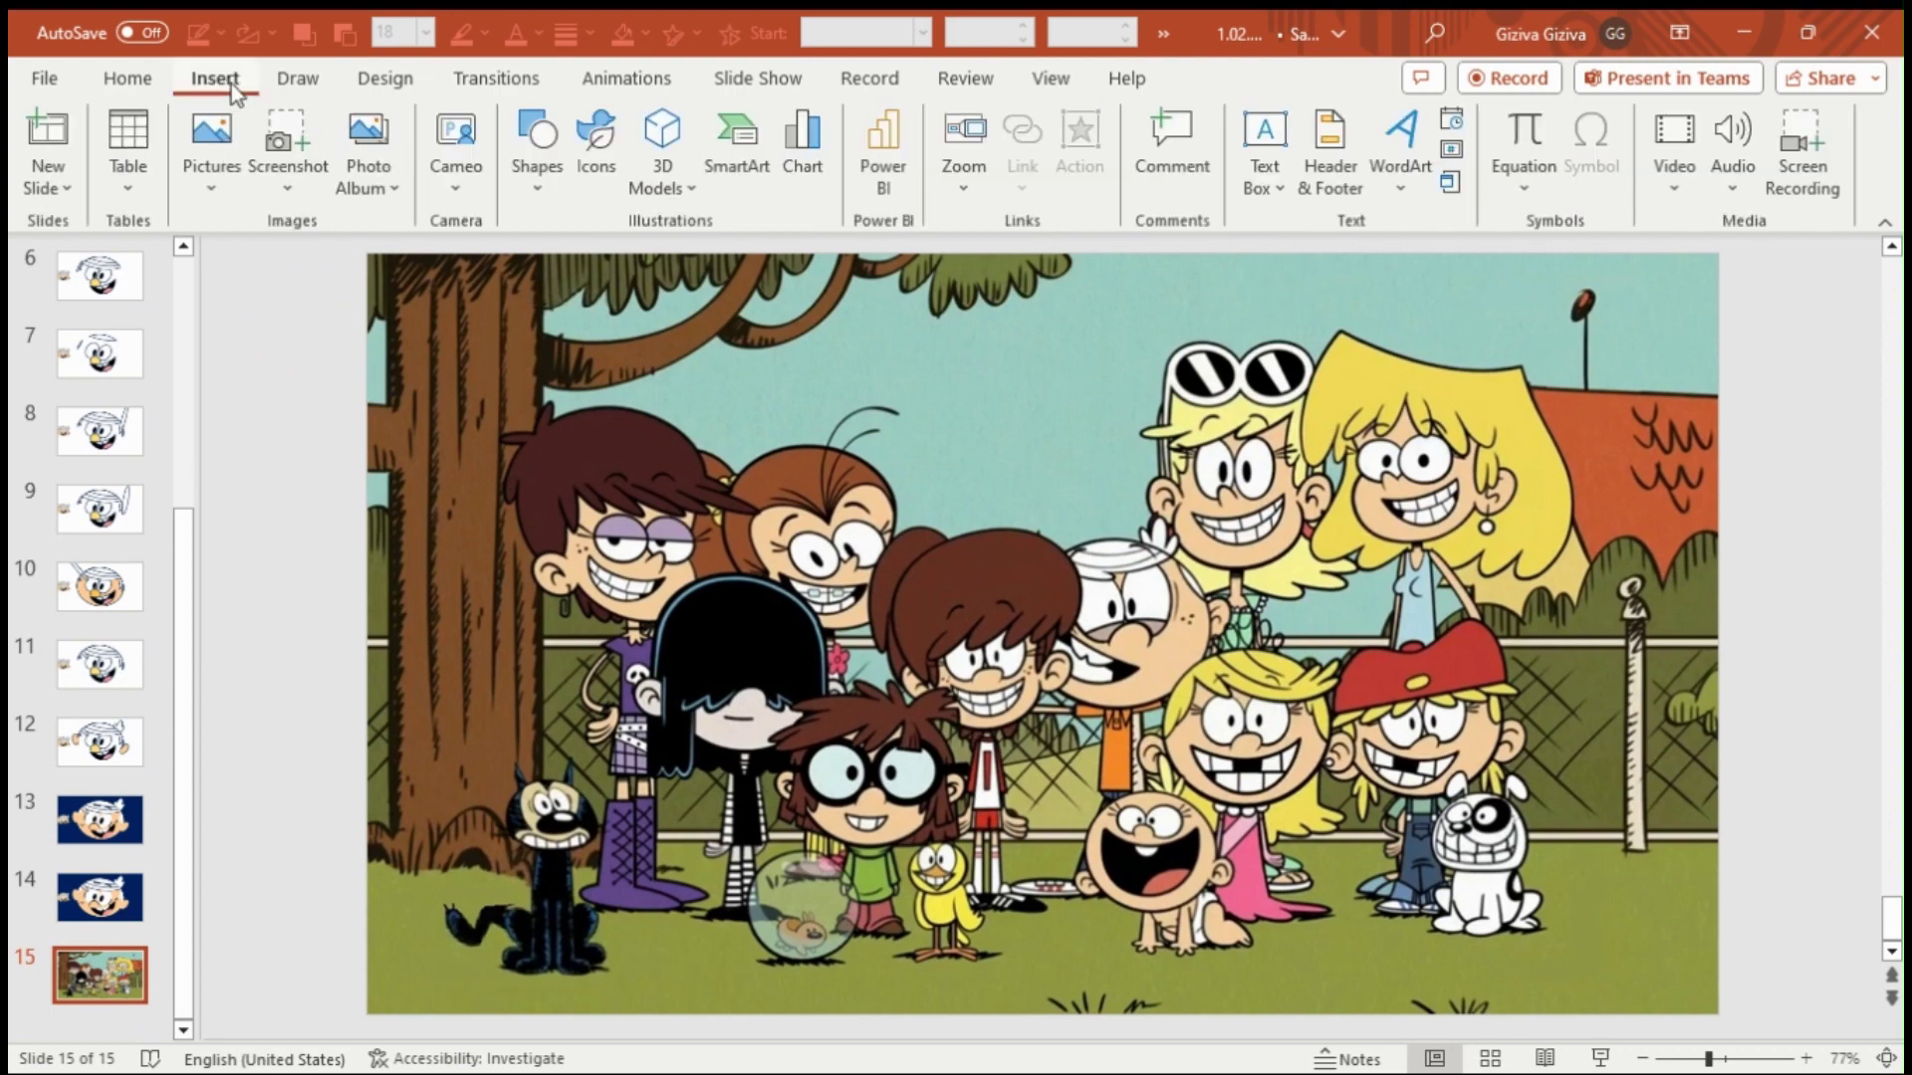
{"action": "left_click", "coordinate": [213, 159]}
{"action": "left_click", "coordinate": [259, 259]}
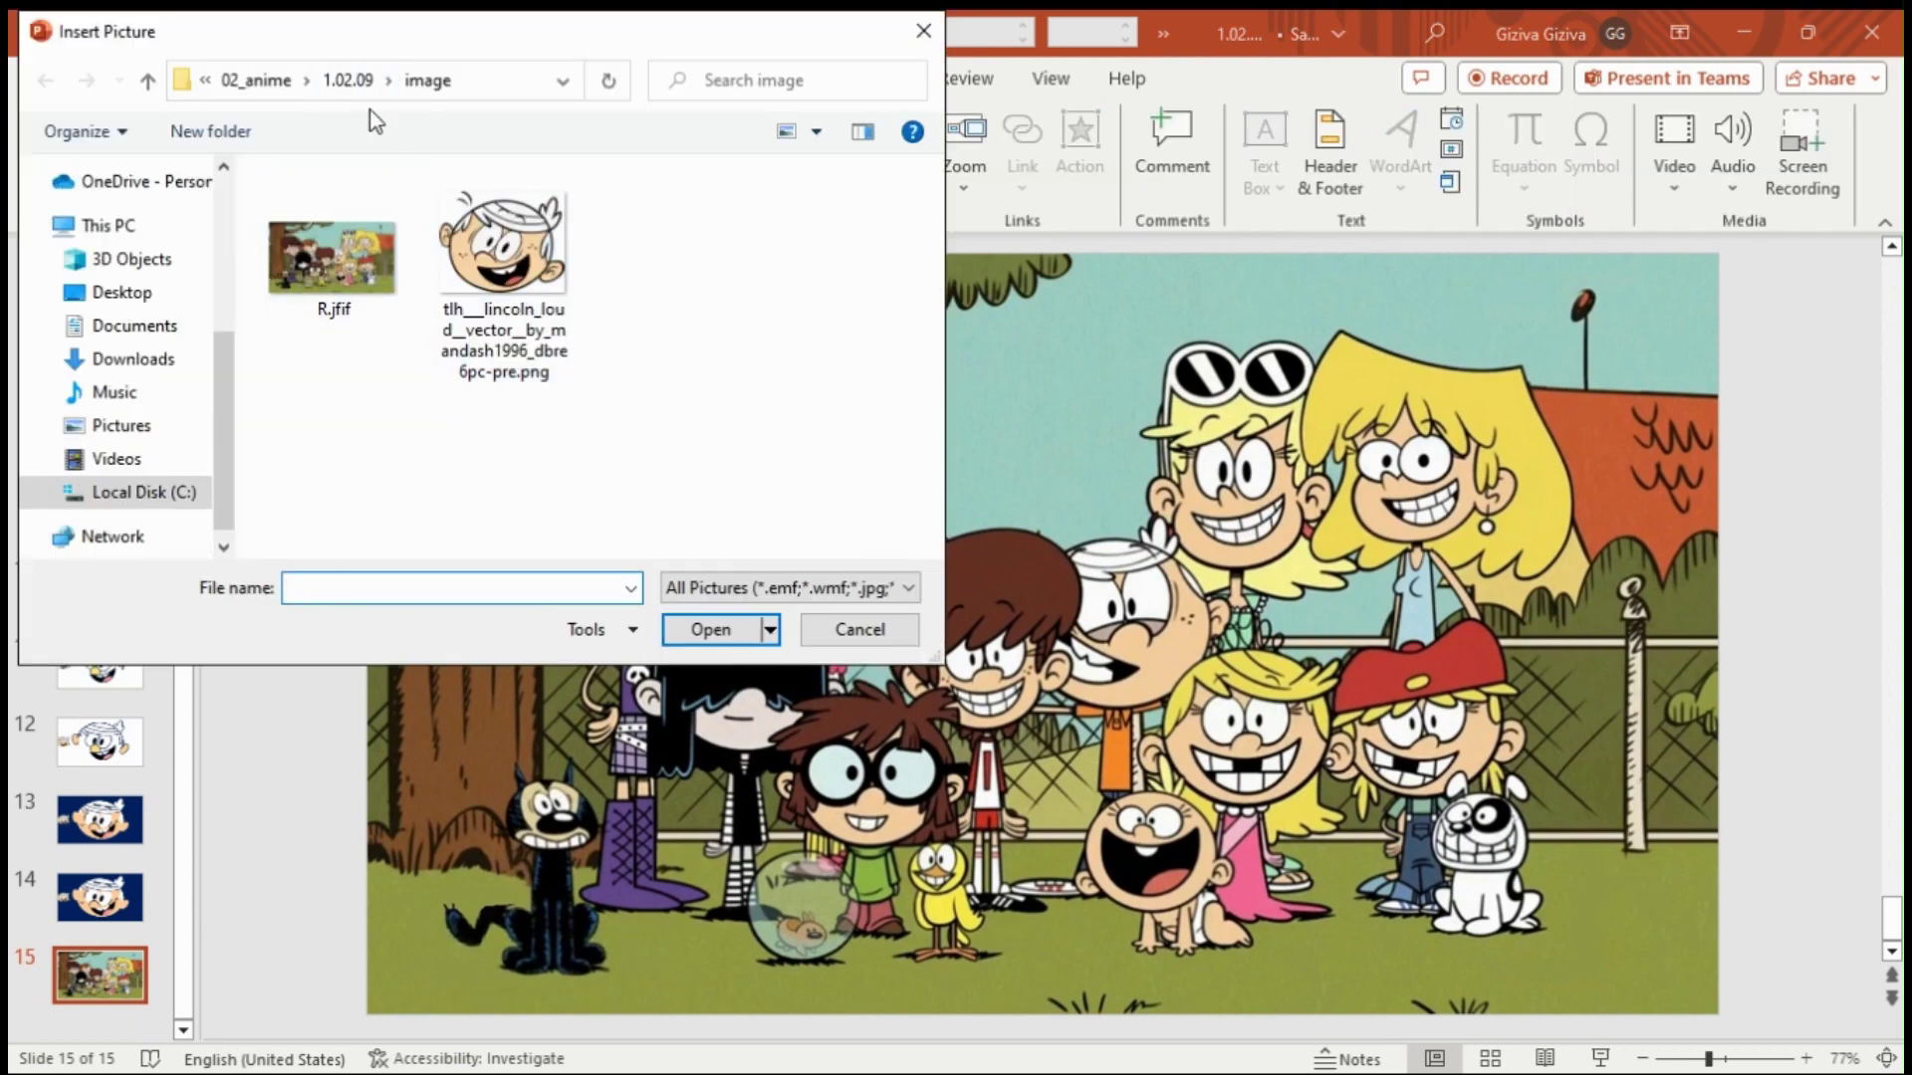
{"action": "left_click", "coordinate": [119, 427]}
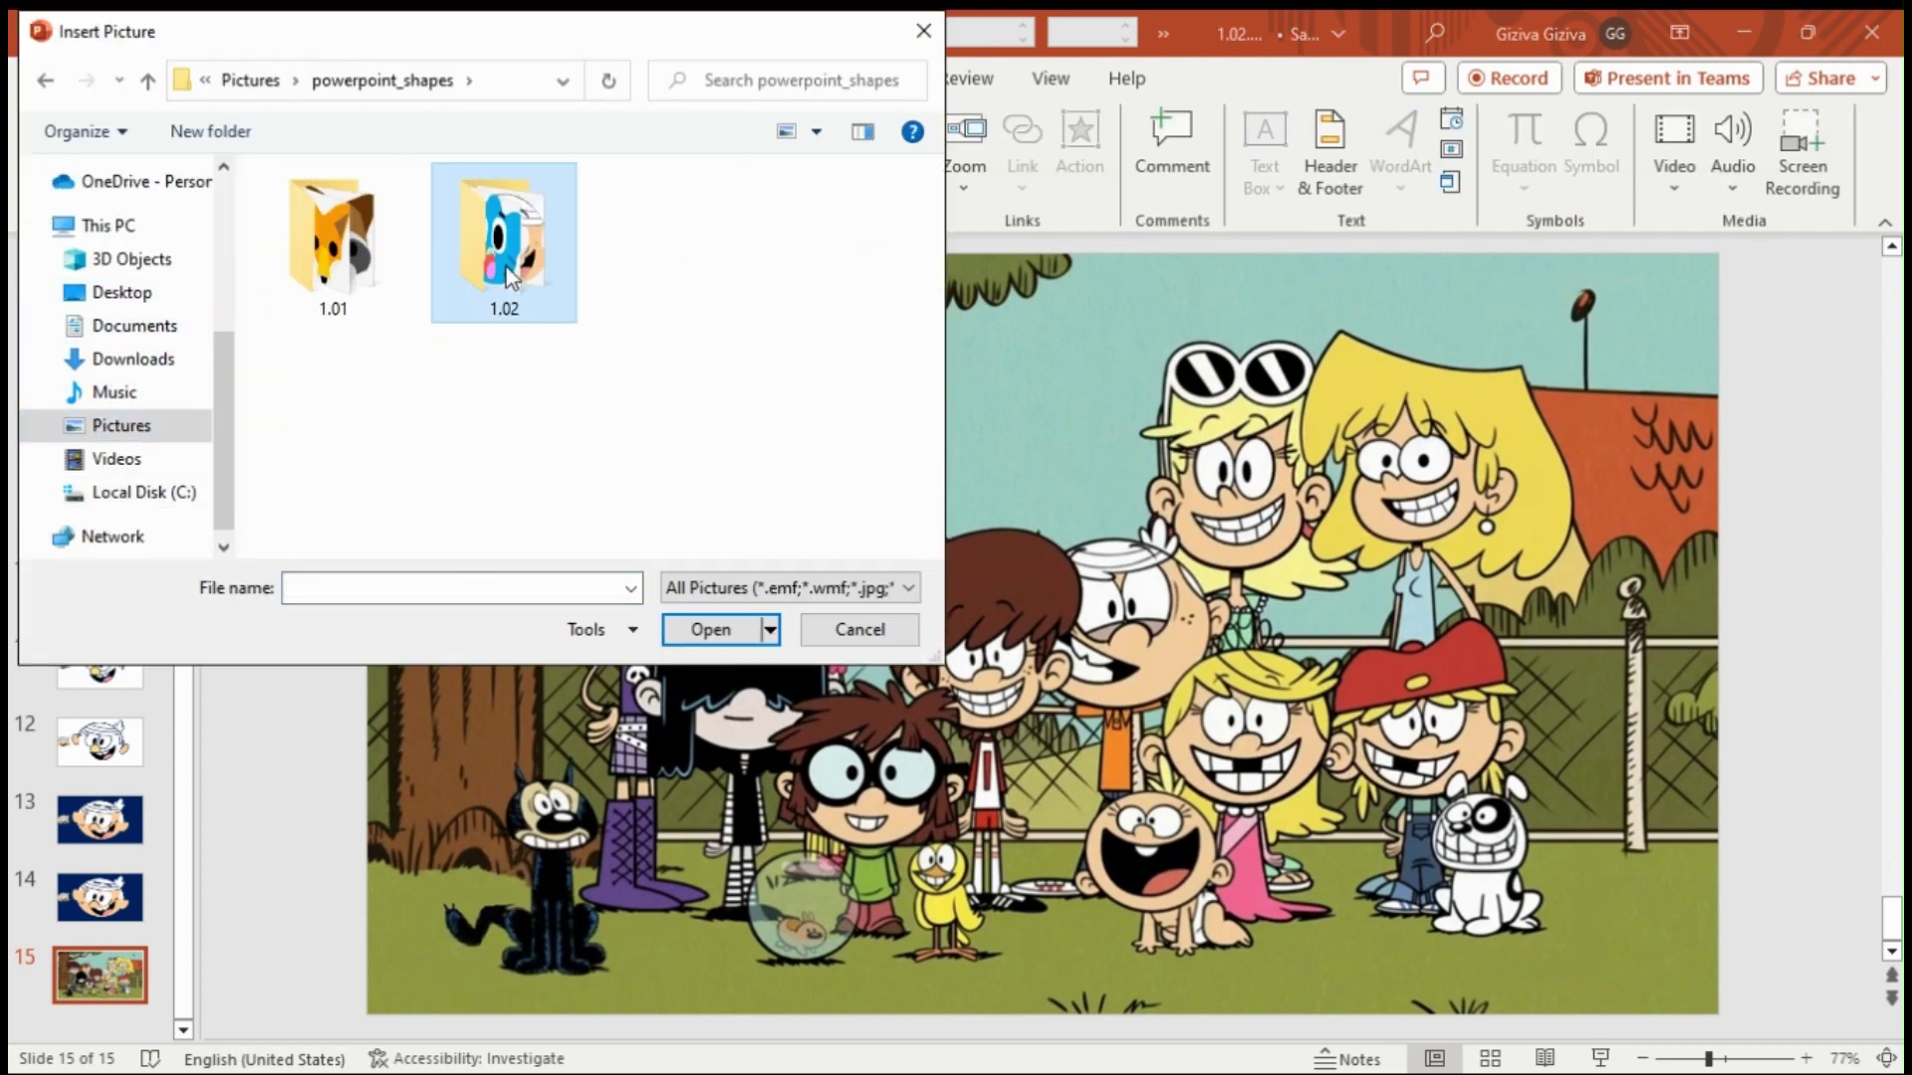
{"action": "double_click", "coordinate": [498, 244]}
{"action": "left_click", "coordinate": [709, 629]}
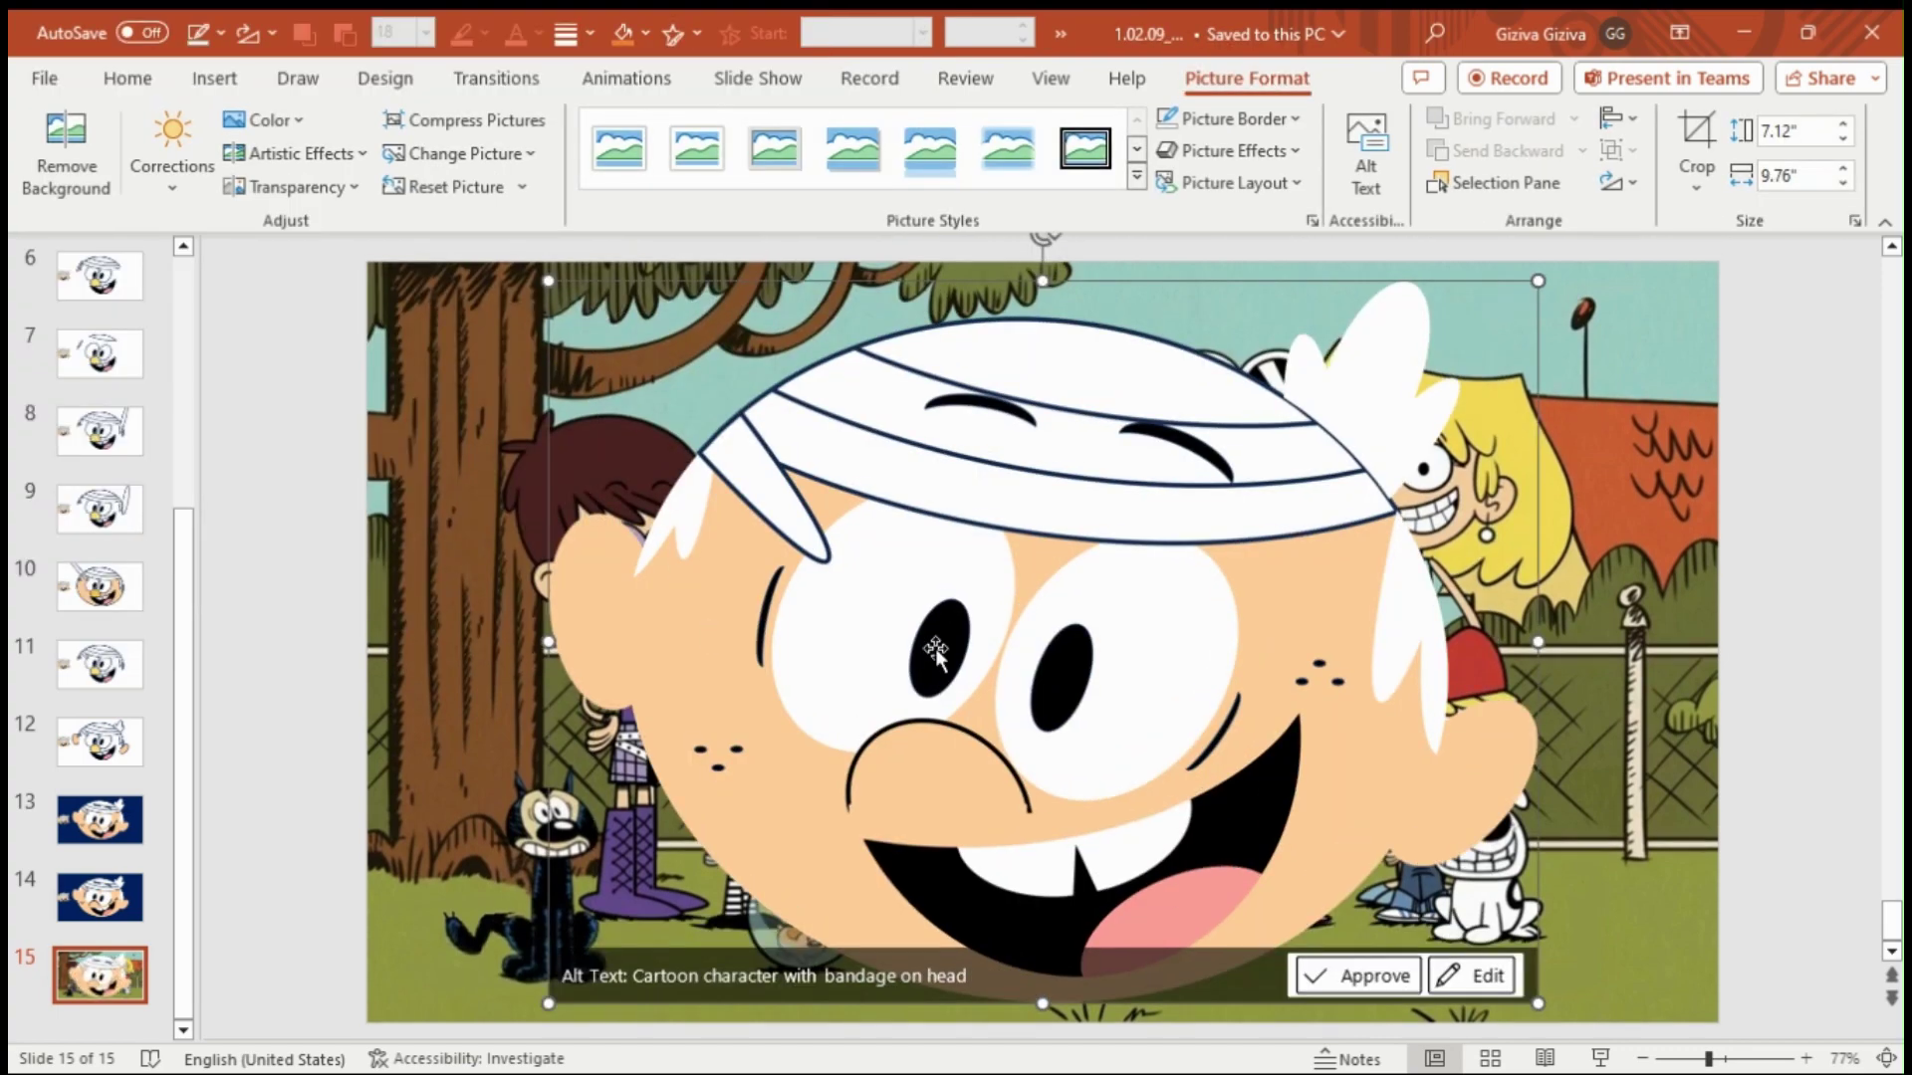
{"action": "left_click", "coordinate": [1605, 958]}
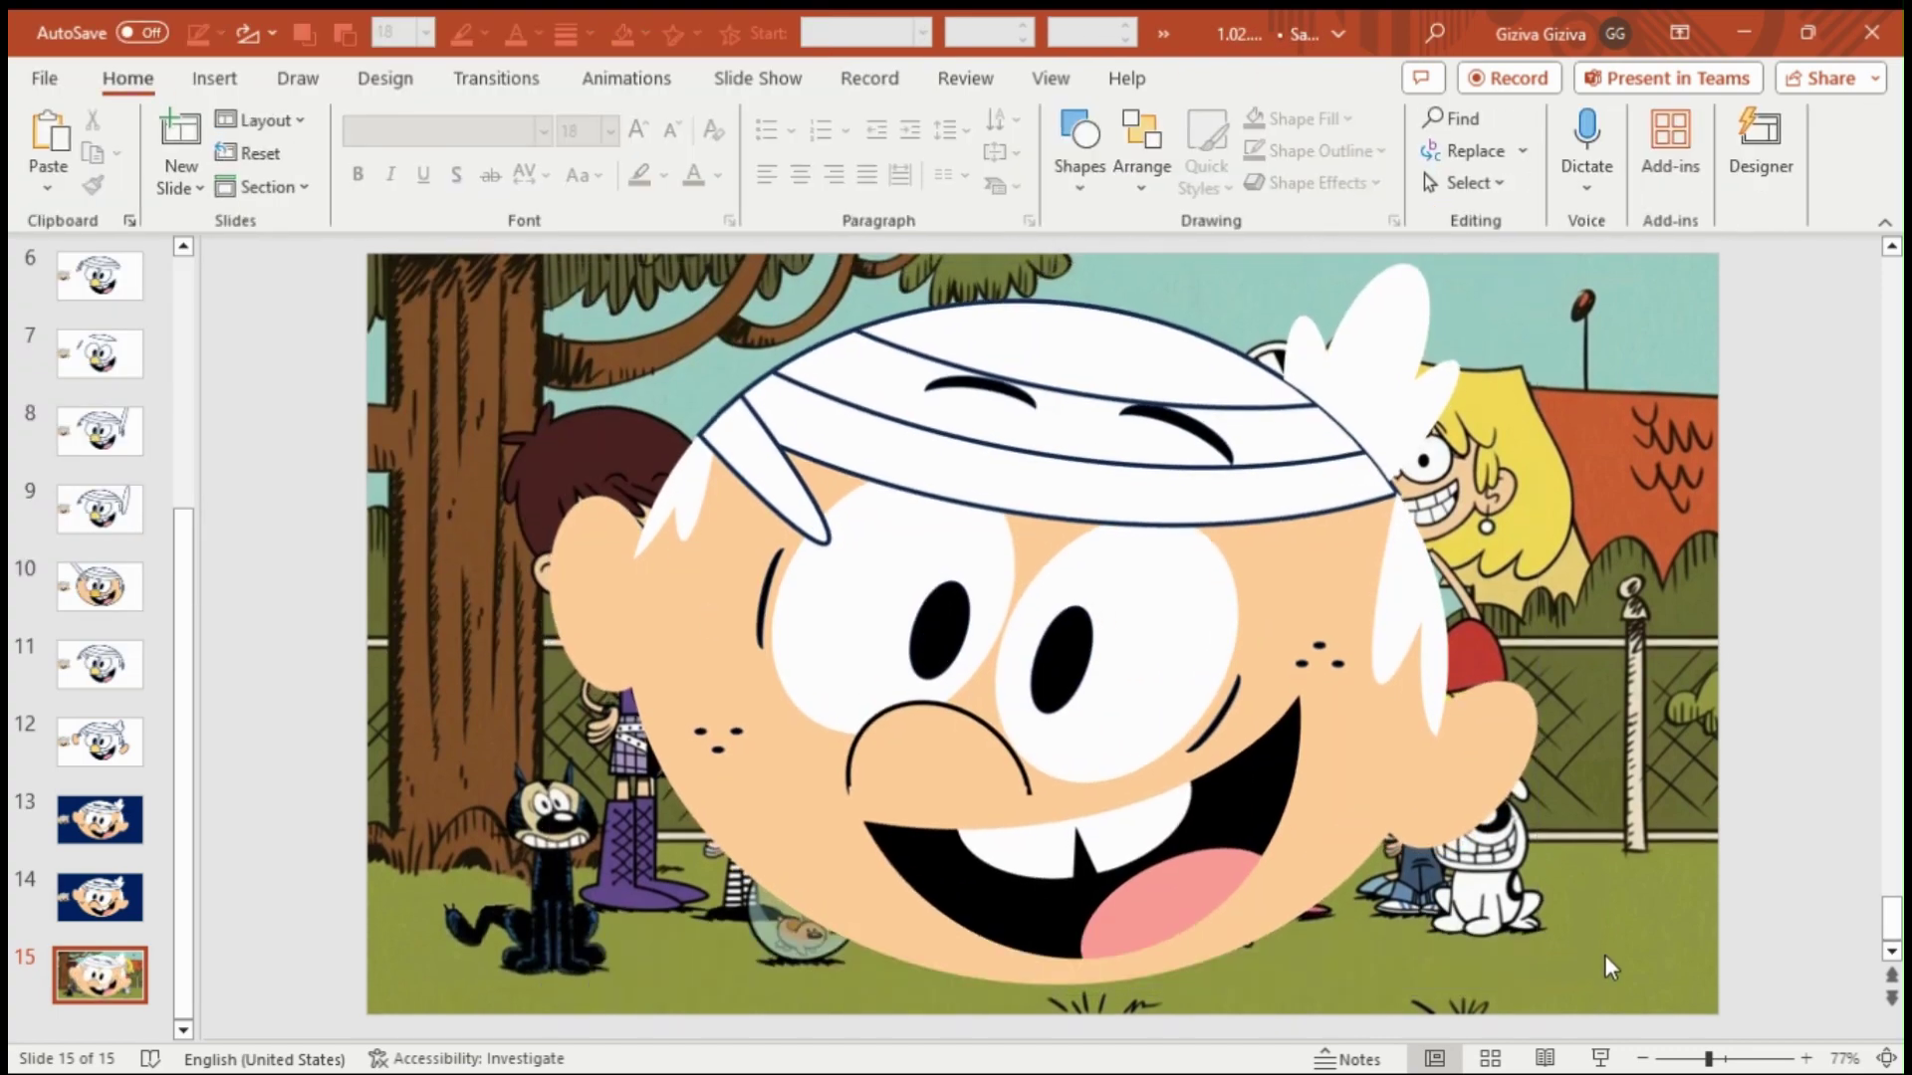